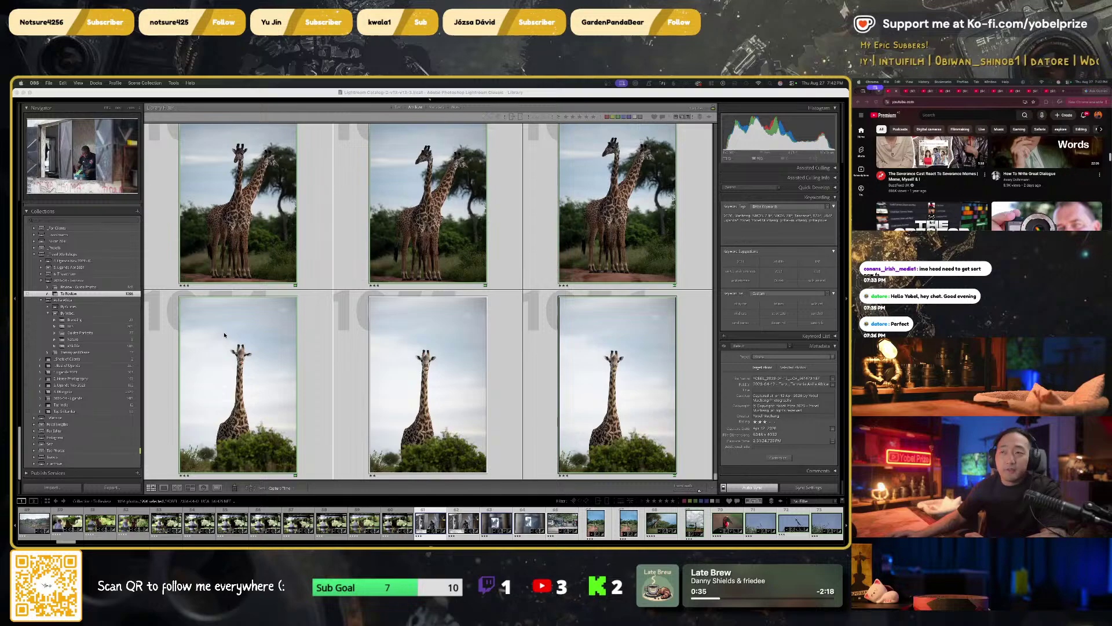
Browse the To Review collection's grid back toward its earliest photos, examining the giraffe, guide, elephant, safari vehicle and owl shots
left_click(312, 318)
scroll(311, 330, "up", 20)
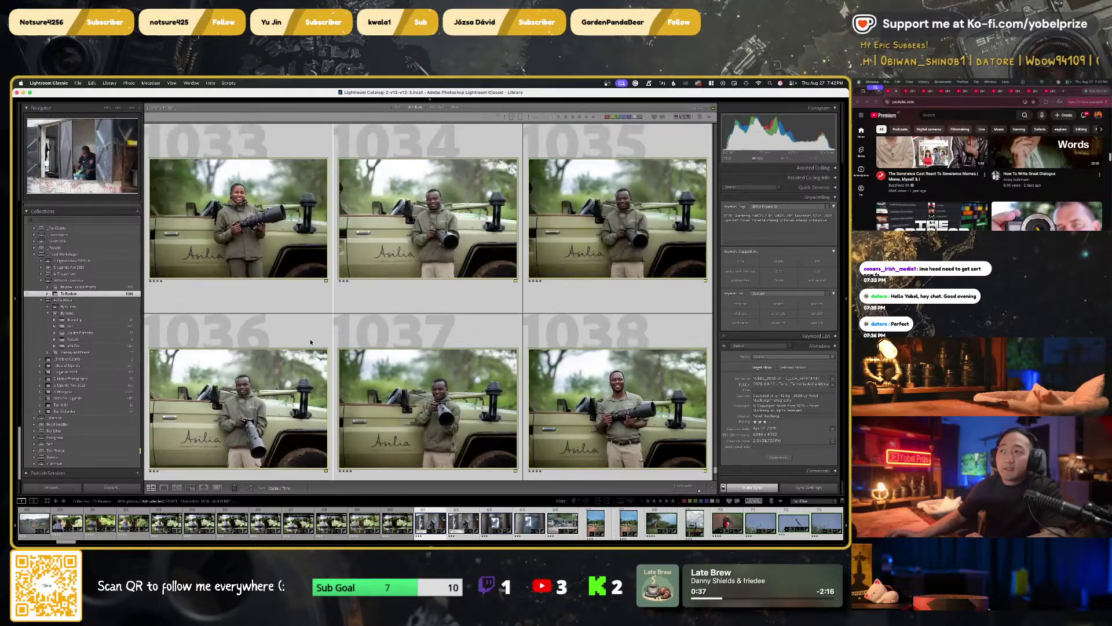
scroll(311, 342, "up", 20)
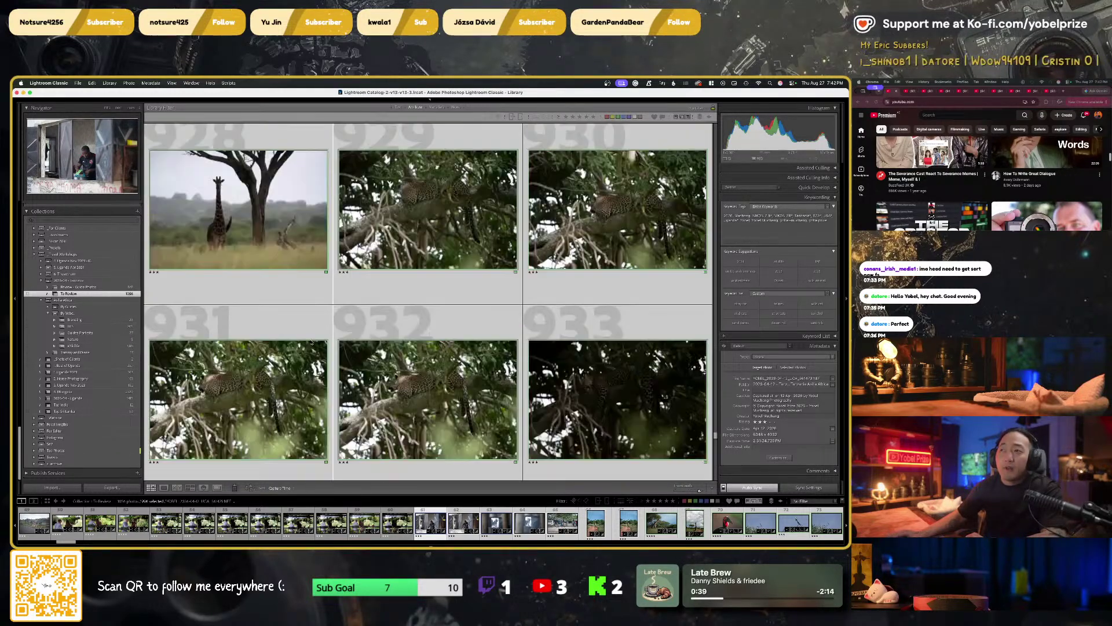
scroll(311, 340, "up", 20)
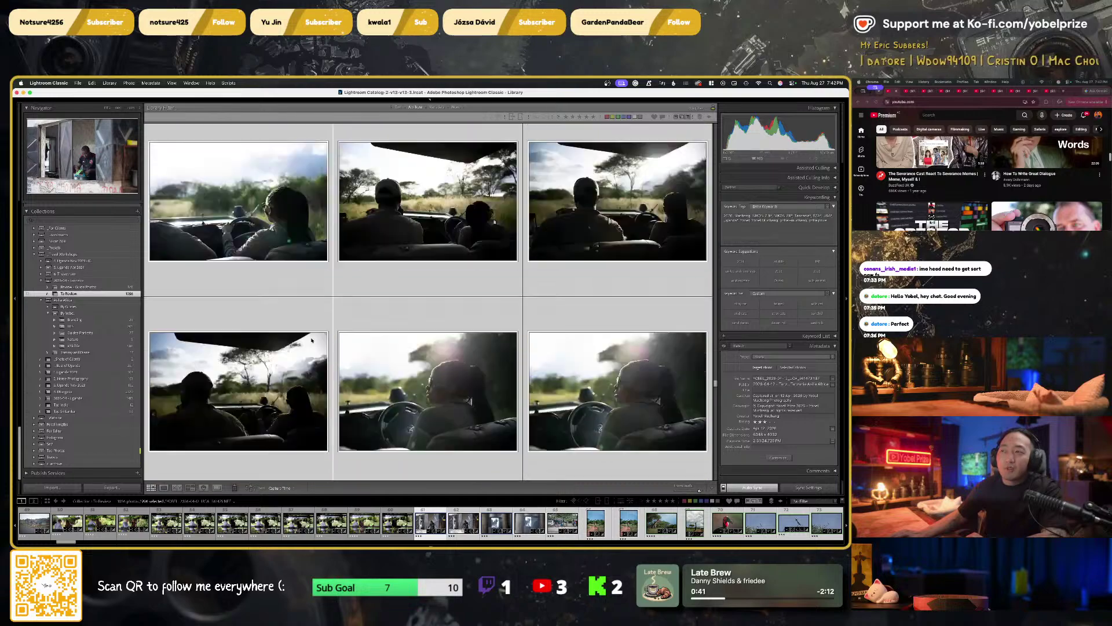
scroll(385, 346, "up", 15)
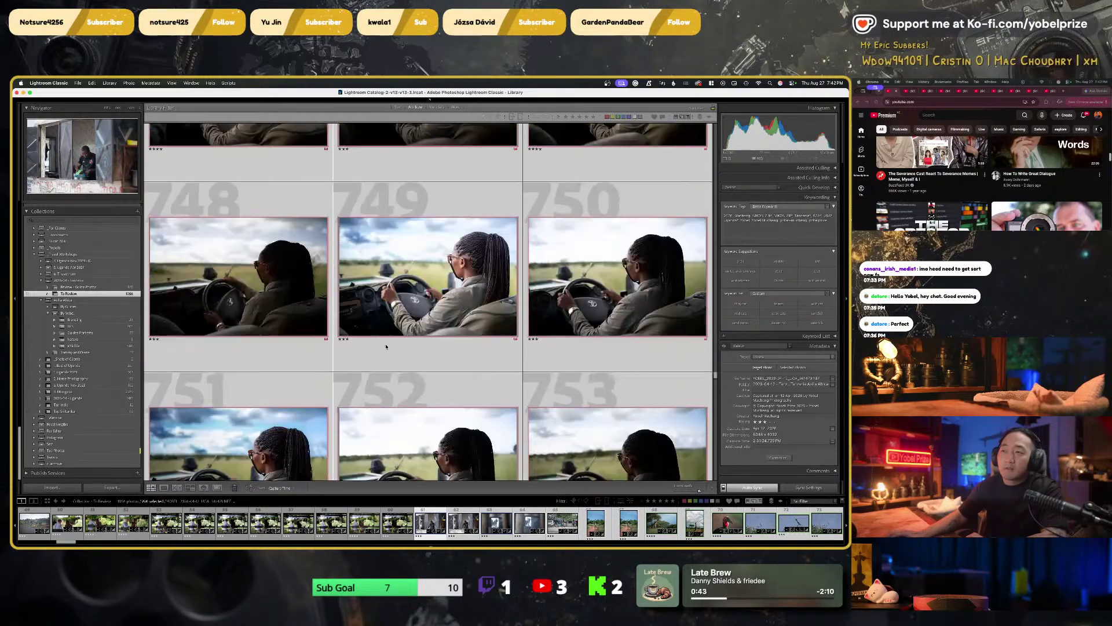
scroll(386, 353, "down", 2)
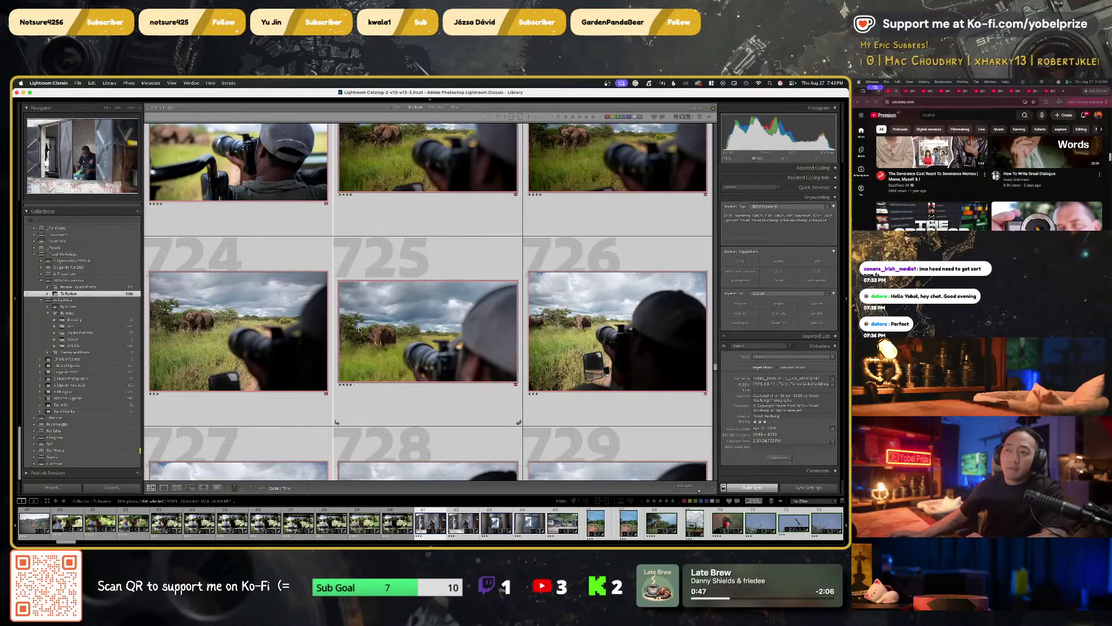
scroll(406, 356, "up", 6)
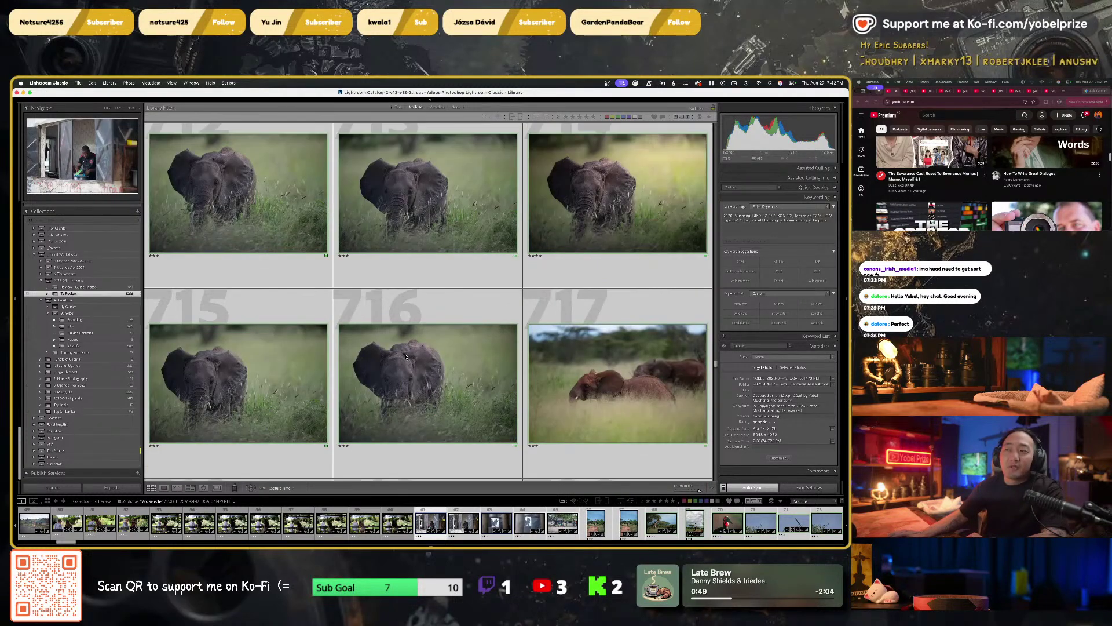
scroll(406, 356, "up", 6)
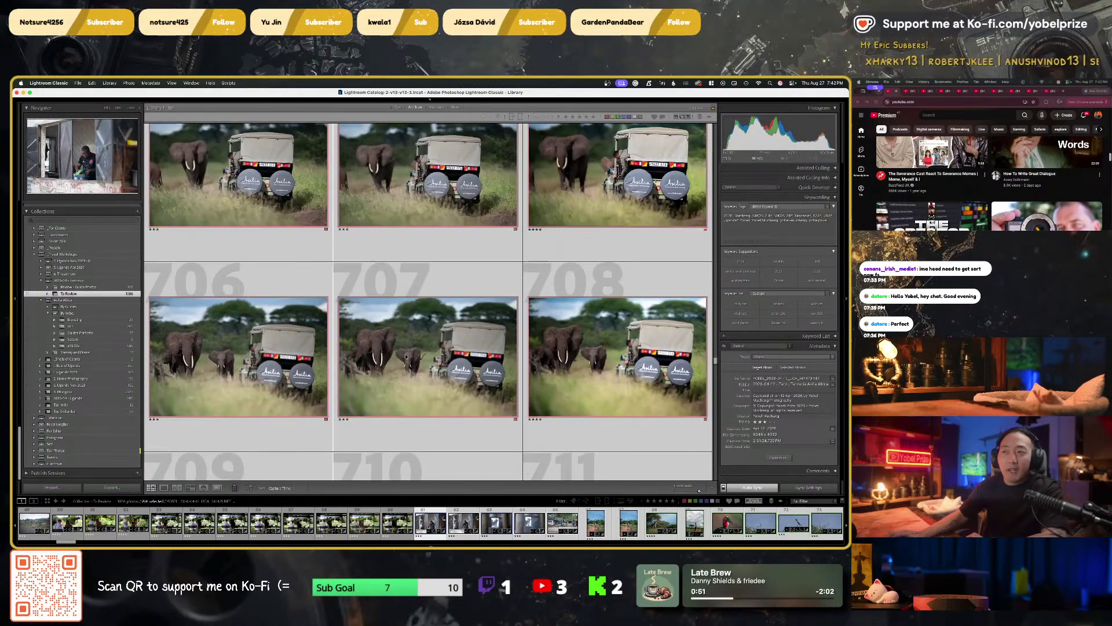
scroll(406, 355, "up", 20)
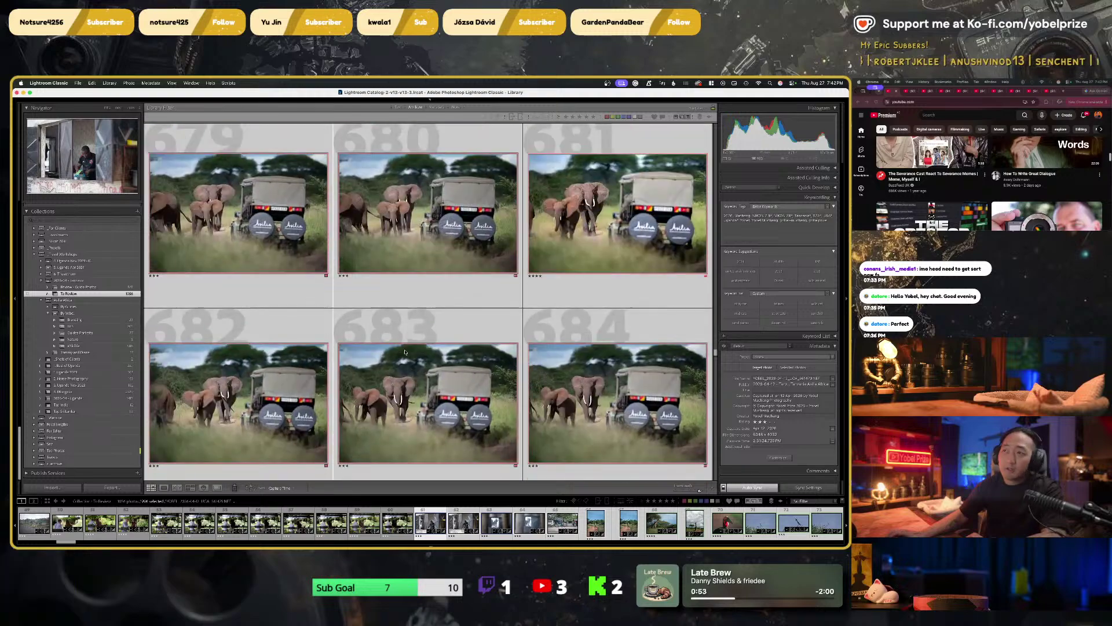
scroll(405, 351, "up", 2)
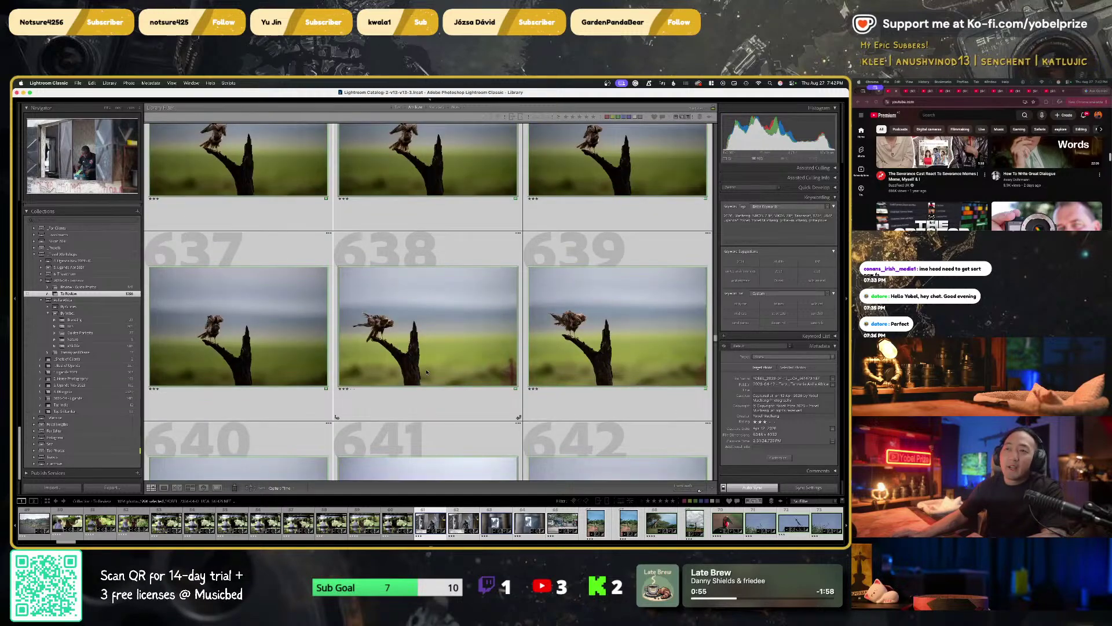
scroll(428, 371, "up", 20)
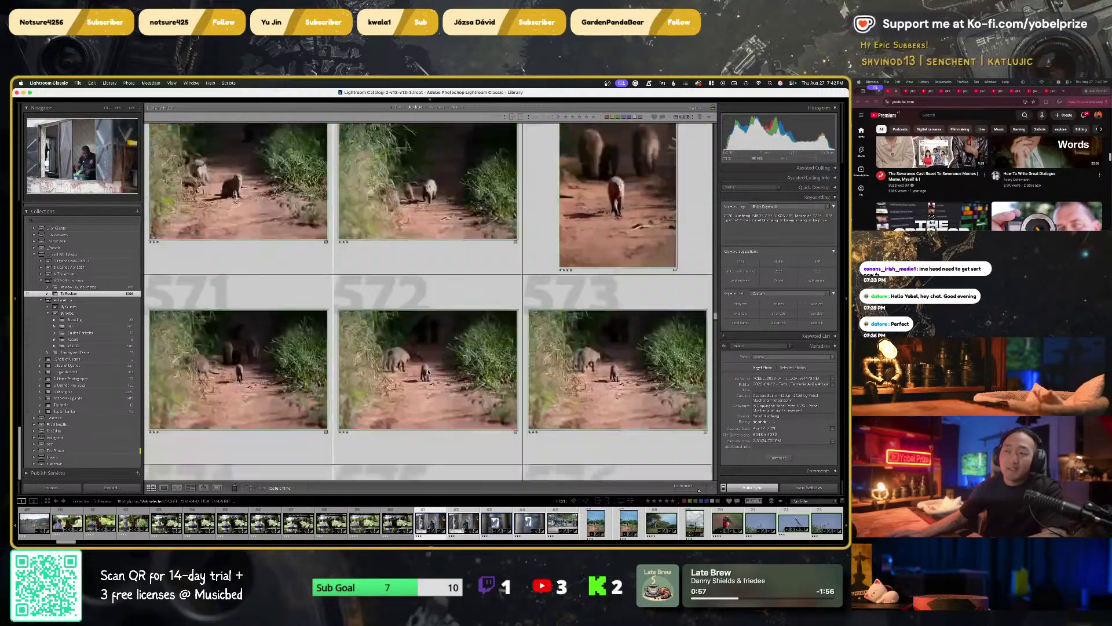
scroll(429, 372, "up", 20)
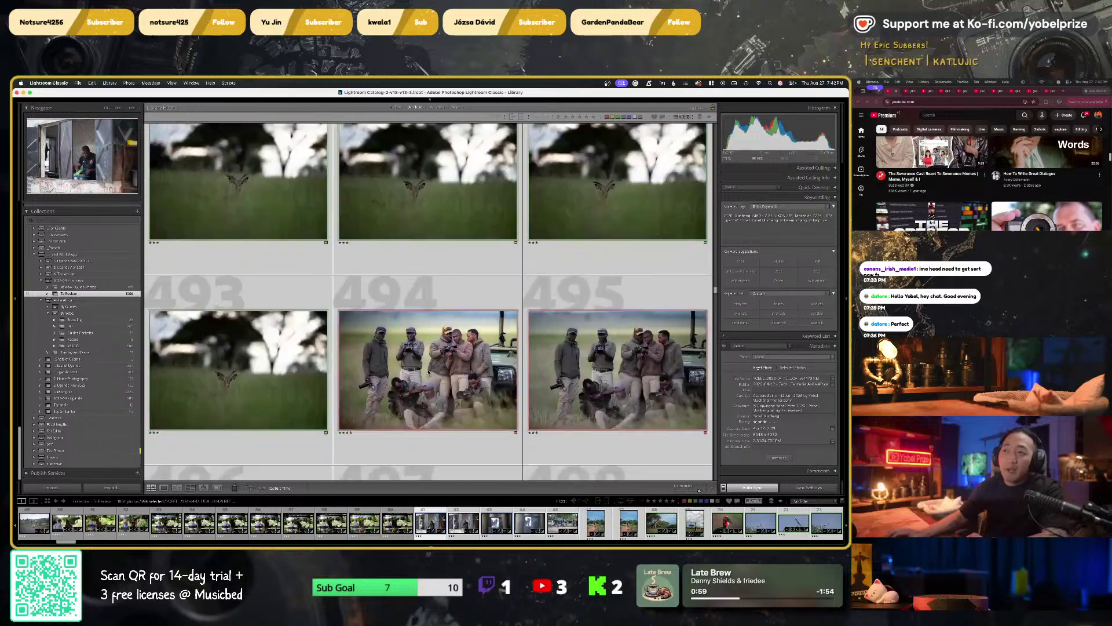
scroll(429, 372, "up", 20)
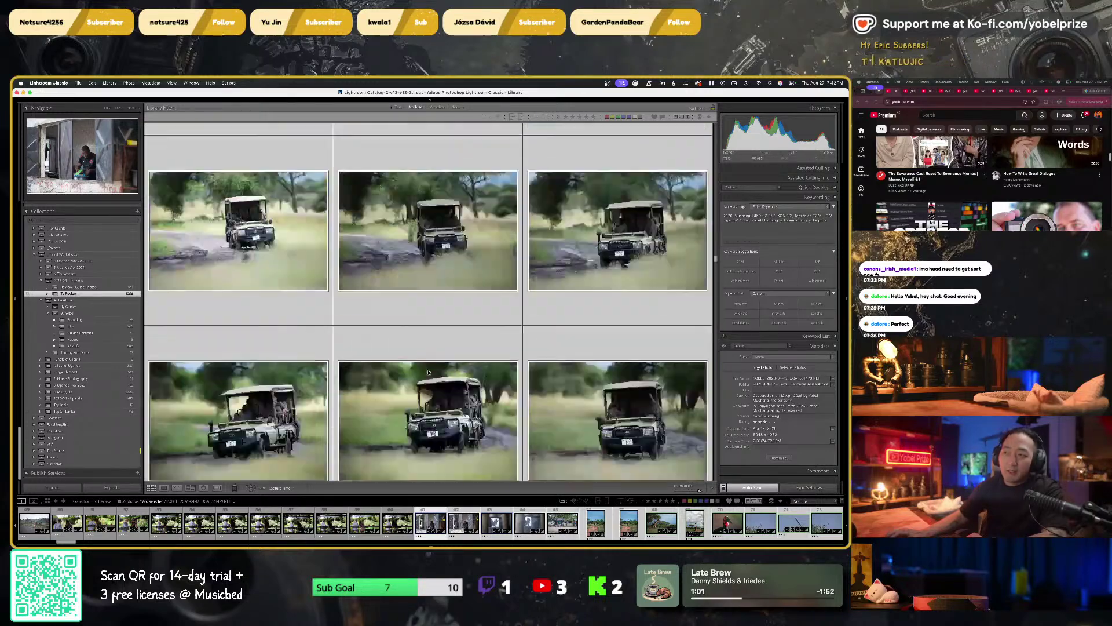
scroll(429, 372, "up", 20)
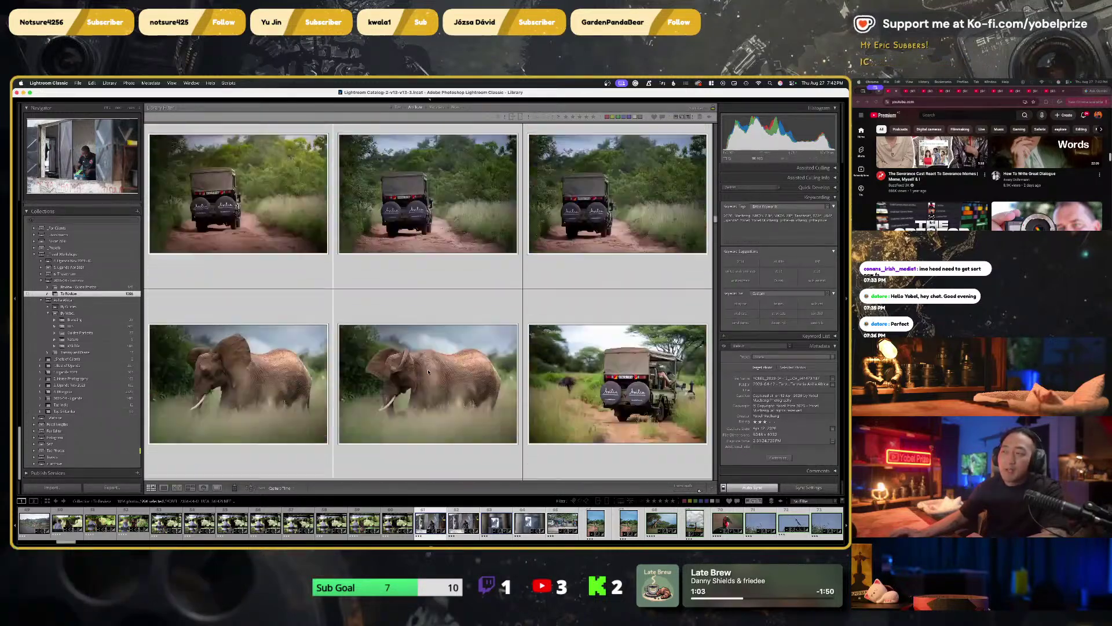
scroll(429, 372, "up", 20)
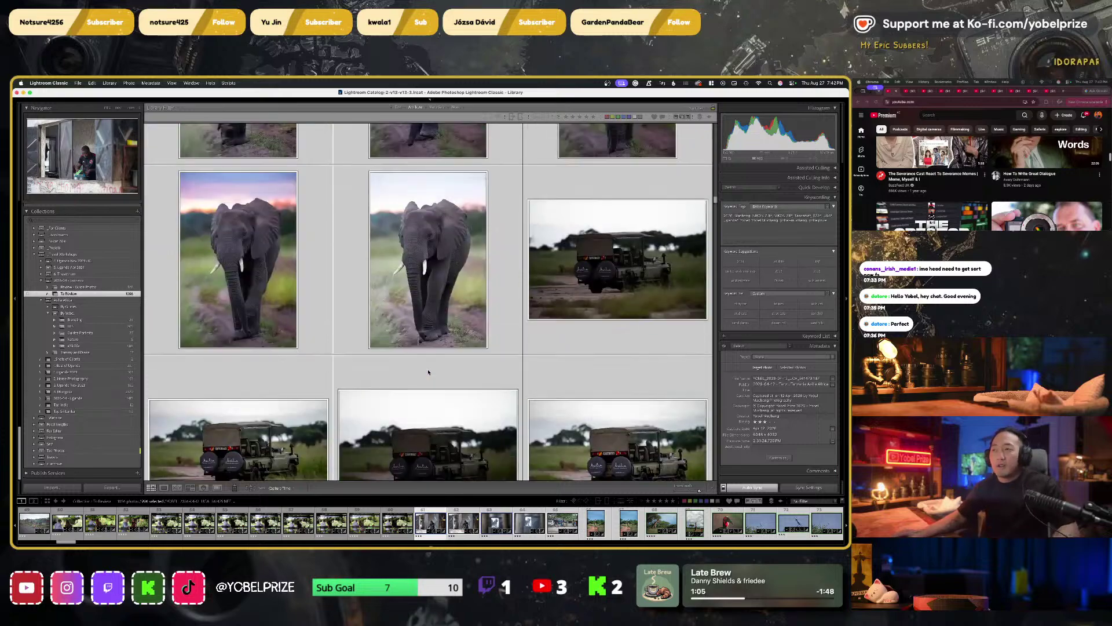
scroll(429, 371, "up", 5)
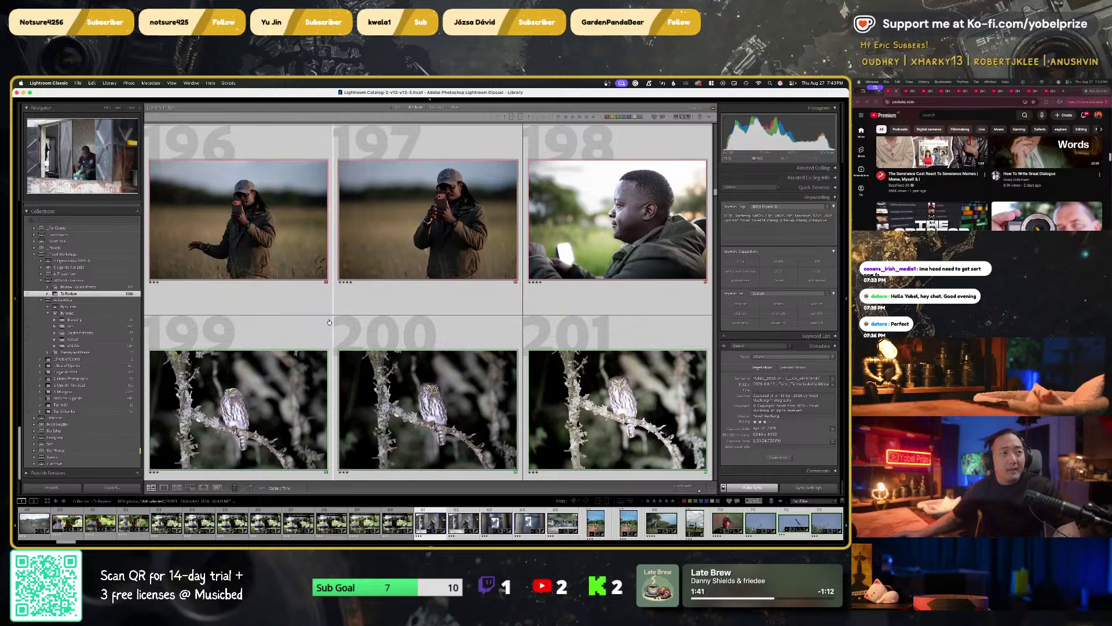
Switch to DaVinci Resolve and return the playhead to the start of the gorilla mom baby timeline
key("super+Tab")
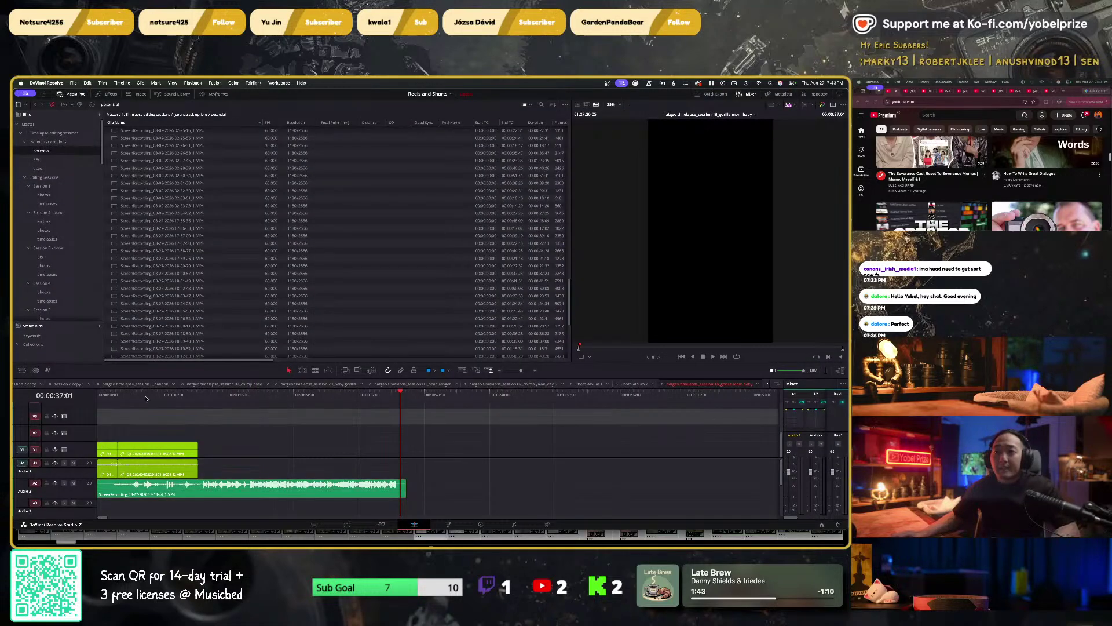
left_click(137, 395)
left_click(106, 395)
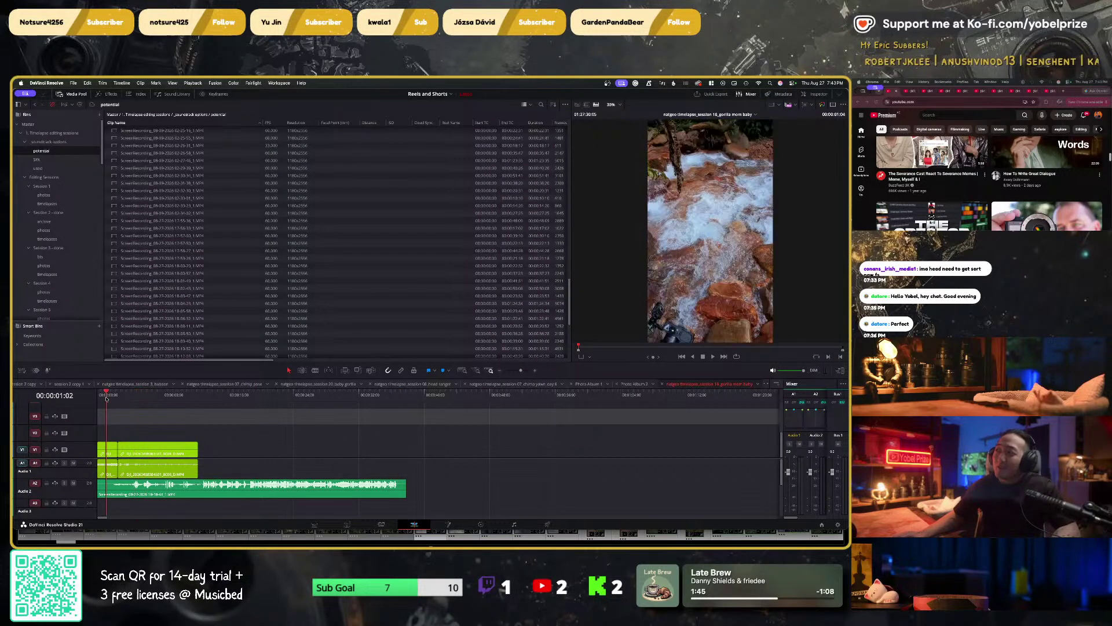
key("Home")
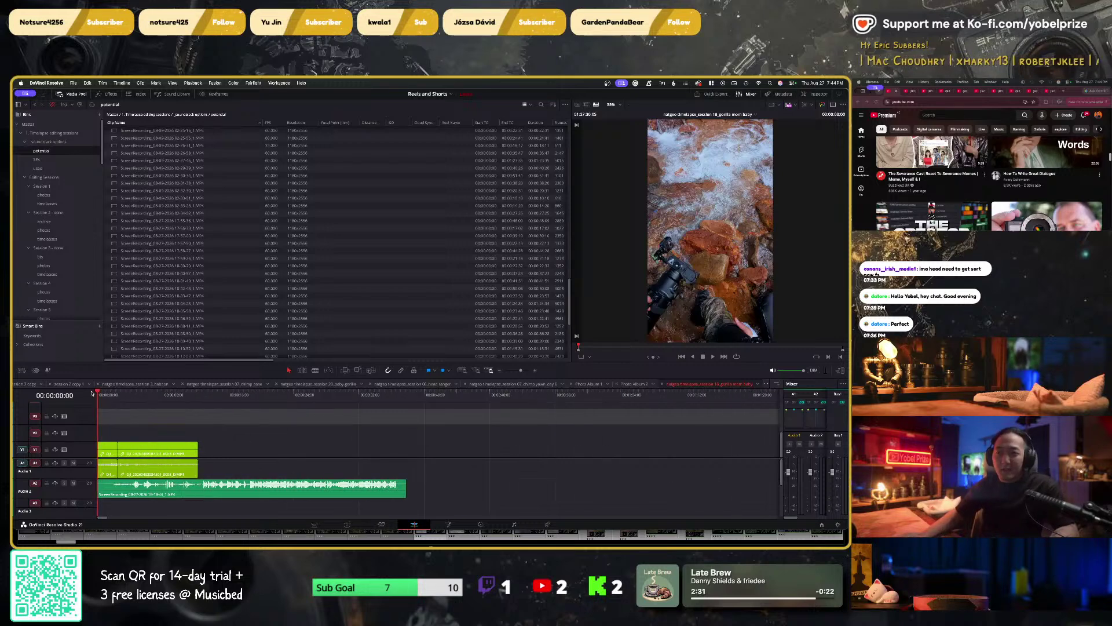
Review the opening river clips by playing the timeline full screen from its beginning
left_click(114, 397)
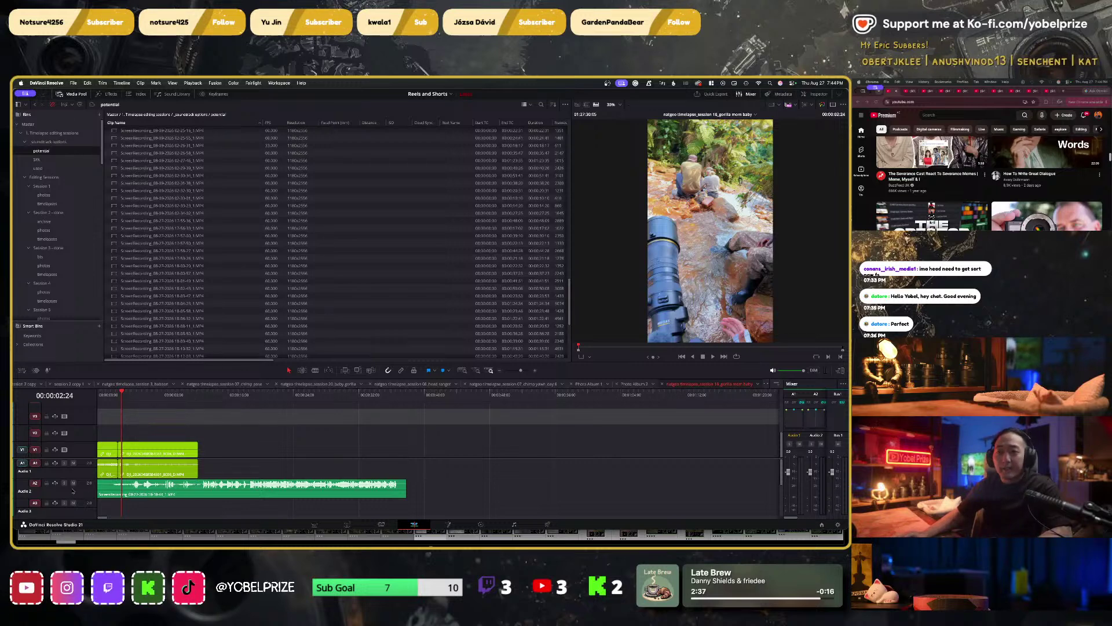
key("super+f")
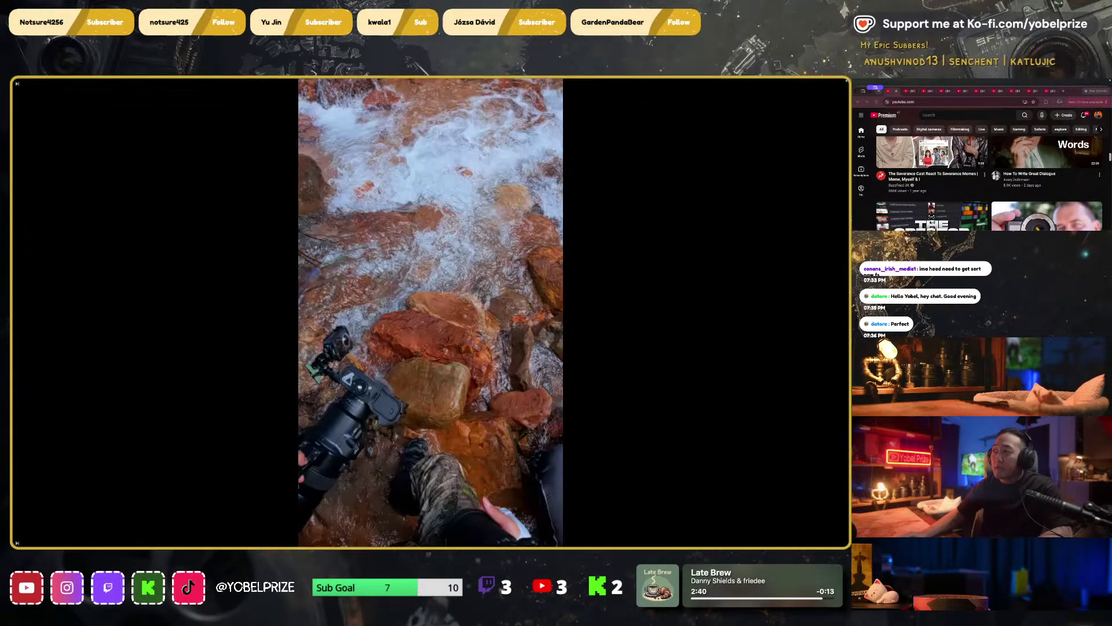
mouse_move(481, 324)
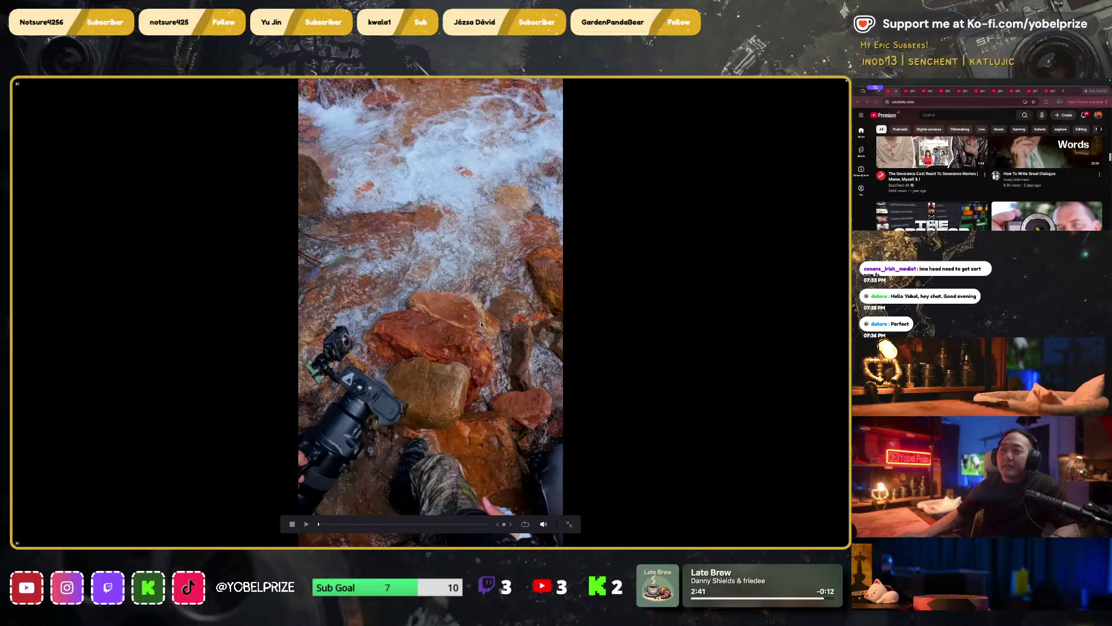
key("space")
key("space")
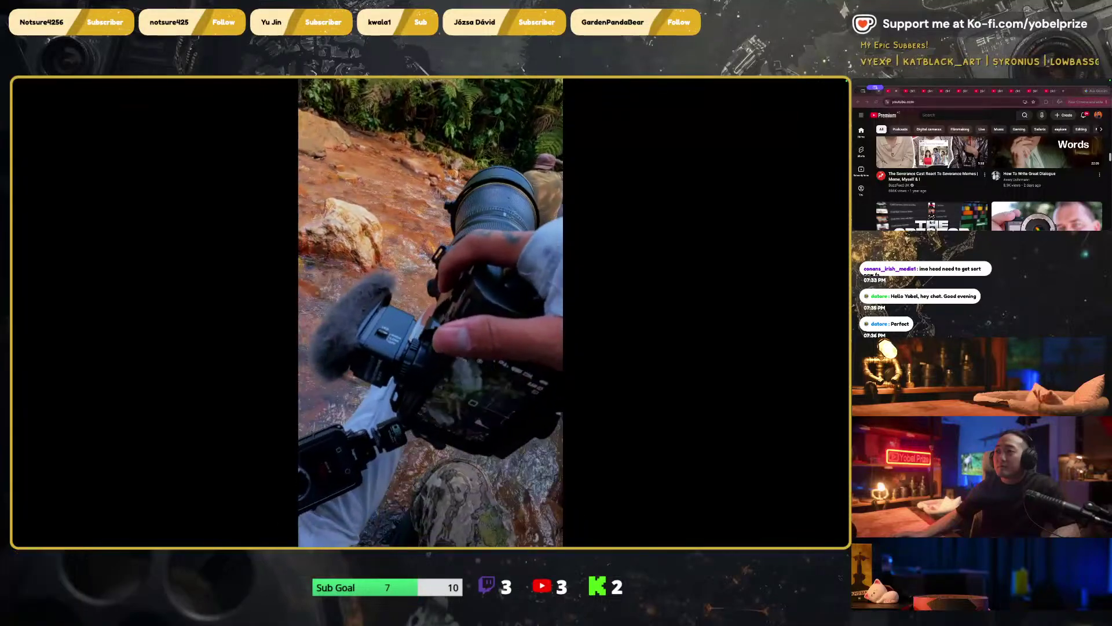
mouse_move(567, 257)
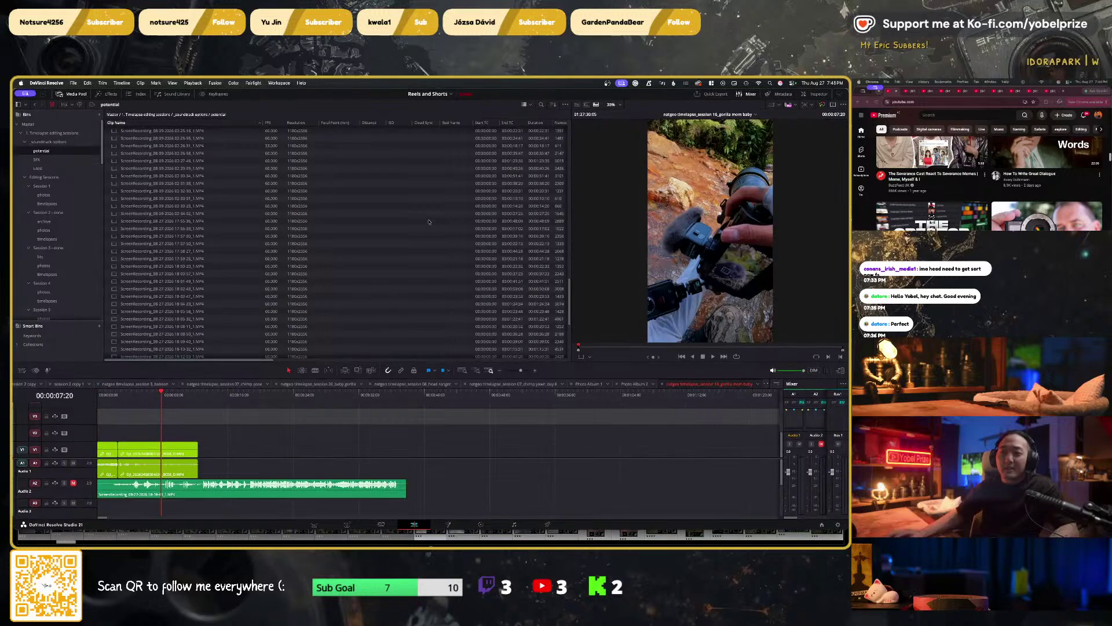
Open the timelapses bin of Session 16 - day 8 and load its first Vertical - Editing clip for preview
left_click(209, 395)
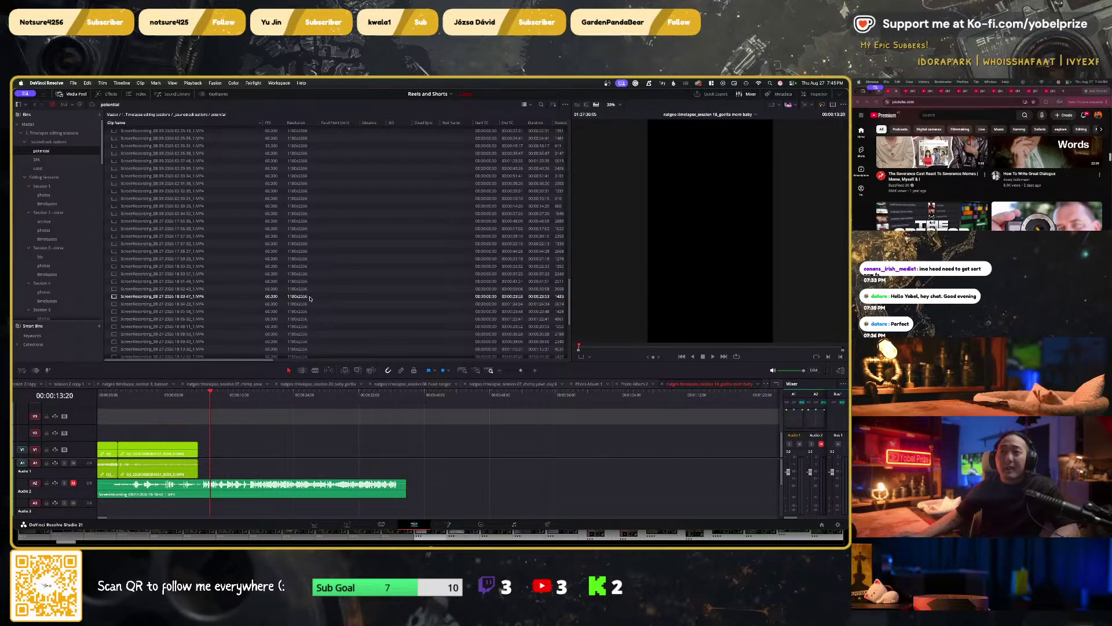
scroll(71, 217, "down", 10)
scroll(70, 218, "up", 5)
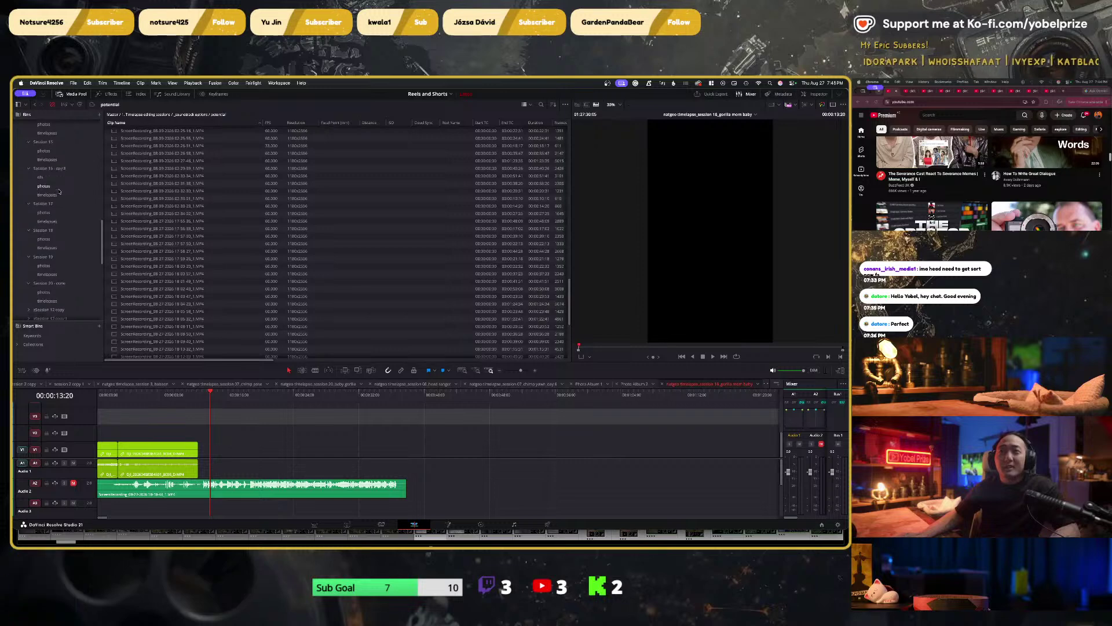
left_click(47, 254)
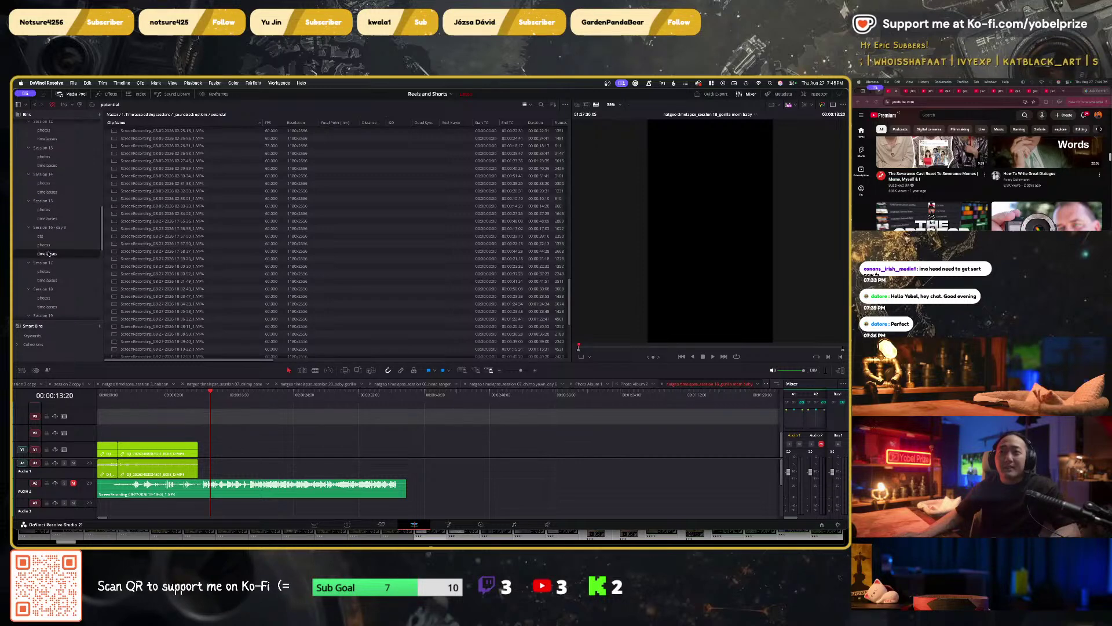
left_click(165, 130)
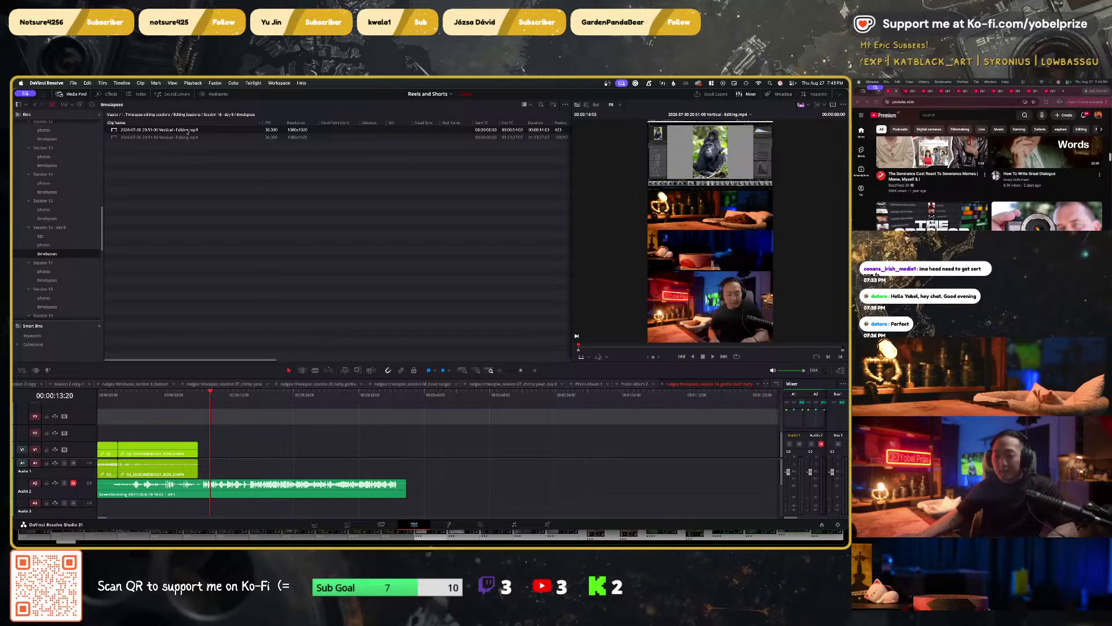
Place the first Vertical - Editing clip on track V1, past the end of the river clips
scroll(296, 421, "down", 6)
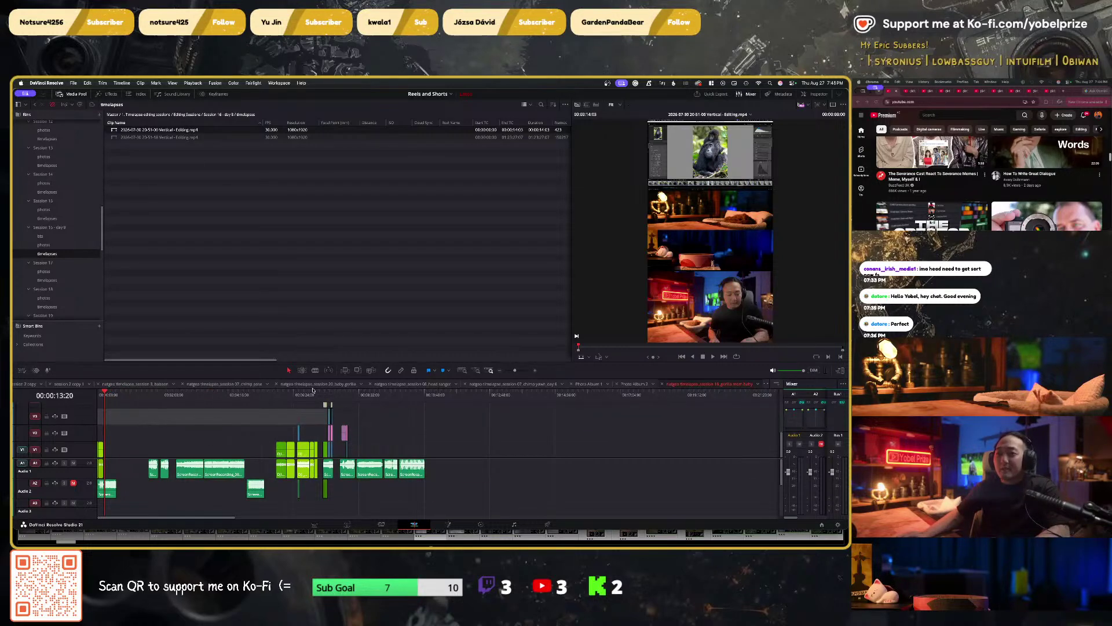
left_click_drag(159, 130, 168, 469)
scroll(171, 472, "up", 3)
scroll(171, 472, "up", 3)
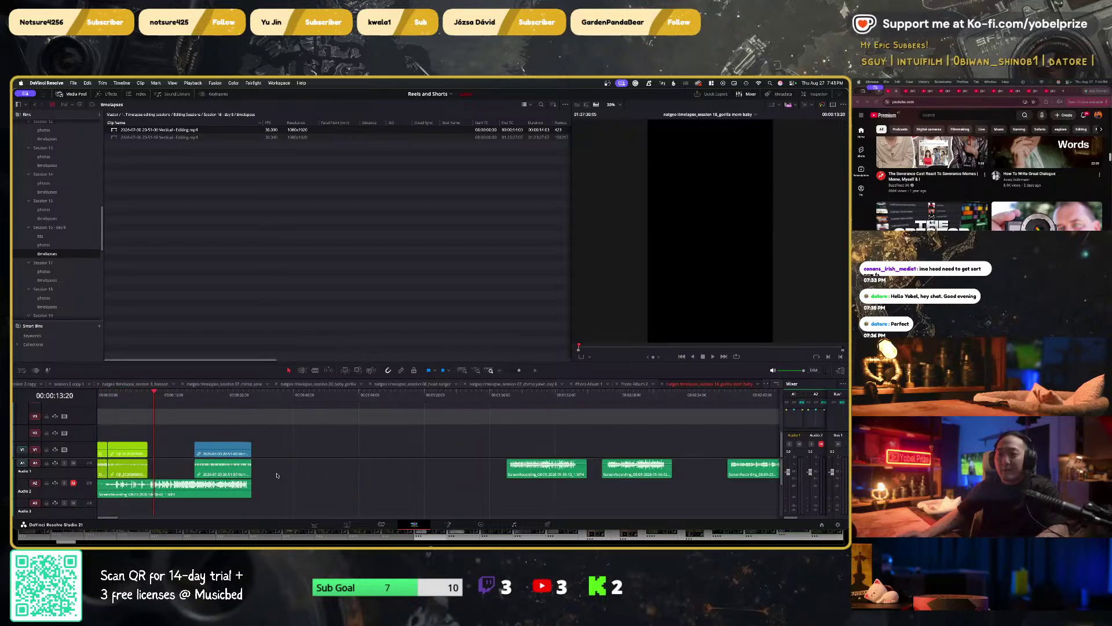
Delete the placed timelapse clip's audio and move its video directly against the end of the river clips on V1
left_click(276, 475)
left_click(225, 468, "alt")
key("BackSpace")
left_click_drag(219, 444, 169, 444)
Check the cut from the river footage to the timelapse clip, playing the timelapse full screen and scrubbing through its start
left_click(144, 393)
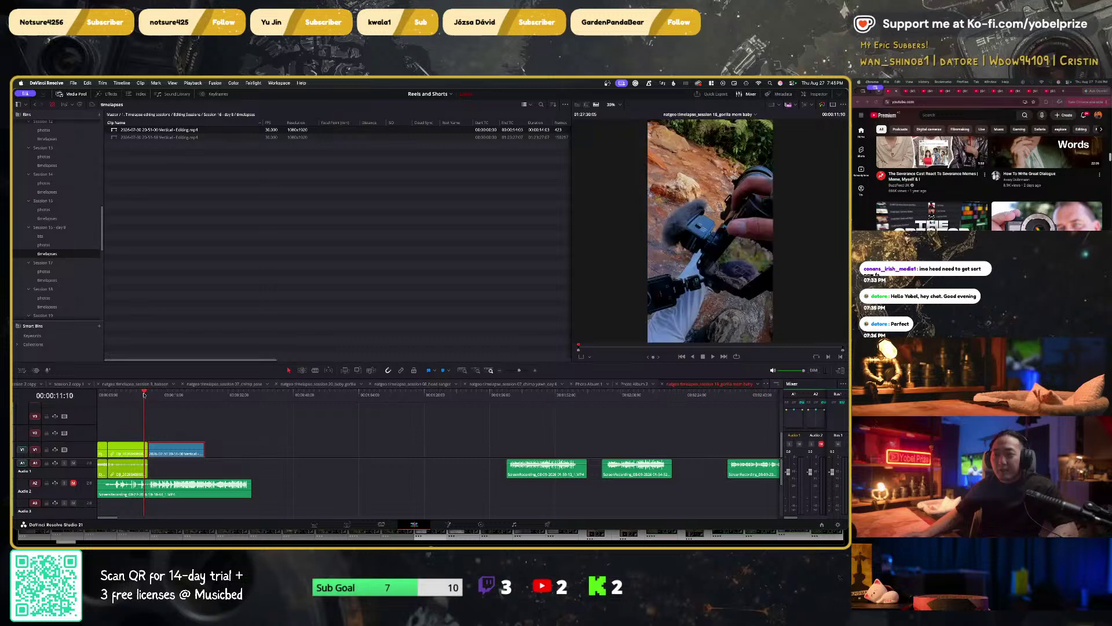
scroll(291, 404, "up", 3)
left_click_drag(282, 396, 301, 394)
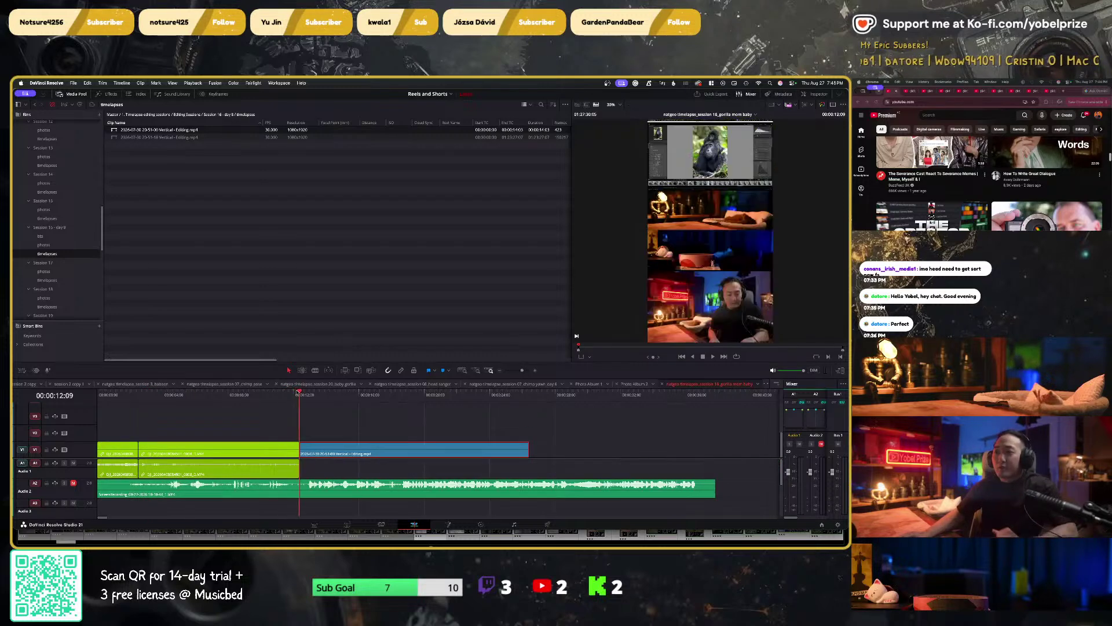
key("super+f")
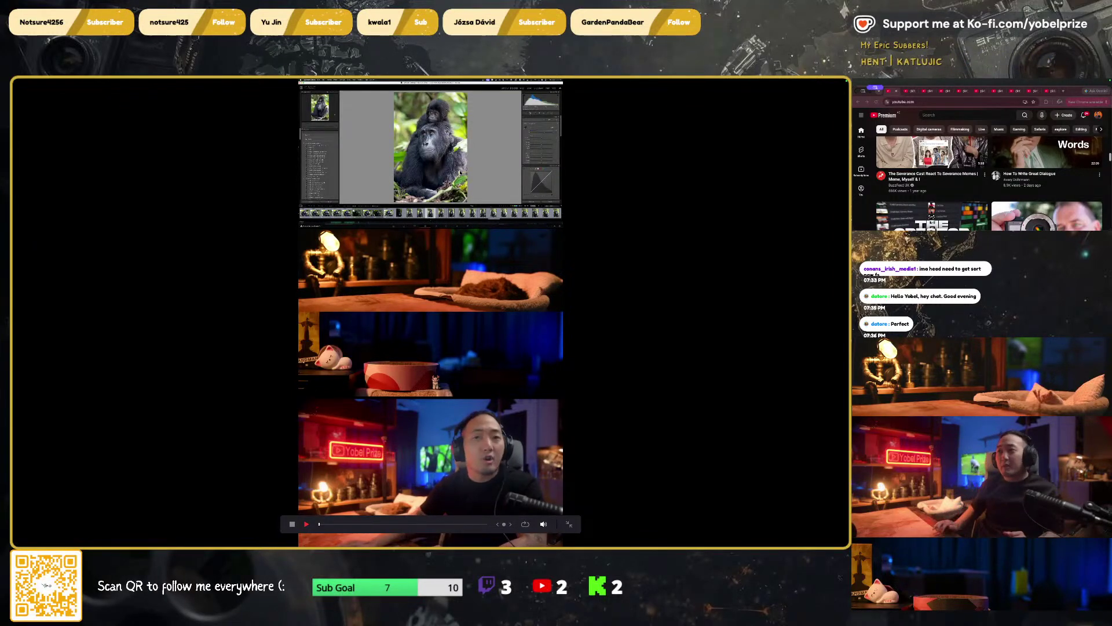
key("Escape")
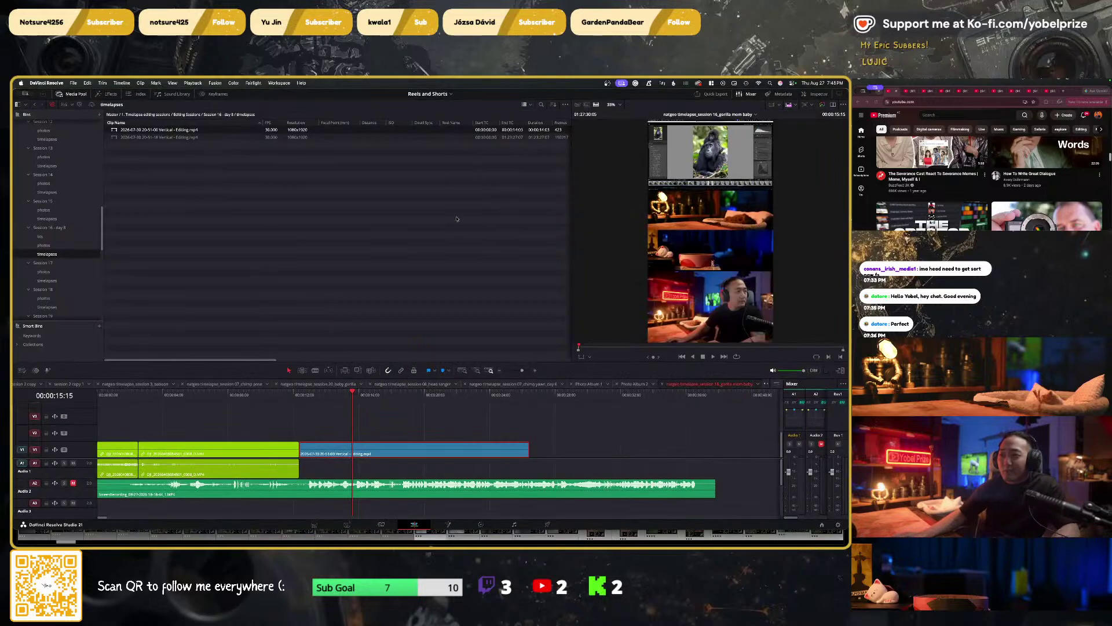
left_click_drag(309, 399, 357, 387)
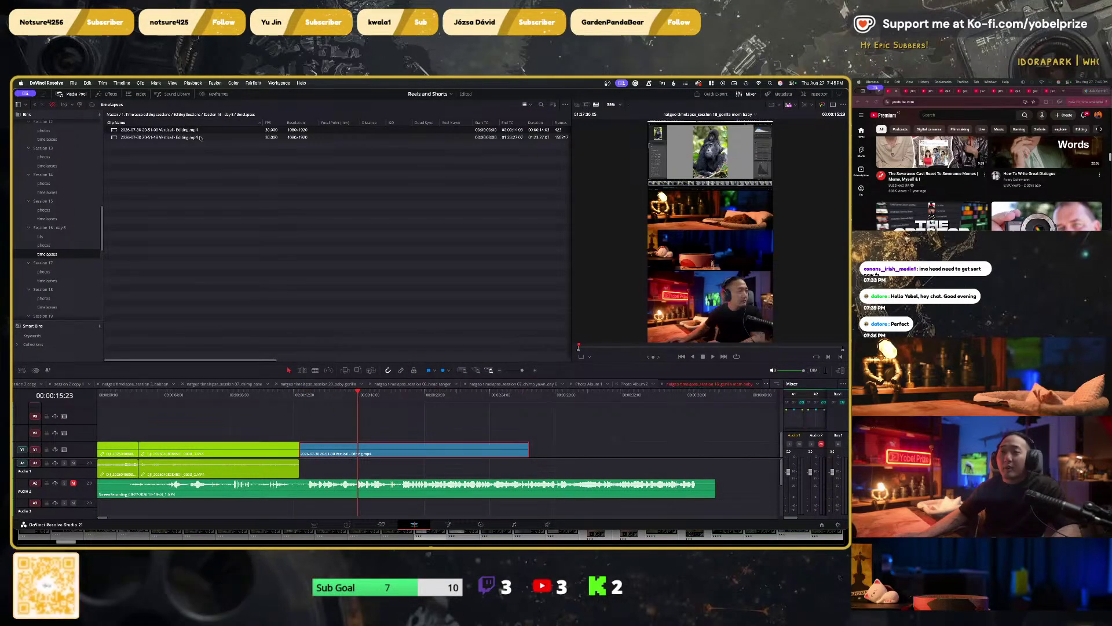
Add the second, longer Vertical - Editing recording with its audio to track V3, near the first timelapse clip's position
key("super+minus")
key("super+minus")
key("super+minus")
left_click_drag(200, 137, 99, 417)
key("super+minus")
key("super+minus")
key("super+minus")
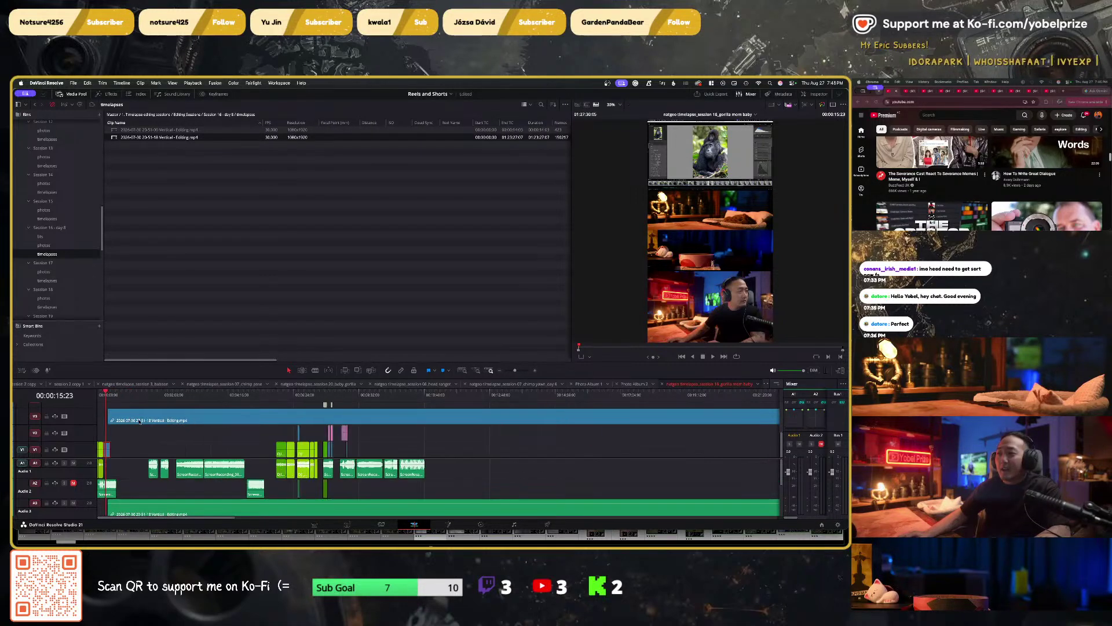
Undo the V3 placement and place the longer Vertical - Editing recording on track V2 at 01:45:38:11, past the existing clips
key("super+minus")
key("super+minus")
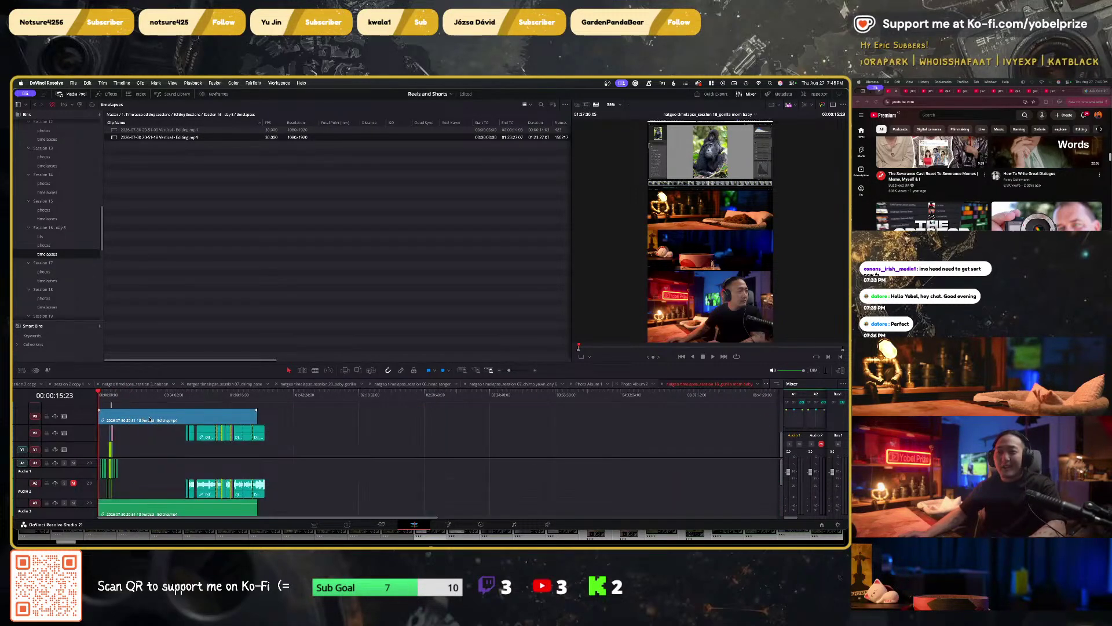
key("super+z")
left_click(300, 394)
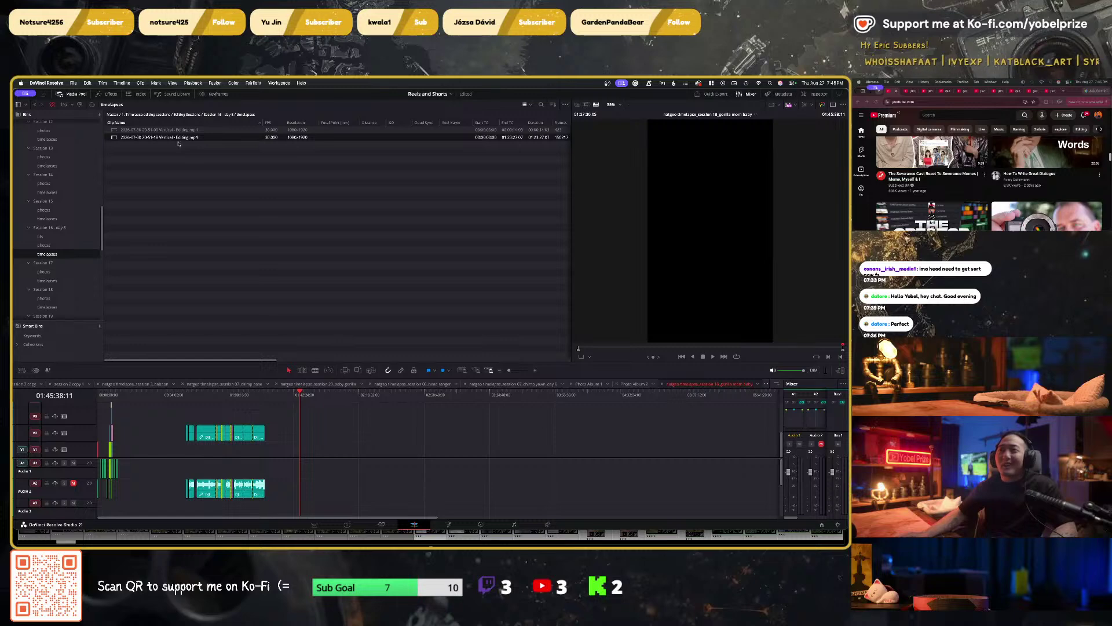
left_click_drag(176, 137, 301, 410)
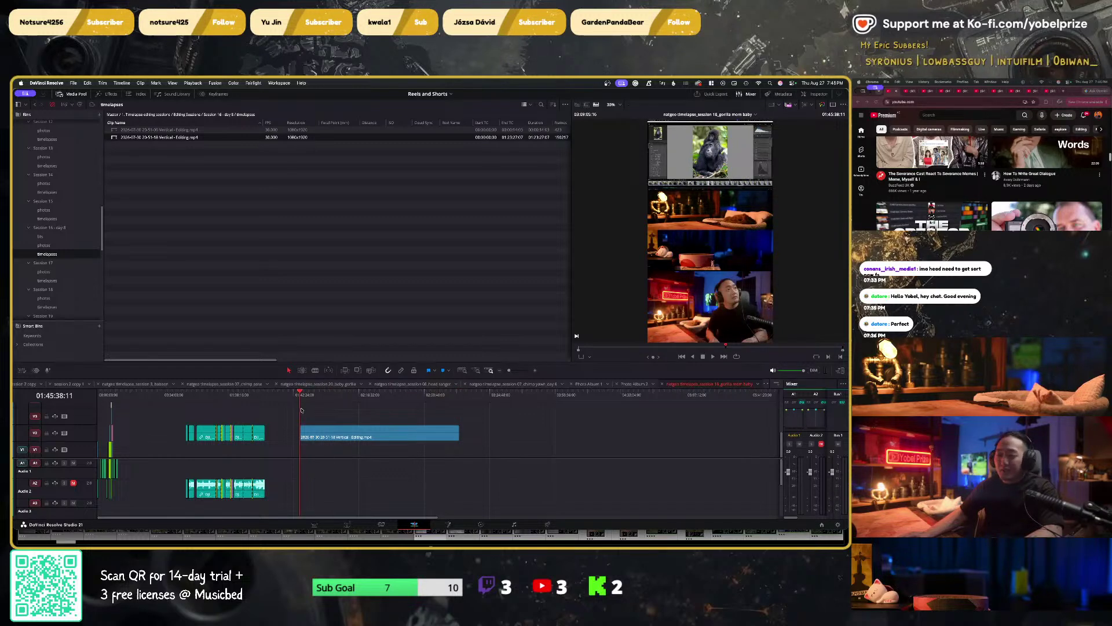
Move the later teal clip group far down the timeline and shift the long recording on V2 back near the opening clips
left_click_drag(182, 426, 490, 433)
left_click_drag(392, 434, 210, 437)
Examine several points along the long recording full screen, from its early part through to near its end
left_click(118, 394)
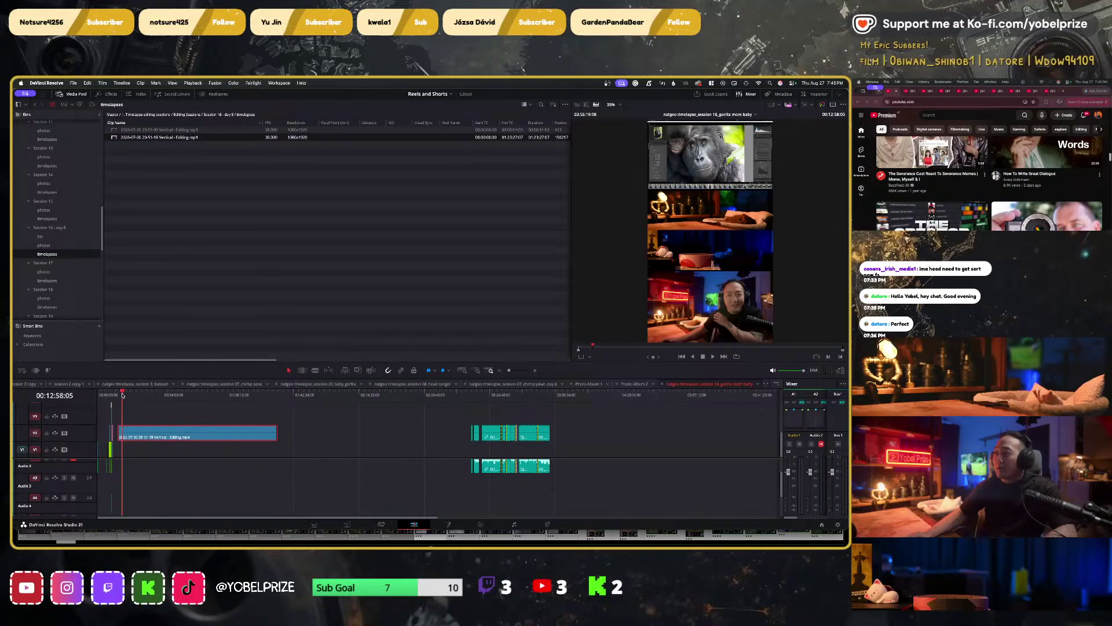
key("super+f")
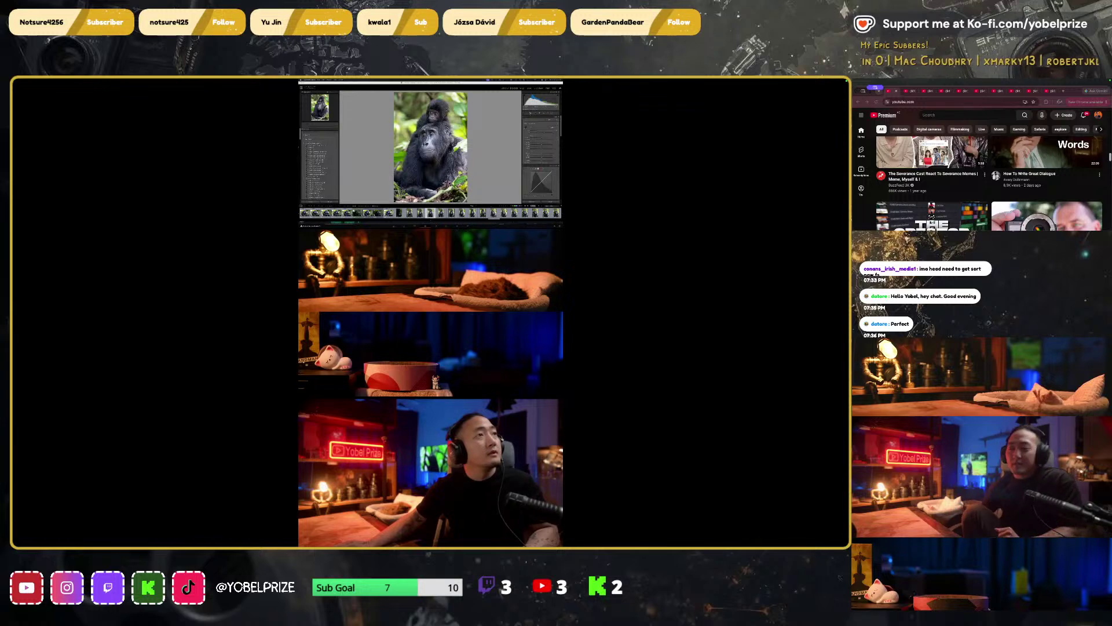
mouse_move(562, 453)
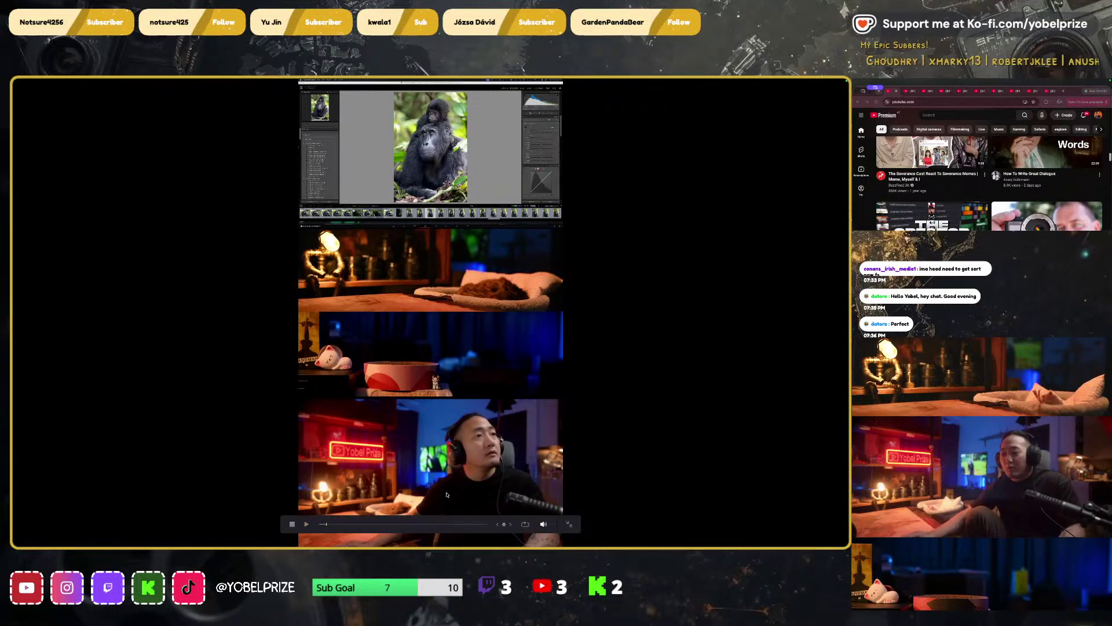
key("Escape")
left_click(143, 395)
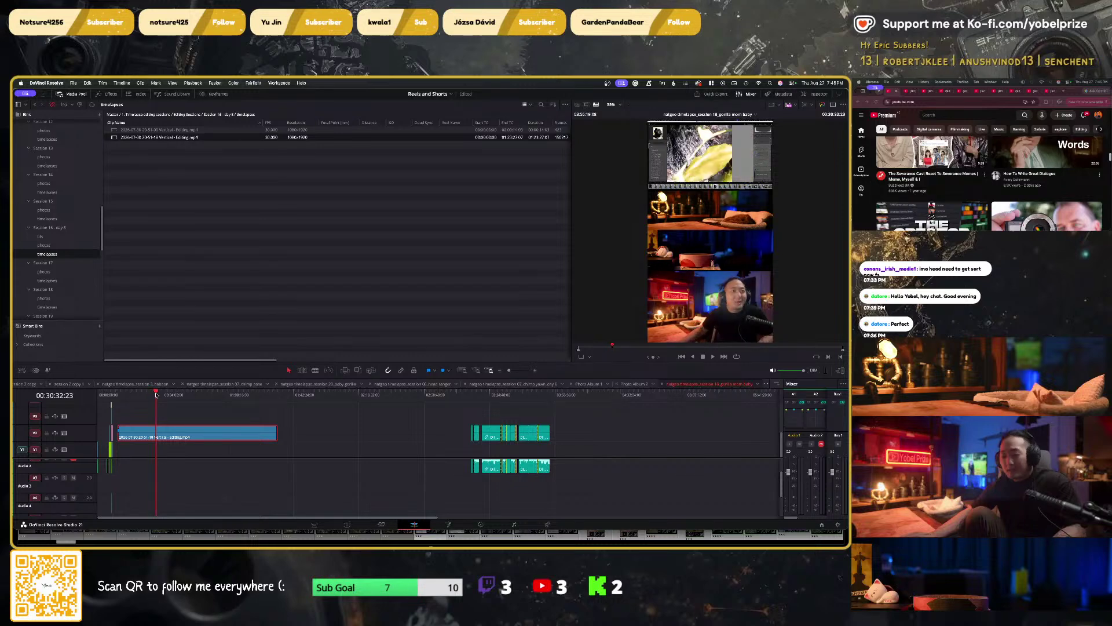
key("super+f")
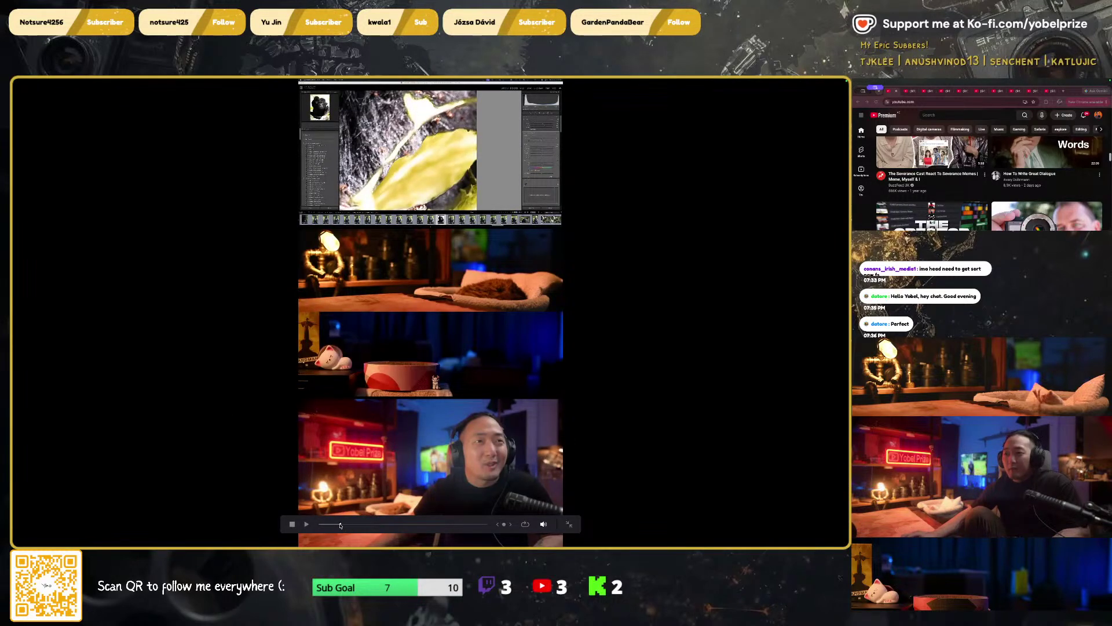
left_click_drag(340, 525, 387, 523)
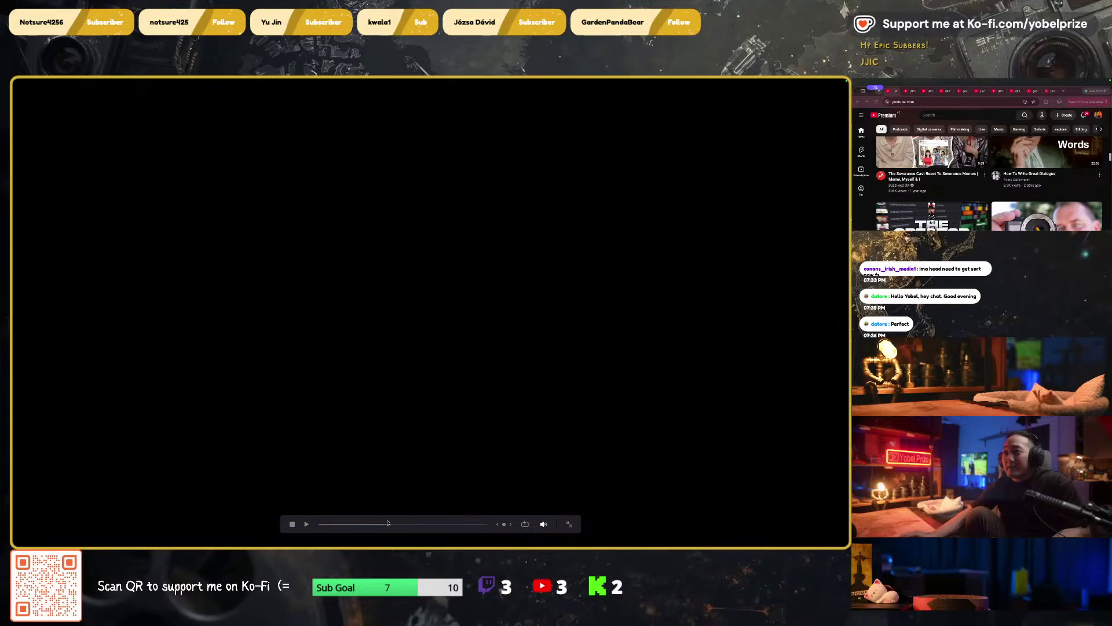
key("Escape")
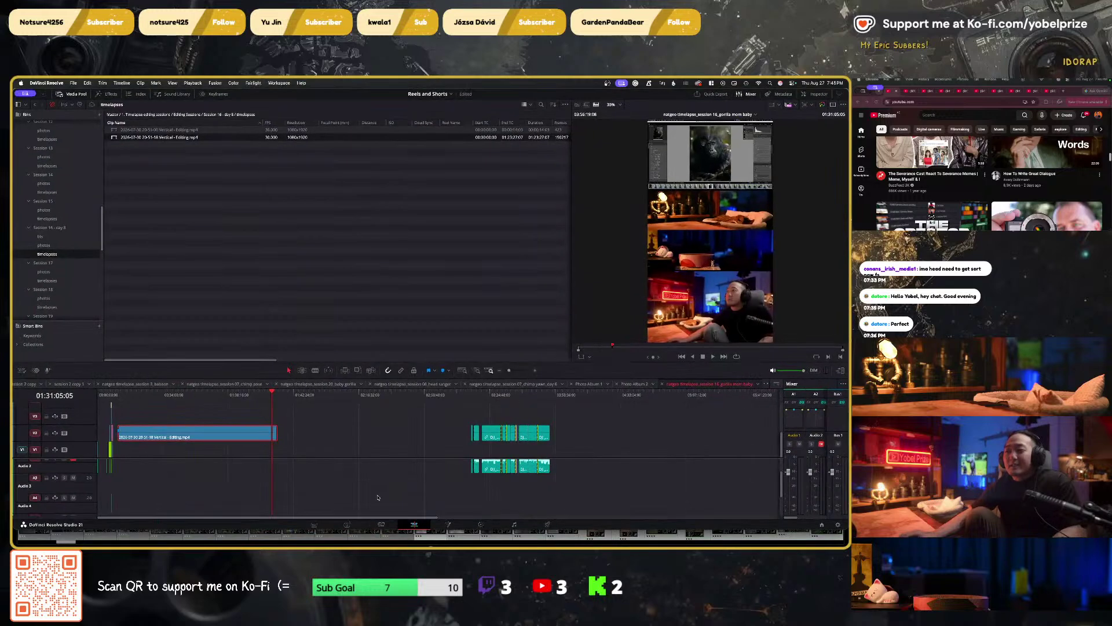
Preview the Session 16 gorilla photos and place the darker edited mom-and-baby portrait on track V2 at 00:00:37:21
left_click(104, 396)
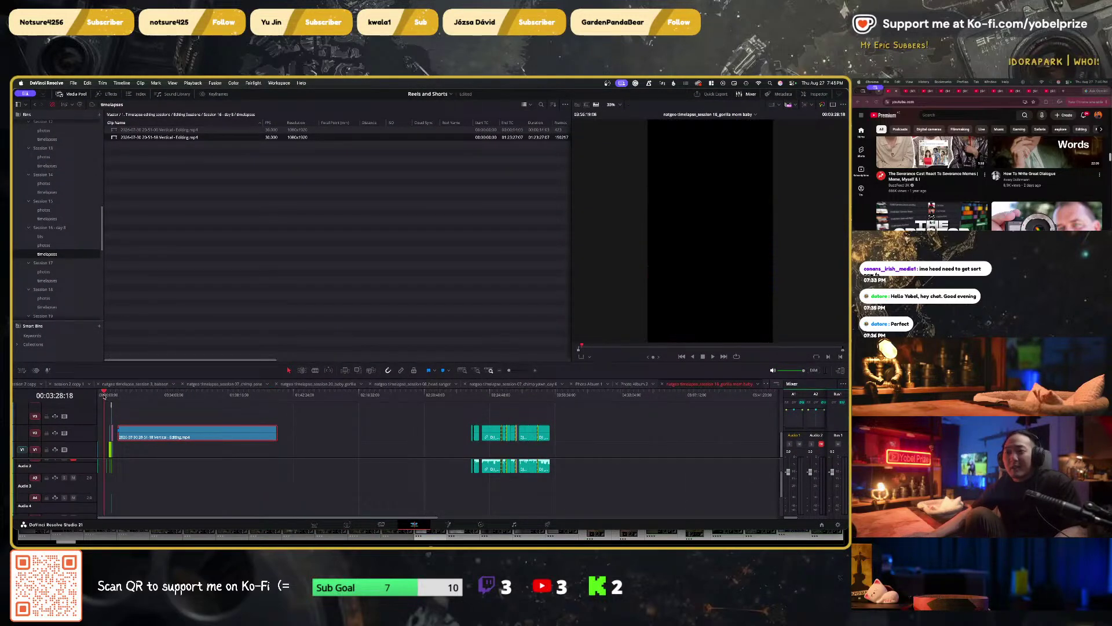
key("super+equal")
key("super+equal")
key("super+equal")
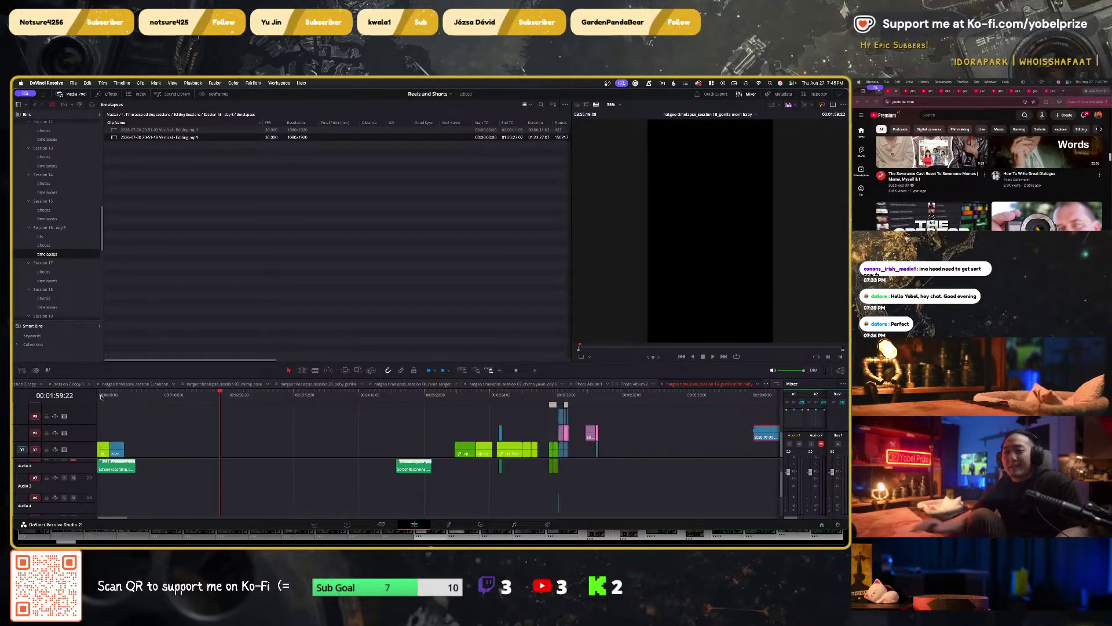
left_click(55, 245)
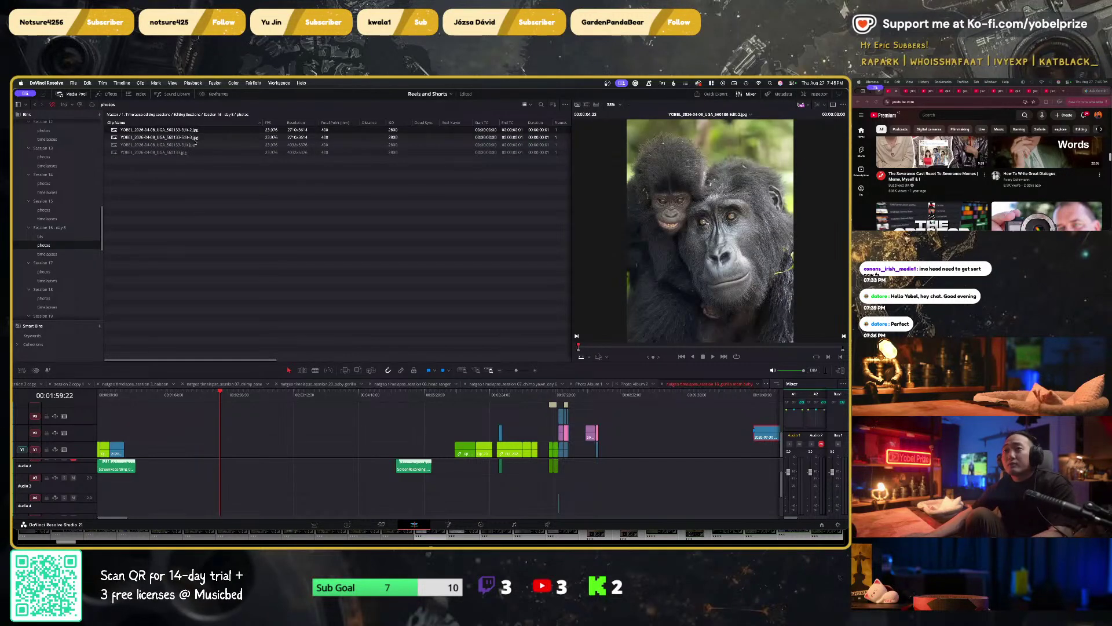
key("Down")
key("Down")
key("Down")
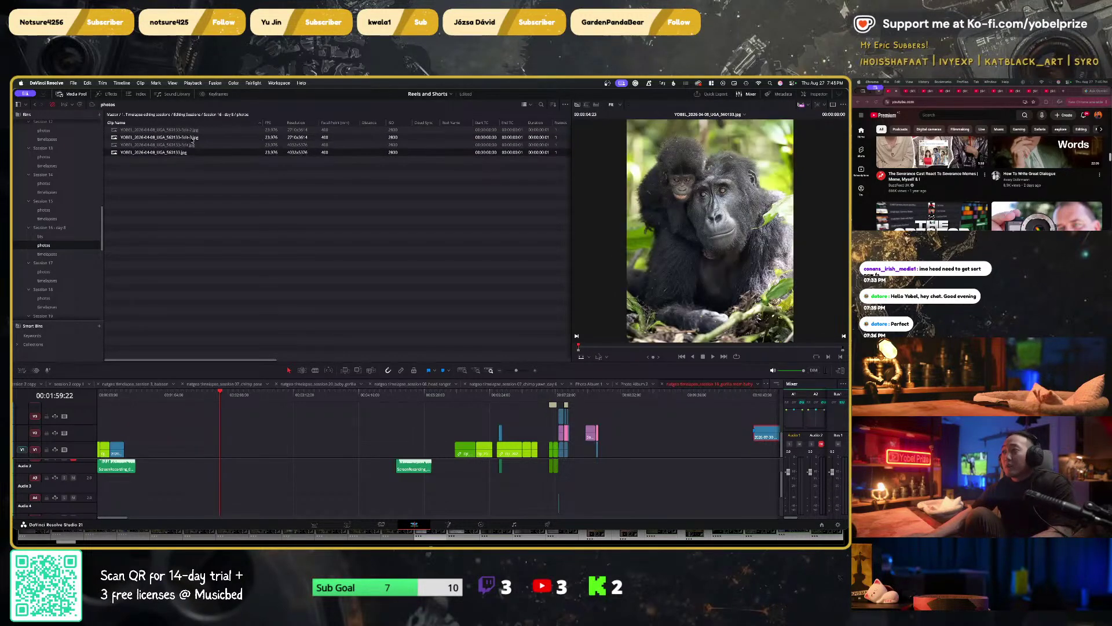
key("Up")
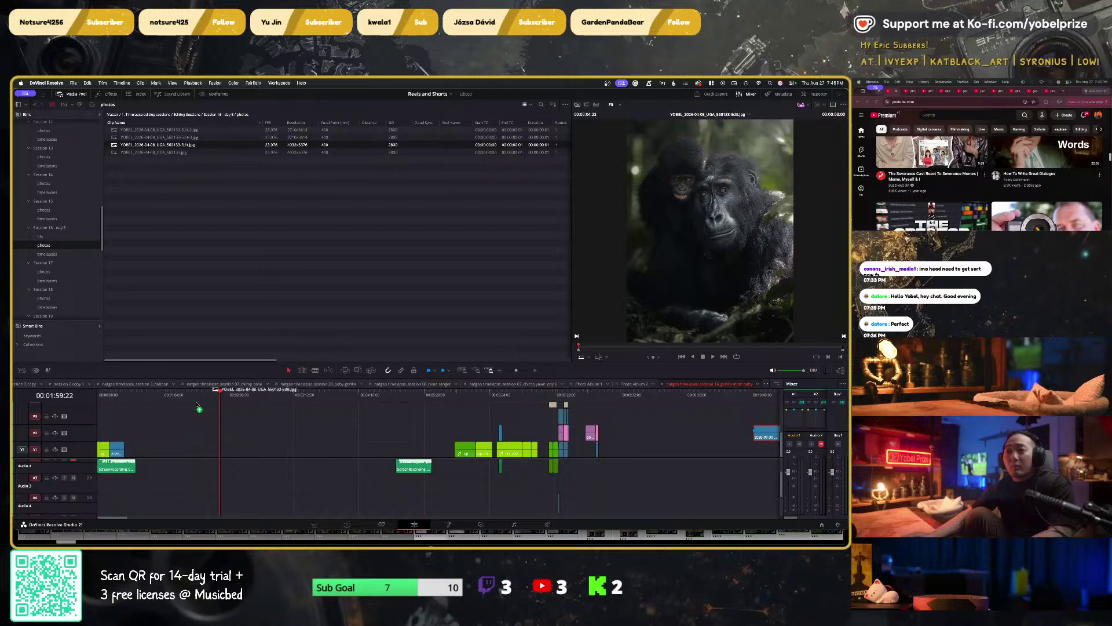
left_click(136, 394)
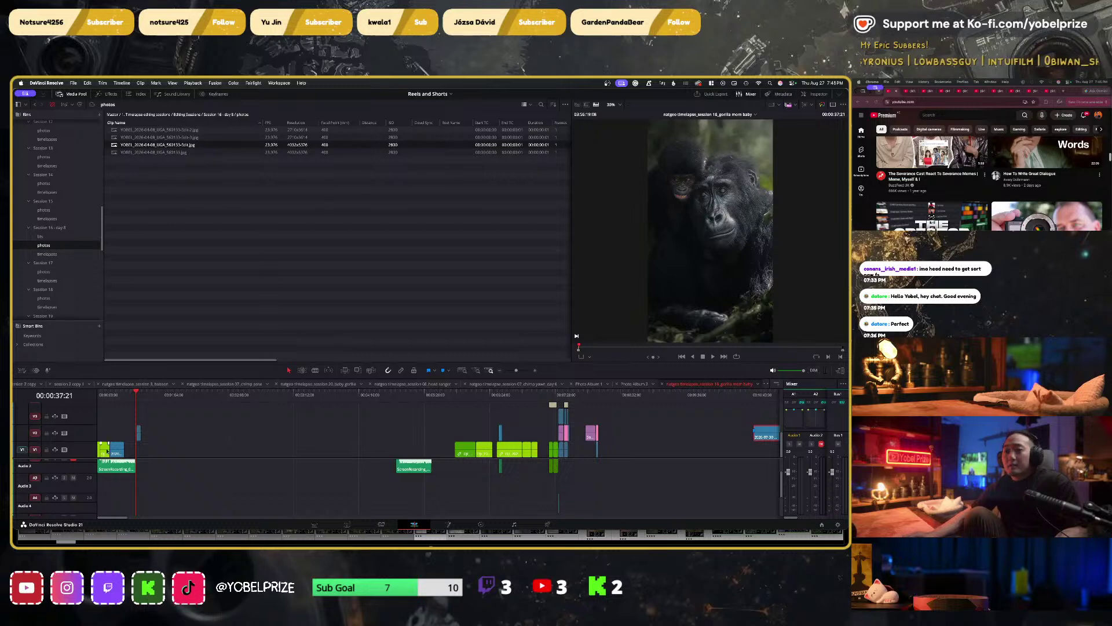
Scale the placed gorilla photo down to a zoom of 0.650 and return the playhead to the timeline's start
left_click(814, 95)
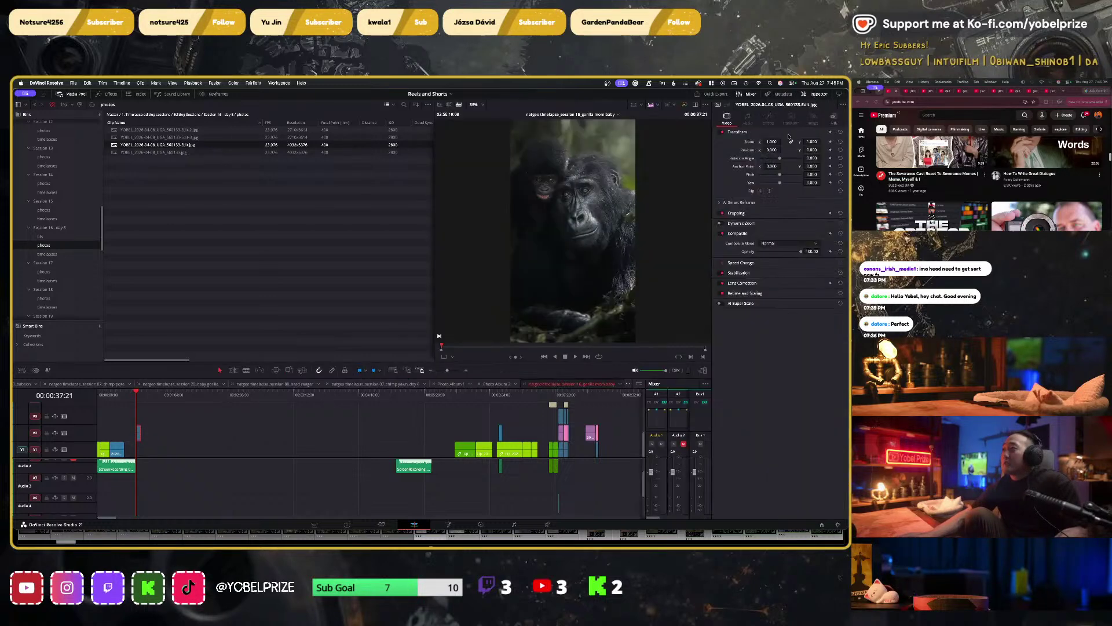
left_click_drag(772, 142, 757, 142)
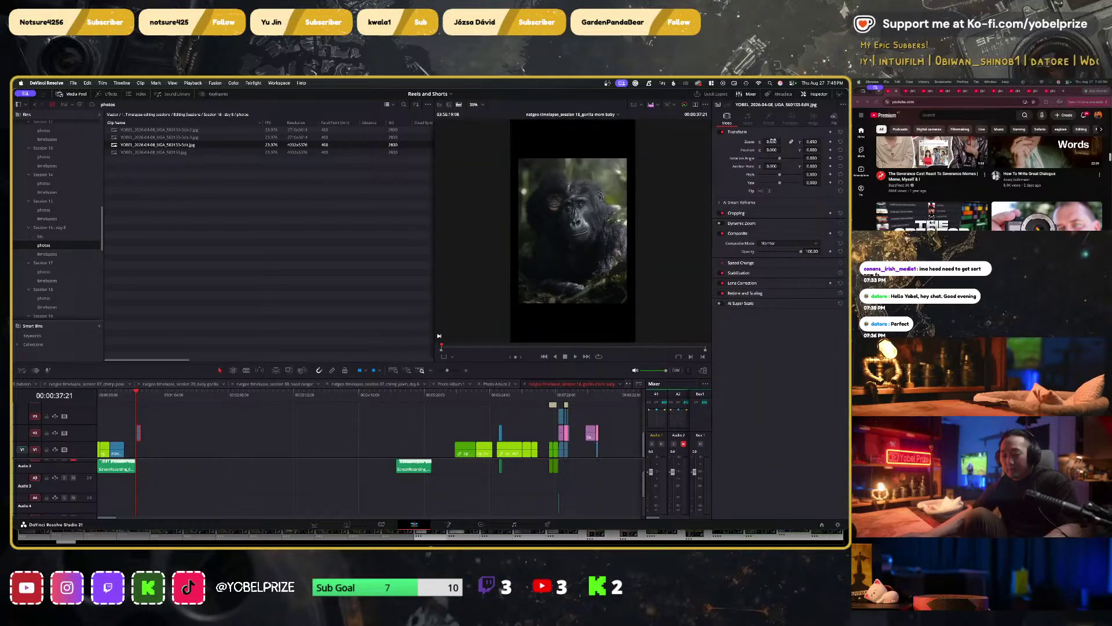
key("super+f")
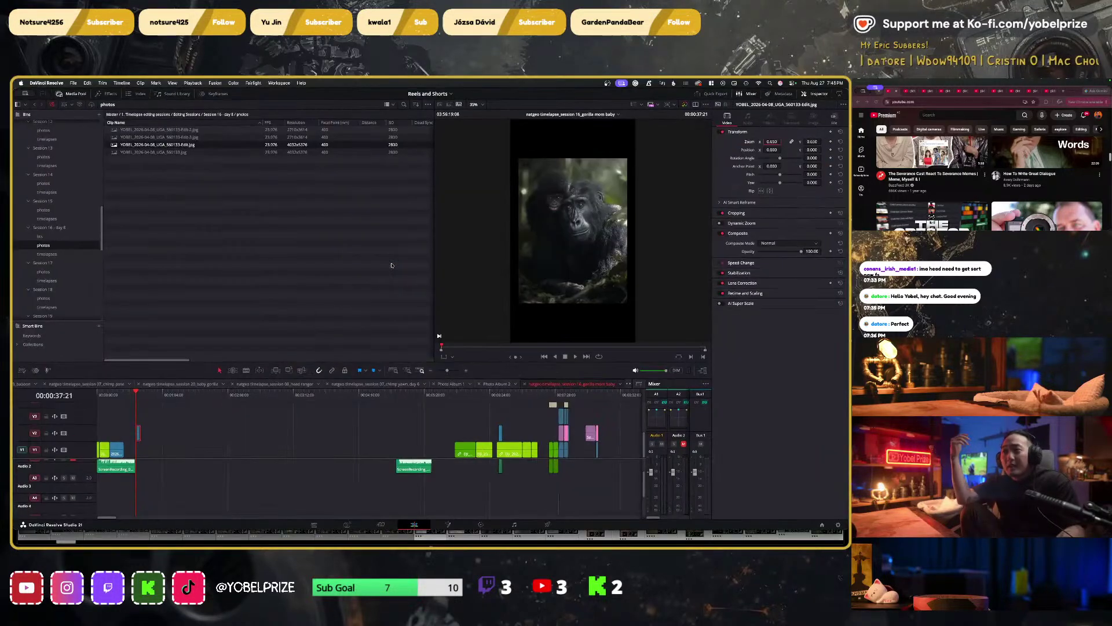
key("super+f")
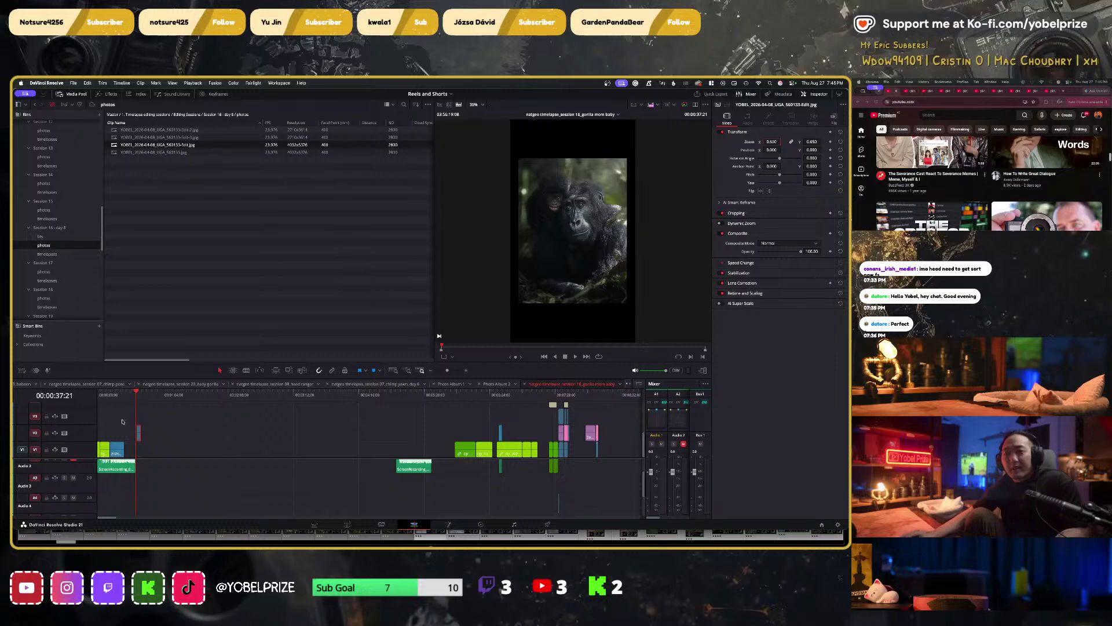
left_click(98, 396)
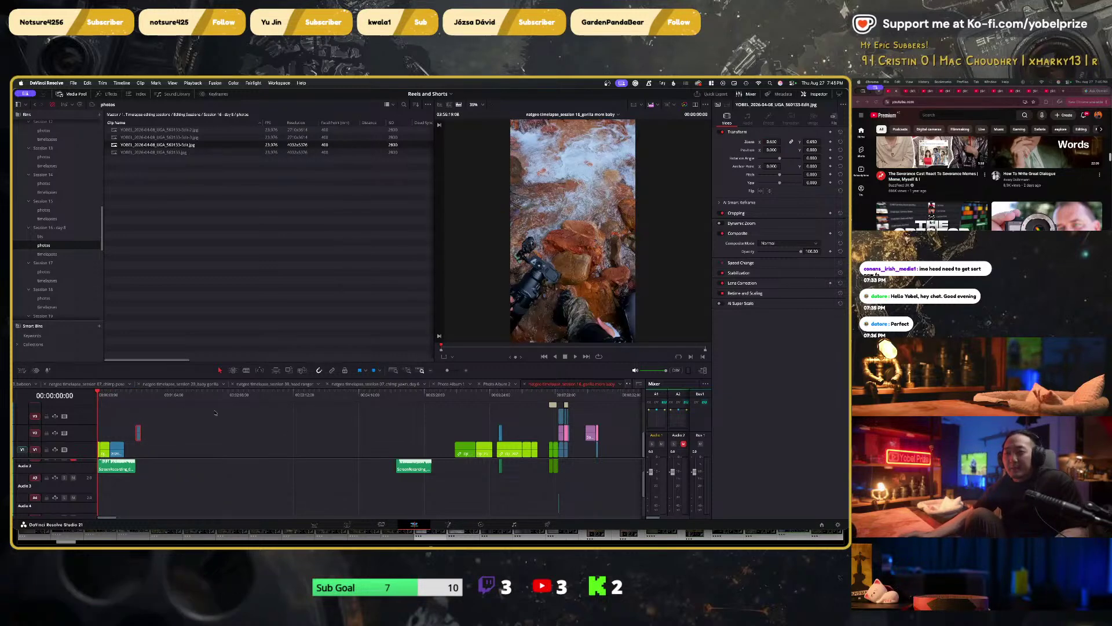
Open the session 07 chimp yawn day 6 timeline and play its opening with the title full screen
left_click(394, 384)
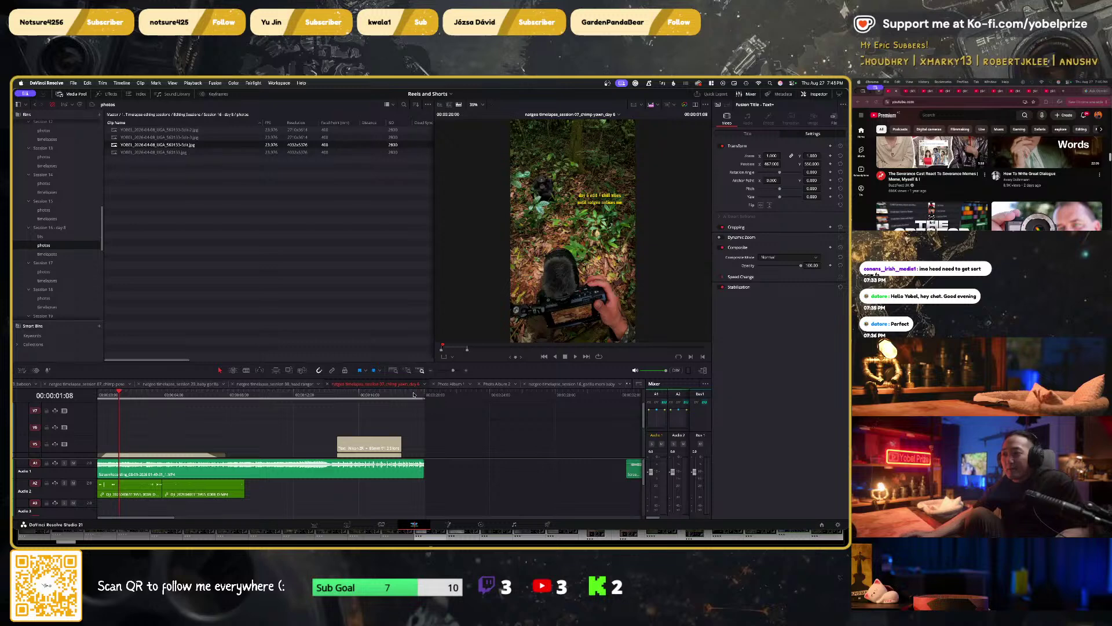
left_click_drag(115, 396, 94, 399)
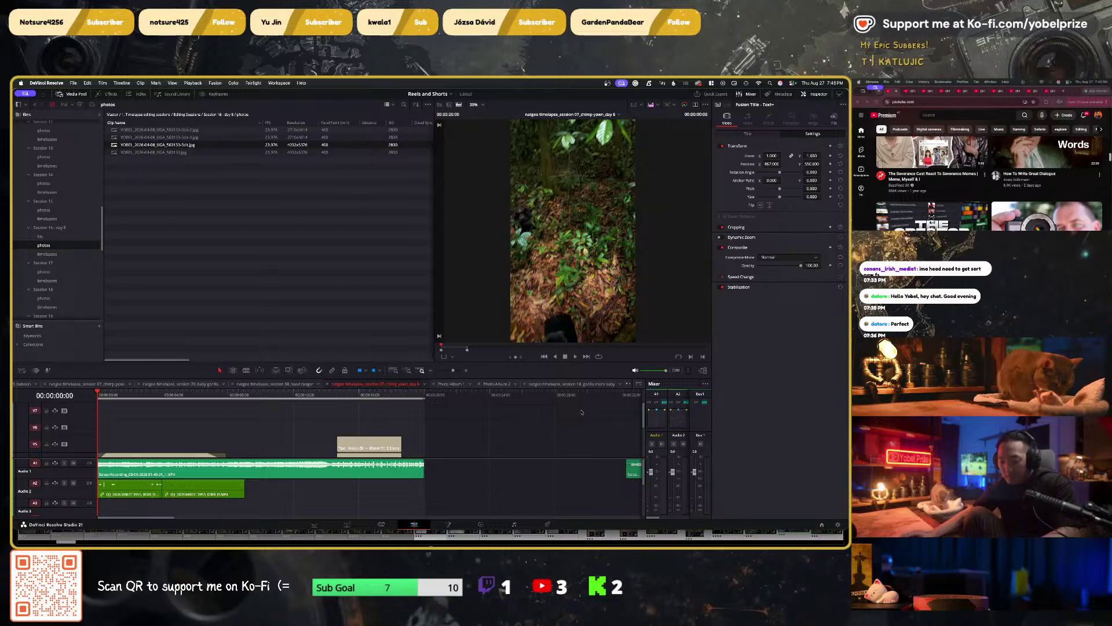
key("super+f")
key("space")
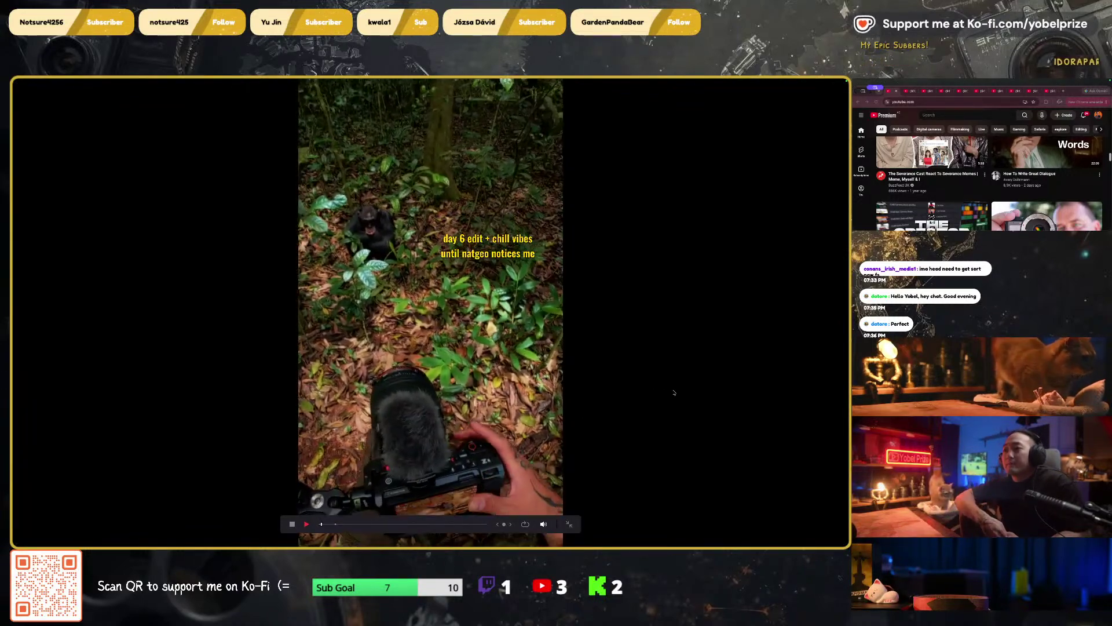
key("space")
key("super+f")
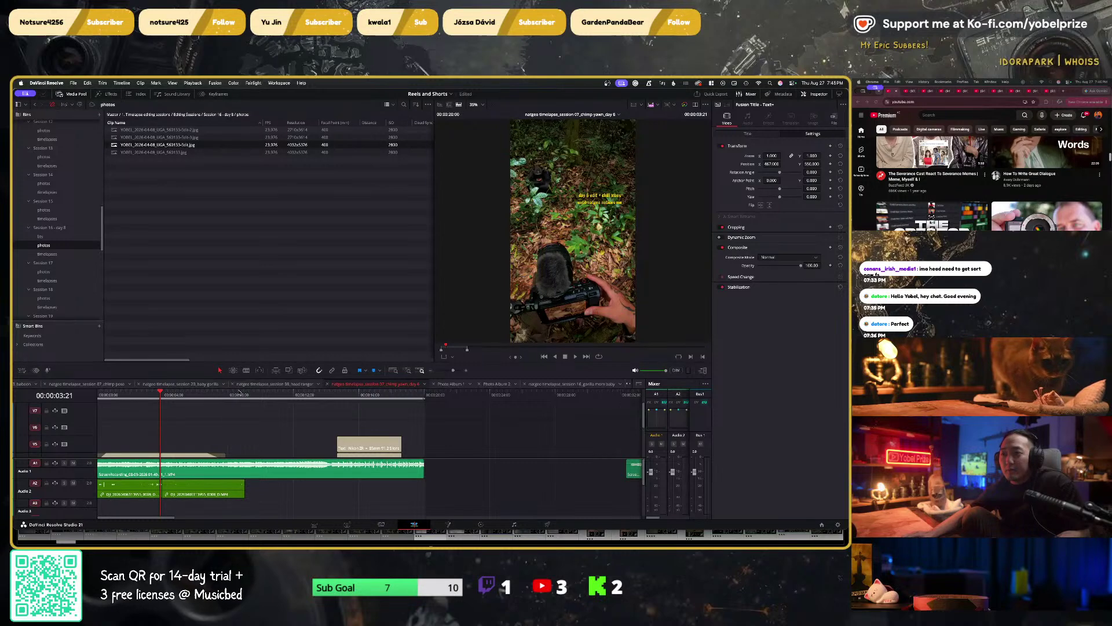
Play the chimp yawn edit full screen from near its end with looping on to check the transition back to its opening
left_click_drag(240, 392, 421, 397)
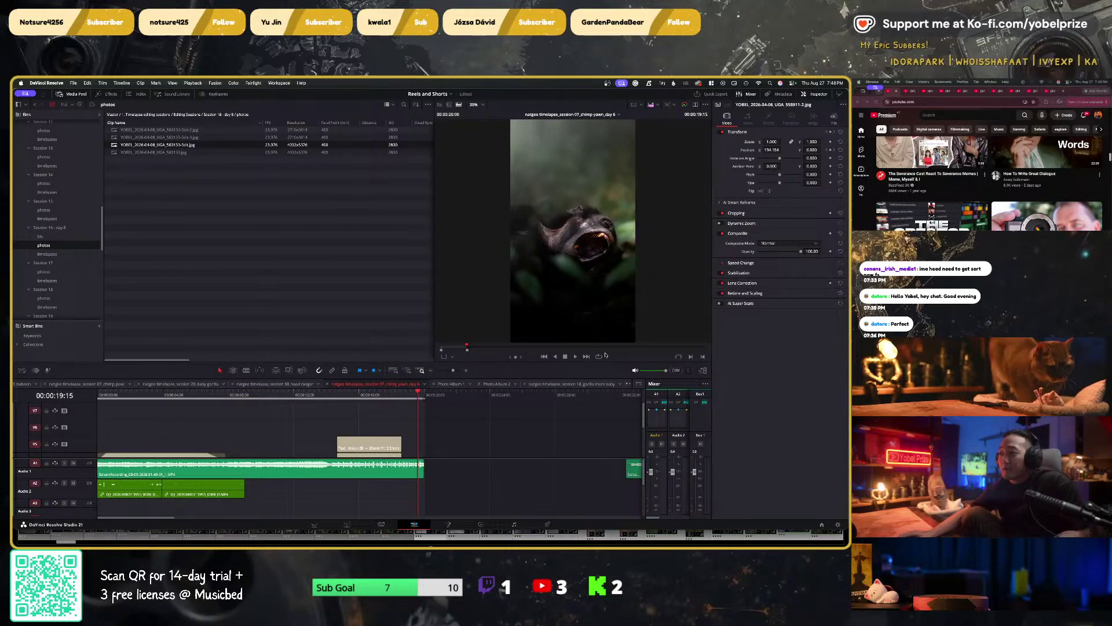
key("super+f")
key("space")
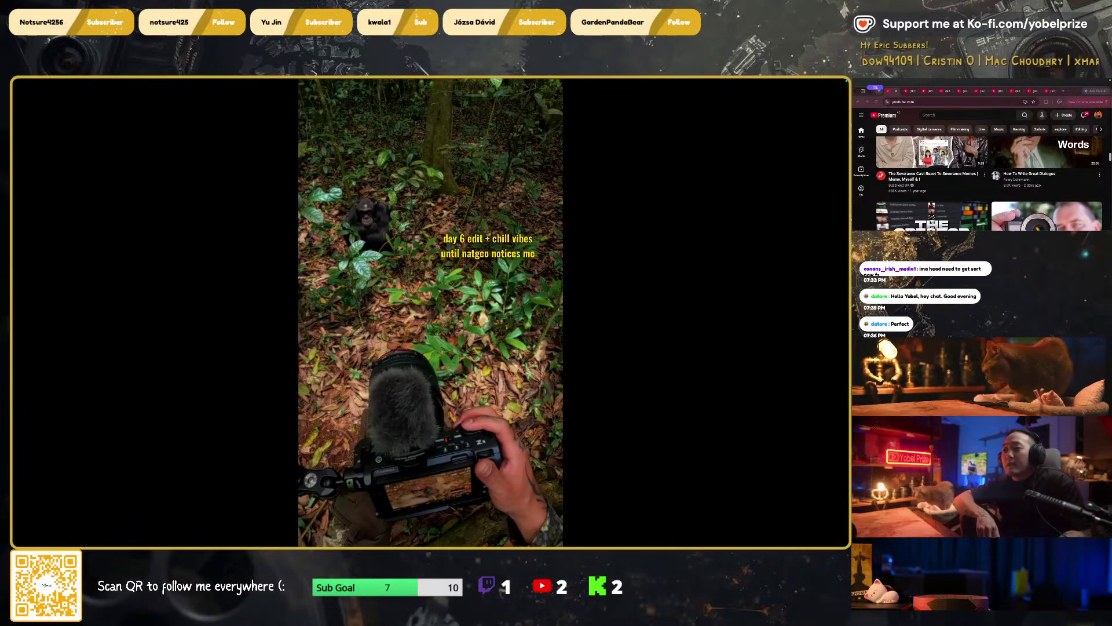
key("Escape")
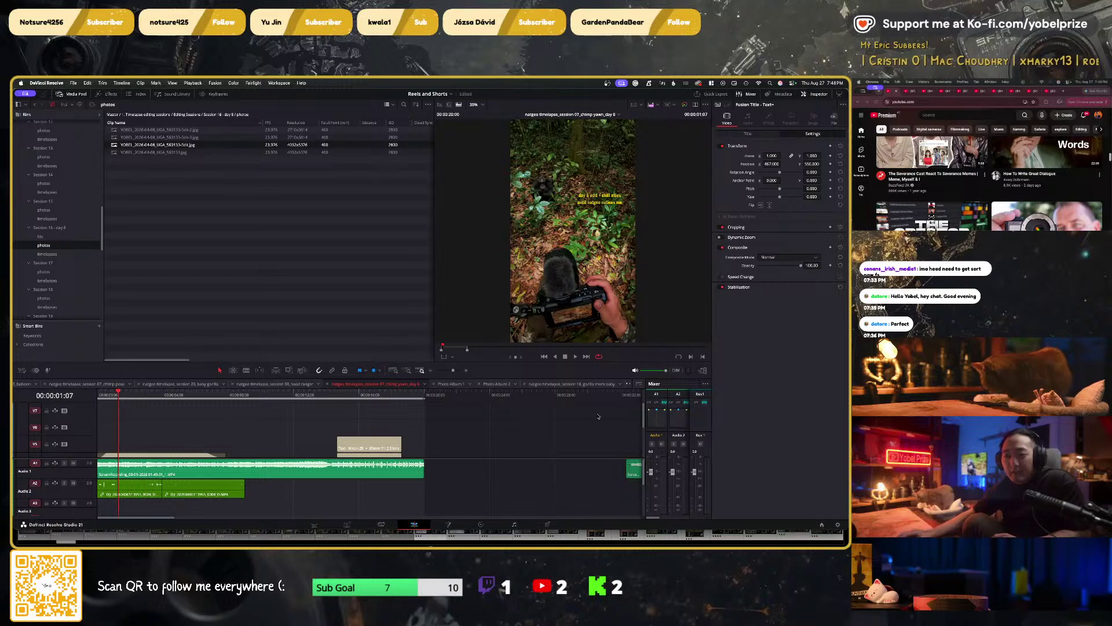
Return to the start of the chimp yawn timeline and enlarge the timeline area to show more of its video and audio tracks
left_click_drag(387, 395, 422, 394)
key("Home")
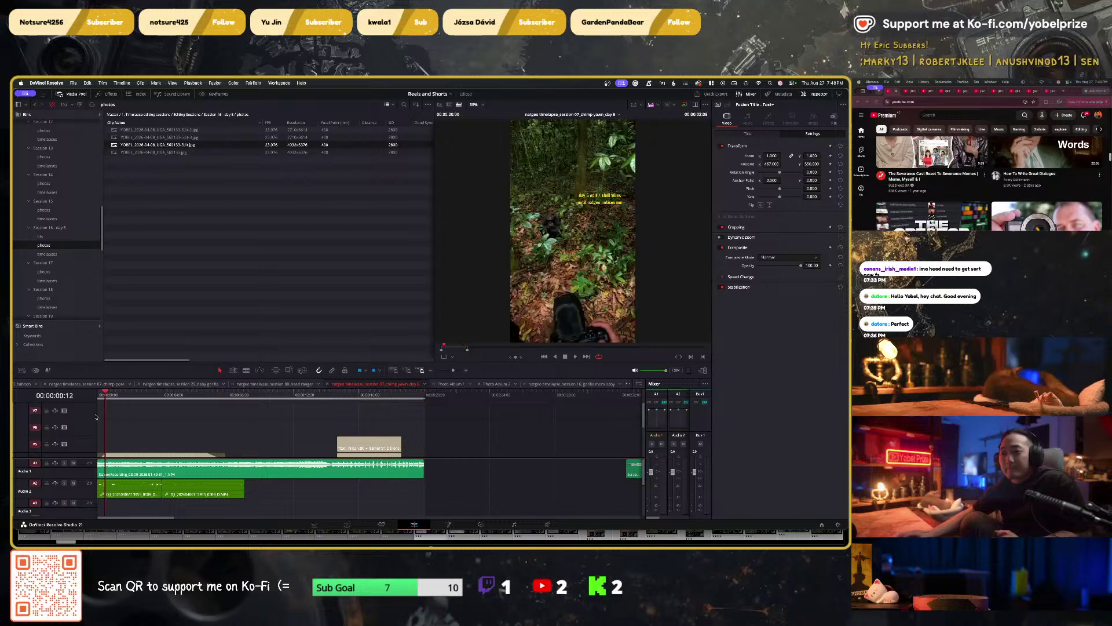
scroll(129, 439, "down", 3)
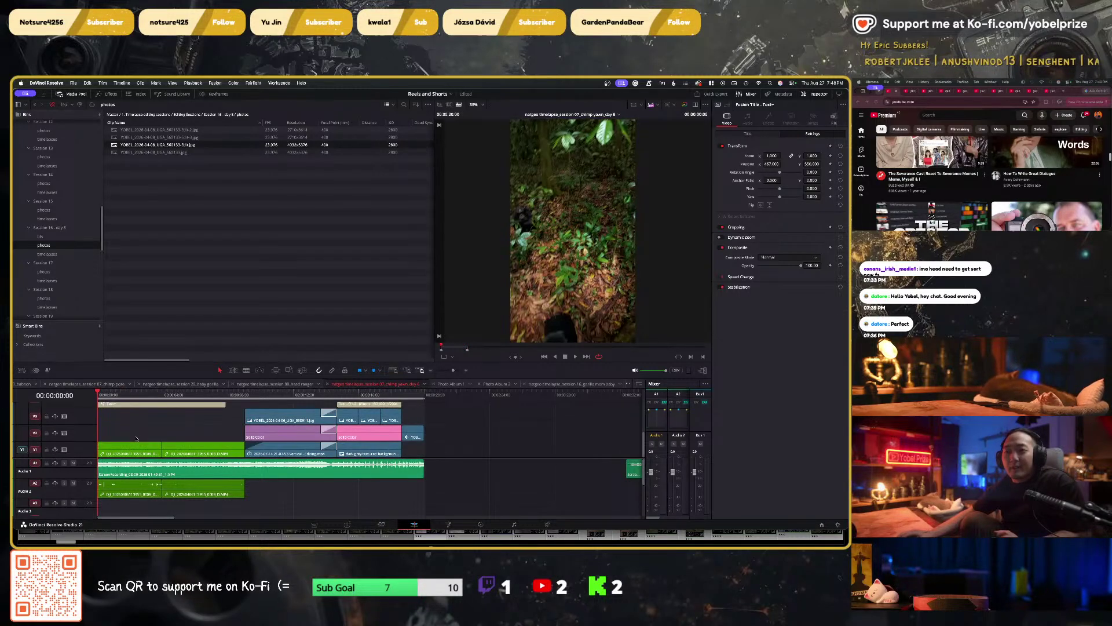
left_click_drag(125, 377, 160, 350)
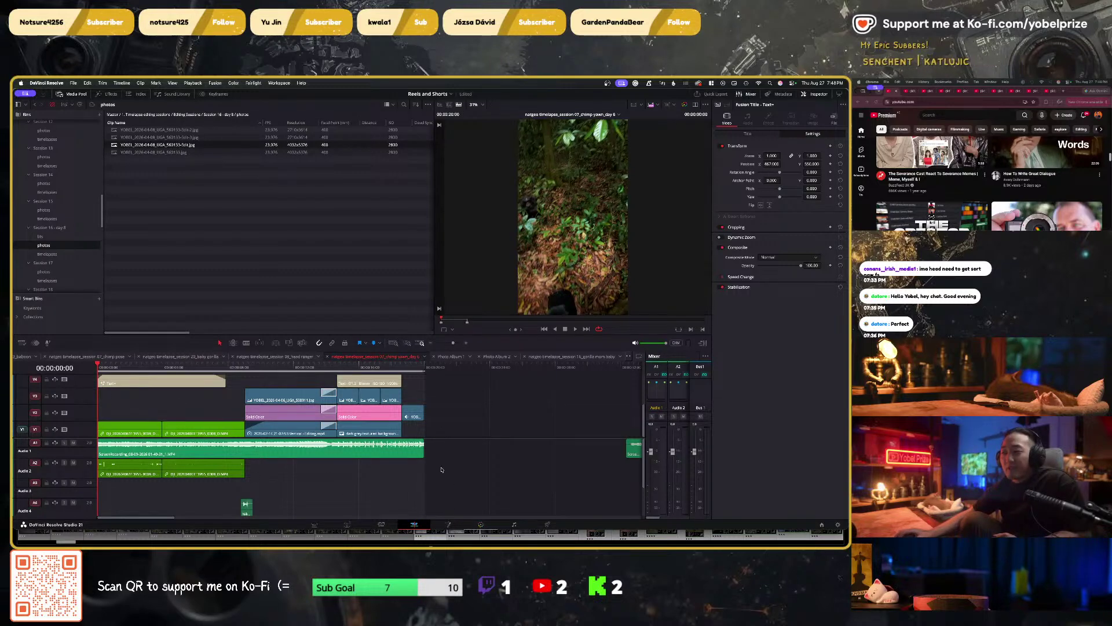
Review the chimp yawn edit full screen from the Color page with the sound muted, and return to the Edit page
left_click(480, 524)
key("super+f")
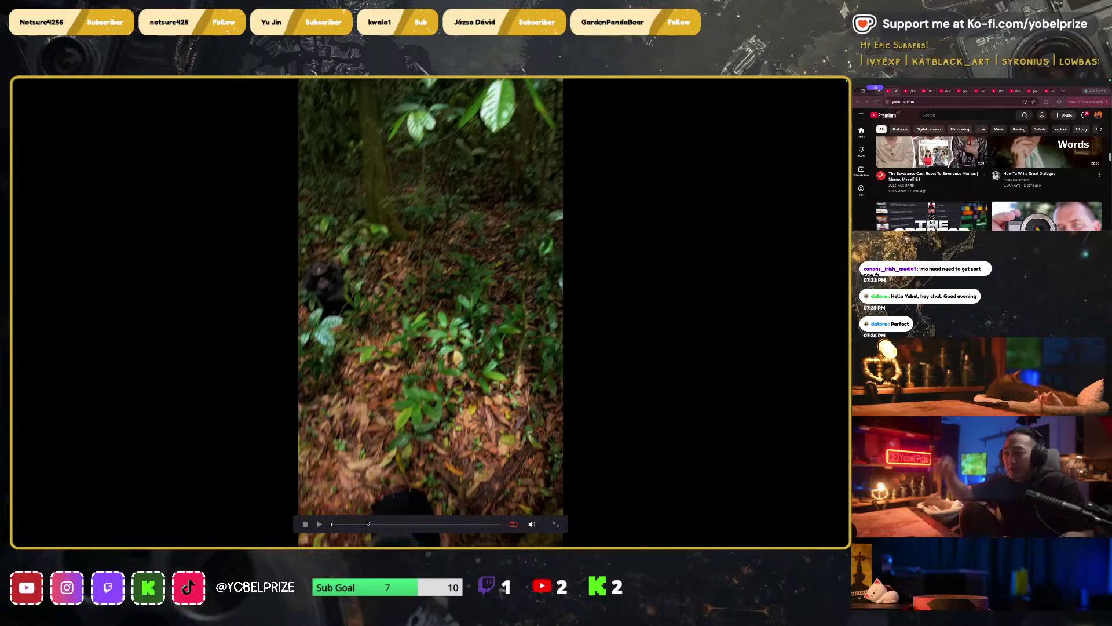
left_click(532, 524)
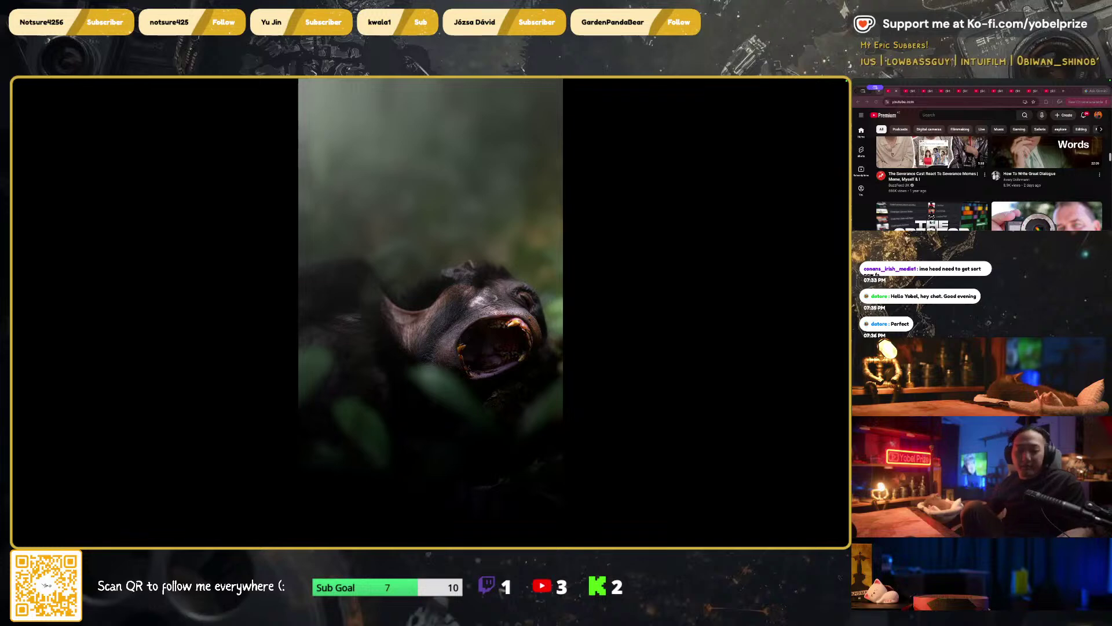
key("Escape")
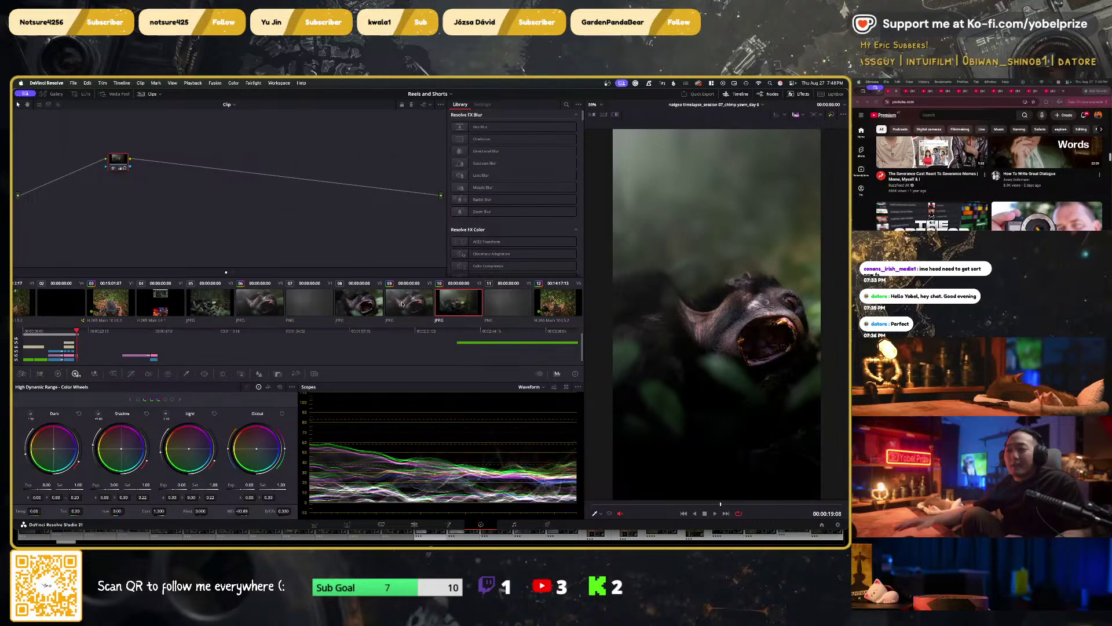
left_click(414, 524)
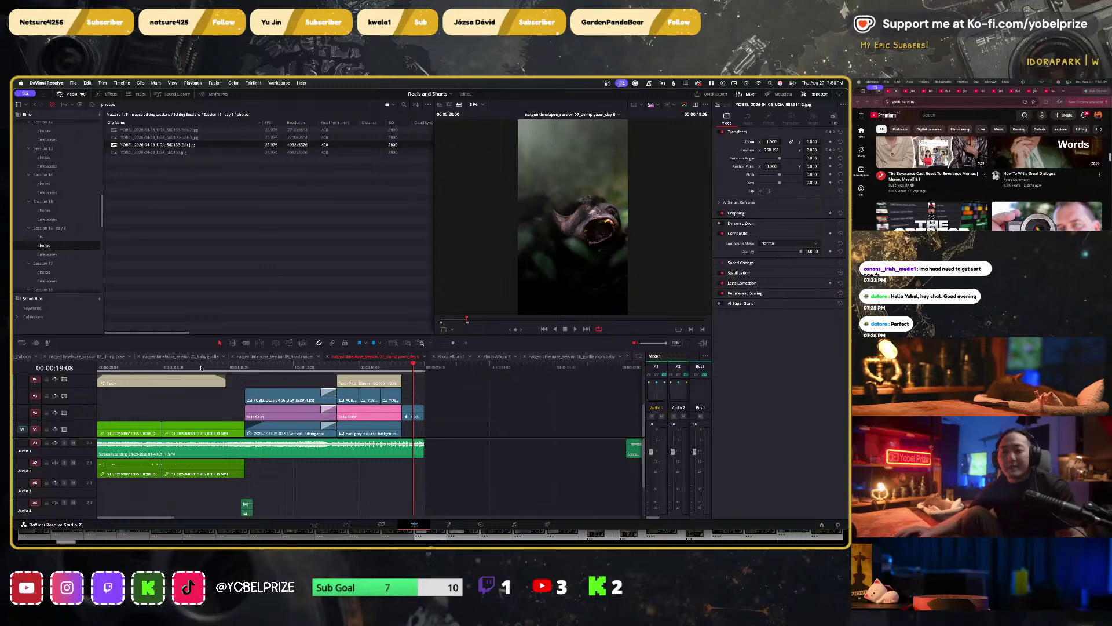
Select the screen-recording audio clip and scrub the chimp yawn timeline from its opening to the closing chimp photo
left_click(191, 449)
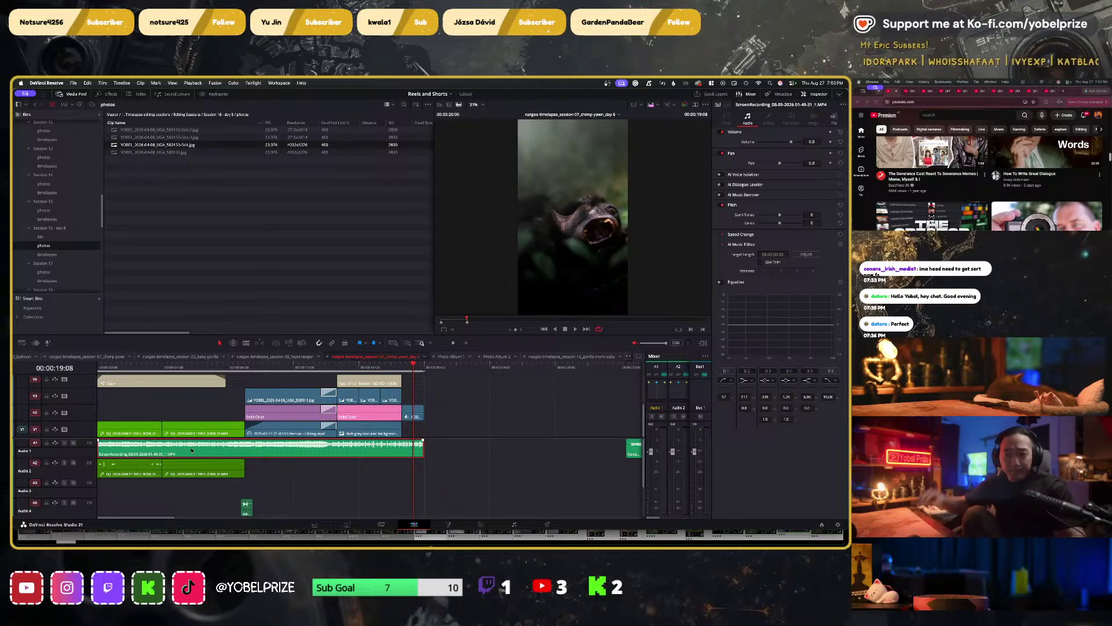
left_click(157, 365)
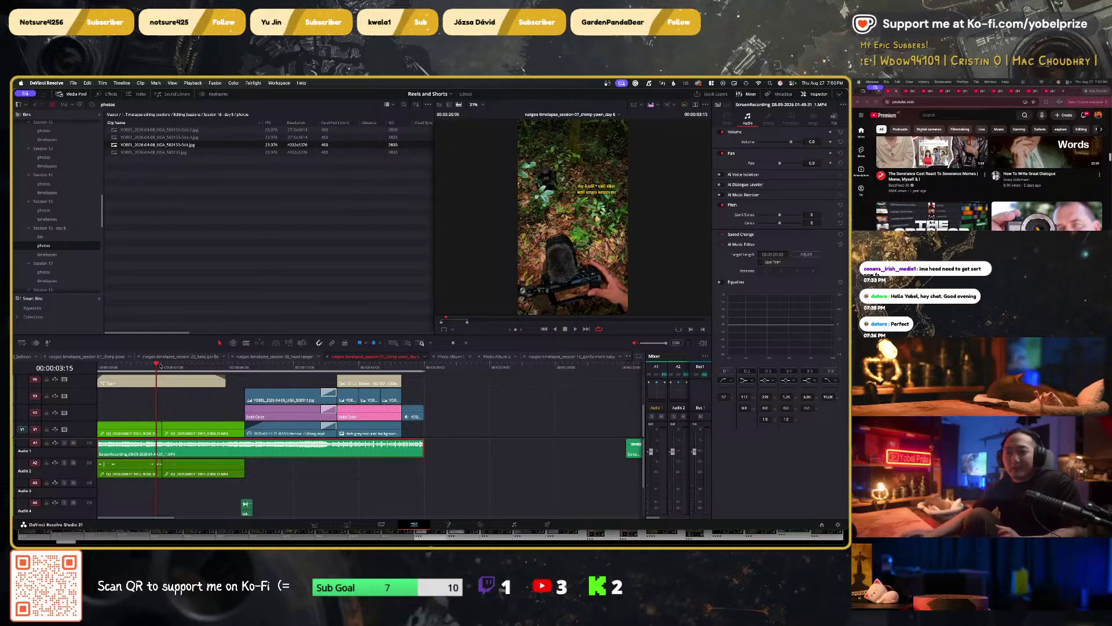
left_click_drag(163, 368, 97, 367)
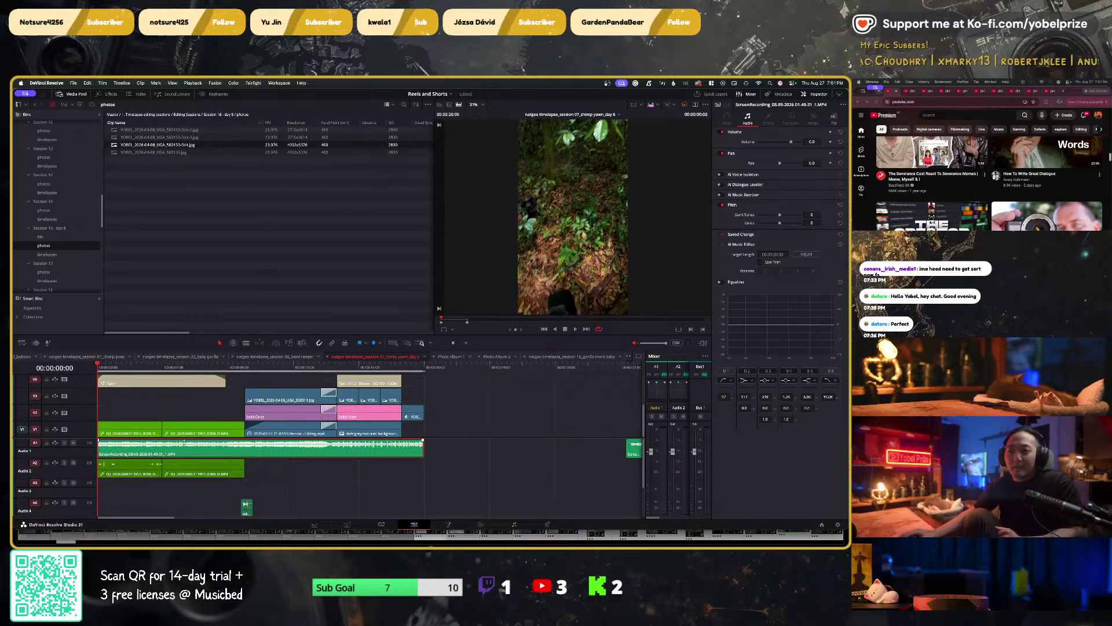
scroll(182, 440, "up", 2)
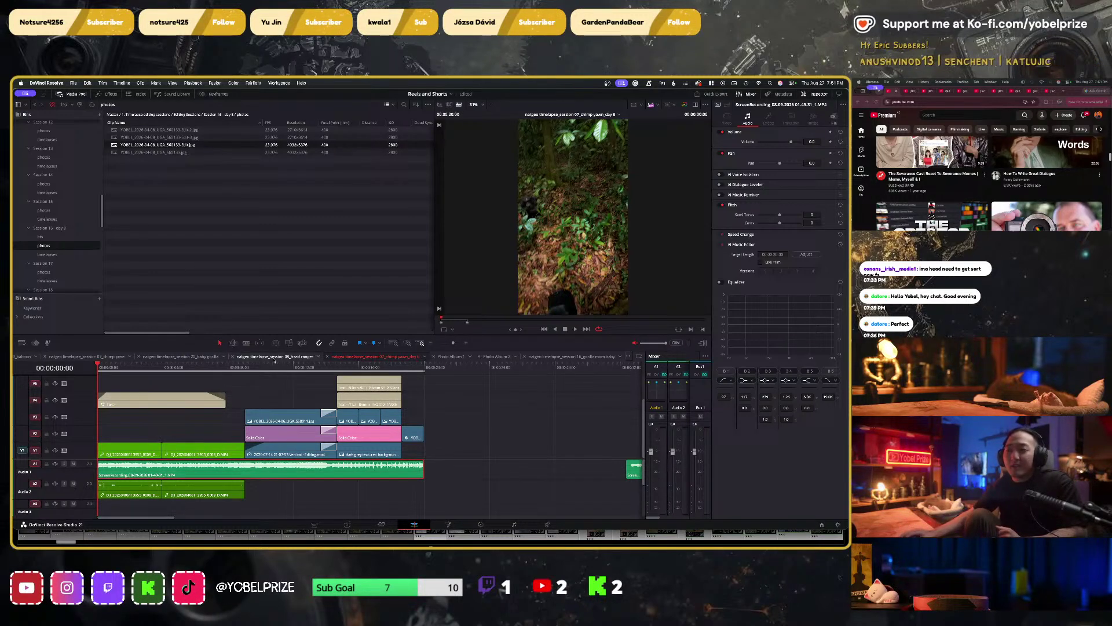
left_click(132, 366)
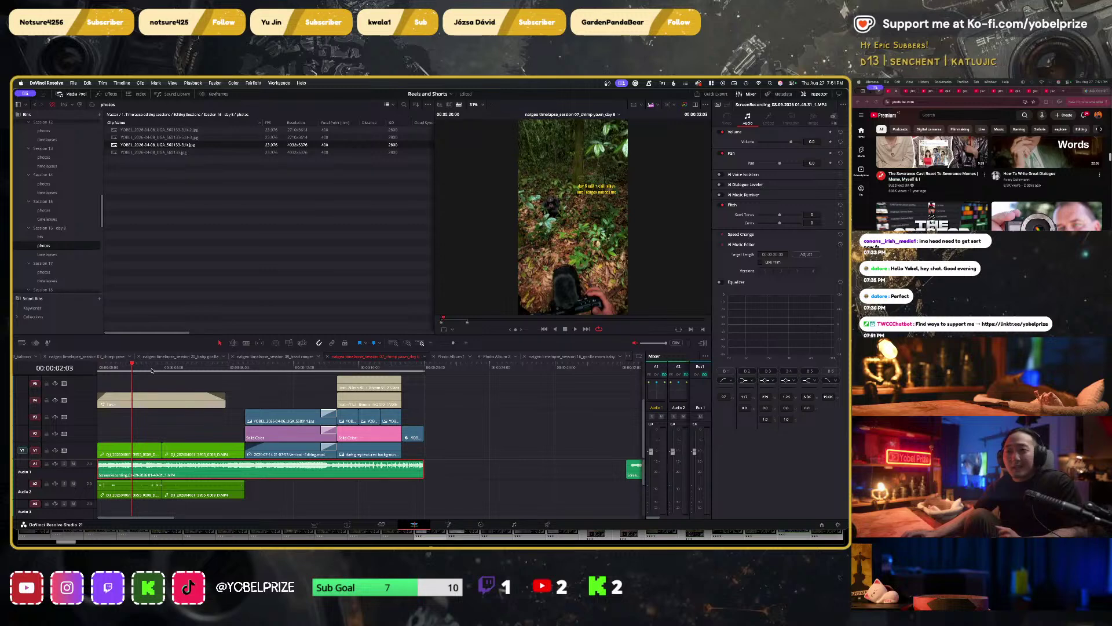
left_click_drag(133, 368, 402, 371)
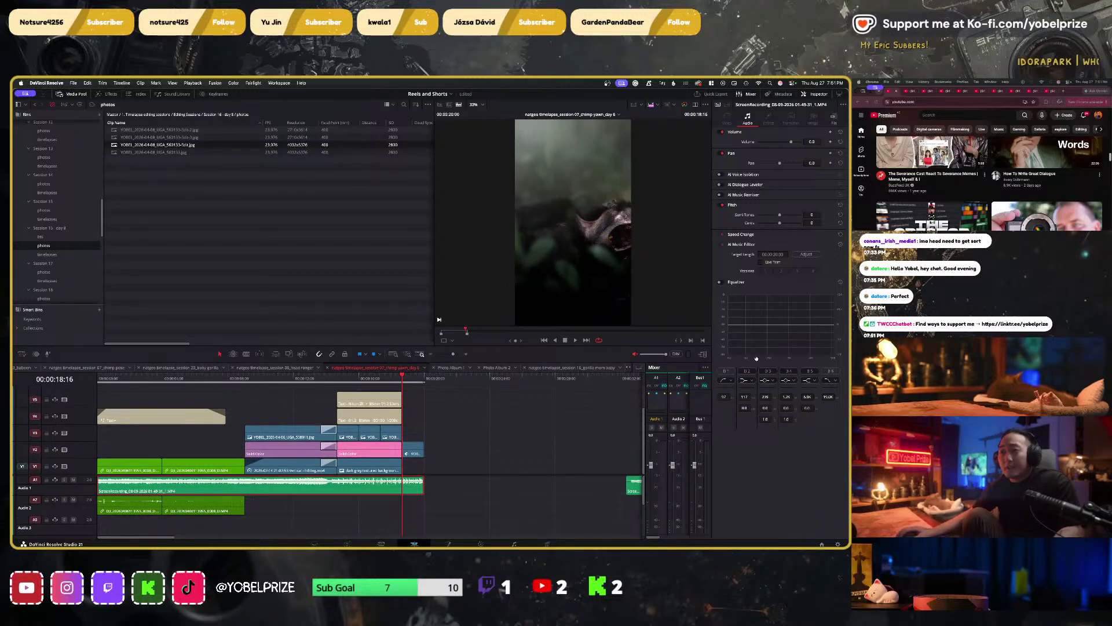
Switch to Lightroom Classic and browse the photo grid back through the bird, van and truck shots to the food-stall photos
key("super+Tab")
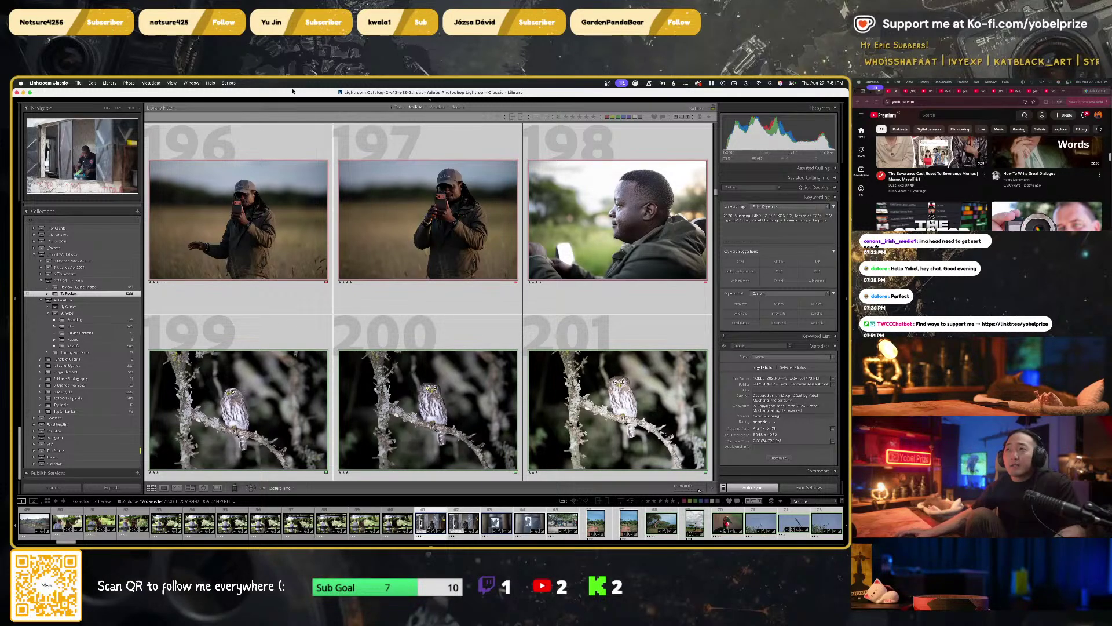
scroll(428, 301, "up", 20)
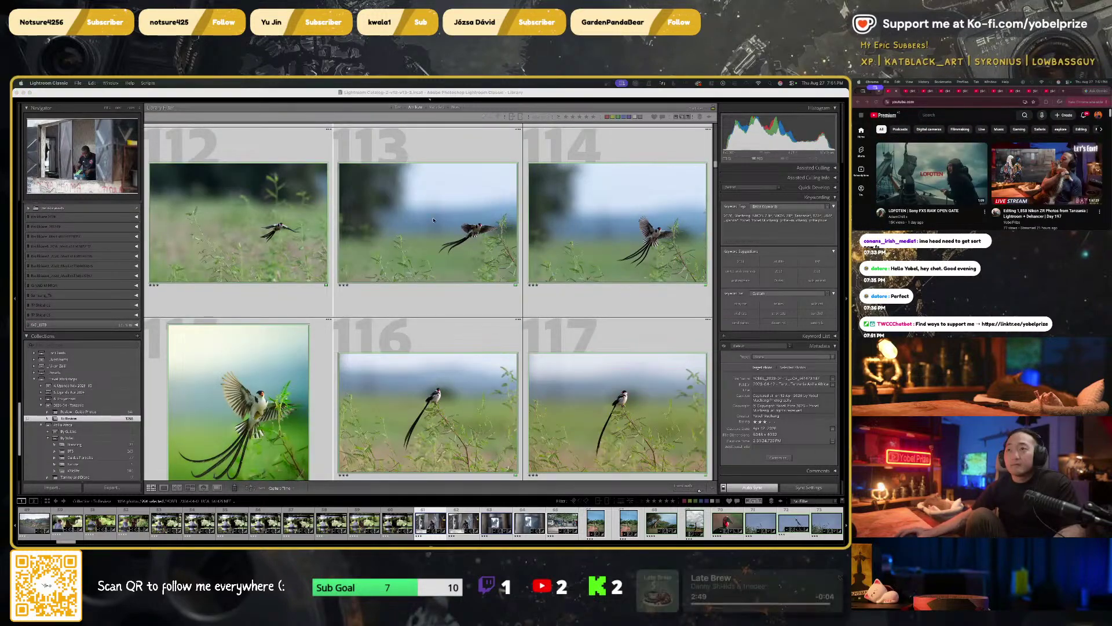
mouse_move(319, 98)
scroll(358, 296, "up", 20)
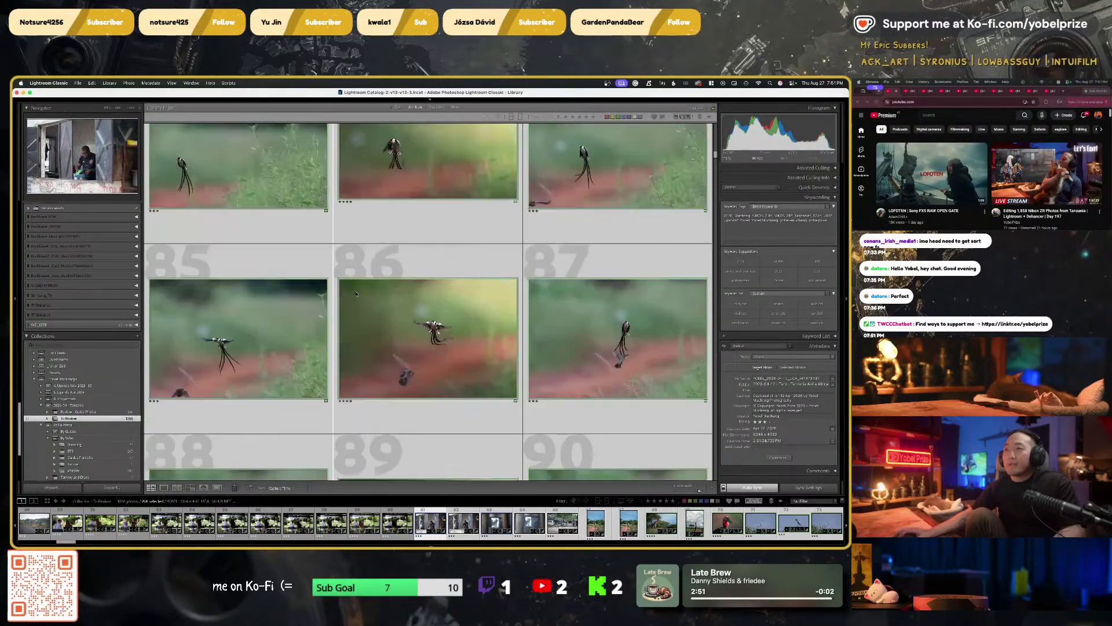
scroll(358, 296, "up", 3)
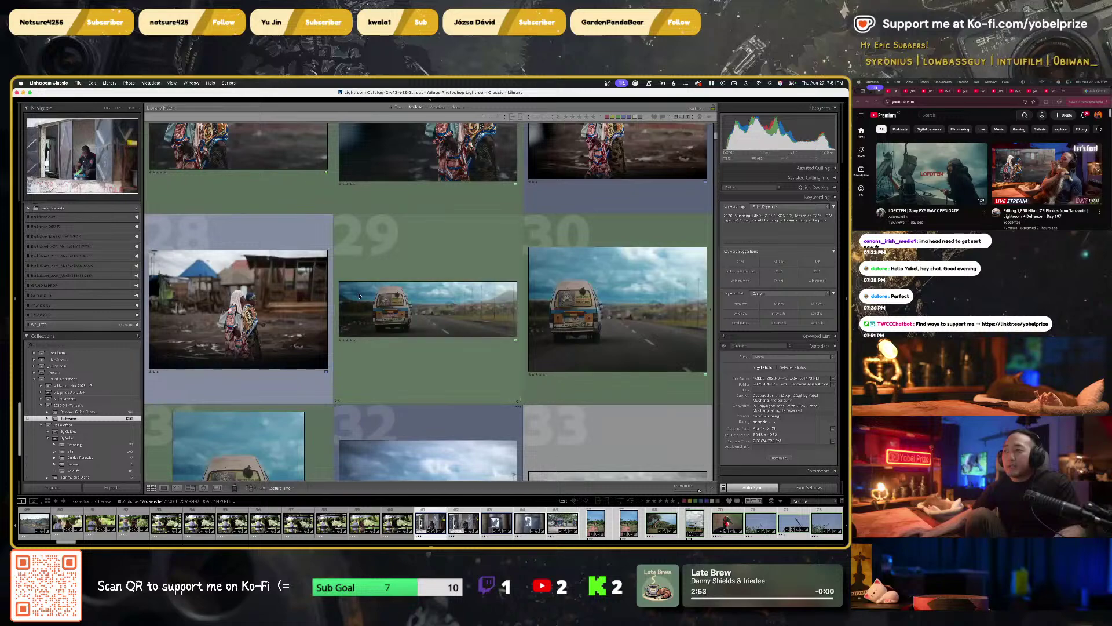
scroll(358, 295, "down", 5)
scroll(358, 293, "up", 2)
scroll(358, 293, "up", 2)
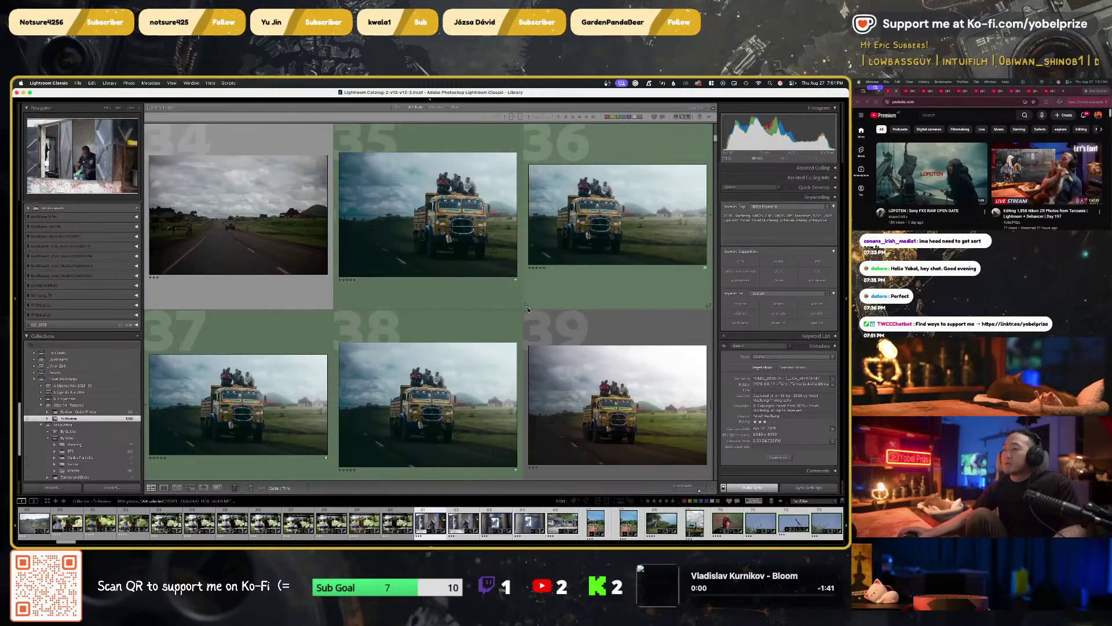
scroll(530, 320, "down", 5)
scroll(529, 322, "down", 10)
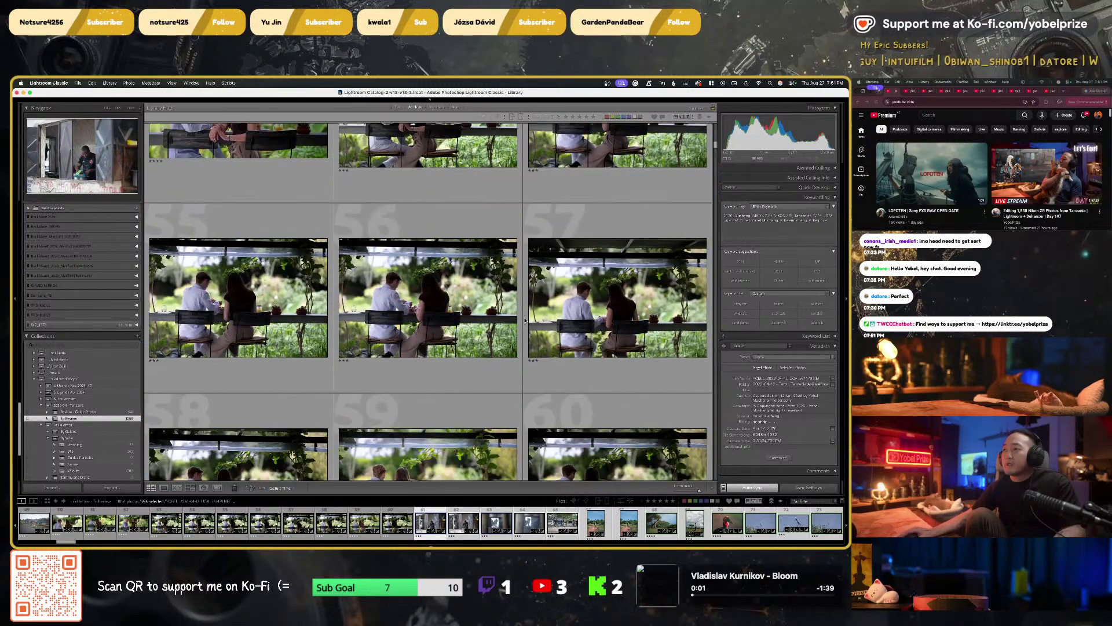
scroll(524, 322, "up", 2)
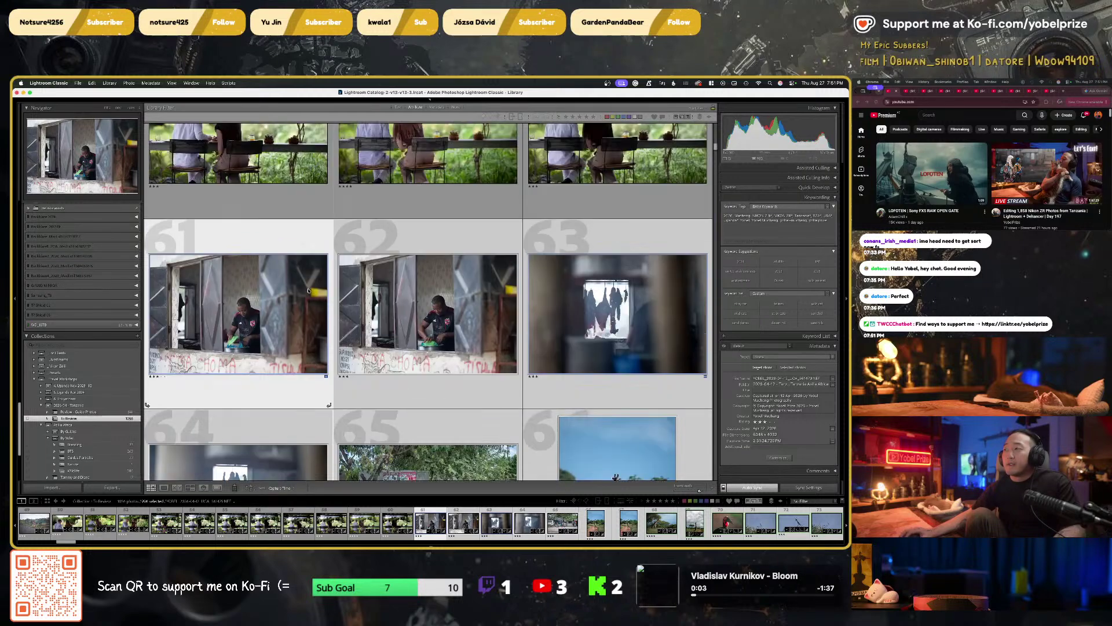
scroll(403, 349, "down", 1)
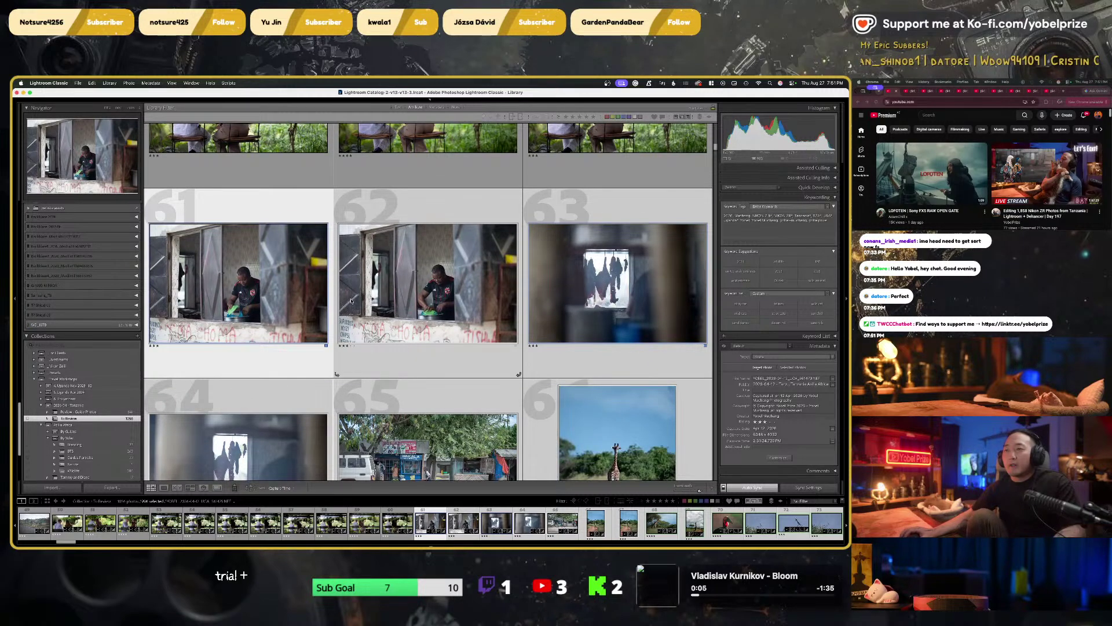
Examine the food-stall cook and hanging meat photos enlarged in the Develop module, and return to the grid
key("d")
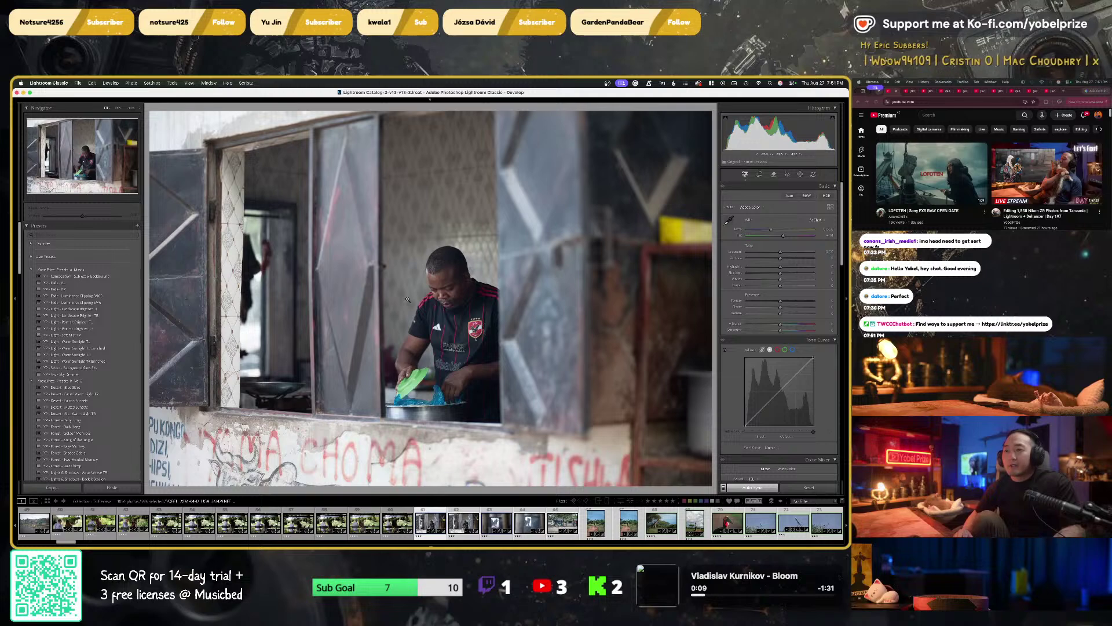
key("g")
key("Right")
key("d")
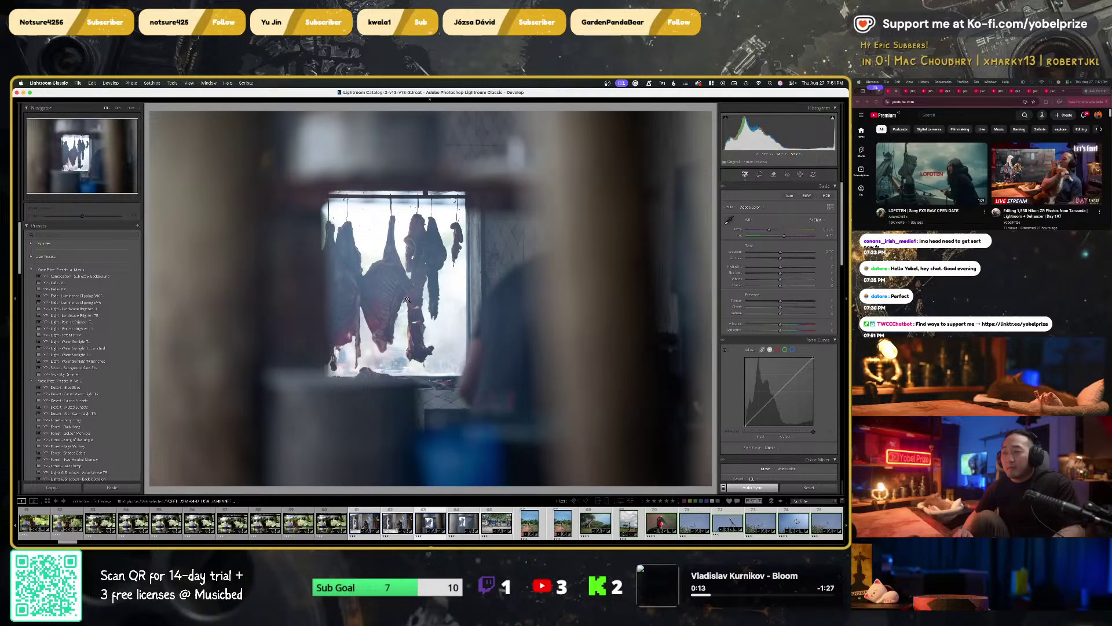
key("g")
Browse the collection from the giraffe photos at its end back through the vehicle portraits and bird shots to the food-stall photos
scroll(407, 300, "down", 20)
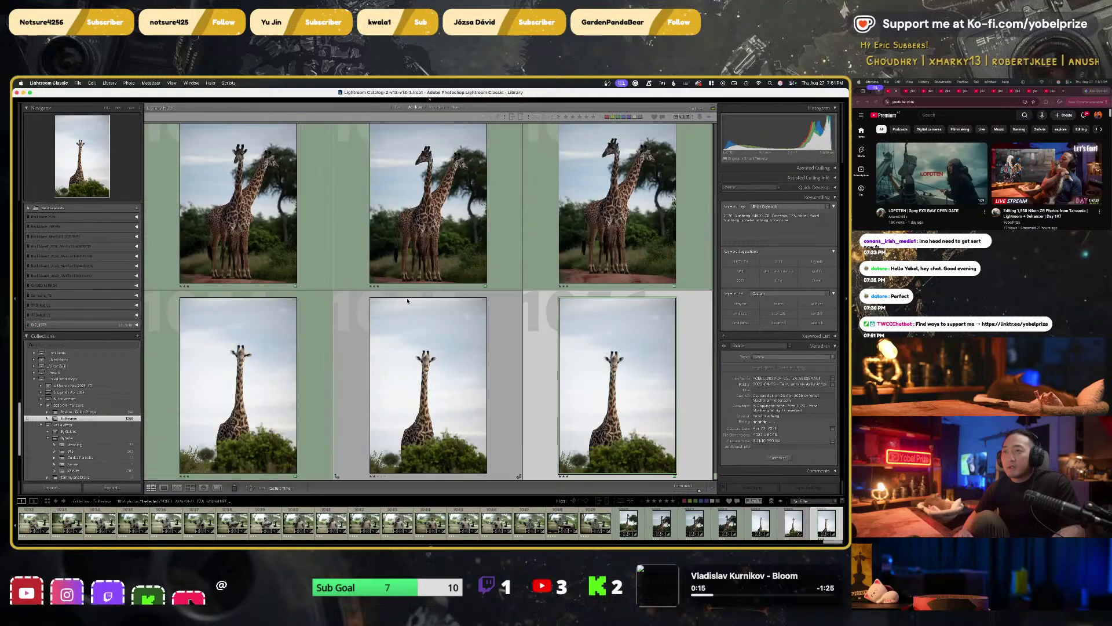
scroll(399, 278, "up", 15)
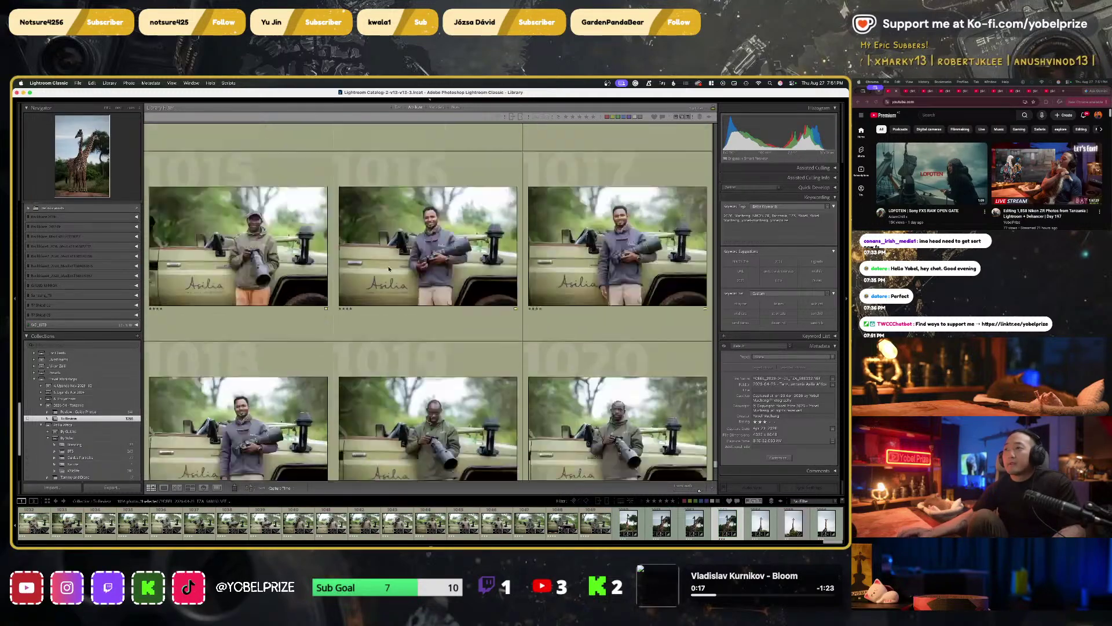
scroll(385, 255, "up", 8)
scroll(385, 256, "up", 15)
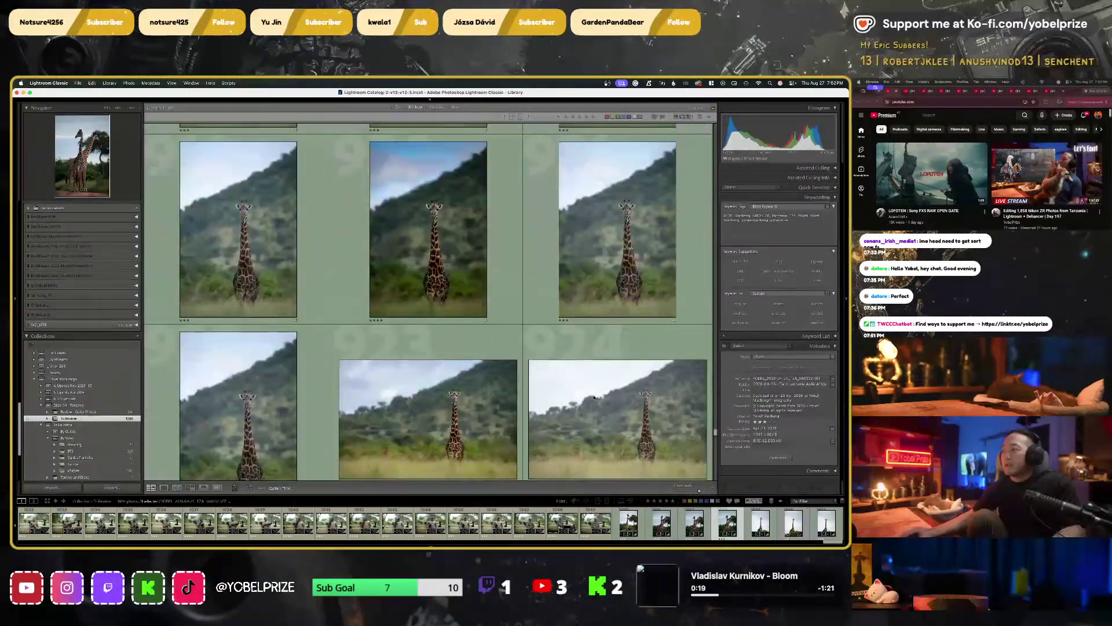
scroll(691, 313, "up", 15)
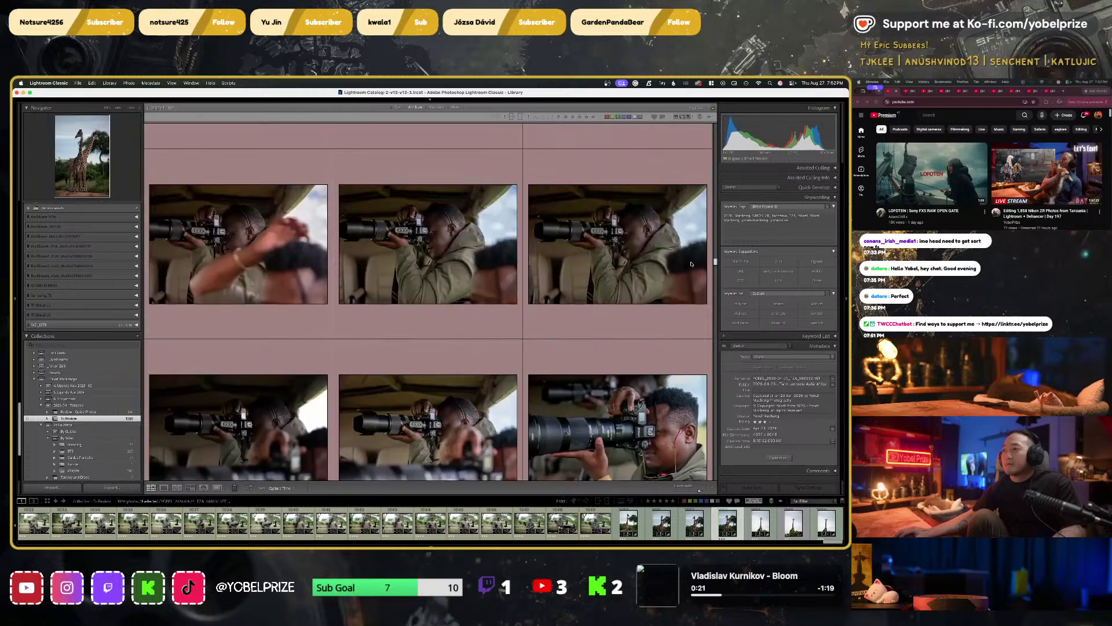
scroll(686, 183, "up", 15)
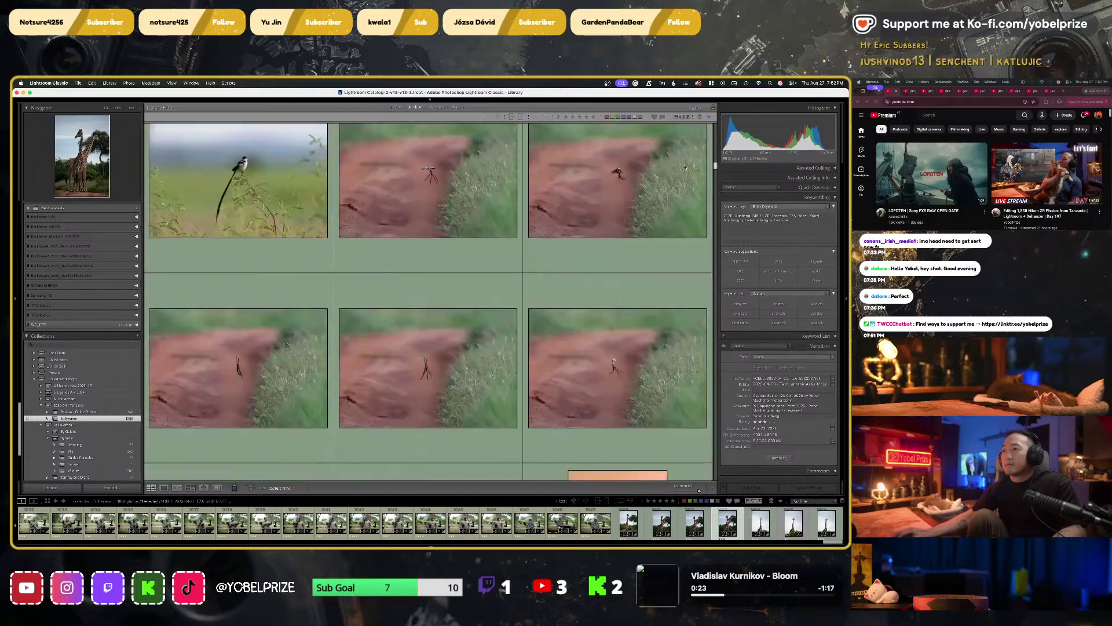
left_click(420, 371)
scroll(420, 371, "down", 10)
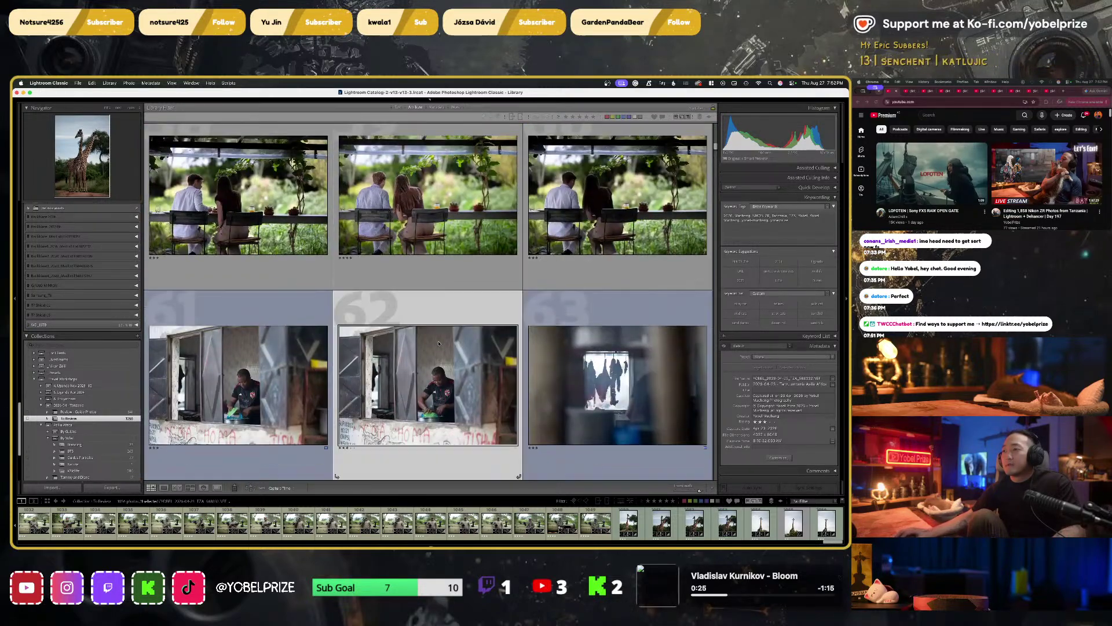
Examine the street photo of the man pulling a cart enlarged in the Develop module, and return to the grid
scroll(420, 370, "up", 6)
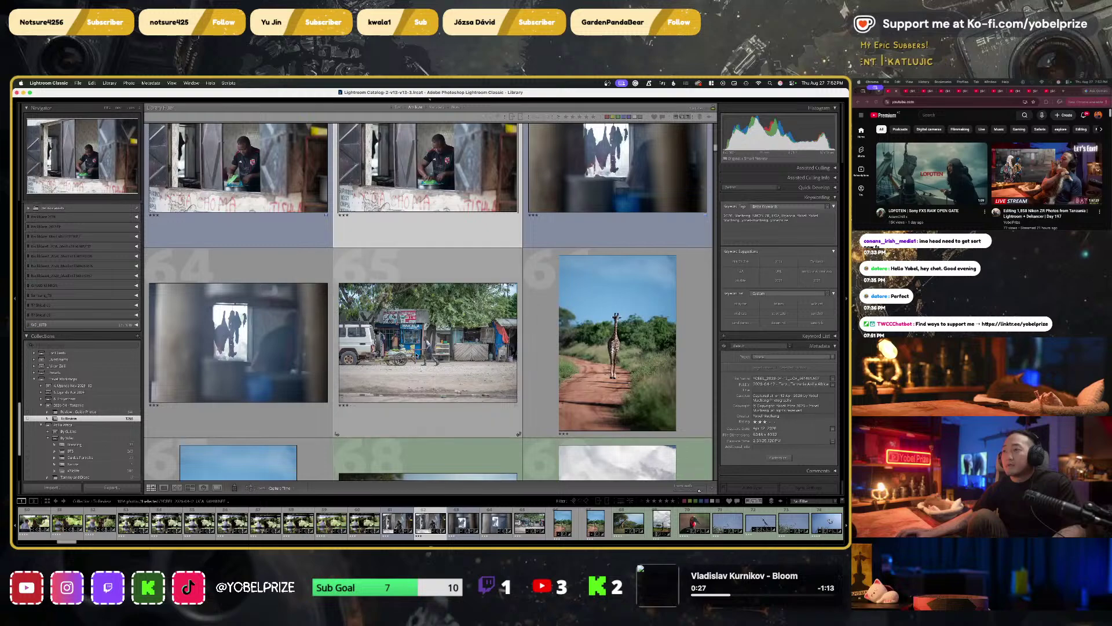
left_click(421, 370)
key("d")
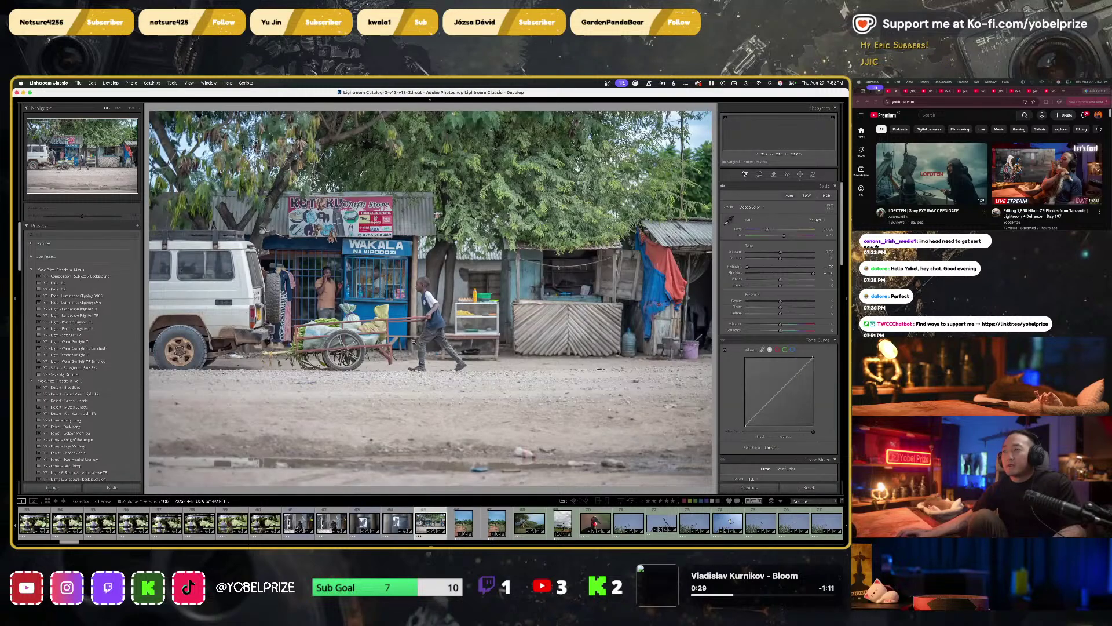
key("g")
scroll(621, 358, "down", 2)
scroll(621, 358, "up", 2)
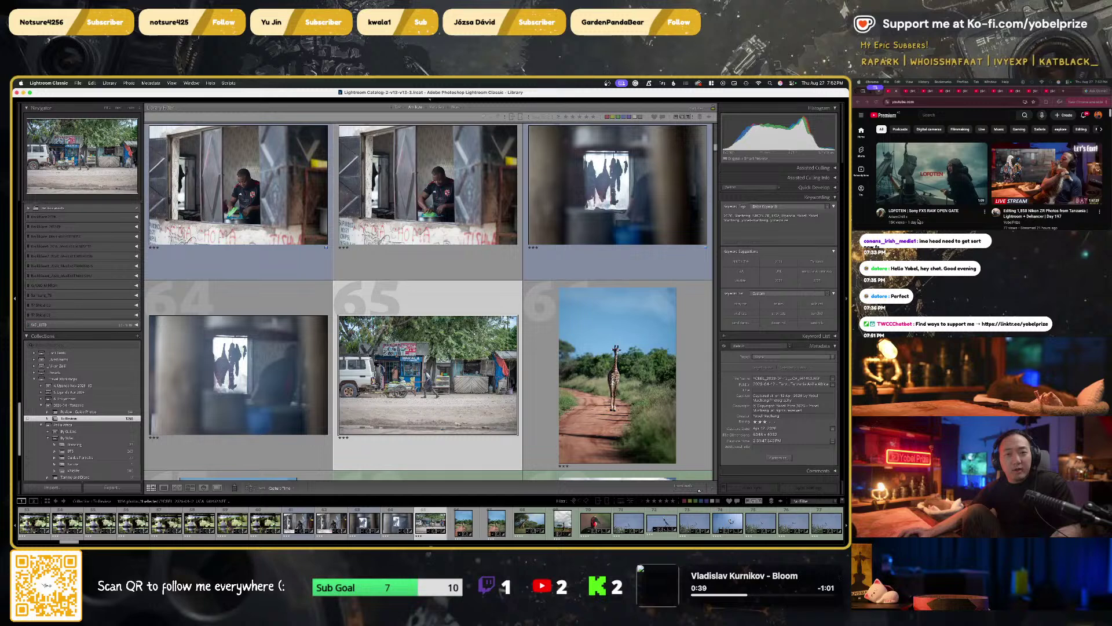
Switch to the YouTube home page in Chrome, browse the recommended videos and Shorts, and preview the Beekeepers mini doc
left_click(879, 221)
scroll(878, 221, "down", 5)
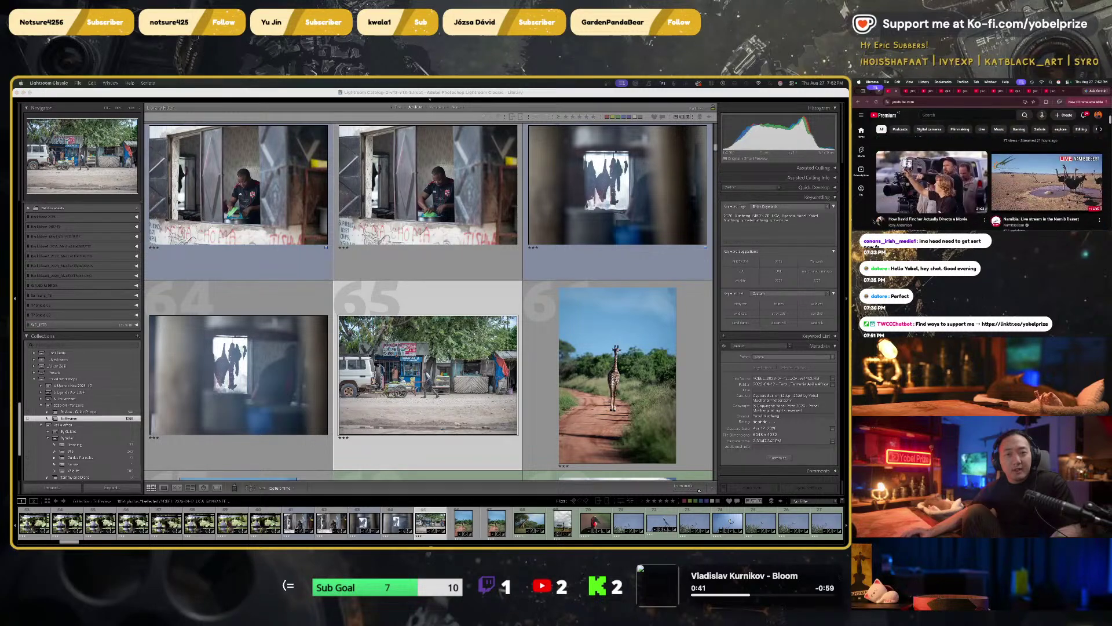
scroll(876, 222, "down", 1)
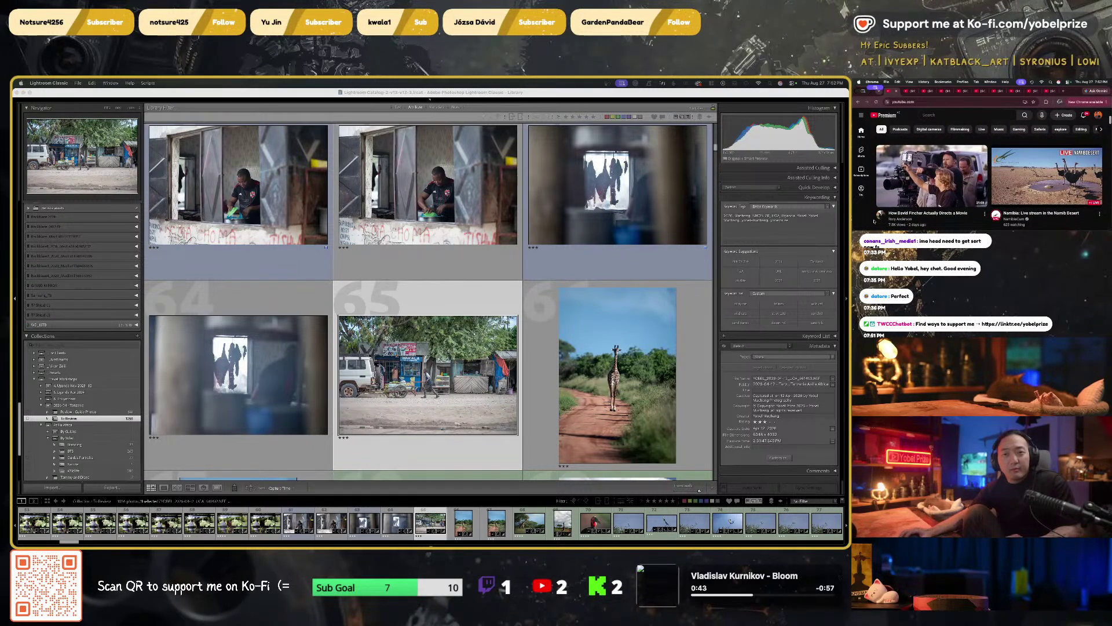
scroll(875, 221, "down", 3)
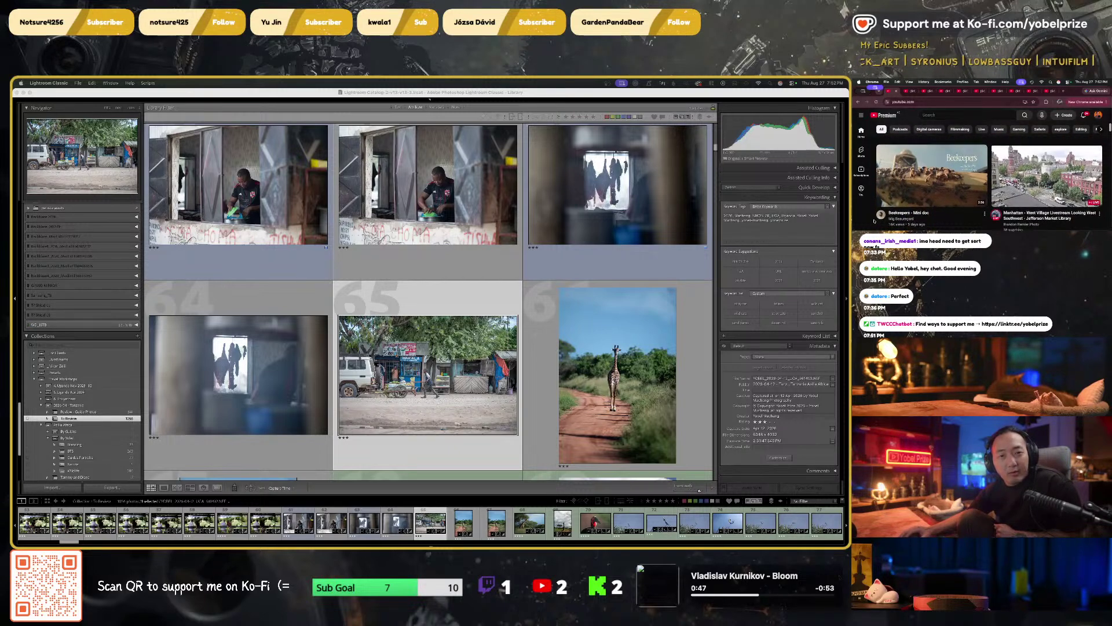
scroll(875, 221, "down", 2)
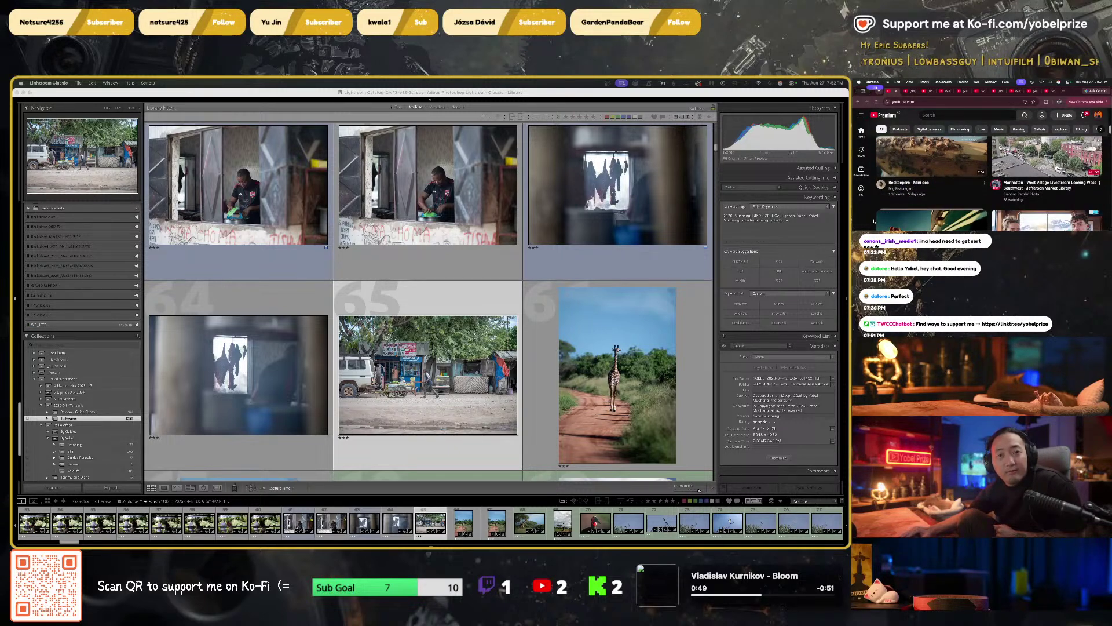
scroll(874, 221, "up", 1)
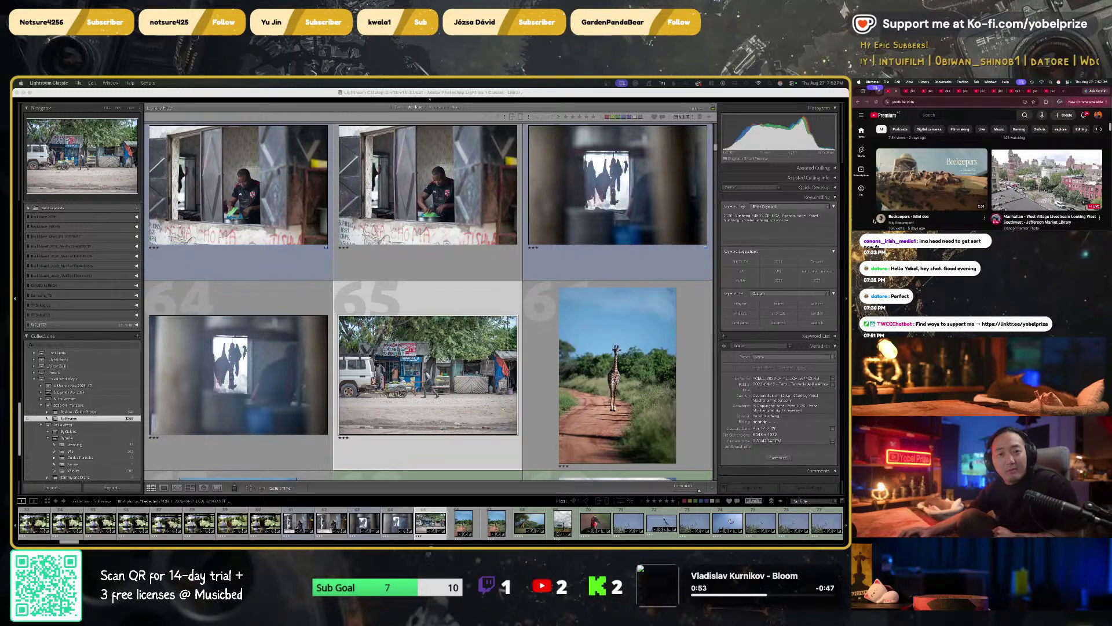
mouse_move(943, 177)
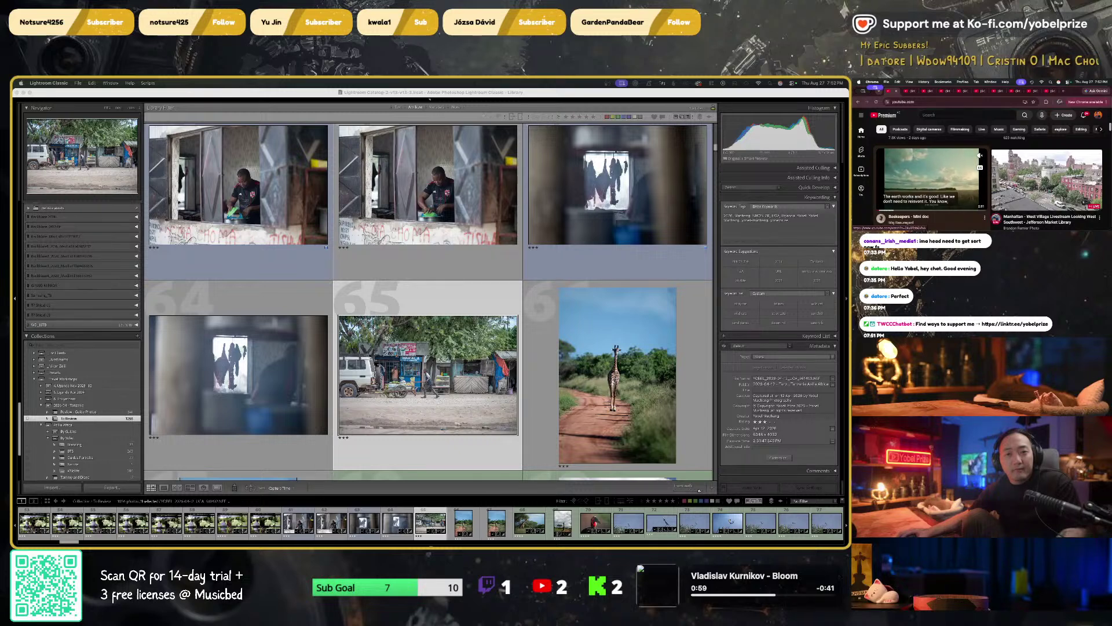
scroll(967, 177, "down", 3)
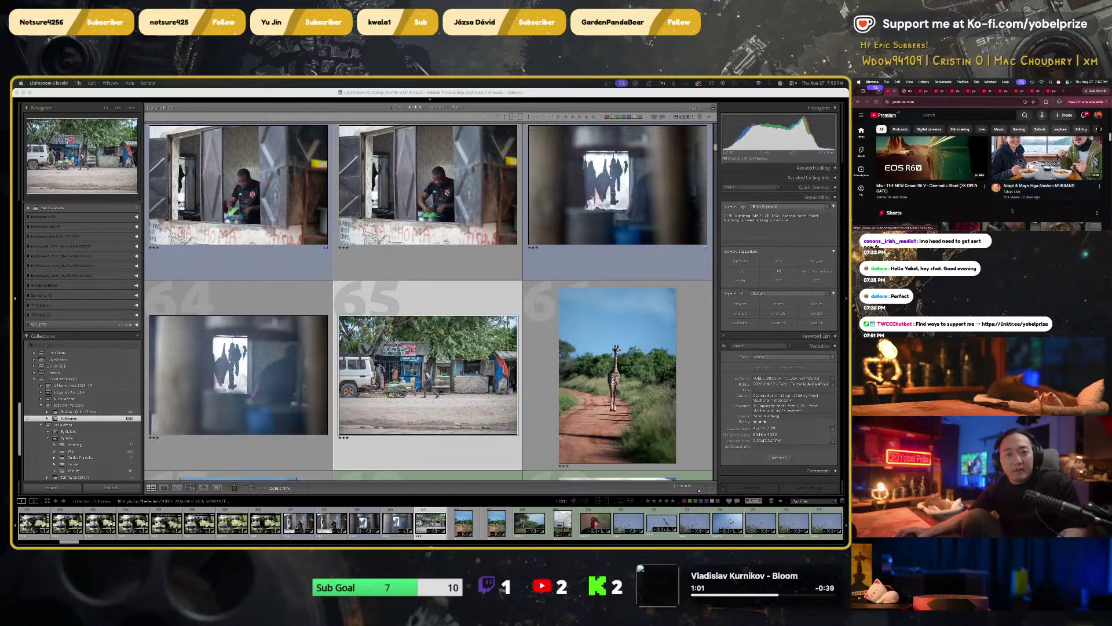
scroll(982, 212, "down", 3)
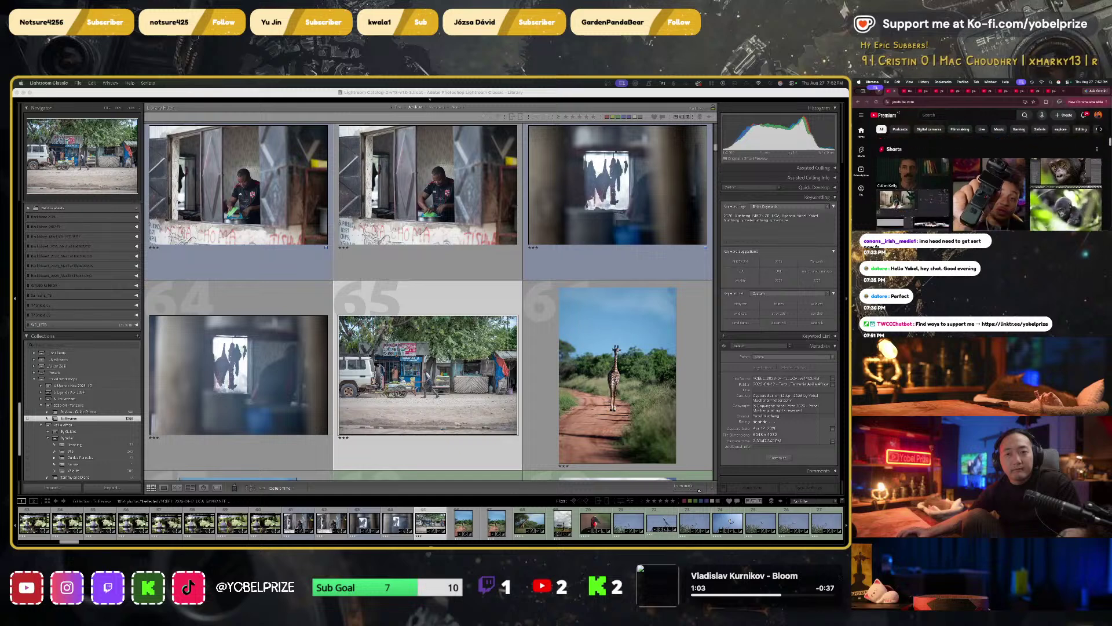
scroll(982, 212, "down", 3)
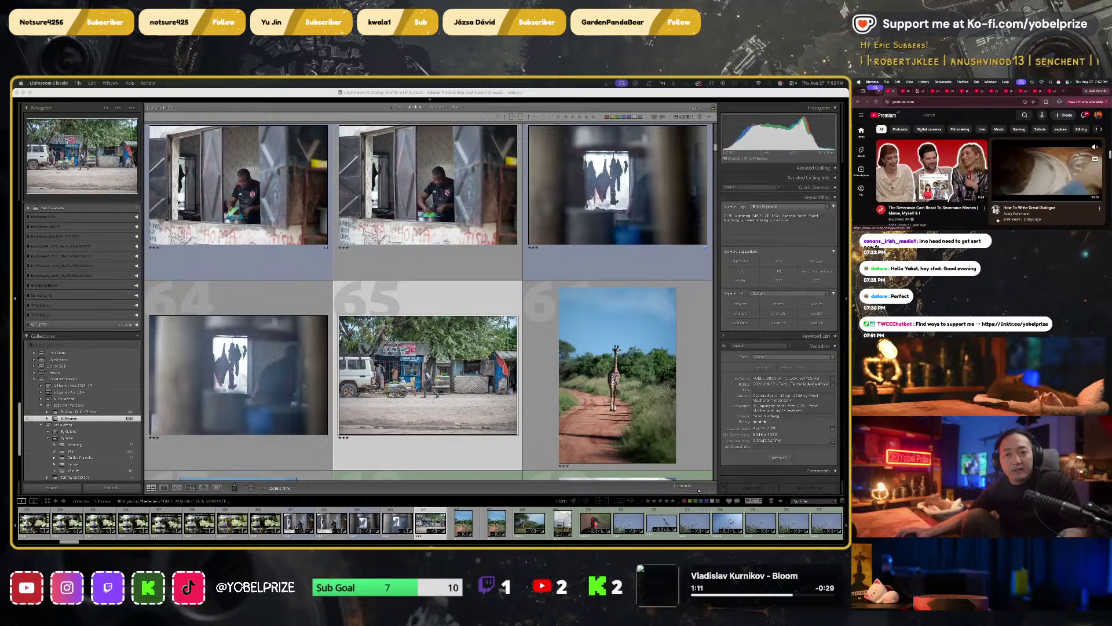
scroll(993, 222, "down", 3)
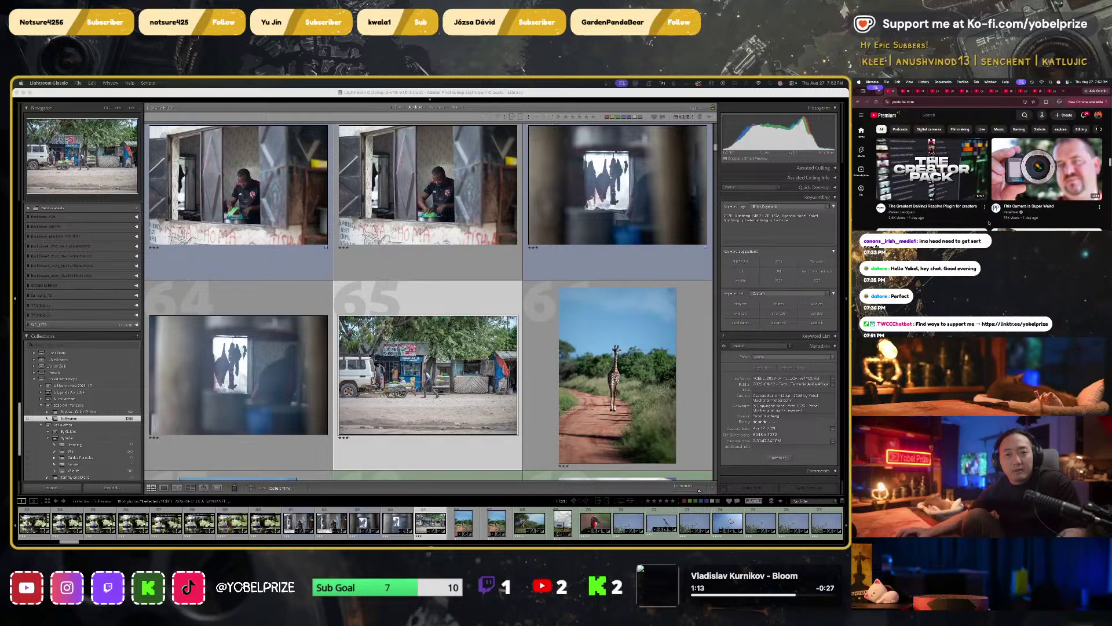
Browse the recommended videos and Shorts on the YouTube home page, previewing the A.I. drama and Alaska videos
scroll(989, 222, "down", 4)
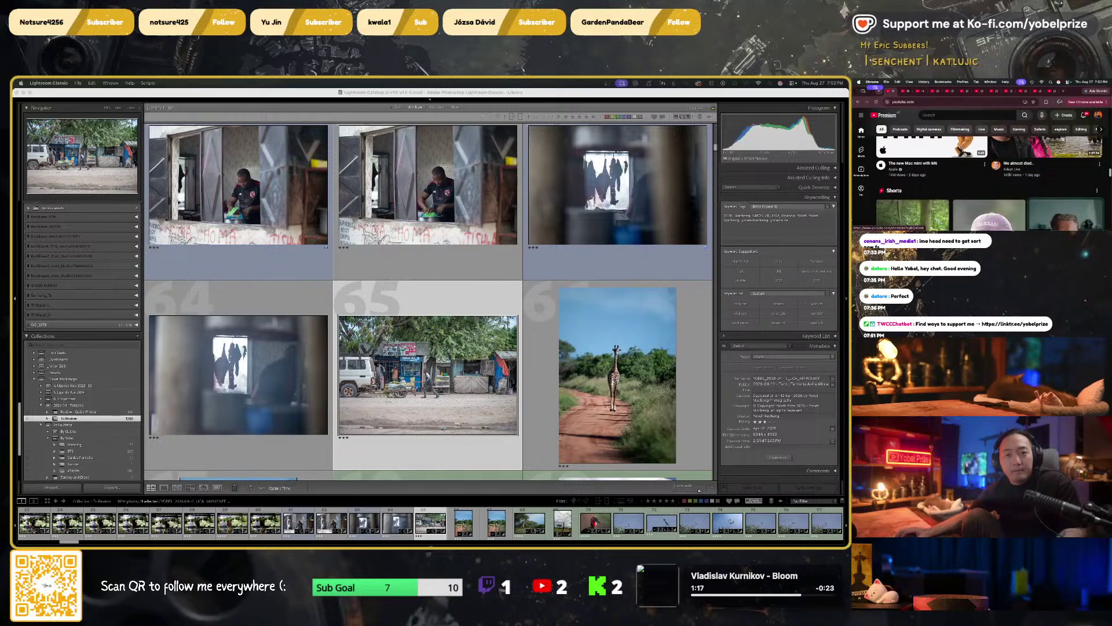
scroll(1035, 220, "down", 5)
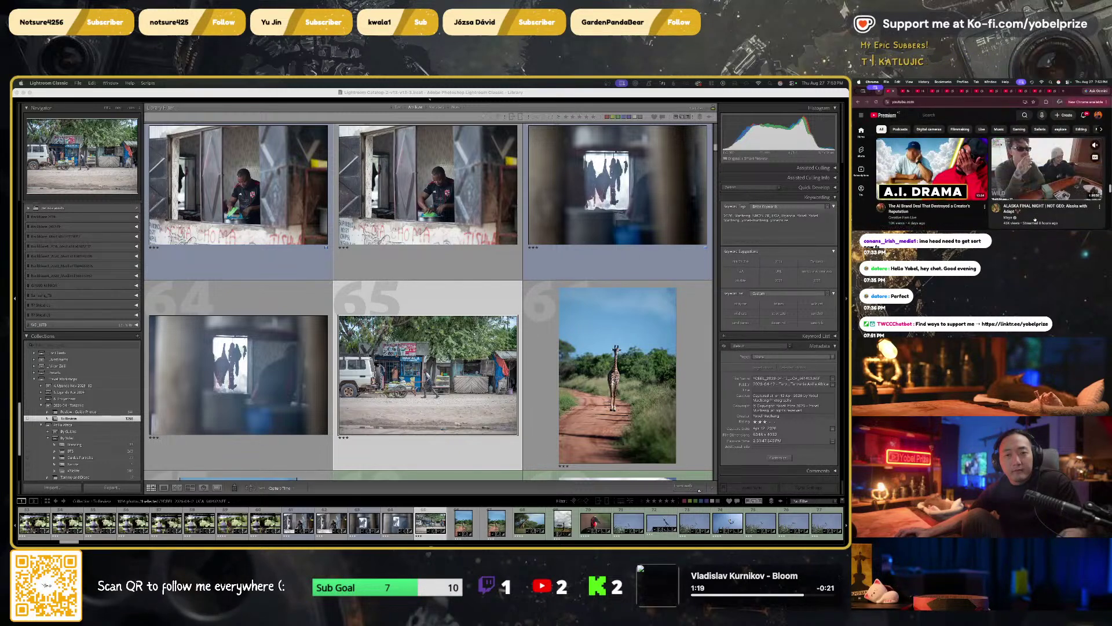
scroll(1035, 220, "down", 1)
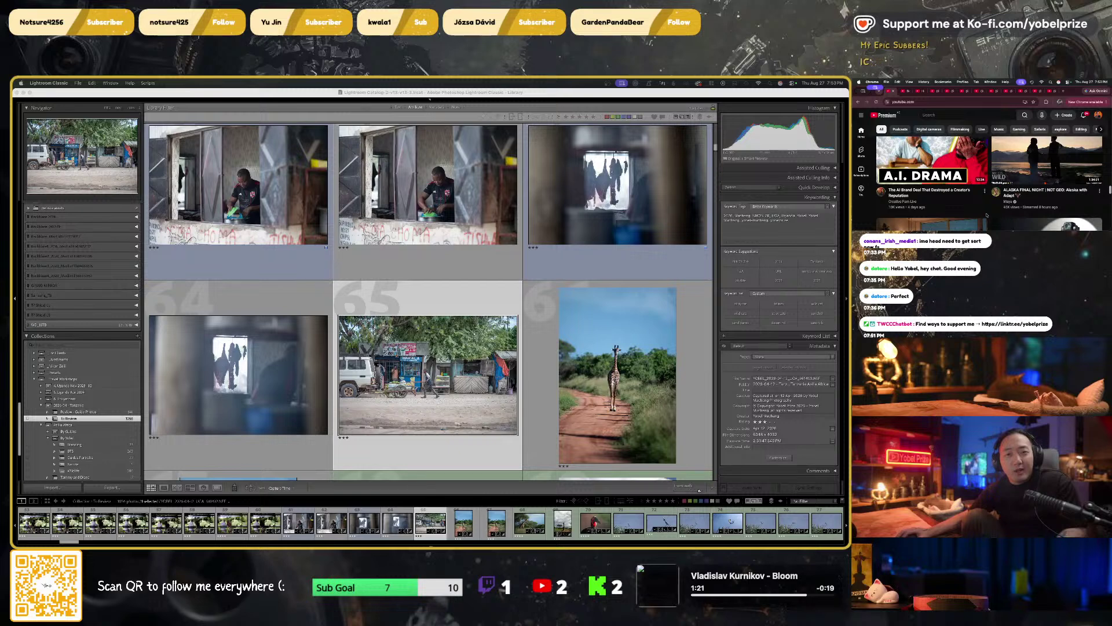
scroll(980, 213, "up", 1)
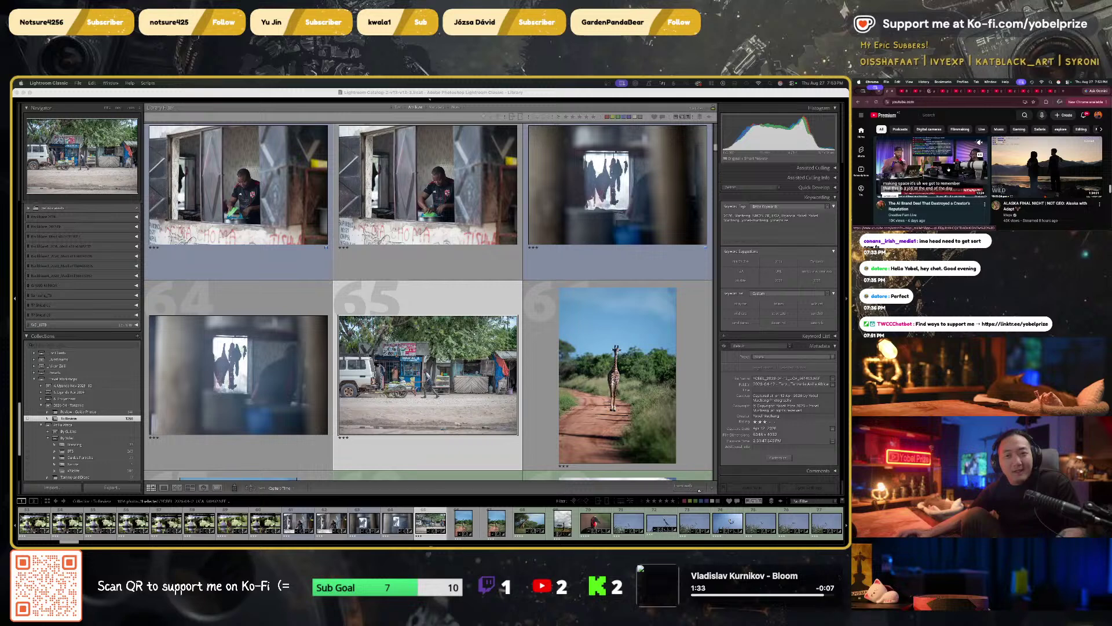
mouse_move(1095, 210)
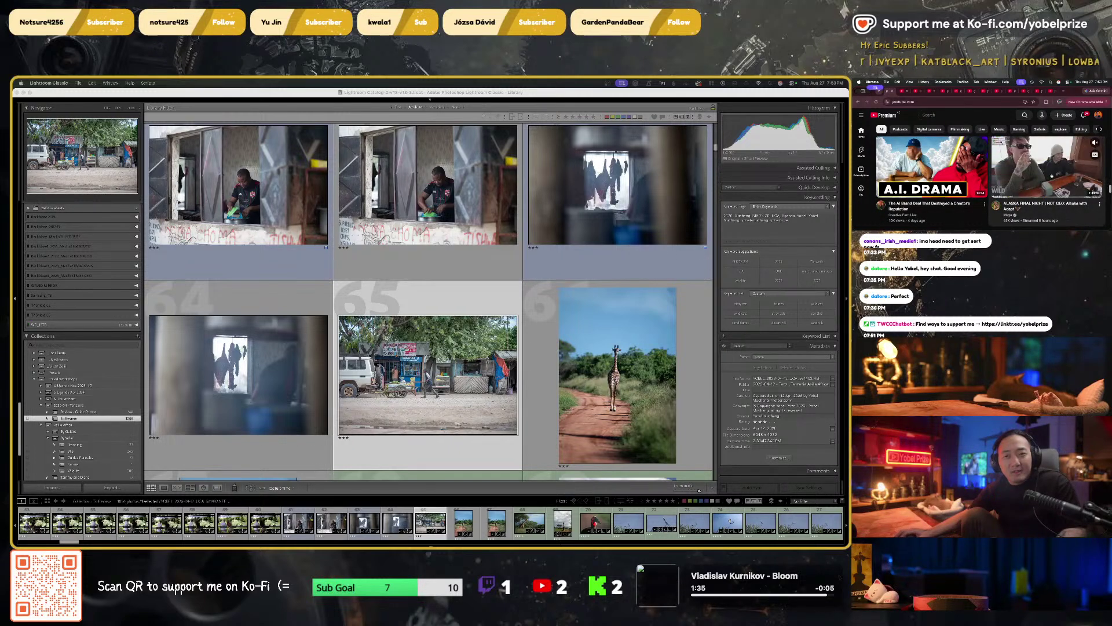
scroll(1014, 197, "down", 3)
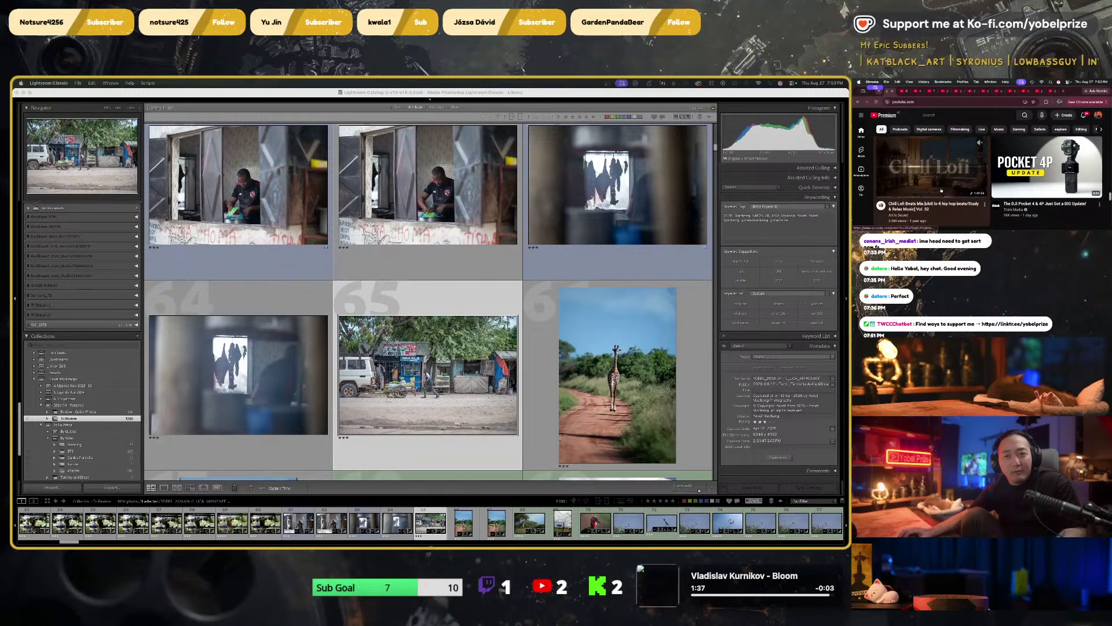
Open the video "The AI Brand Deal That Destroyed a Creator's Reputation" and set it up full screen
left_click(942, 91)
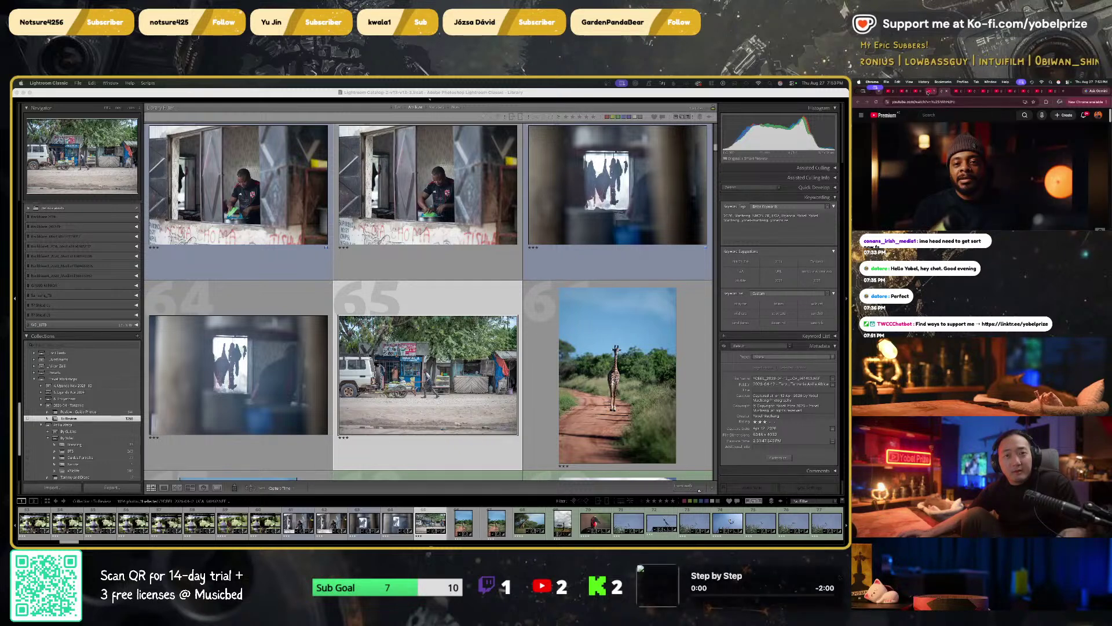
key("space")
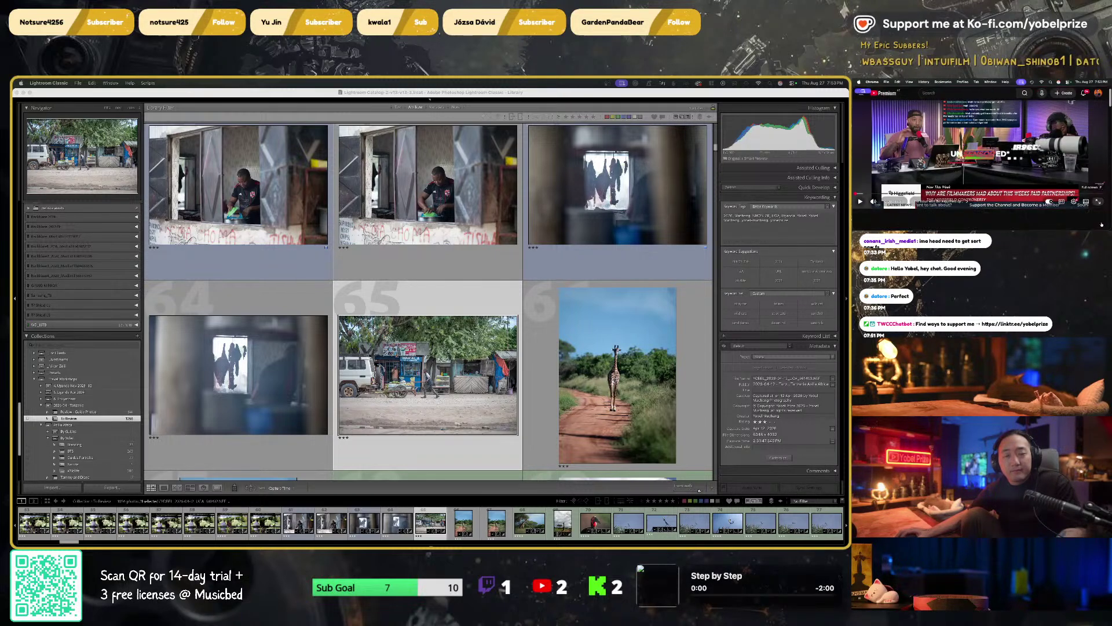
left_click(1098, 201)
key("space")
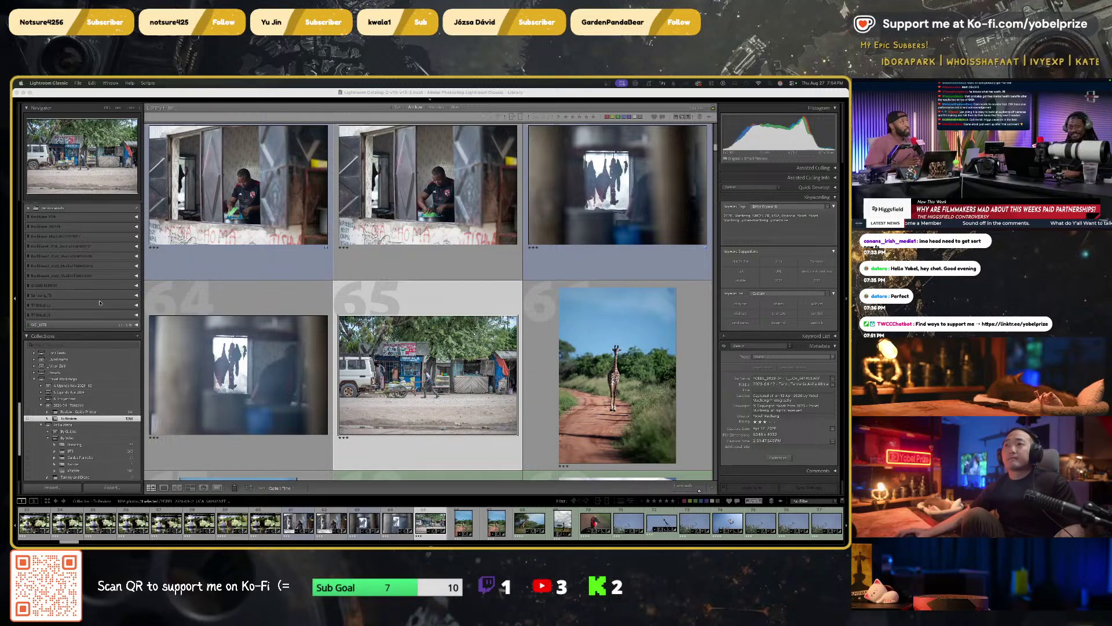
Switch to Lightroom Classic and open the second food-stall cook photo in the Develop module
left_click(334, 130)
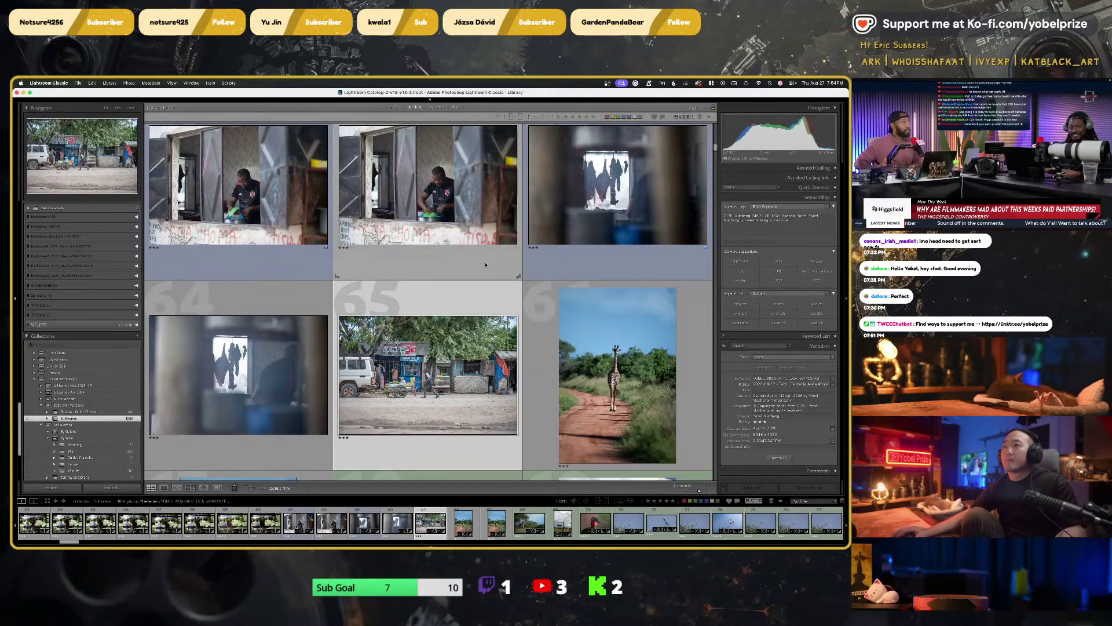
scroll(417, 318, "up", 2)
left_click(417, 318)
scroll(417, 318, "up", 1)
key("d")
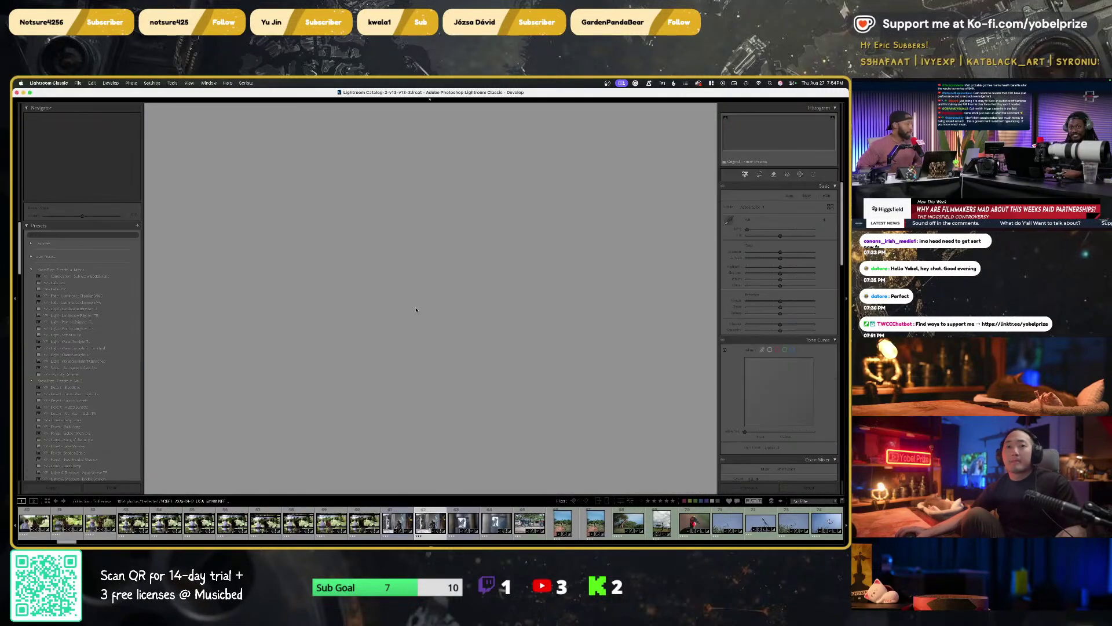
Pause the YouTube video, exit full screen, and read the description below the player
left_click(1035, 153)
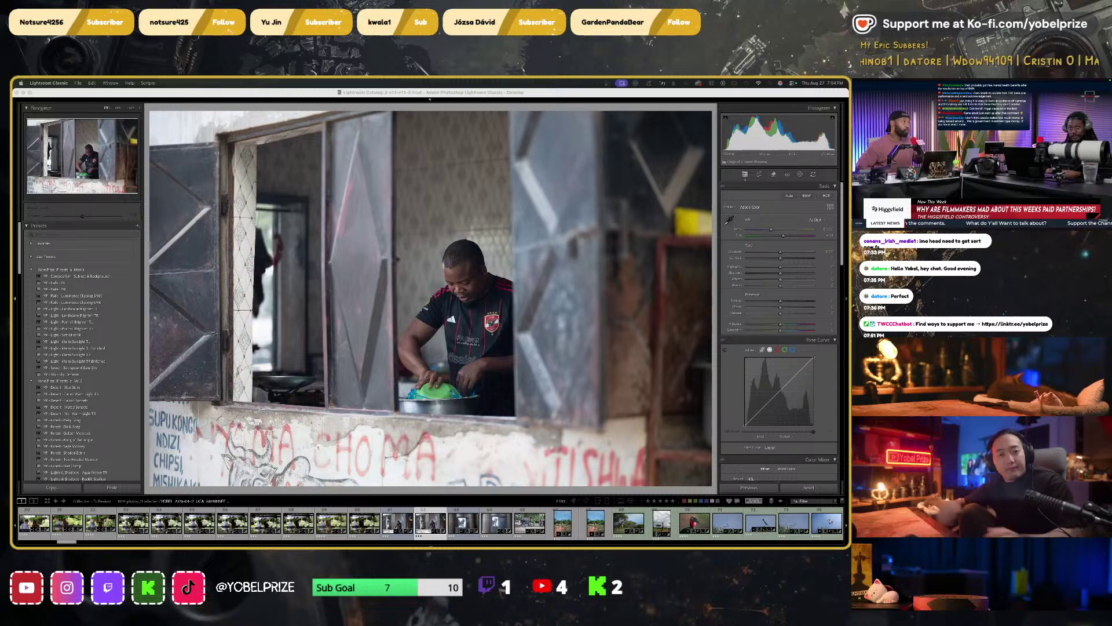
key("Escape")
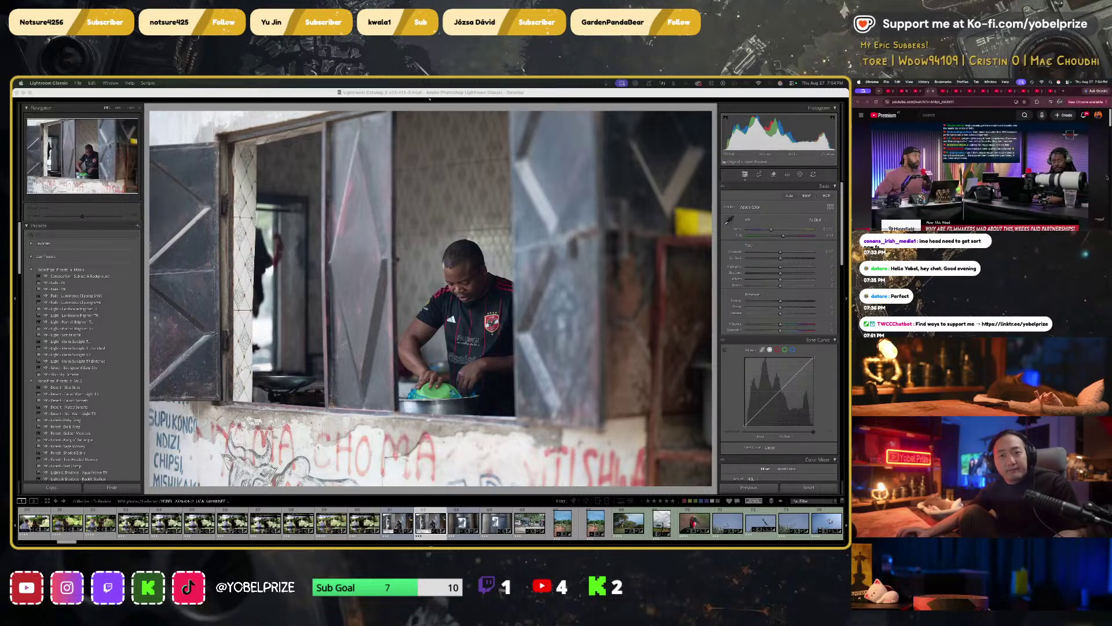
scroll(972, 180, "down", 5)
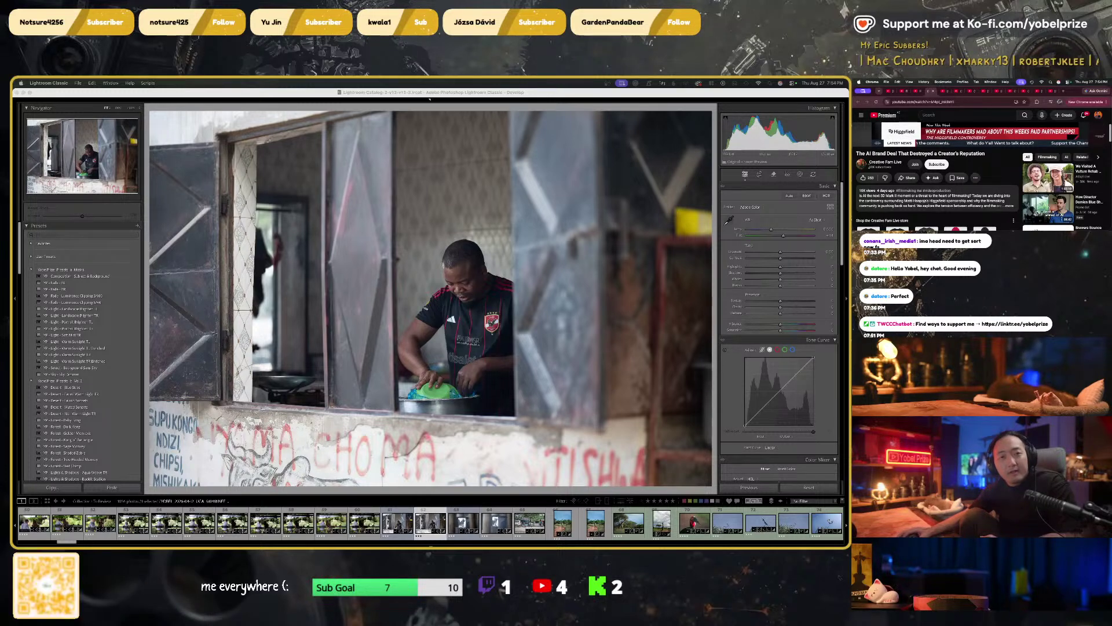
scroll(951, 195, "up", 5)
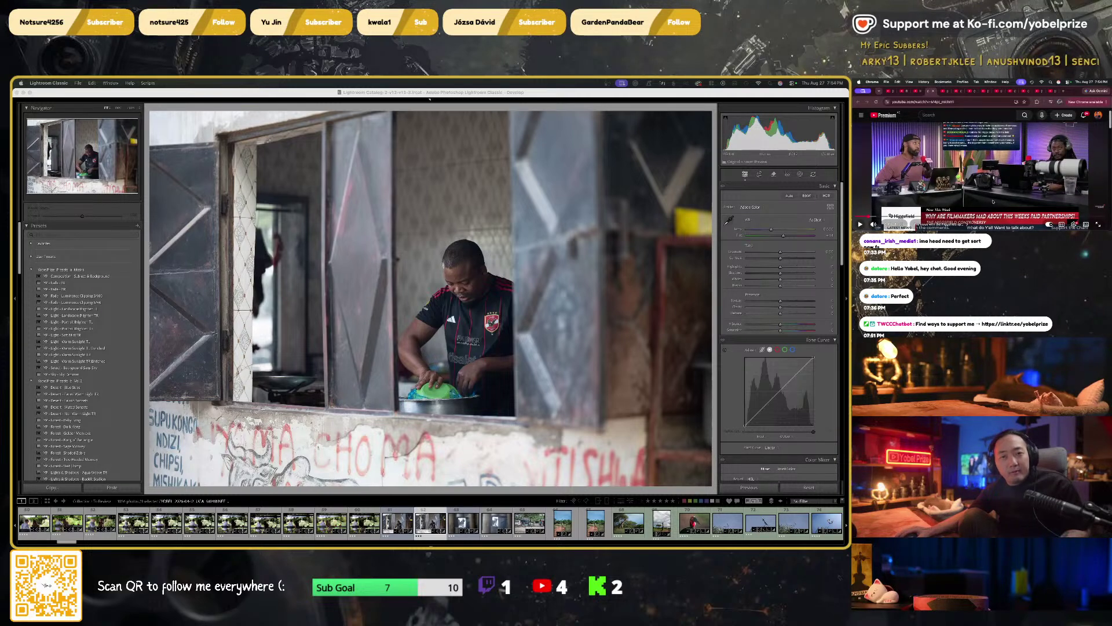
scroll(993, 200, "down", 3)
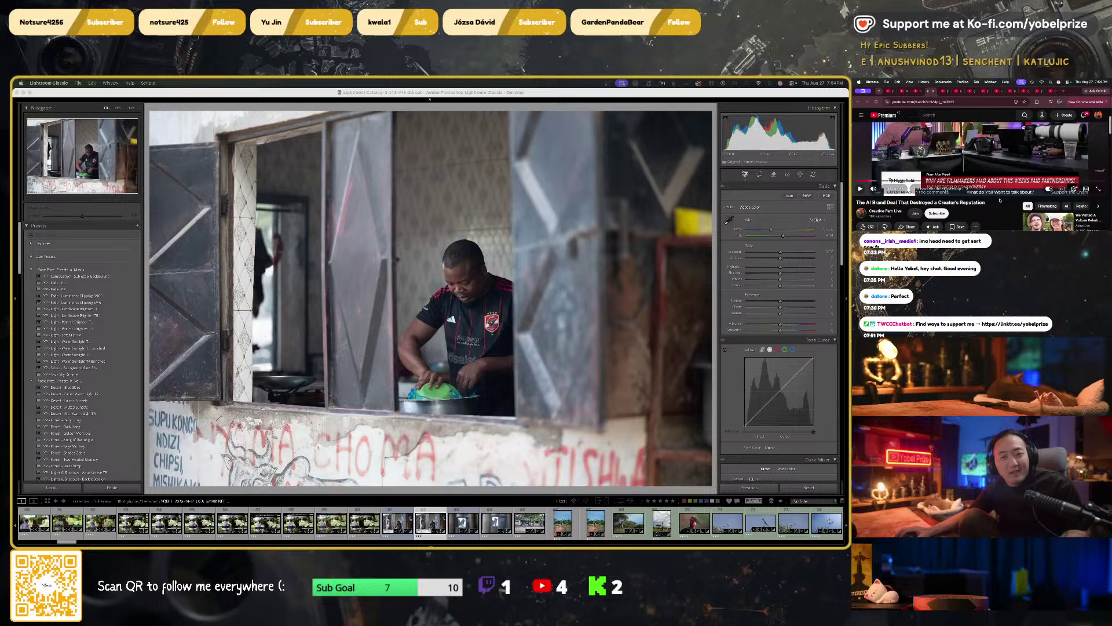
scroll(1007, 205, "up", 2)
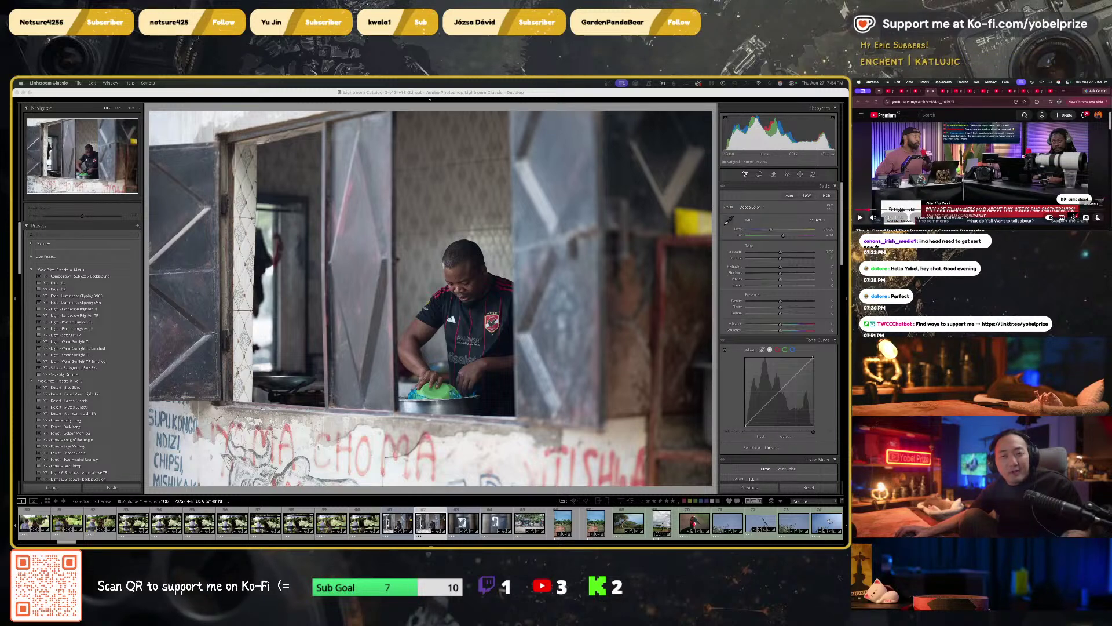
Subscribe to the Creative Fam Live channel and return the video to full screen
key("f")
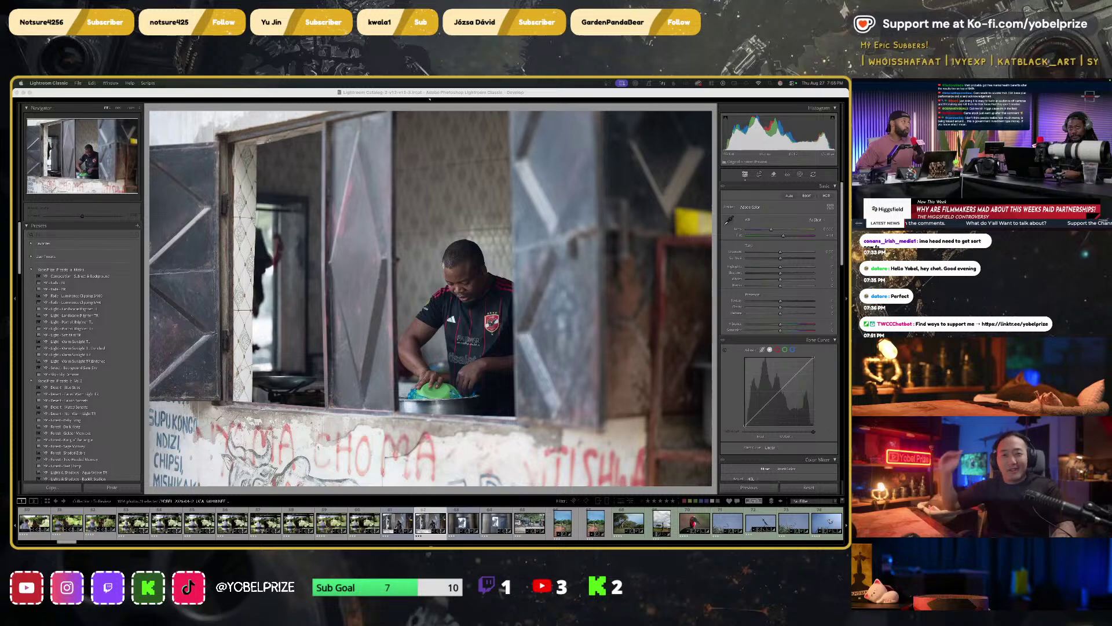
key("Escape")
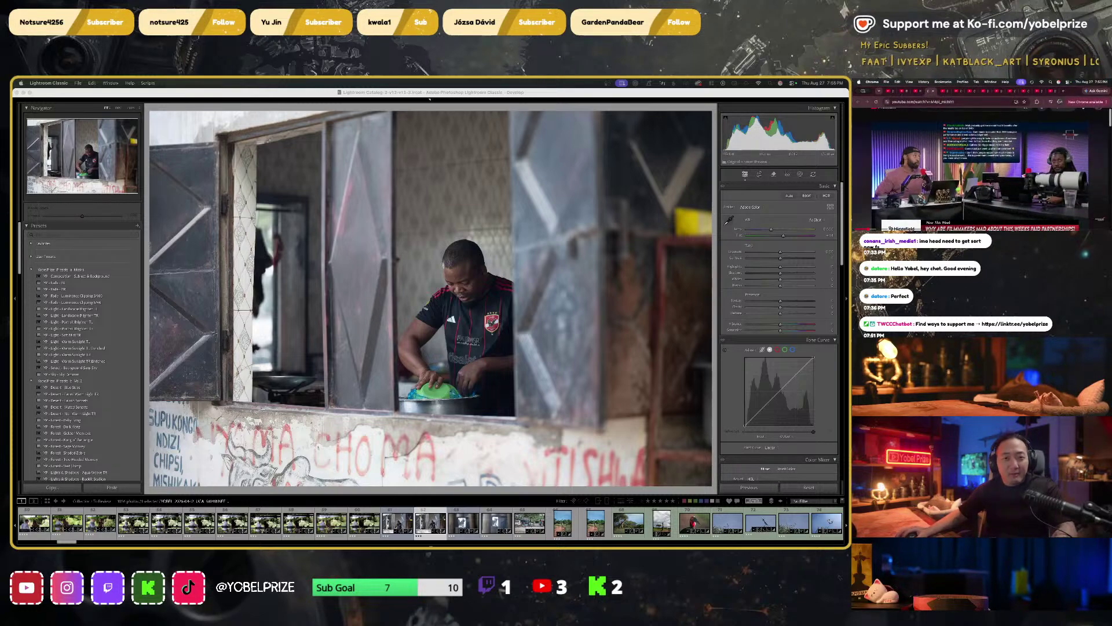
scroll(924, 193, "down", 4)
left_click(936, 180)
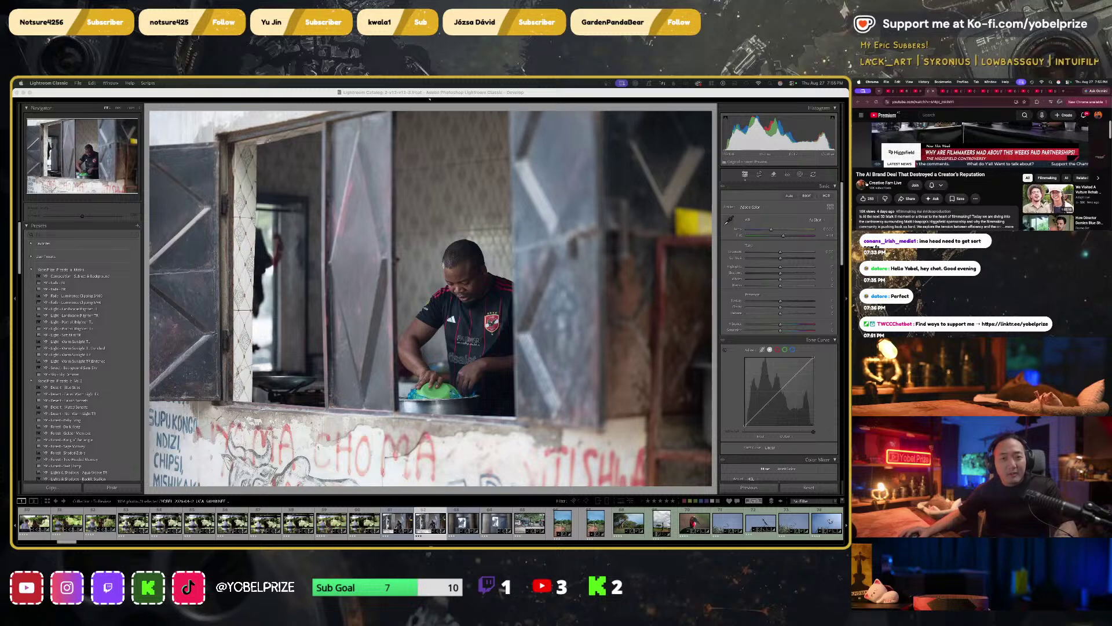
scroll(880, 183, "up", 2)
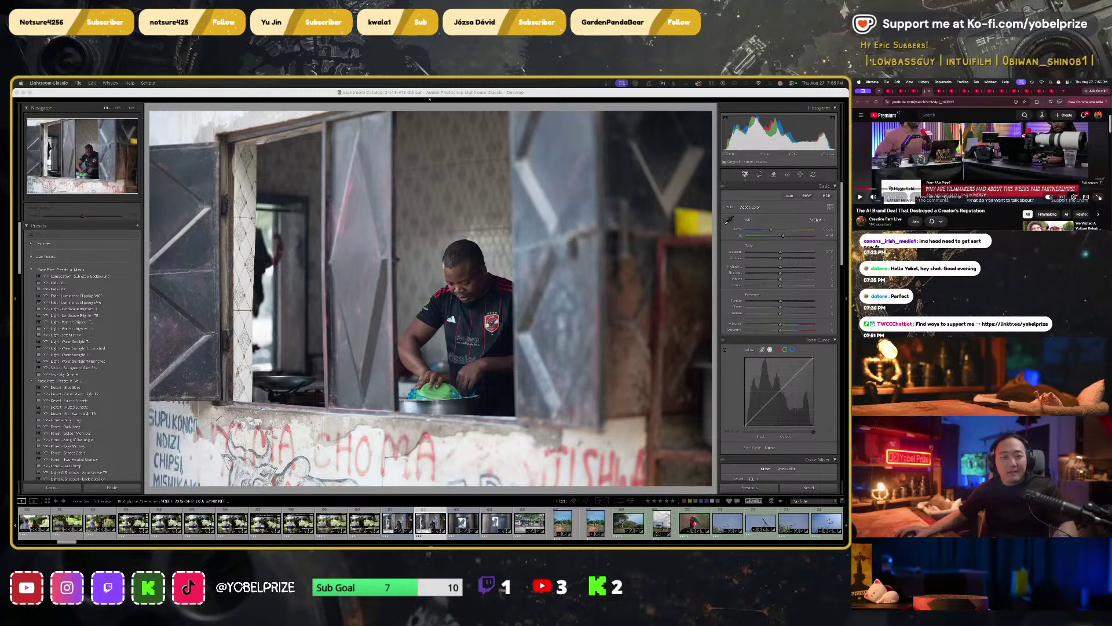
left_click(1098, 196)
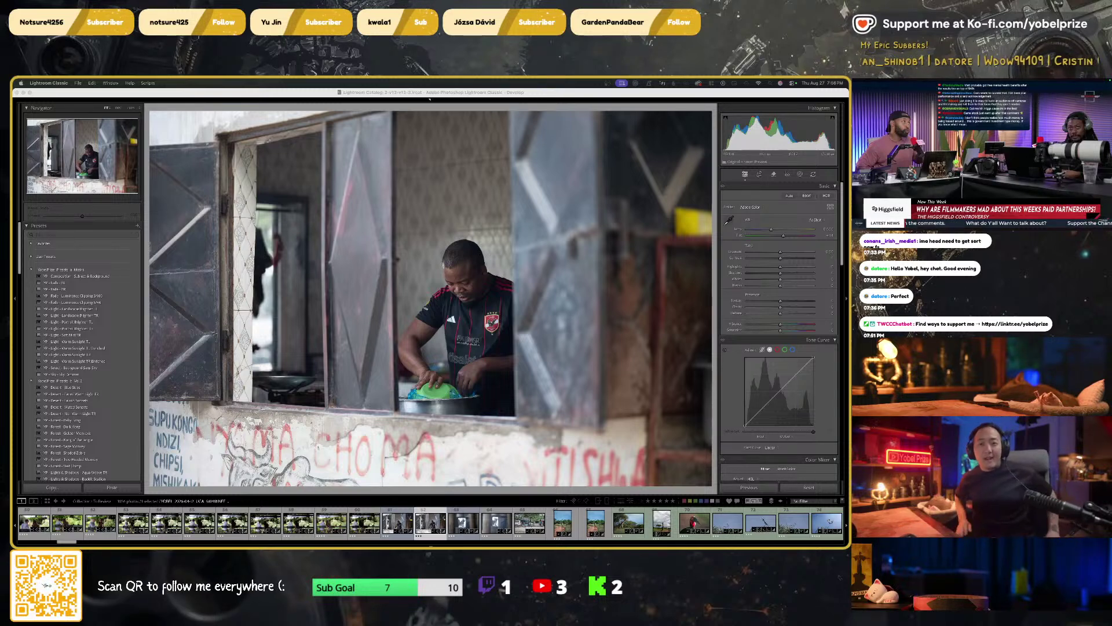
Resume the video and examine the cook enlarged in the Lightroom Develop photo, returning to the full-image view
left_click(1020, 157)
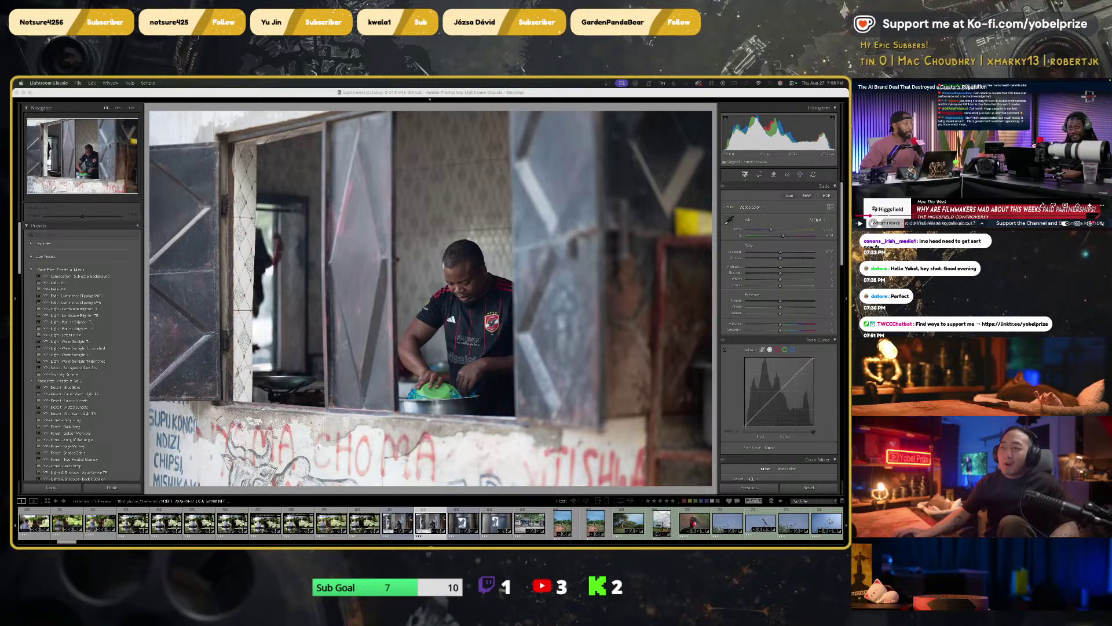
left_click(505, 261)
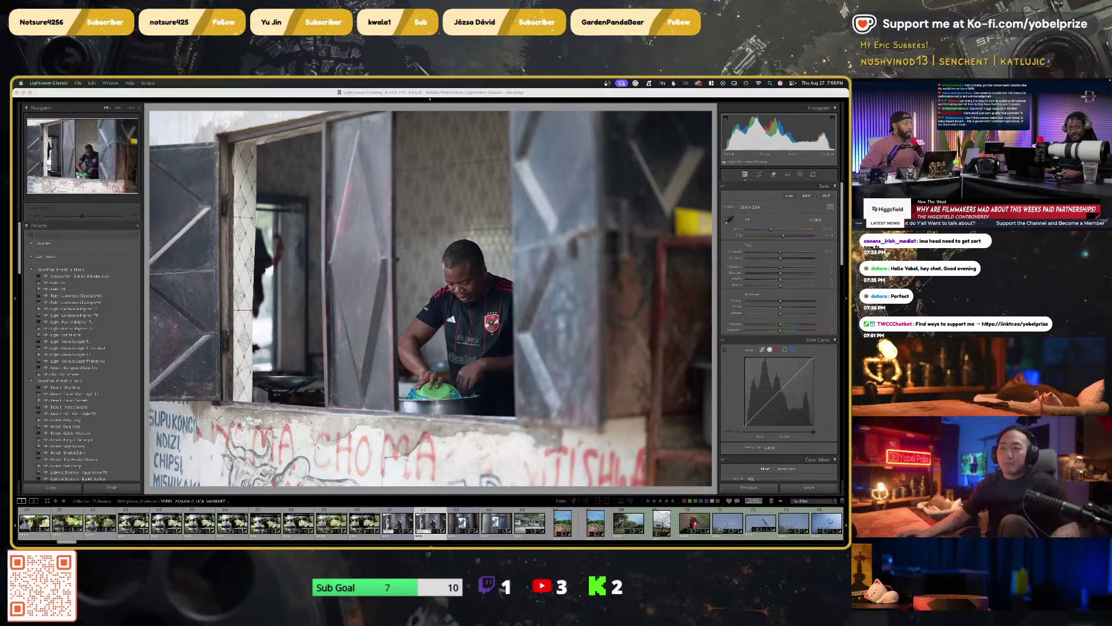
left_click(305, 93)
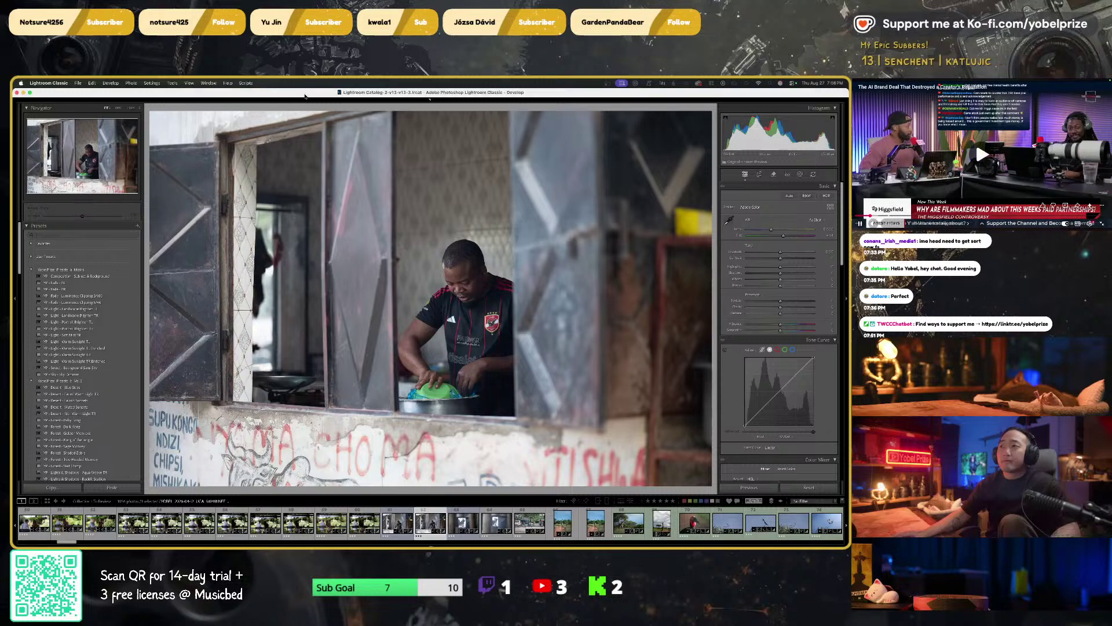
left_click(476, 294)
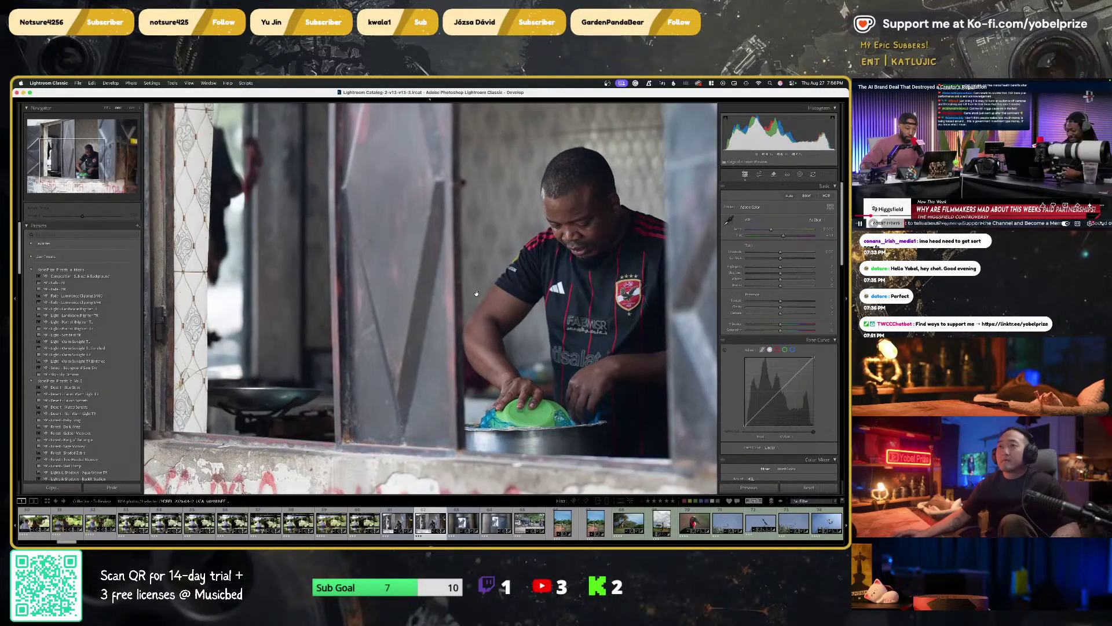
scroll(476, 293, "down", 5)
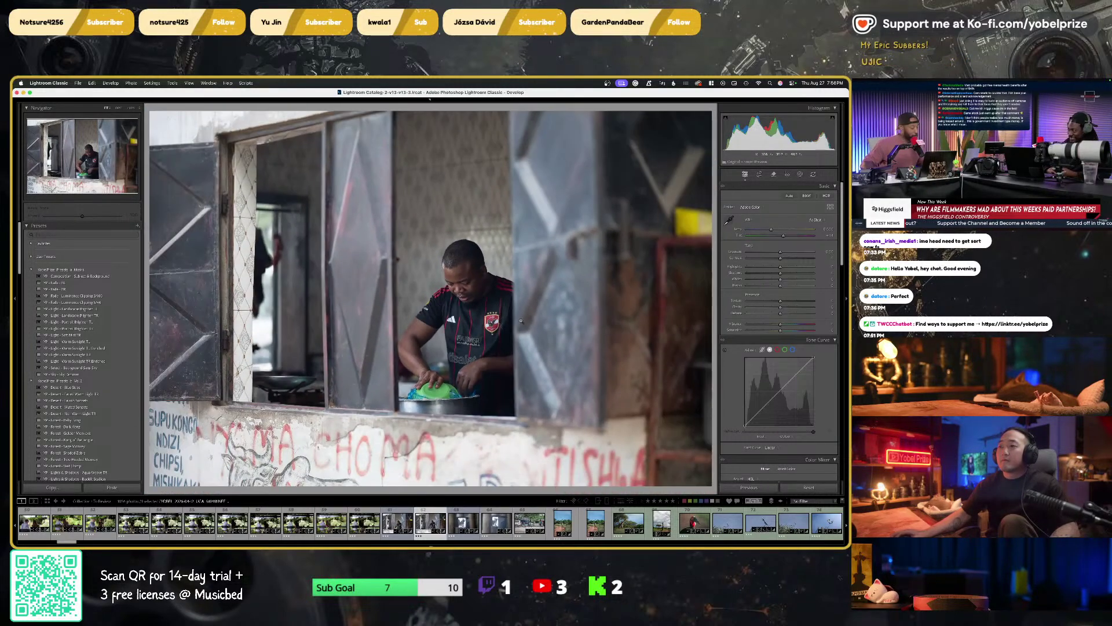
Compare several warm creative presets on the cook photo and apply the warm, faded one
scroll(87, 348, "down", 3)
left_click(93, 356)
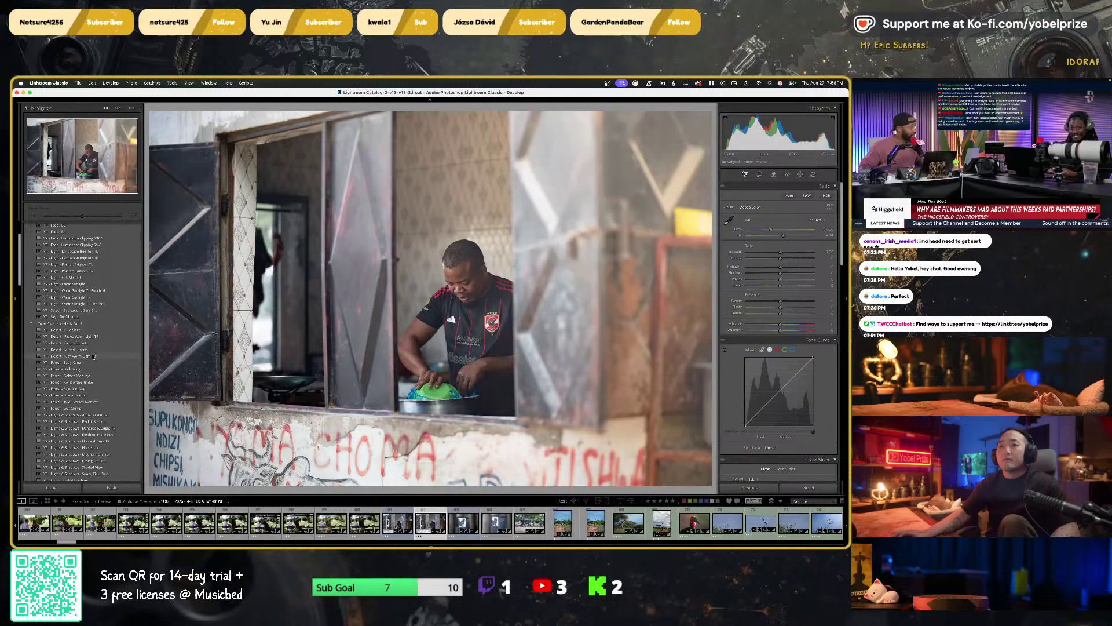
left_click(92, 350)
left_click(93, 343)
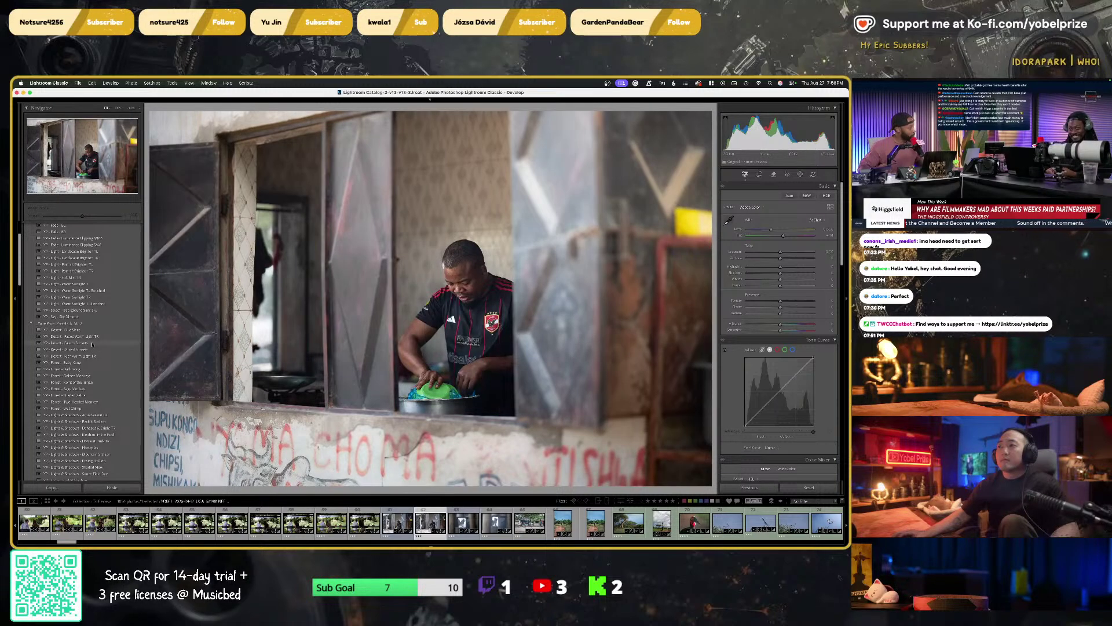
left_click(93, 343)
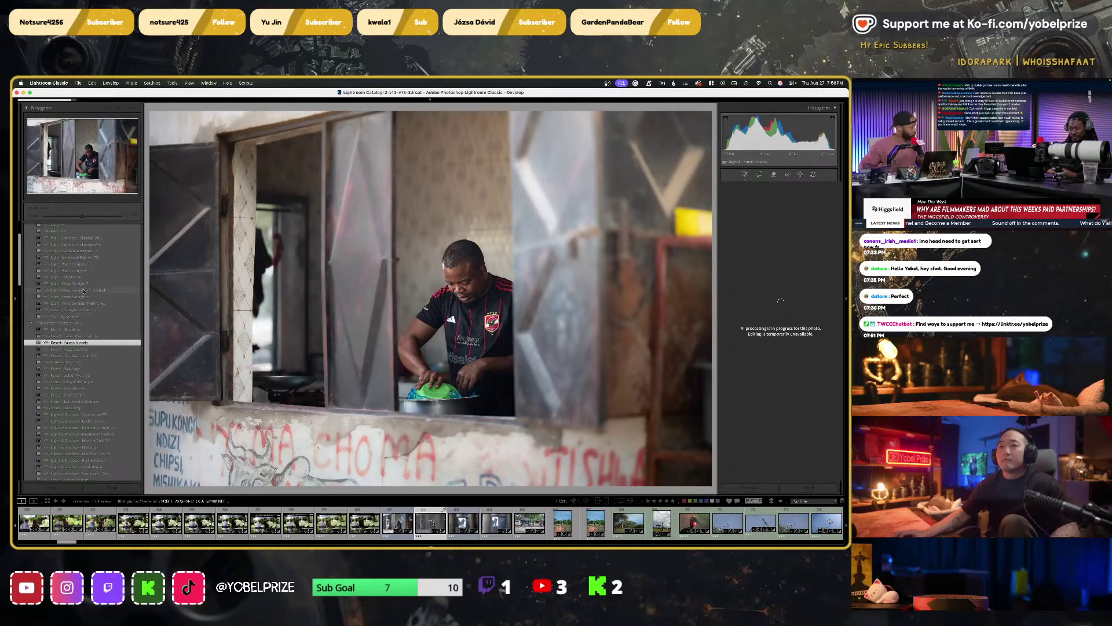
Apply one of the Lights & Shadows presets to the cook photo, and resume the YouTube video
scroll(87, 278, "down", 5)
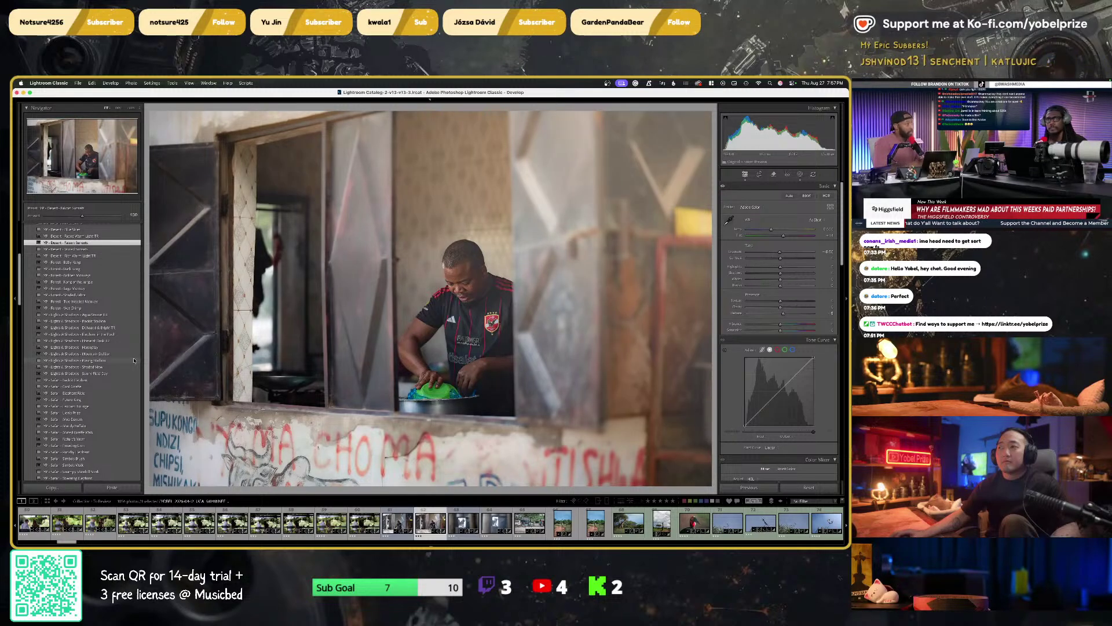
left_click(134, 360)
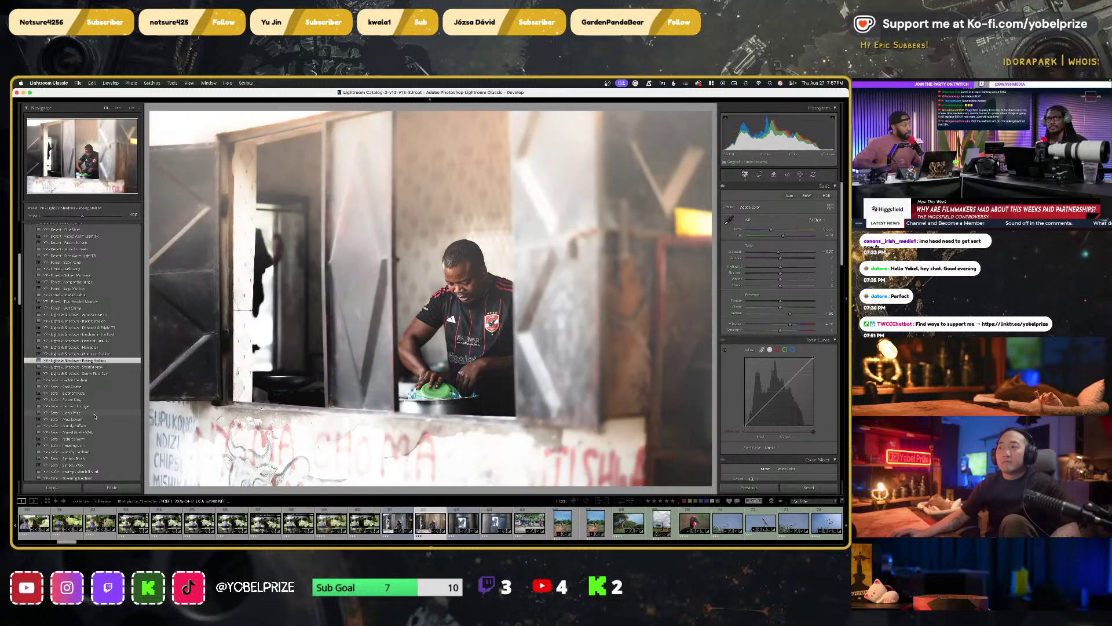
left_click(983, 151)
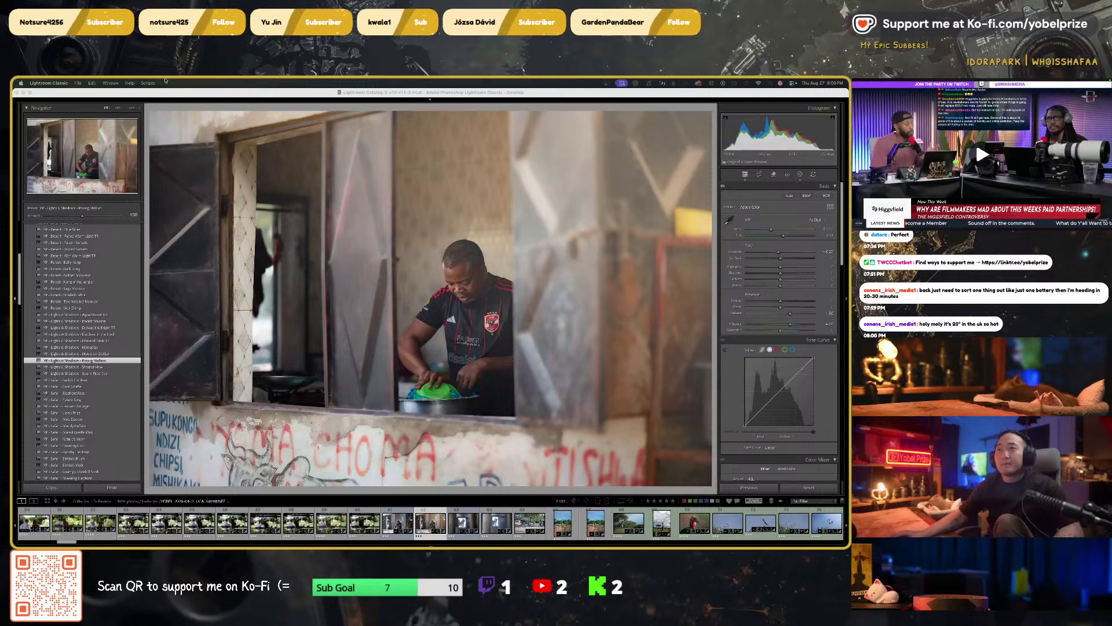
Apply a muted, warm-toned preset from below the Lights & Shadows set to the cook photo, and browse further presets
left_click(216, 93)
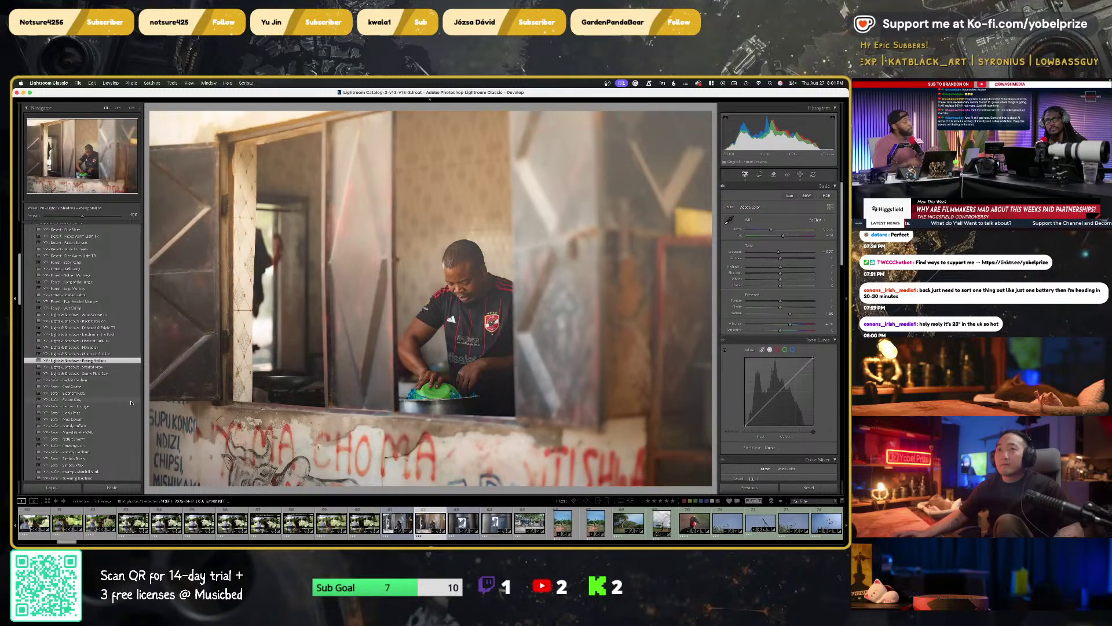
left_click(131, 403)
scroll(81, 307, "down", 5)
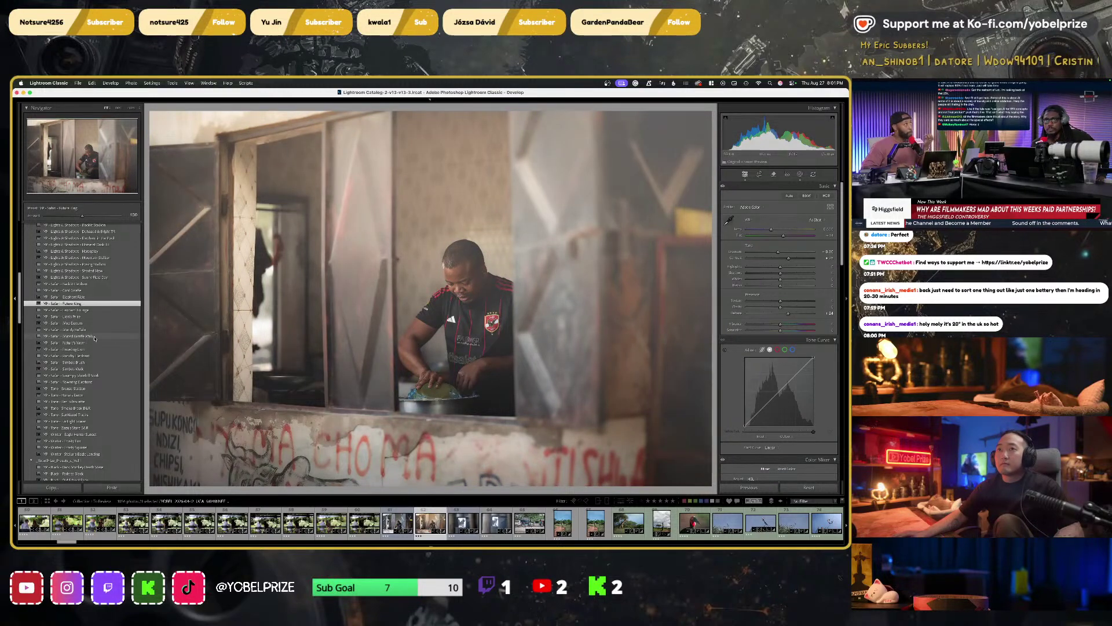
Apply a softer, muted preset from farther down the preset list to the cook photo, and check the cook enlarged
left_click(130, 336)
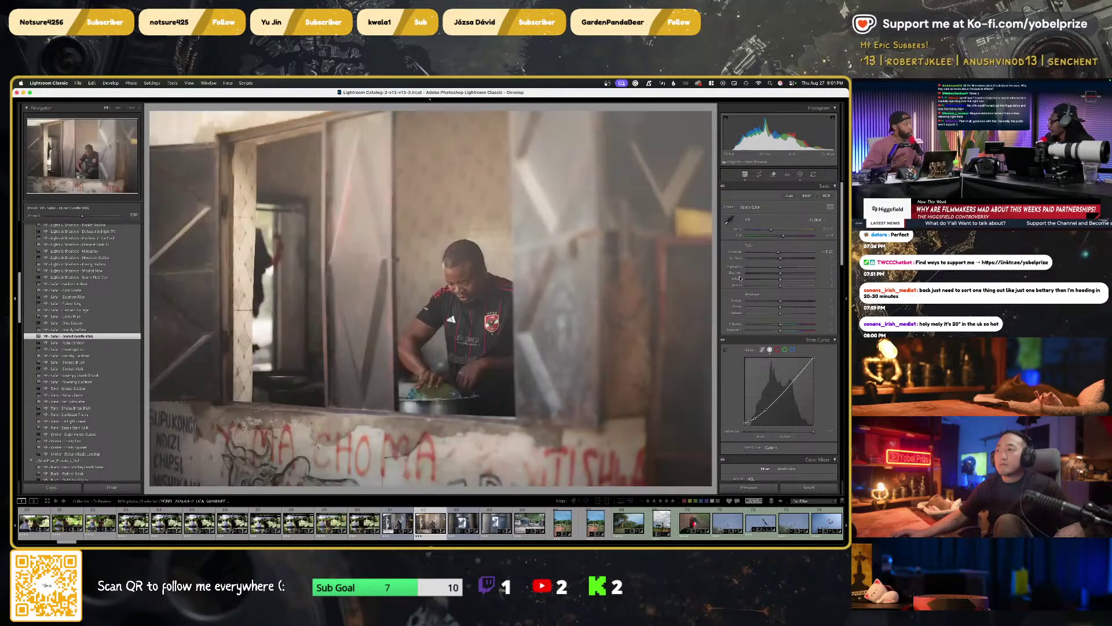
left_click(509, 298)
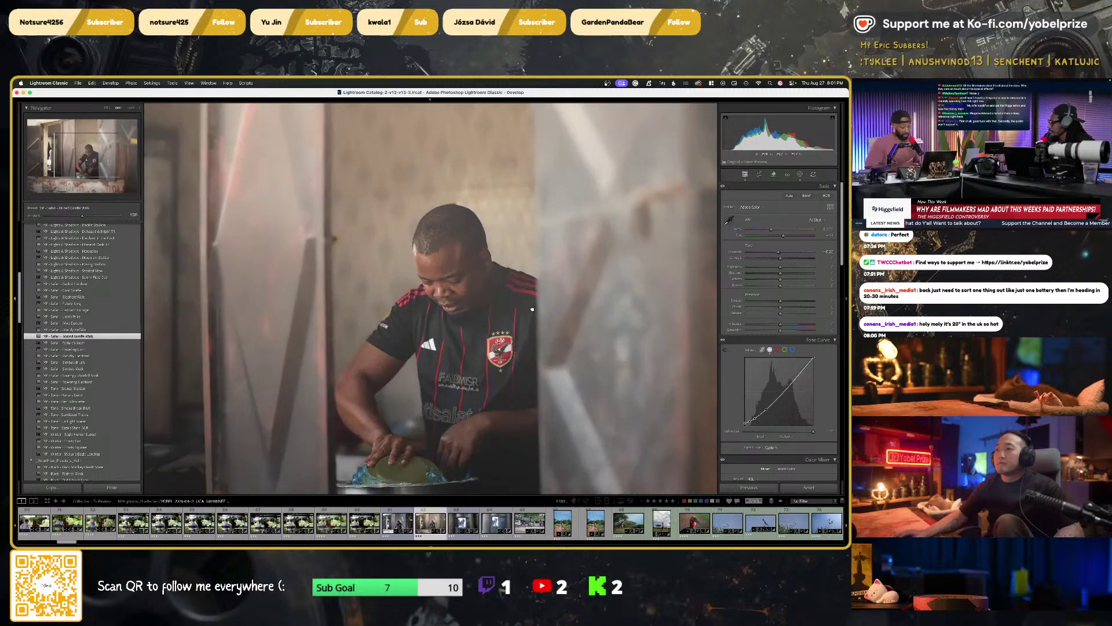
left_click_drag(497, 307, 493, 257)
left_click(493, 257)
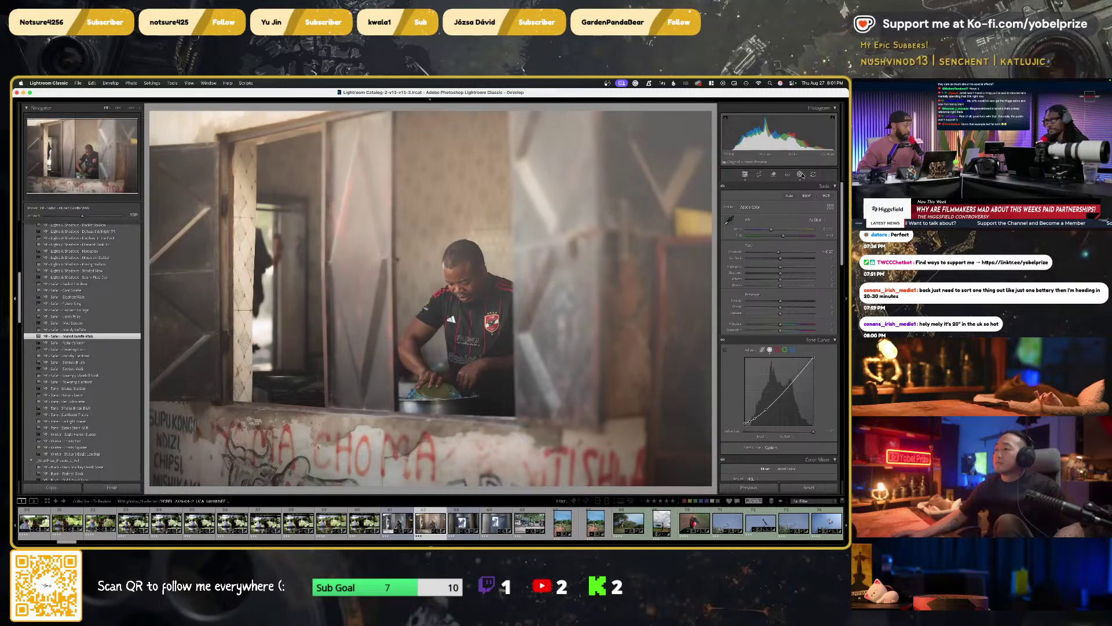
Inspect the subject and background masks on the cook photo, and close the masking tools
key("shift+w")
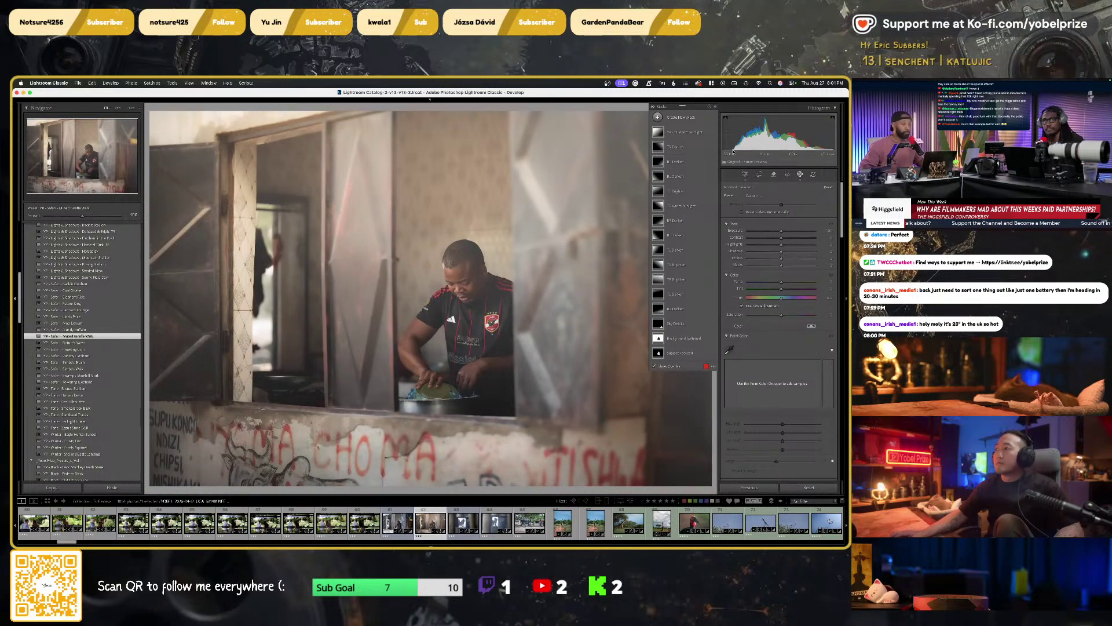
left_click(659, 352)
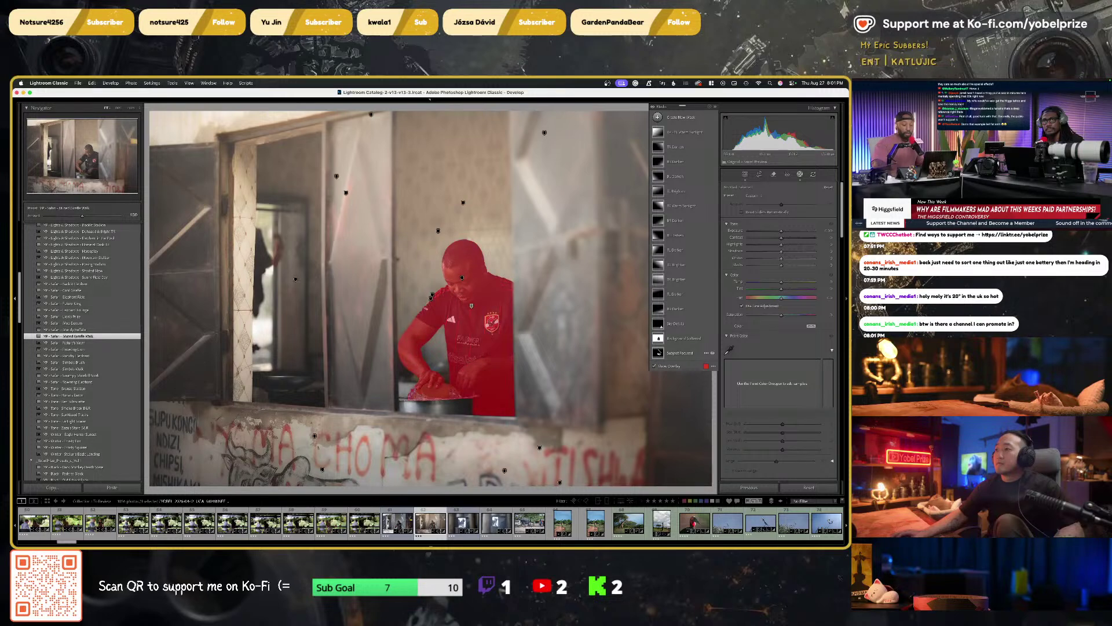
left_click(658, 338)
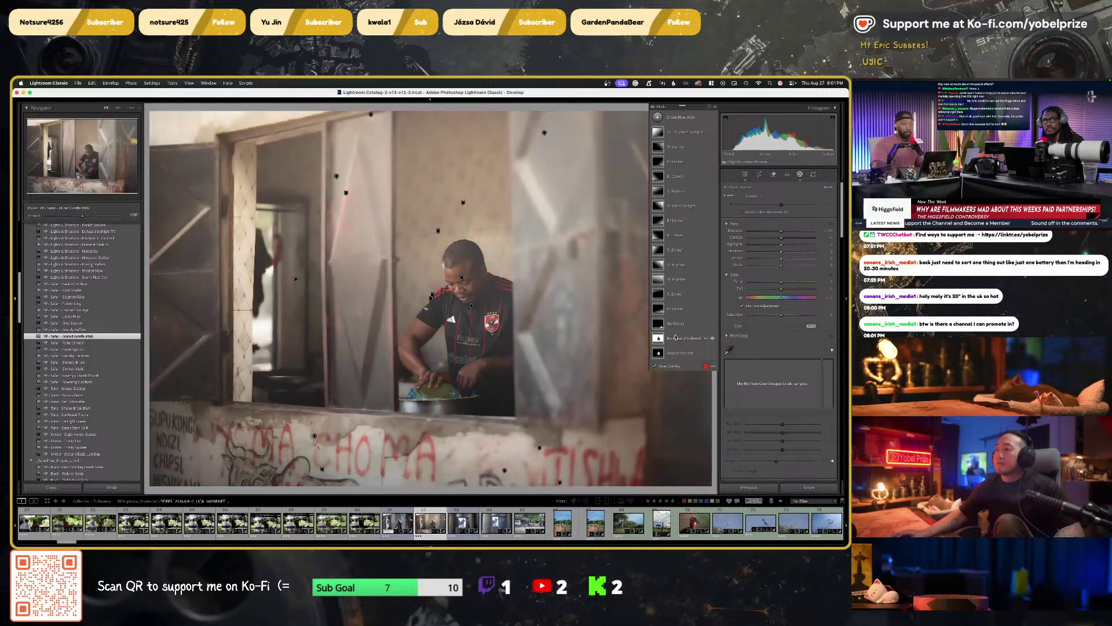
left_click(800, 173)
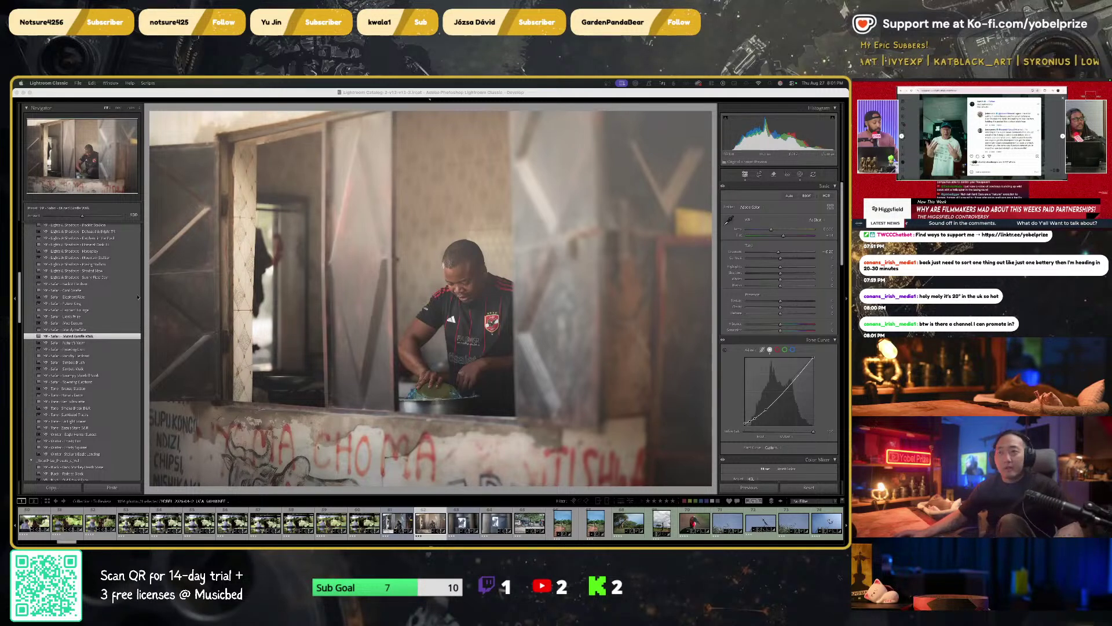
Examine the cook's face and hands enlarged in the graded photo, returning to the full-image view
left_click(340, 296)
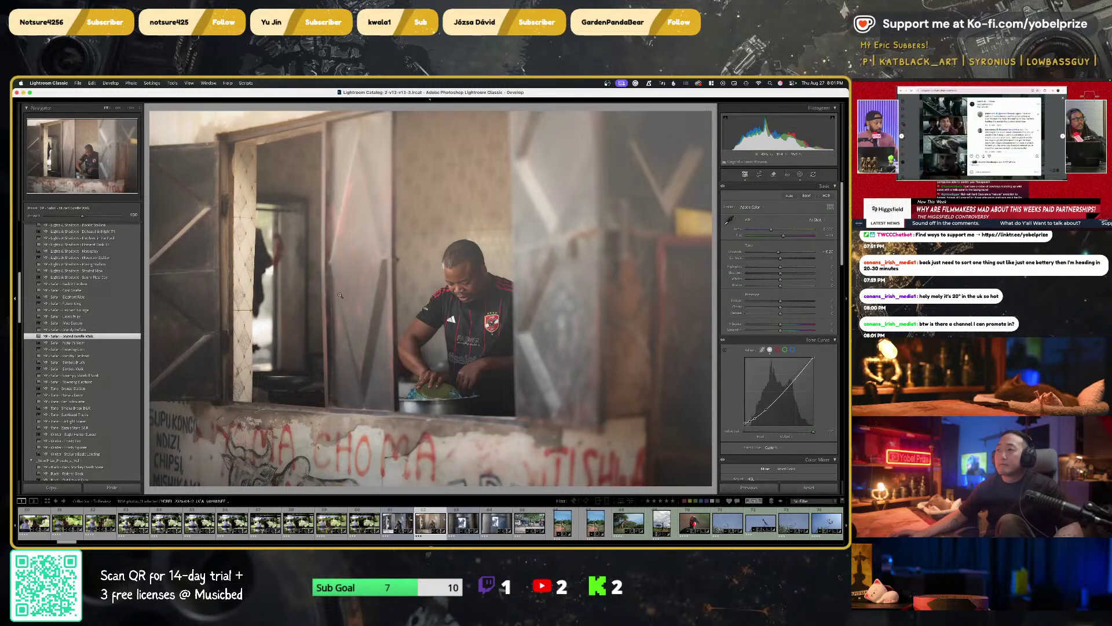
left_click(464, 296)
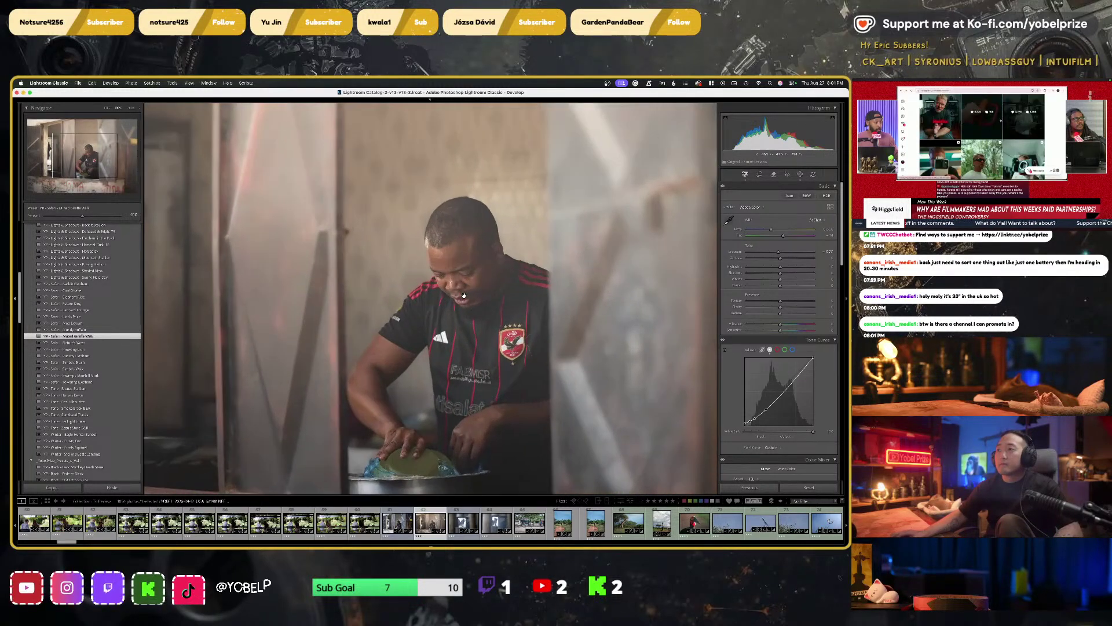
left_click(464, 296)
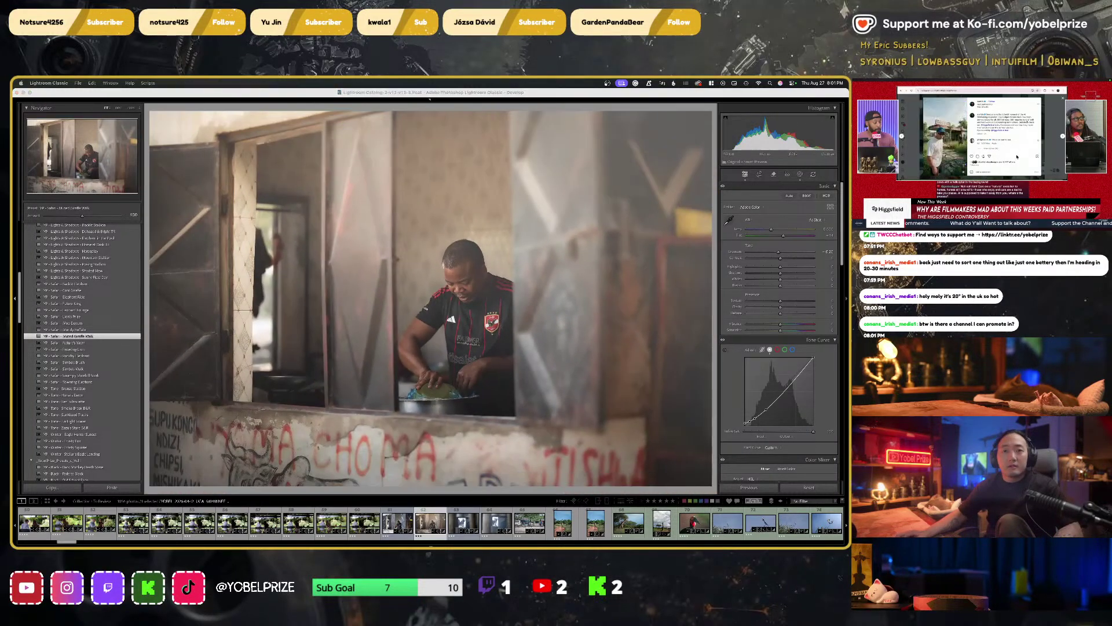
left_click(312, 119)
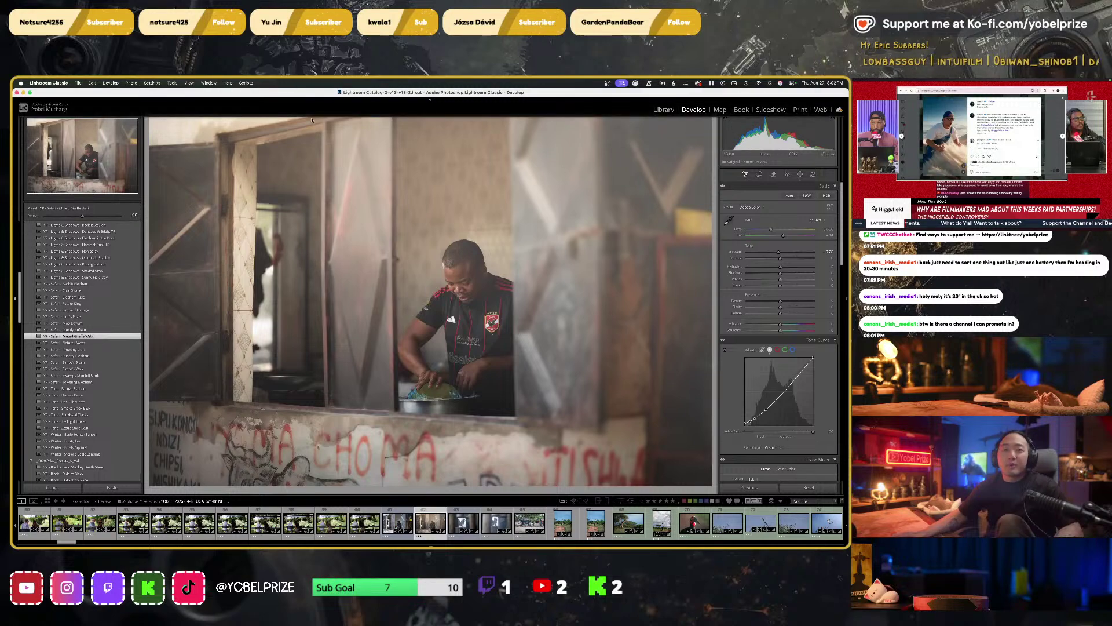
left_click(541, 378)
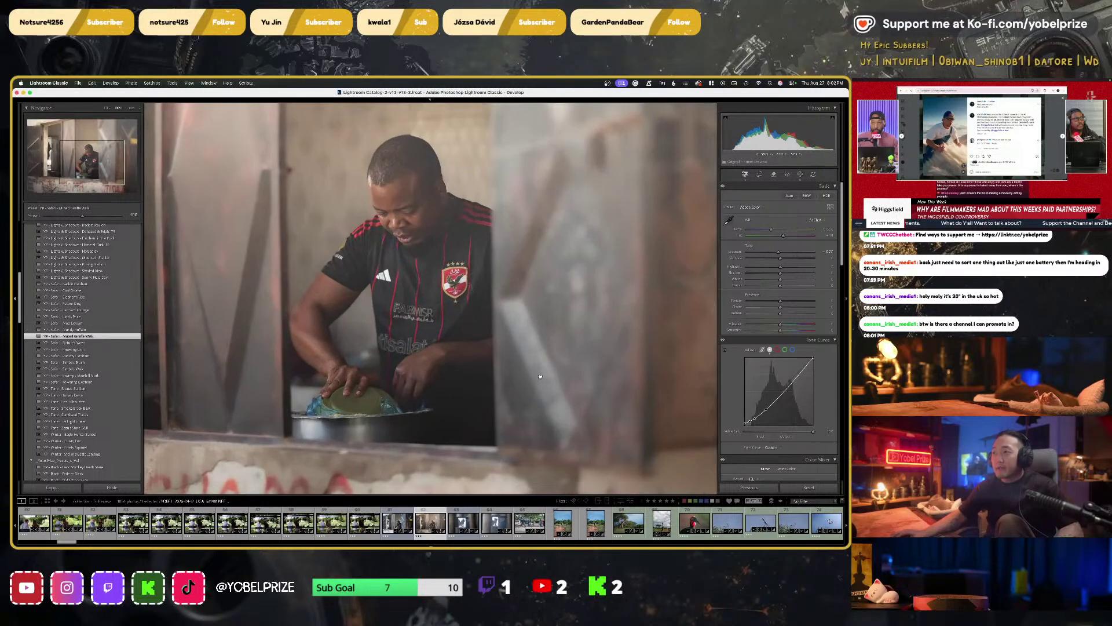
left_click(539, 377)
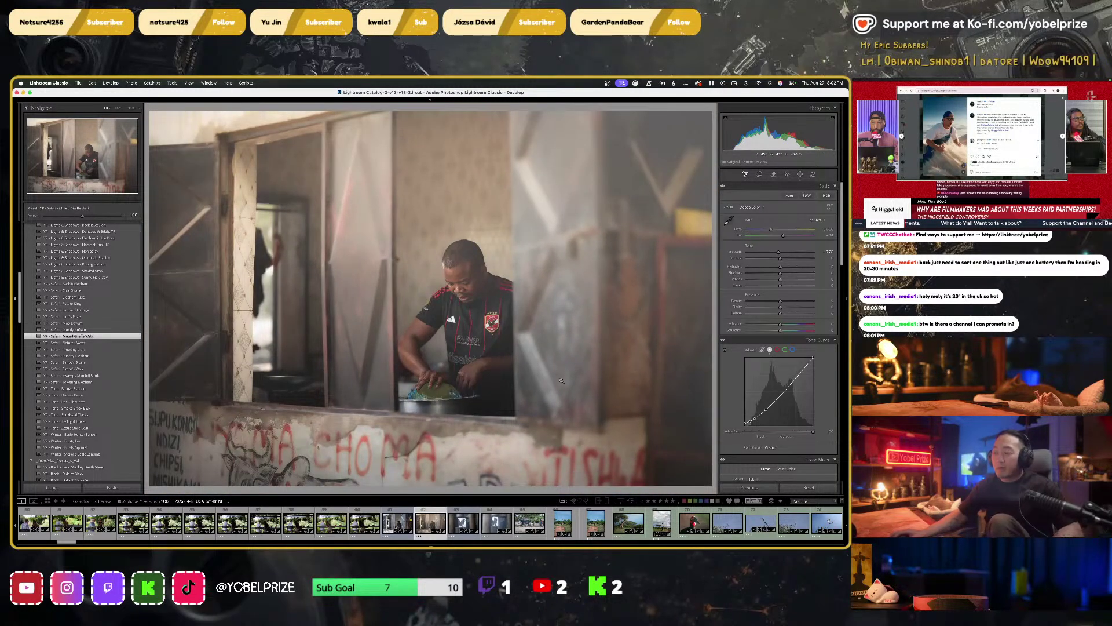
Open the graded cook photo in Dehancer Photo as the external editor
right_click(343, 296)
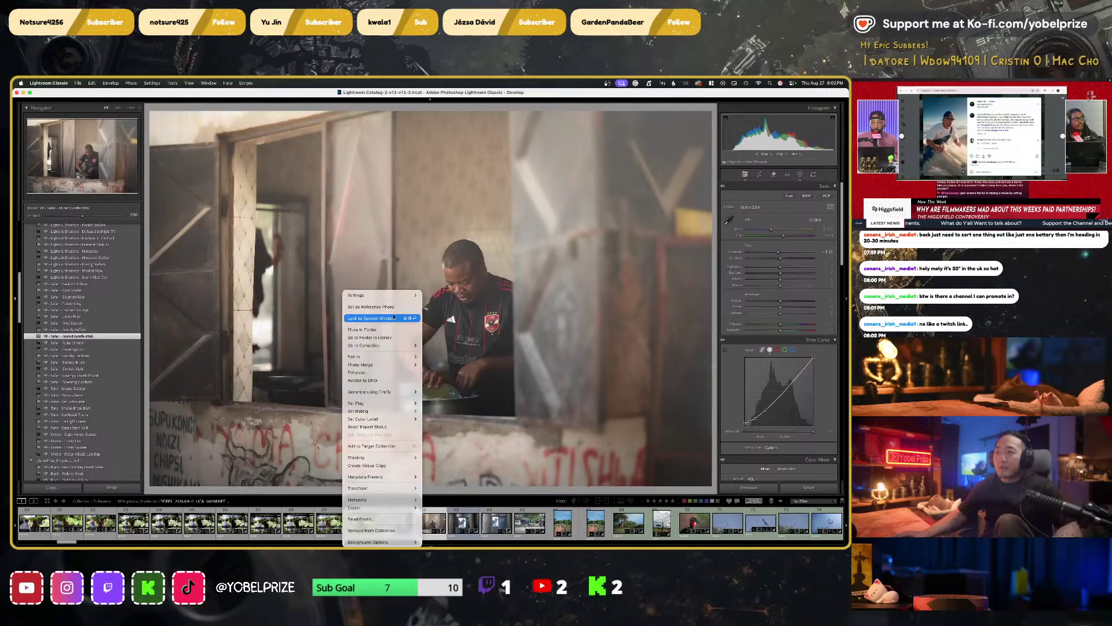
mouse_move(383, 356)
left_click(465, 368)
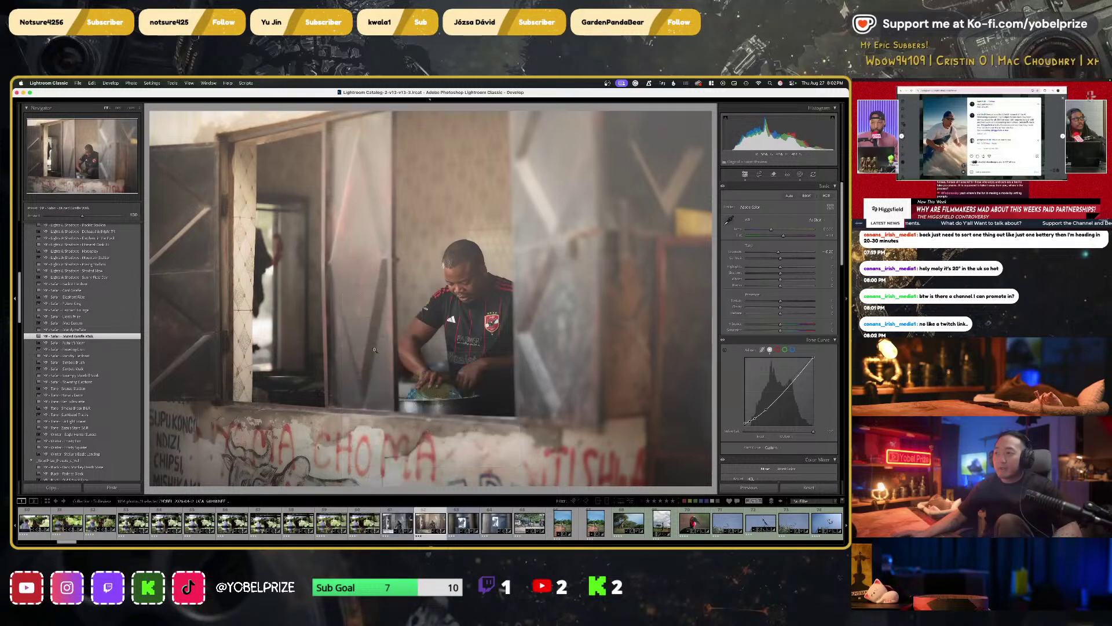
left_click(476, 340)
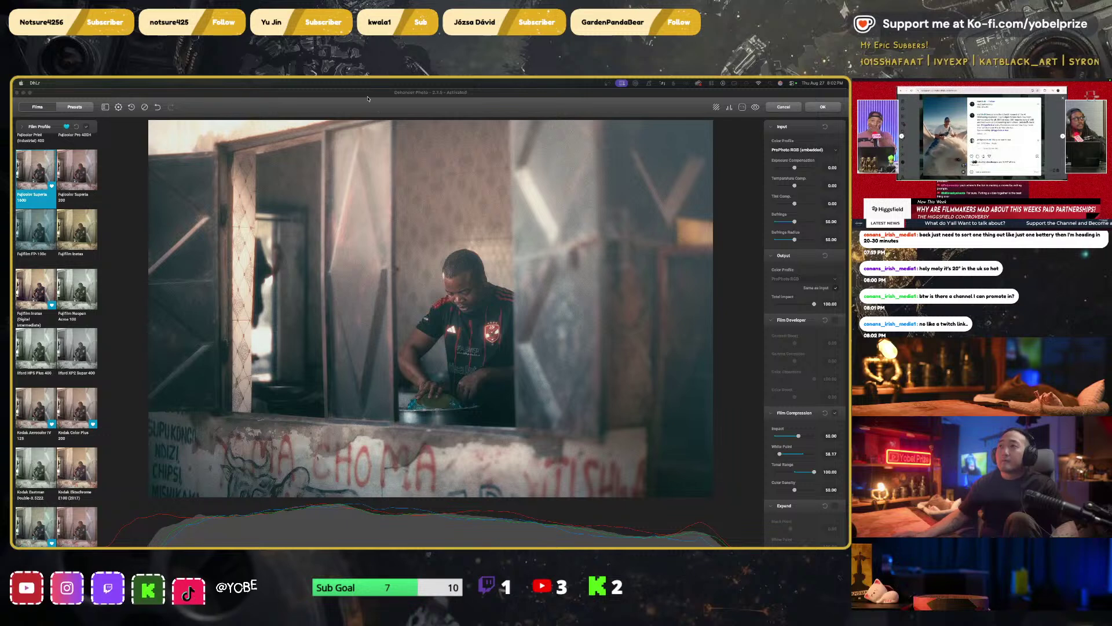
Leave the YouTube video's full-screen view and bring it back to full-screen playback
left_click(352, 119)
left_click(991, 154)
key("Escape")
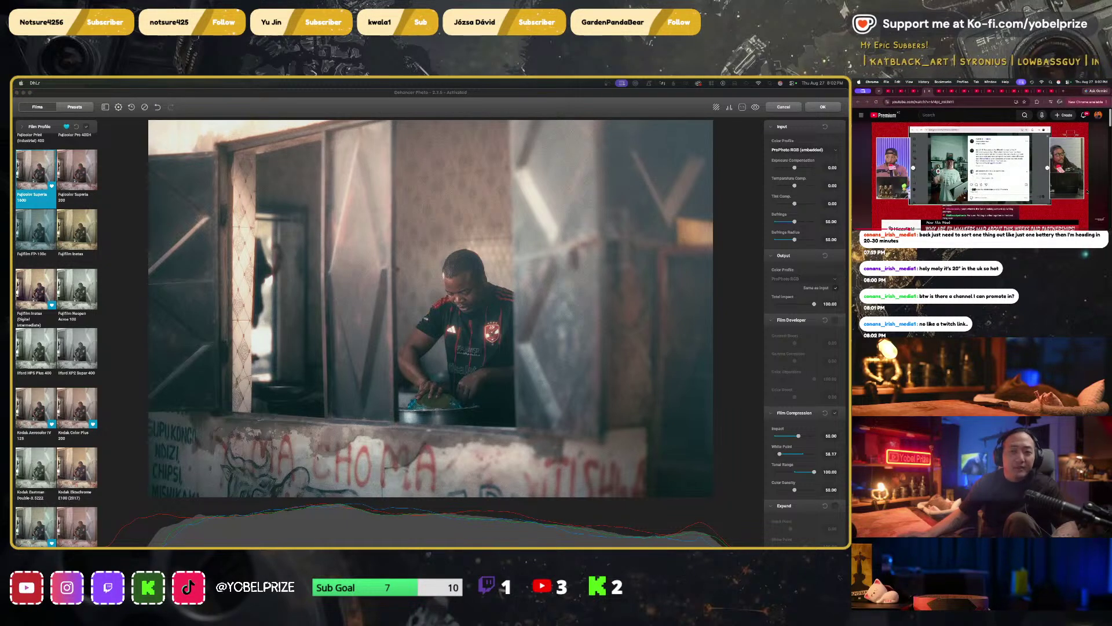
left_click(1092, 234)
left_click(1034, 197)
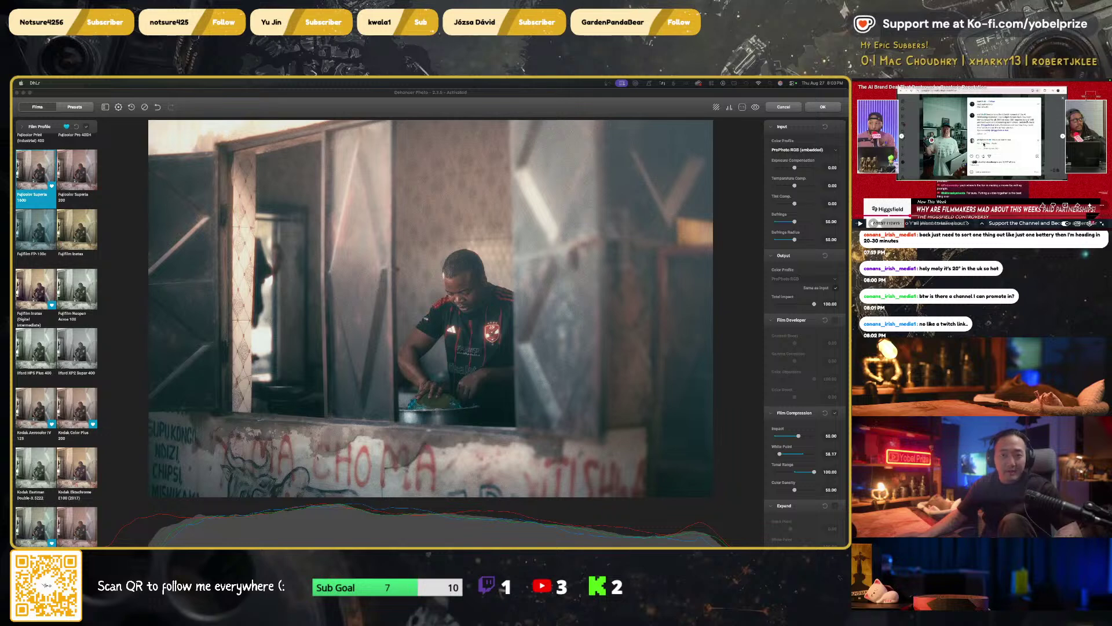
Compare Dehancer's film profiles on the cook photo, from Fujicolor Superia 200 through the Kodak Ektar profiles
left_click(190, 94)
left_click(72, 172)
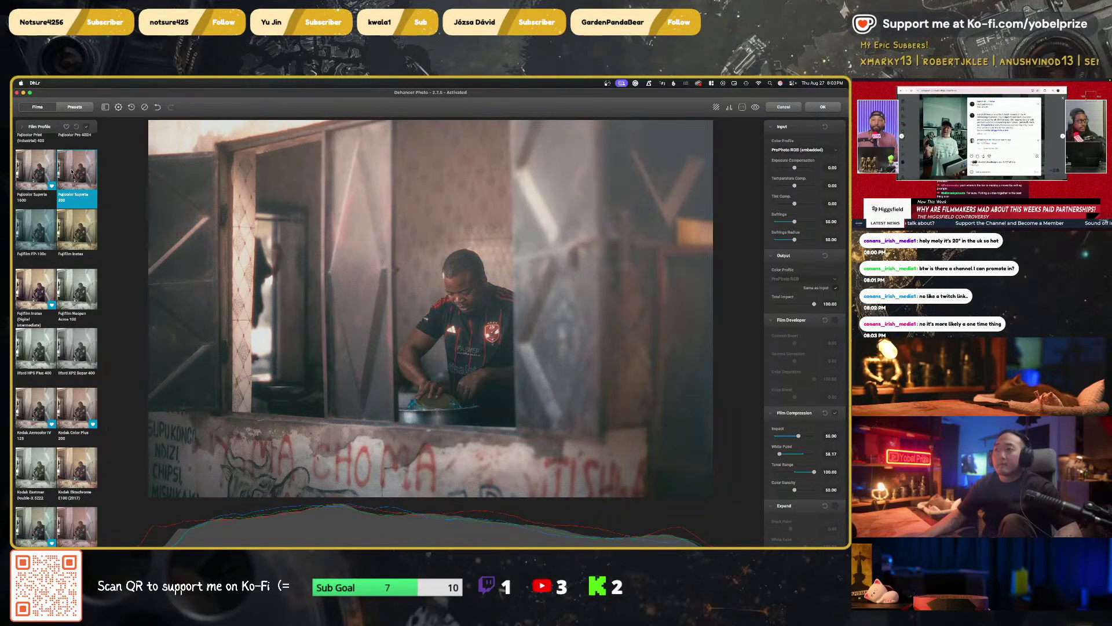
key("Right")
key("Right")
key("Right")
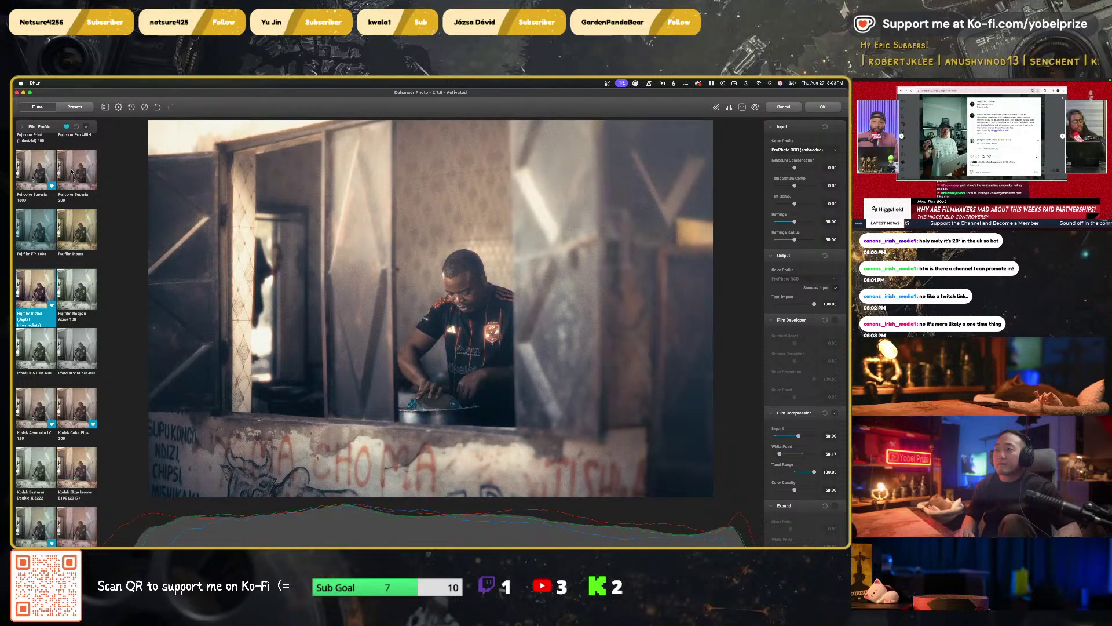
key("Right")
key("Right")
key("Right")
key("Right")
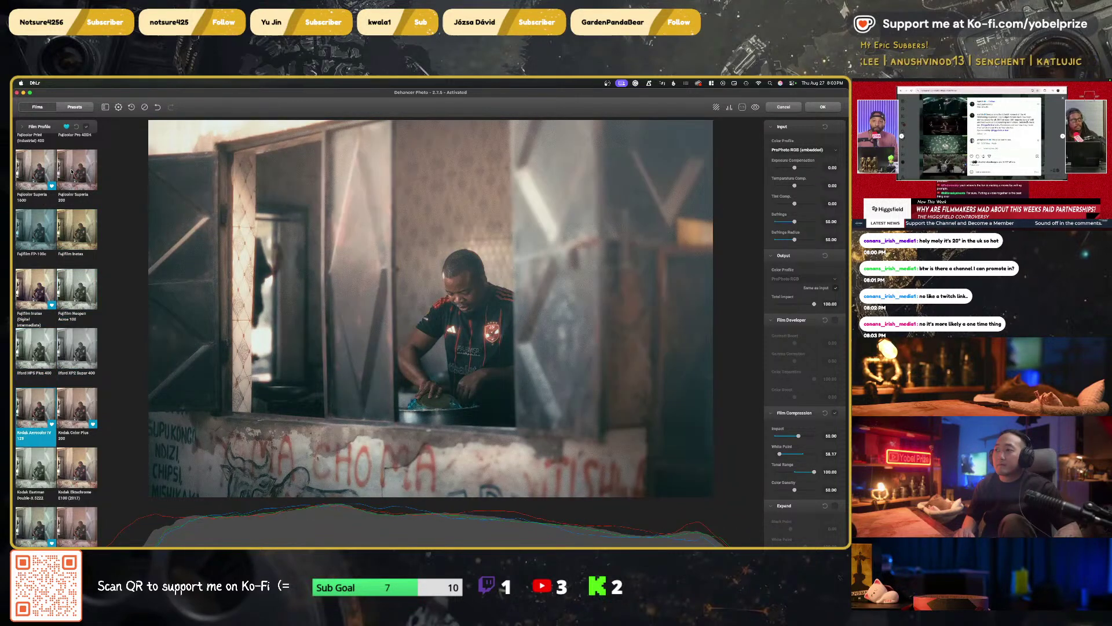
key("Right")
key("Right")
key("Right")
key("Right")
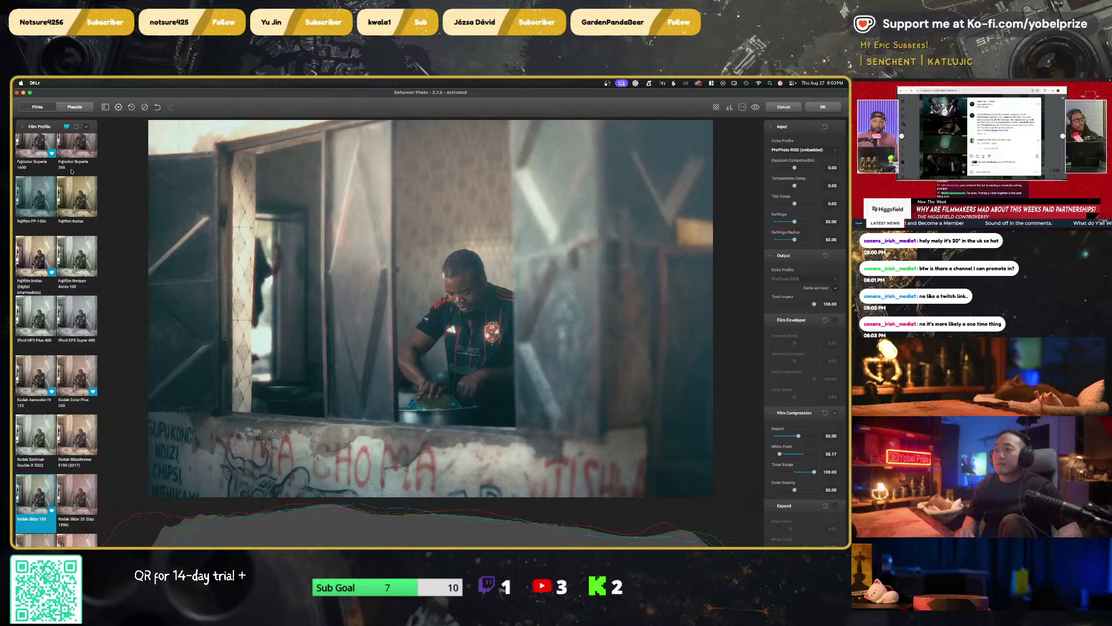
key("Right")
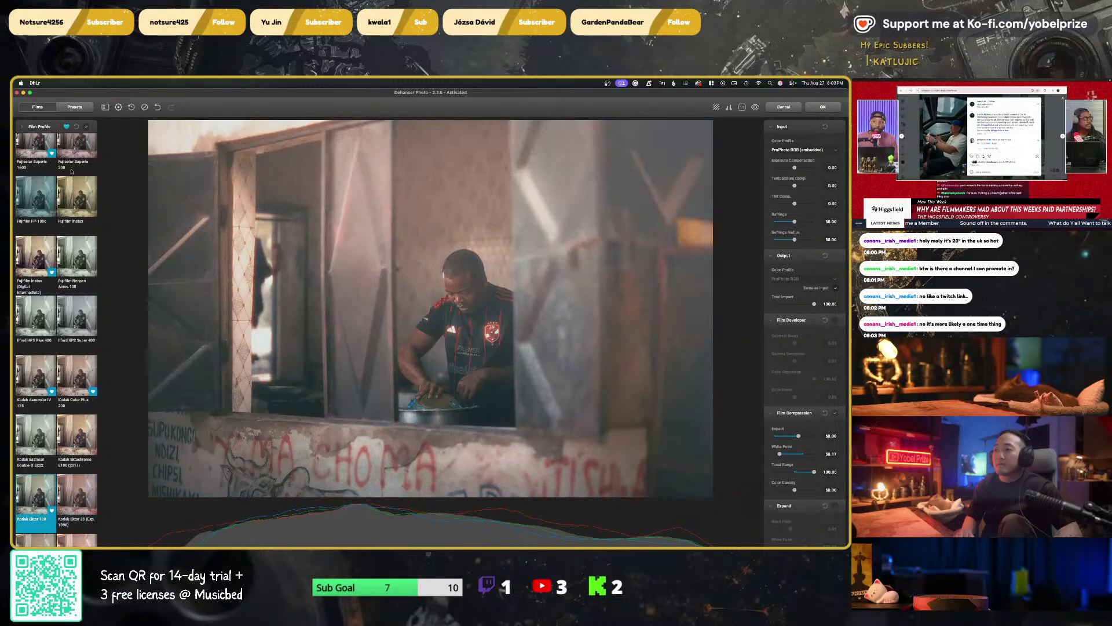
Apply the Kodak Aerocolor IV 125 film profile to the cook photo
key("Left")
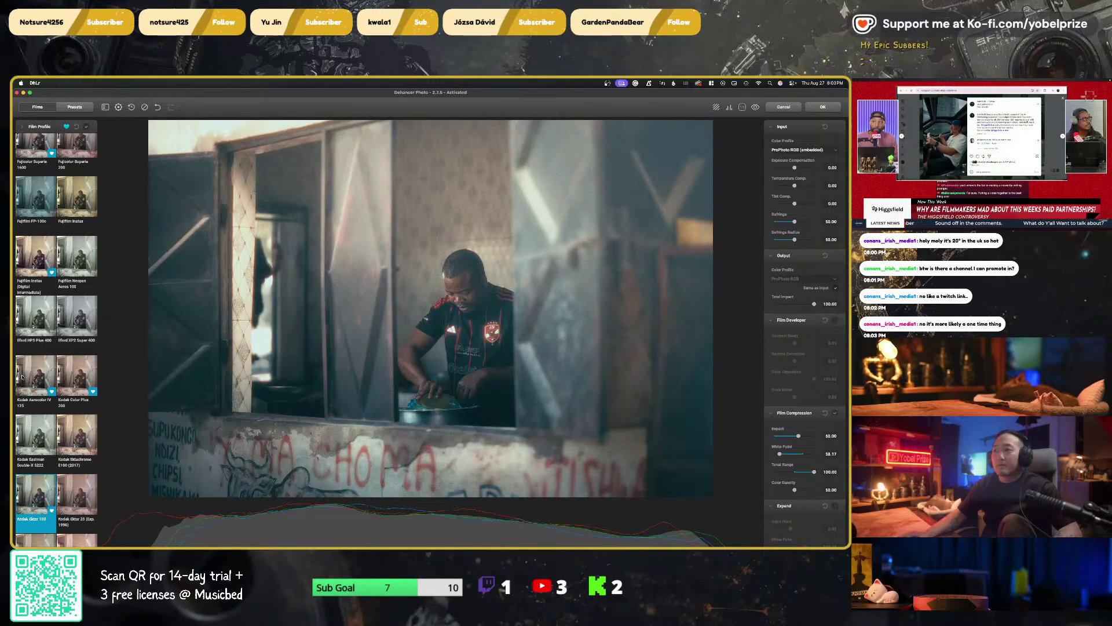
key("Left")
key("Left")
key("Left")
key("Left")
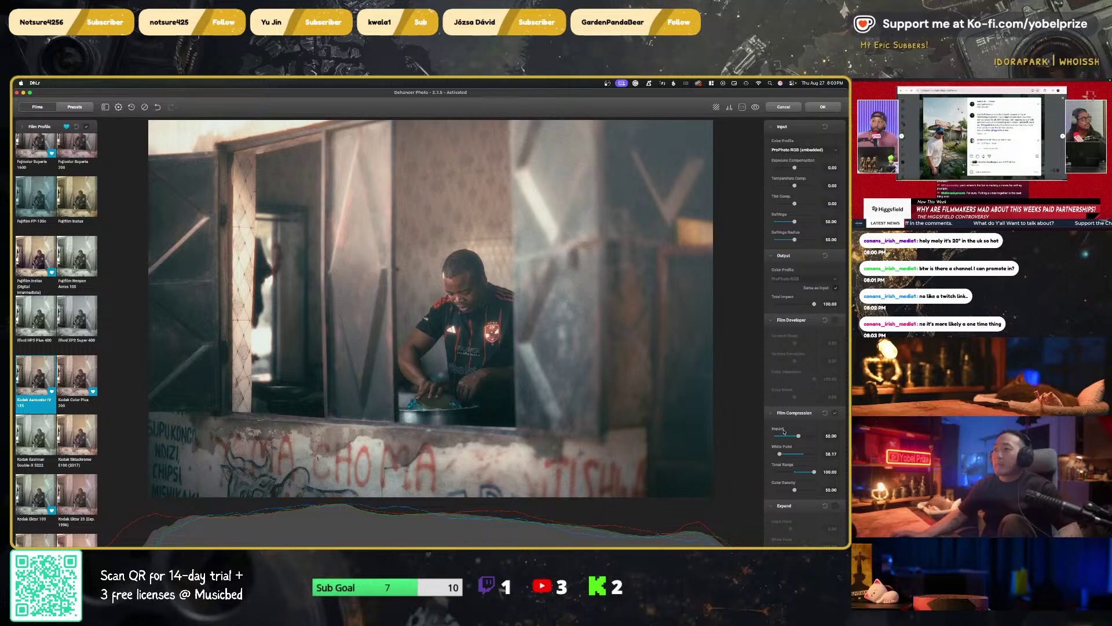
Review the film settings and set the Film Compression Color Density to 100
scroll(783, 432, "down", 10)
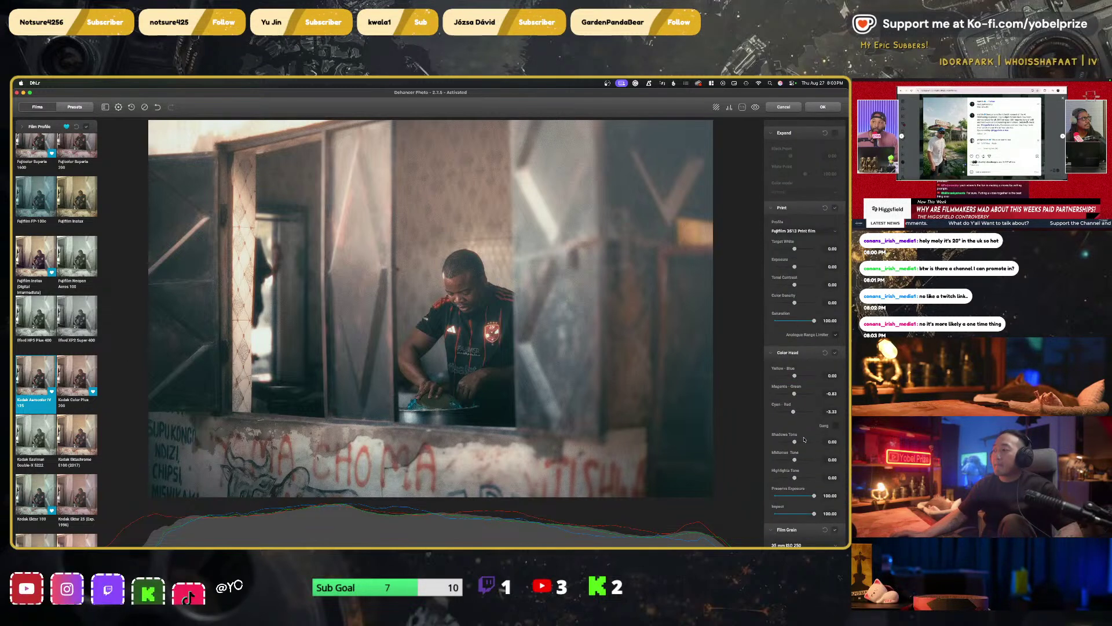
scroll(804, 439, "down", 5)
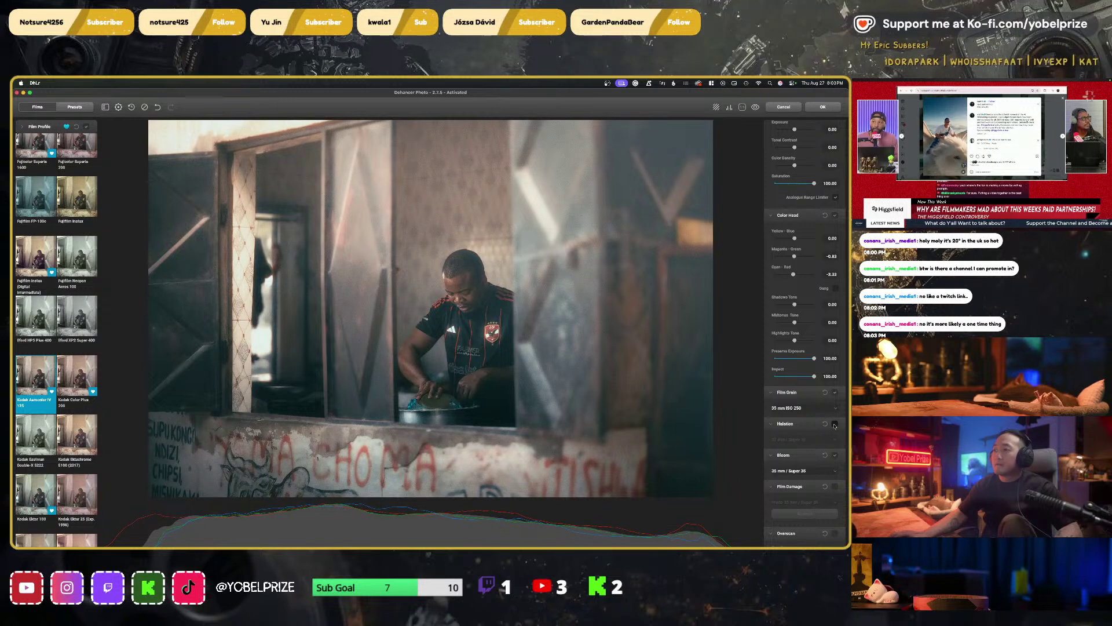
scroll(809, 425, "up", 5)
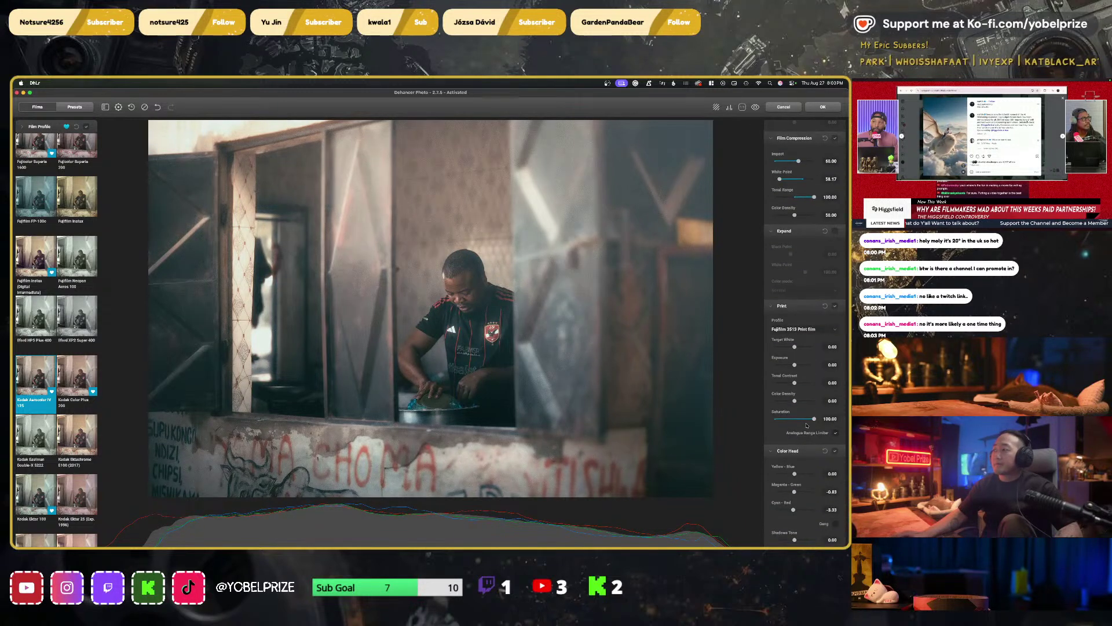
scroll(807, 415, "up", 6)
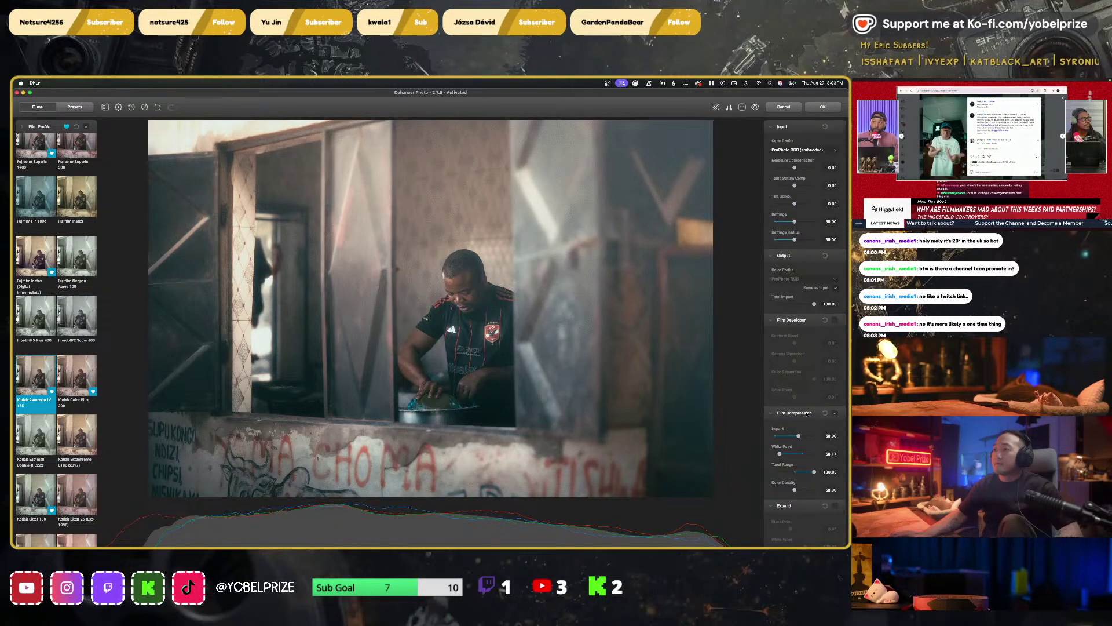
scroll(807, 415, "down", 2)
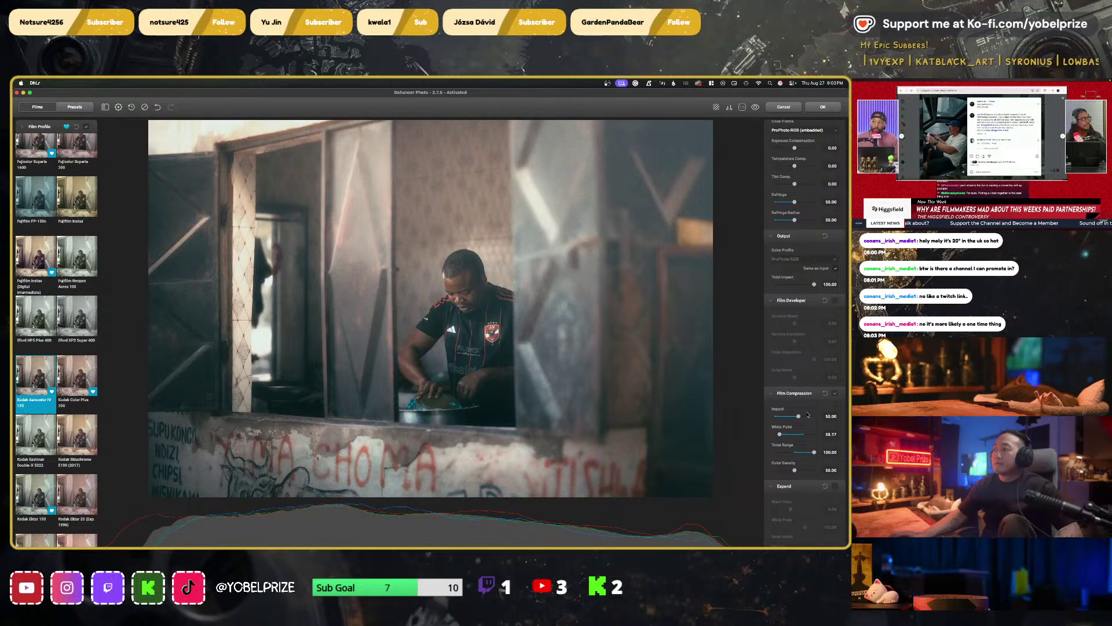
scroll(809, 414, "down", 8)
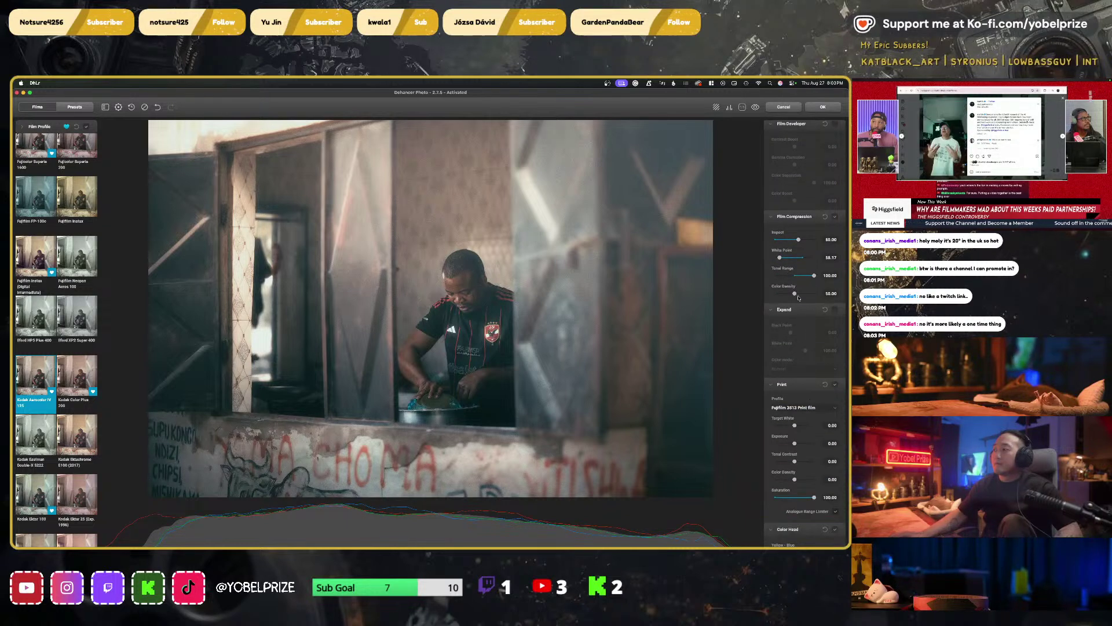
left_click_drag(793, 294, 824, 294)
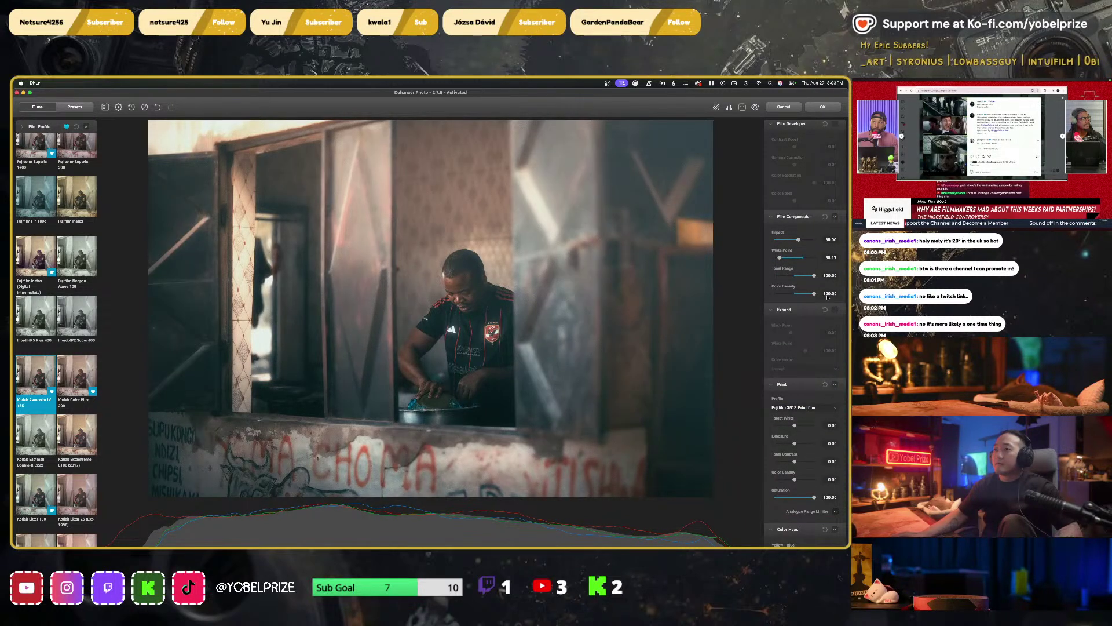
Try the Print Color Density at 100, and lower it to its minimum
scroll(805, 371, "down", 13)
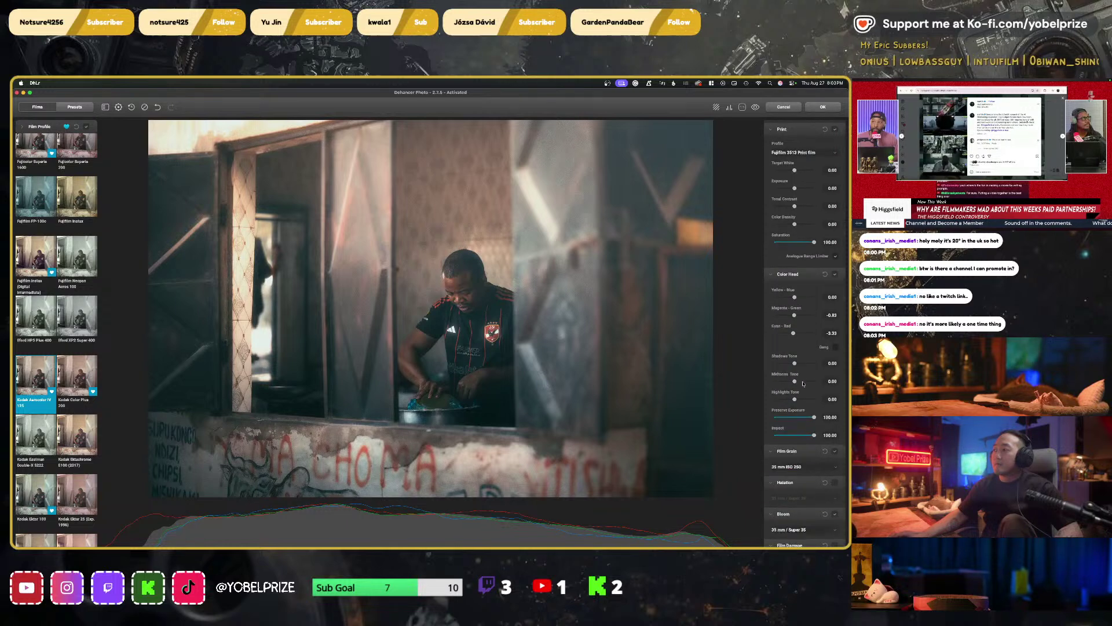
left_click_drag(794, 224, 824, 223)
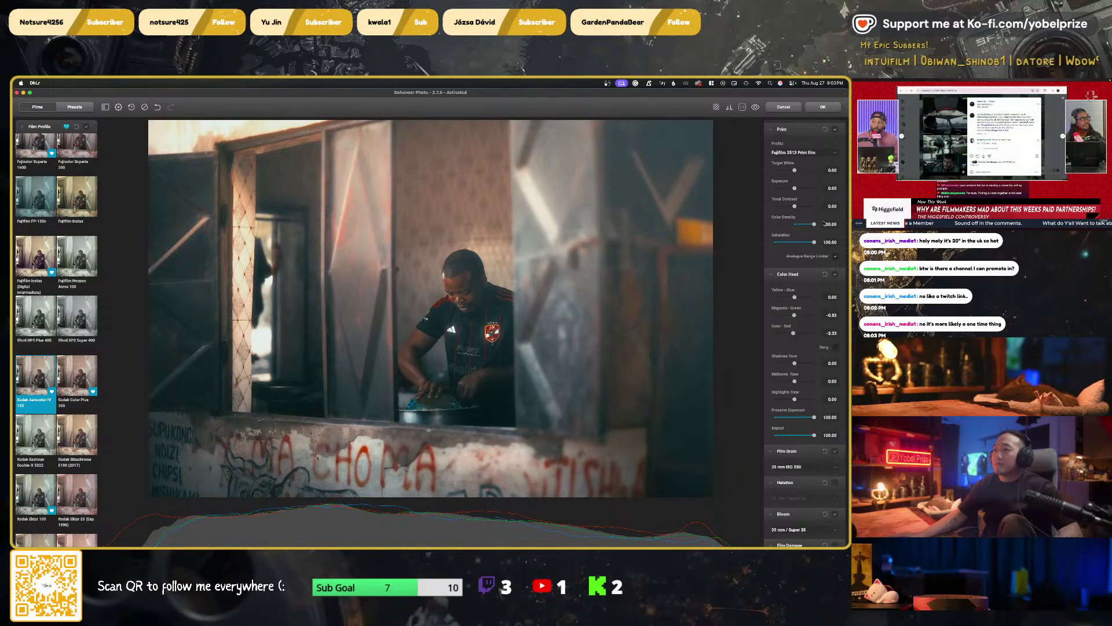
left_click_drag(823, 223, 741, 232)
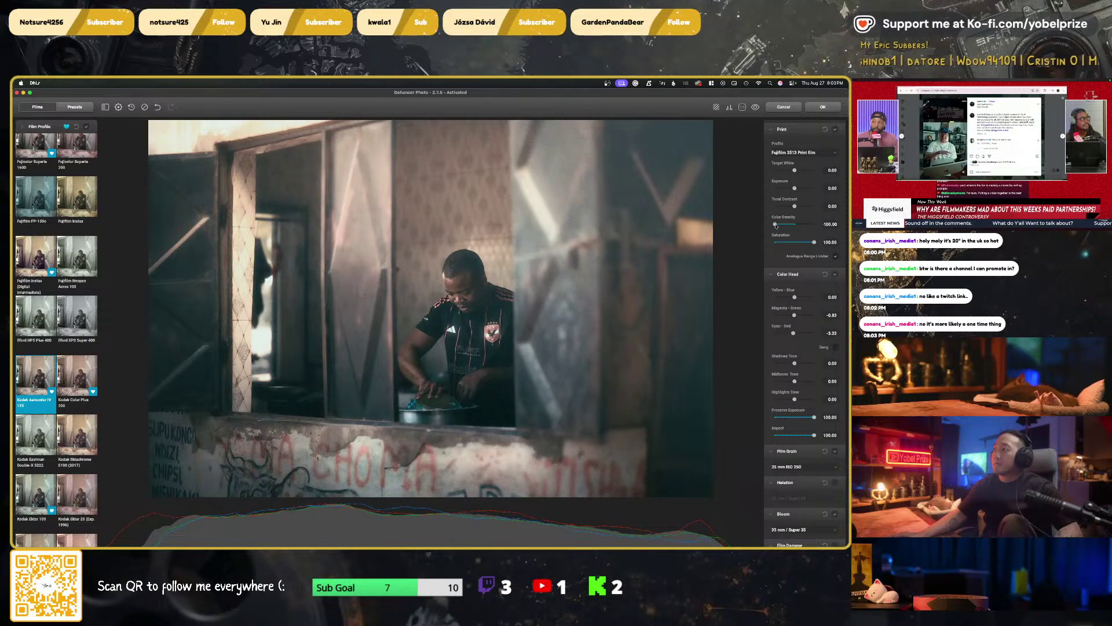
Reset the Print Color Density to 0, check the remaining Dehancer settings, and apply the film edit to the photo in Lightroom Classic
left_click_drag(776, 225, 802, 226)
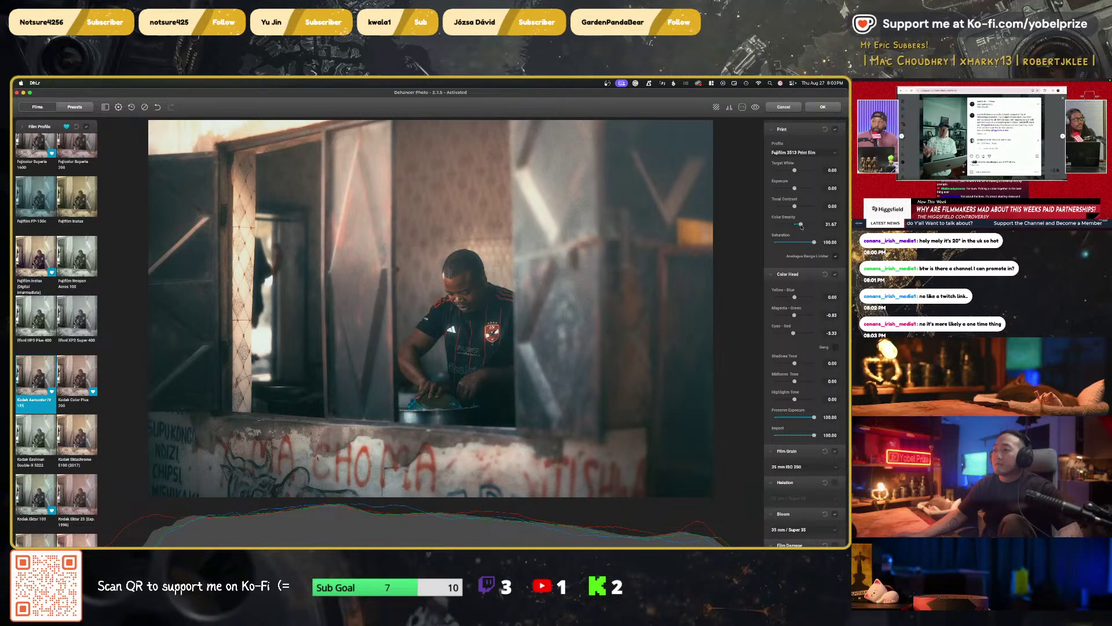
double_click(802, 227)
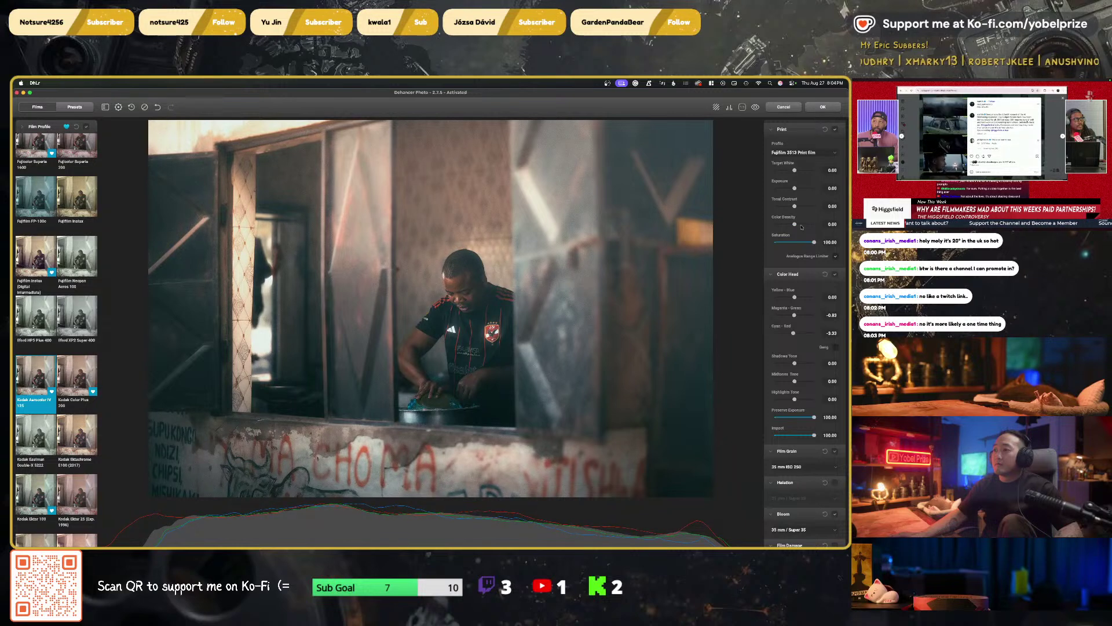
scroll(787, 377, "down", 3)
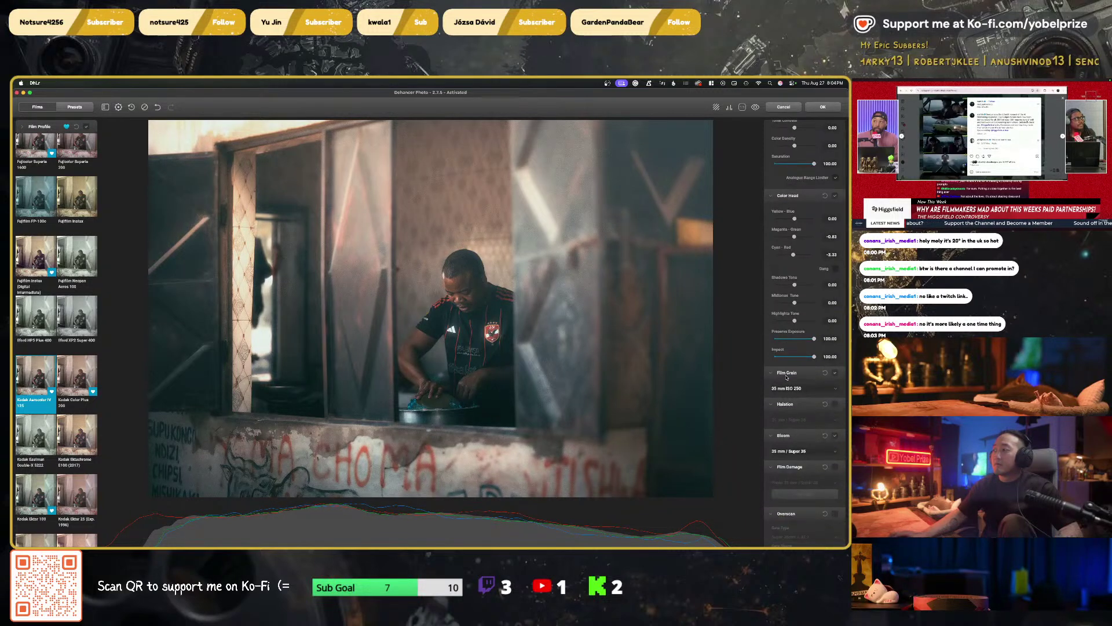
scroll(787, 377, "down", 3)
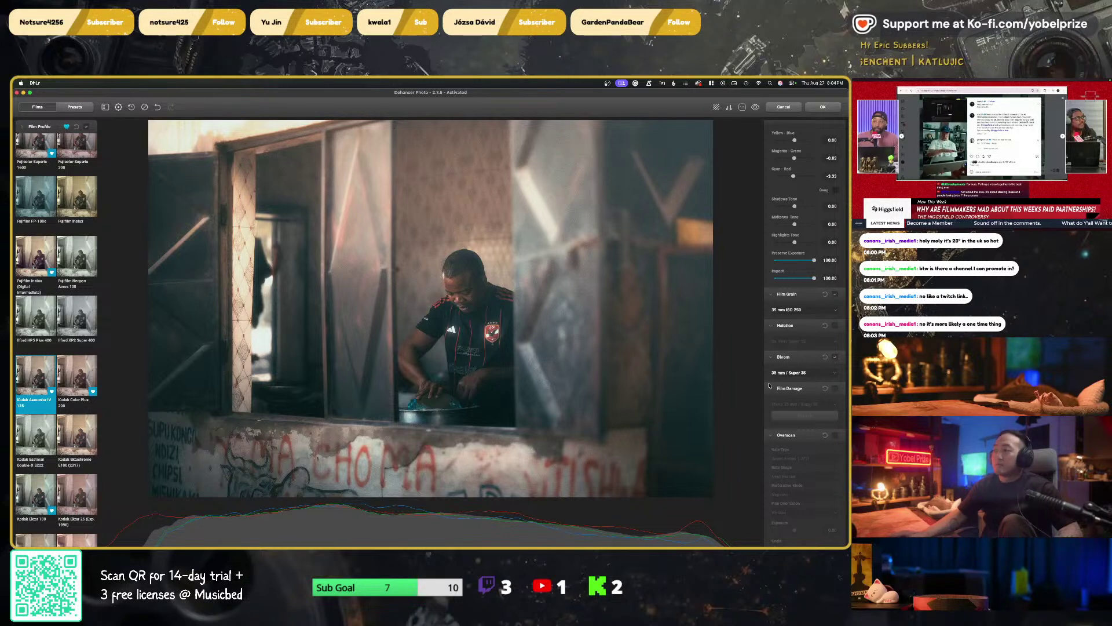
scroll(770, 385, "up", 3)
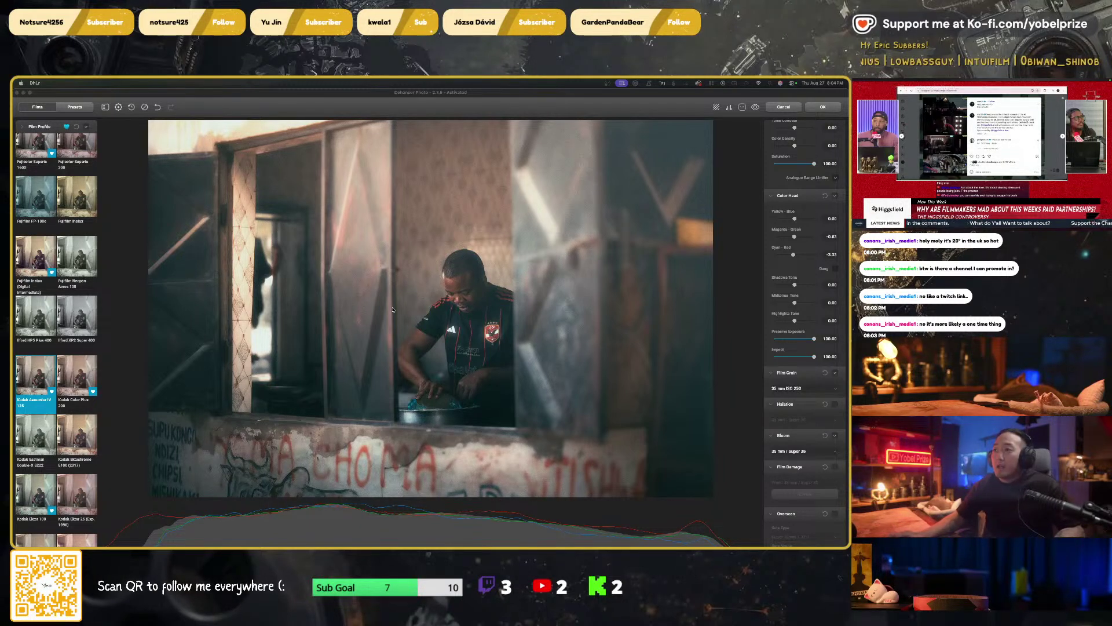
left_click(822, 109)
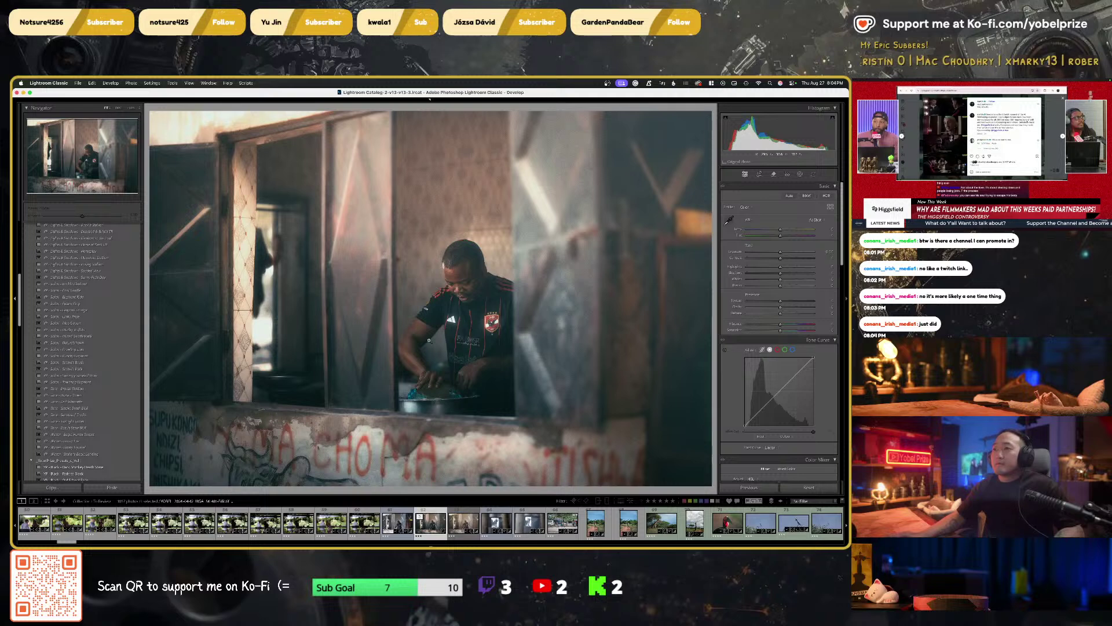
Crop the cook photo with a different aspect ratio preset, tightening and repositioning the frame around the cook and the window
key("r")
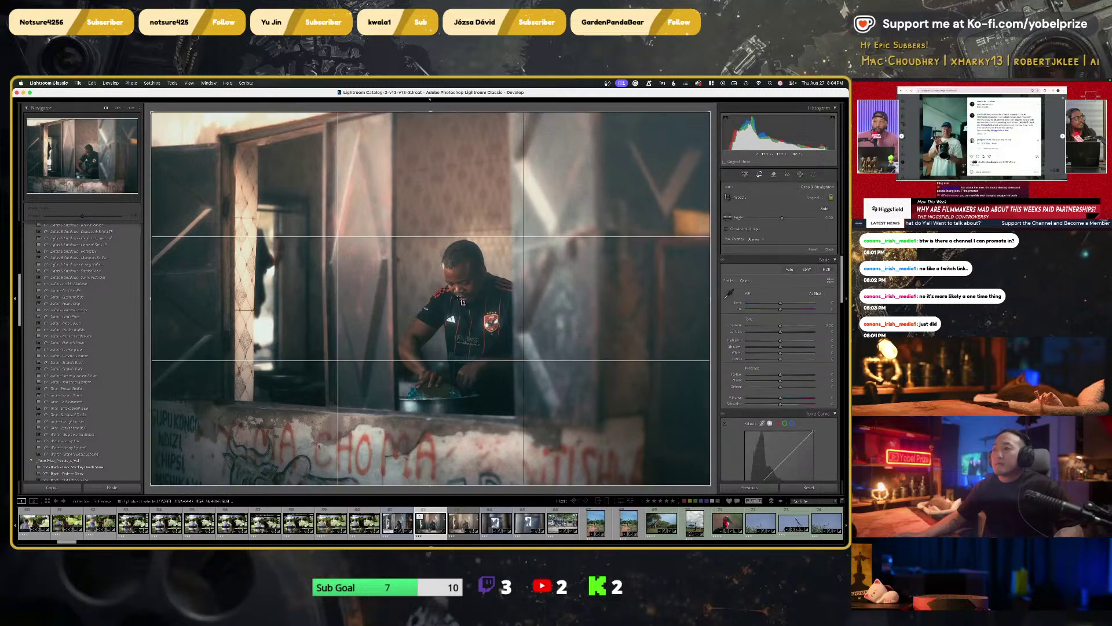
left_click(814, 197)
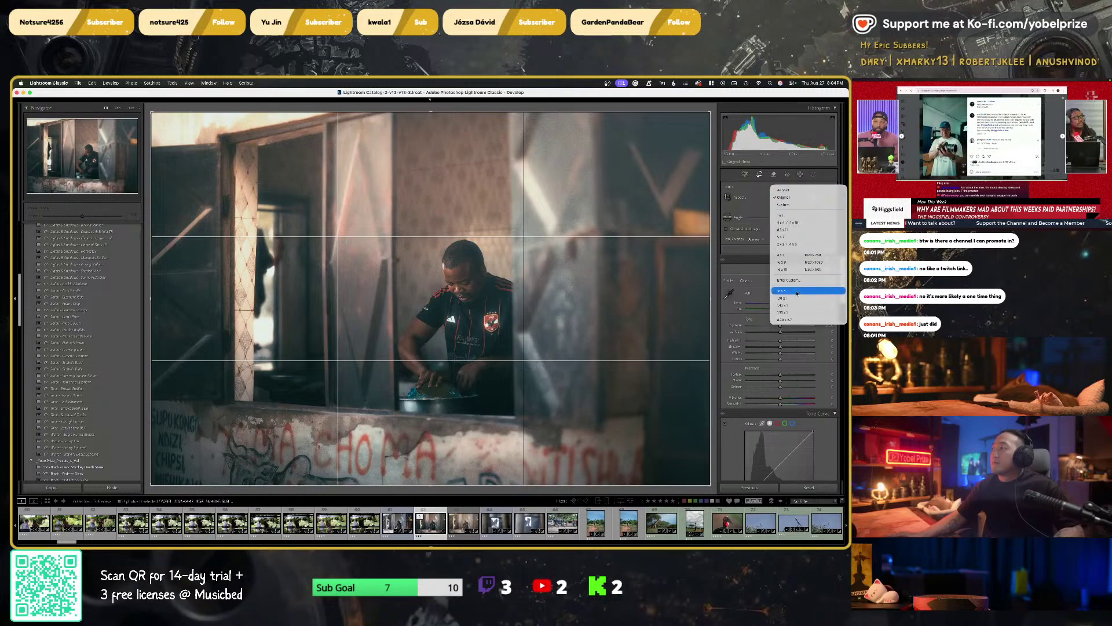
left_click(799, 306)
left_click_drag(521, 300, 615, 261)
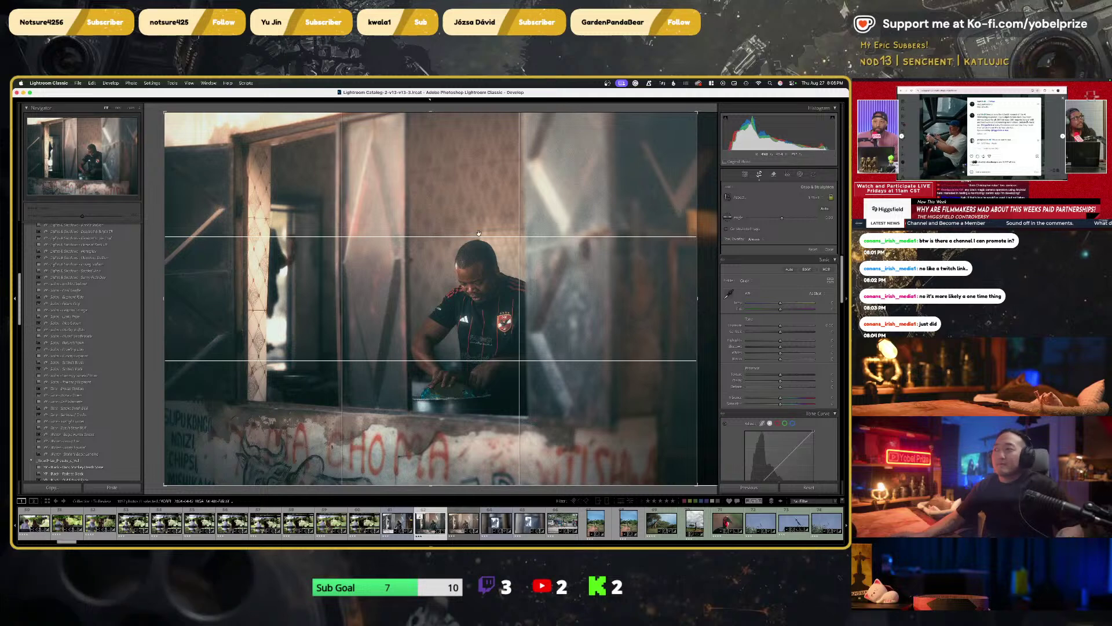
left_click_drag(696, 298, 645, 297)
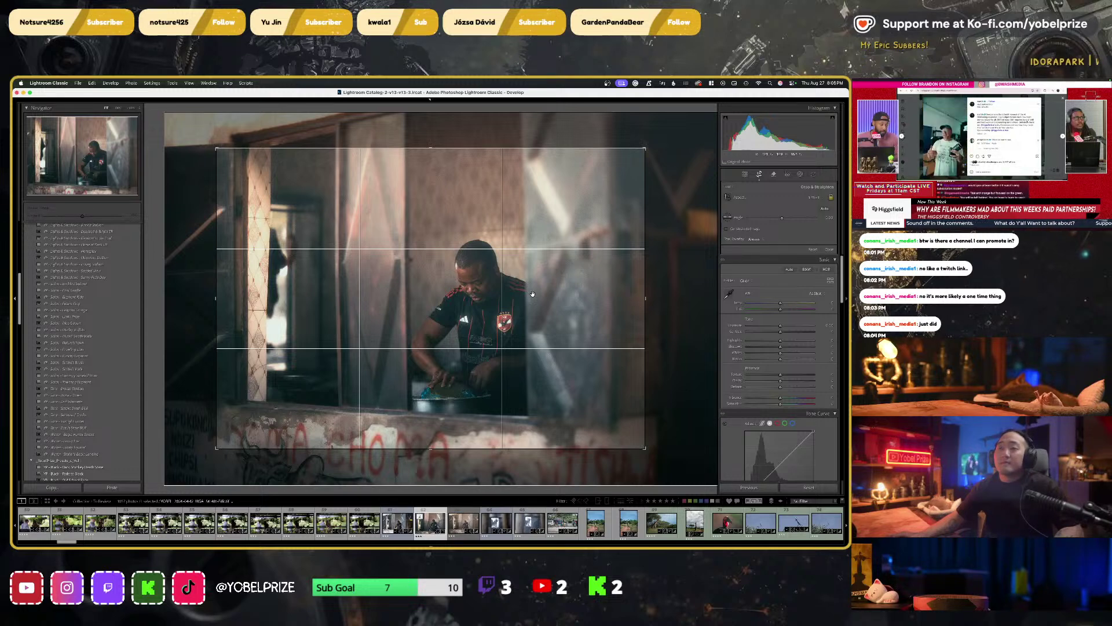
key("Return")
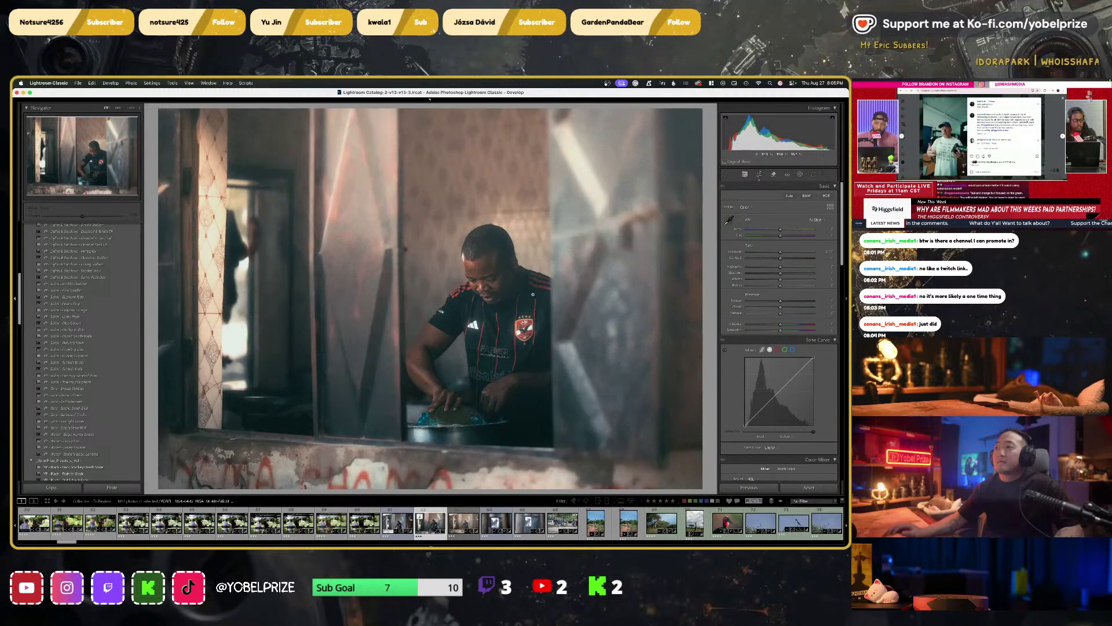
key("r")
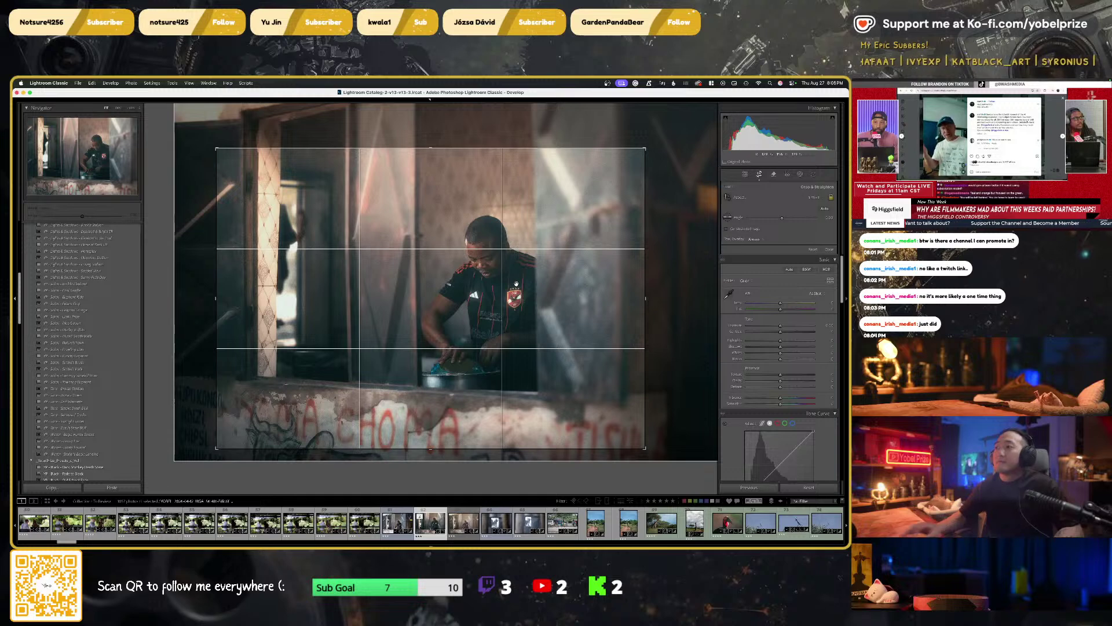
key("Return")
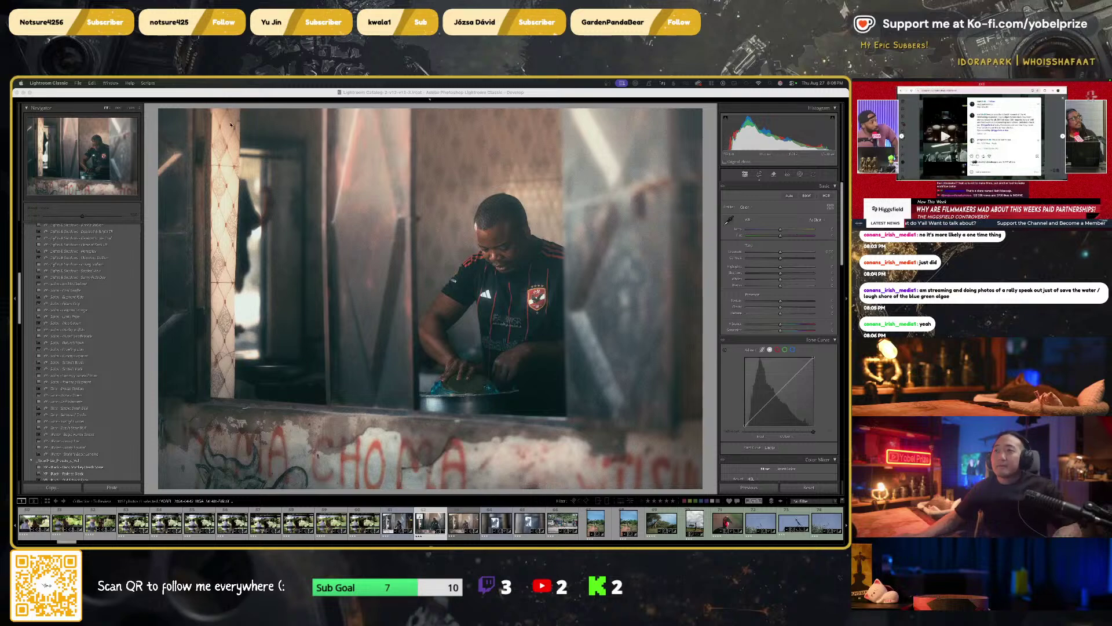
Check the cook up close, and add a diagonal linear gradient mask that fades from the photo's upper-left area toward the lower right
left_click(233, 91)
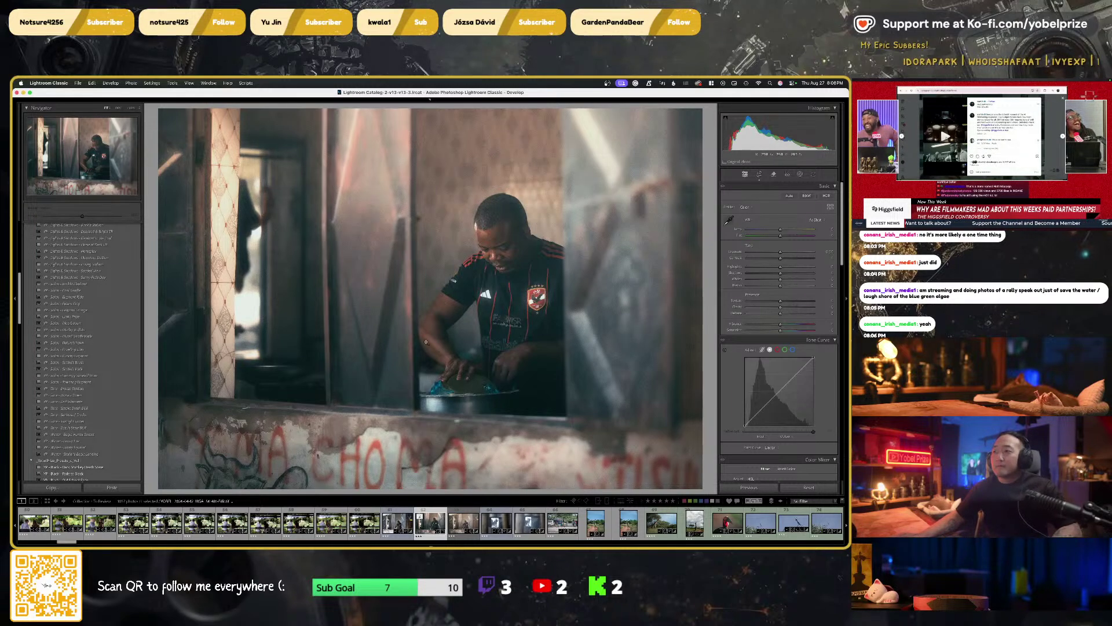
left_click(465, 334)
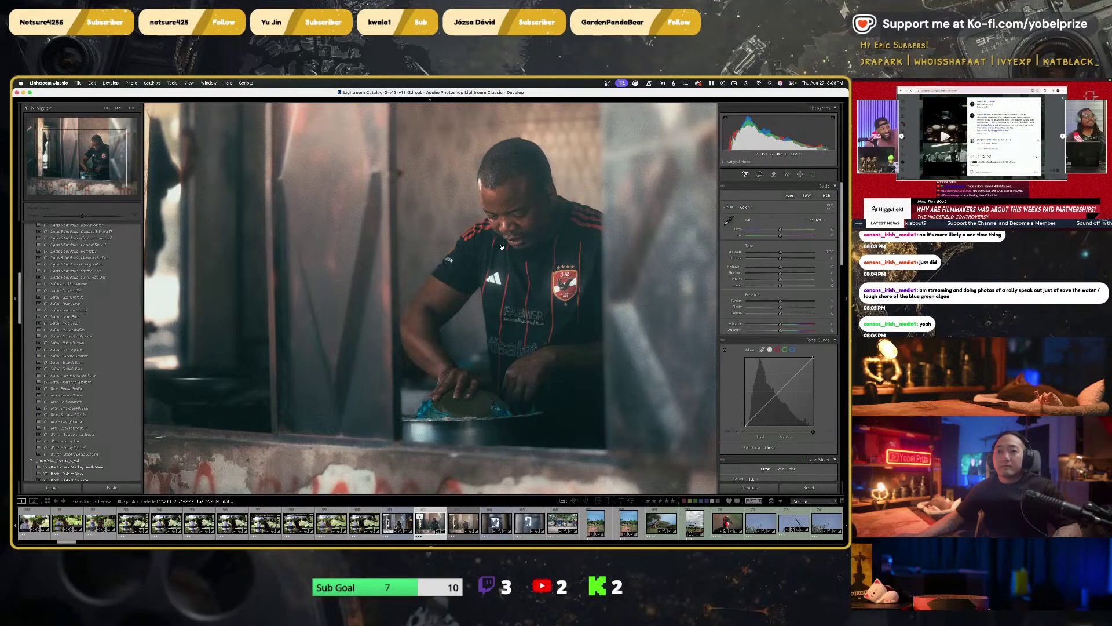
left_click(493, 313)
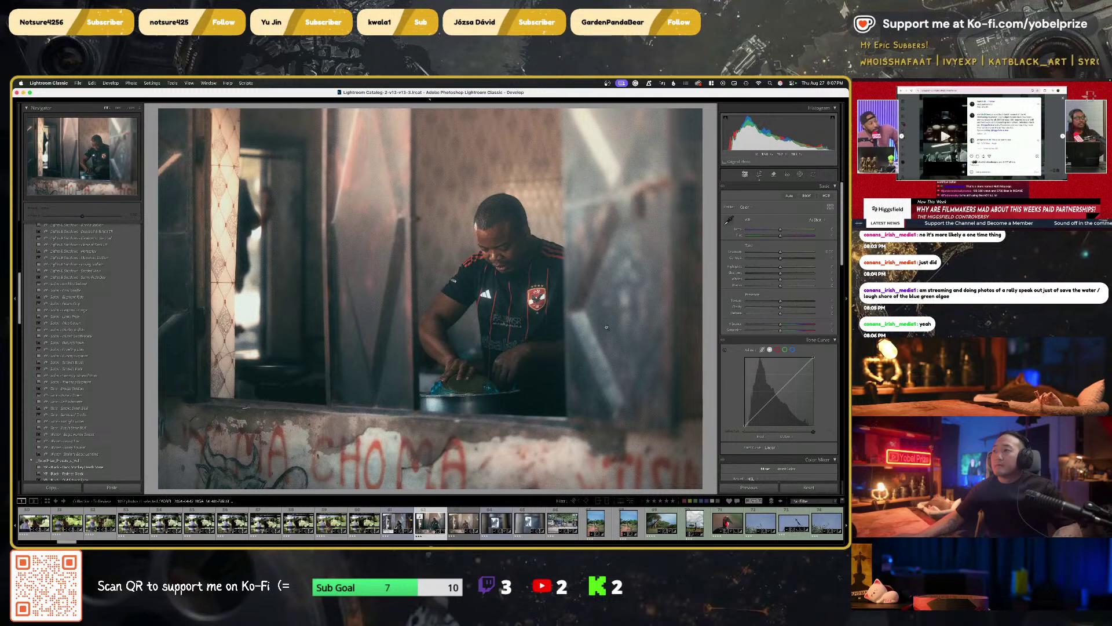
left_click(800, 174)
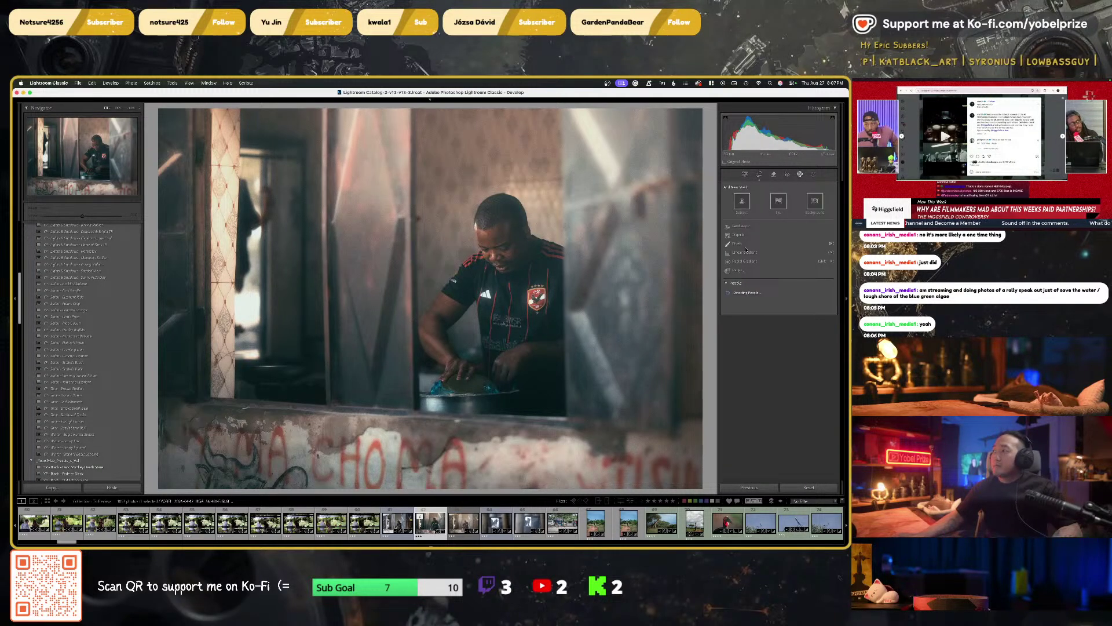
left_click(744, 252)
left_click_drag(276, 161, 302, 205)
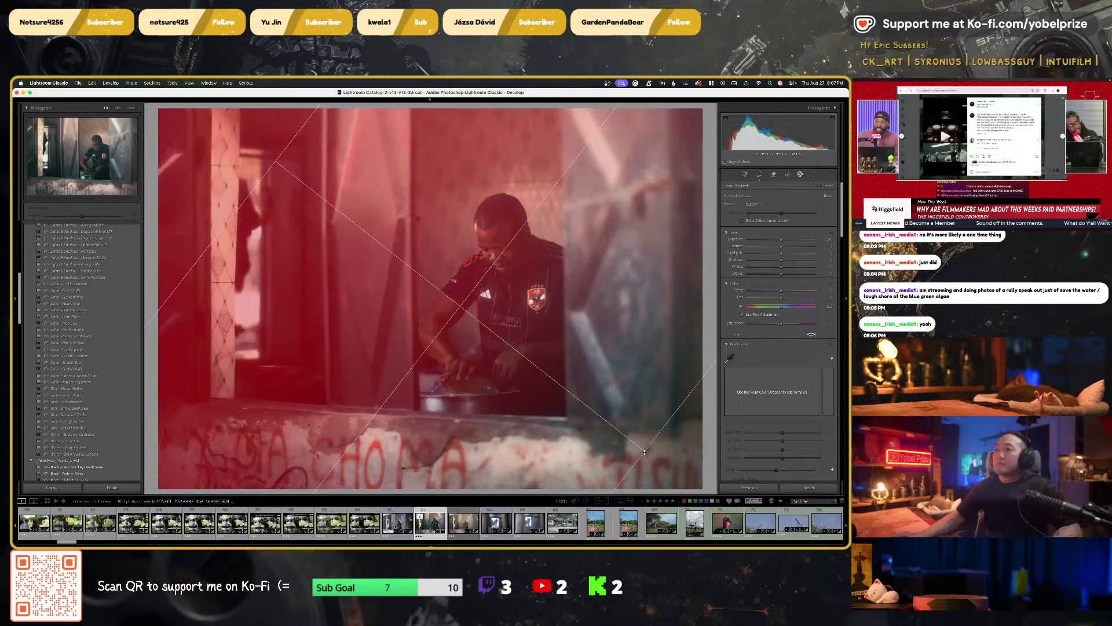
key("super+minus")
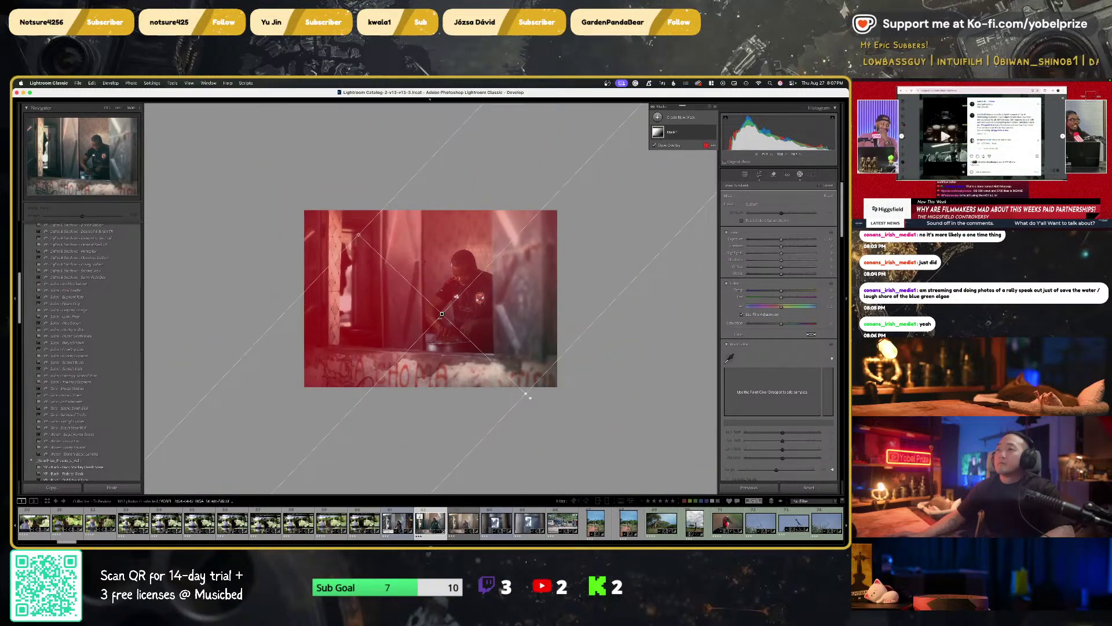
left_click_drag(442, 314, 557, 435)
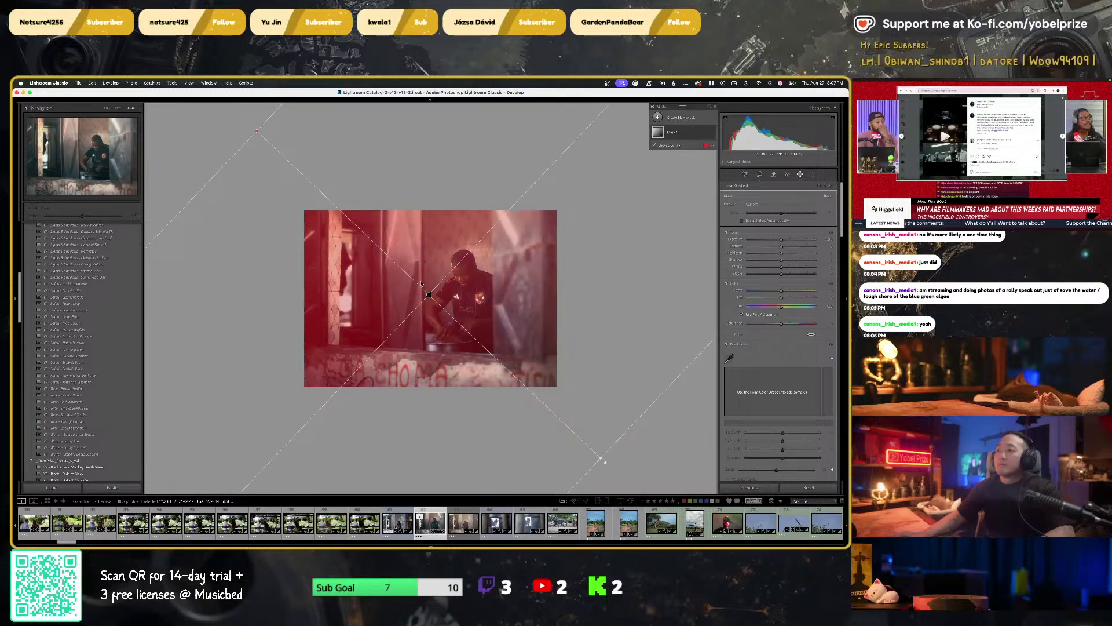
left_click_drag(430, 294, 376, 233)
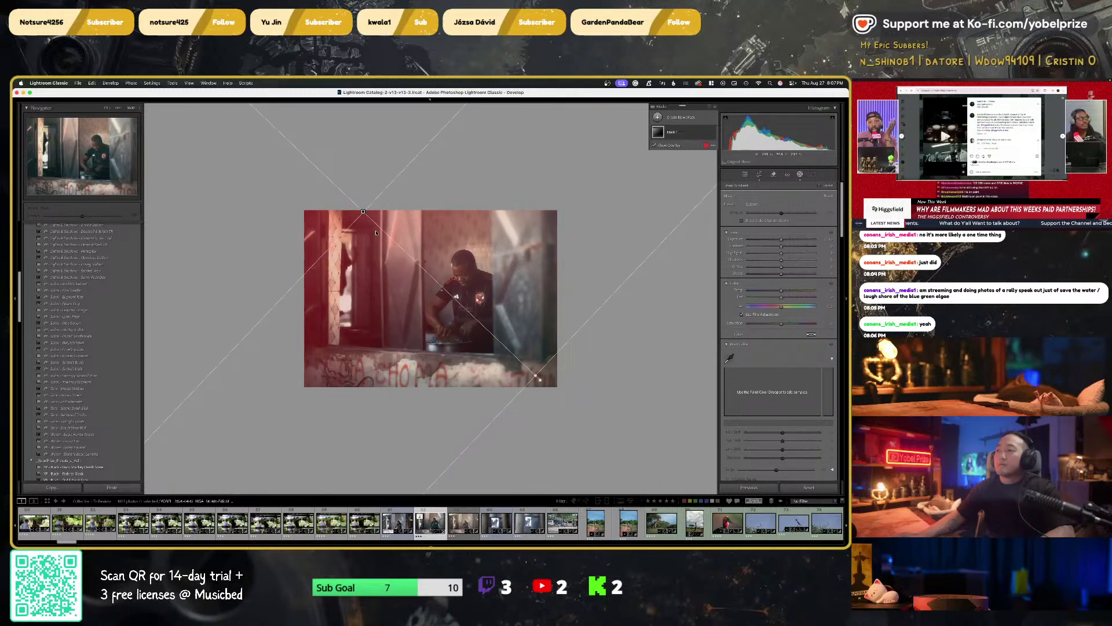
left_click_drag(538, 378, 380, 227)
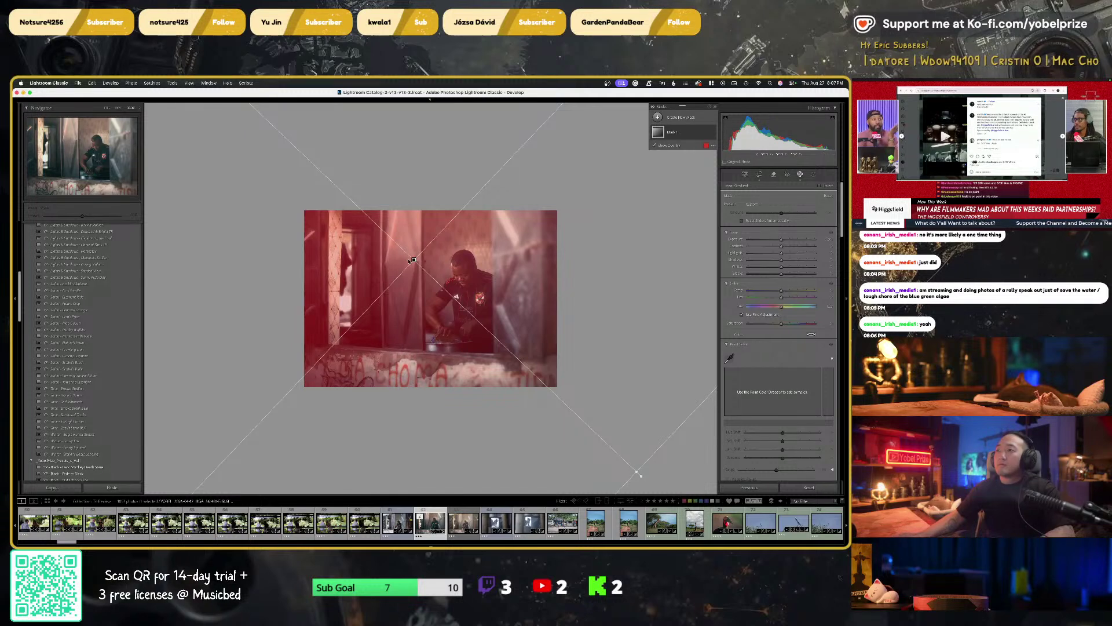
Set the gradient mask's Contrast to its minimum and its Blacks to the maximum
left_click_drag(781, 246, 673, 241)
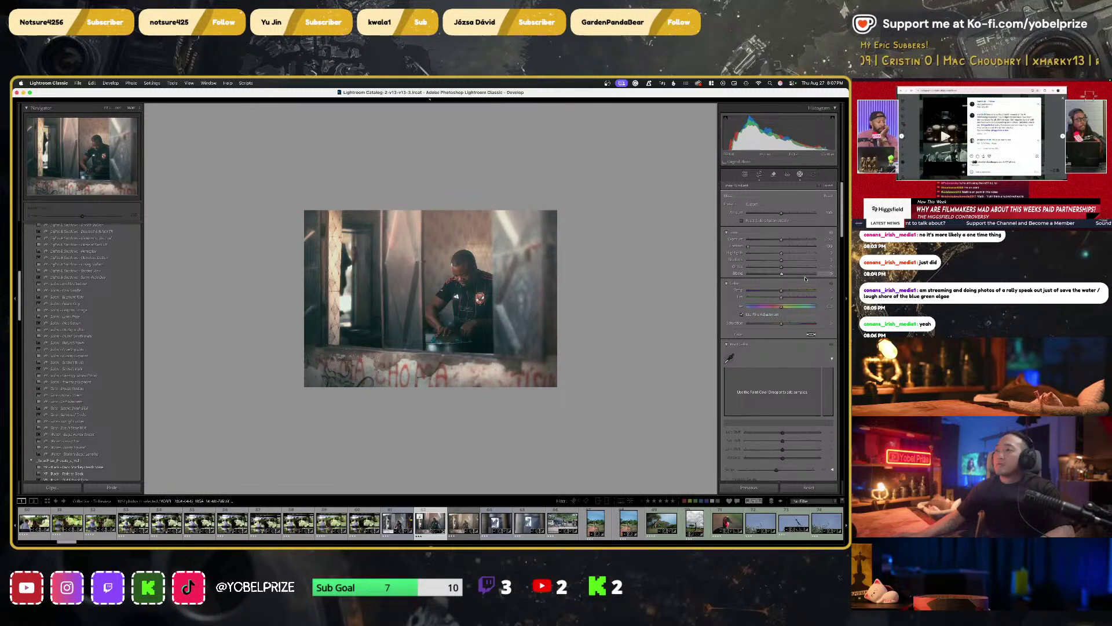
left_click_drag(781, 273, 815, 273)
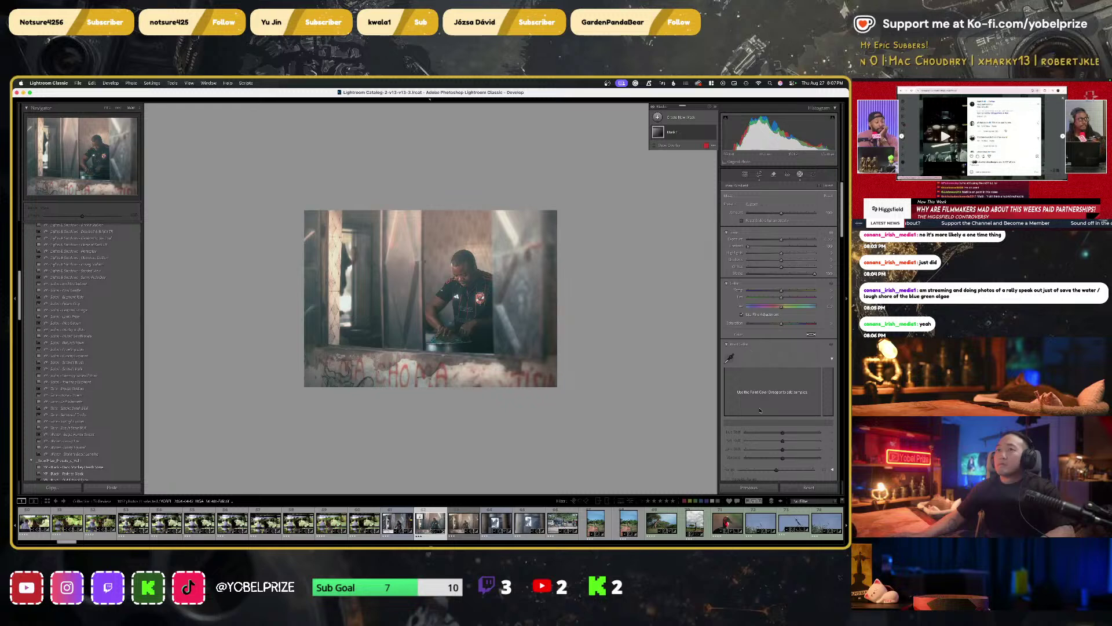
Try the gradient mask's Dehaze at its minimum, and undo it
scroll(780, 406, "down", 5)
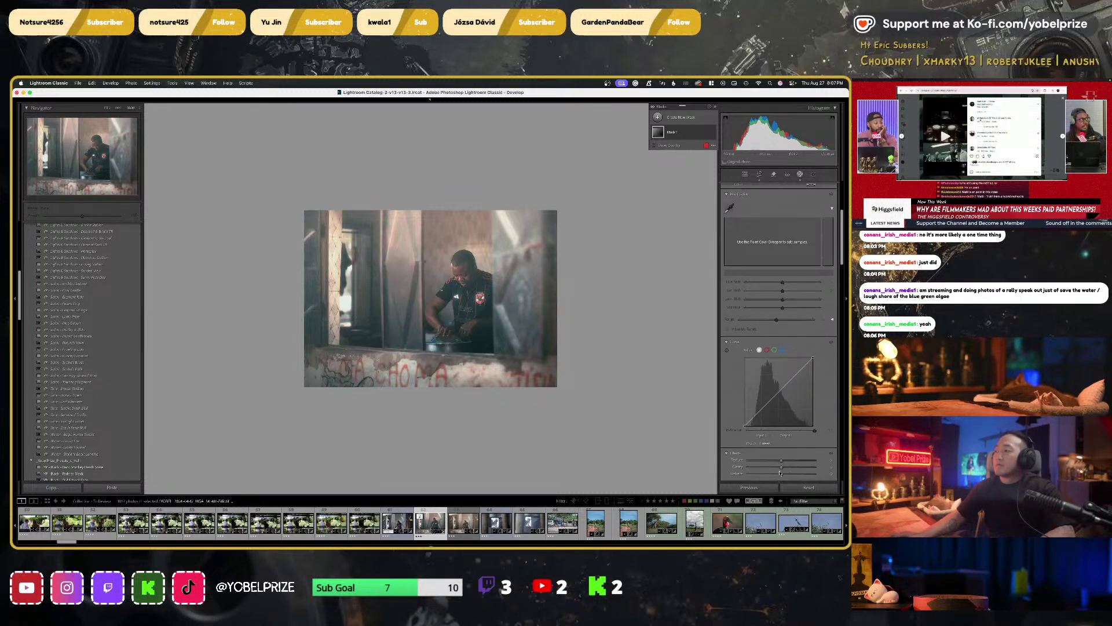
left_click_drag(779, 473, 691, 473)
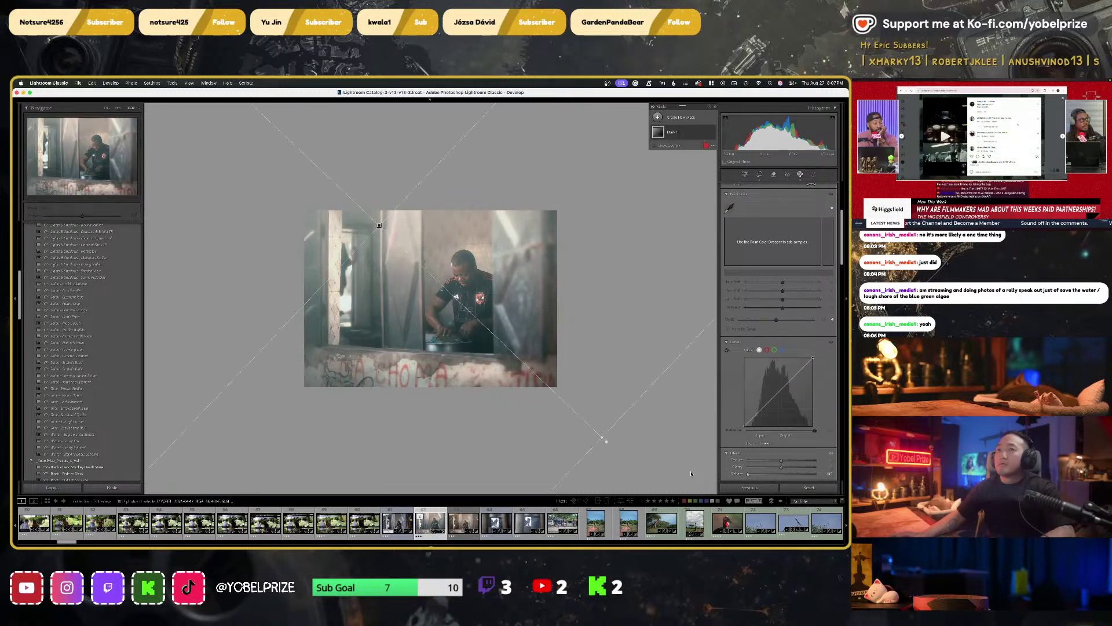
key("super+z")
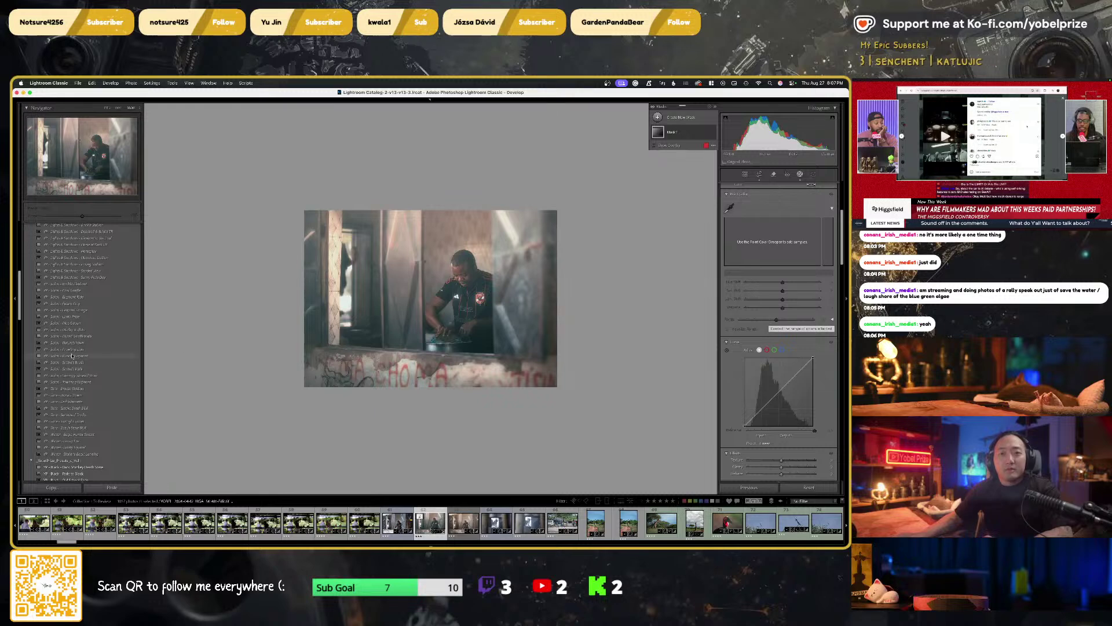
Raise the gradient mask's Highlights and reset its Exposure to the default
left_click(1035, 146)
left_click(1035, 146)
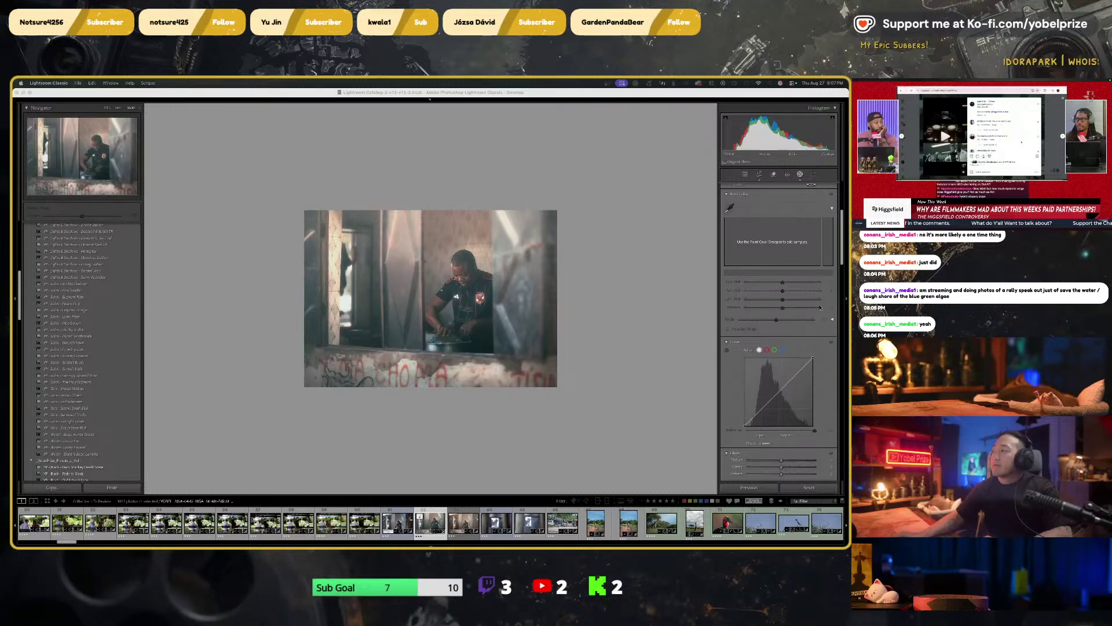
key("m")
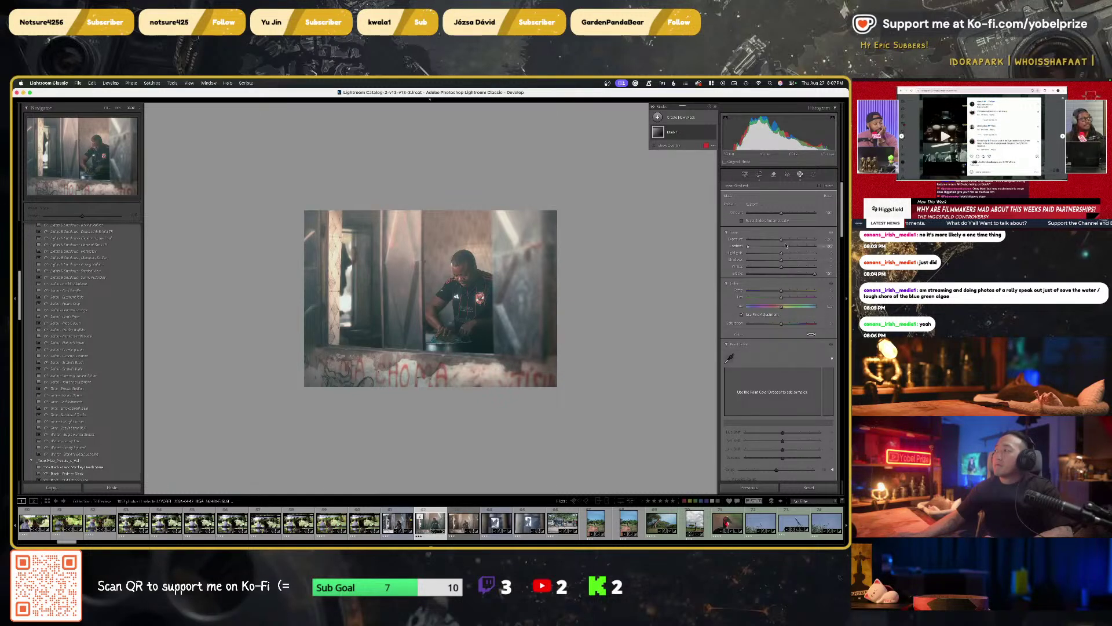
left_click_drag(782, 241, 801, 255)
double_click(785, 242)
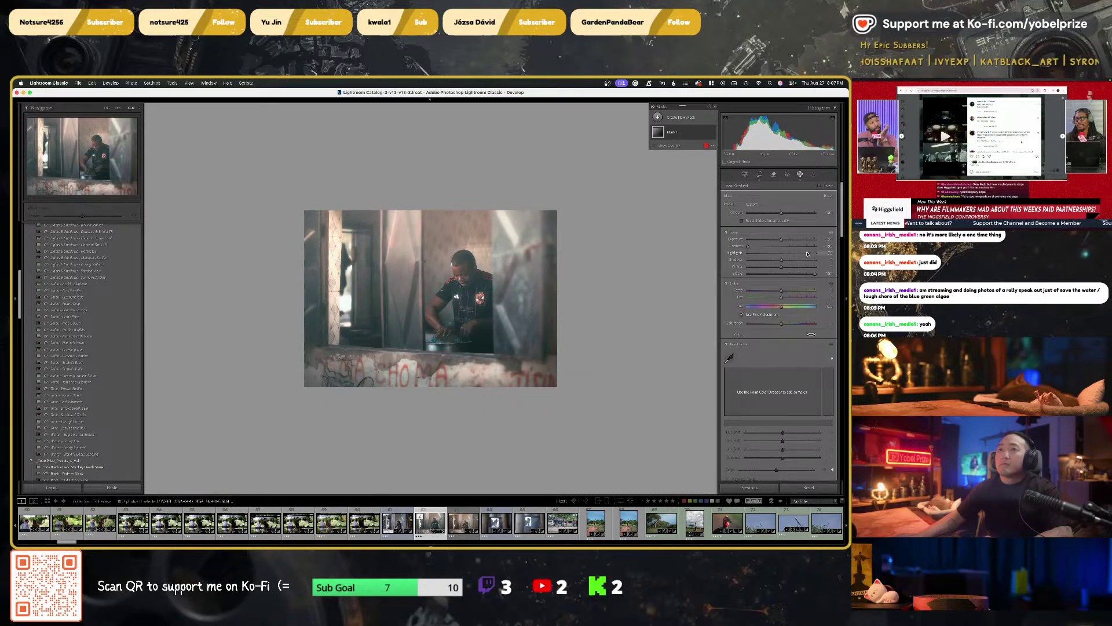
Add a second linear gradient mask over the photo's lower-right corner and lower its Exposure
left_click(675, 117)
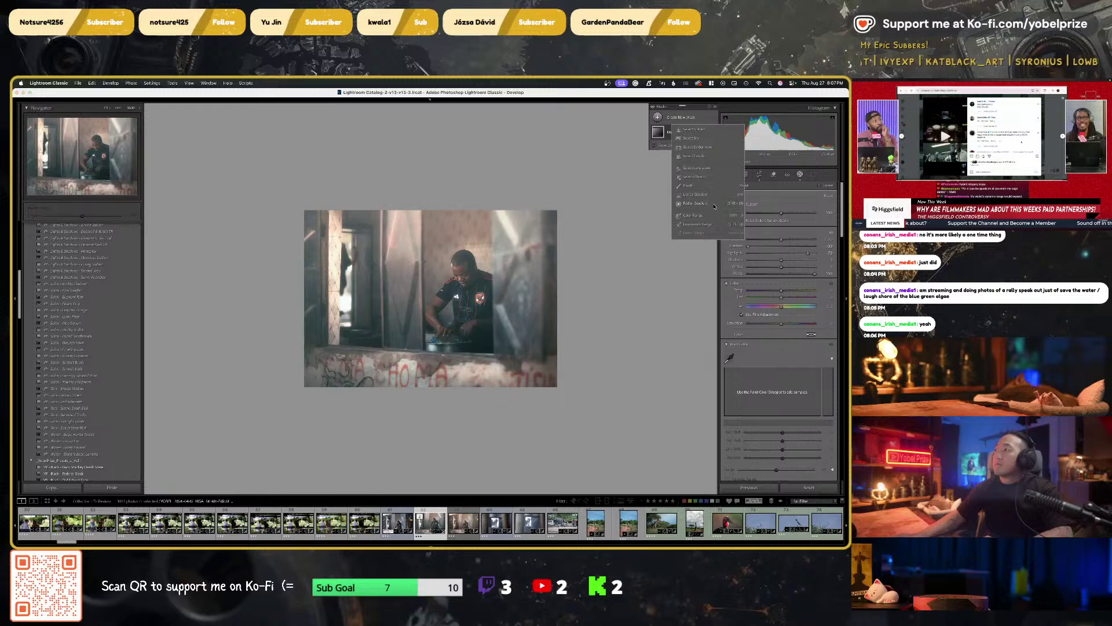
left_click(710, 195)
left_click_drag(484, 313, 286, 212)
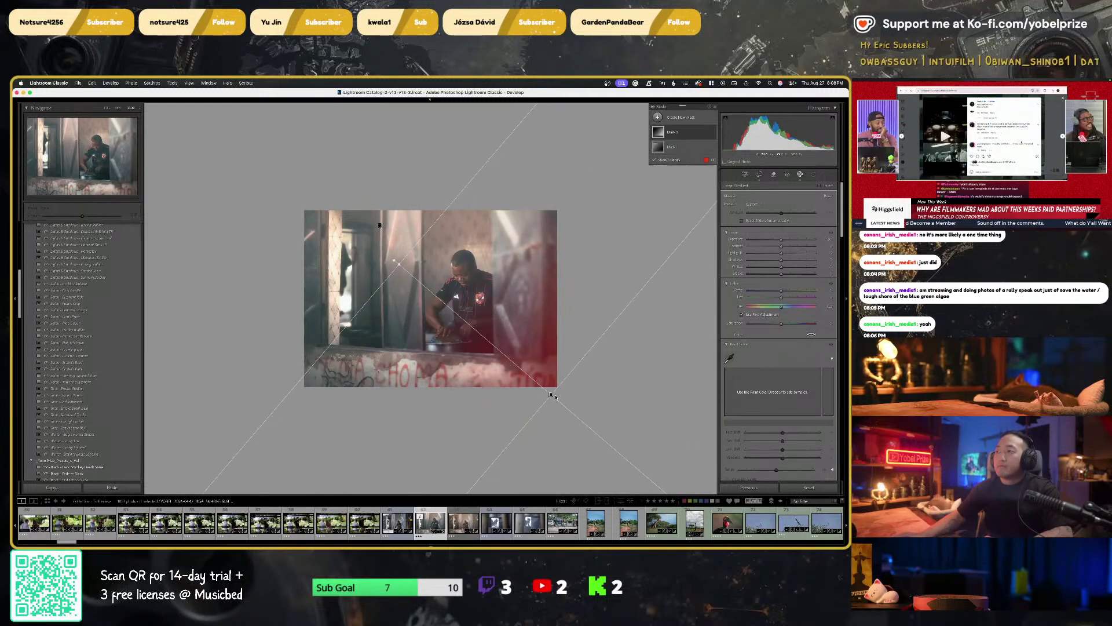
left_click_drag(780, 239, 760, 241)
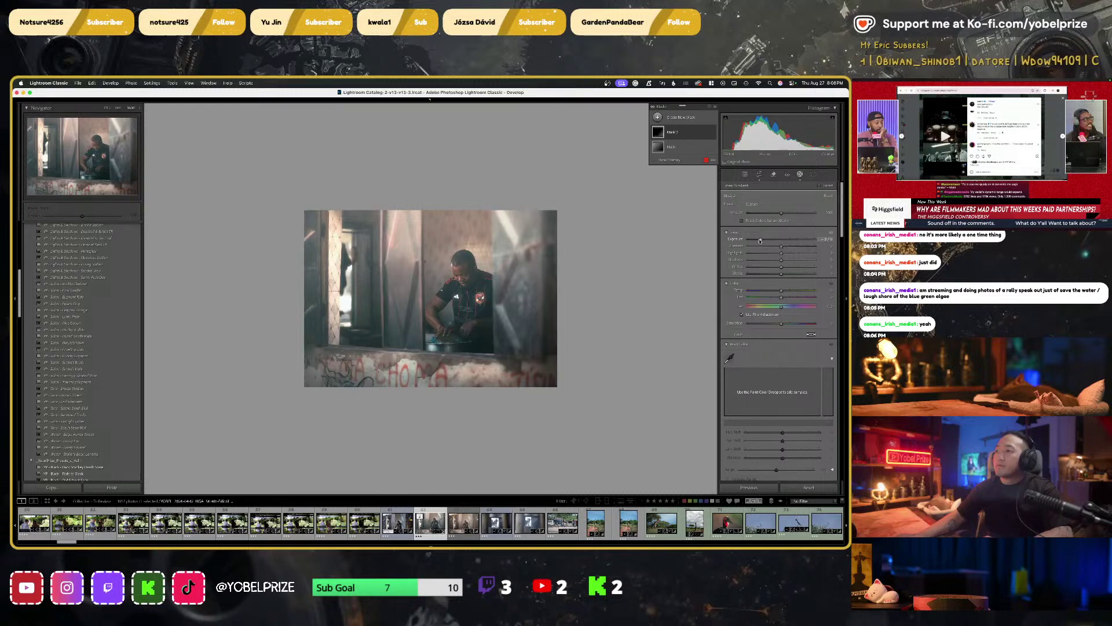
Add a third linear gradient mask rising from the photo's lower-left edge over the painted wall, and adjust its extent
left_click(694, 120)
left_click(706, 198)
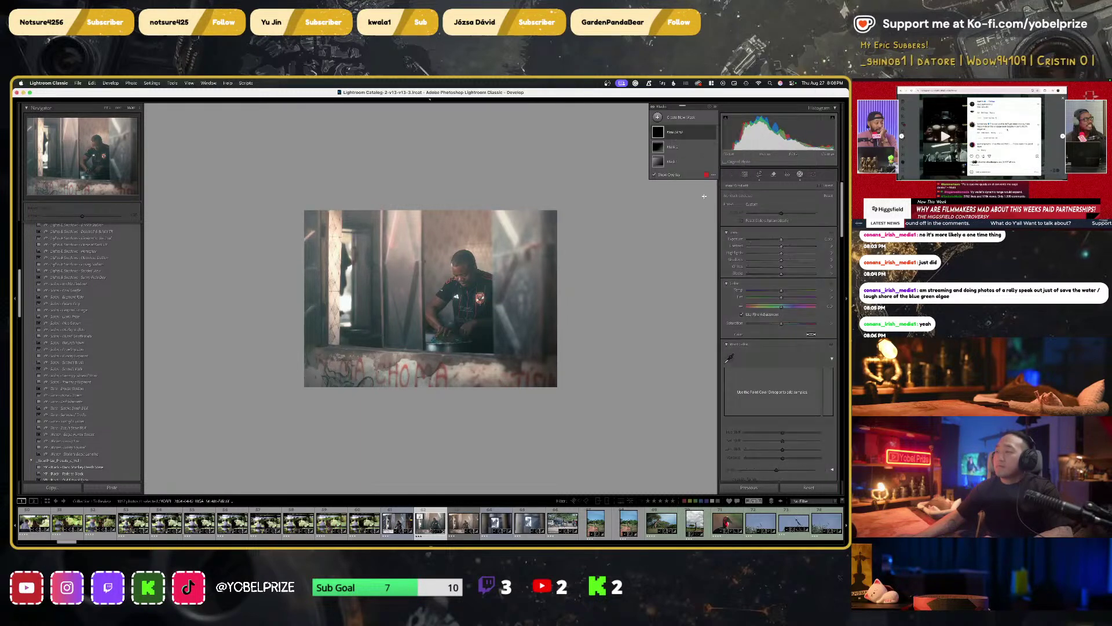
left_click_drag(376, 330, 449, 197)
left_click_drag(339, 401, 344, 404)
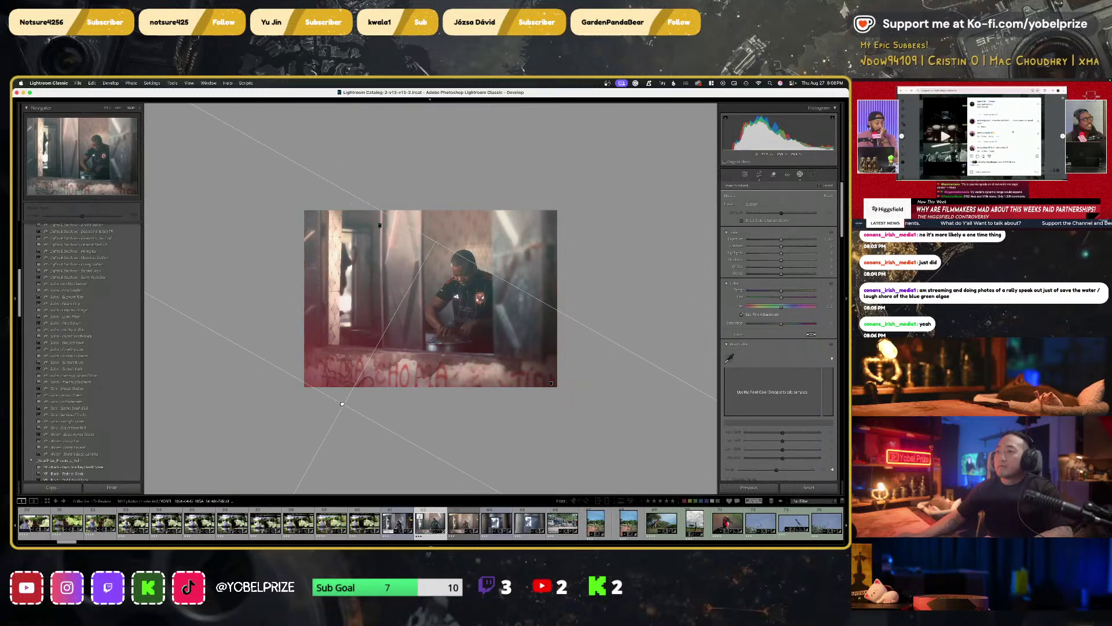
Lower the third gradient's Exposure, and add a fourth linear gradient mask from the photo's upper-right corner with its Exposure lowered
left_click_drag(776, 242, 768, 242)
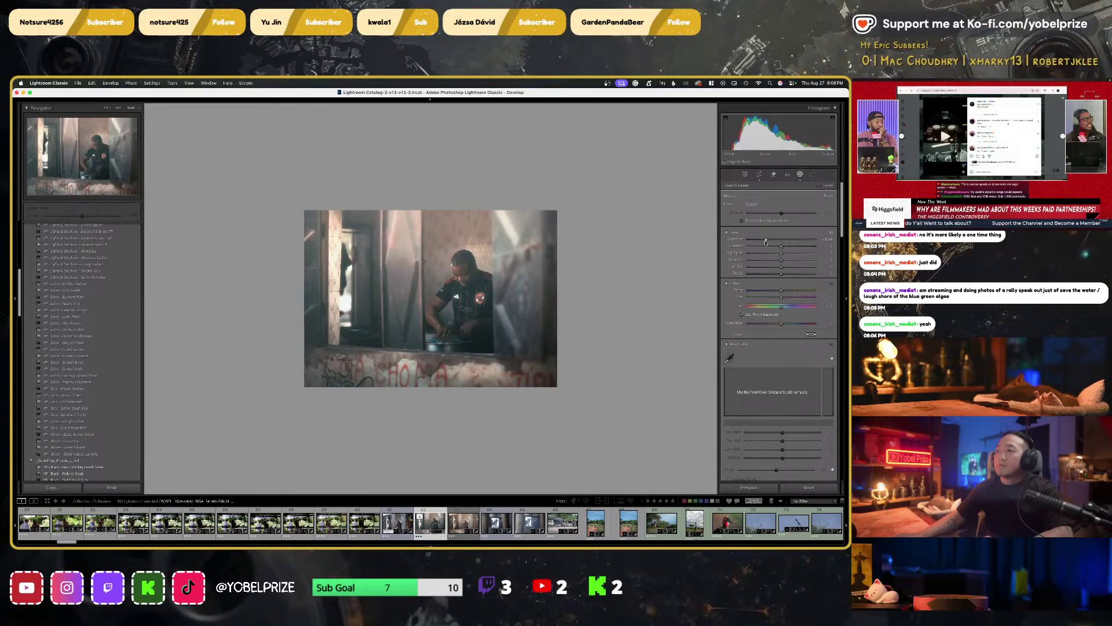
left_click(657, 117)
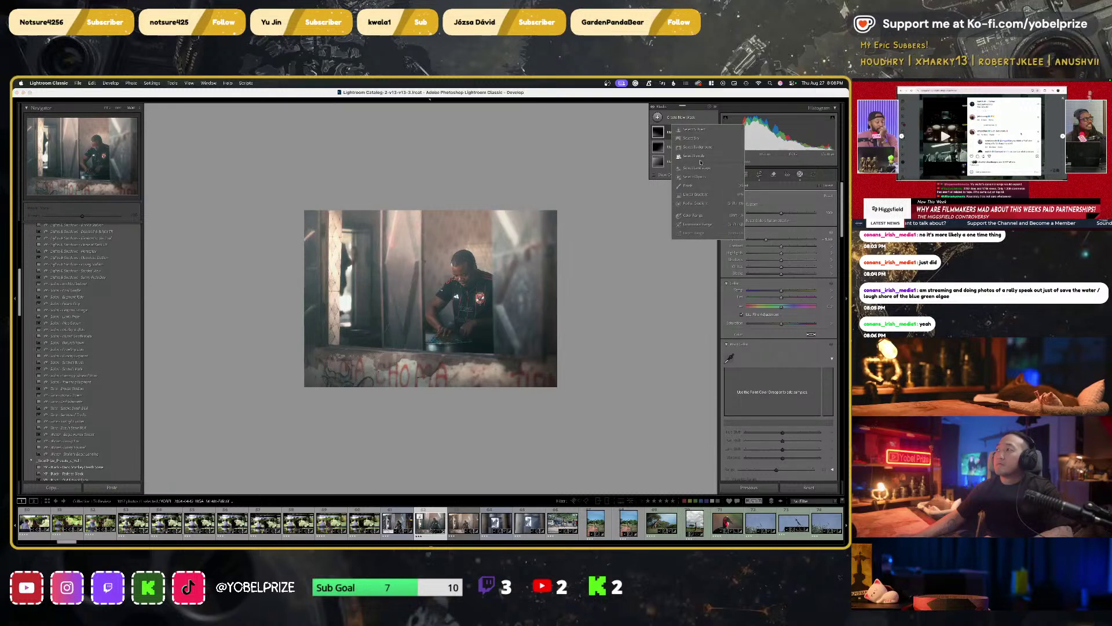
left_click(695, 194)
left_click_drag(591, 222, 497, 284)
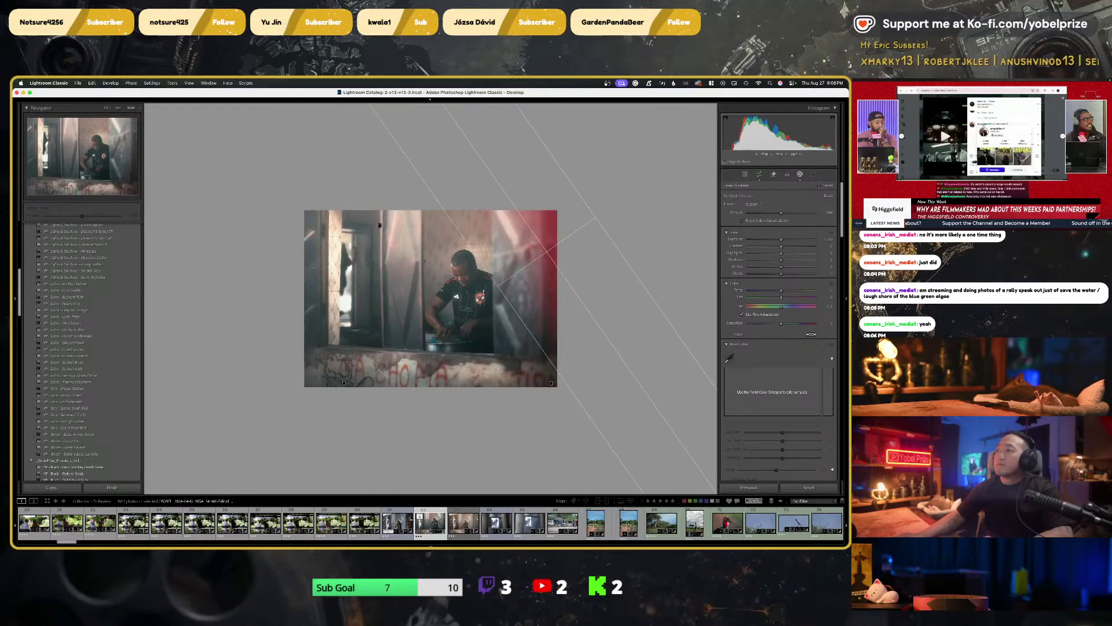
left_click_drag(595, 217, 397, 350)
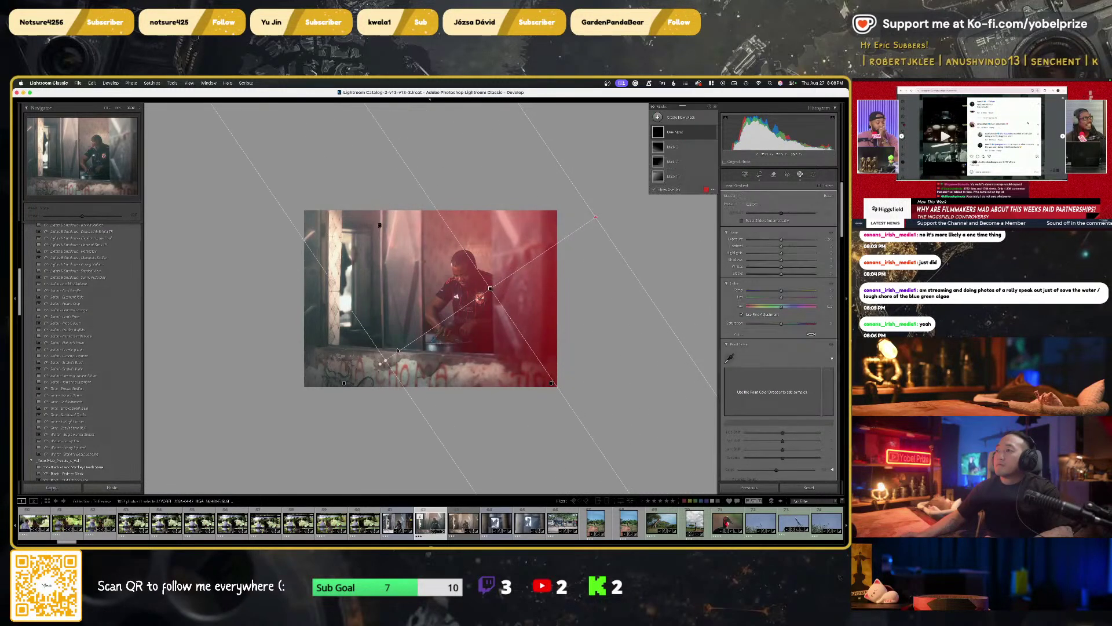
left_click_drag(490, 288, 546, 242)
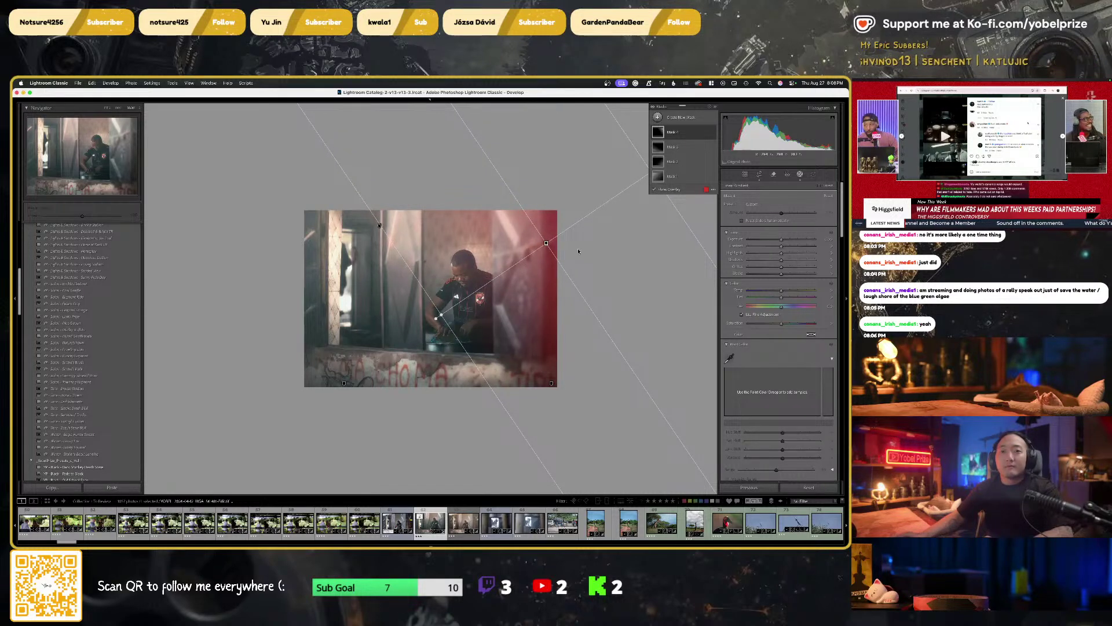
left_click_drag(781, 239, 766, 241)
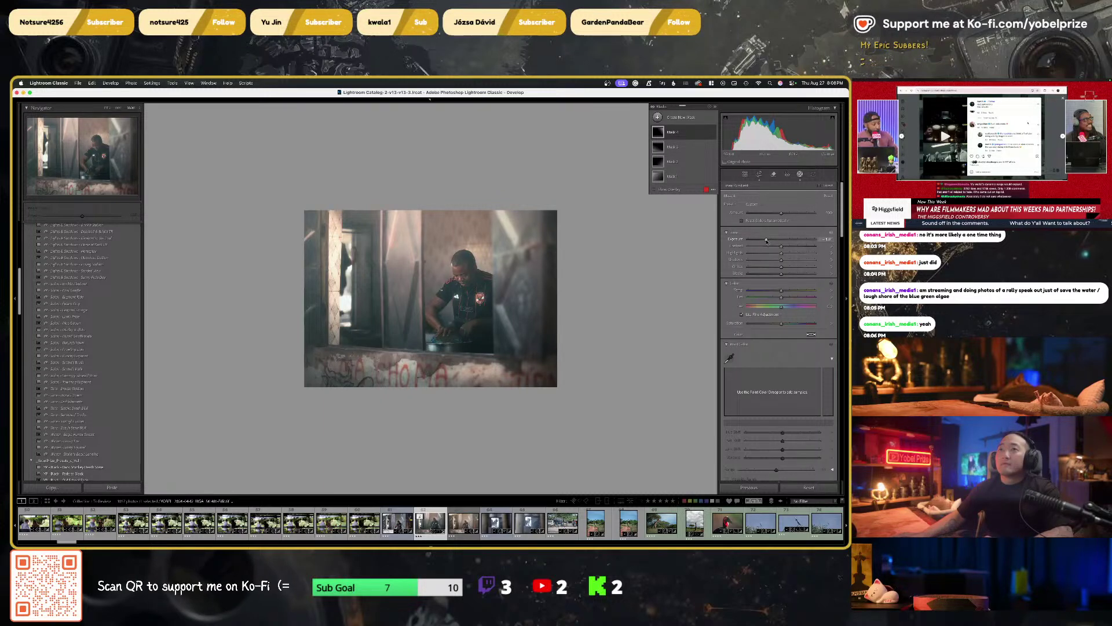
Finish masking, give the window photo the Green label and return to the library grid
key("shift+w")
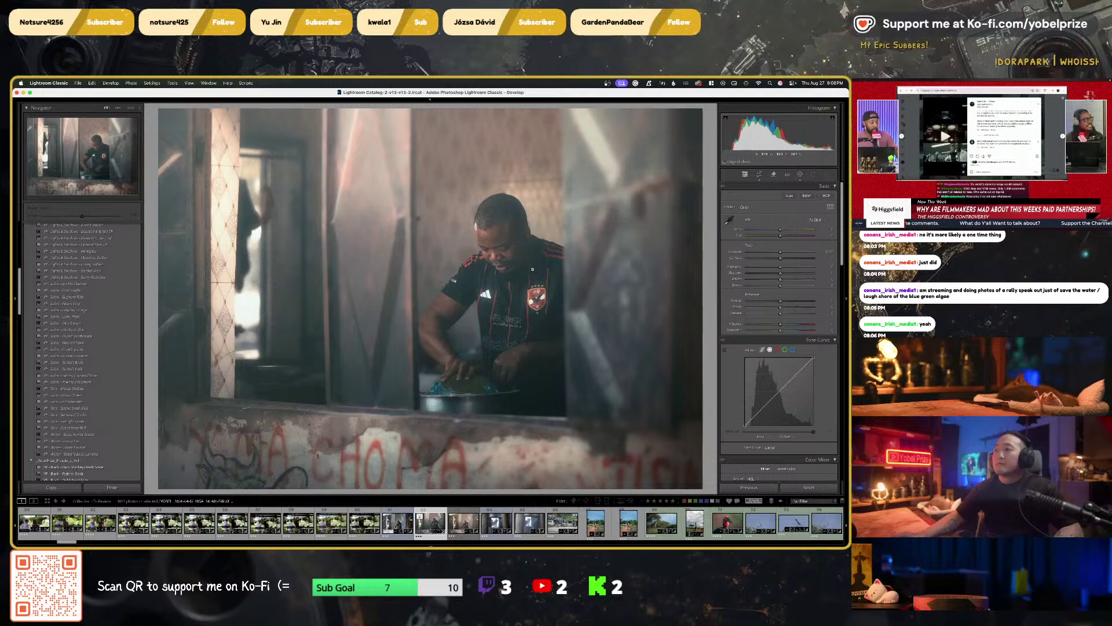
key("8")
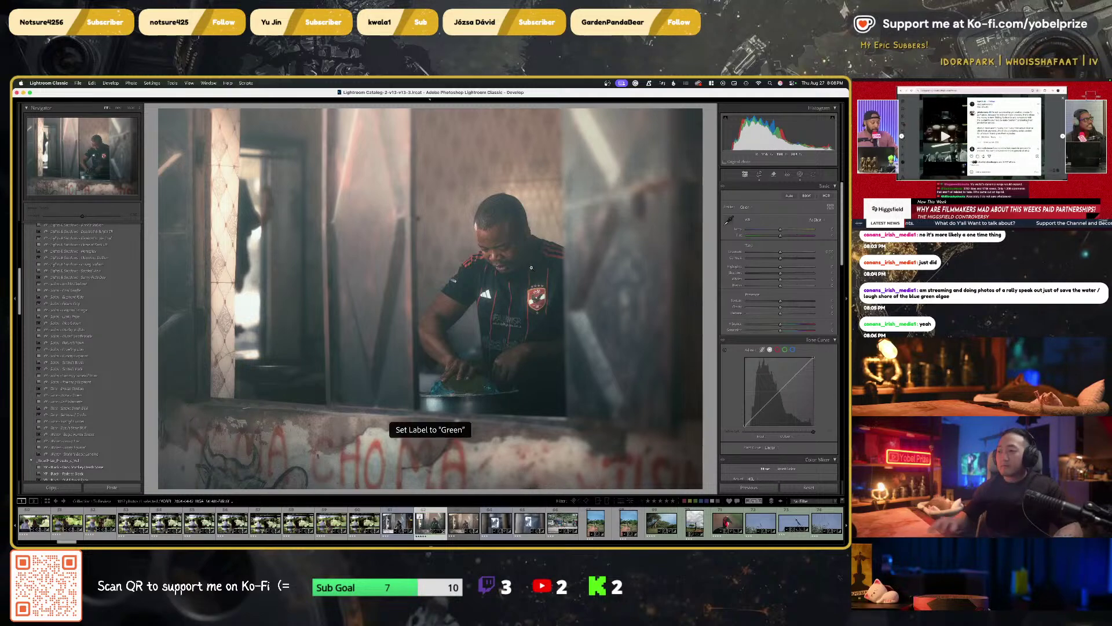
key("g")
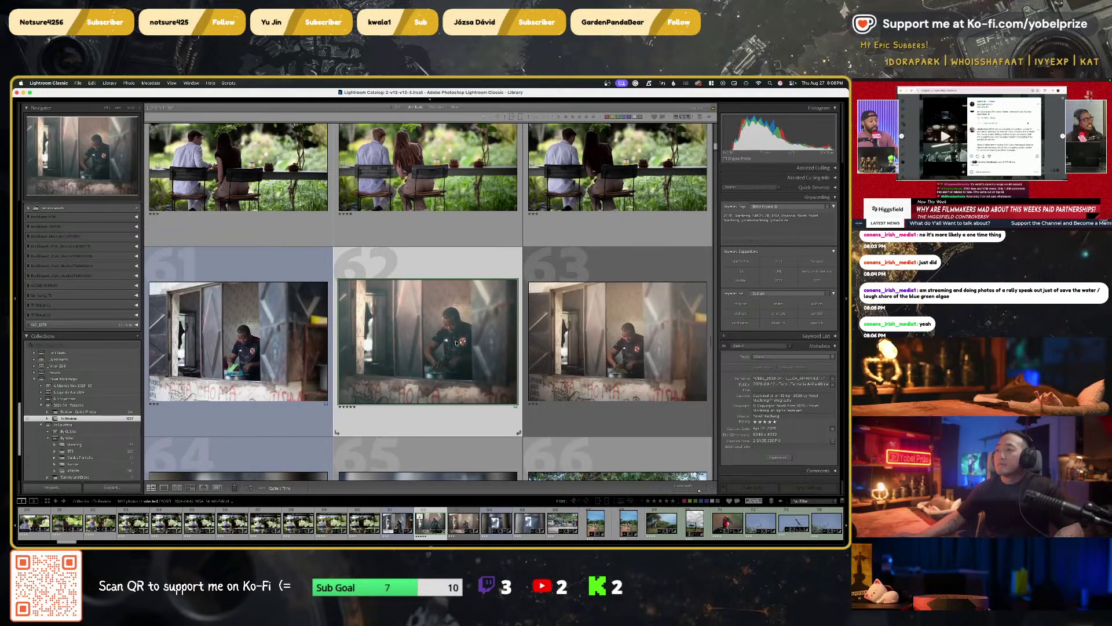
scroll(456, 343, "down", 2)
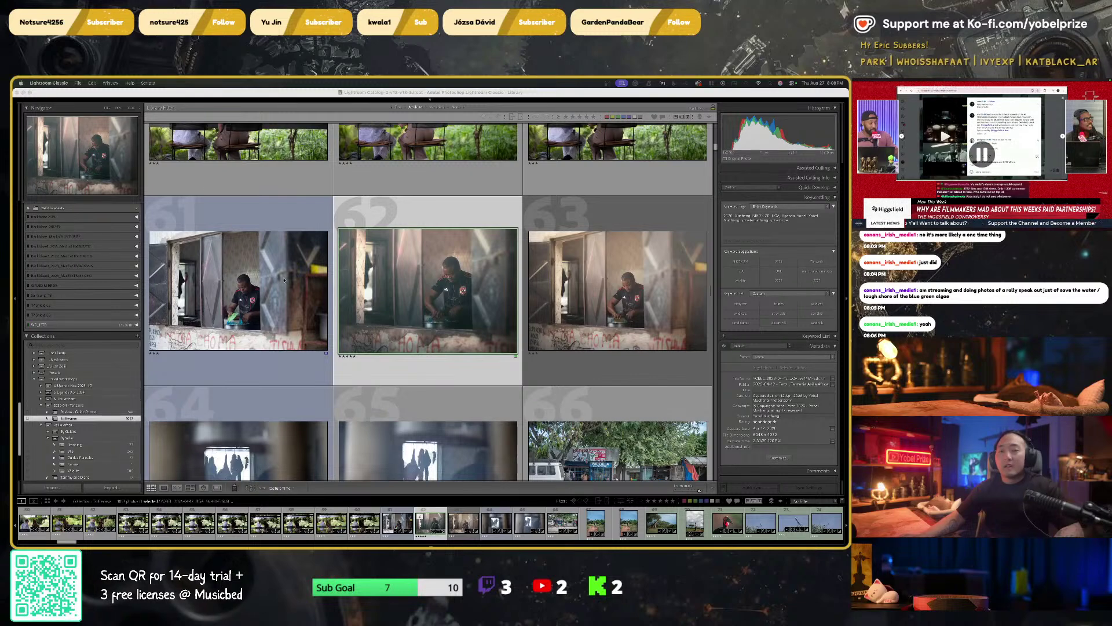
Reopen the window photo in Develop, check its crop, and create a virtual copy of the photo
key("d")
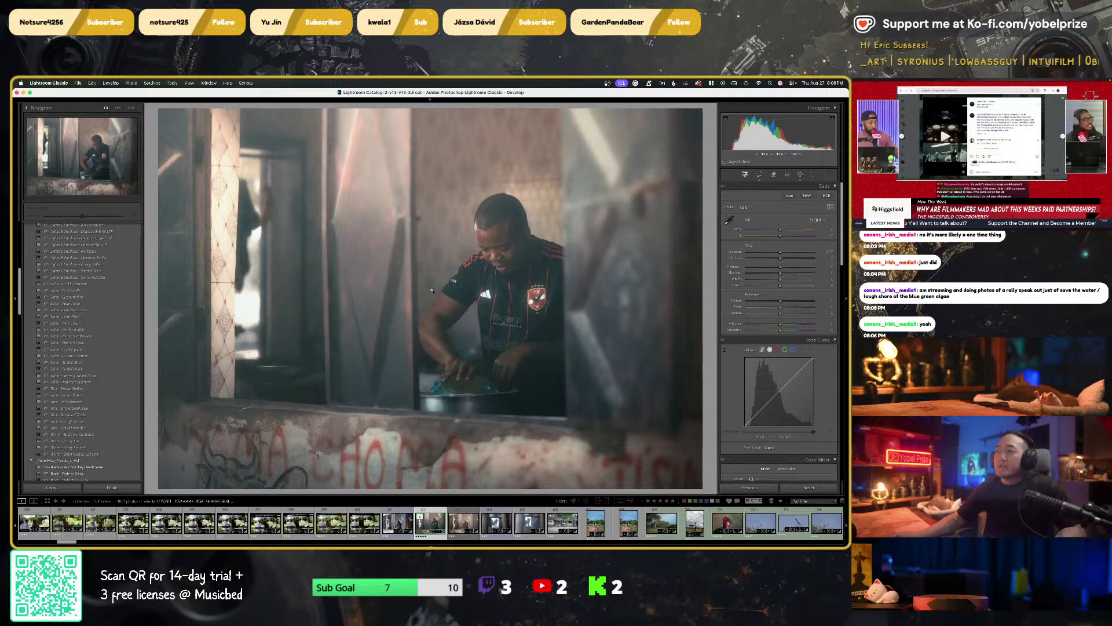
key("r")
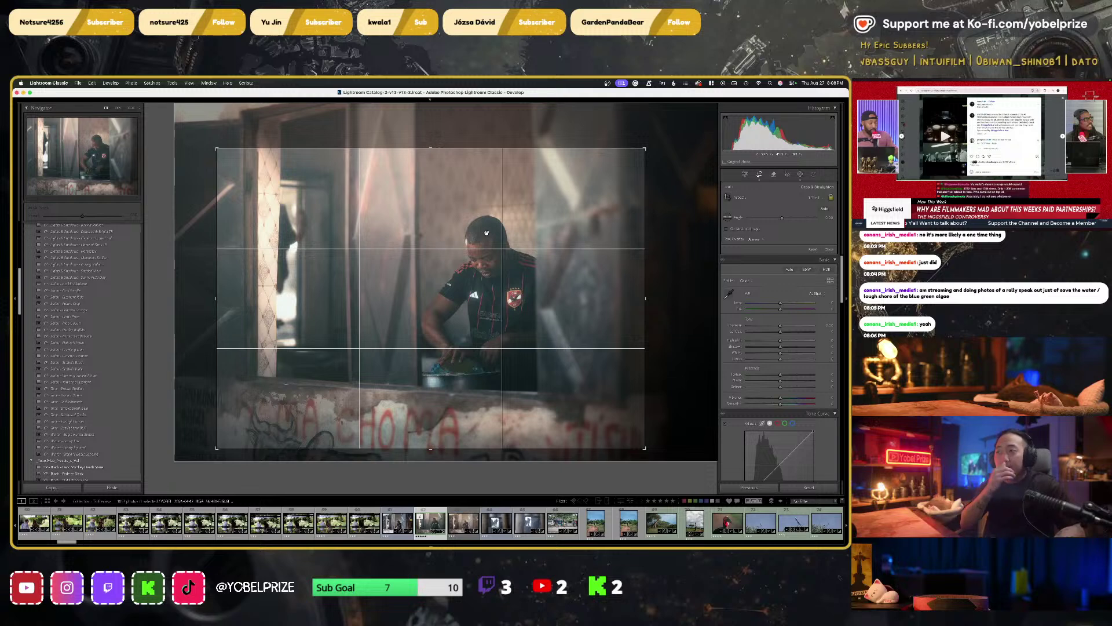
key("Return")
key("super+apostrophe")
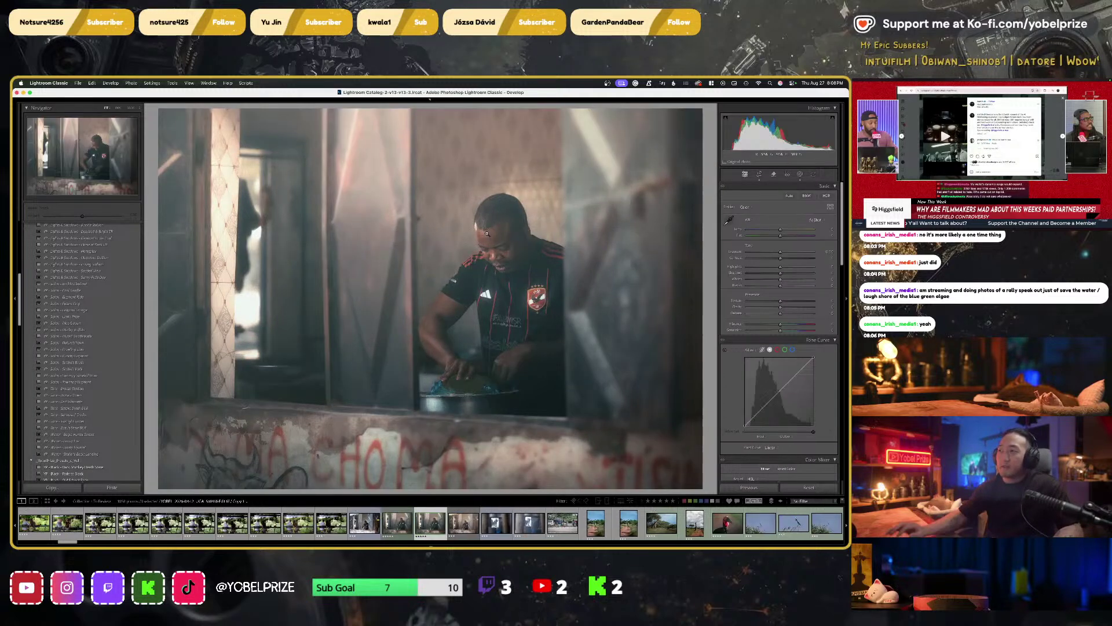
Crop the virtual copy to a very wide panoramic ratio, enlarge the frame and position it around the man in the window
key("r")
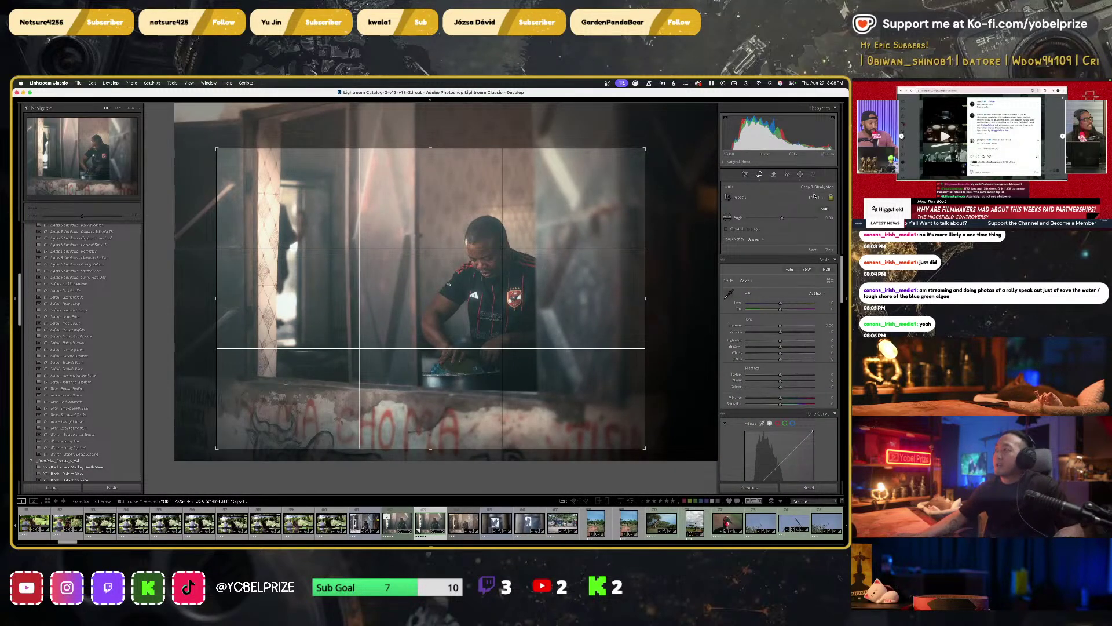
left_click(808, 197)
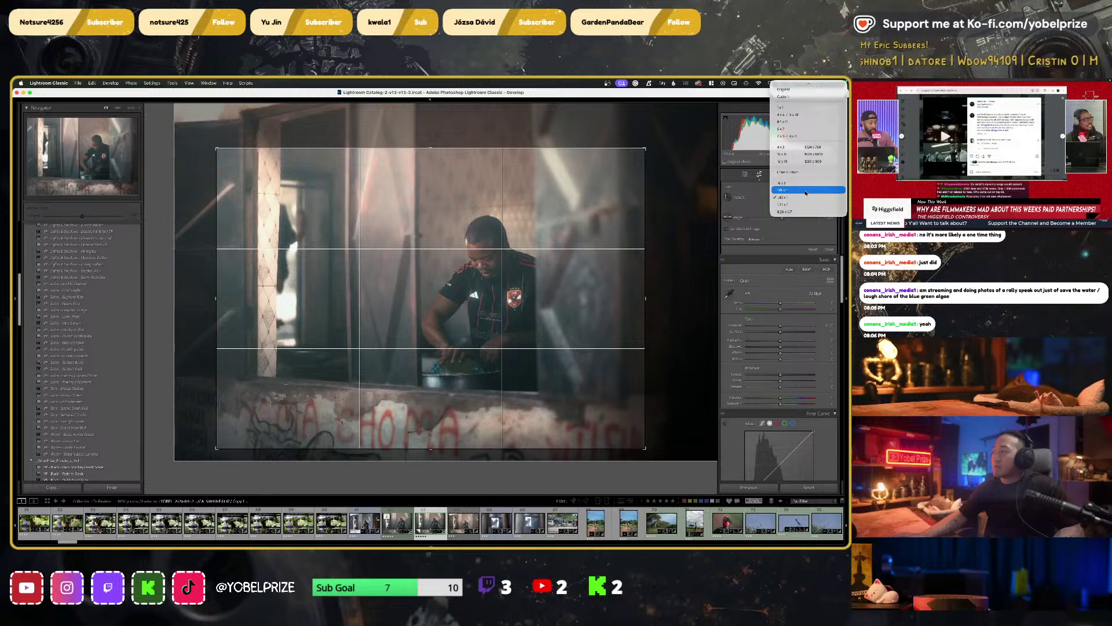
left_click(794, 182)
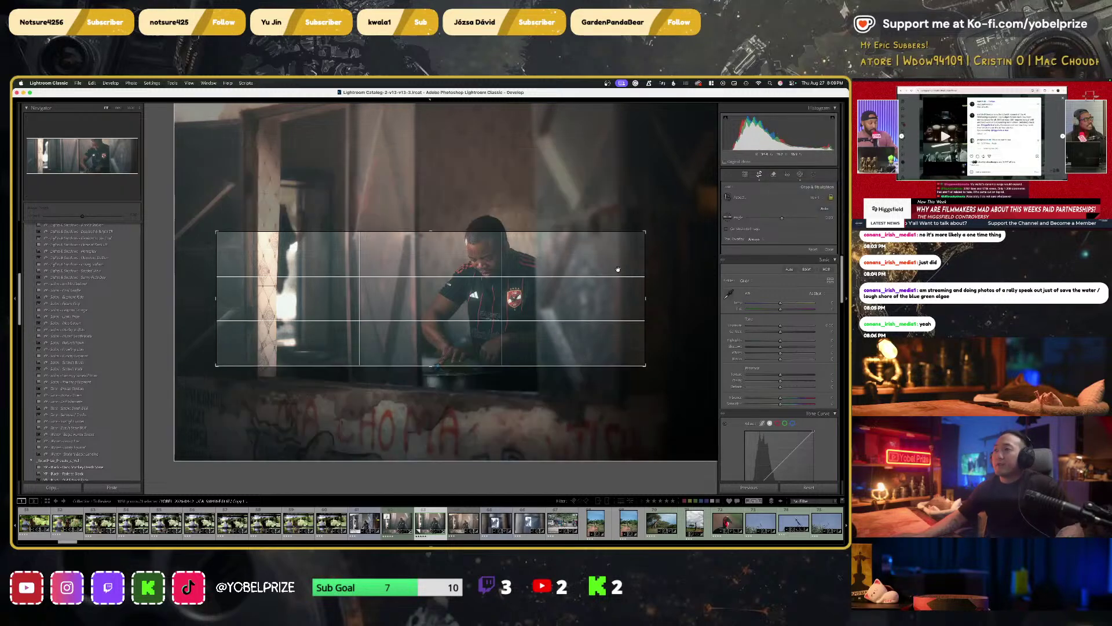
left_click_drag(643, 297, 668, 300)
left_click_drag(561, 297, 566, 307)
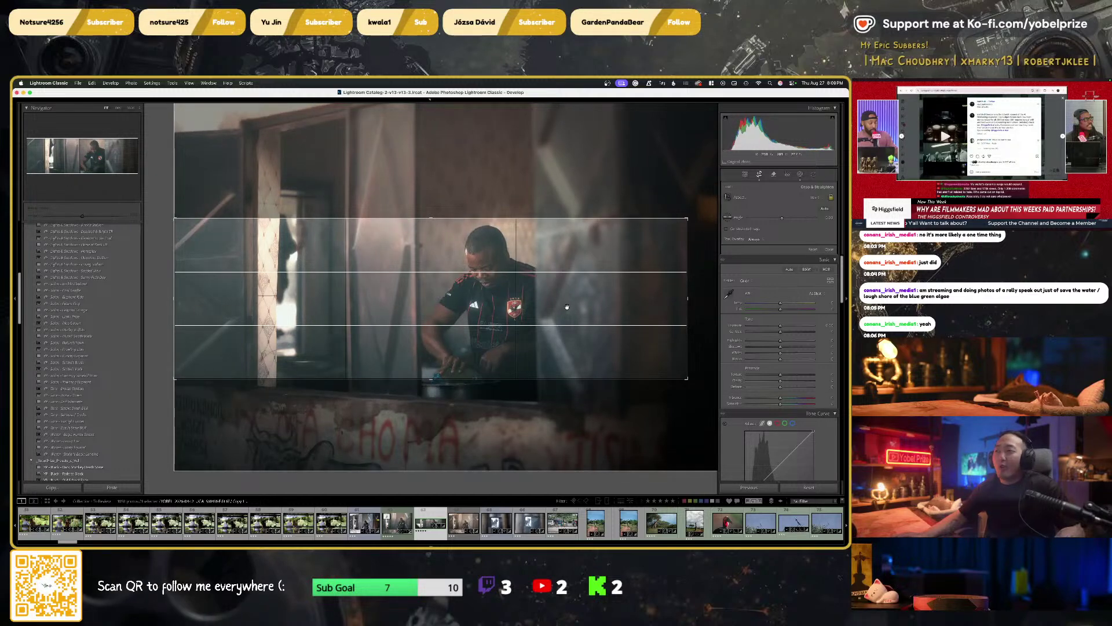
left_click_drag(567, 307, 580, 286)
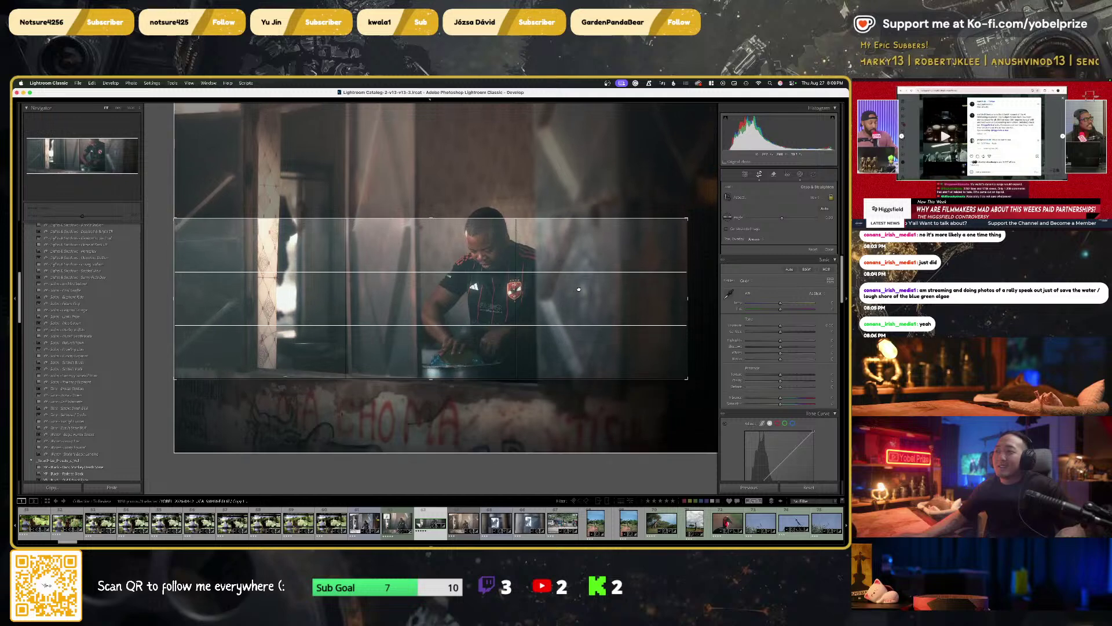
key("Return")
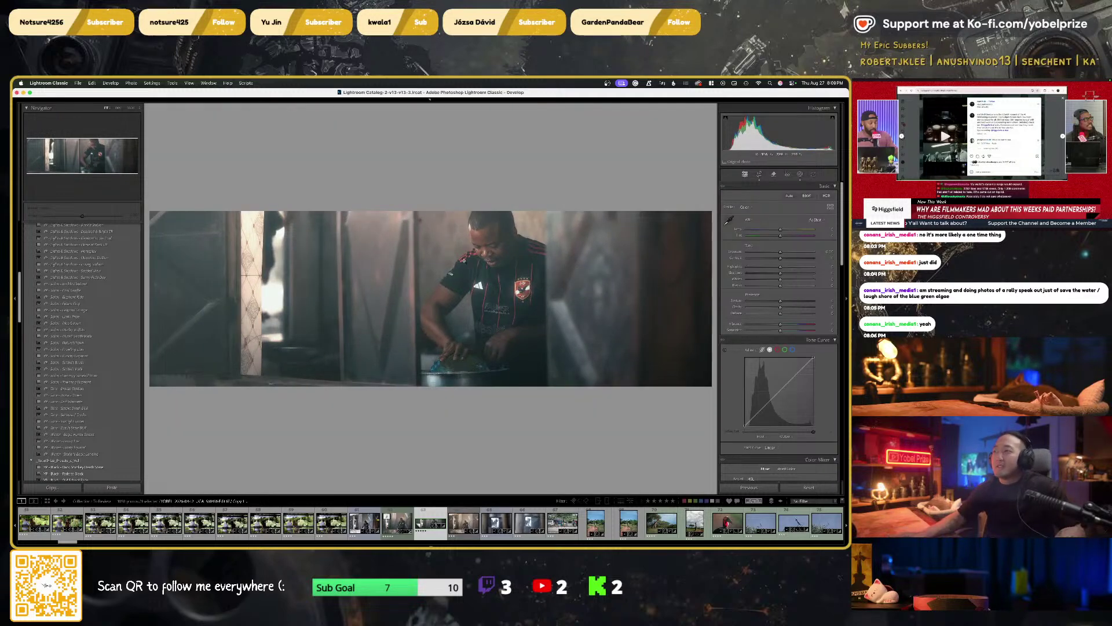
Change the virtual copy's crop to a less wide ratio and enlarge the frame to take in the sill
key("r")
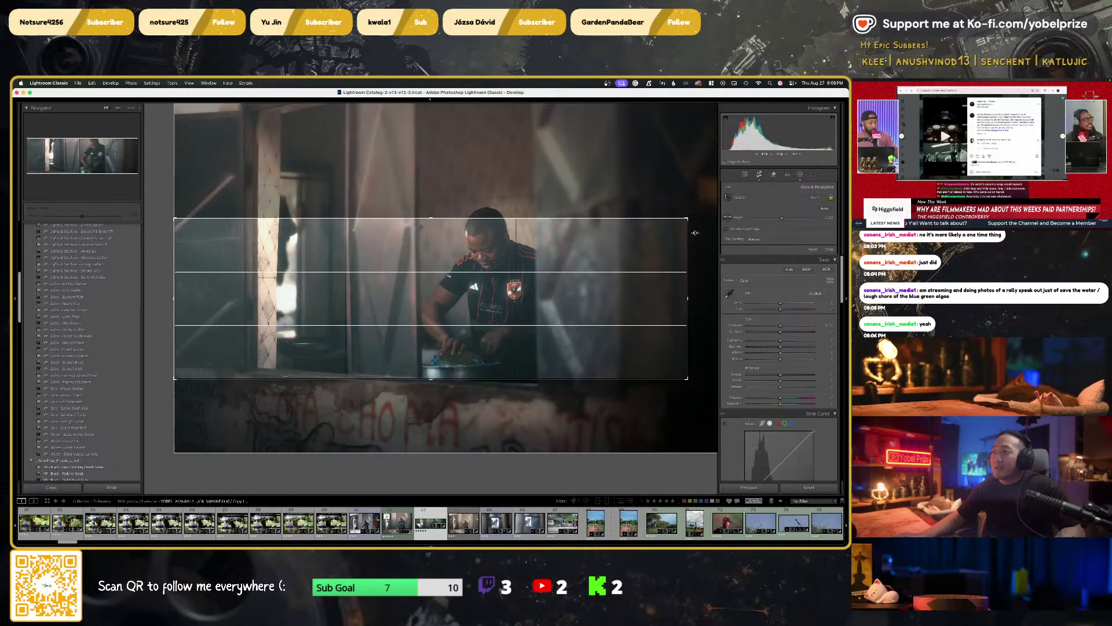
left_click(808, 197)
left_click(783, 205)
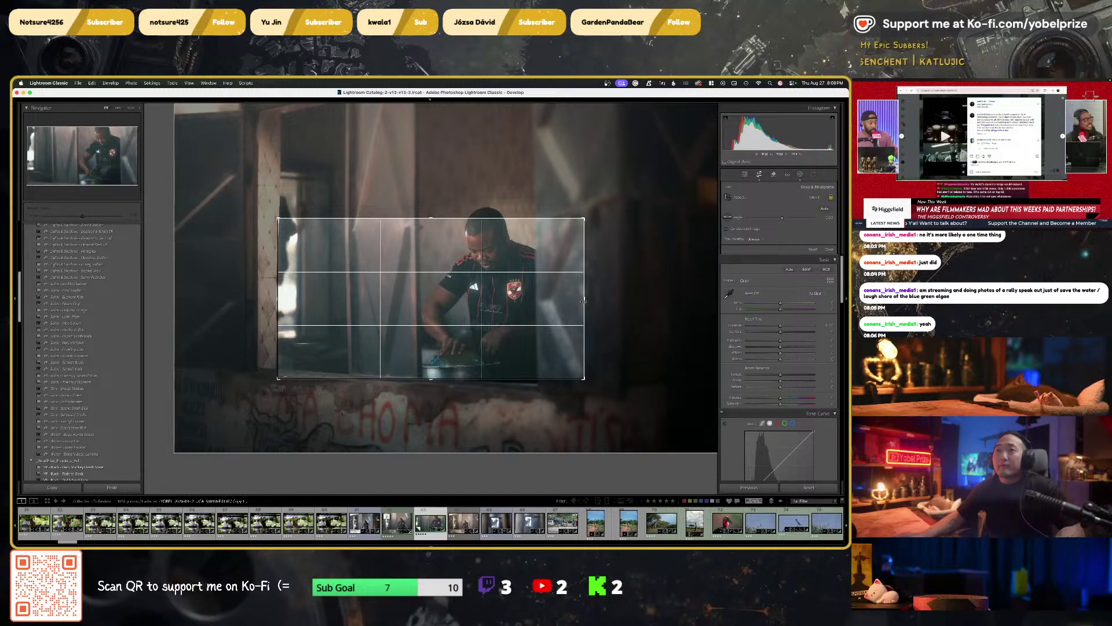
left_click_drag(582, 301, 638, 299)
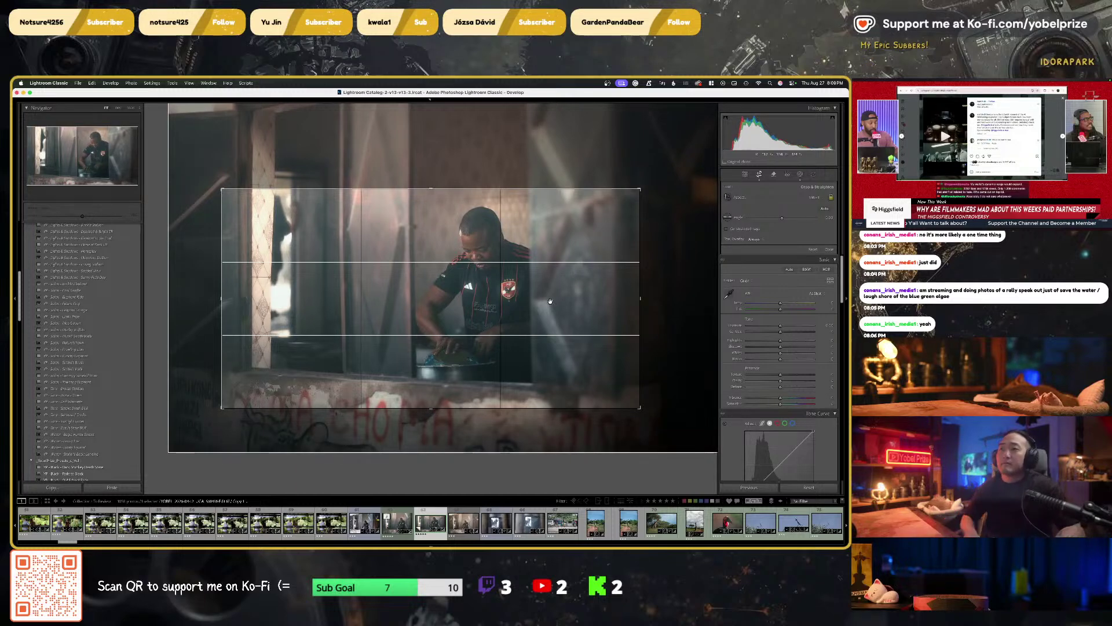
key("Return")
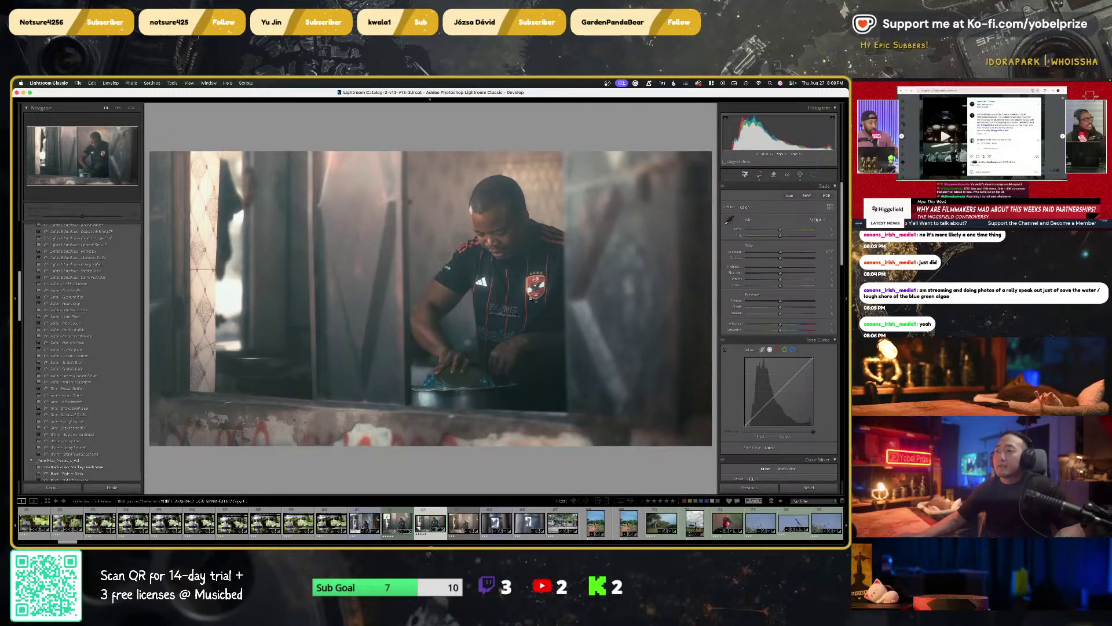
Return to the original window photo, and open the photo of meat hanging in a bright window from the grid in Develop
key("super+z")
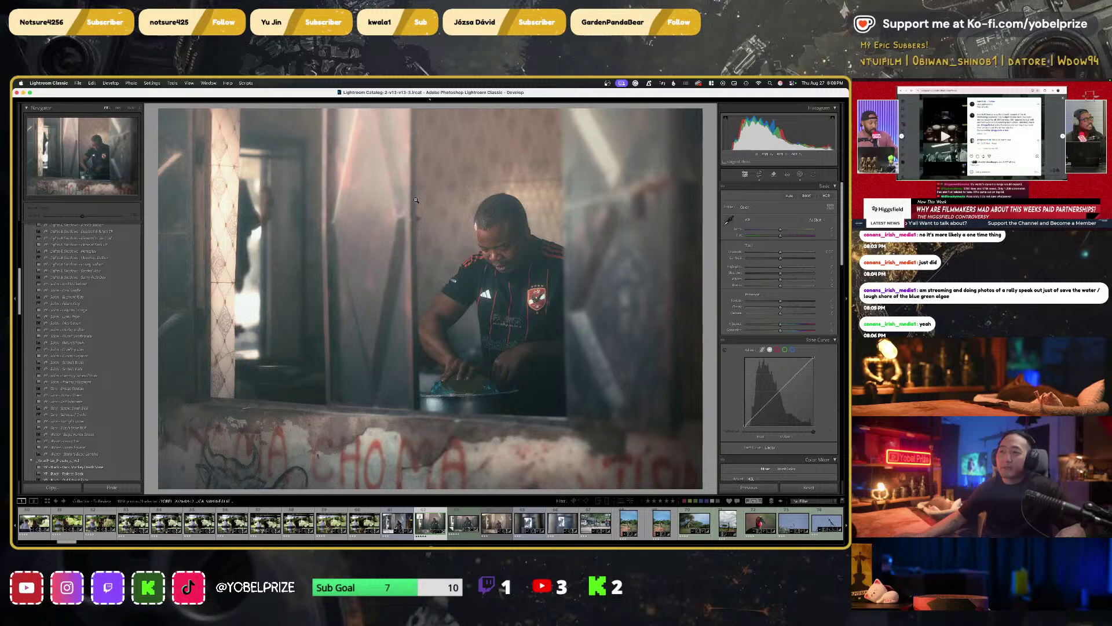
key("g")
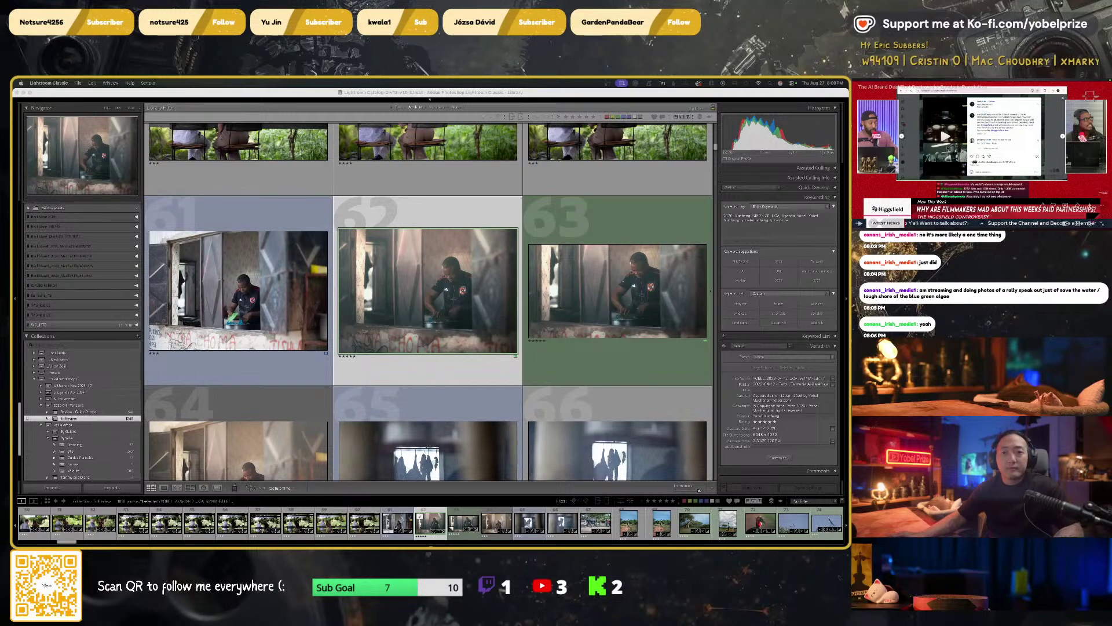
scroll(460, 310, "down", 2)
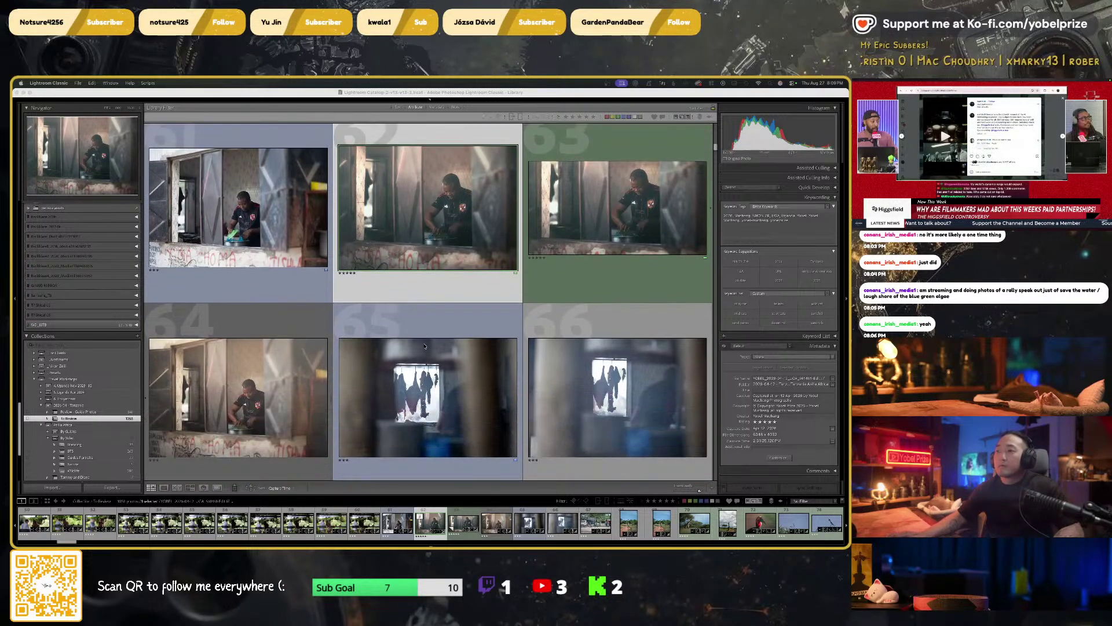
left_click(461, 310)
scroll(452, 336, "down", 3)
key("d")
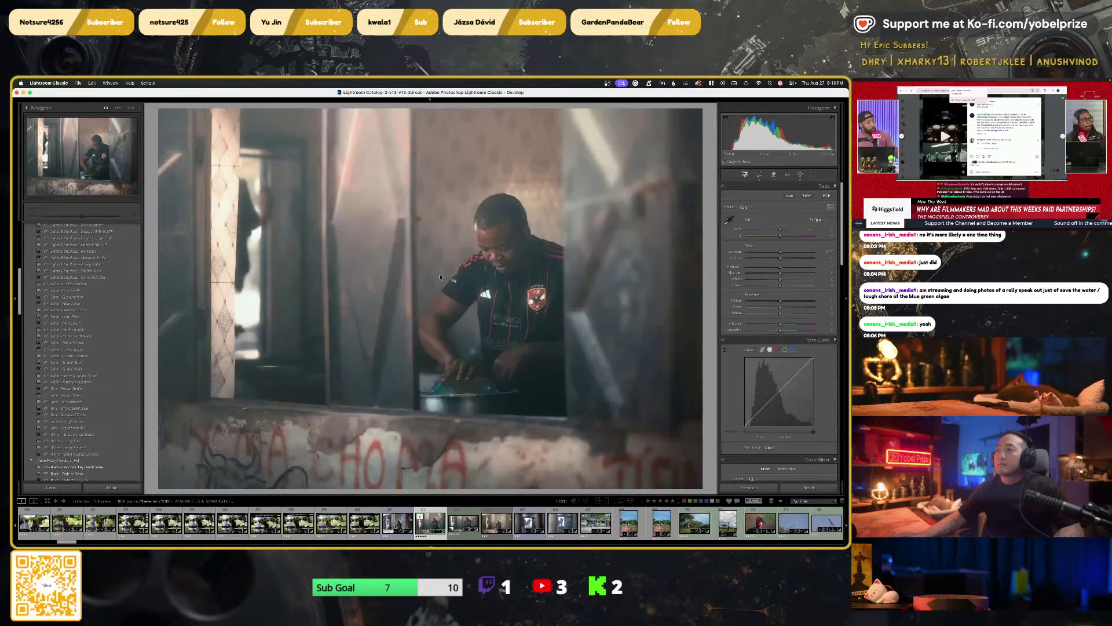
key("g")
left_click(444, 347)
key("d")
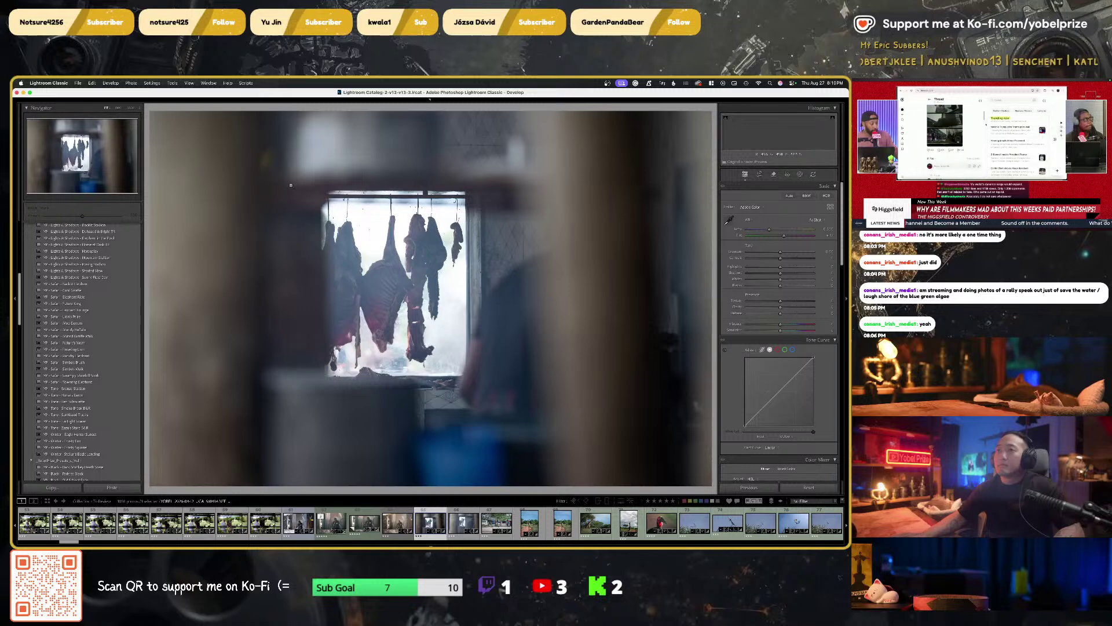
Inspect the hanging meat close up, return to the full view and check the photo's crop
left_click(118, 108)
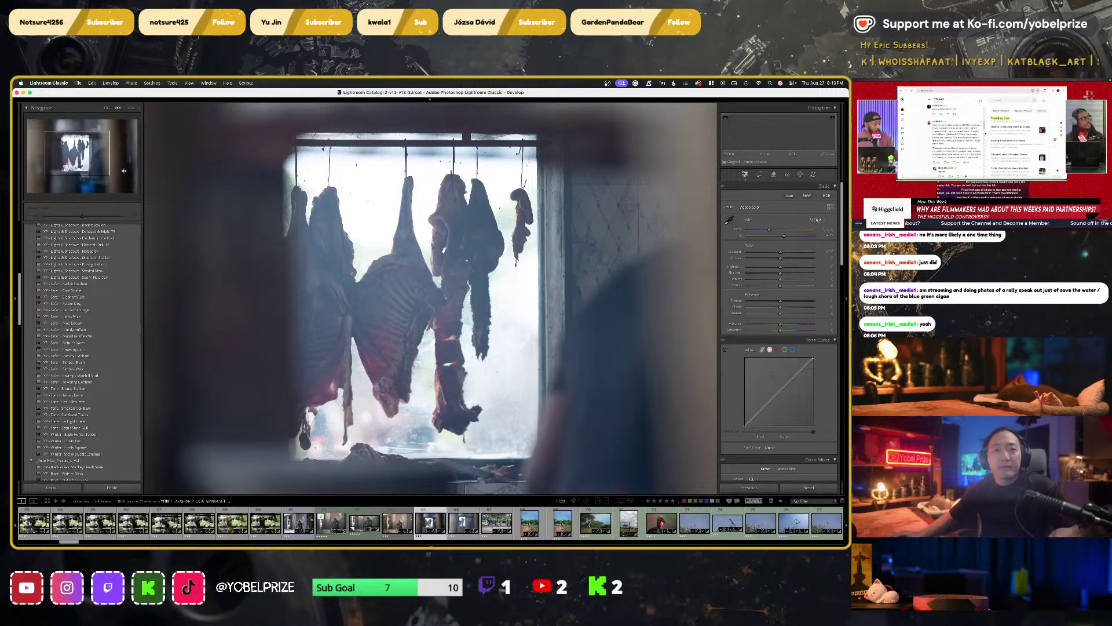
left_click(1006, 147)
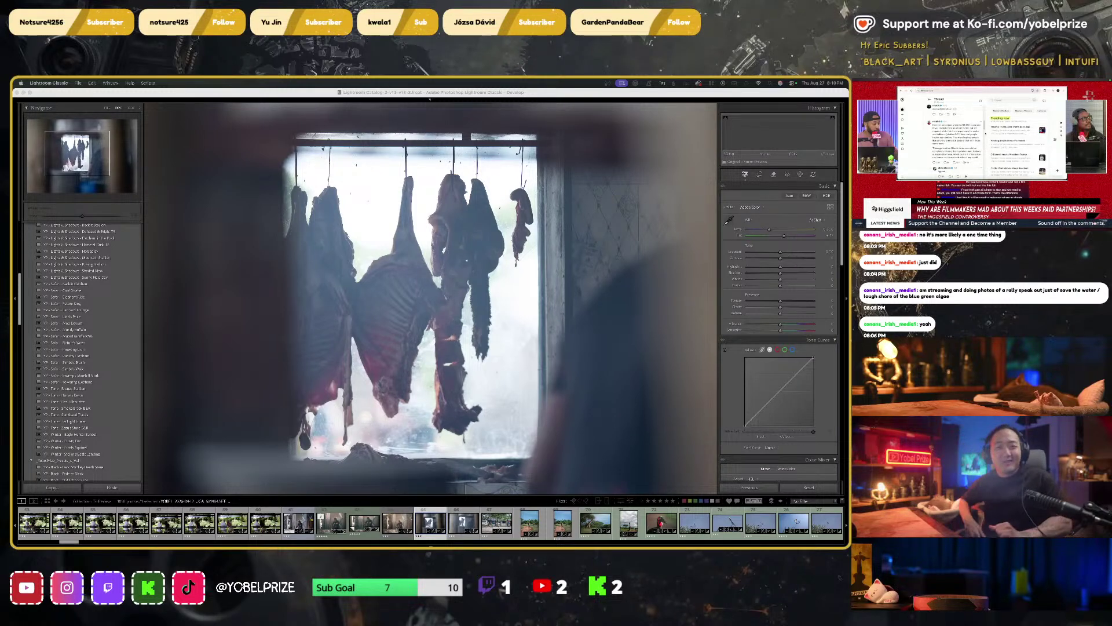
mouse_move(1004, 147)
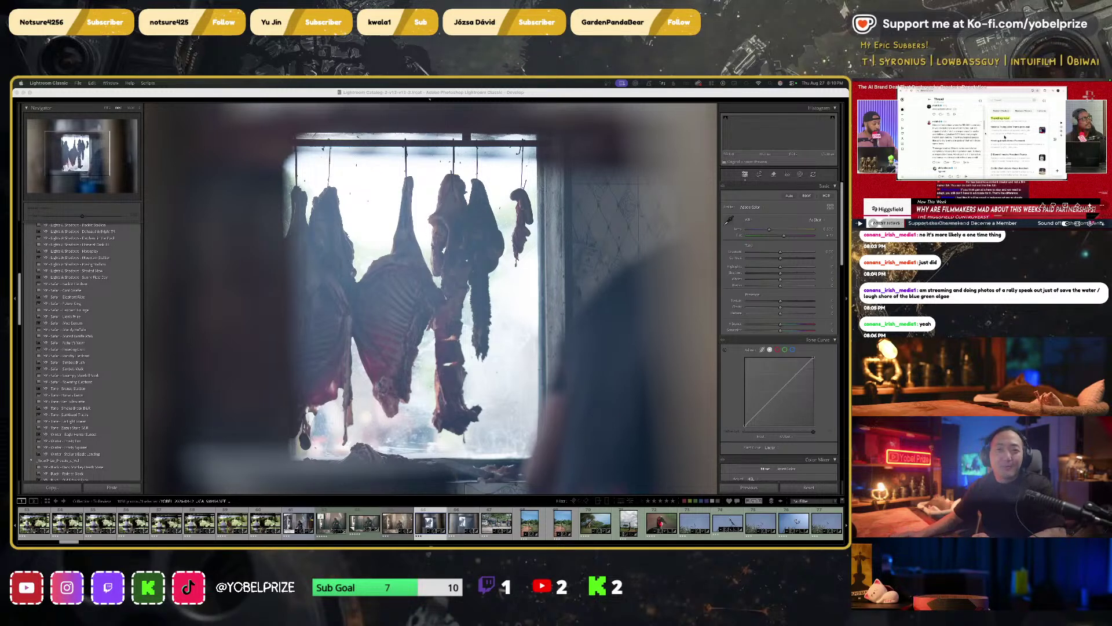
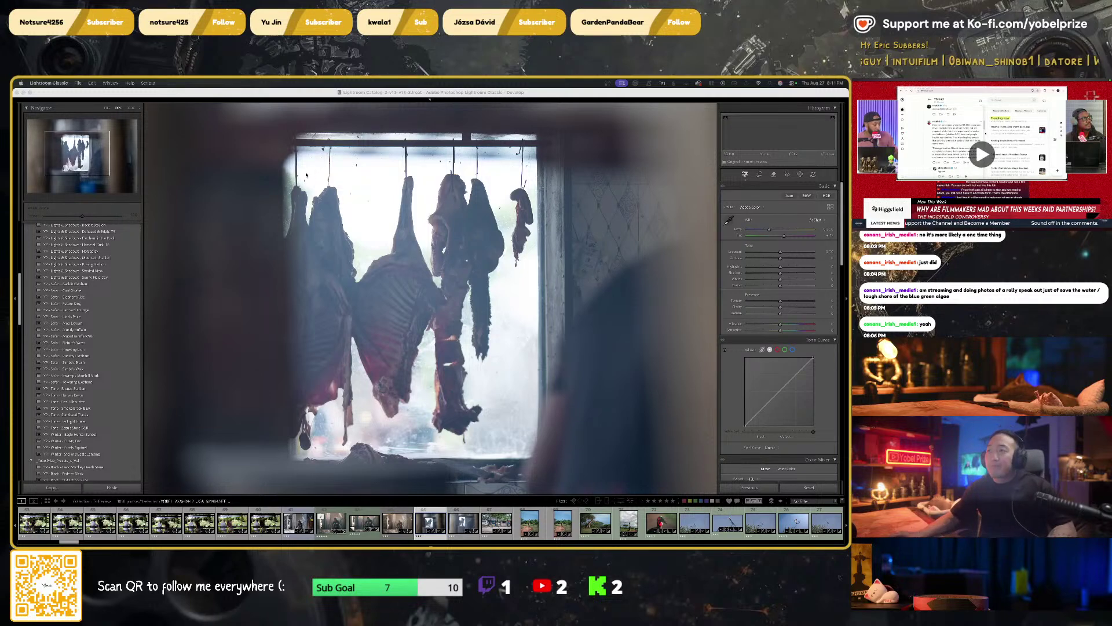
left_click(487, 257)
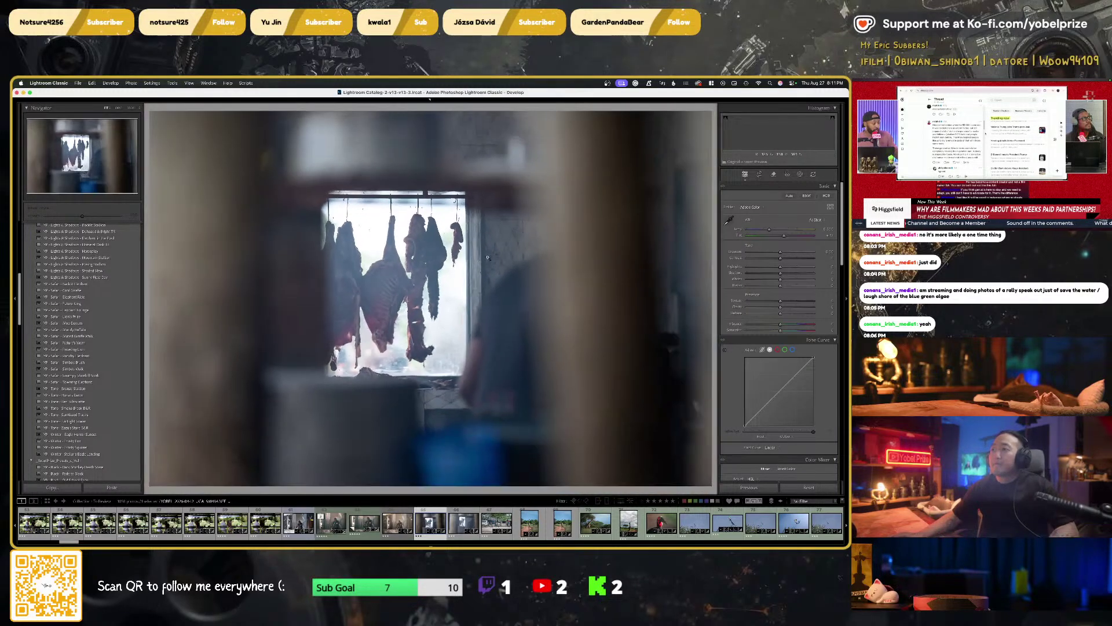
key("r")
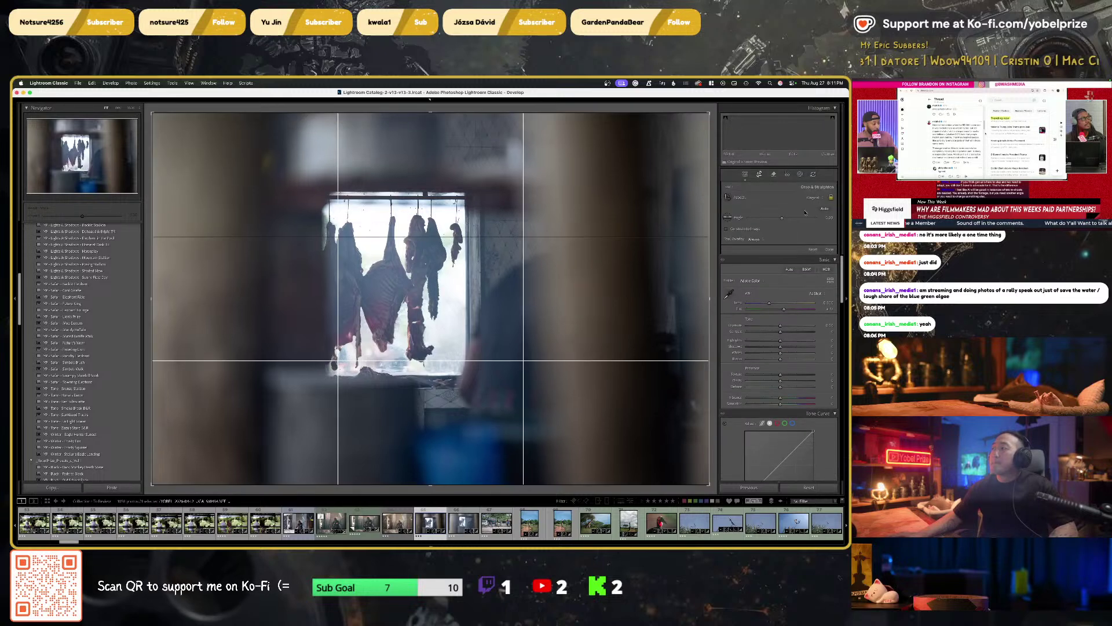
key("r")
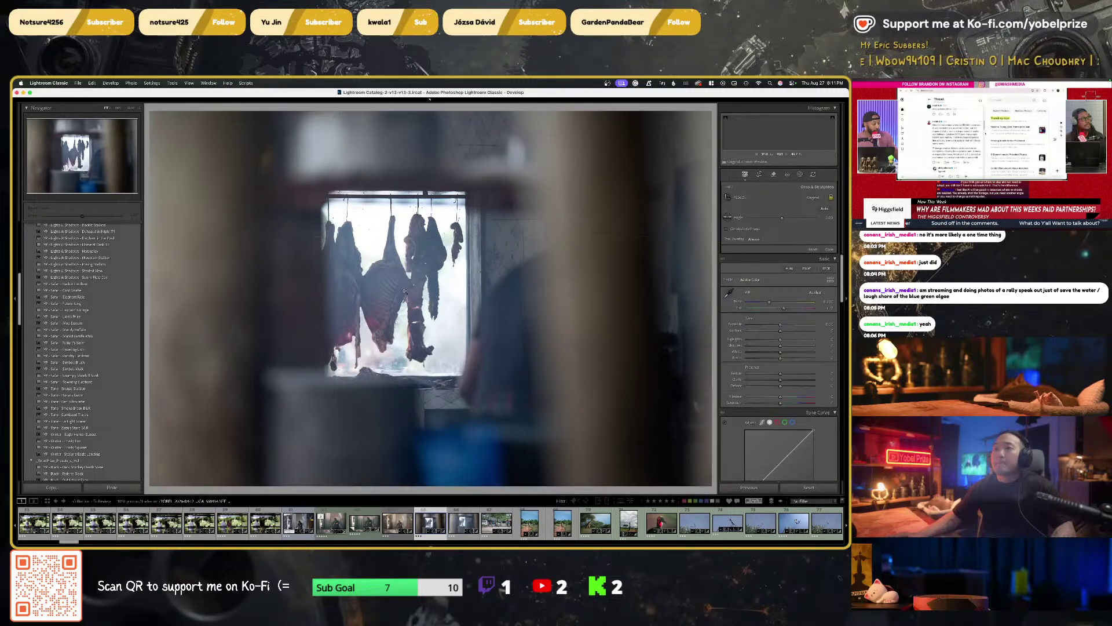
Copy the man-in-window photo's masking, treatment and profile, basic, curve, colour mixer, colour grading and detail settings, leaving out the crop
key("Left")
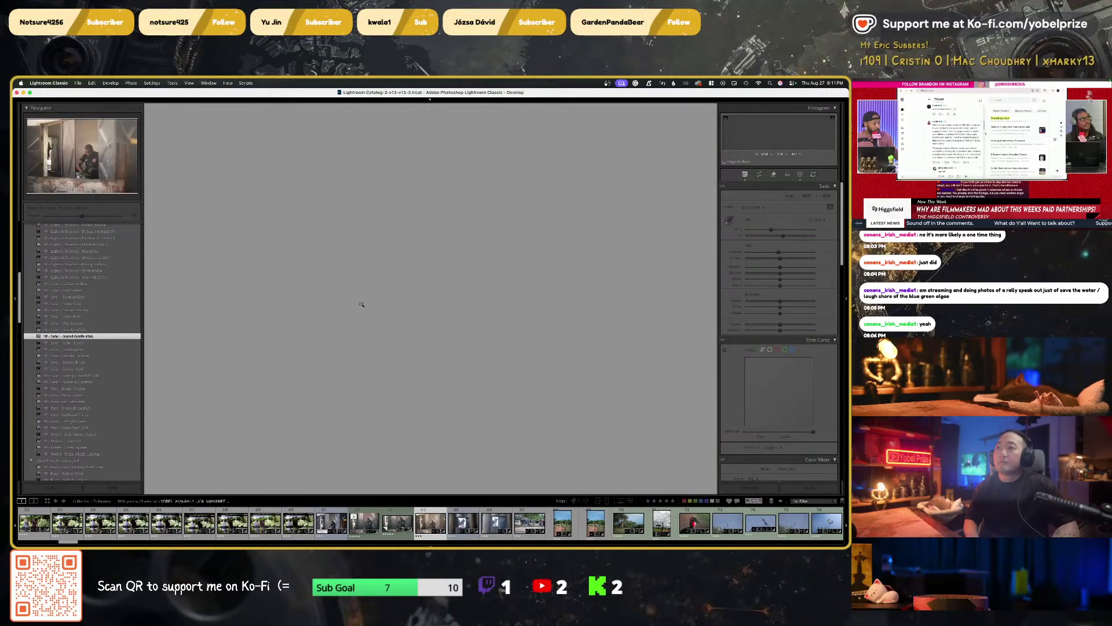
key("super+shift+c")
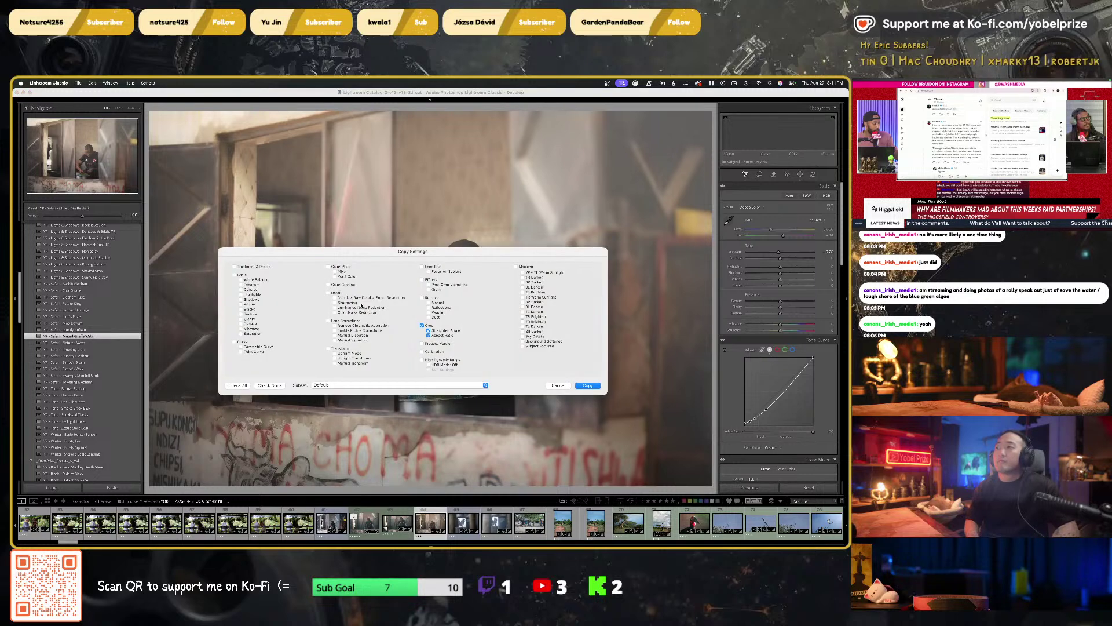
left_click(516, 266)
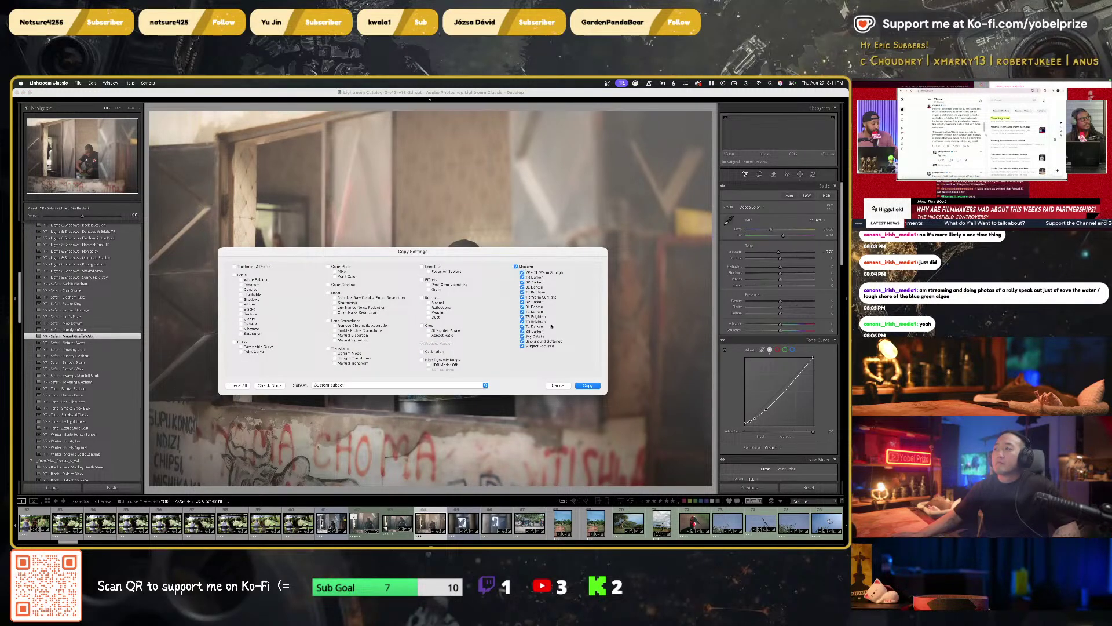
left_click(234, 267)
left_click(234, 274)
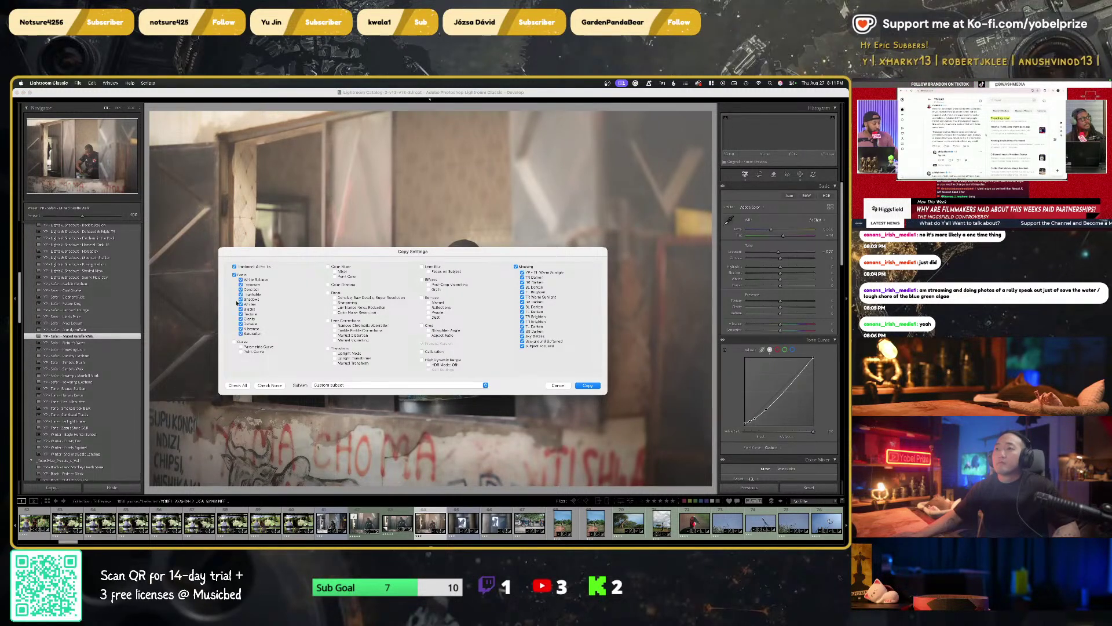
left_click(234, 342)
left_click(328, 267)
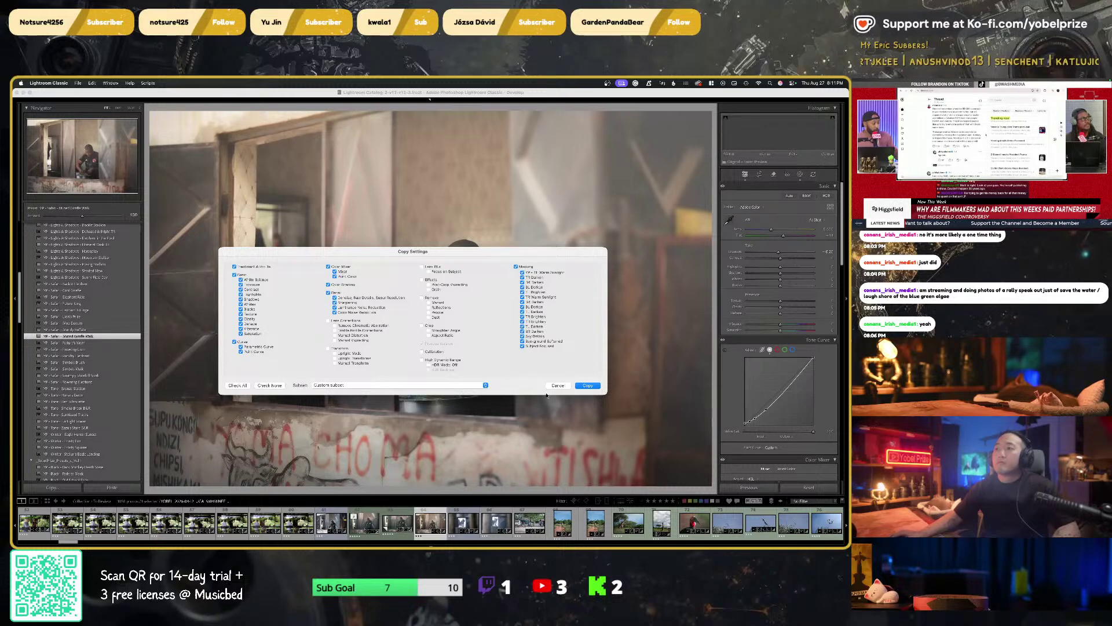
left_click(587, 386)
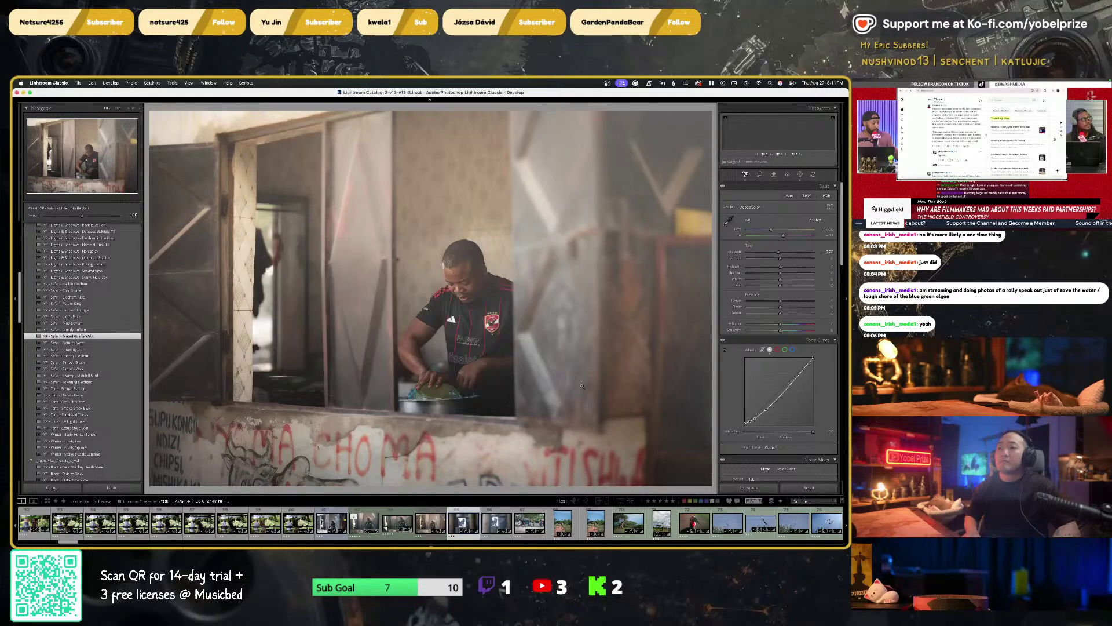
Paste the copied settings onto the hanging meat photo and preview a few presets over them
key("Right")
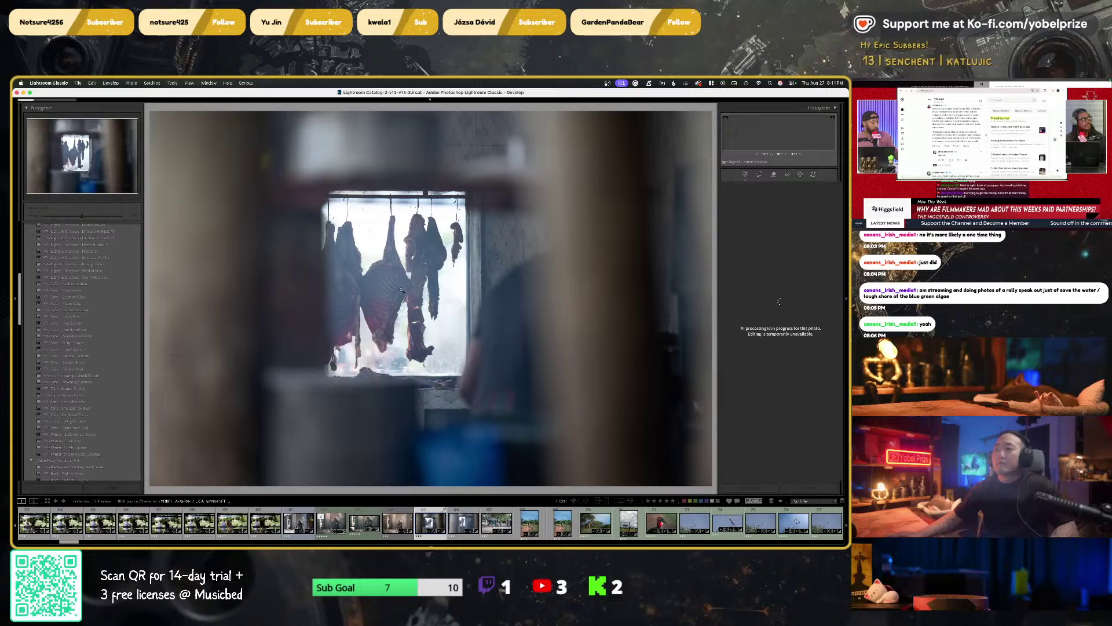
key("super+shift+v")
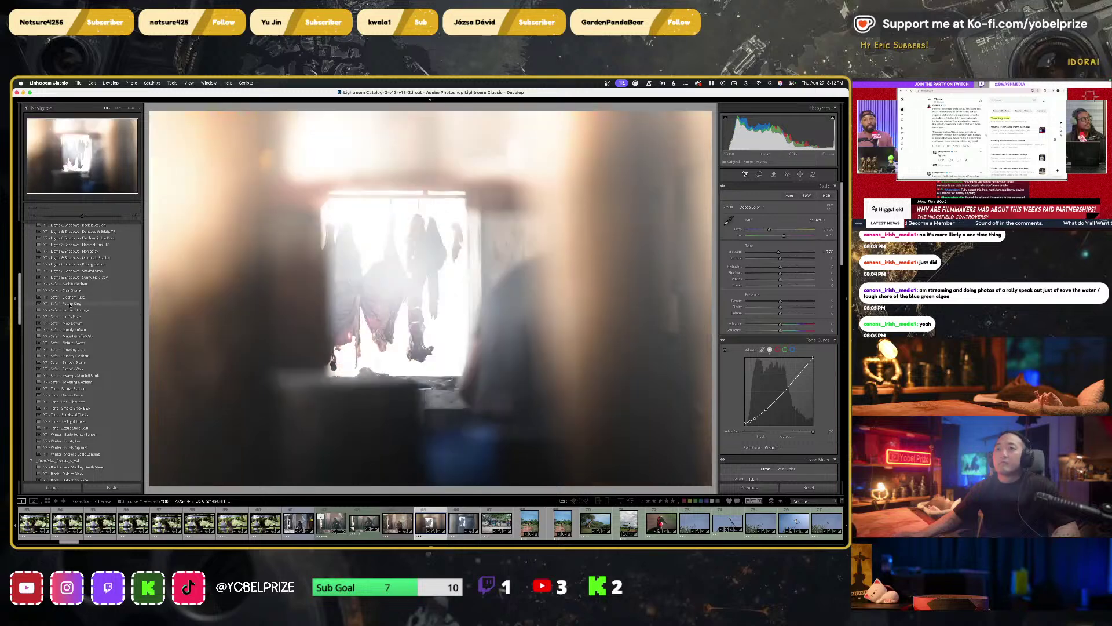
scroll(71, 307, "up", 3)
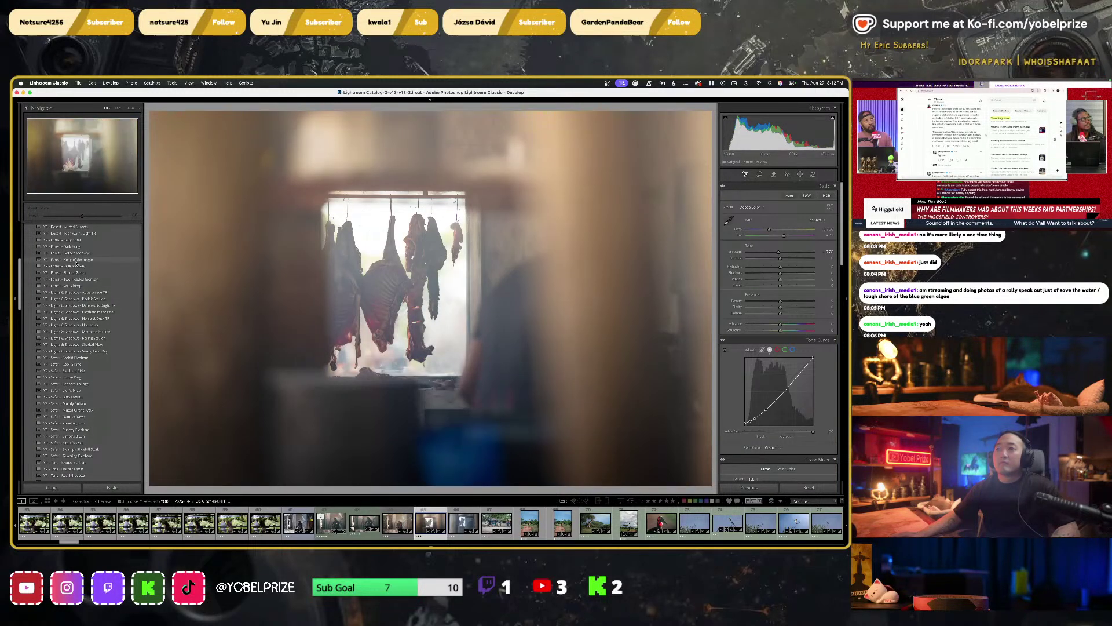
scroll(76, 264, "up", 2)
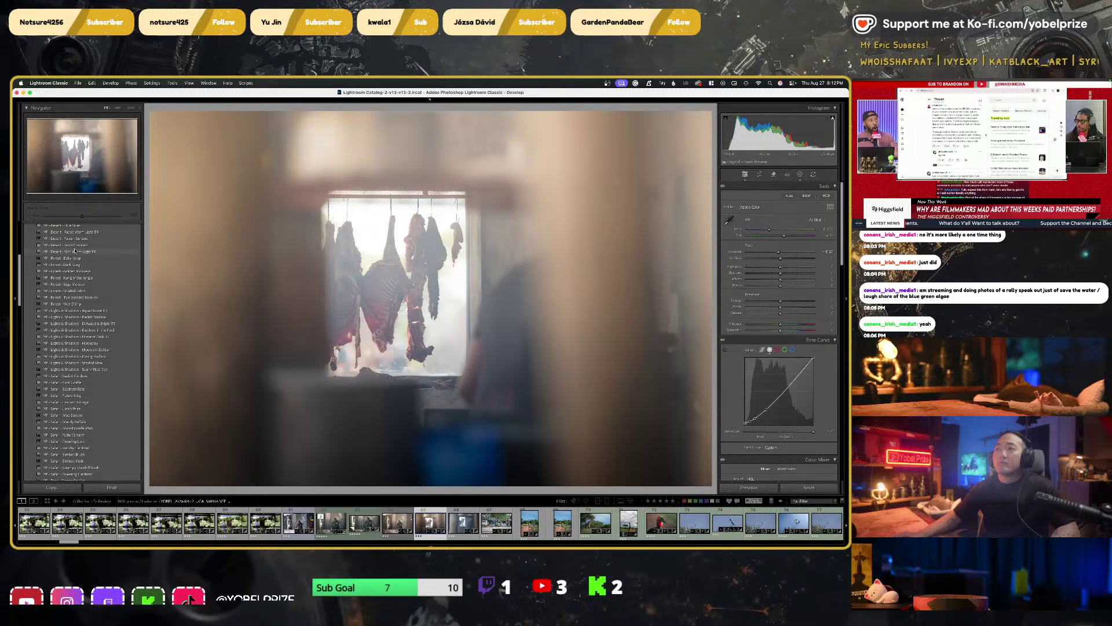
Undo the pasted settings and look through the presets for an alternative look
key("super+z")
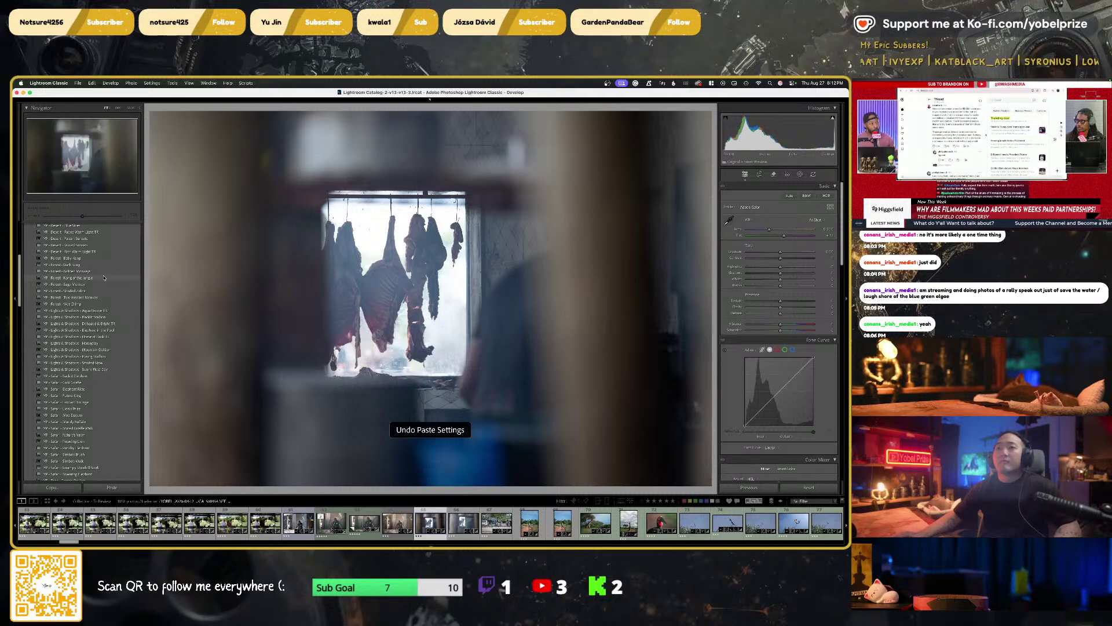
scroll(78, 260, "up", 2)
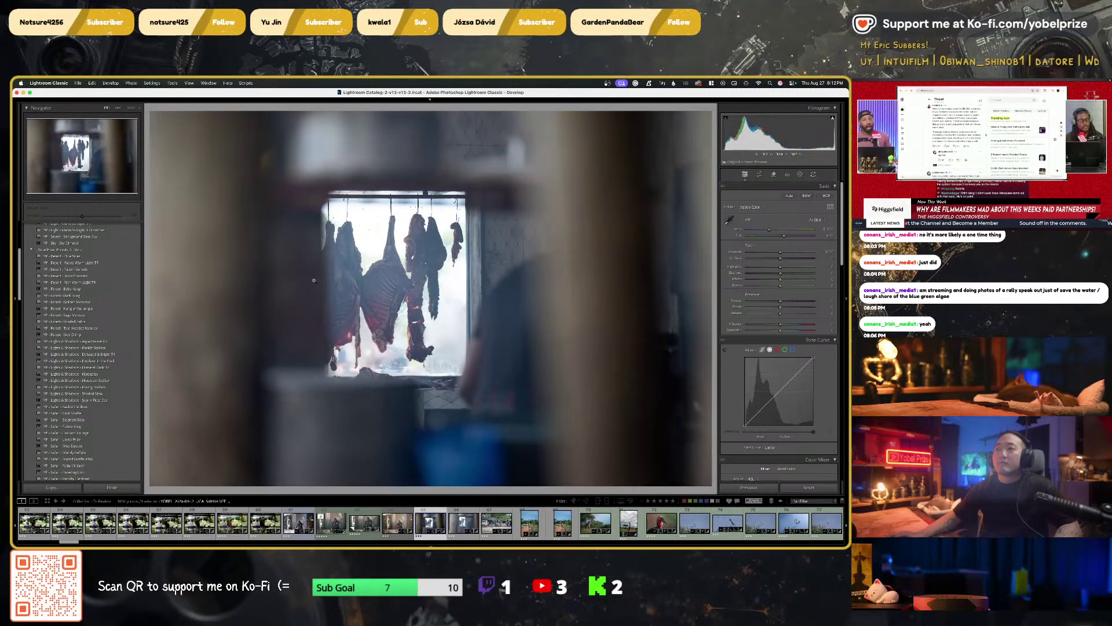
scroll(92, 373, "down", 5)
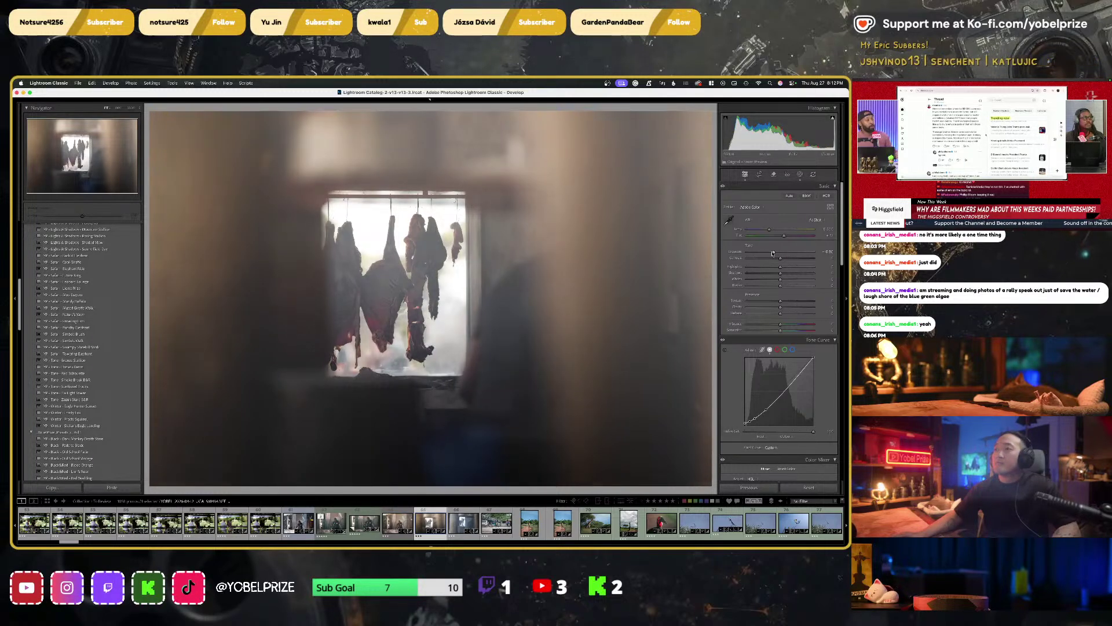
Undo the strong exposure reduction and lower the hanging meat photo's exposure only slightly
key("super+z")
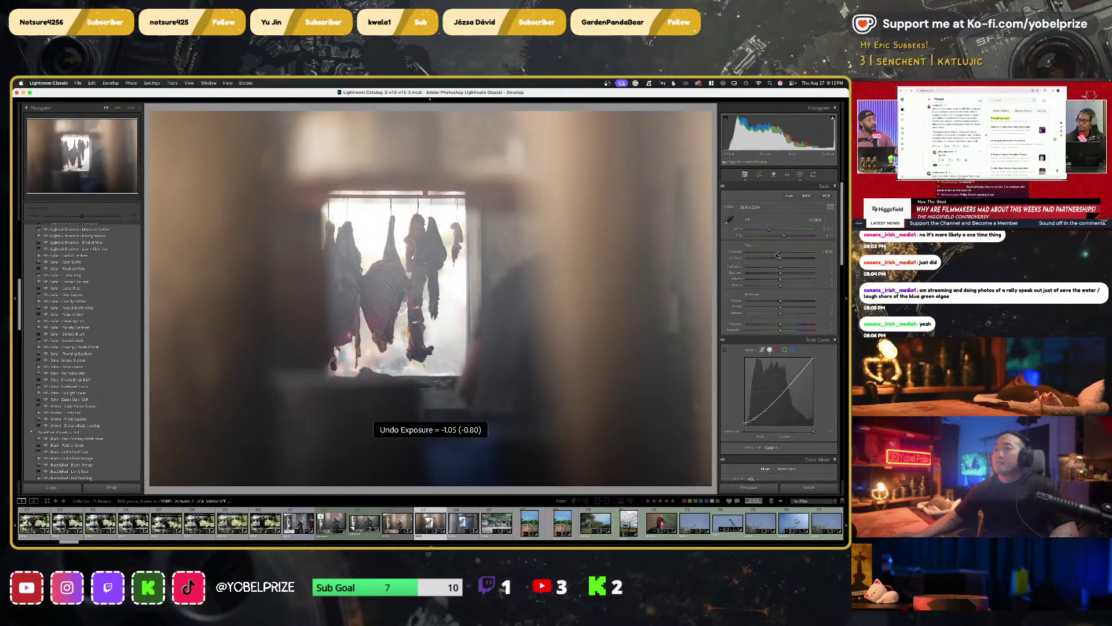
key("super+z")
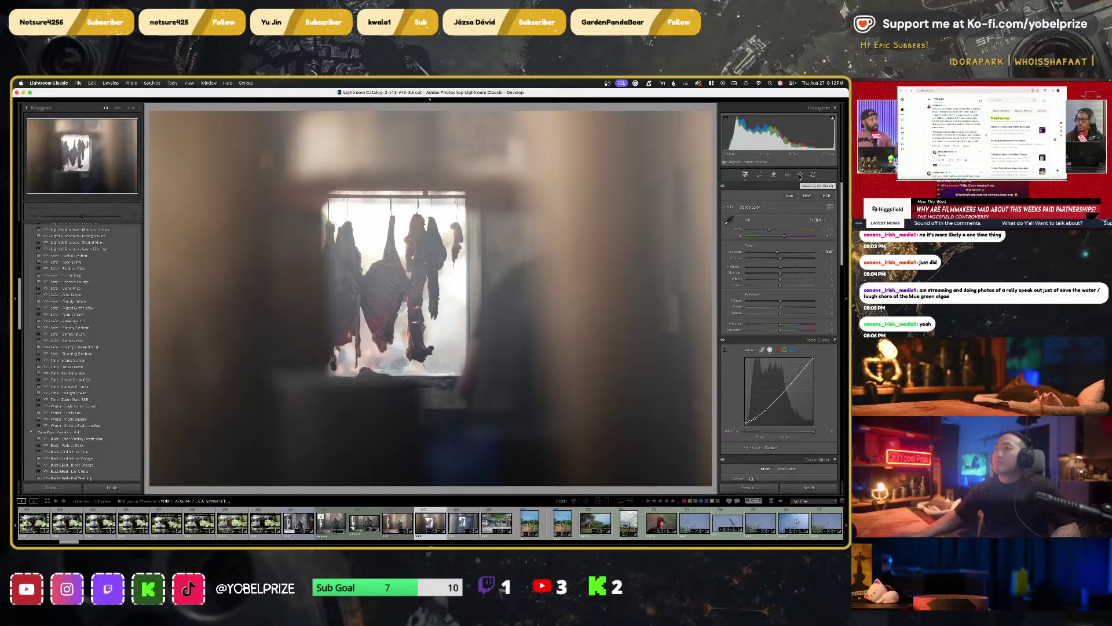
Try a darker post-crop vignette on the hanging meat photo and reset the amount
scroll(799, 348, "down", 10)
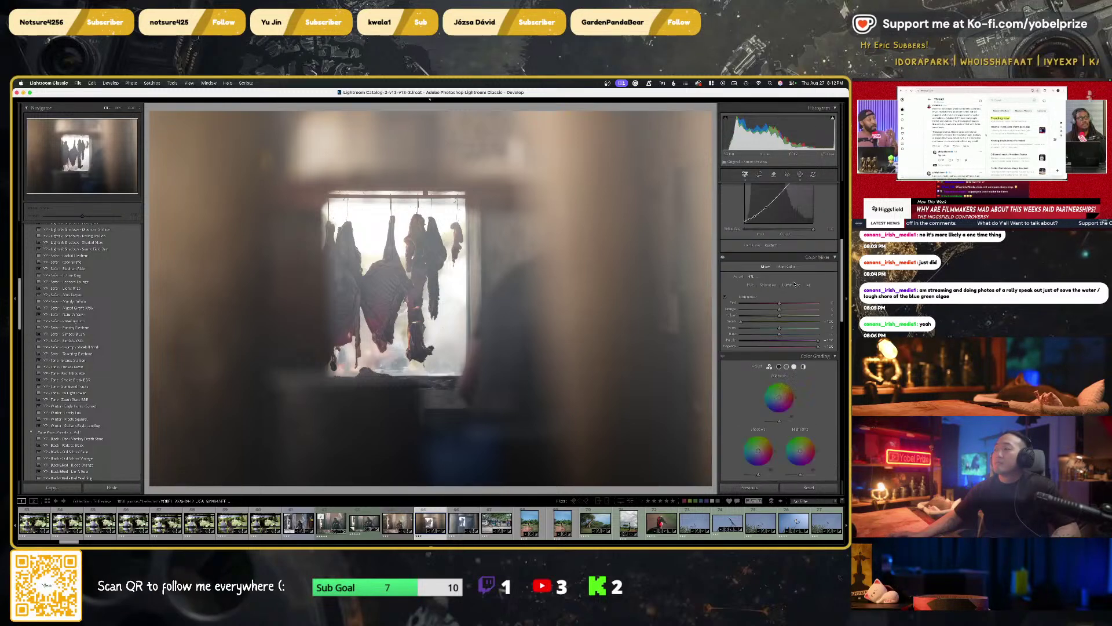
left_click_drag(780, 412, 762, 412)
double_click(761, 412)
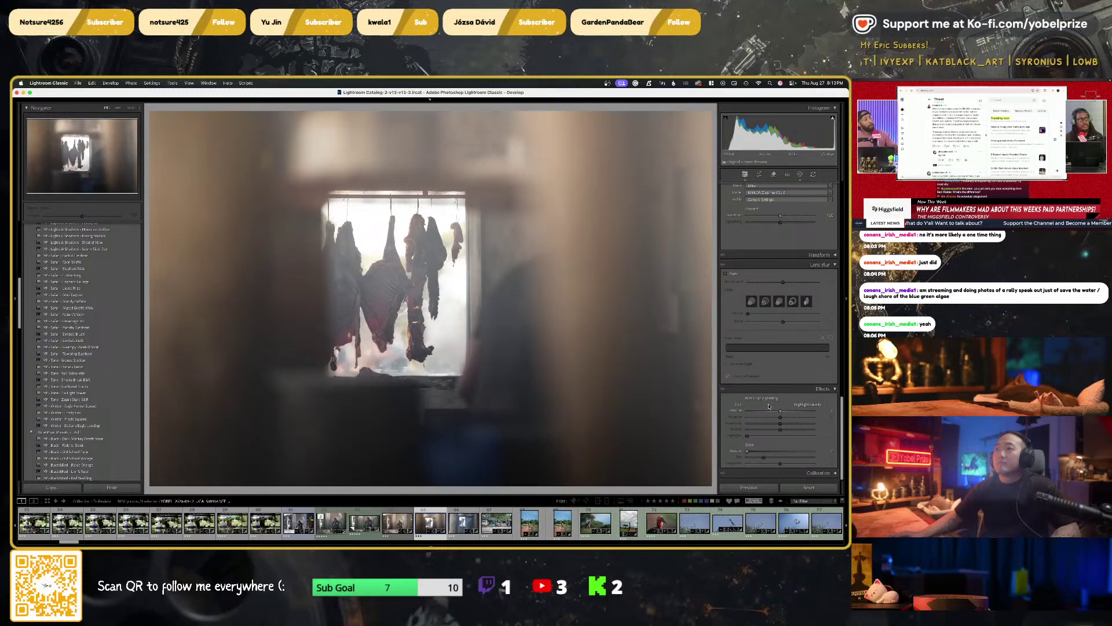
Check which areas the pasted subject and background masks cover on the hanging meat photo
left_click(800, 174)
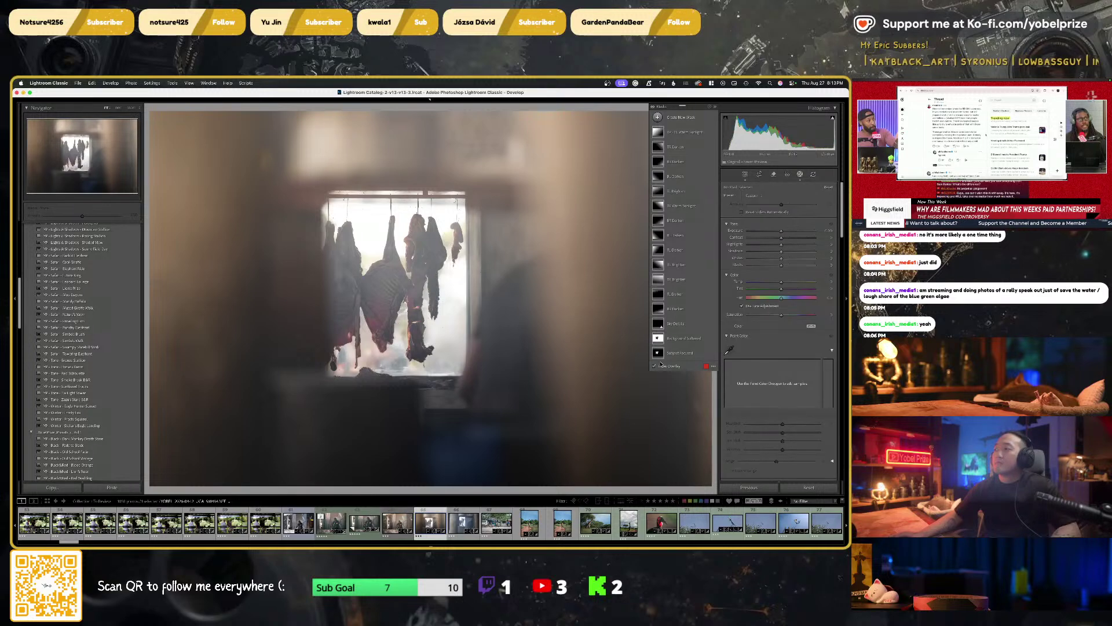
left_click(661, 353)
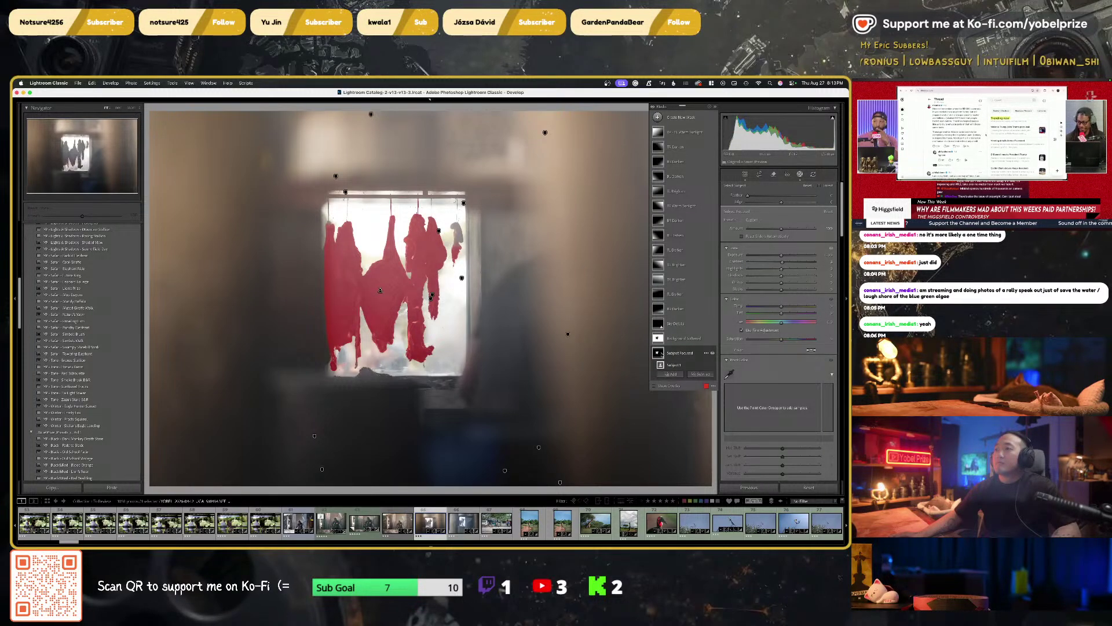
left_click(678, 339)
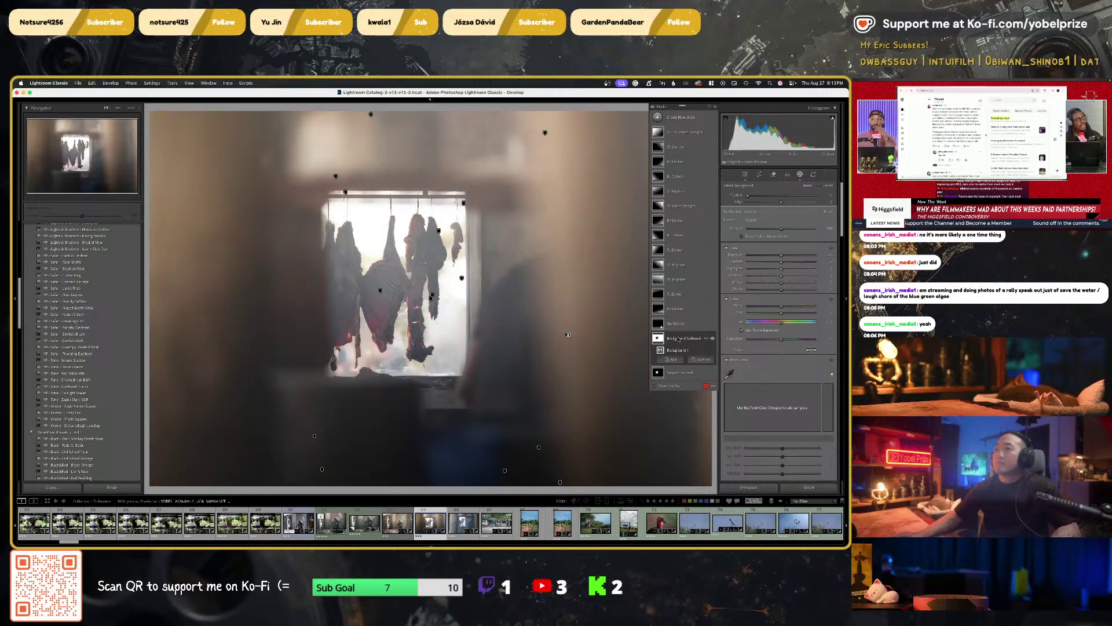
Create a luminance range mask and narrow its range to the bright window behind the meat
left_click(689, 118)
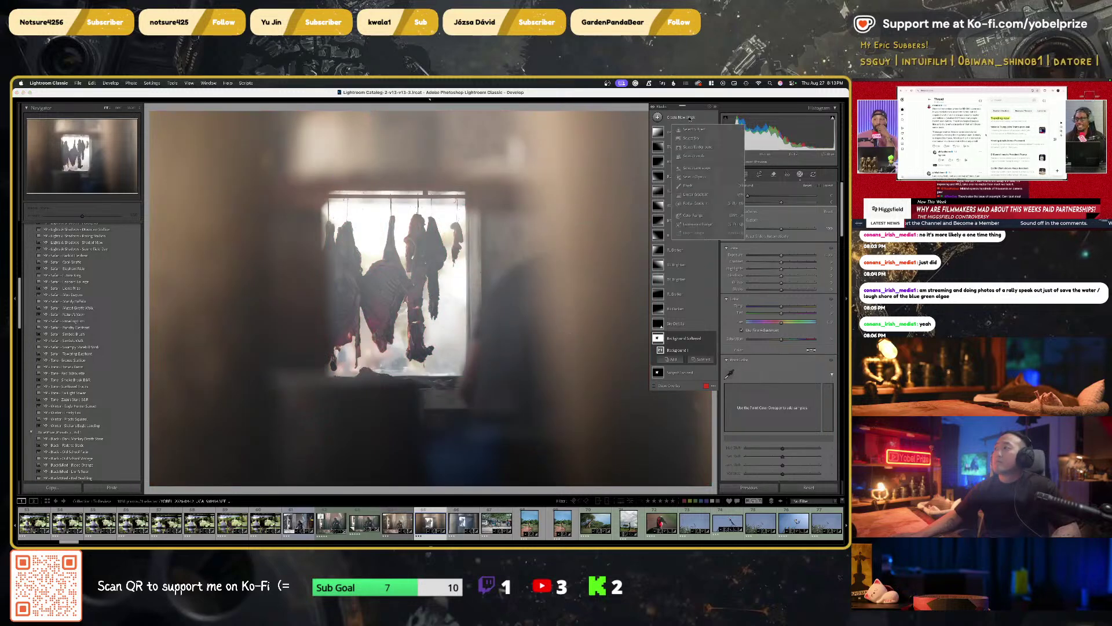
left_click(698, 226)
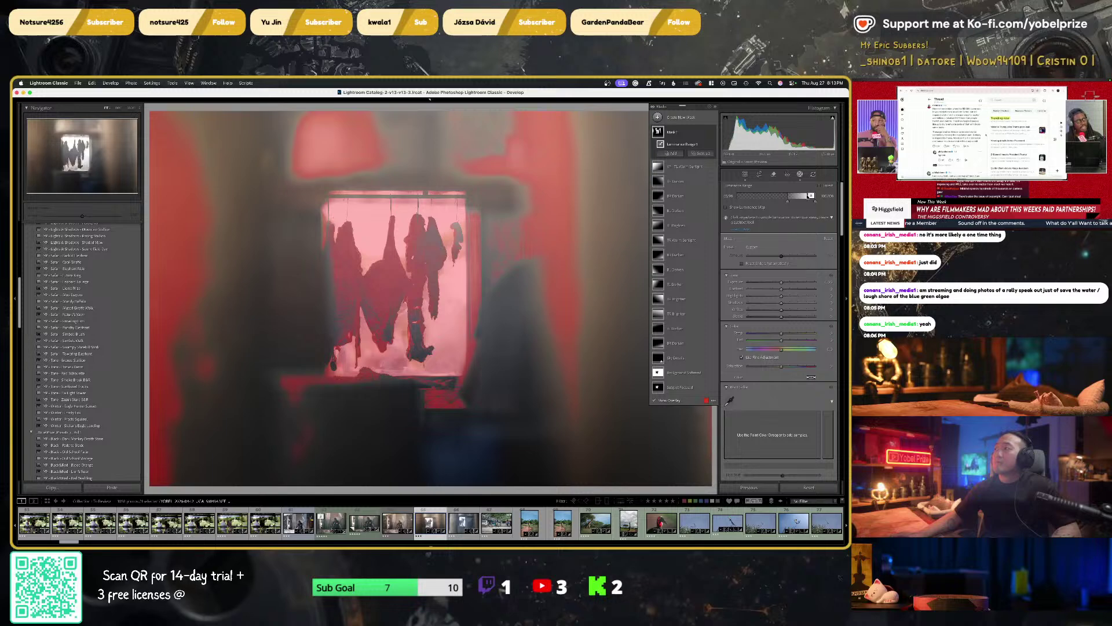
mouse_move(811, 196)
left_mouse_down()
mouse_move(787, 200)
mouse_move(815, 199)
left_mouse_up()
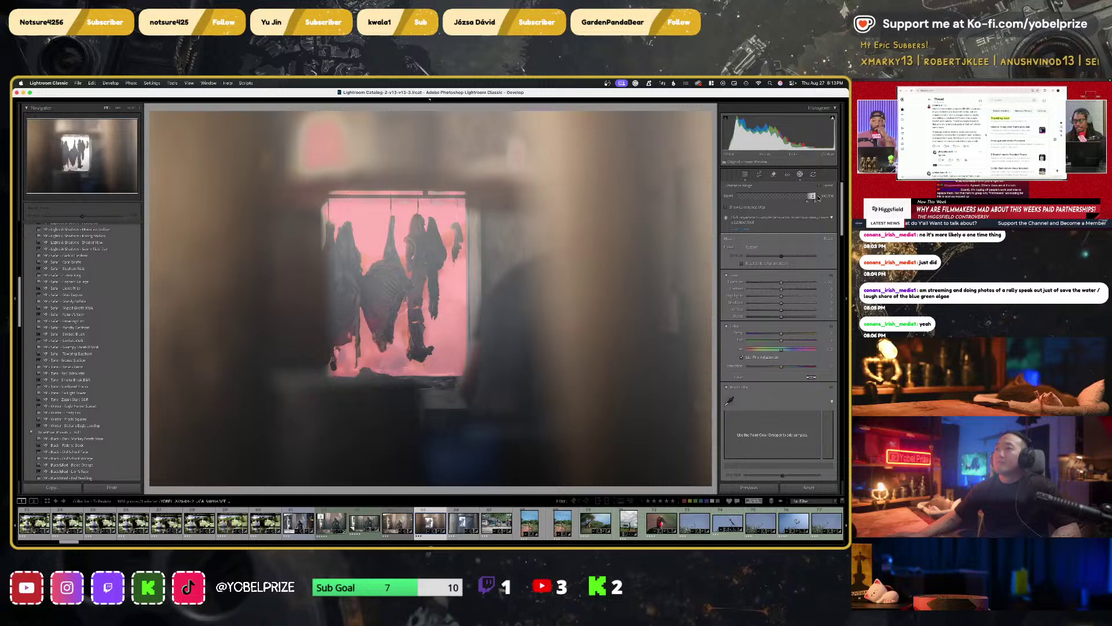
Strongly lower the highlights in the luminance range mask, test its exposure slightly, and leave masking
left_click_drag(781, 296, 754, 298)
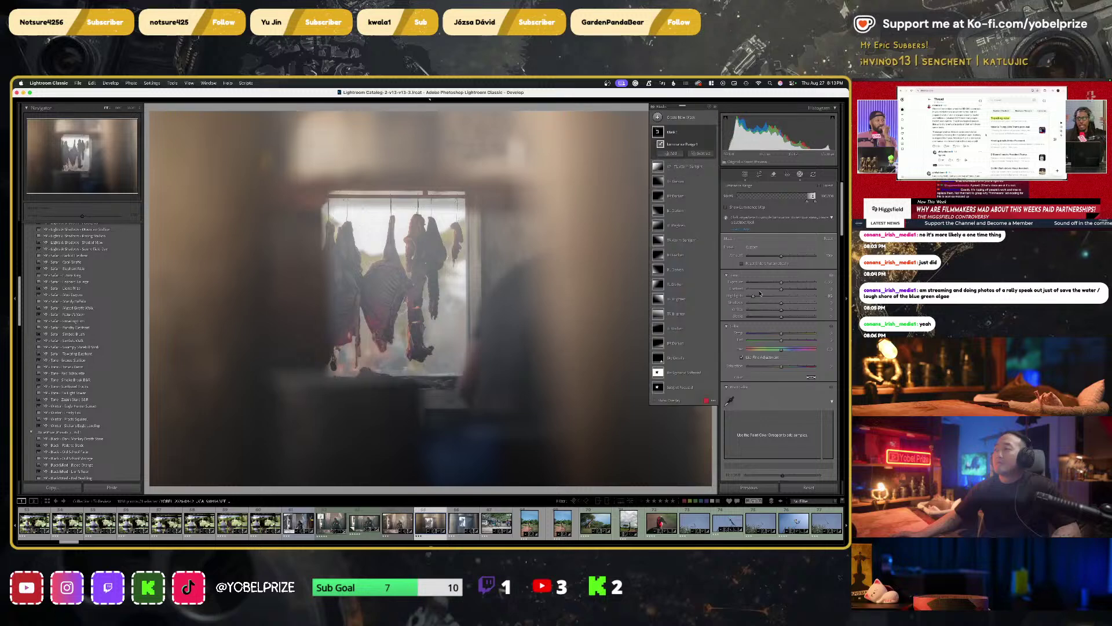
mouse_move(781, 285)
left_mouse_down()
mouse_move(763, 290)
mouse_move(822, 290)
mouse_move(784, 288)
left_mouse_up()
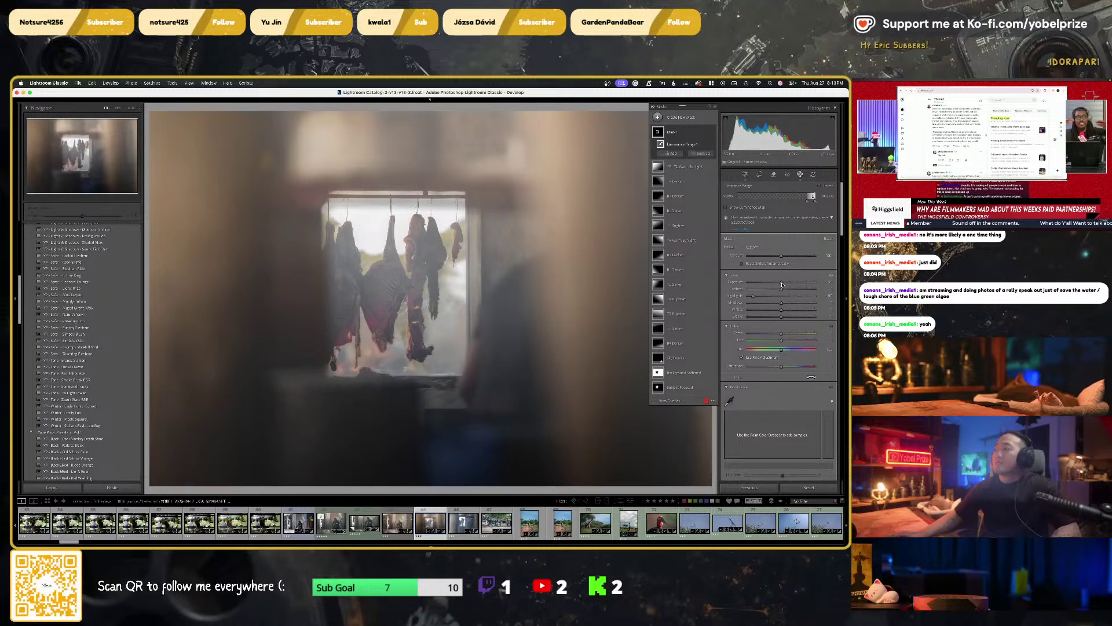
left_click_drag(782, 285, 781, 284)
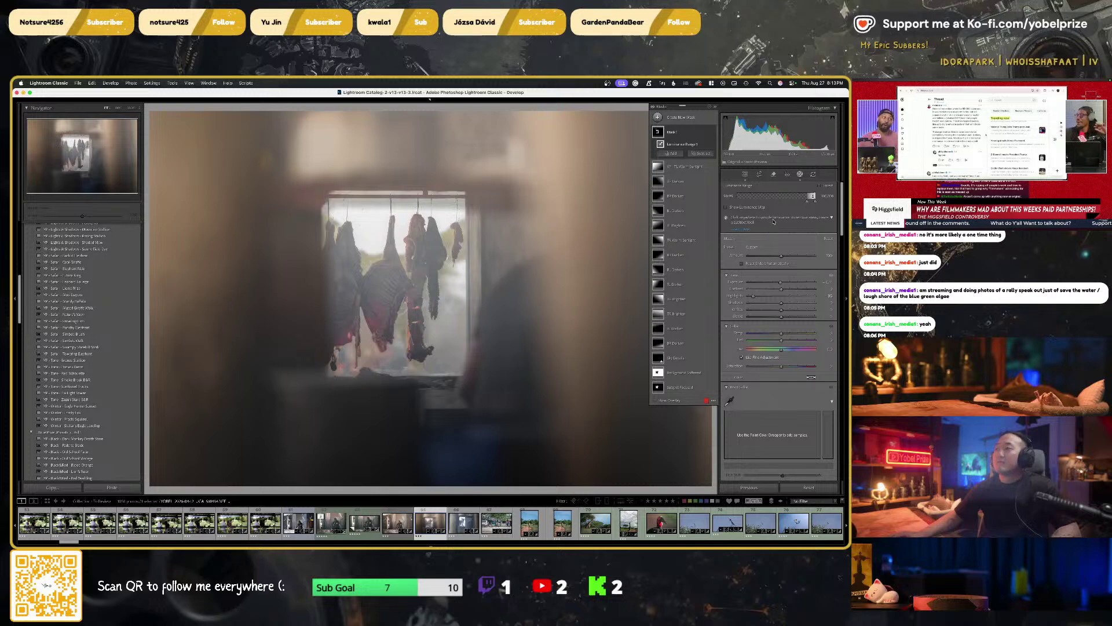
left_click(800, 175)
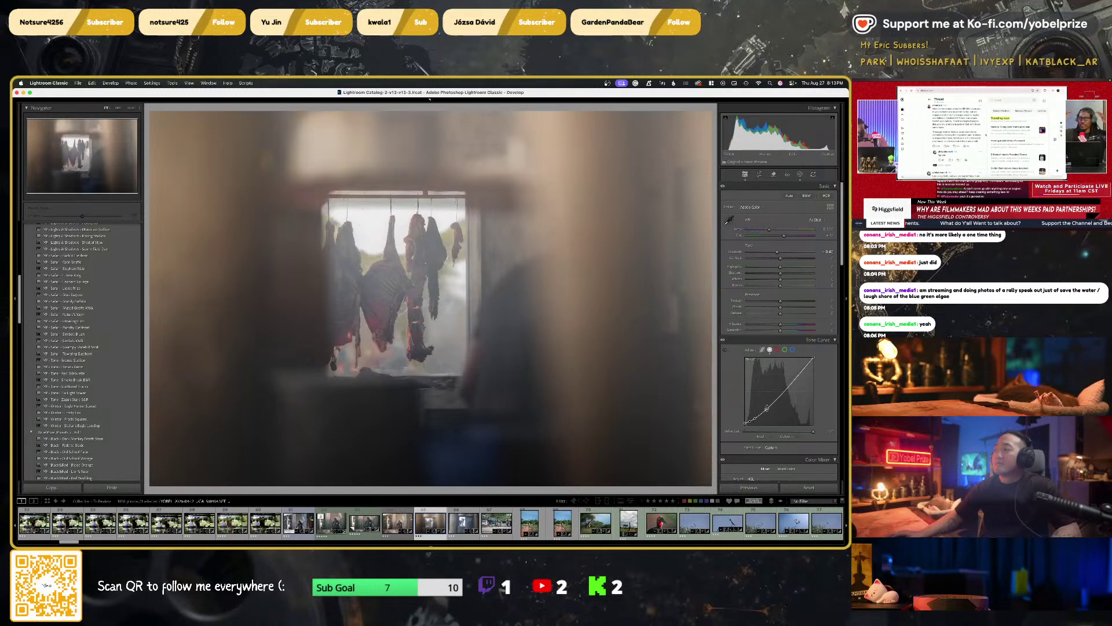
Try raising the photo's Dehaze to 54 and undo it
left_click_drag(781, 314, 797, 315)
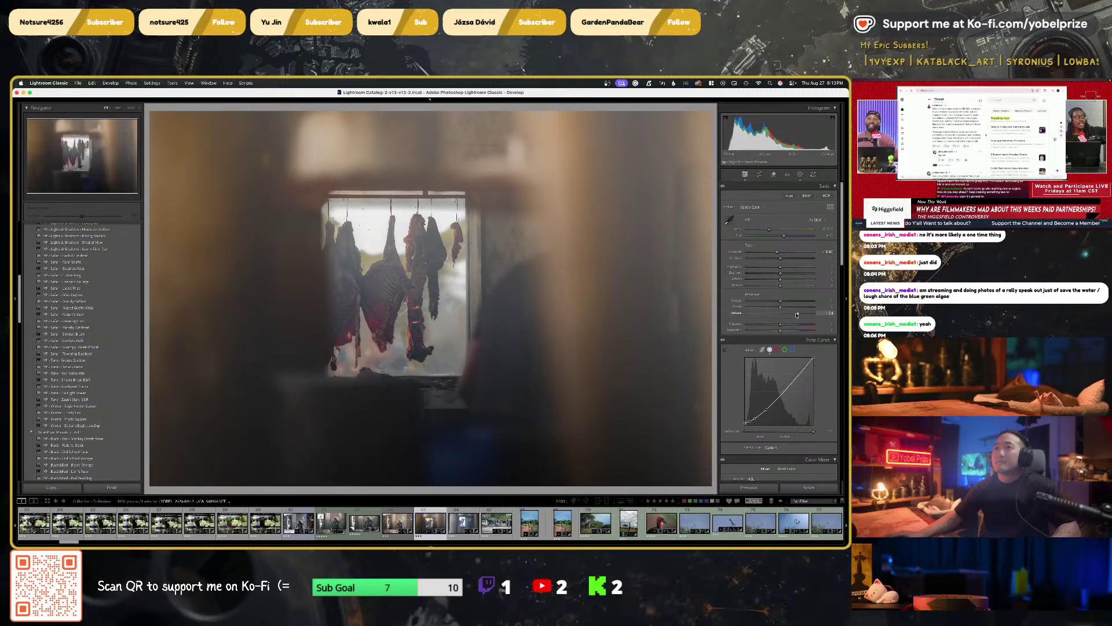
key("super+z")
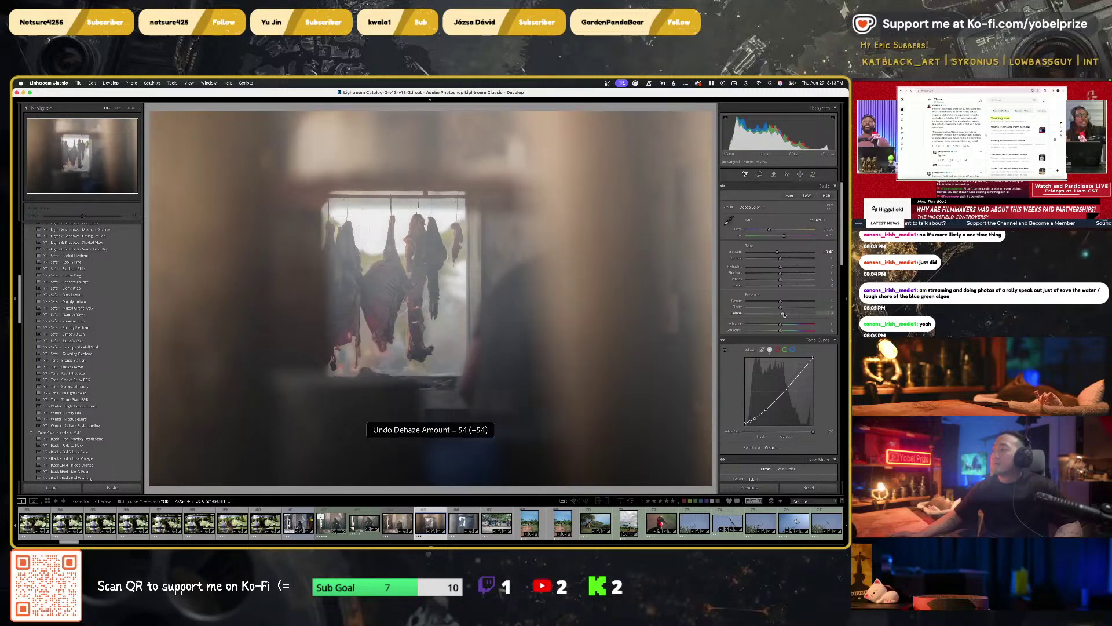
Send the hanging meat photo to the Dehancer Lightroom Plugin as a copy with Lightroom adjustments
right_click(335, 218)
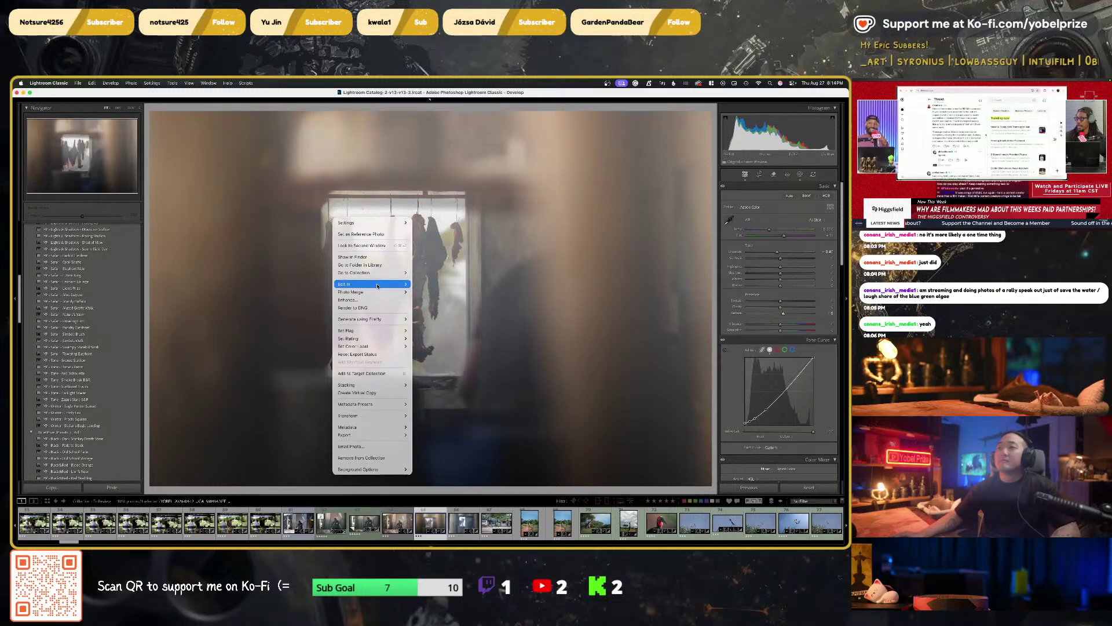
mouse_move(377, 286)
left_click(448, 297)
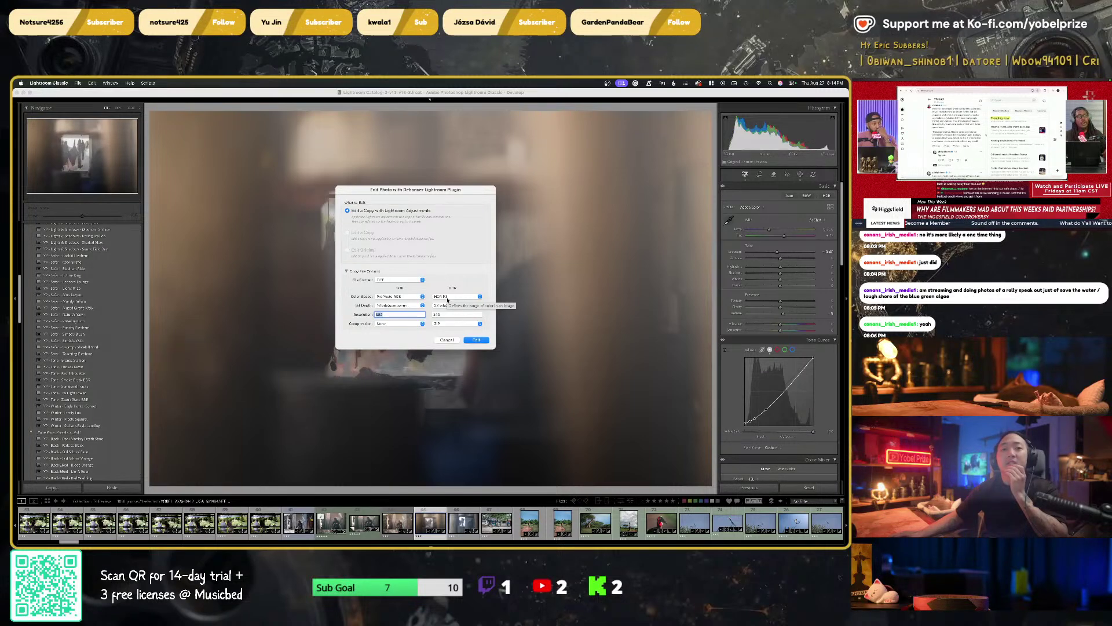
left_click(476, 340)
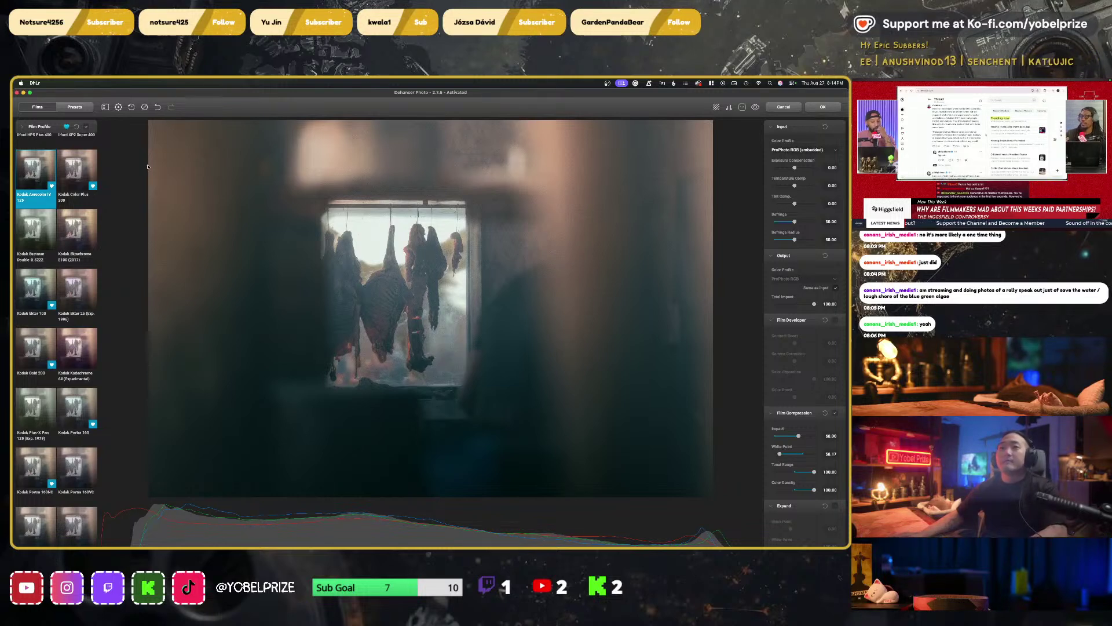
Preview the film profiles on the hanging meat photo one by one, from Kodak Aerocolor IV 125 through Svema Type-42
key("Down")
key("Right")
key("Left")
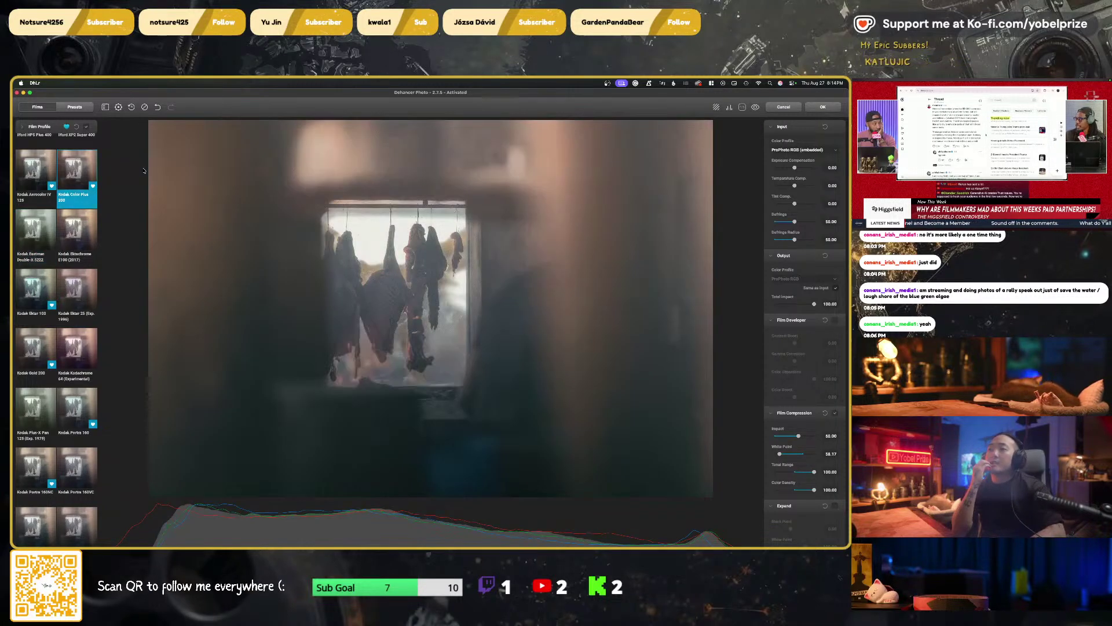
key("Right")
key("Right")
key("Right")
key("Right")
key("Right")
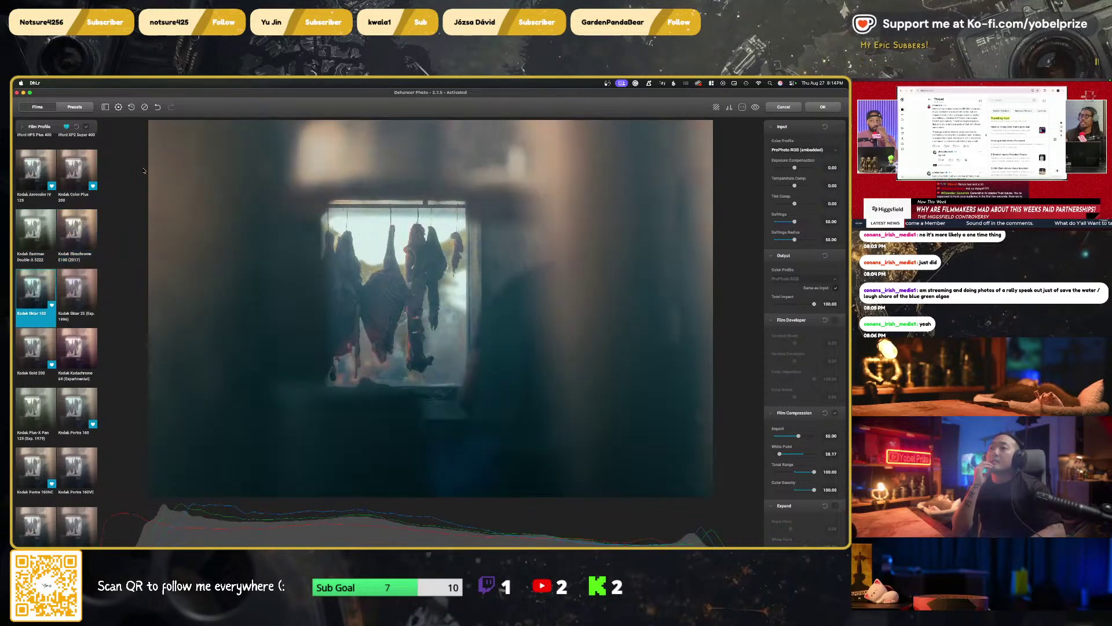
key("Right")
key("Right")
key("Right")
key("Right")
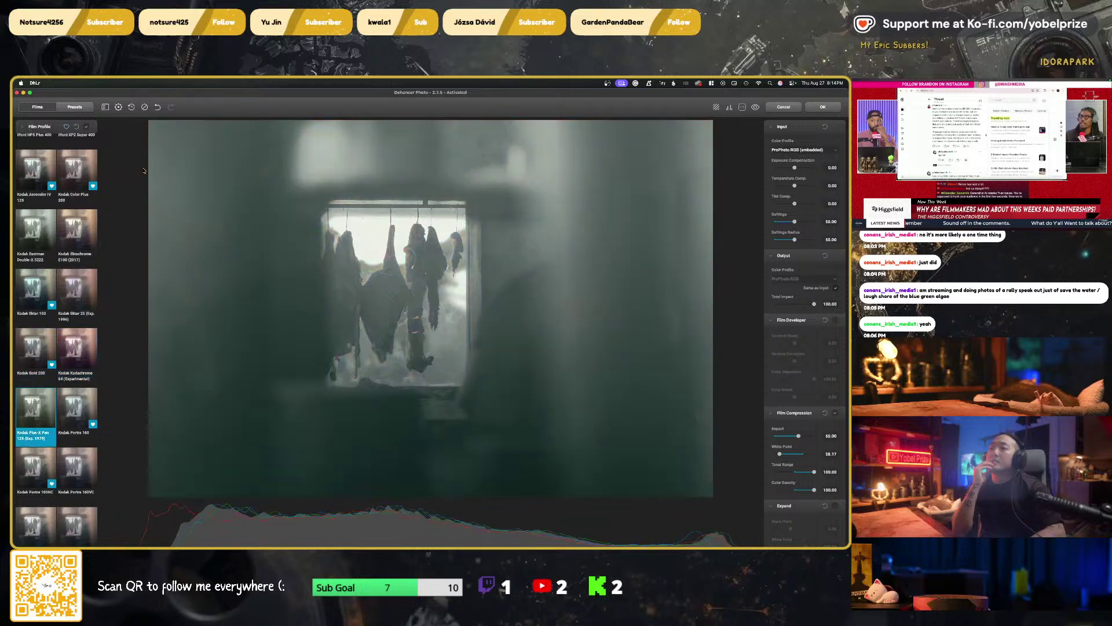
key("Right")
key("Right")
key("Right")
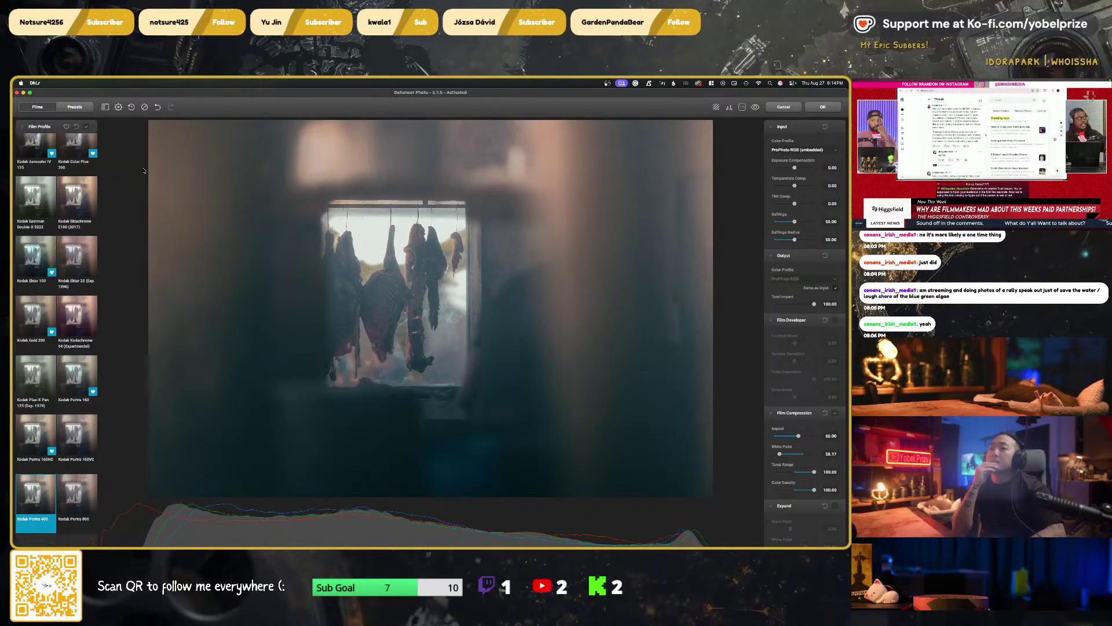
key("Right")
key("Right")
key("Right")
key("Right")
key("Right")
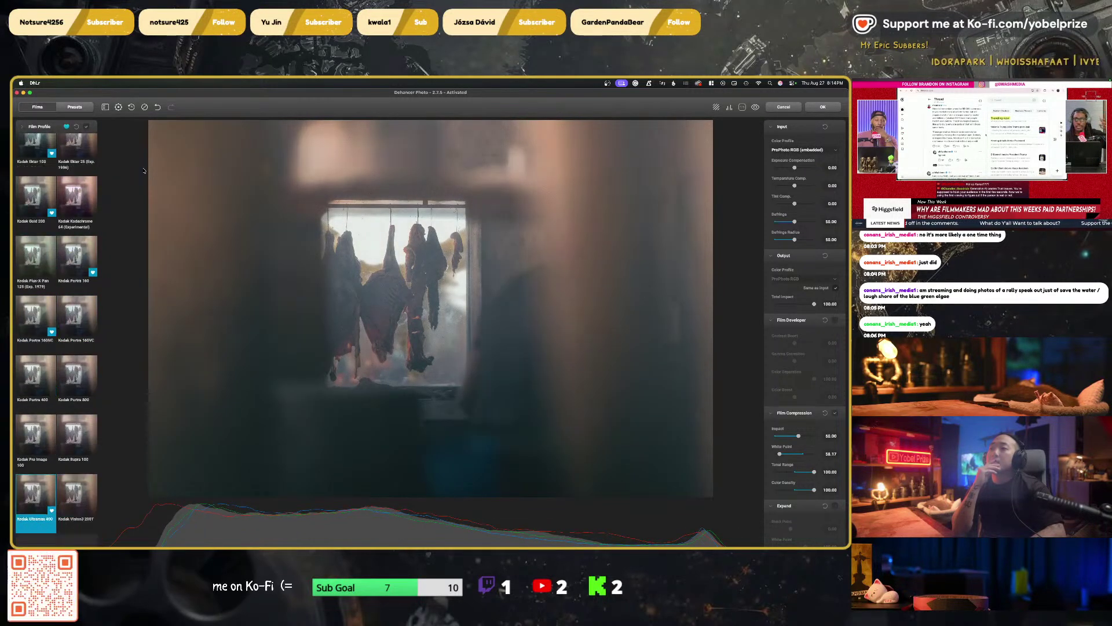
key("Right")
key("Right")
key("Right")
key("Right")
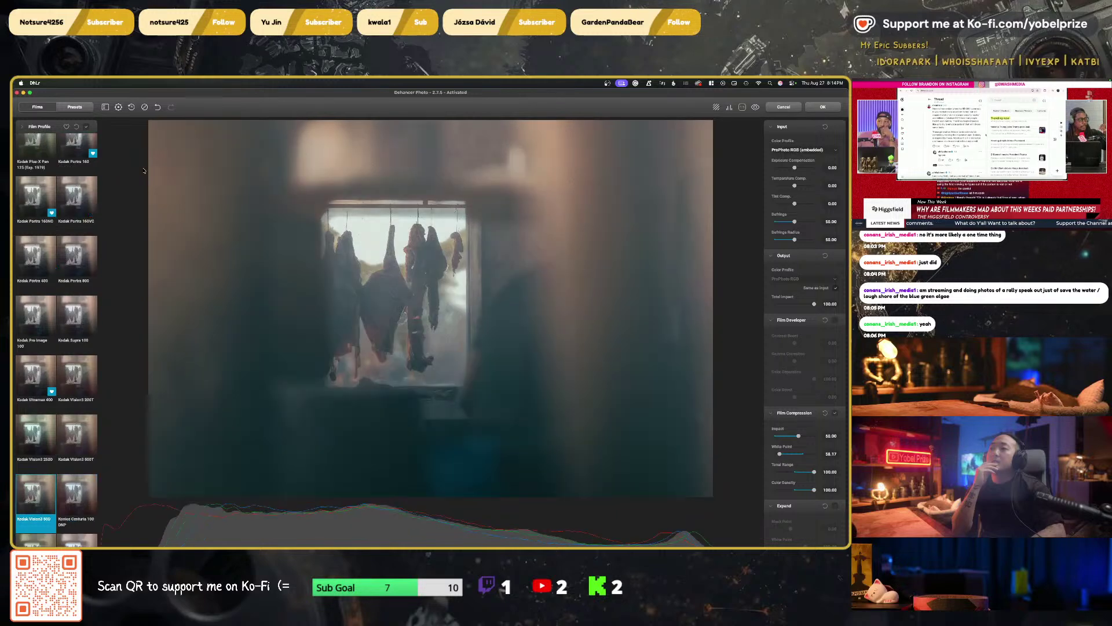
key("Right")
key("Right")
key("Right")
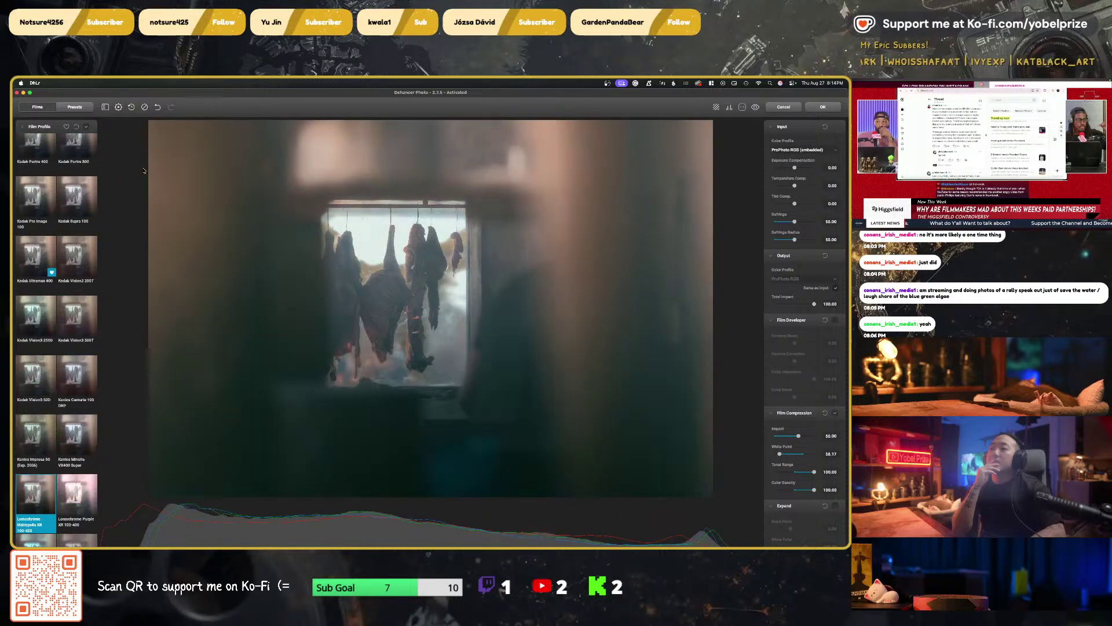
key("Right")
key("Right")
key("Right")
key("Right")
key("Right")
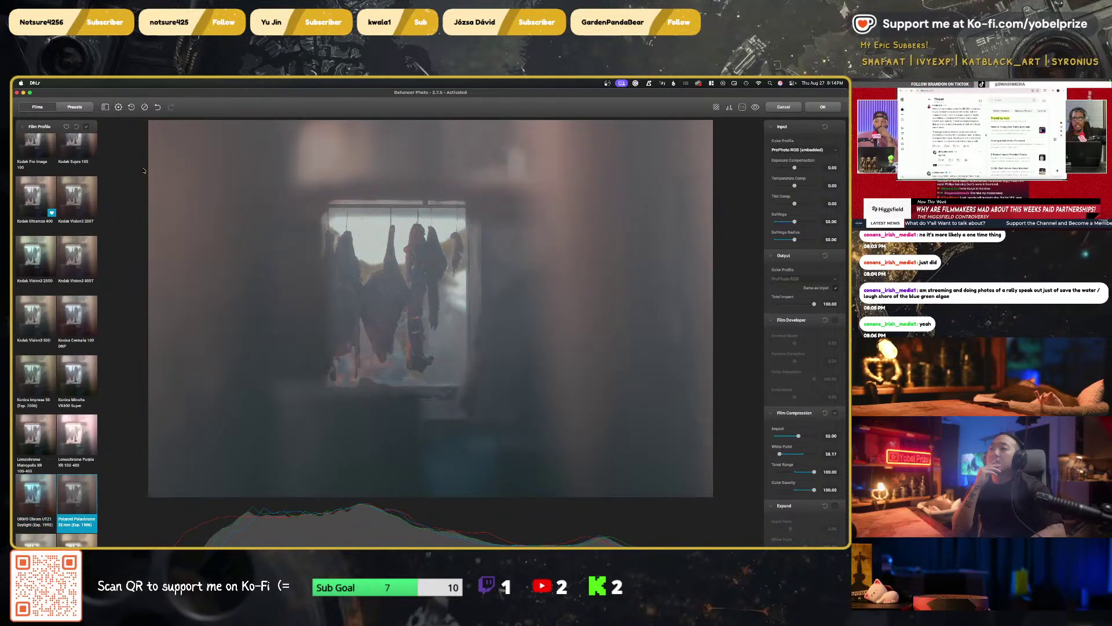
key("Right")
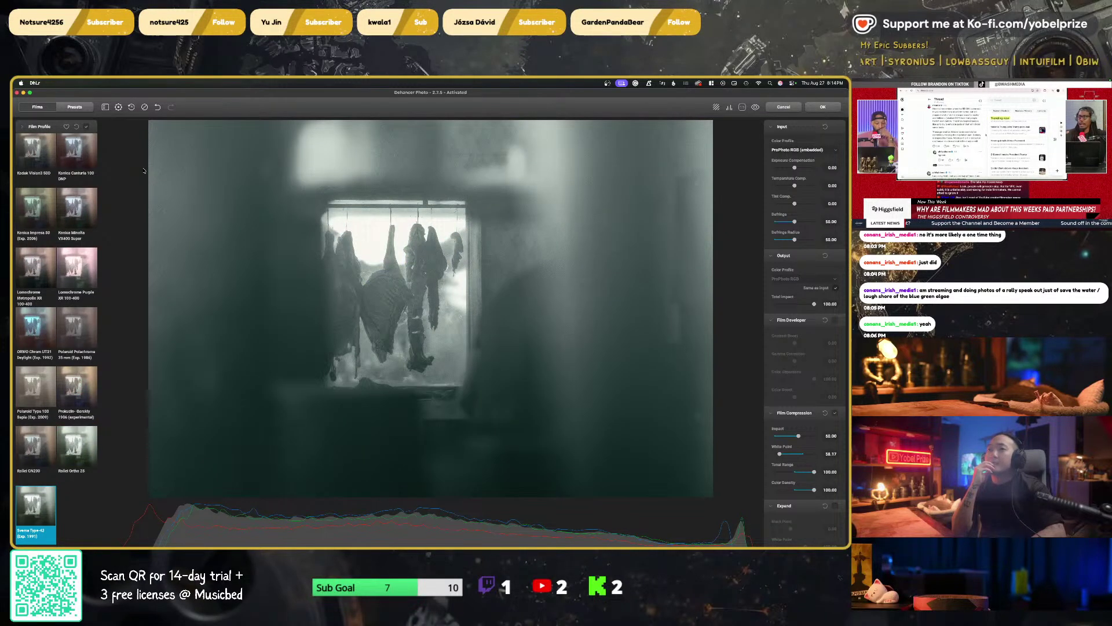
scroll(76, 217, "up", 10)
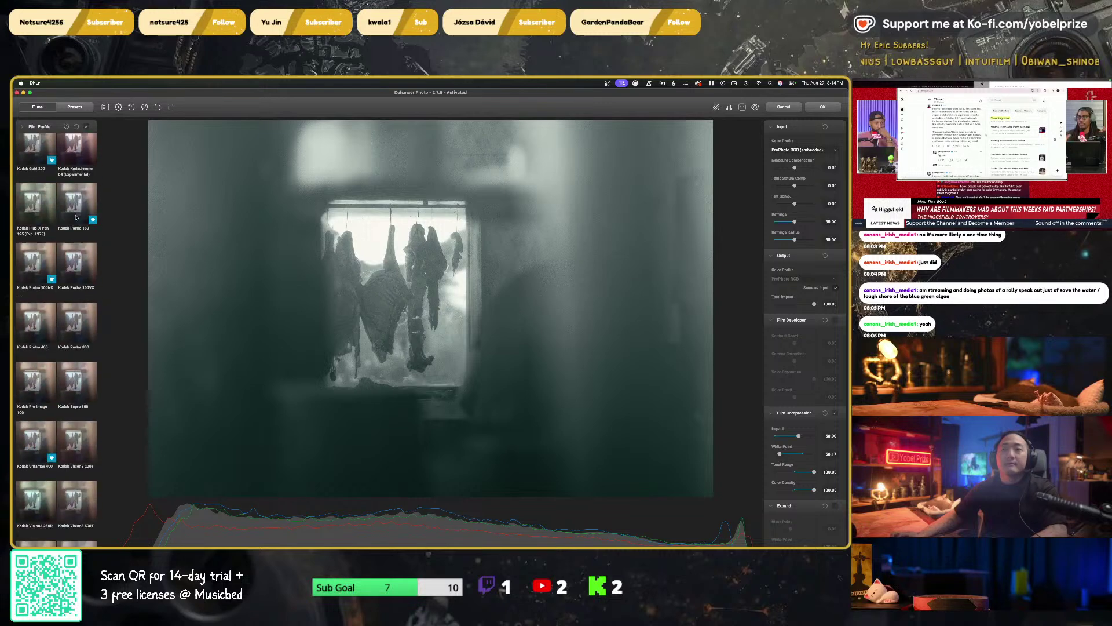
scroll(76, 217, "up", 10)
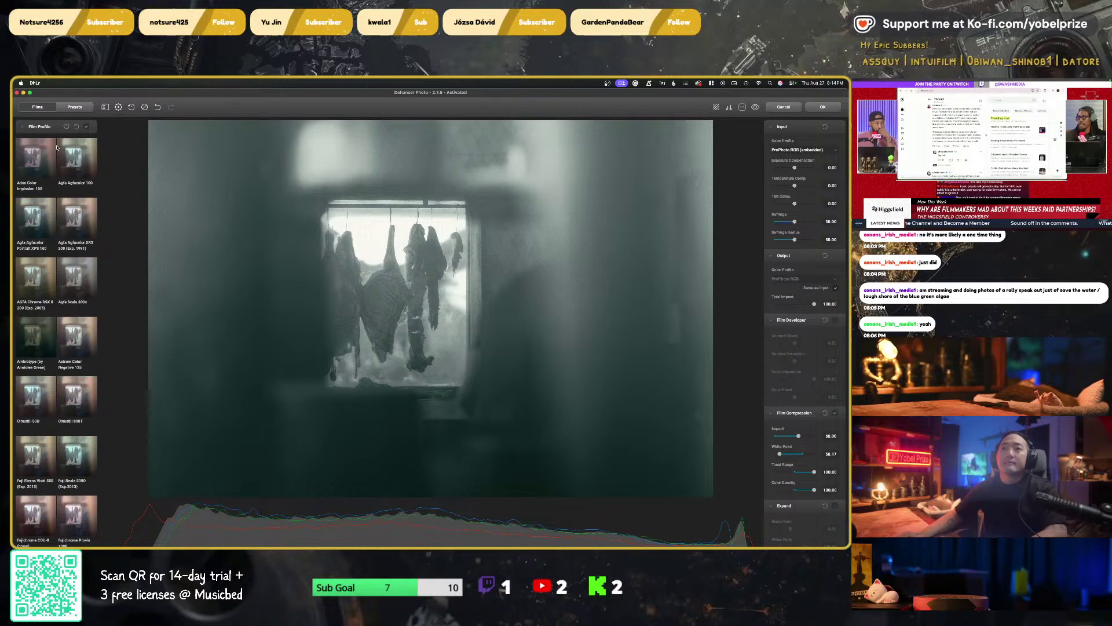
Audition the saved presets on the photo and settle on Fujicolor Superia + Kodak Endura
left_click(74, 107)
left_click(35, 267)
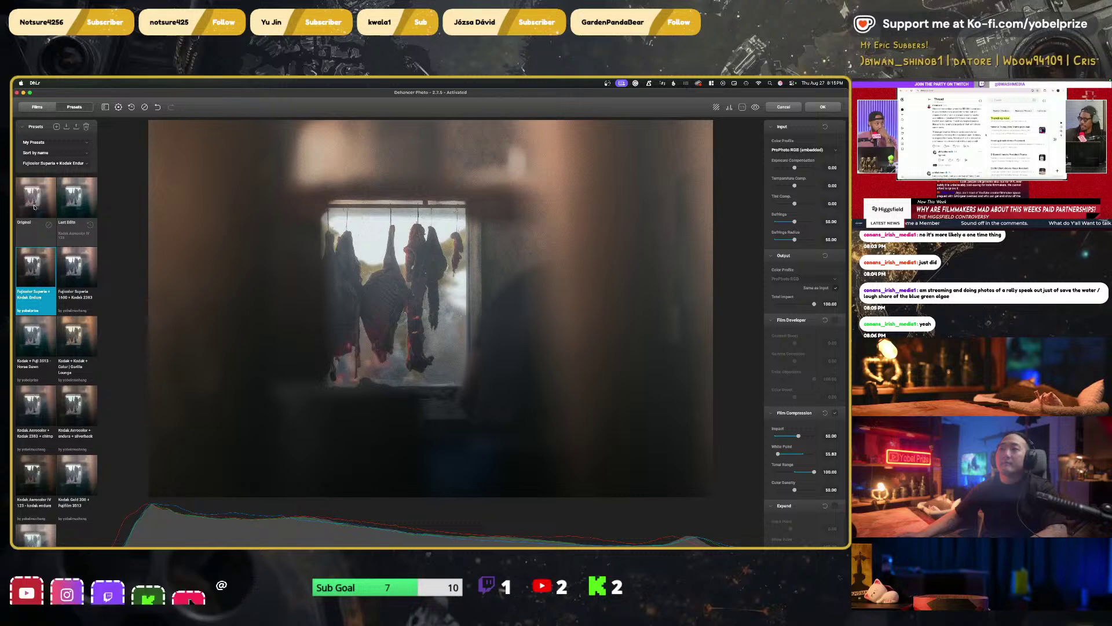
key("Right")
key("Right")
key("Right")
key("Right")
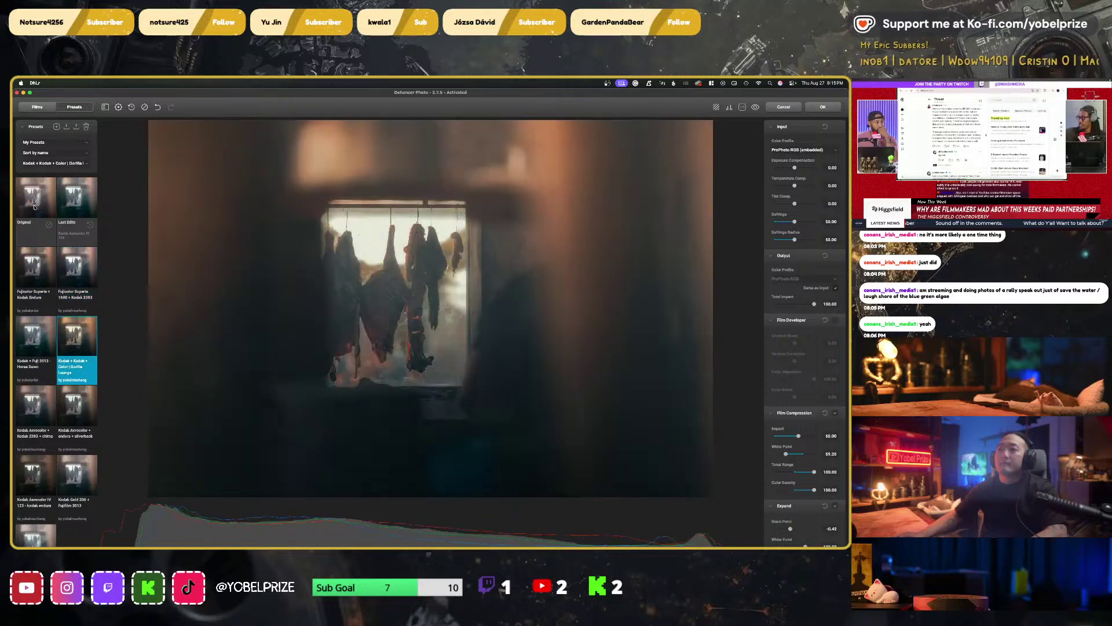
key("Left")
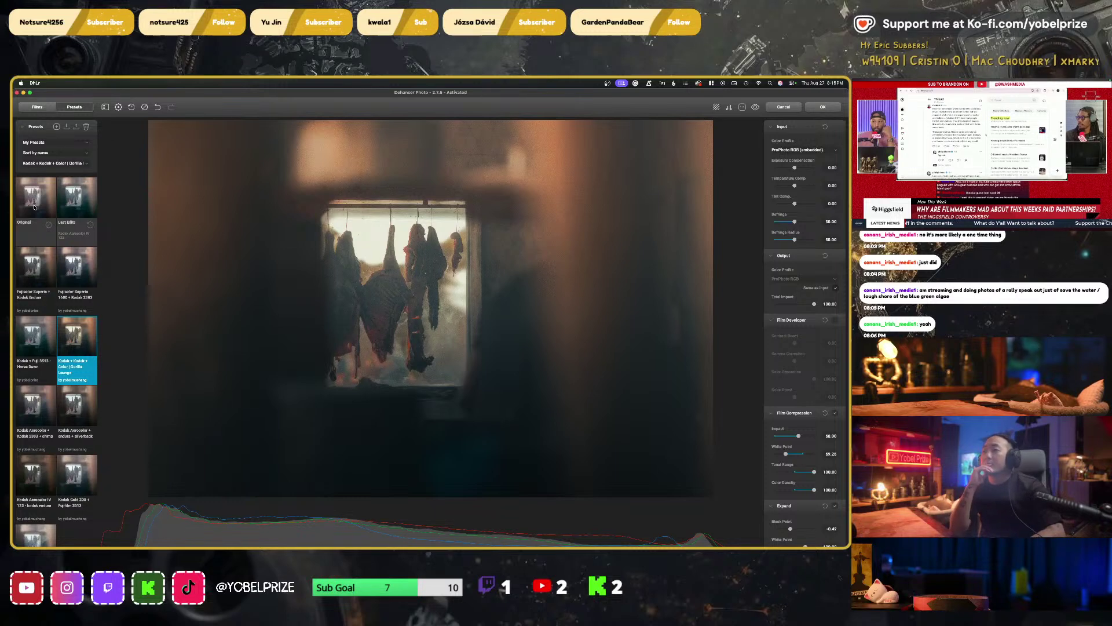
key("Right")
key("Right")
key("Right")
key("Right")
key("Right")
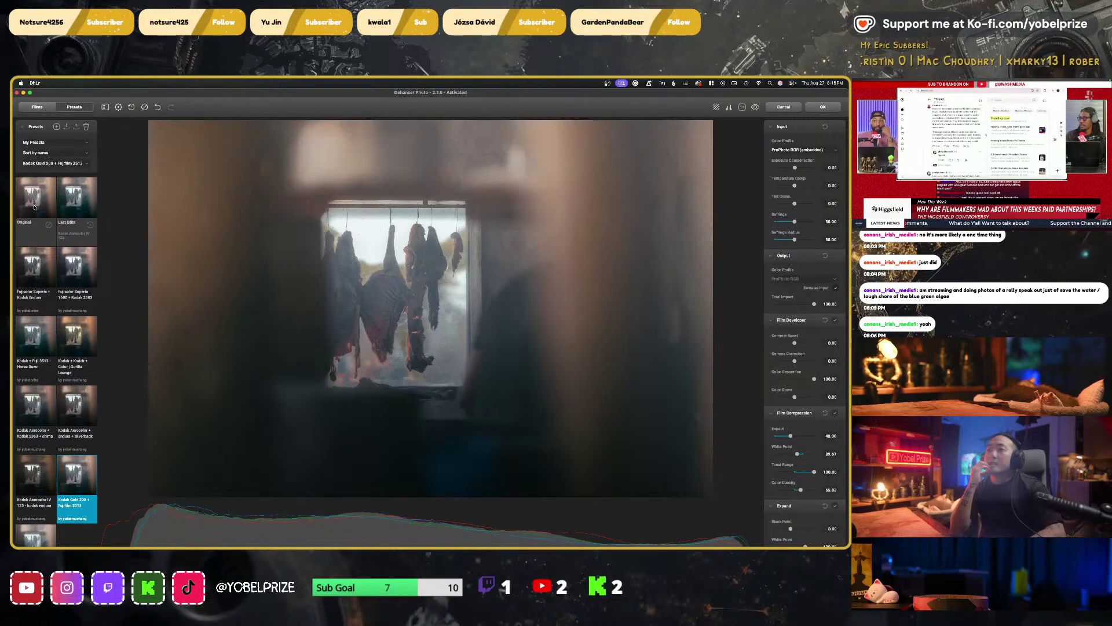
key("Left")
key("Left")
key("Left")
key("Left")
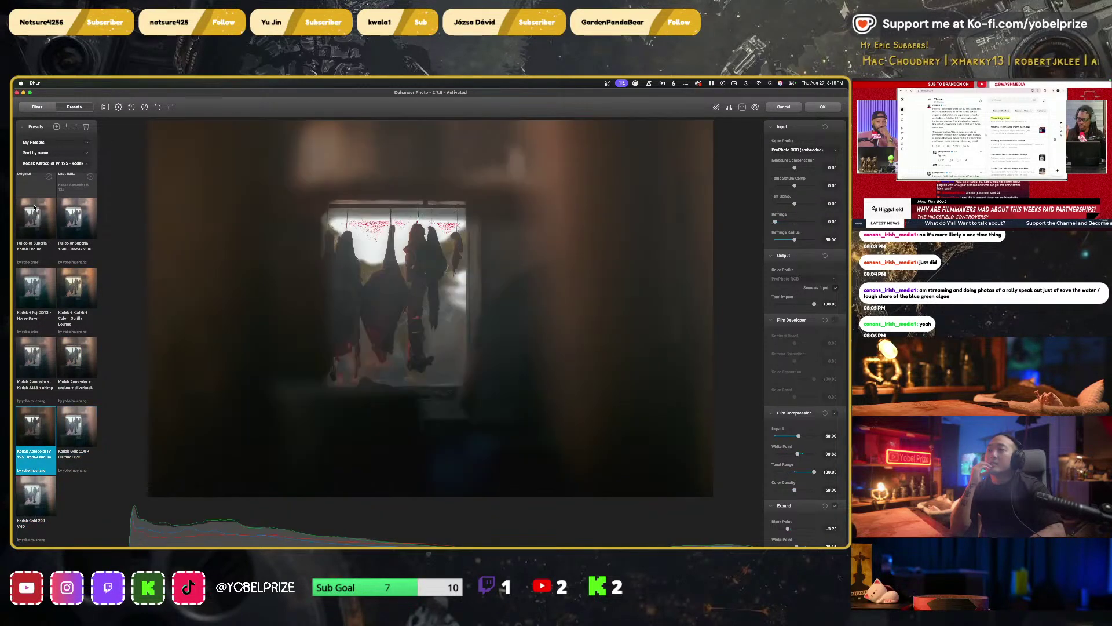
key("Left")
key("Left")
key("Left")
key("Left")
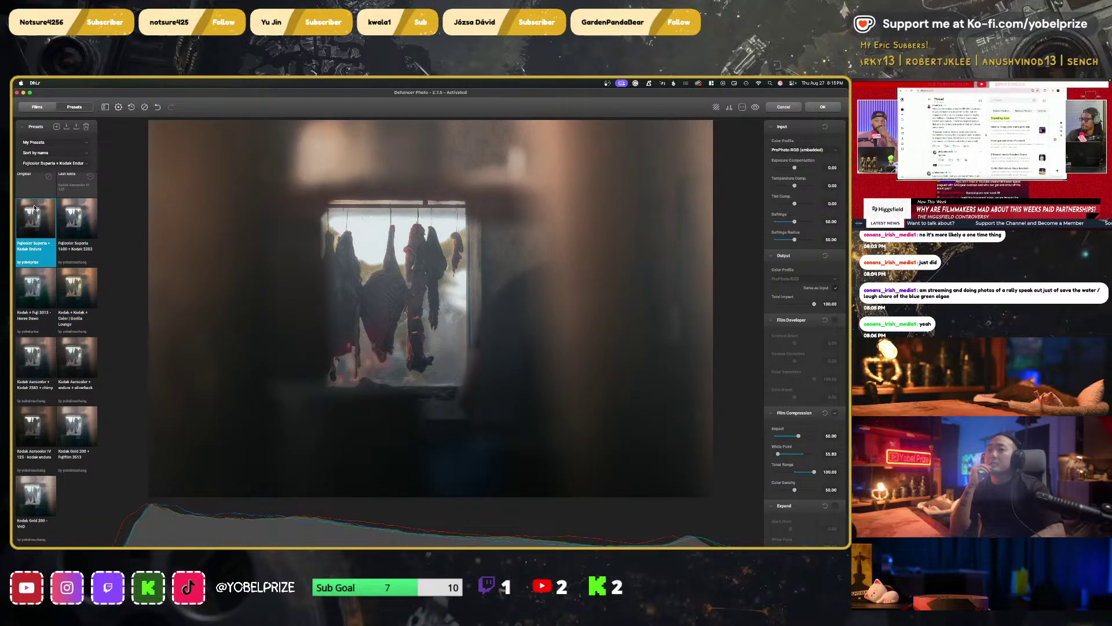
key("Left")
key("Right")
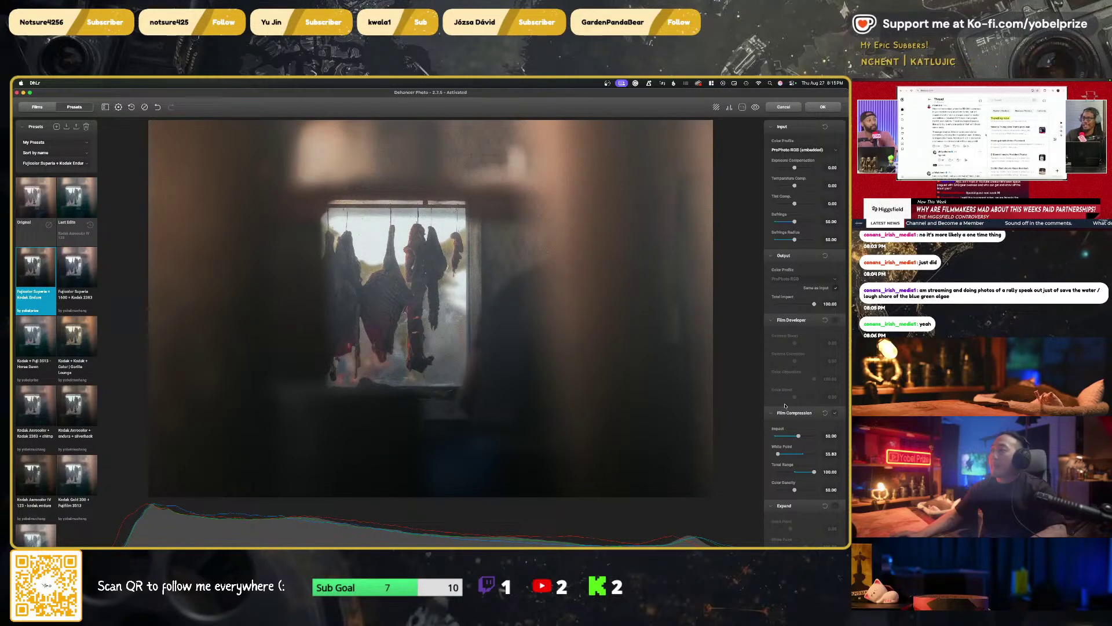
scroll(785, 405, "down", 5)
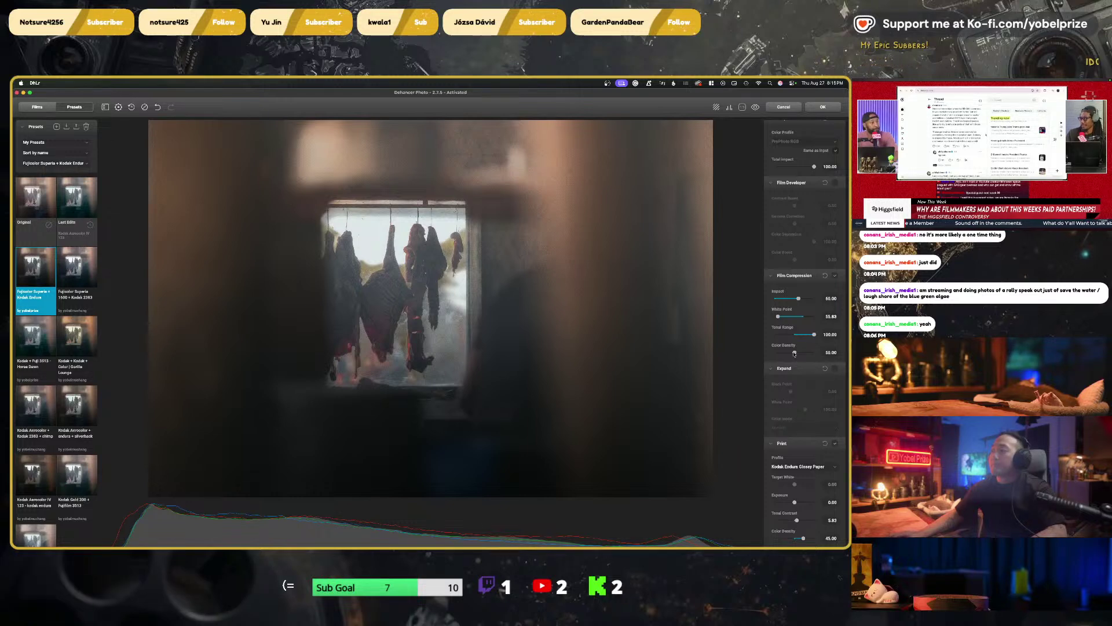
left_click(979, 143)
left_click(979, 143)
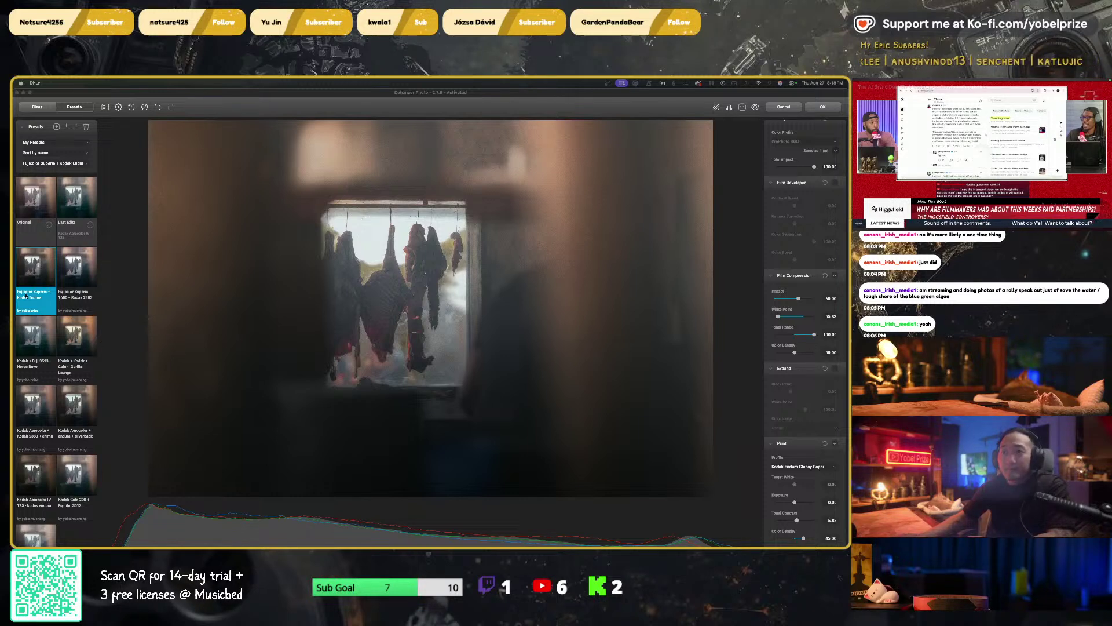
Compare the Fujicolor Superia + Kodak Endura preset with Fujicolor Superia 1600 + Kodak 2383 and the last edits, returning to the first
left_click(79, 276)
key("Left")
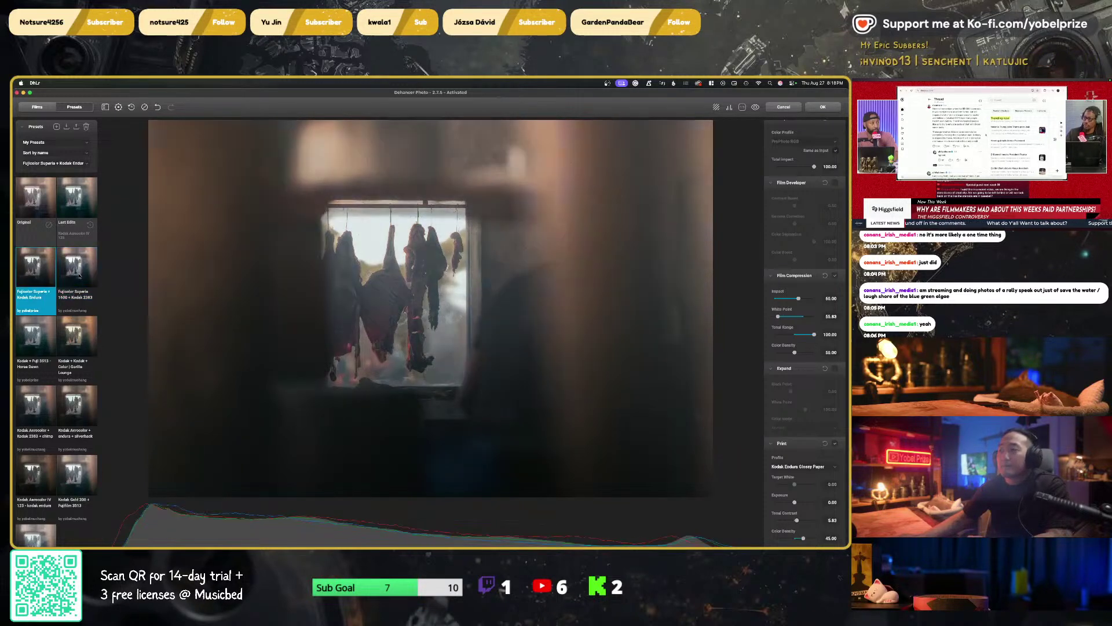
key("Right")
key("Left")
key("Left")
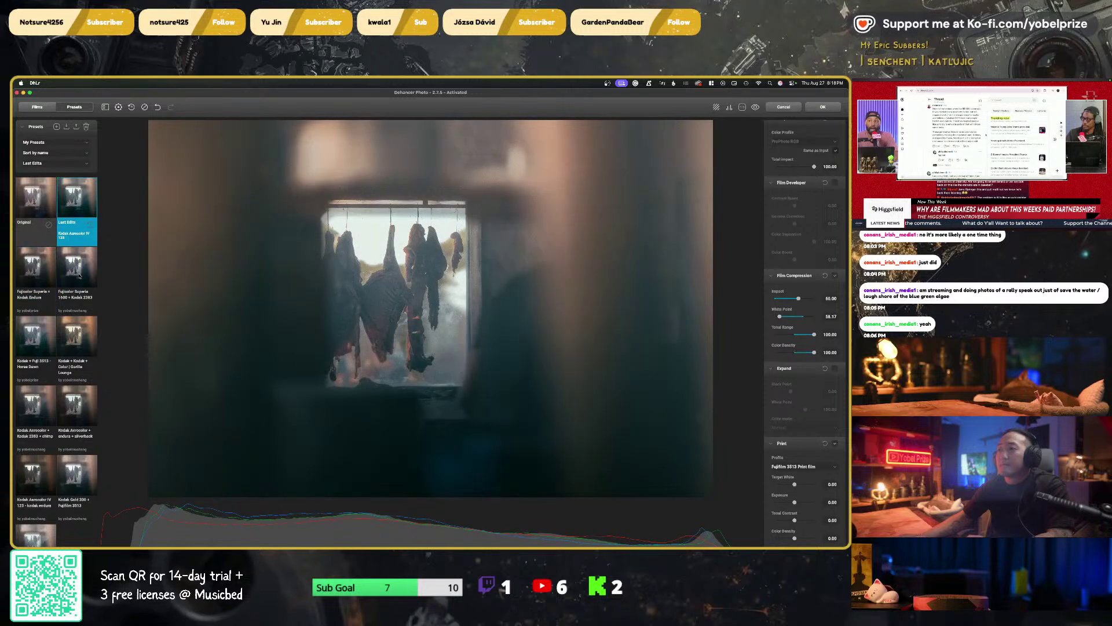
key("Right")
In Film Compression, raise the Color Density to 100 and the White Point to 67.50
scroll(815, 429, "down", 5)
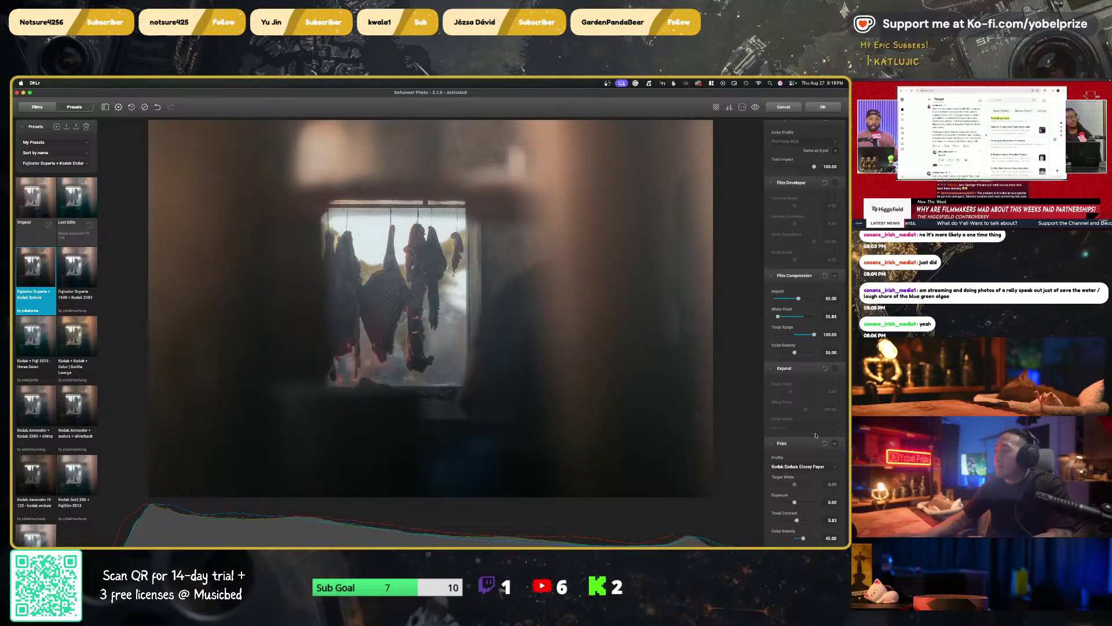
left_click_drag(794, 253, 839, 255)
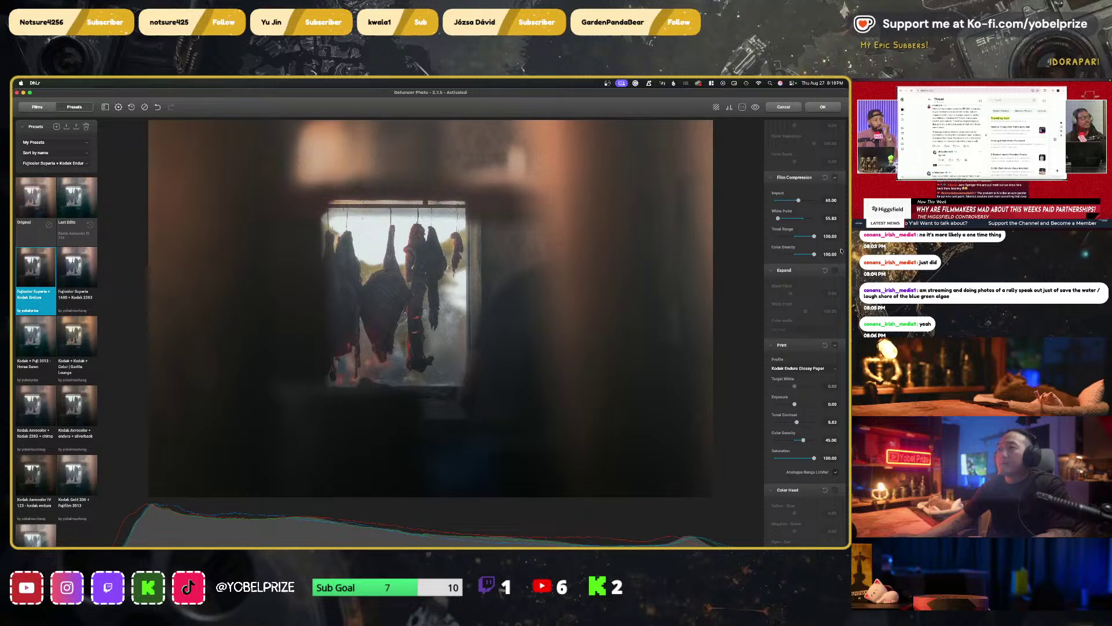
scroll(803, 337, "down", 3)
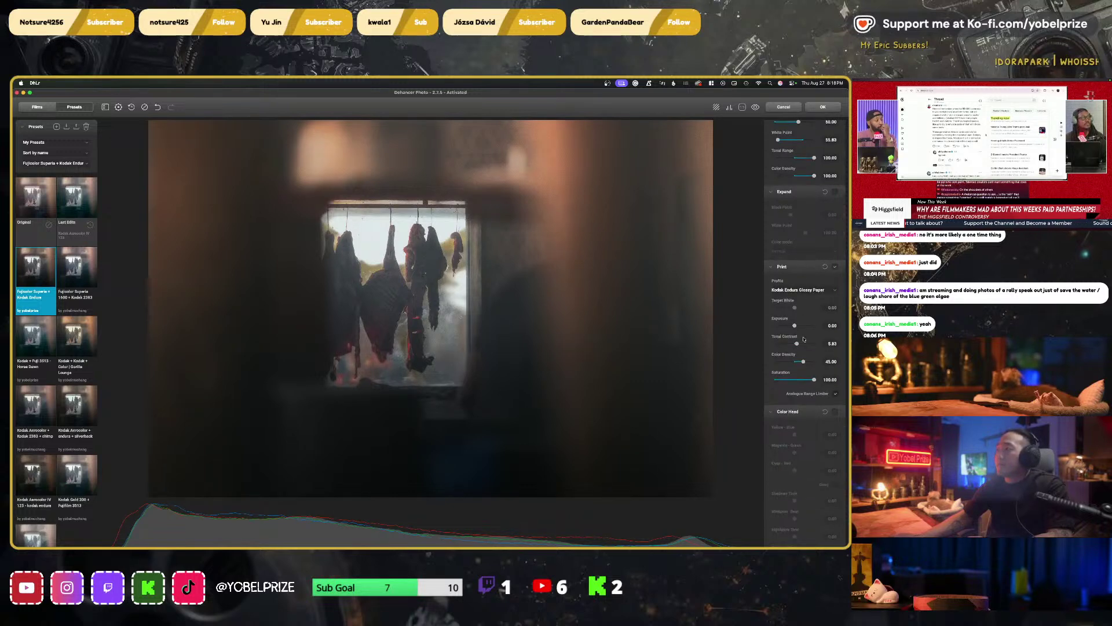
scroll(803, 339, "up", 3)
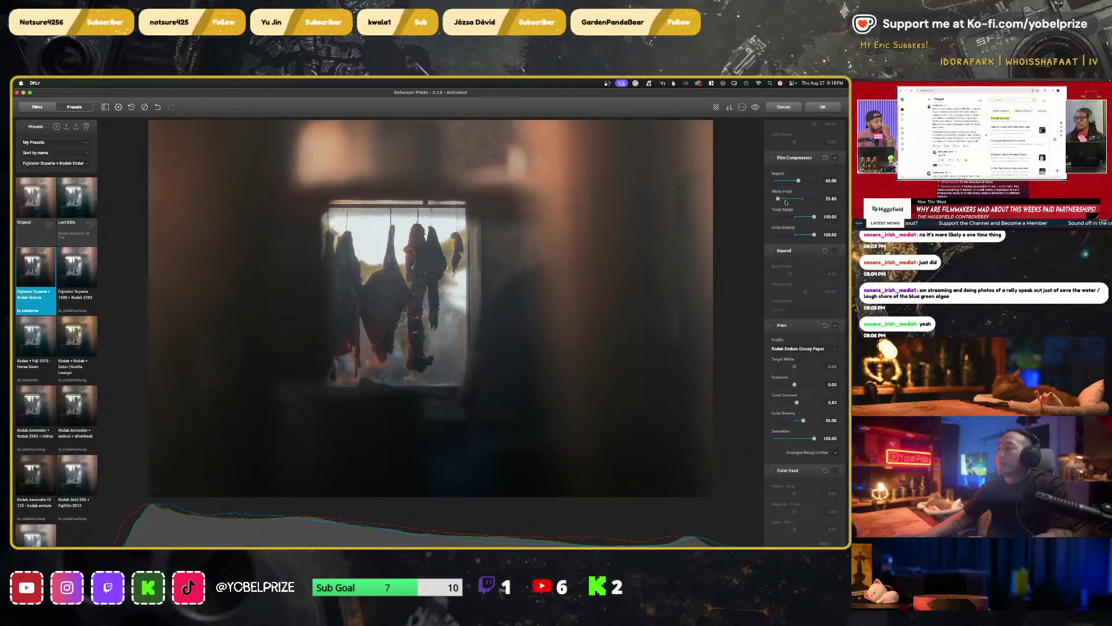
left_click(790, 199)
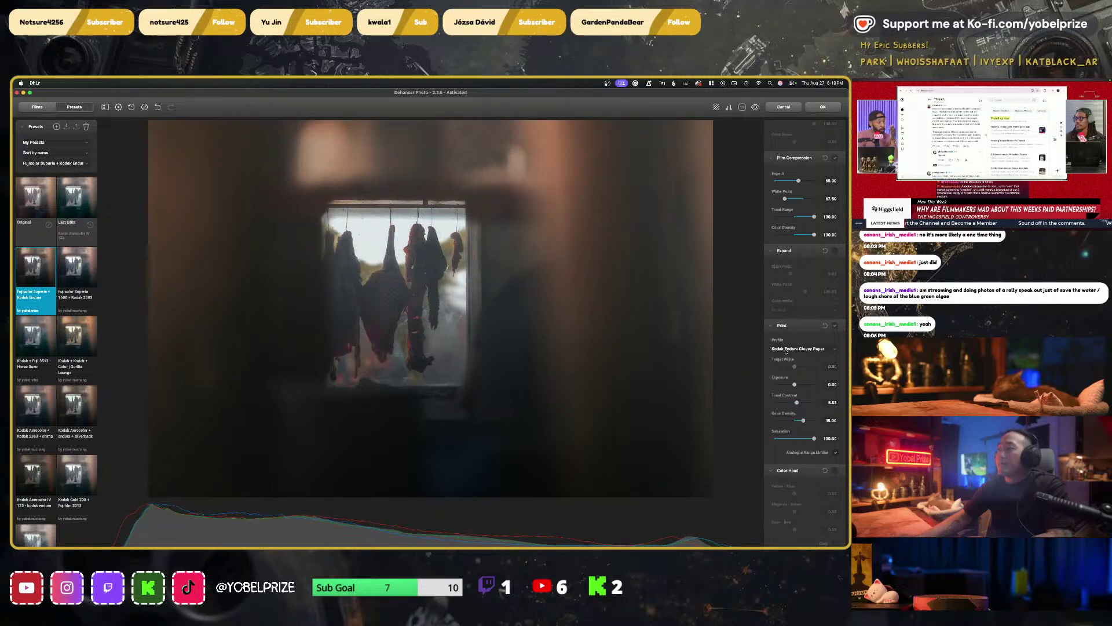
Try the Halation effect on the photo and switch it off again
scroll(786, 349, "down", 10)
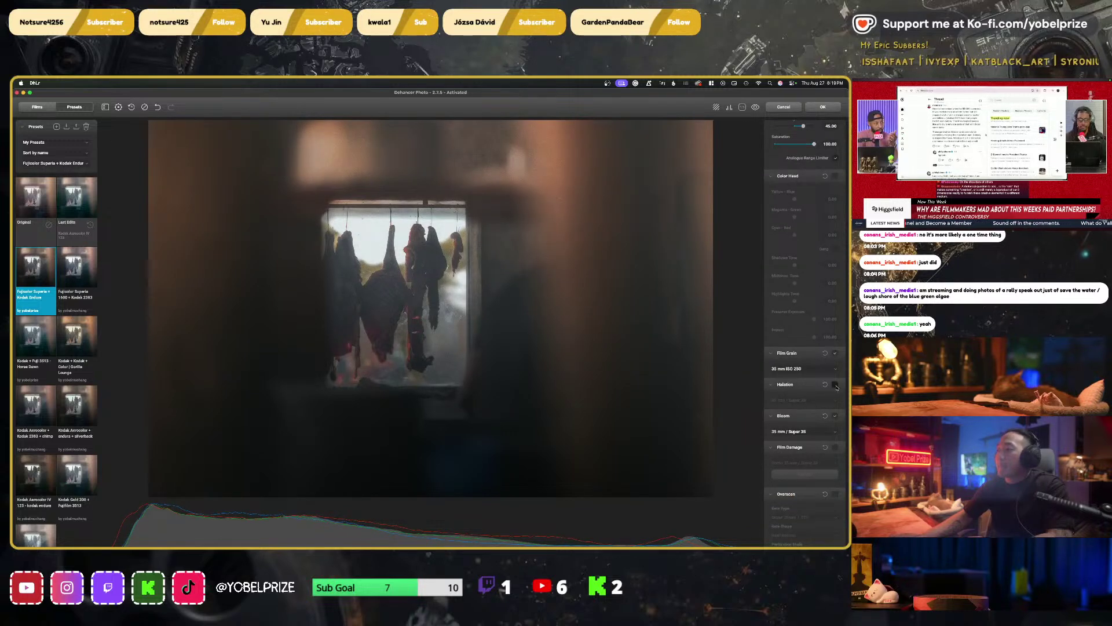
left_click(835, 384)
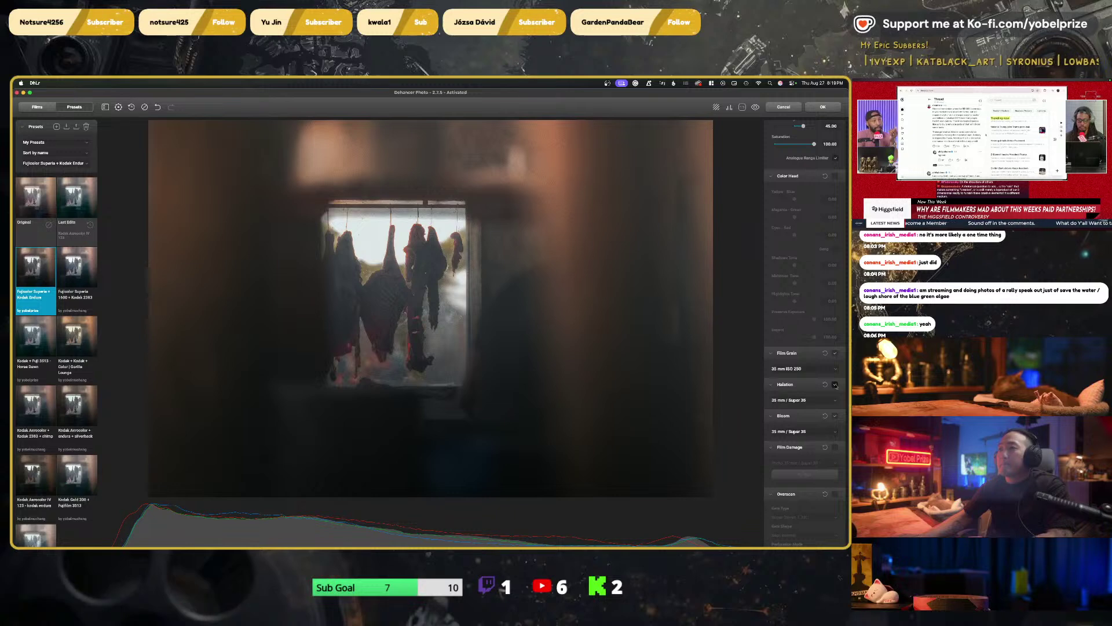
left_click(835, 385)
scroll(831, 386, "up", 1)
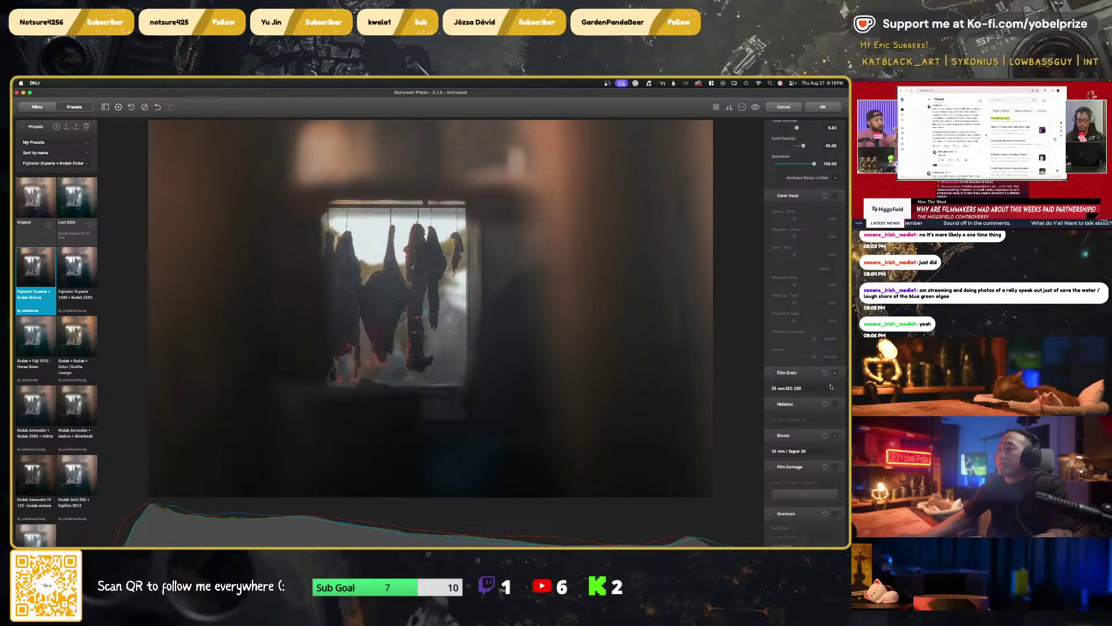
Set the Print section's Color Density to 41.67 and look over the remaining effect settings
scroll(809, 369, "up", 8)
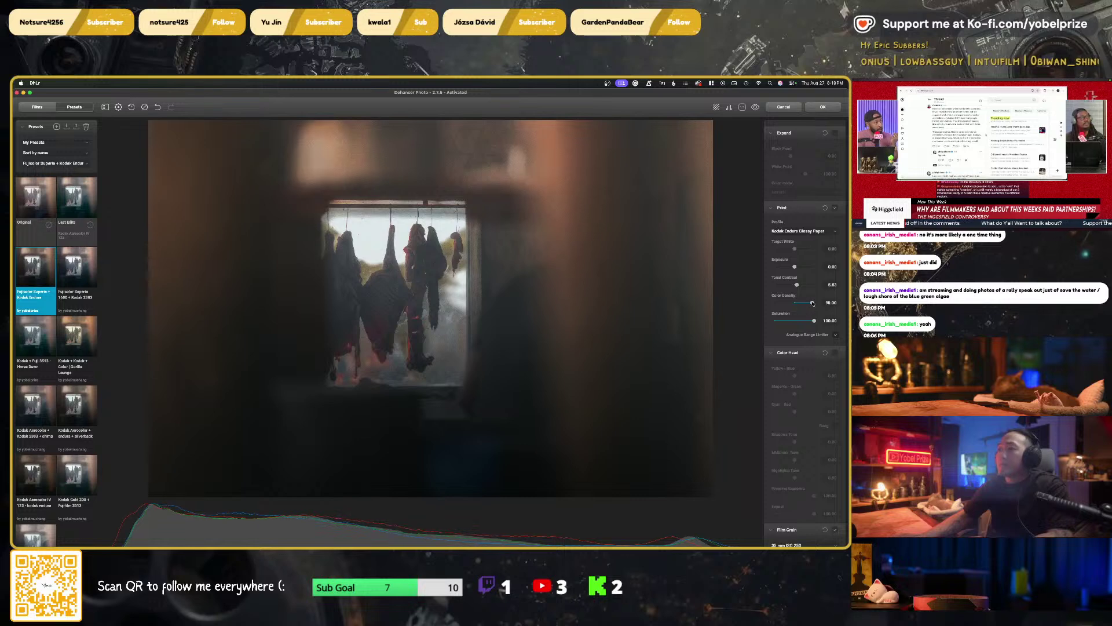
mouse_move(809, 303)
left_mouse_down()
mouse_move(776, 305)
mouse_move(818, 307)
mouse_move(803, 306)
left_mouse_up()
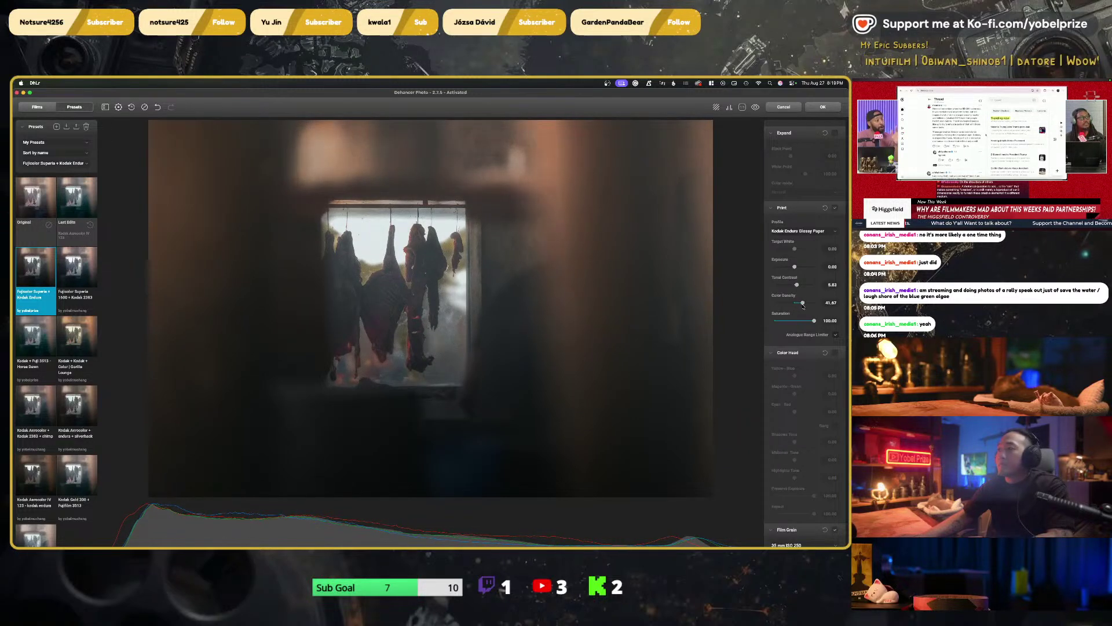
scroll(802, 346, "down", 10)
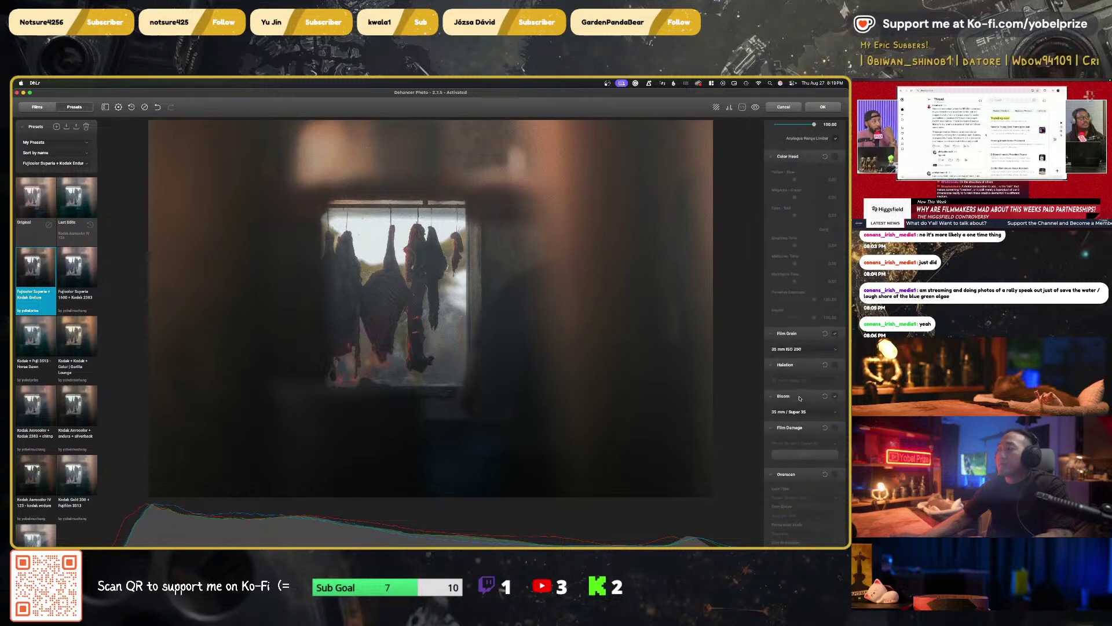
scroll(800, 398, "down", 5)
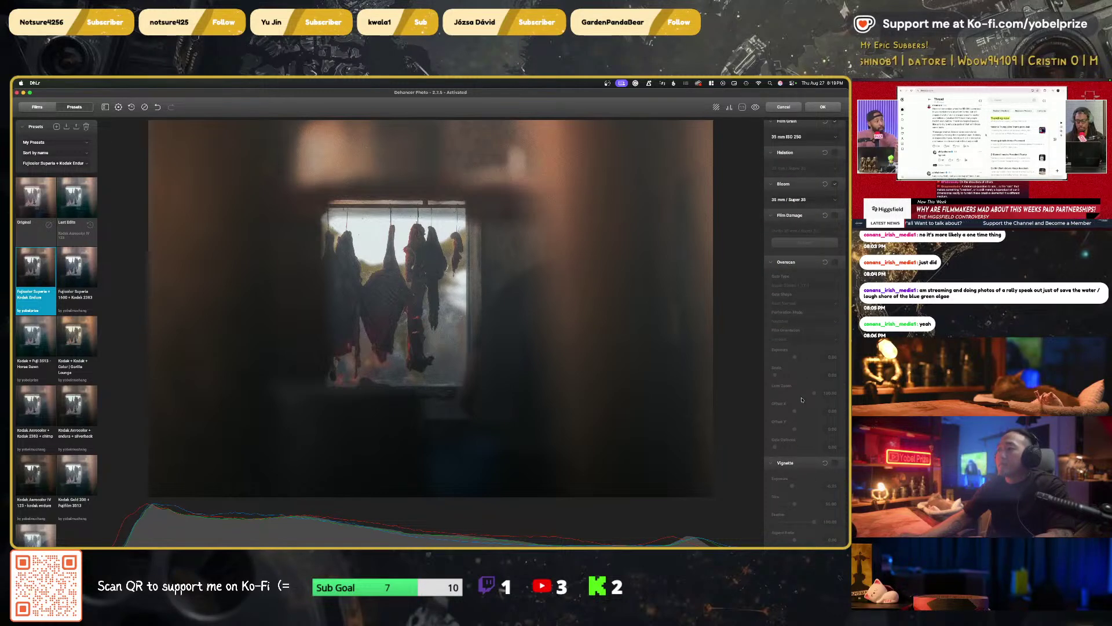
scroll(805, 397, "up", 10)
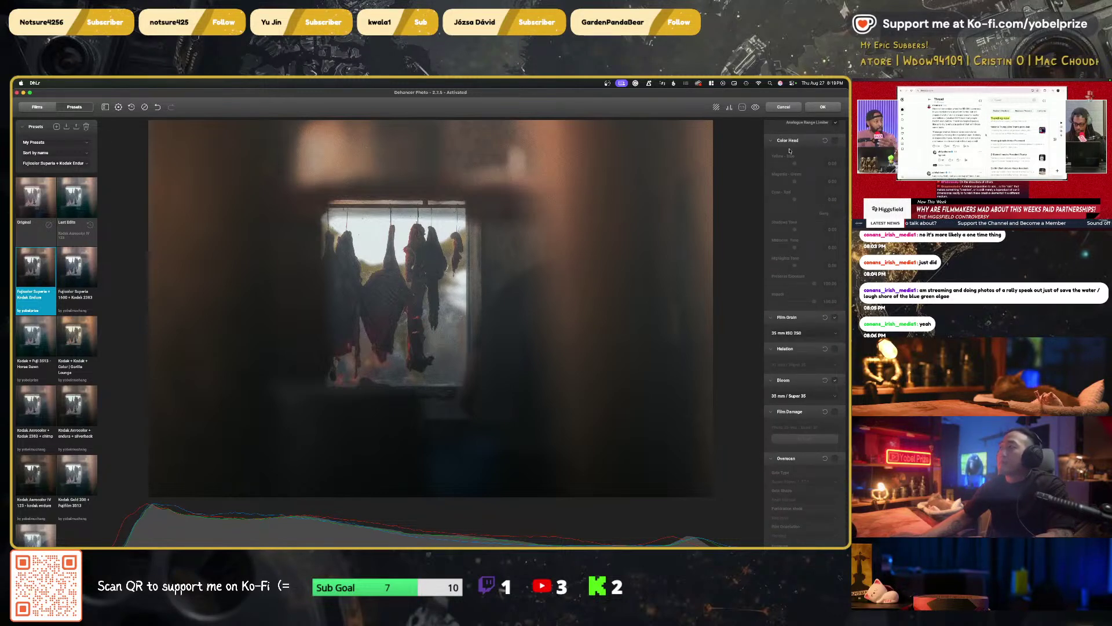
Apply the Dehancer edit, crop the hanging-meat photo to 16 x 9 with a tighter frame around the window, and fine-tune its angle
left_click(822, 108)
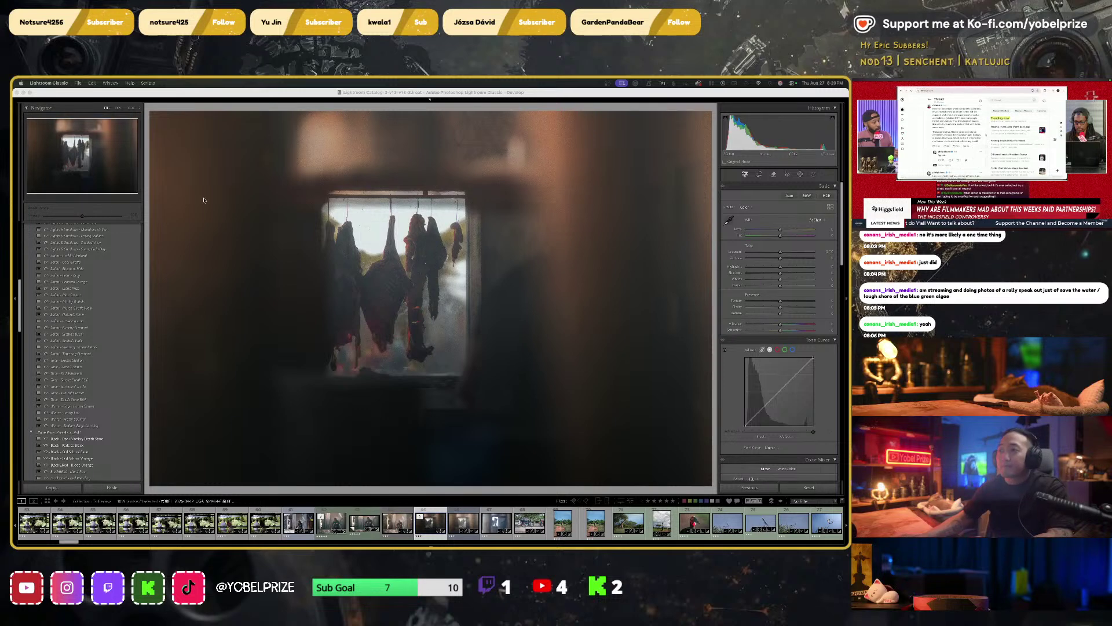
left_click(245, 104)
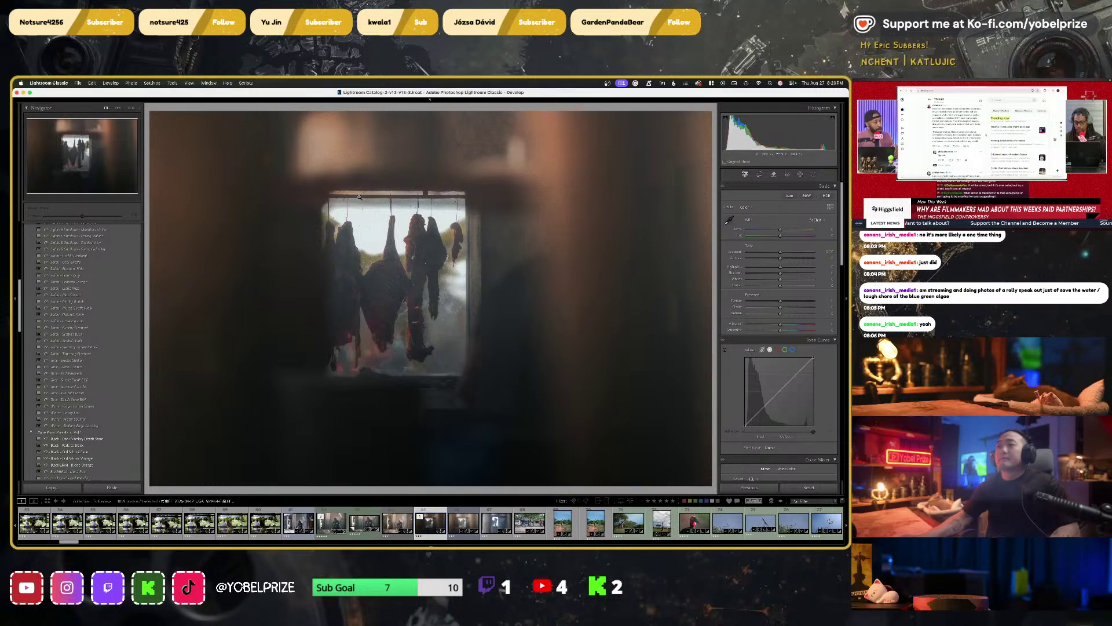
key("r")
left_click(810, 199)
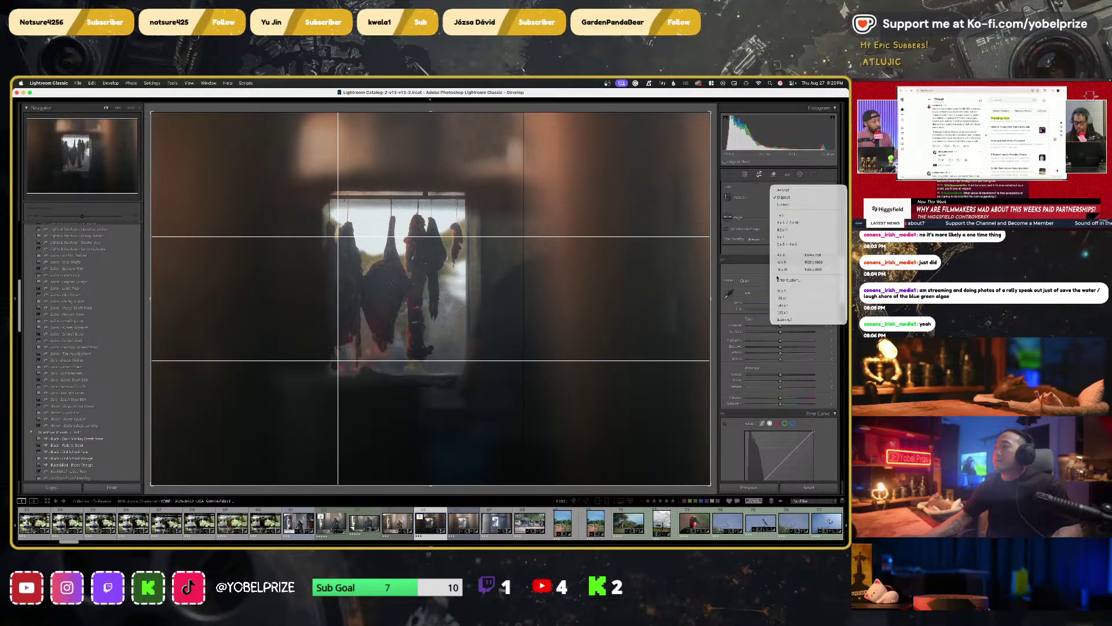
left_click(792, 262)
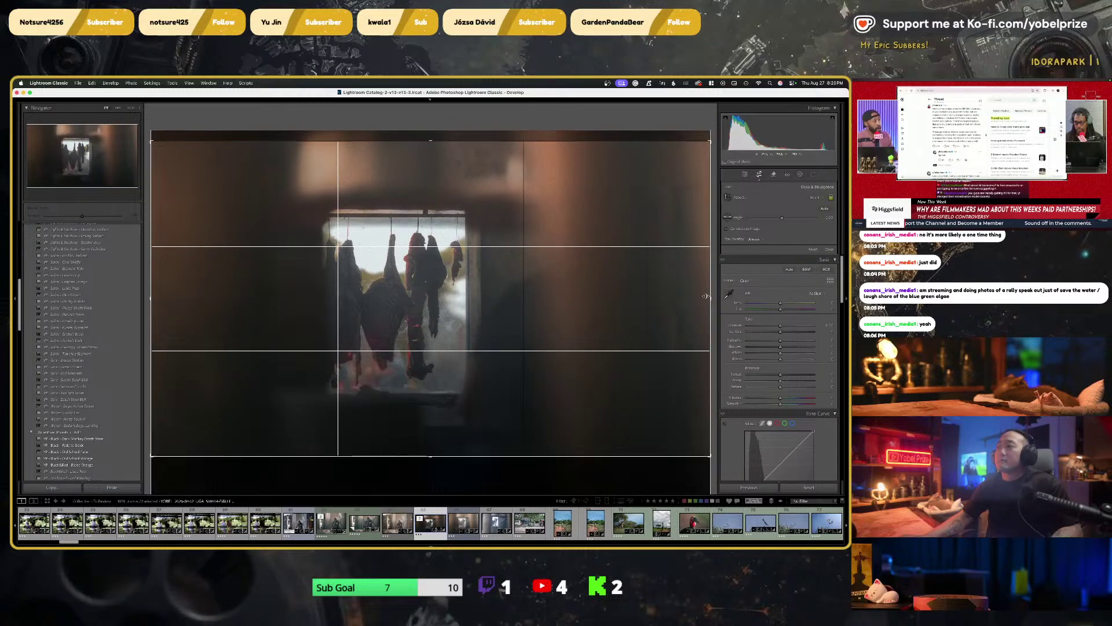
left_click_drag(710, 298, 652, 299)
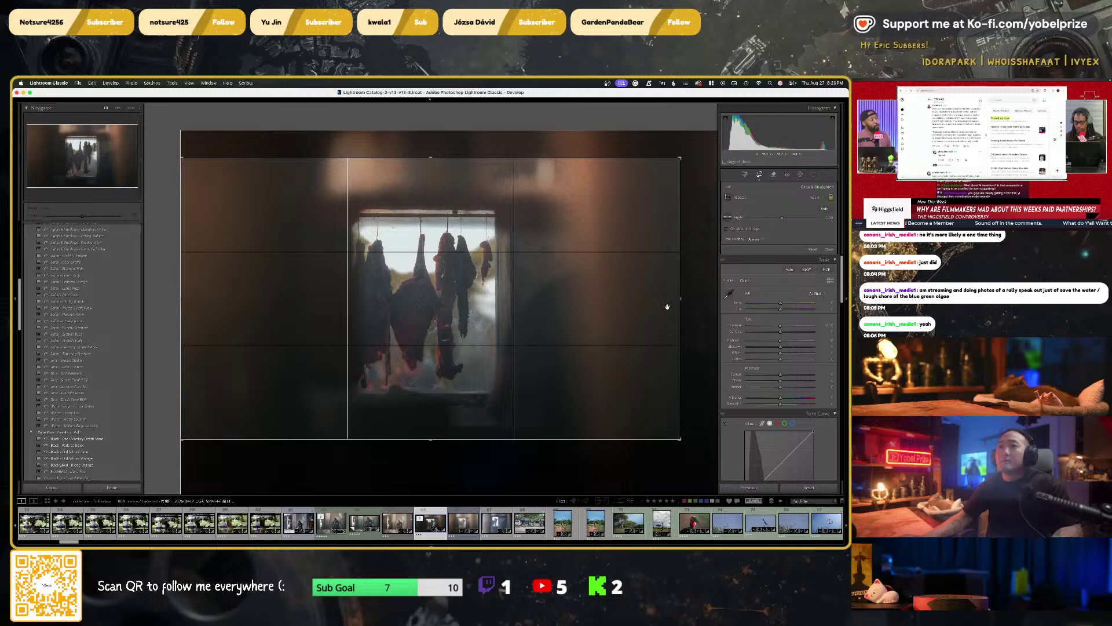
left_click_drag(674, 306, 673, 304)
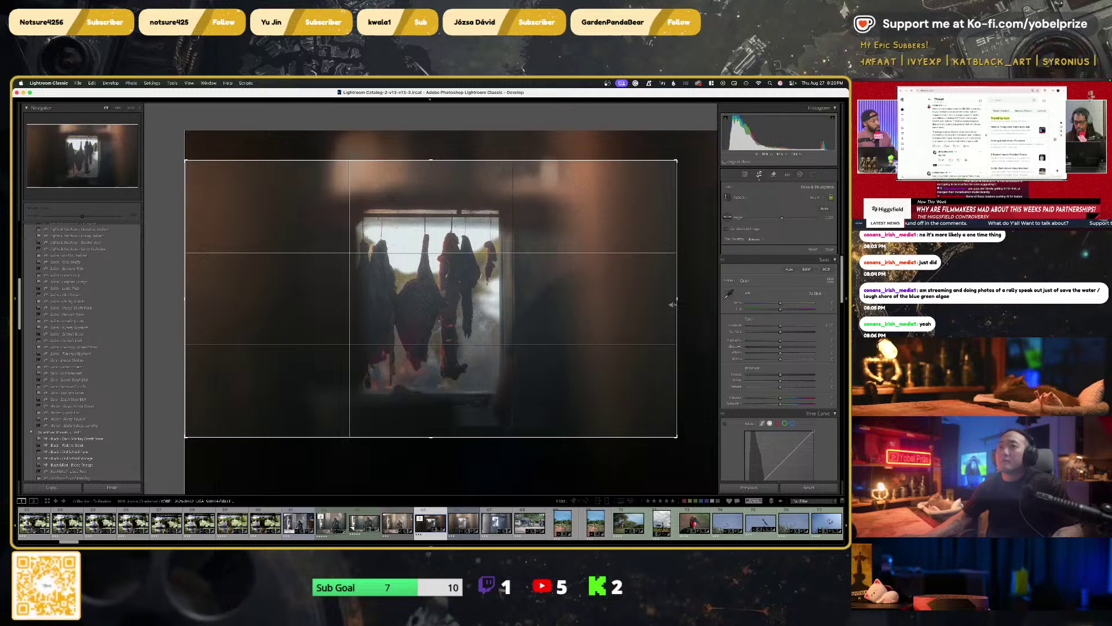
left_click_drag(447, 299, 447, 296)
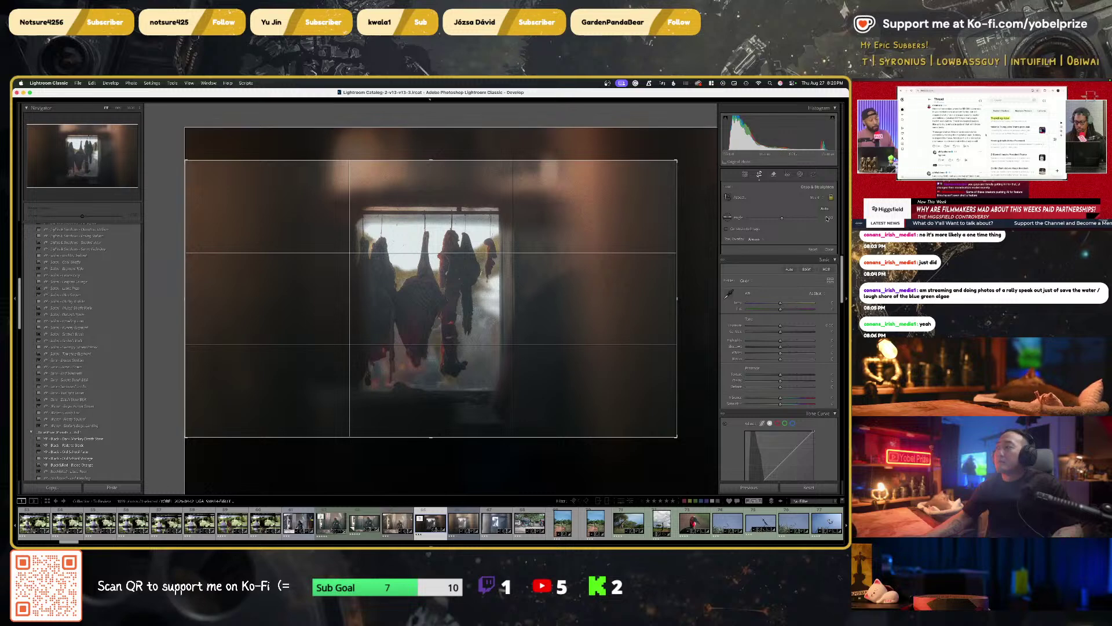
left_click_drag(828, 218, 829, 218)
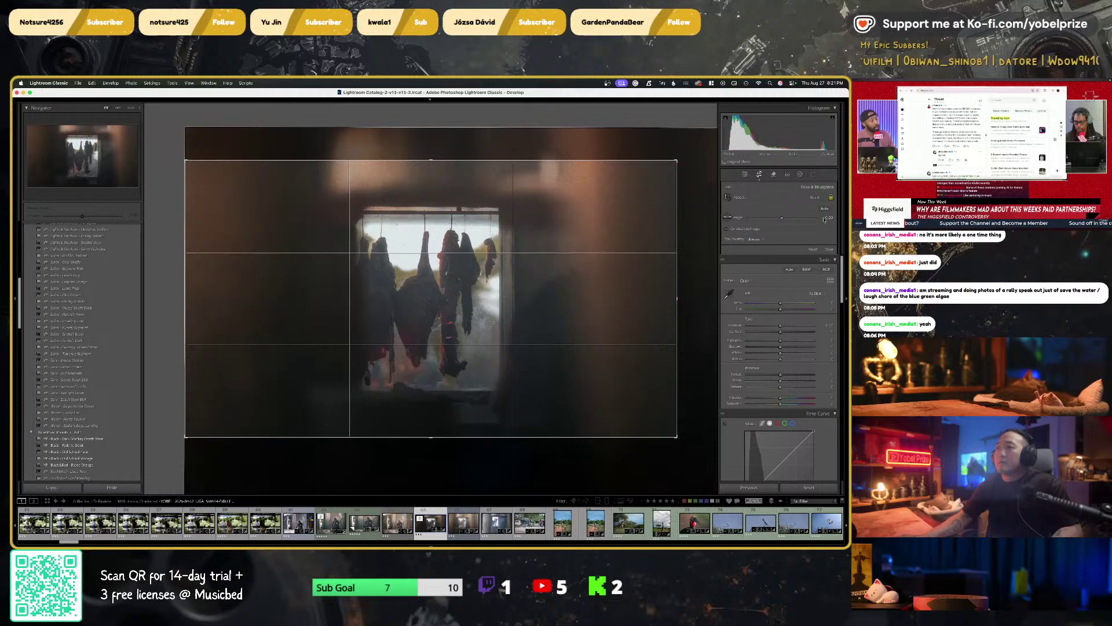
key("Return")
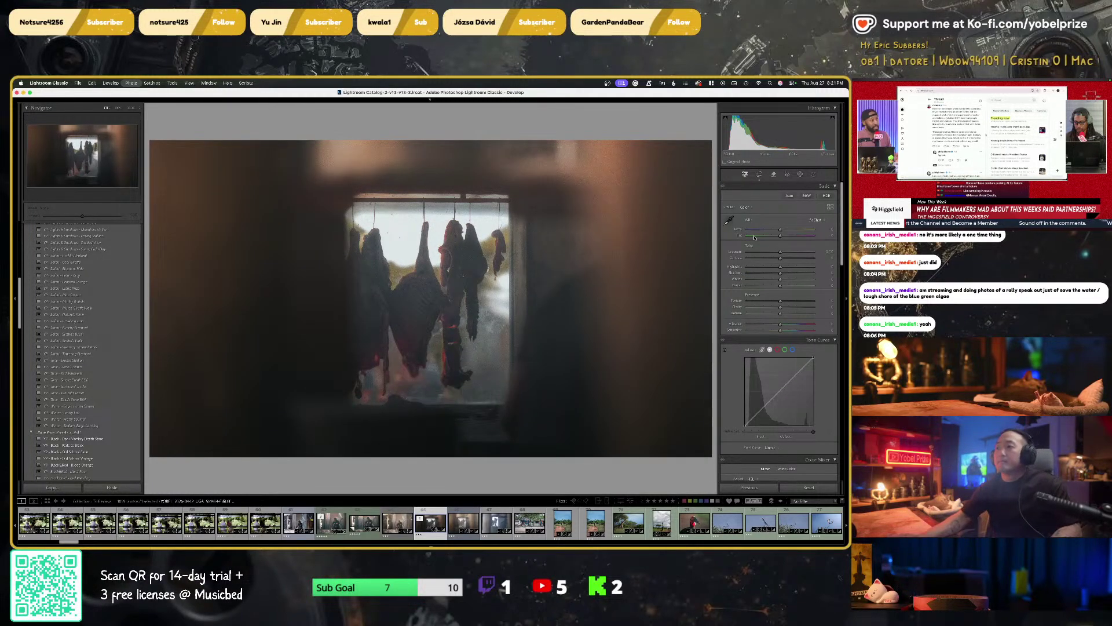
Make a virtual copy of the cropped photo, change its crop ratio to about 1.43:1, and widen the frame around the window
key("r")
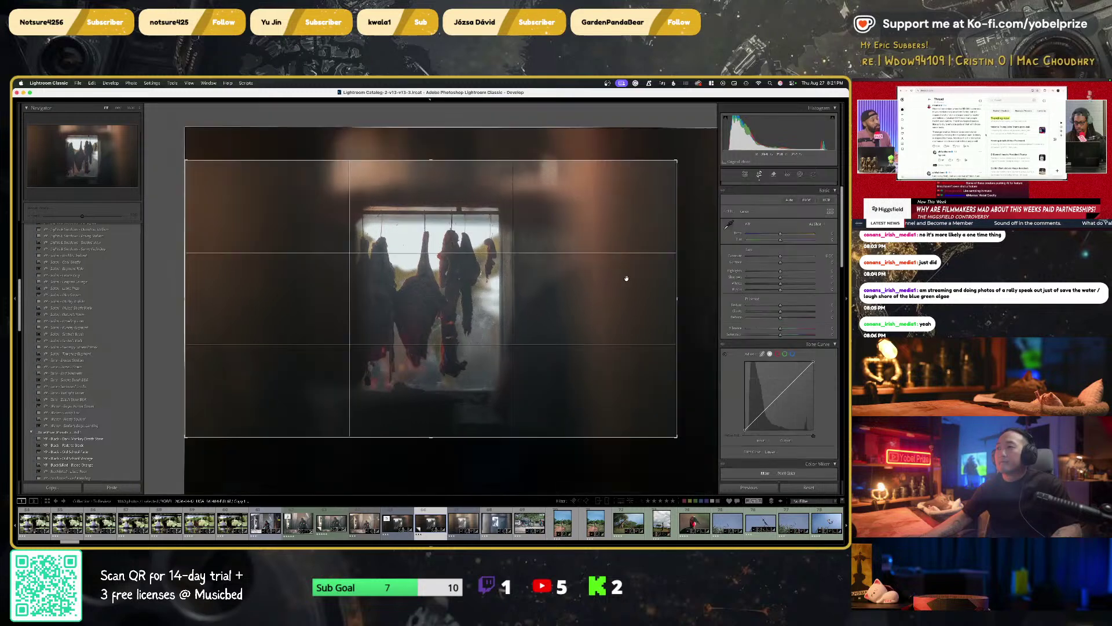
left_click(811, 199)
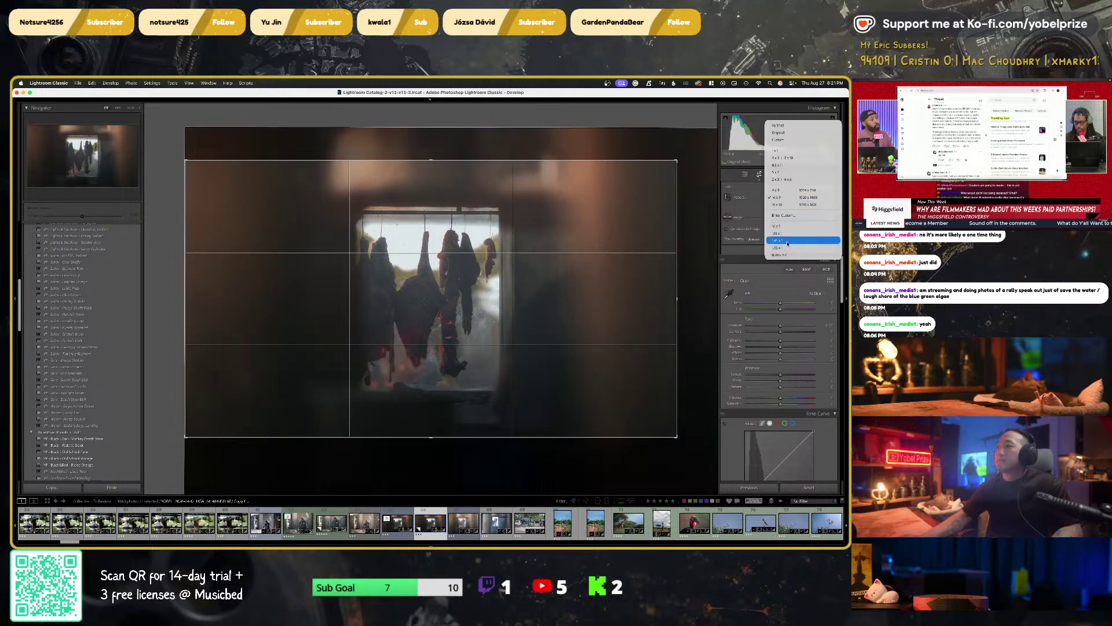
left_click(794, 241)
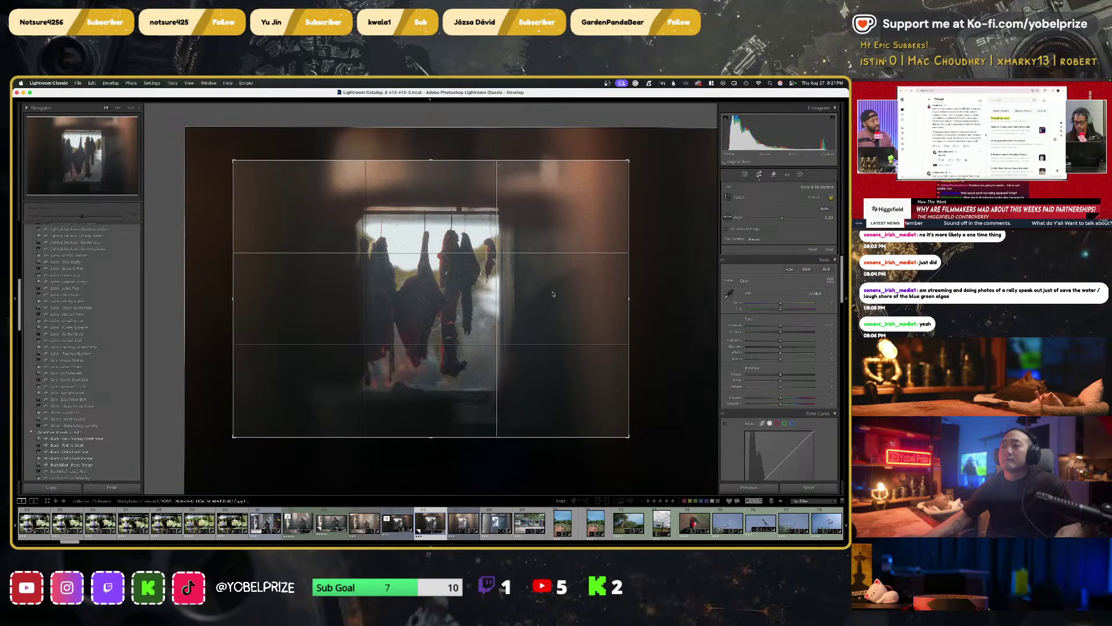
key("Return")
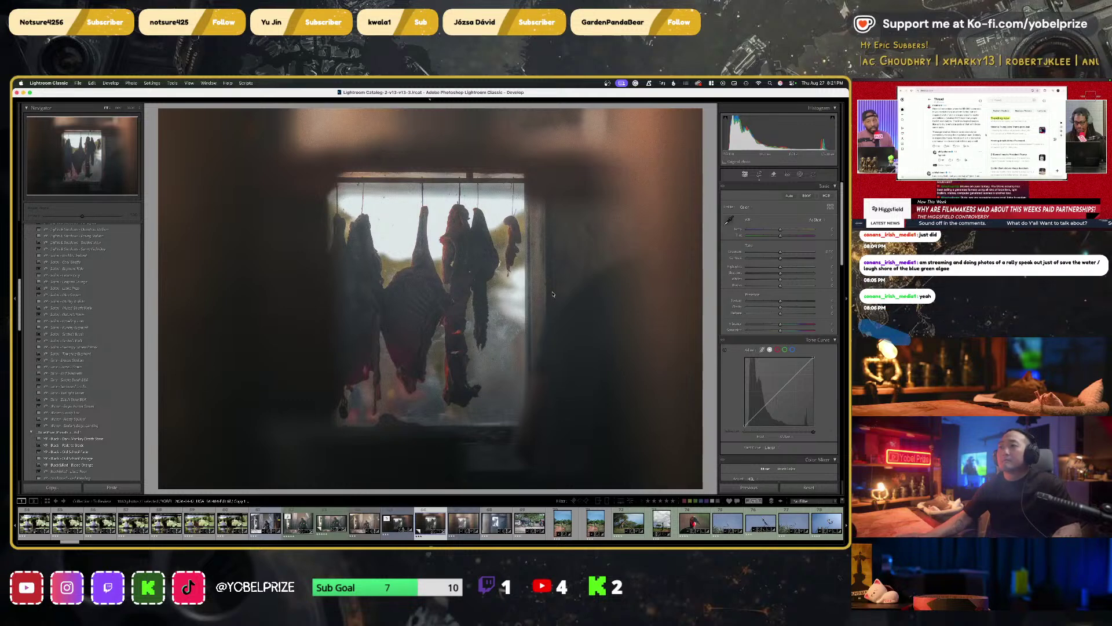
key("r")
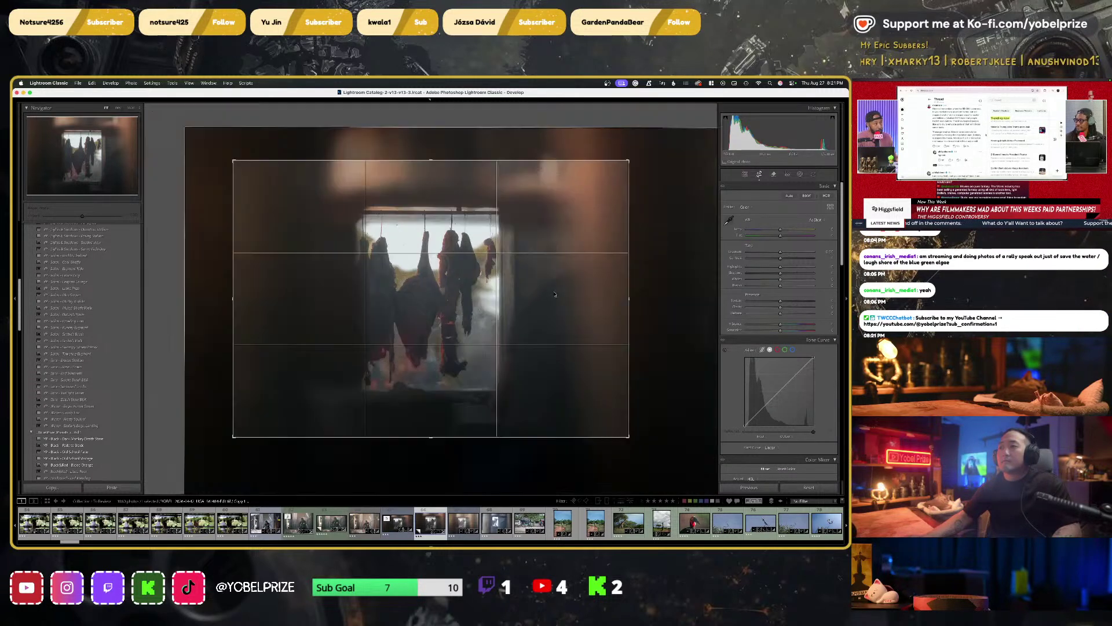
left_click_drag(628, 298, 661, 299)
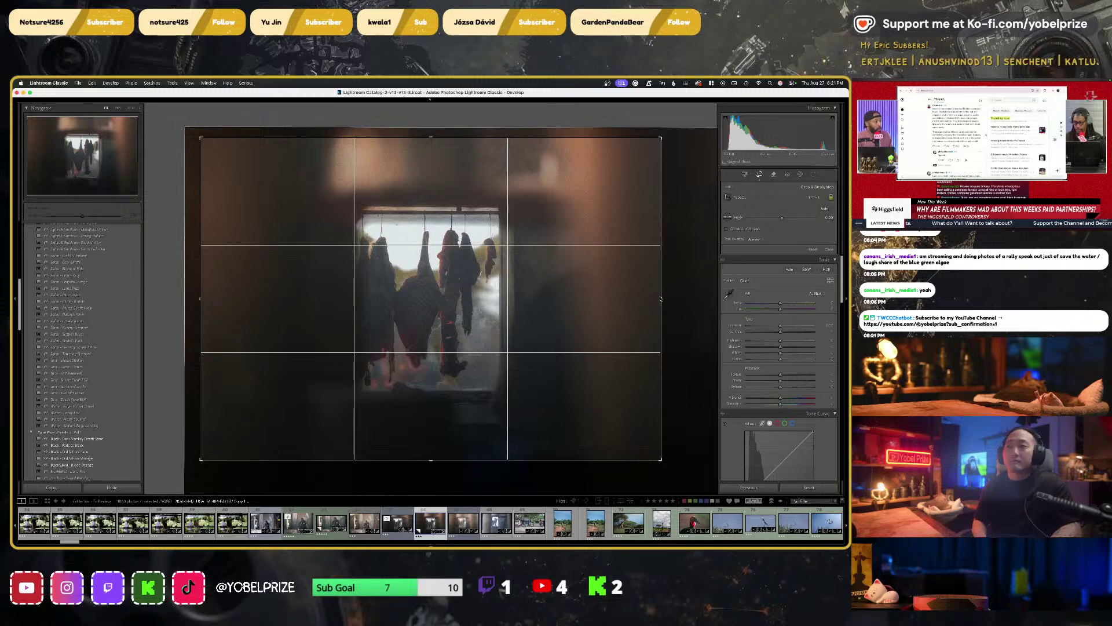
key("Return")
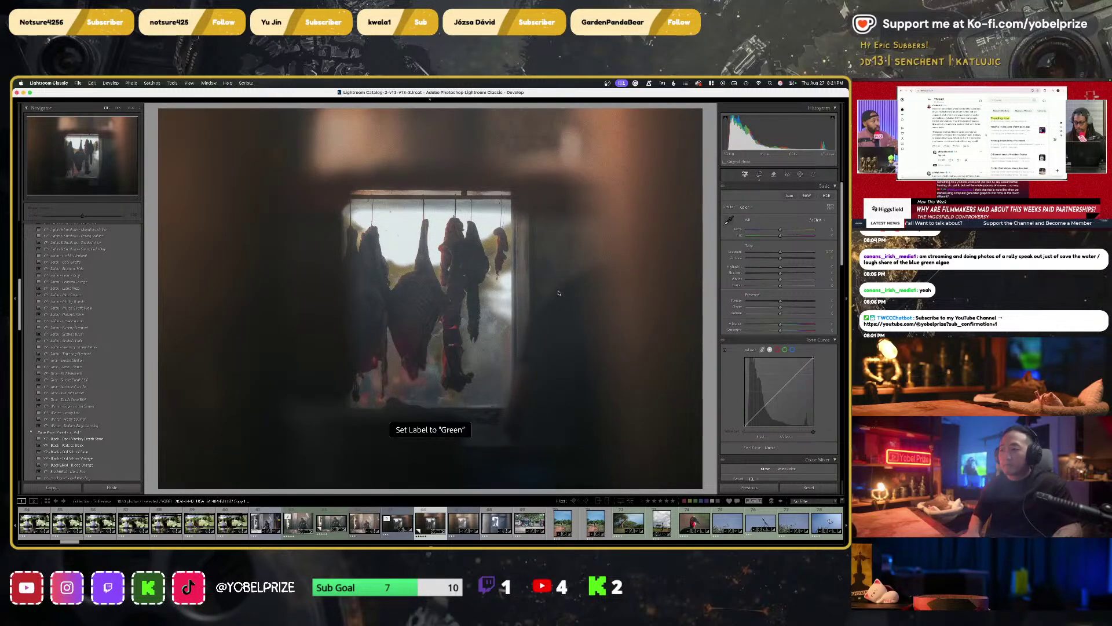
Label both cropped versions of the window photo green and select the brighter, hazier window shot in the library grid
key("super+z")
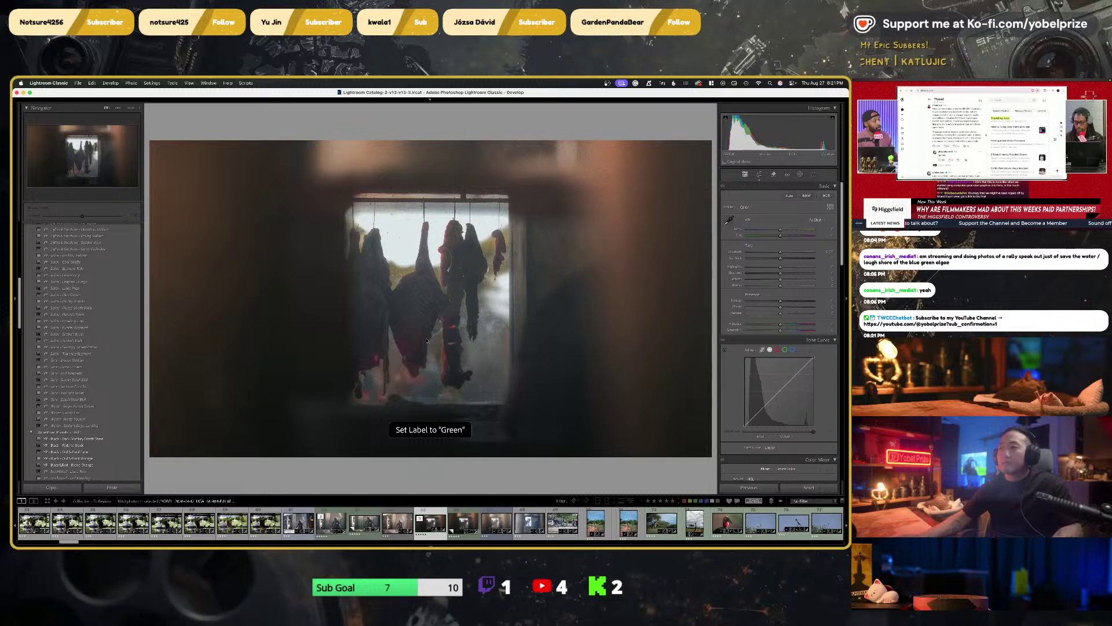
key("g")
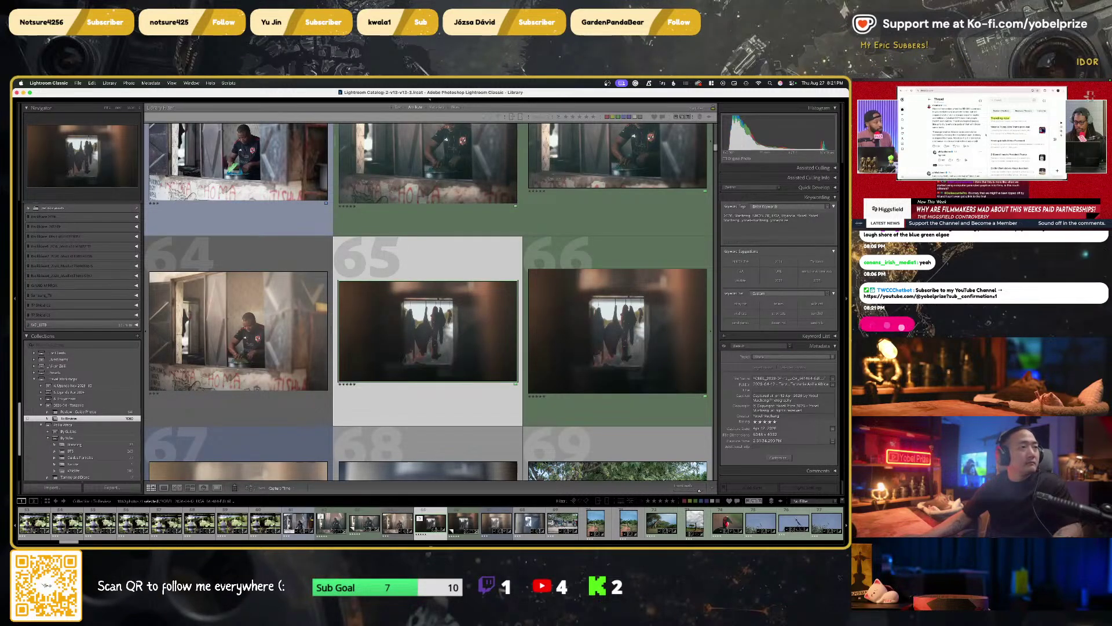
mouse_move(279, 96)
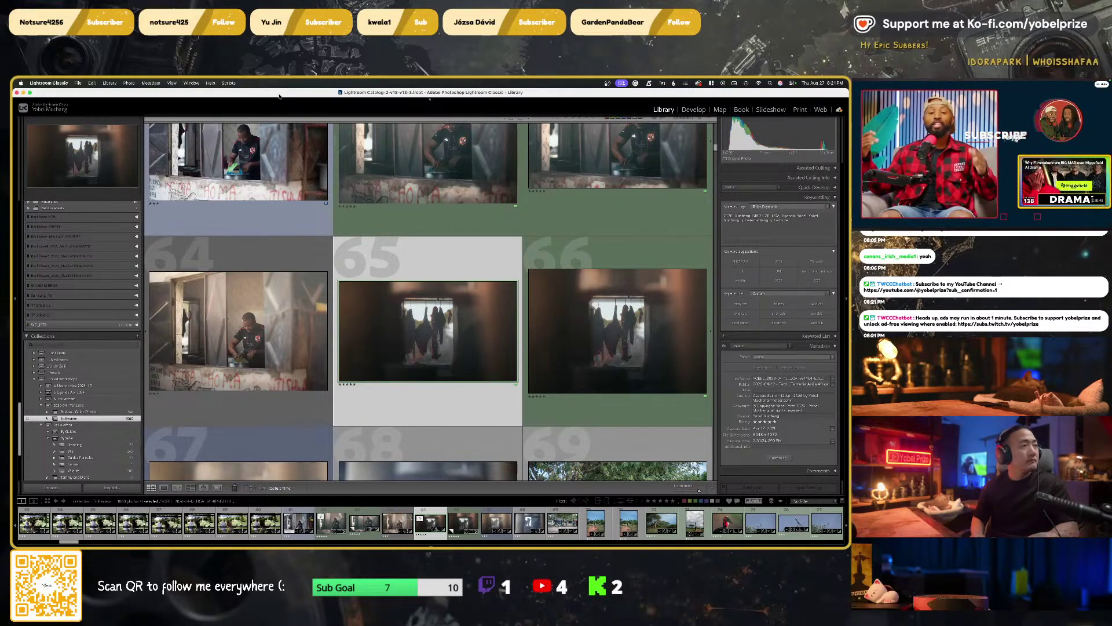
scroll(522, 325, "up", 1)
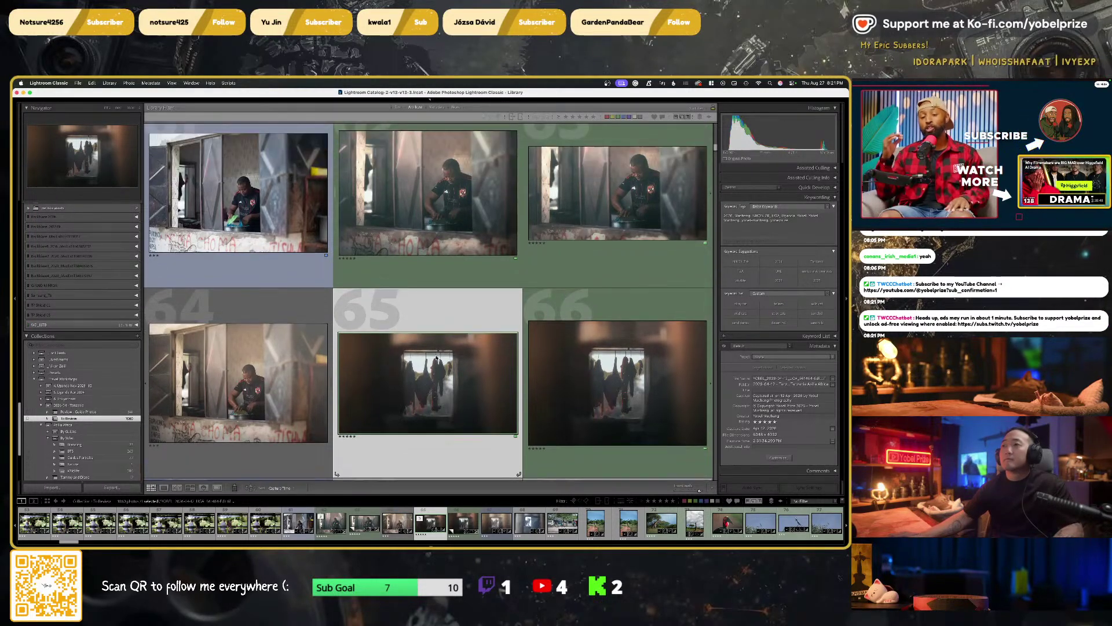
scroll(614, 386, "down", 2)
scroll(614, 387, "down", 3)
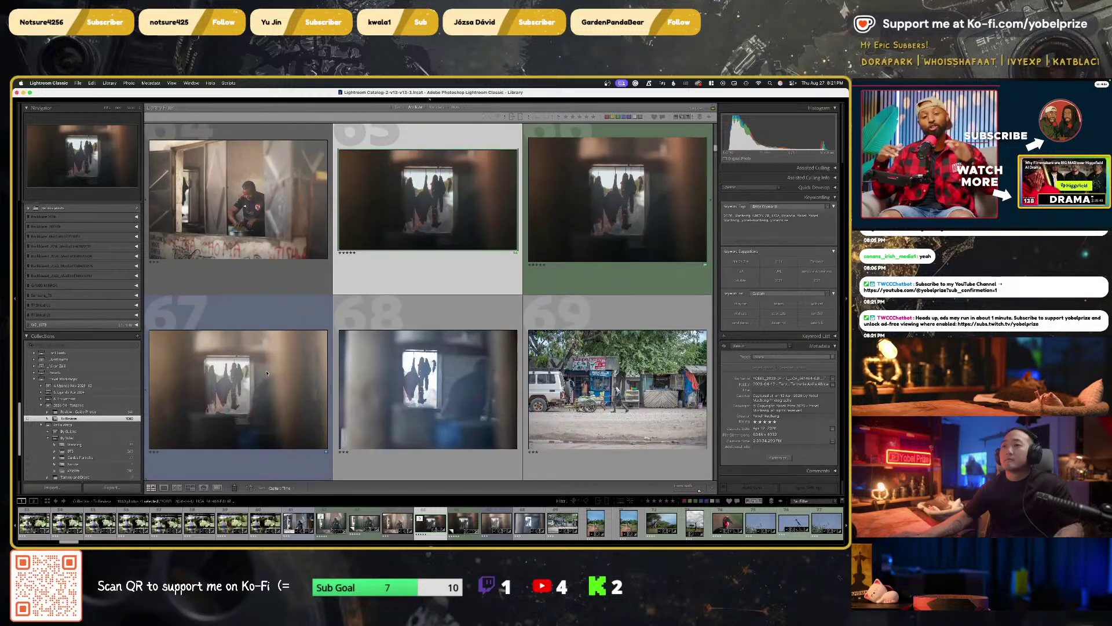
key("Down")
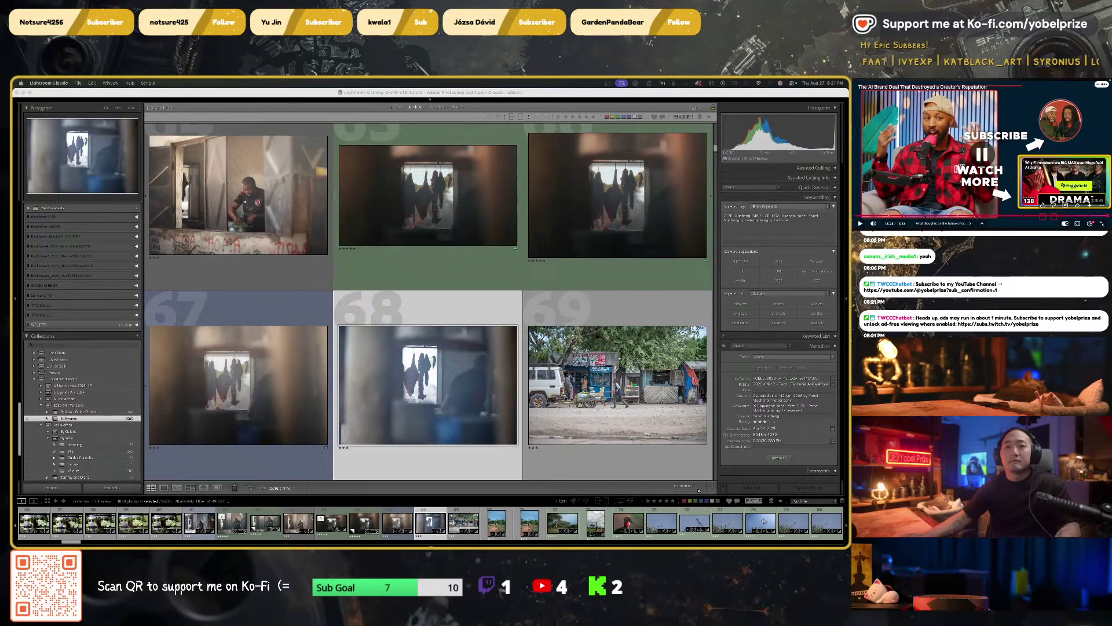
Switch to the browser, leave the full-screen video and open the Creative Fam Live channel page
key("Escape")
left_click(1046, 154)
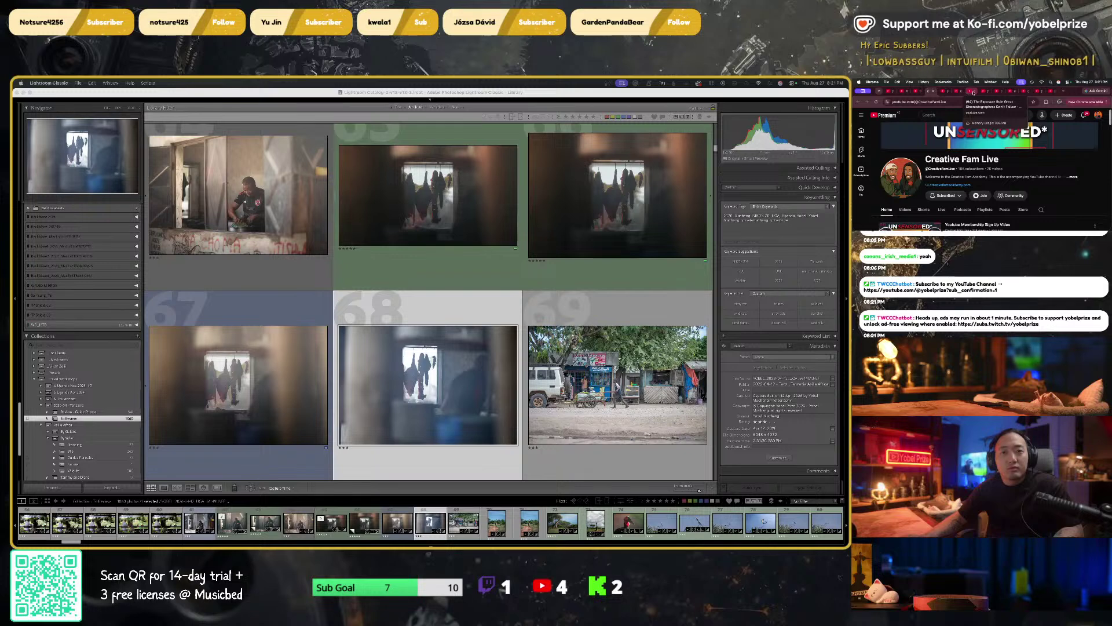
Play the YouTube video "The Exposure Rule Great Cinematographers Don't Follow" in full screen and return to the blurry window photo in Lightroom Classic
left_click(973, 92)
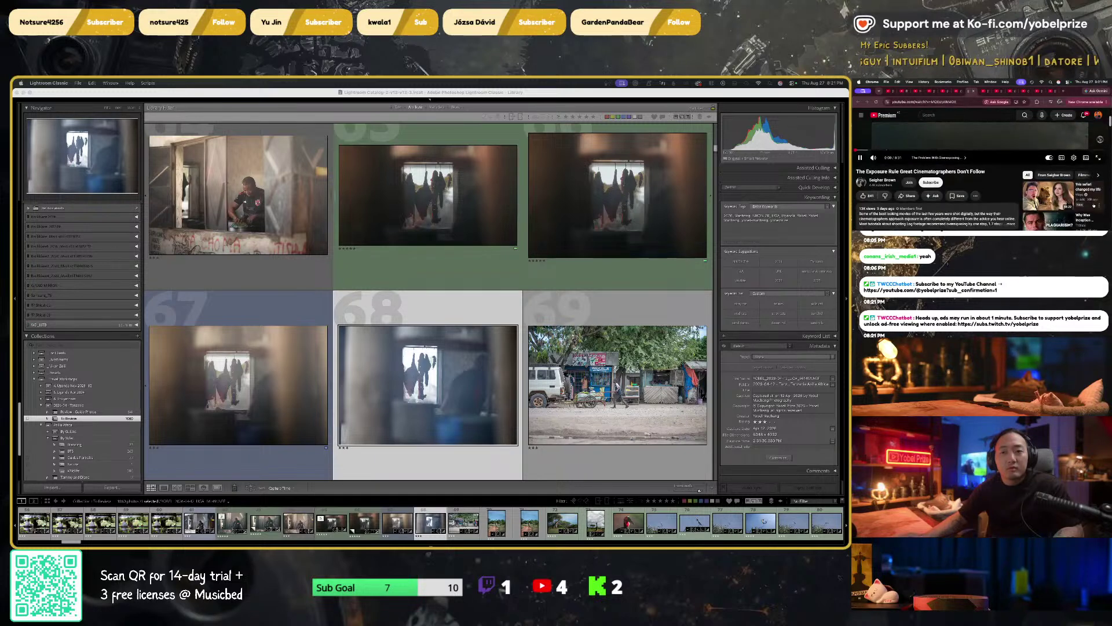
double_click(1060, 197)
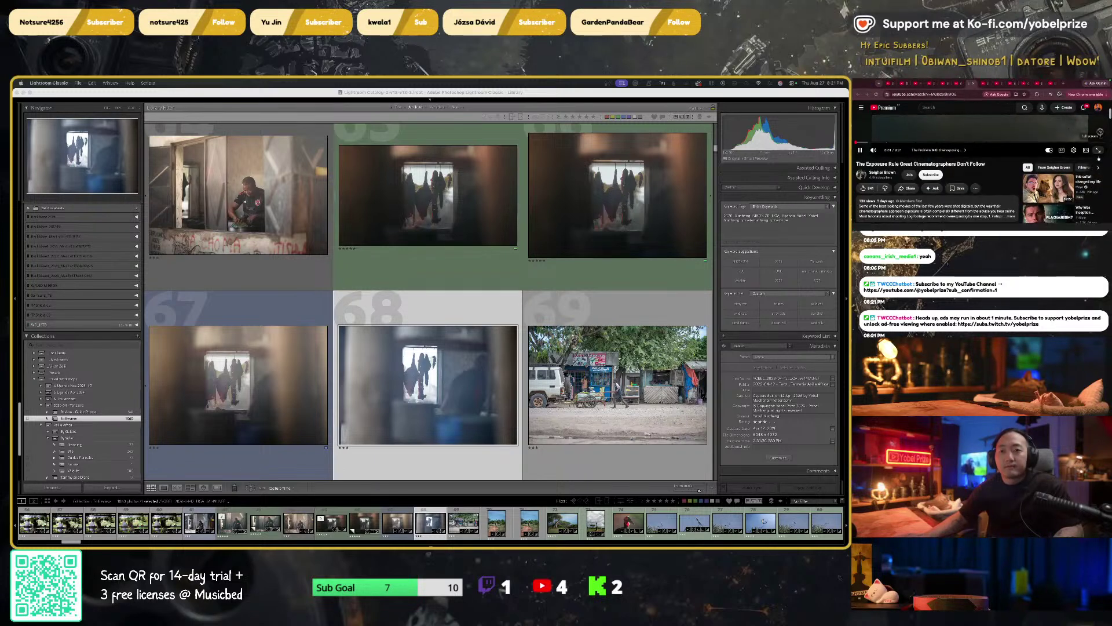
left_click(442, 389)
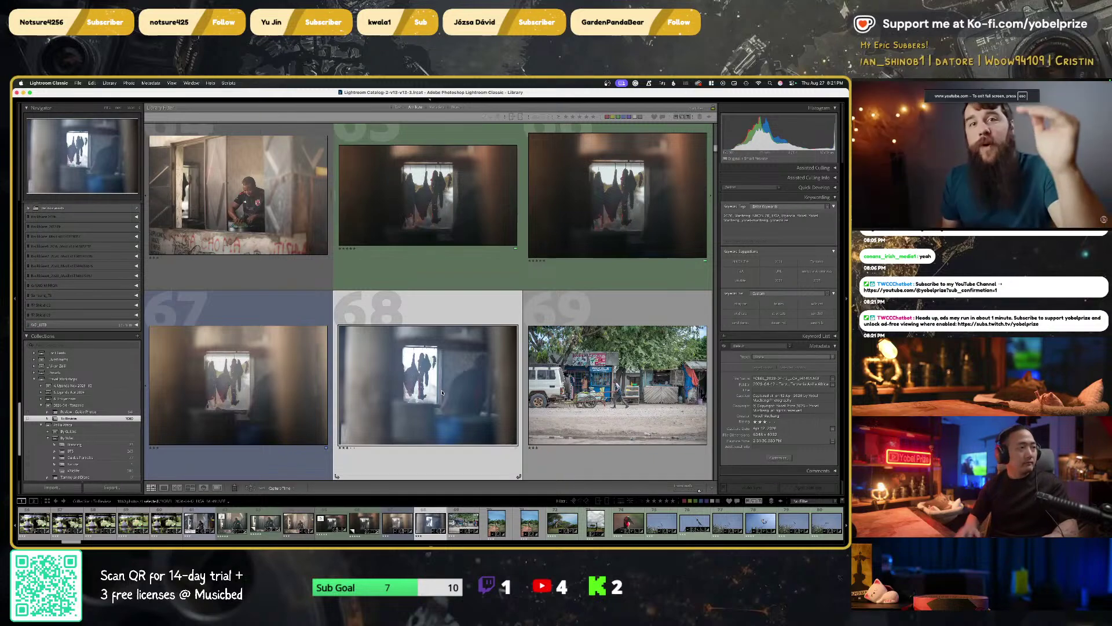
Open the selected photo in Develop, go to the previous hanging-meat photo and preview its earlier history states
key("d")
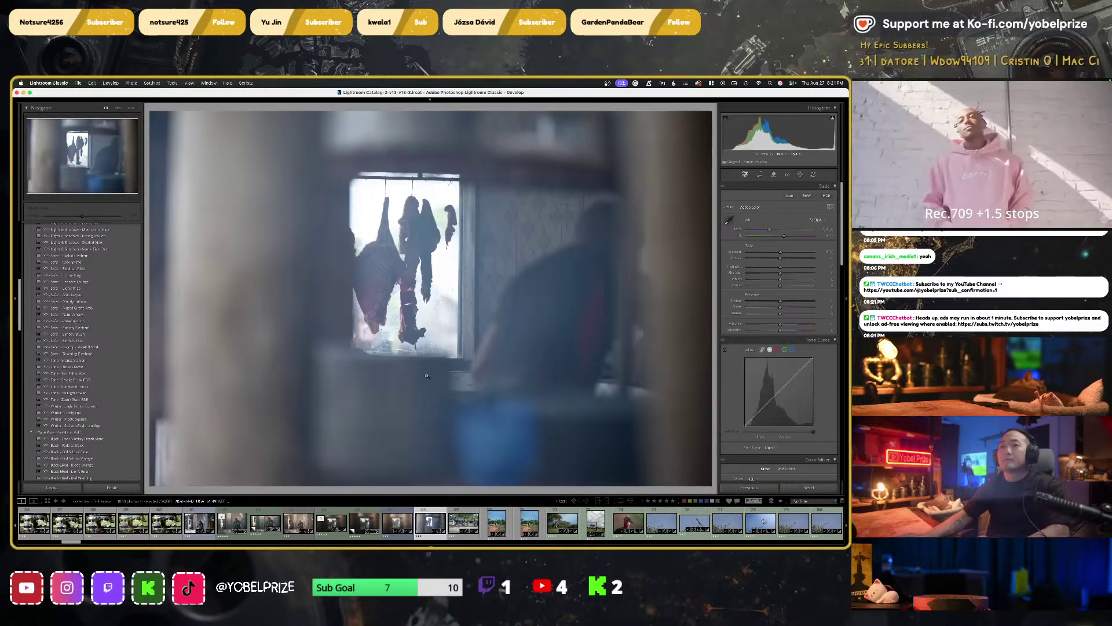
key("Left")
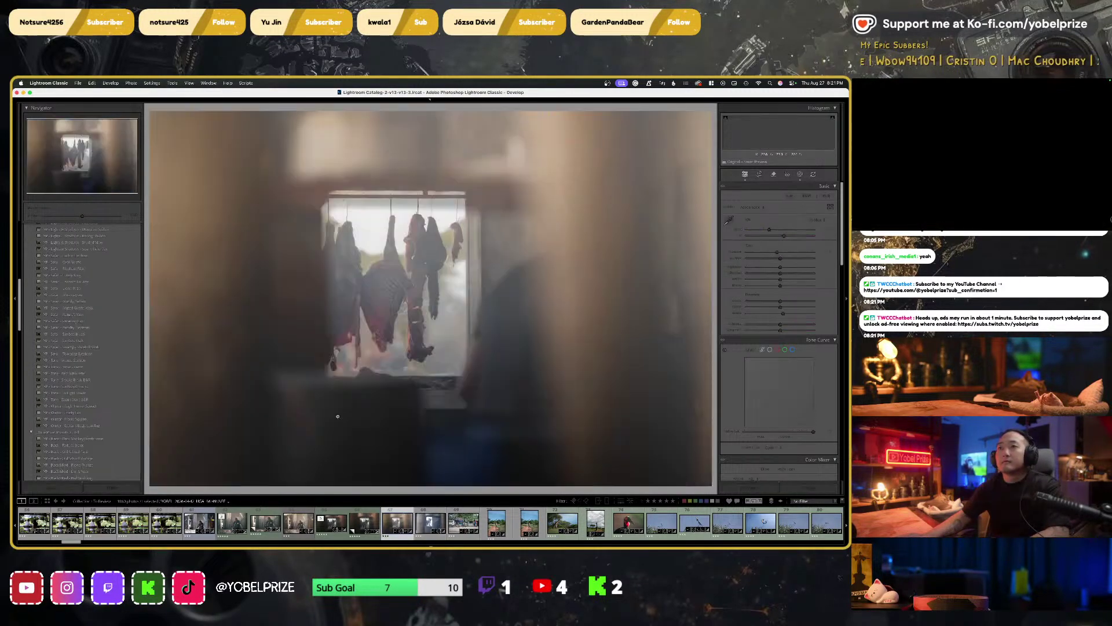
scroll(98, 339, "down", 10)
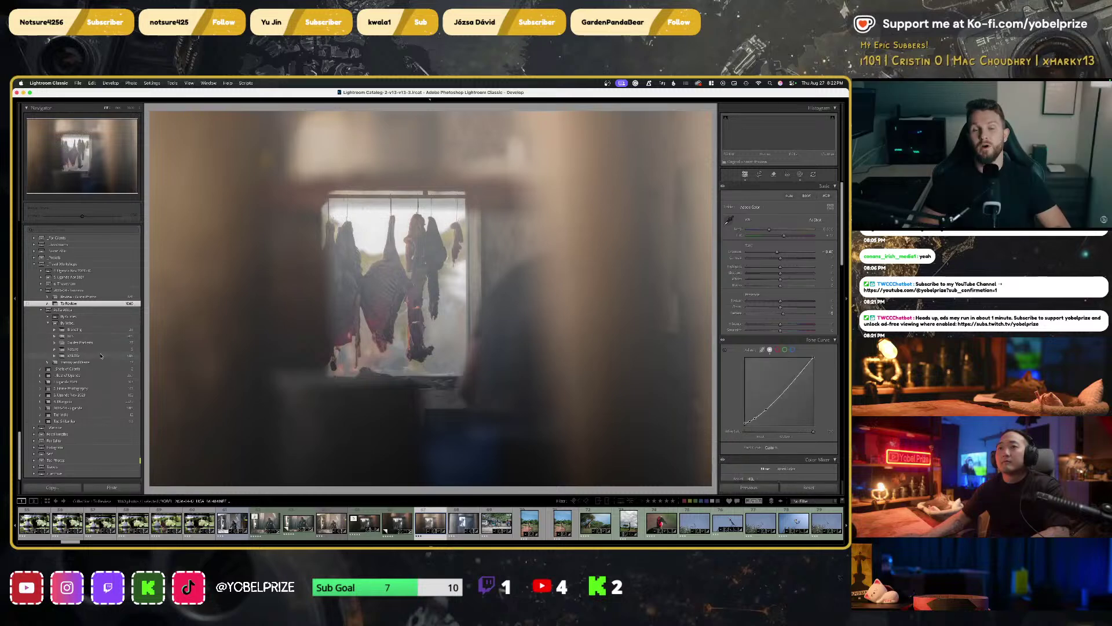
scroll(97, 346, "down", 10)
scroll(93, 355, "up", 5)
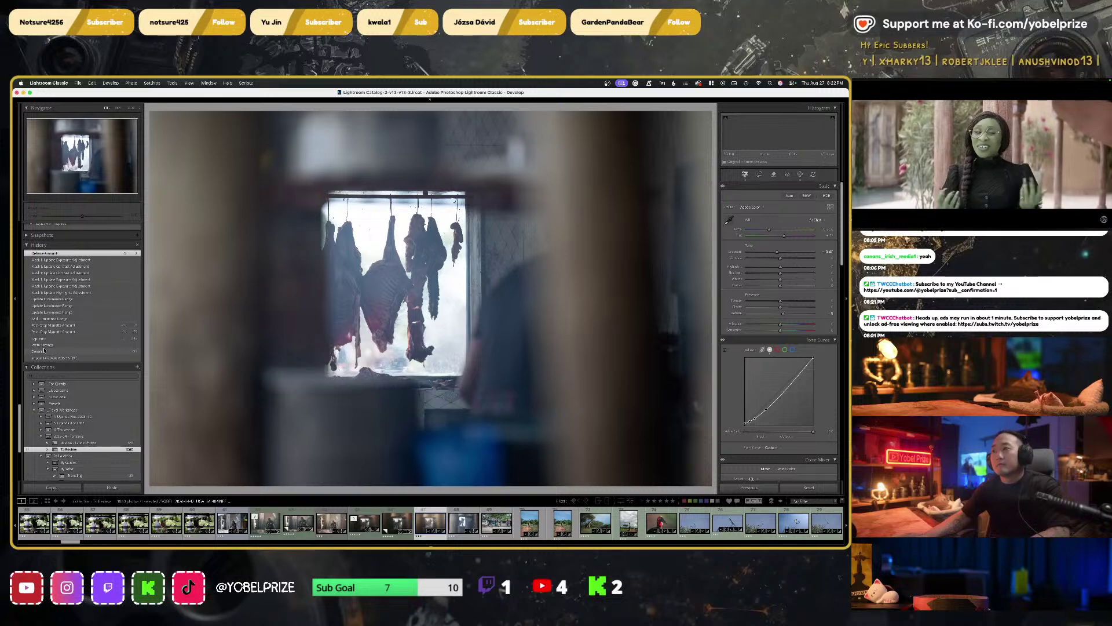
left_click(44, 345)
left_click(35, 339)
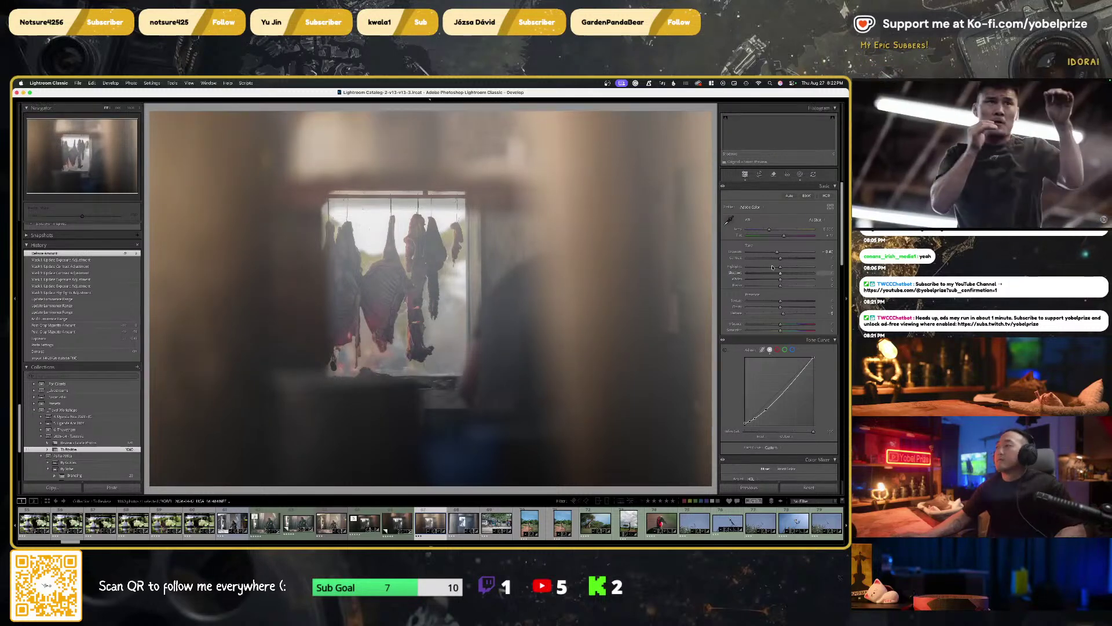
Check the crop overlay and the available aspect ratios for the hanging-meat photo without changing the crop
key("r")
left_click(794, 198)
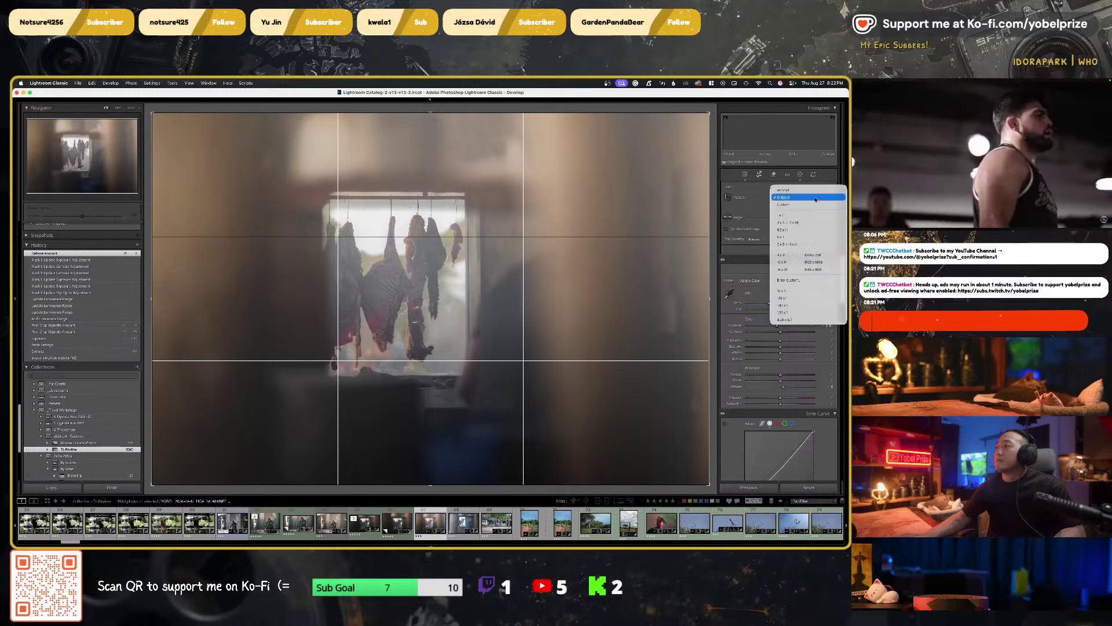
key("Escape")
scroll(779, 348, "down", 5)
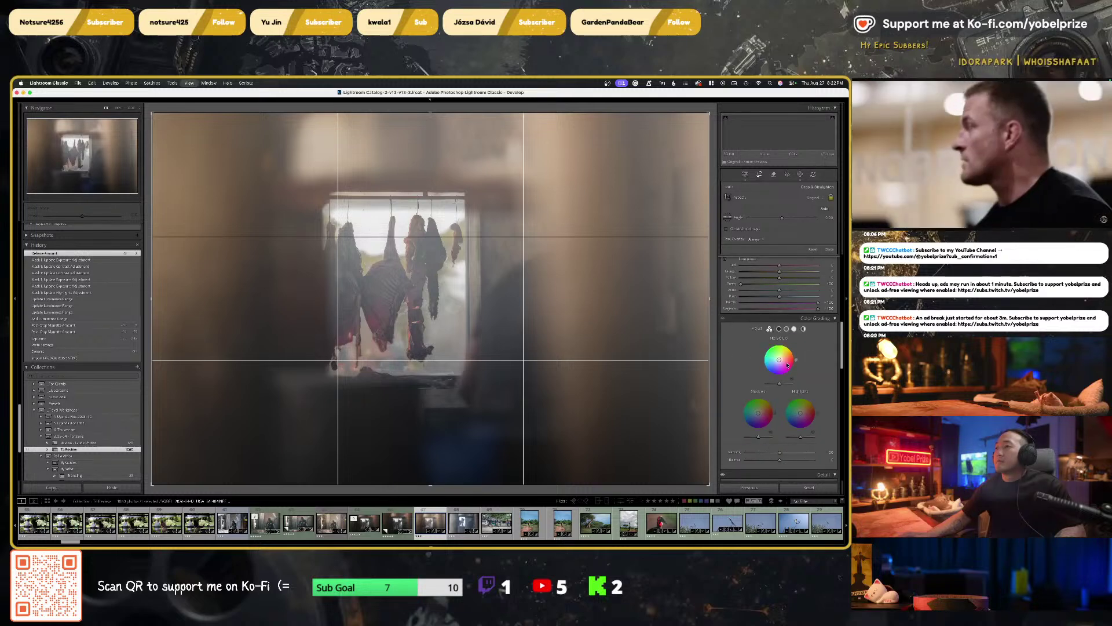
Return to the photo grid, open photo 66 in Develop and examine its crop
key("g")
scroll(570, 267, "up", 1)
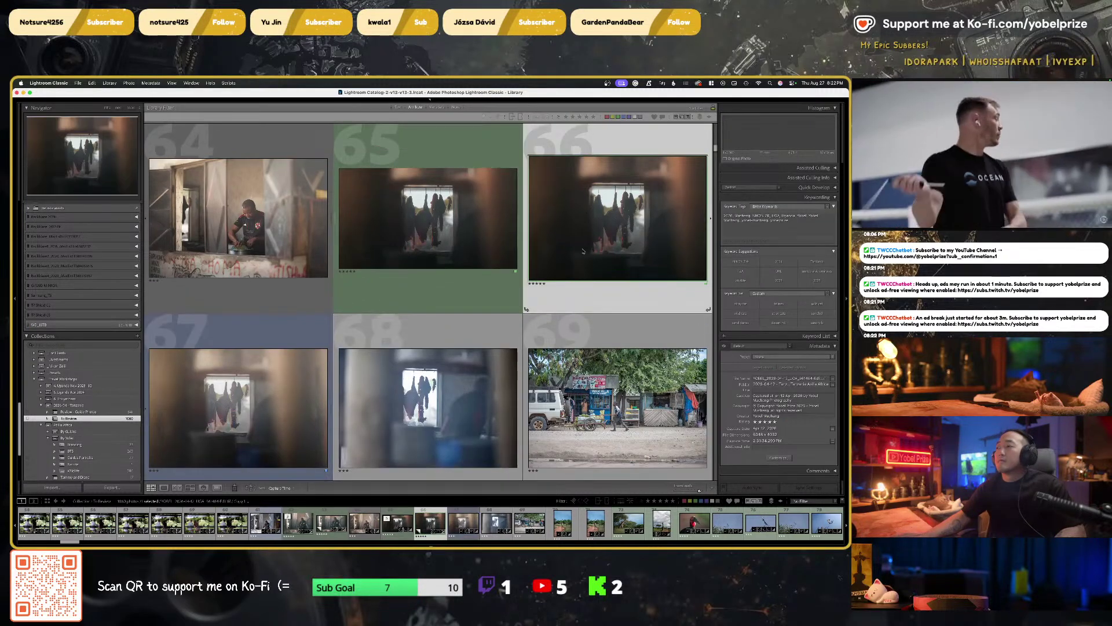
key("d")
key("r")
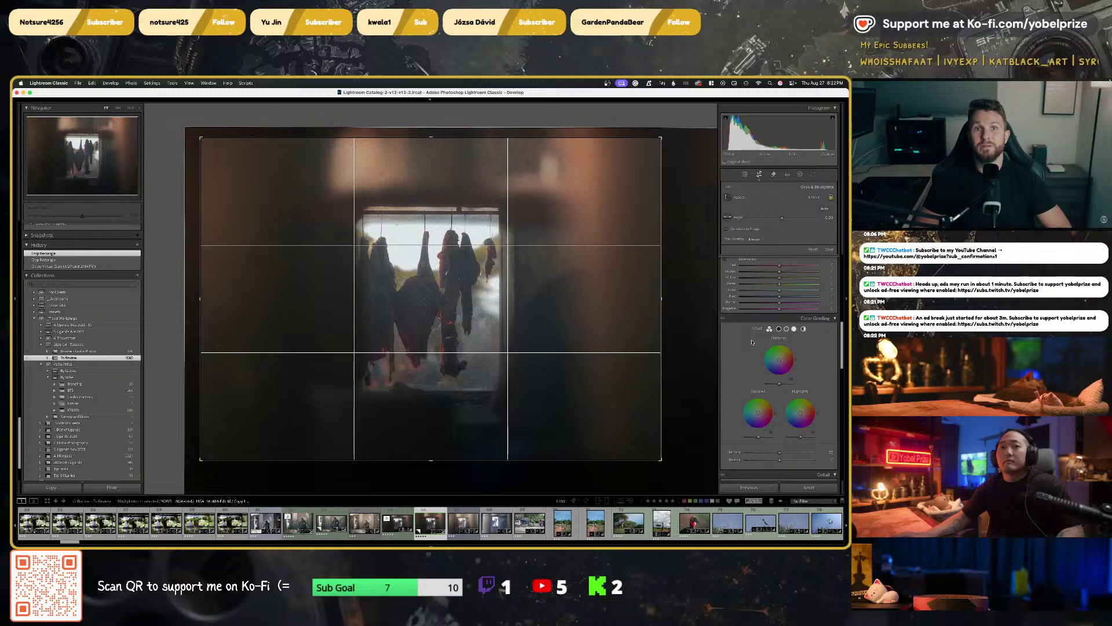
key("r")
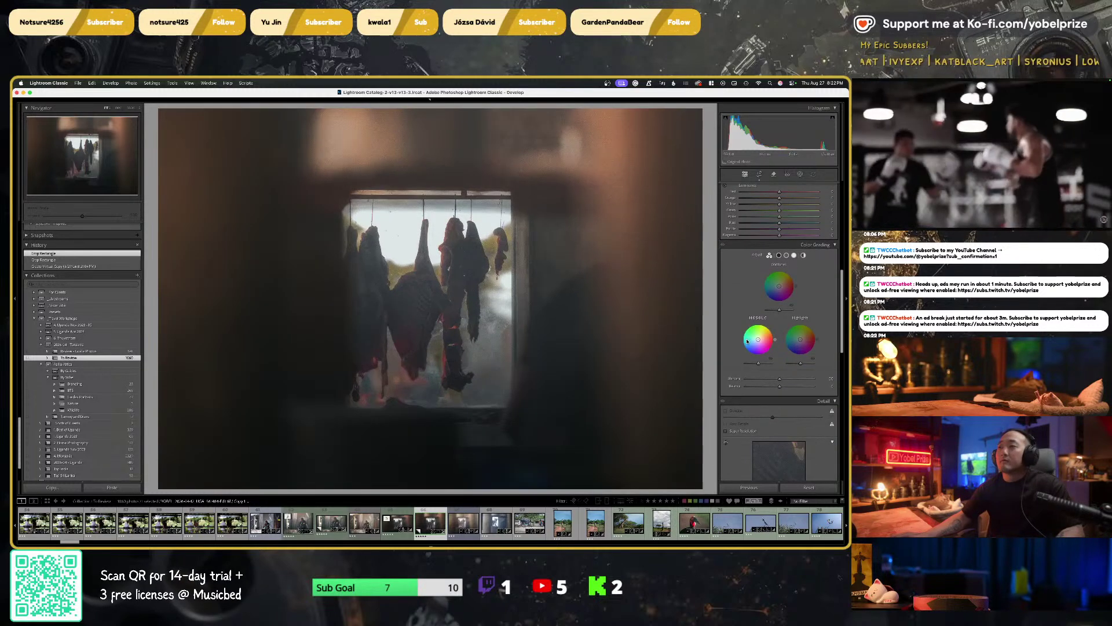
Go back to the photo grid and open photo 65, the widescreen version, in Develop
key("g")
left_click(455, 219)
key("d")
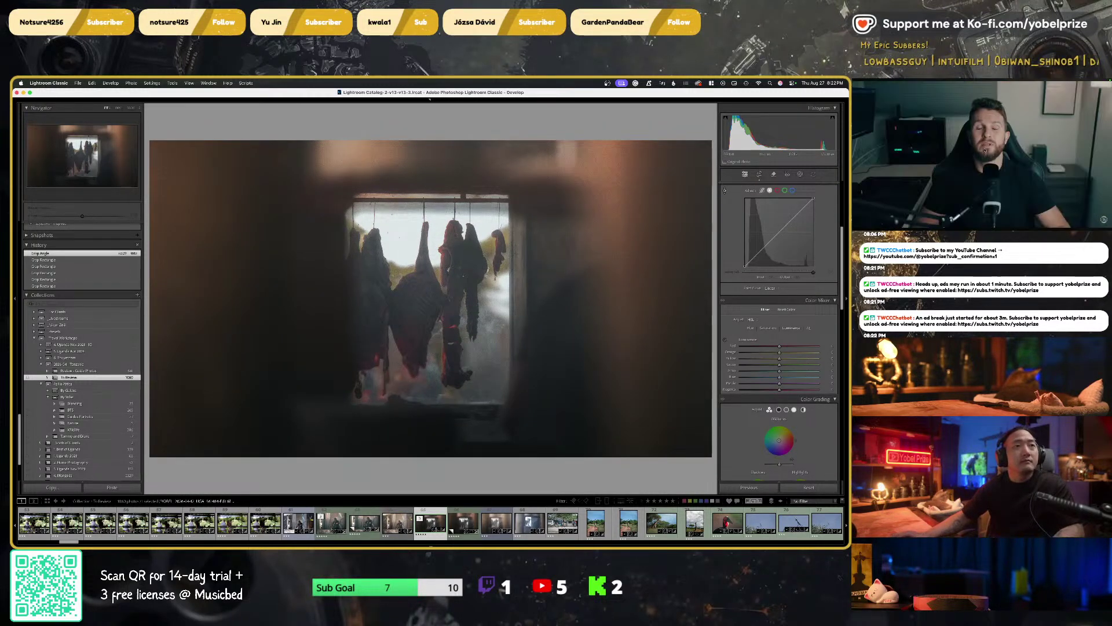
mouse_move(348, 98)
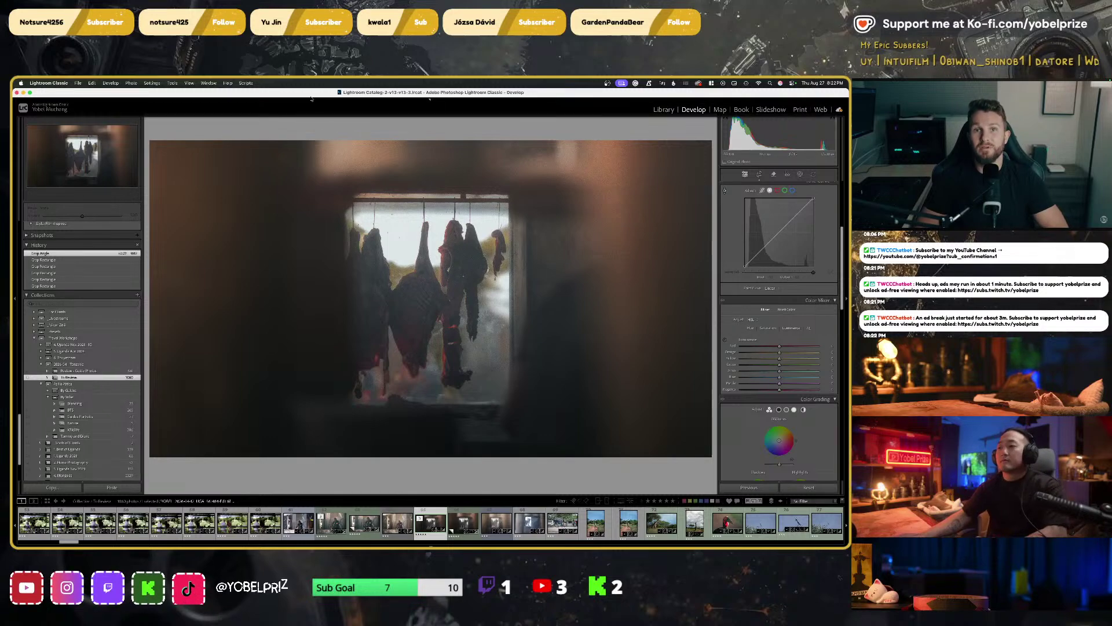
Advance through the following photos to the street scene with the cart and the WAKALA kiosk
key("Right")
key("Right")
key("Right")
key("Right")
key("Right")
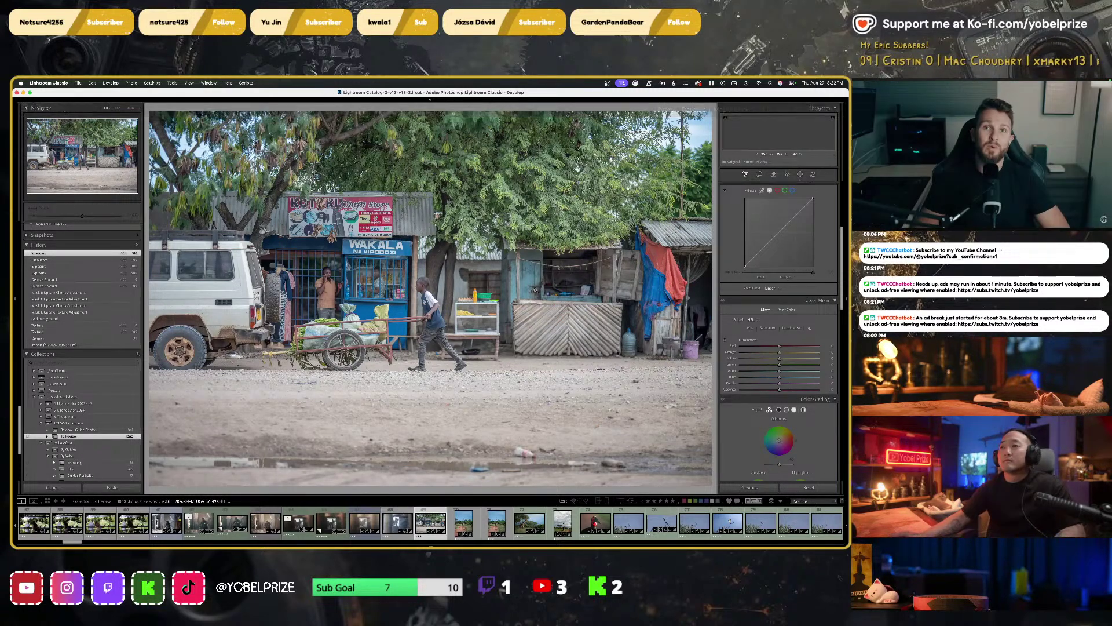
Crop the street photo to a very wide panoramic ratio framing the vehicle, the cart and the shopfronts
left_click(410, 342)
left_click_drag(399, 328, 487, 310)
key("r")
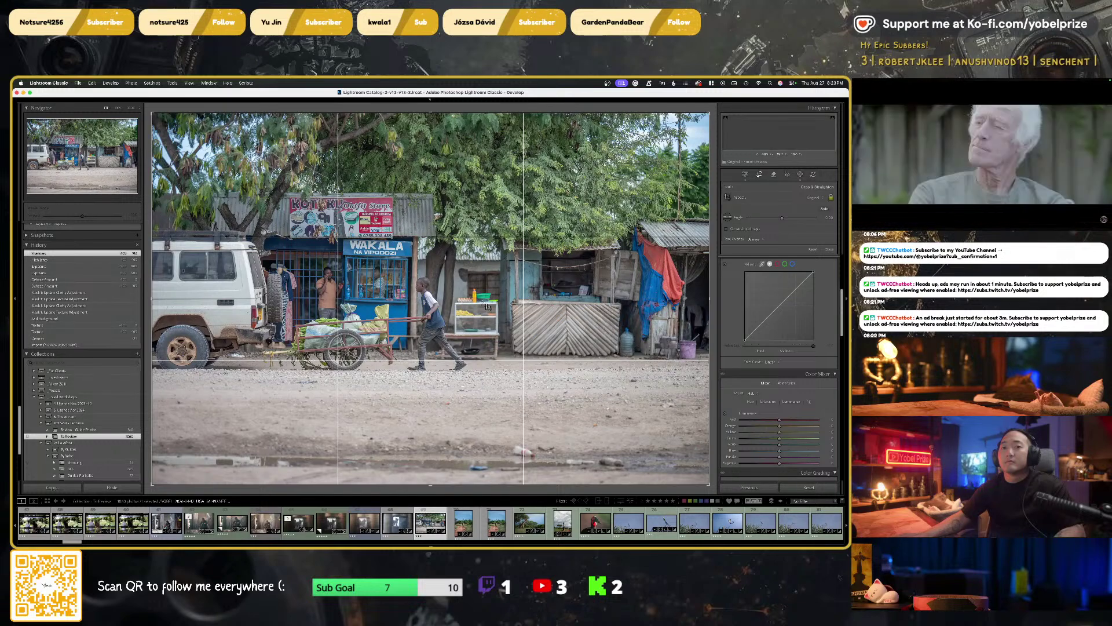
left_click(811, 197)
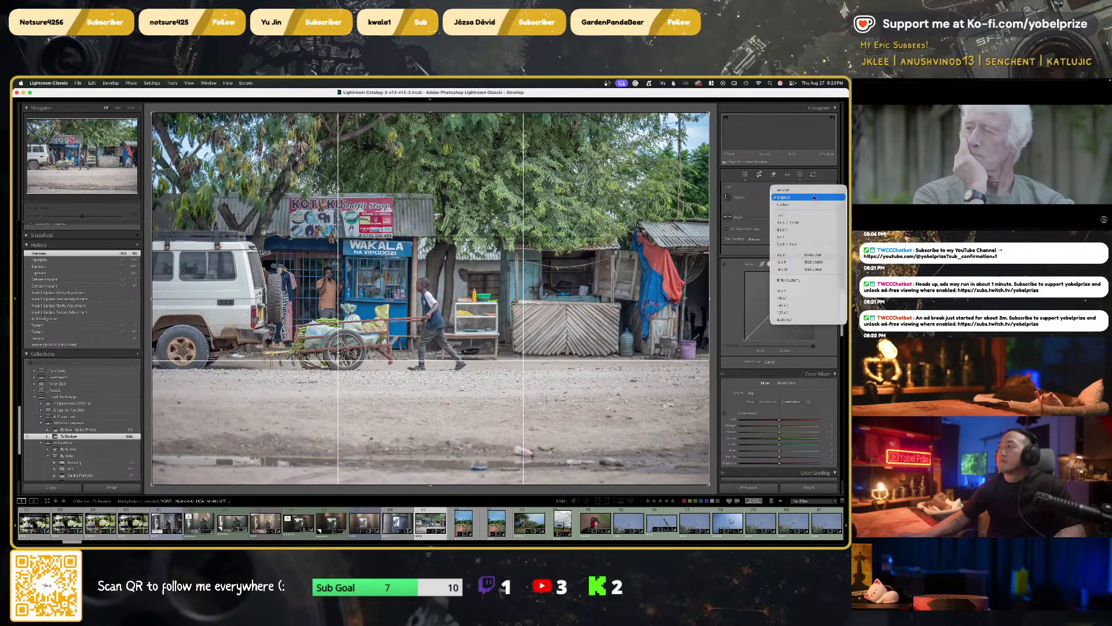
left_click(784, 290)
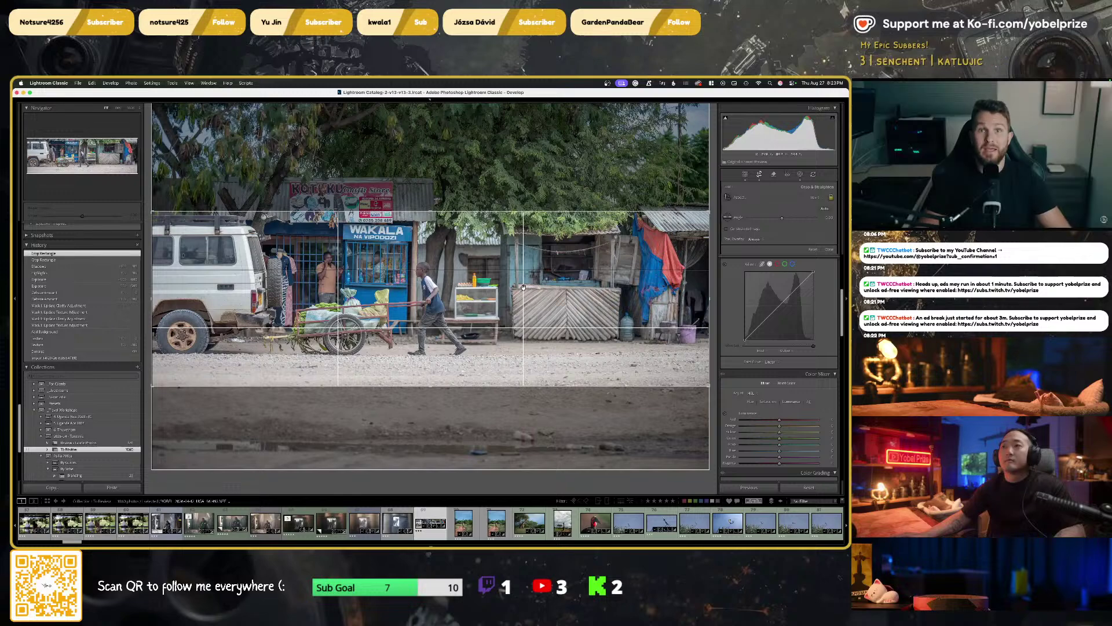
left_click_drag(523, 288, 523, 287)
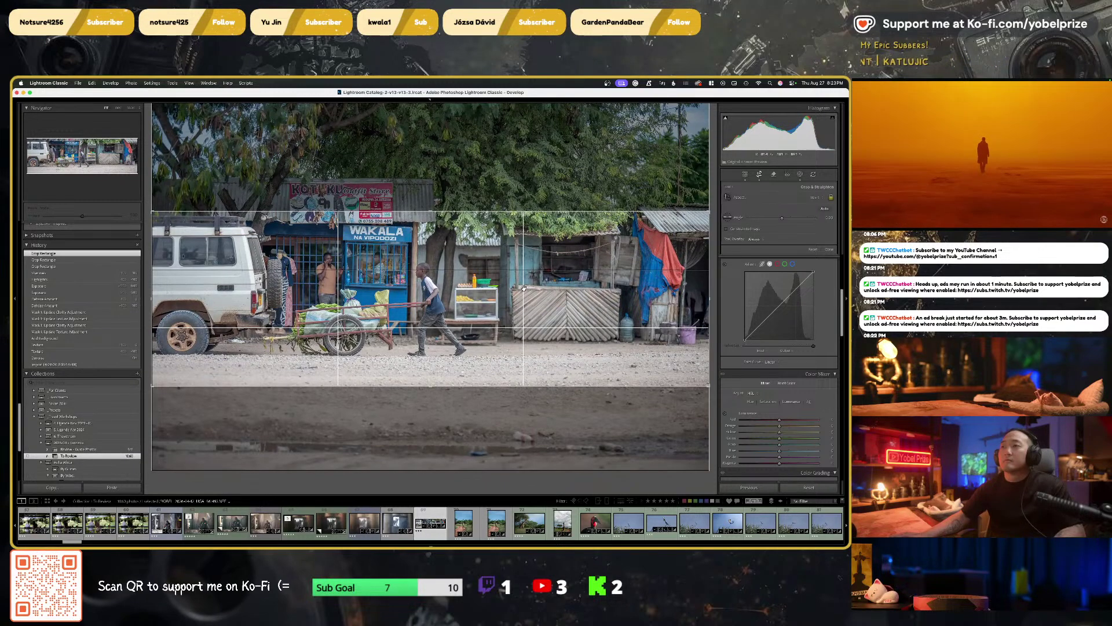
key("Return")
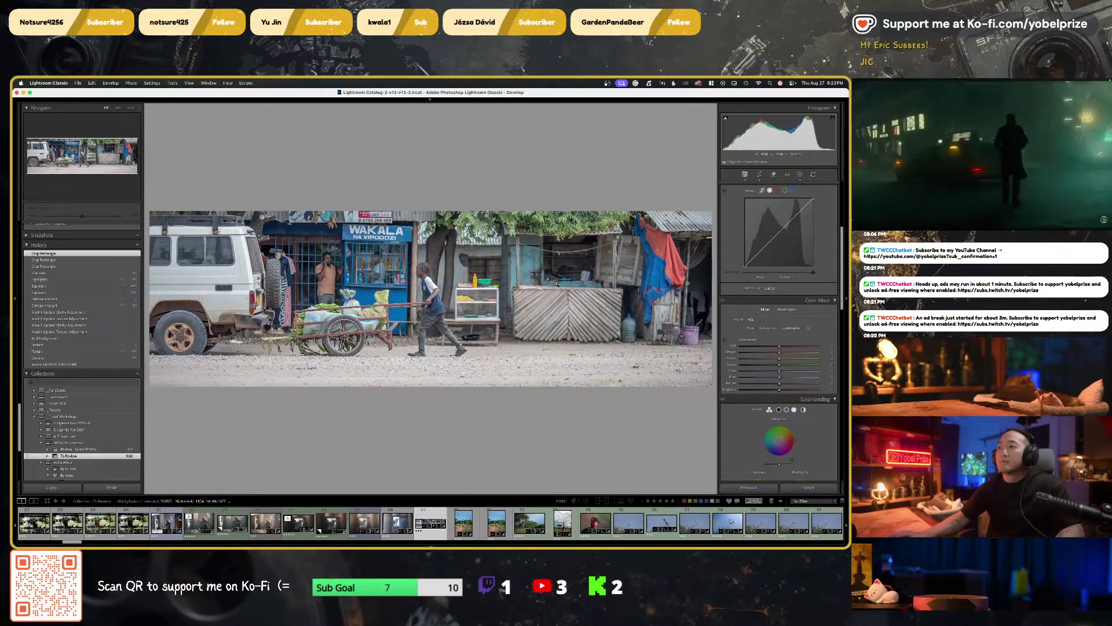
Try a narrower custom aspect ratio on the street photo and extend the crop upward to include the trees
key("r")
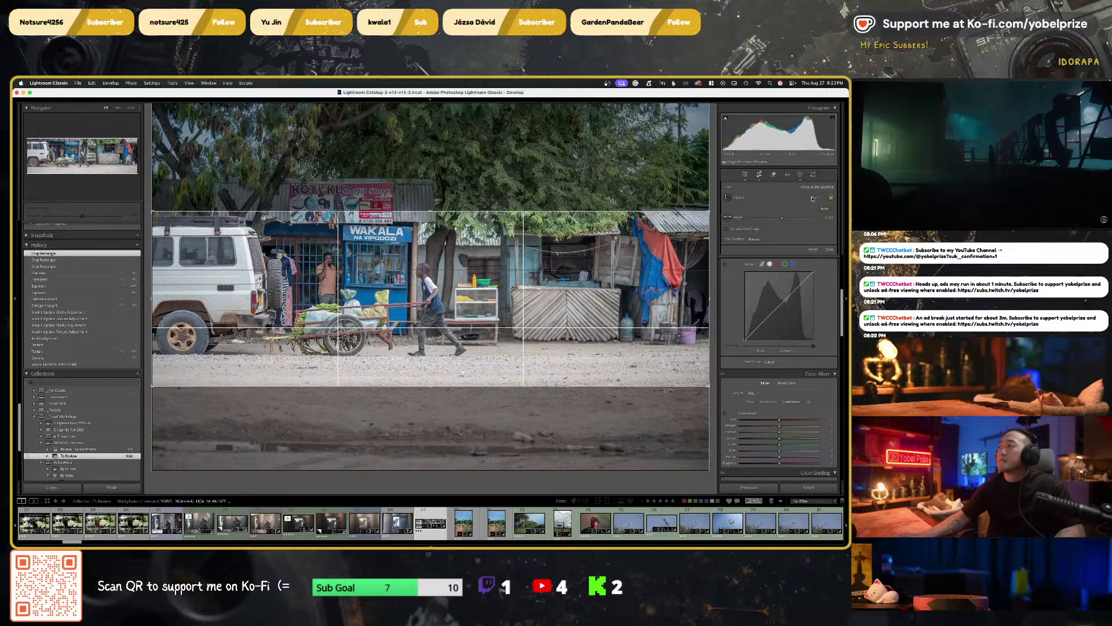
left_click(812, 198)
left_click(803, 215)
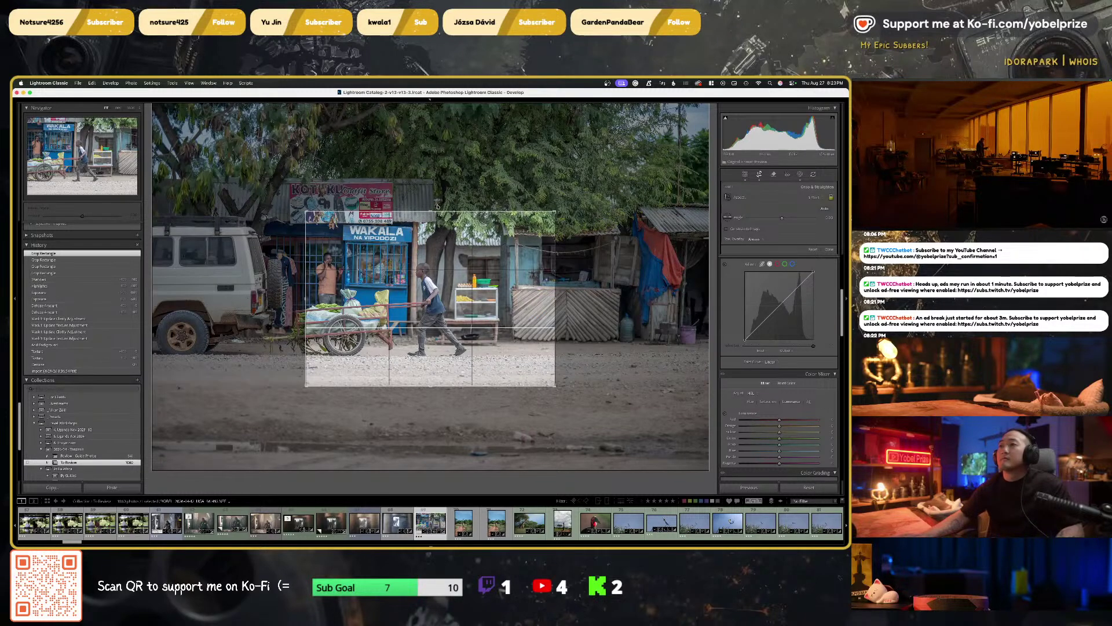
left_click_drag(430, 212, 429, 91)
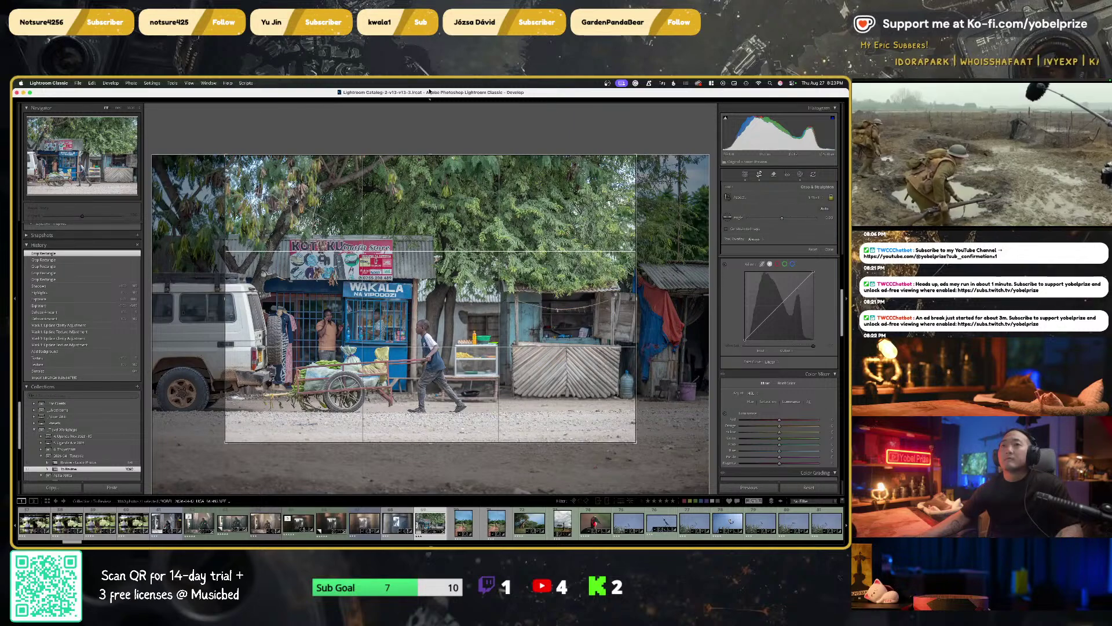
key("Return")
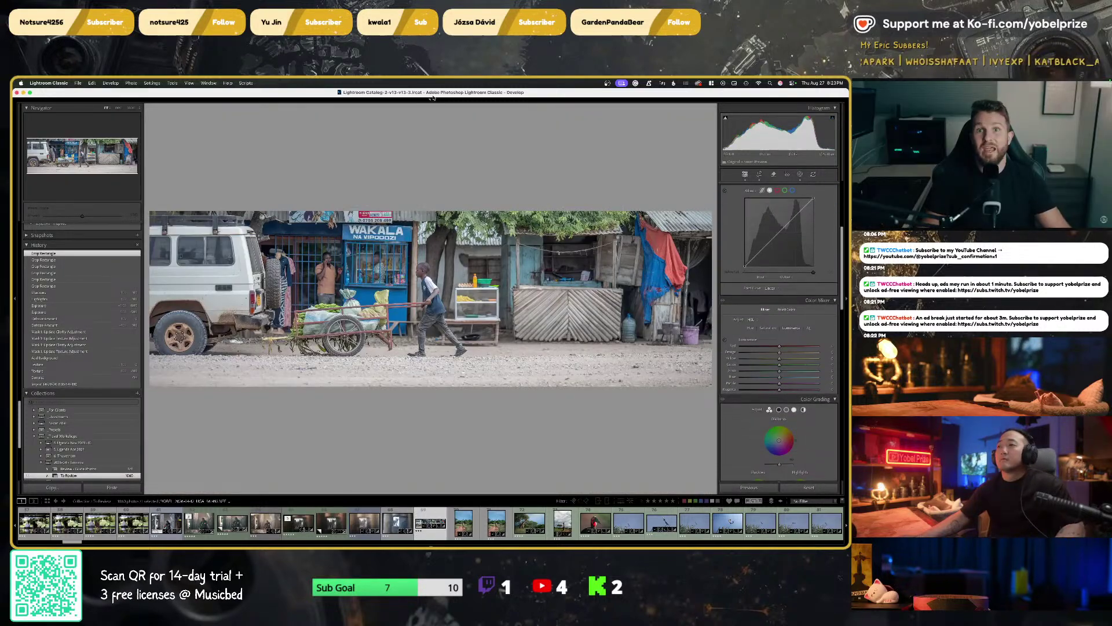
Reset the street photo's crop to the As Shot aspect ratio
key("r")
left_click(817, 197)
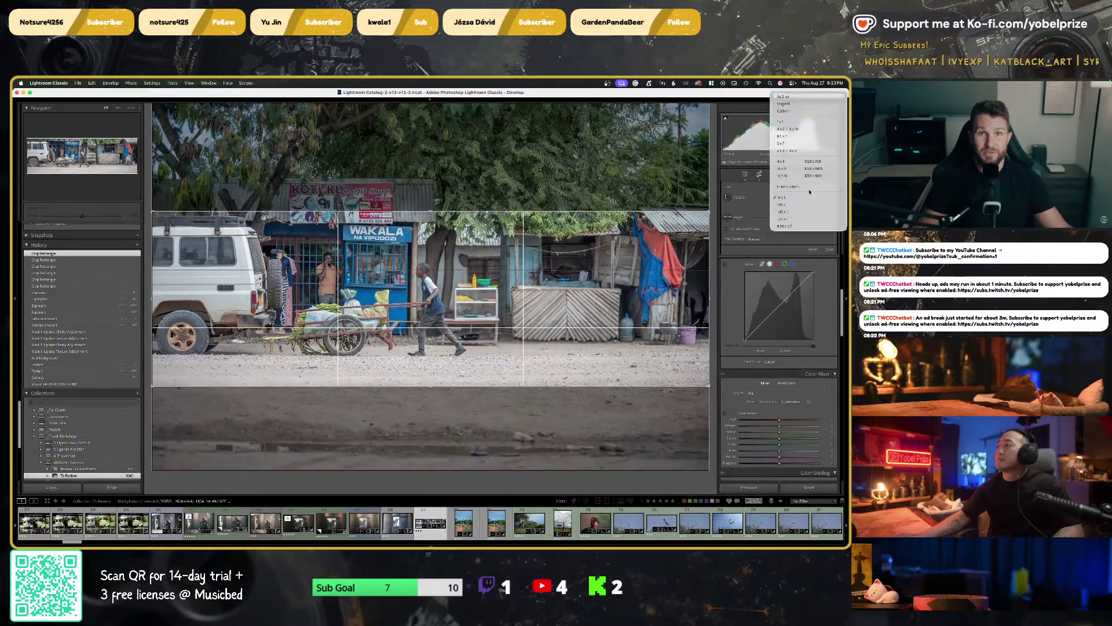
left_click(802, 97)
key("Return")
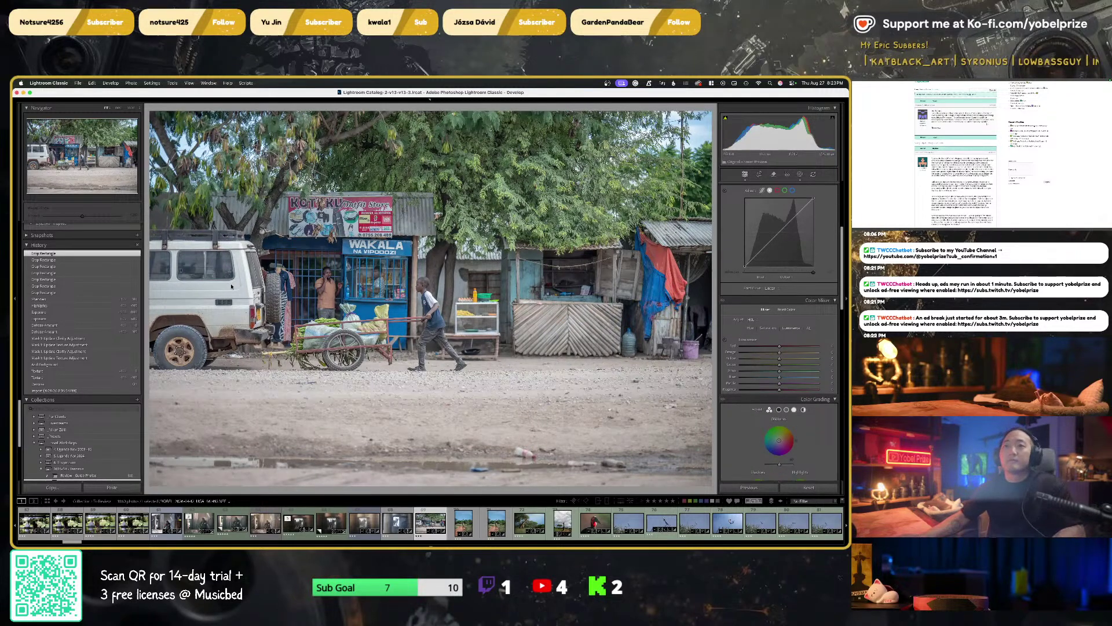
Show the Develop presets and preview the ones listed just above the Lights & Shadows presets on the street photo
key("ctrl+super+1")
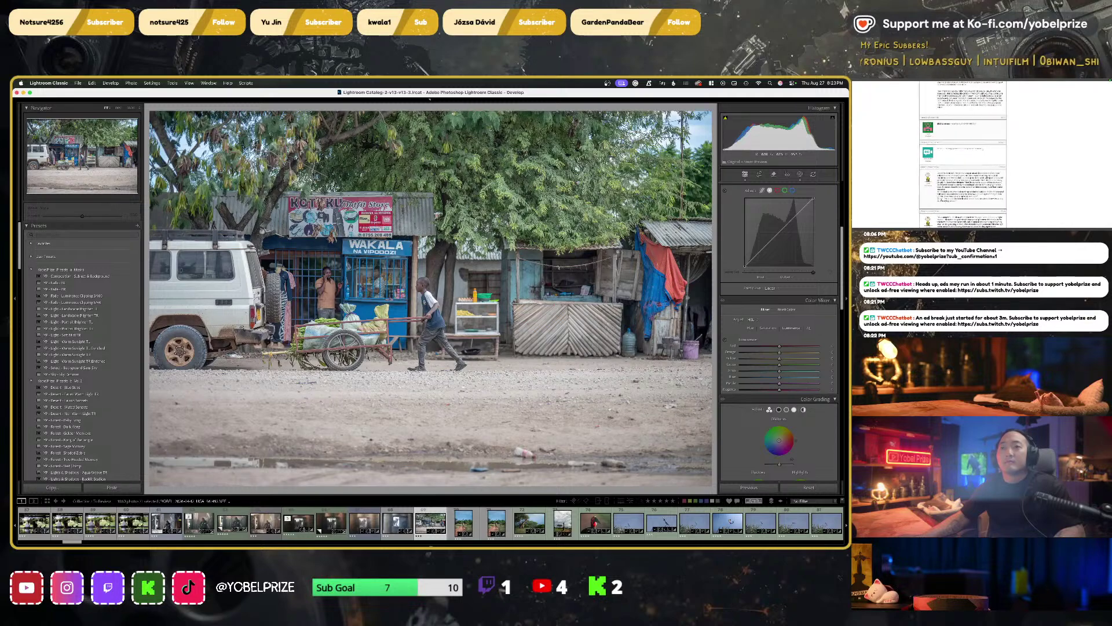
scroll(87, 359, "down", 5)
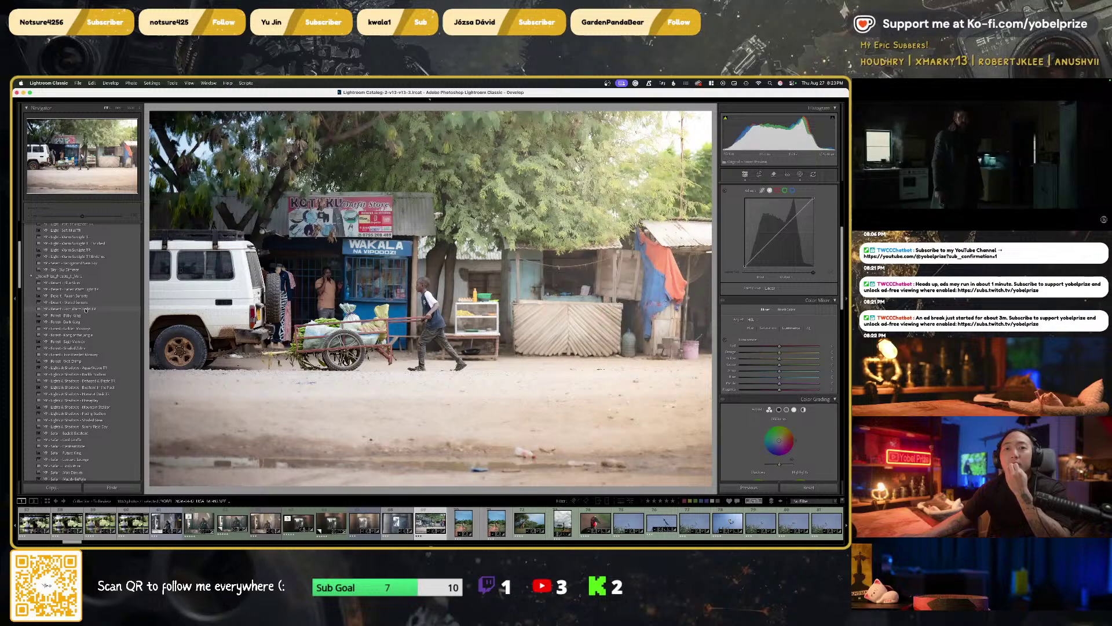
left_click(85, 317)
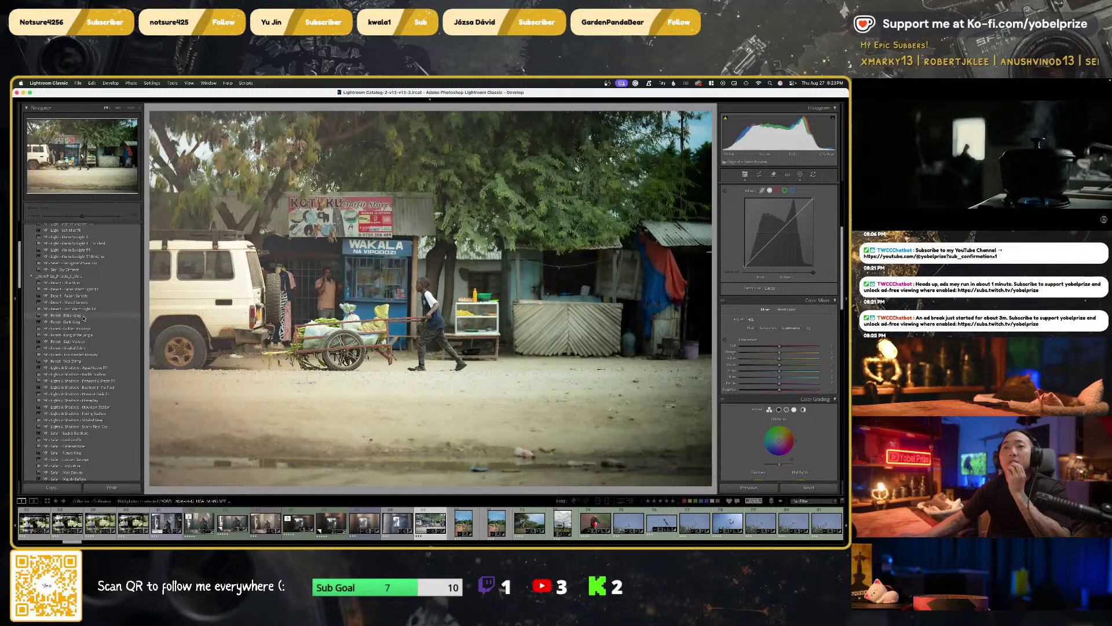
left_click(81, 323)
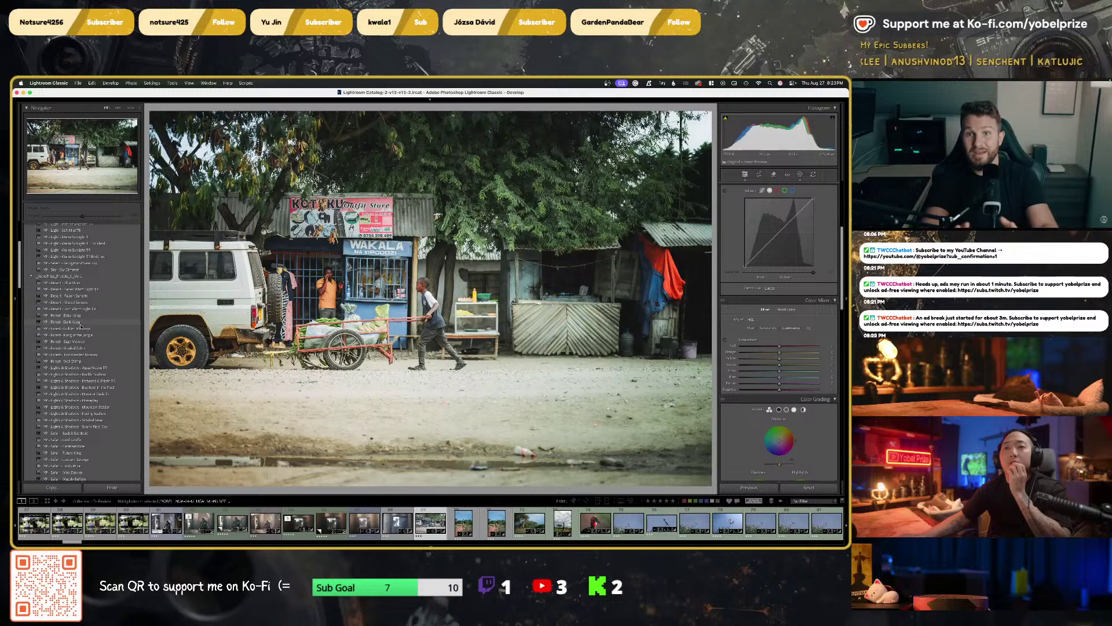
left_click(81, 328)
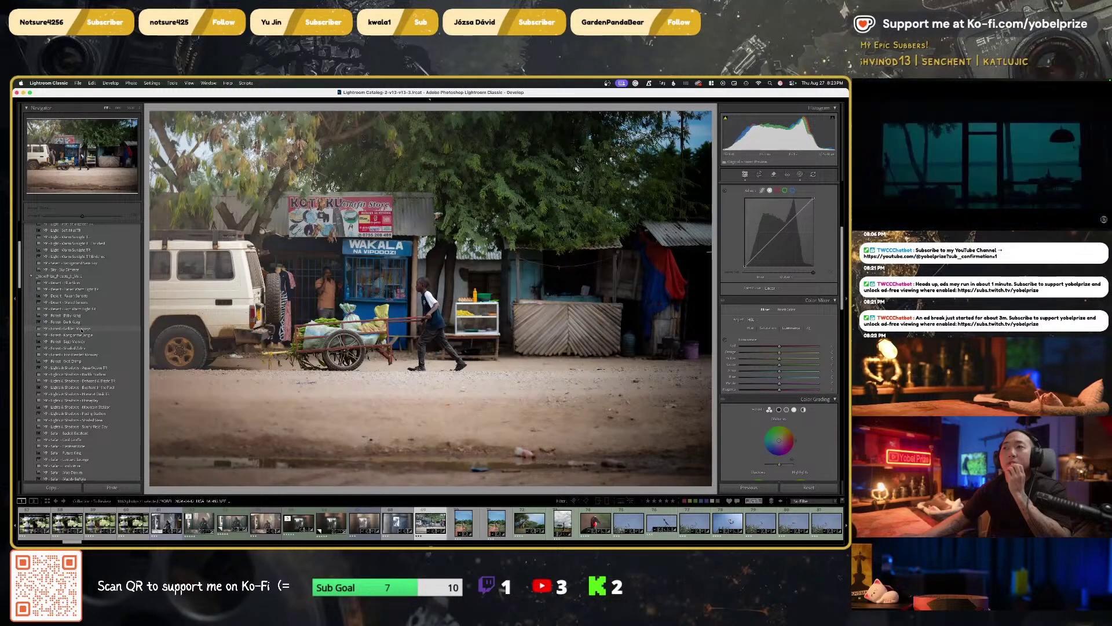
left_click(83, 341)
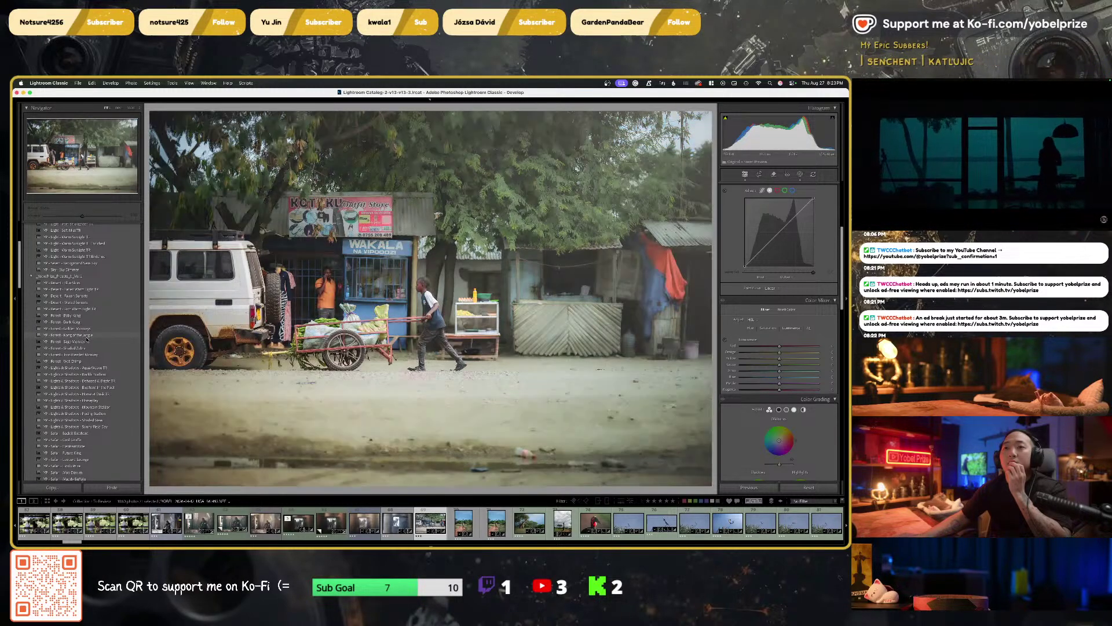
left_click(82, 347)
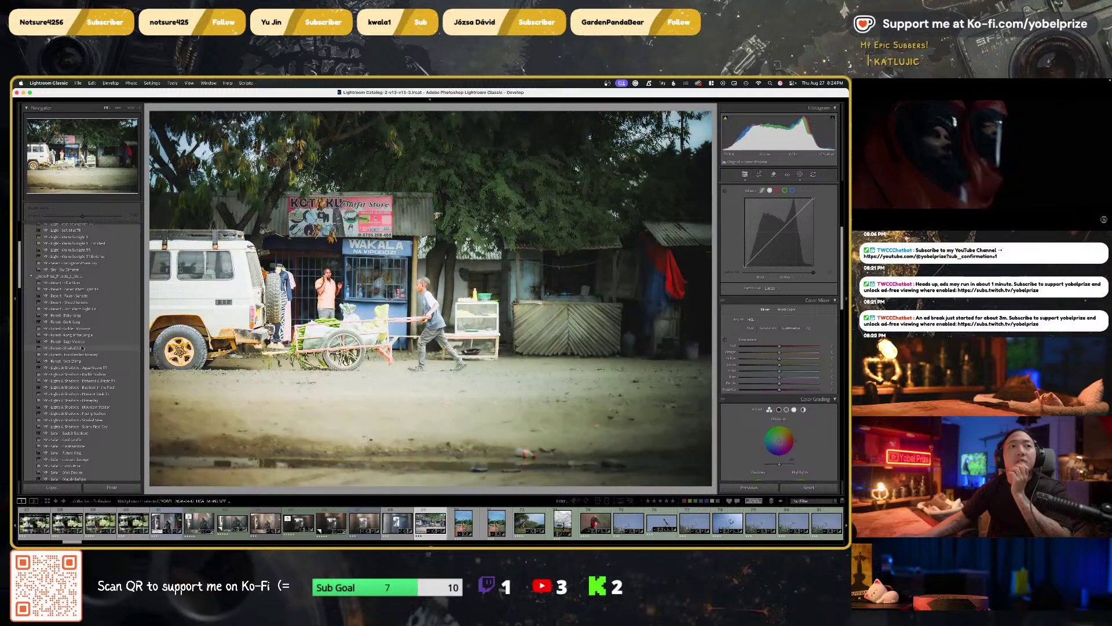
left_click(84, 355)
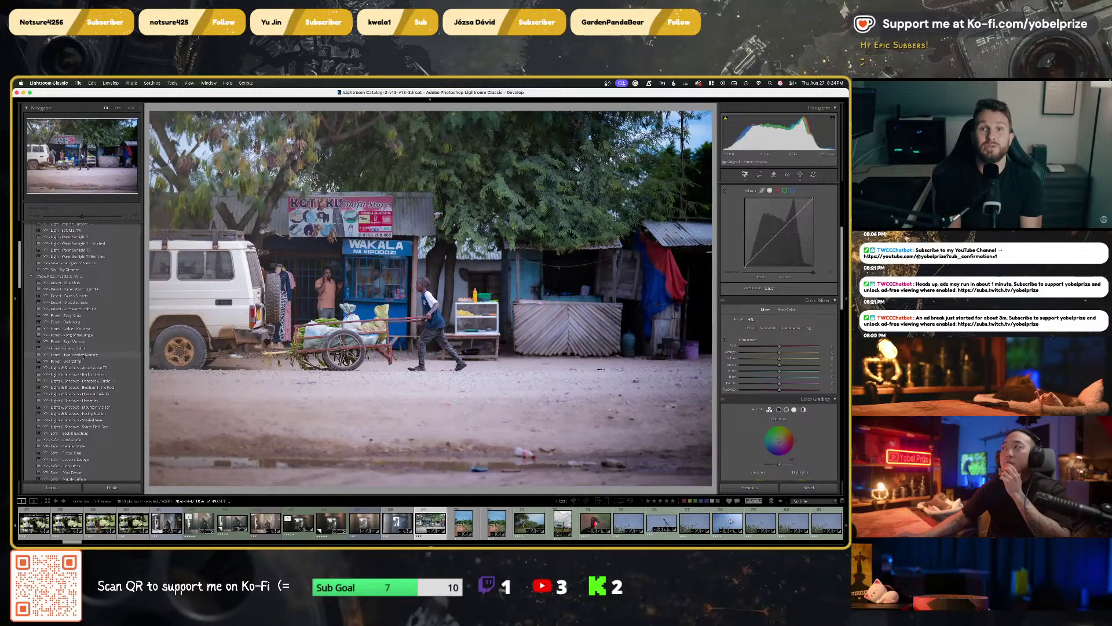
left_click(80, 361)
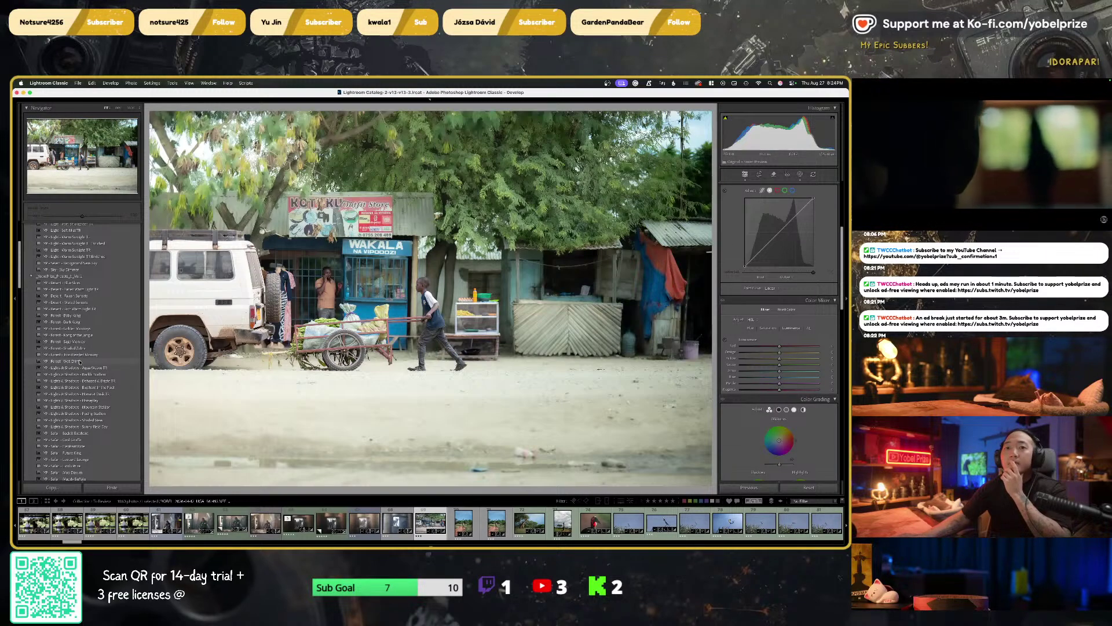
Preview the YP - Lights & Shadows presets one after another on the street photo
left_click(84, 367)
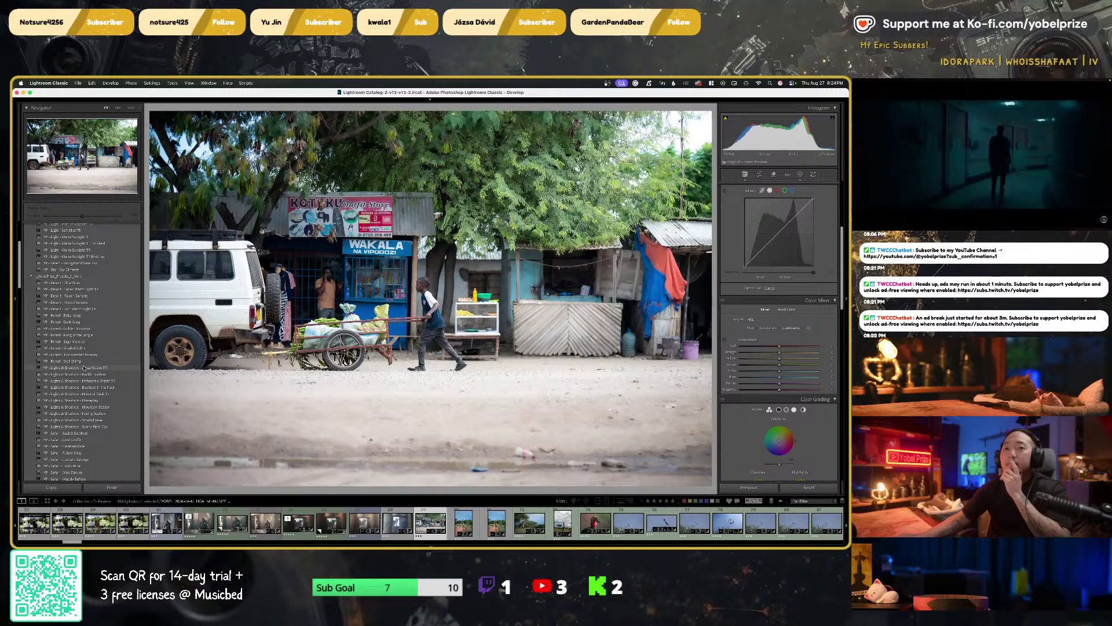
left_click(90, 374)
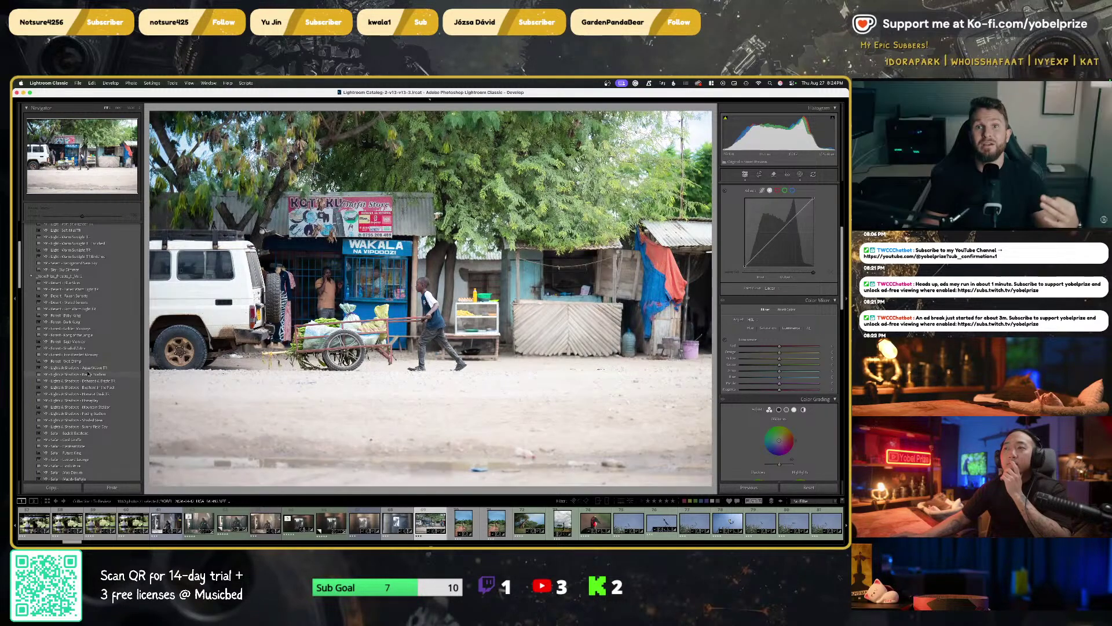
left_click(92, 381)
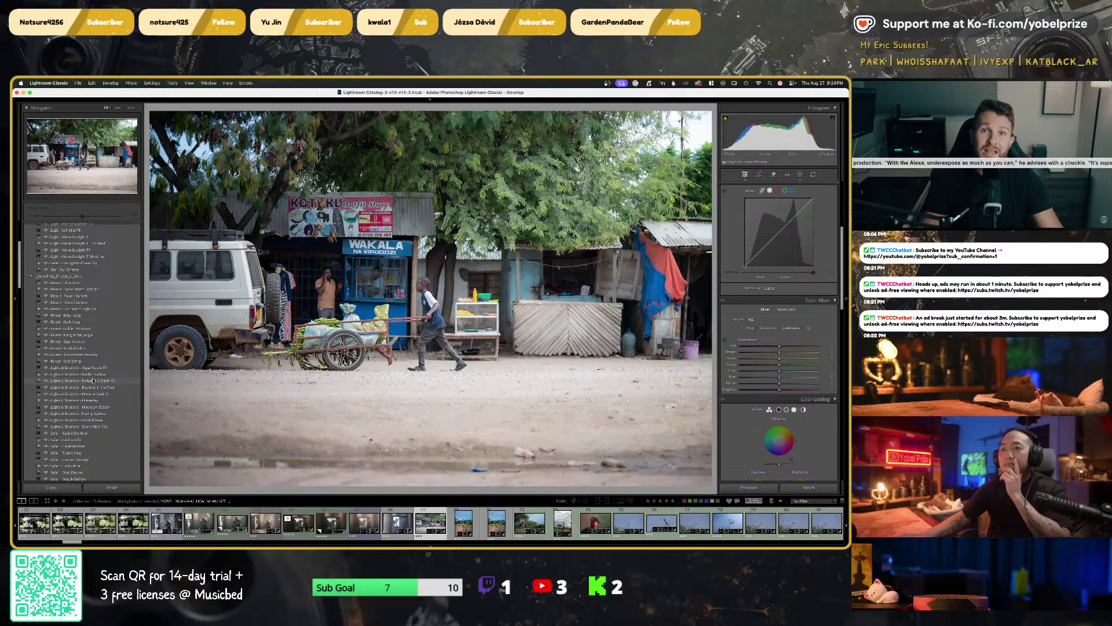
left_click(92, 388)
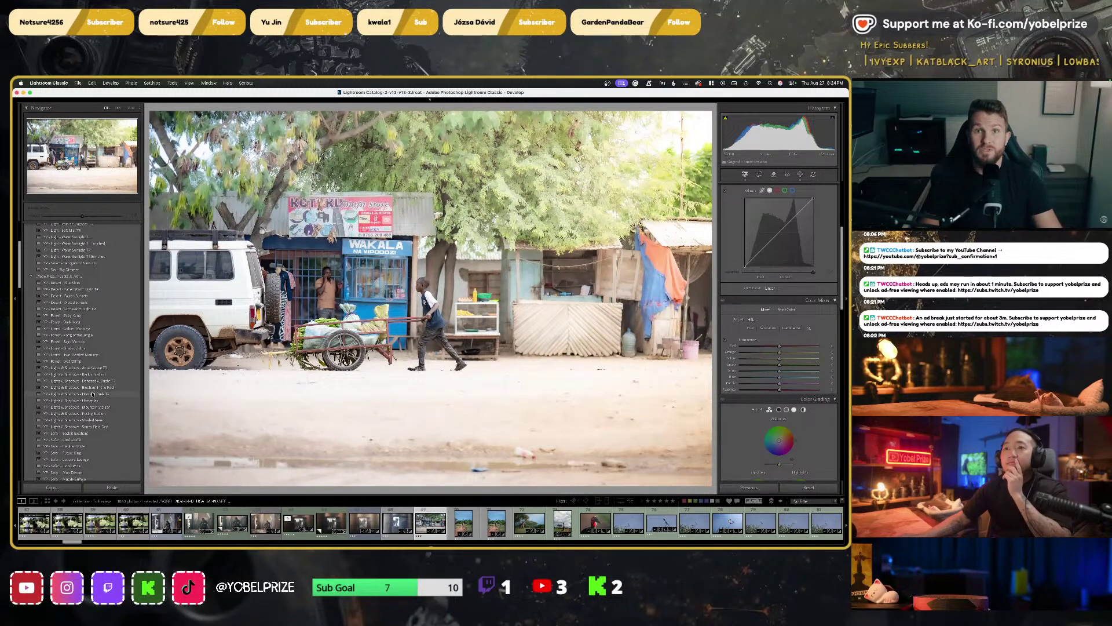
left_click(90, 400)
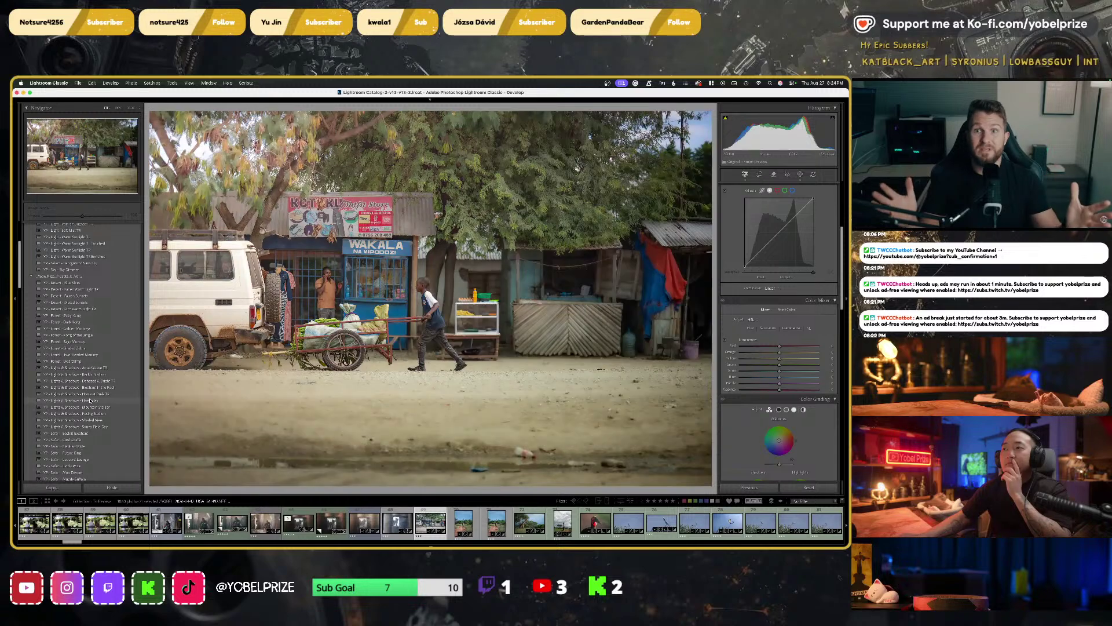
left_click(89, 407)
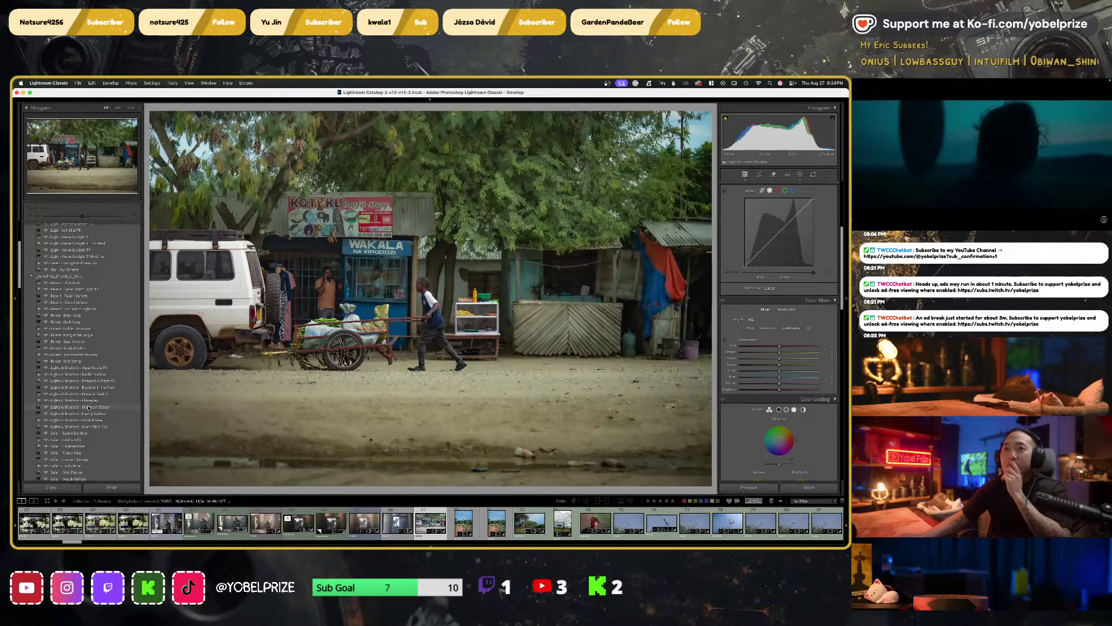
left_click(90, 413)
left_click(91, 420)
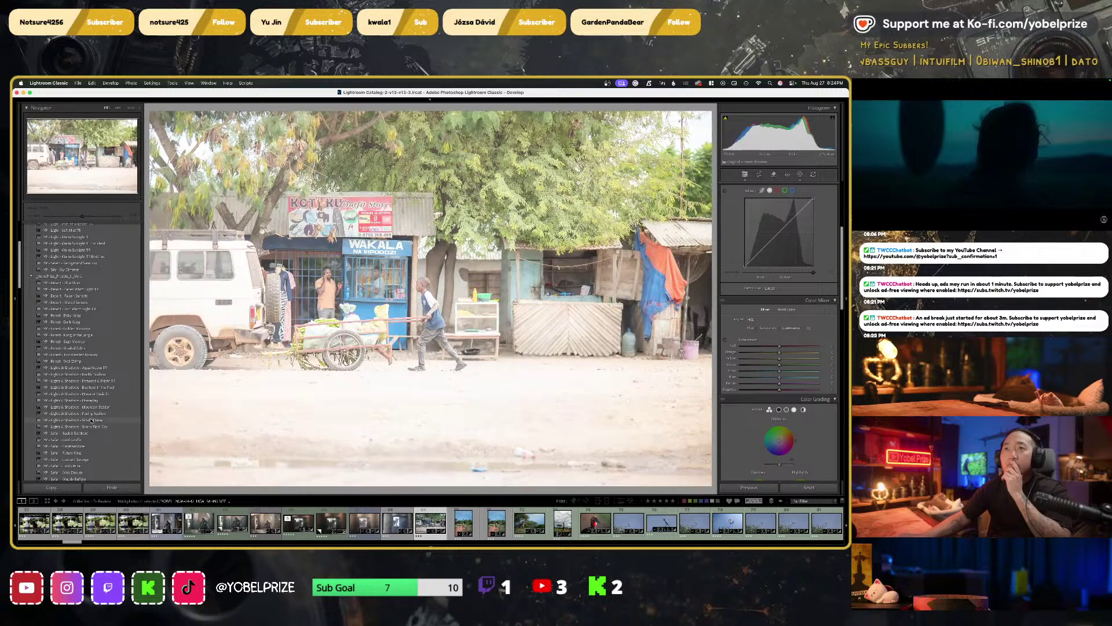
left_click(91, 426)
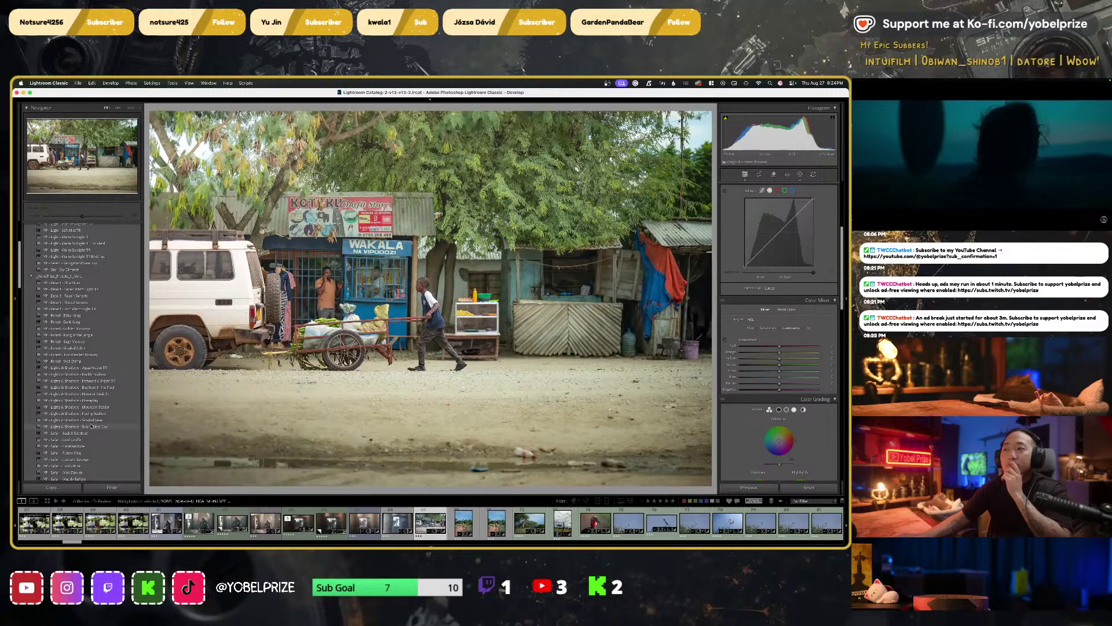
Preview the color presets listed directly after the Lights & Shadows ones on the street photo
left_click(83, 433)
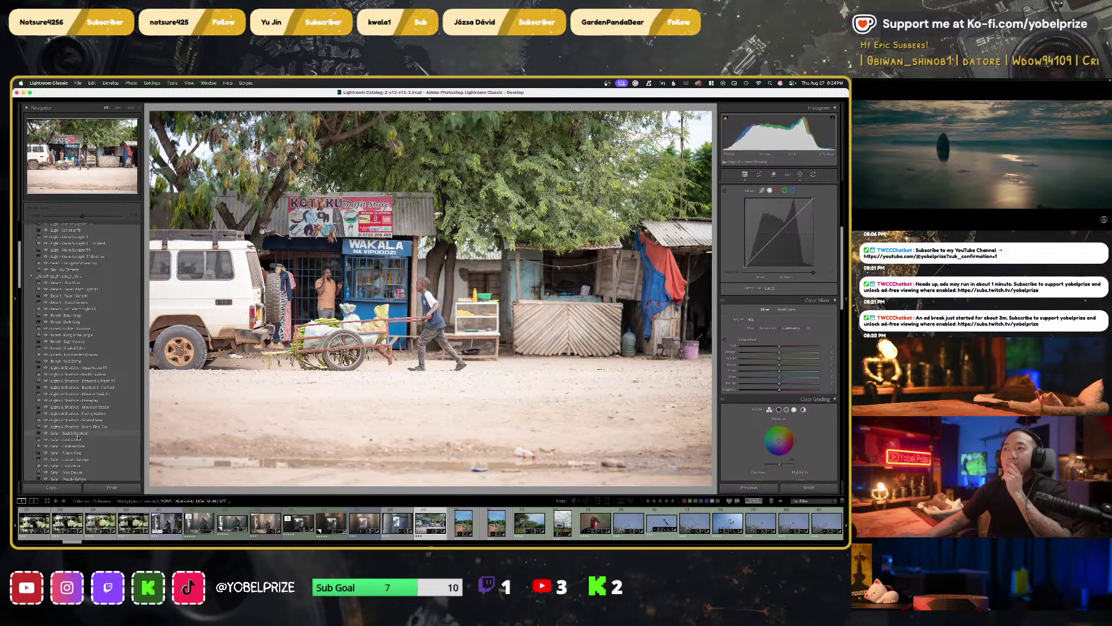
left_click(73, 446)
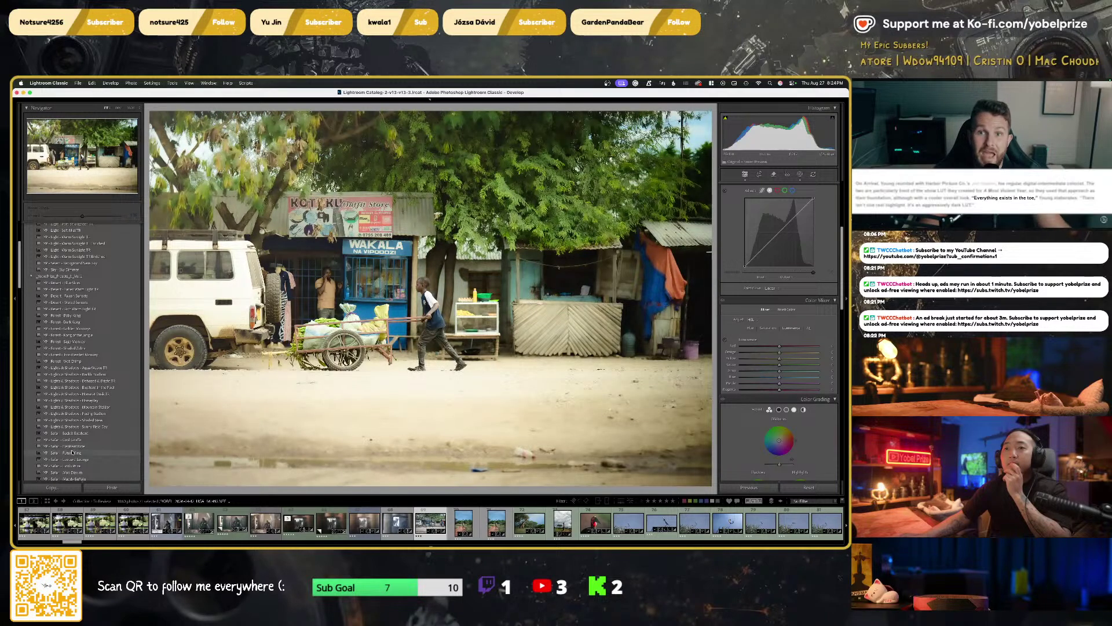
left_click(73, 453)
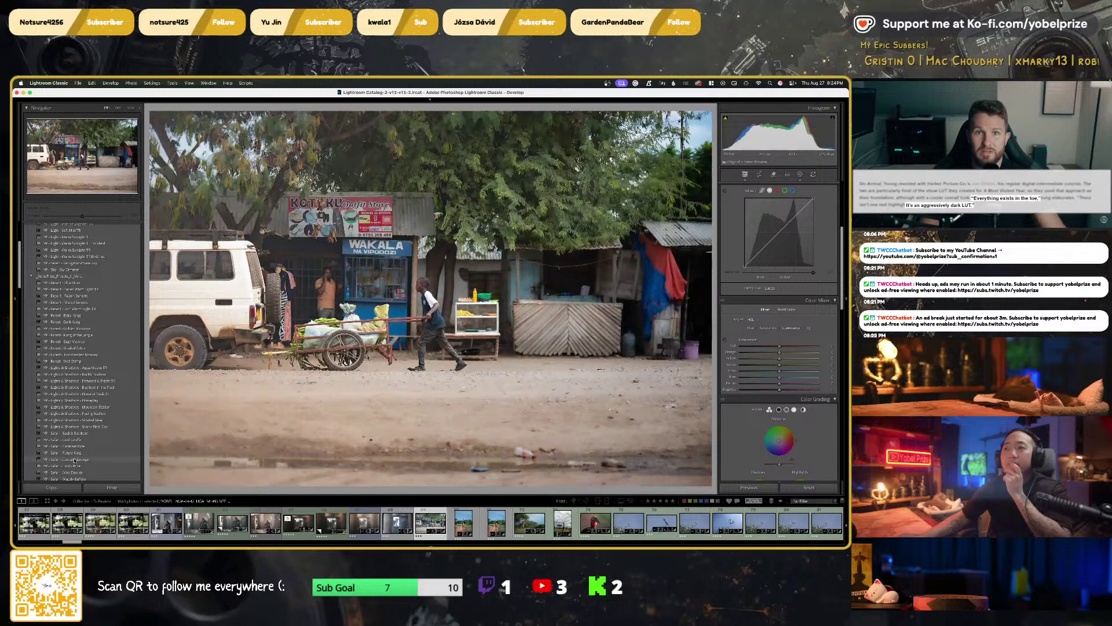
left_click(73, 466)
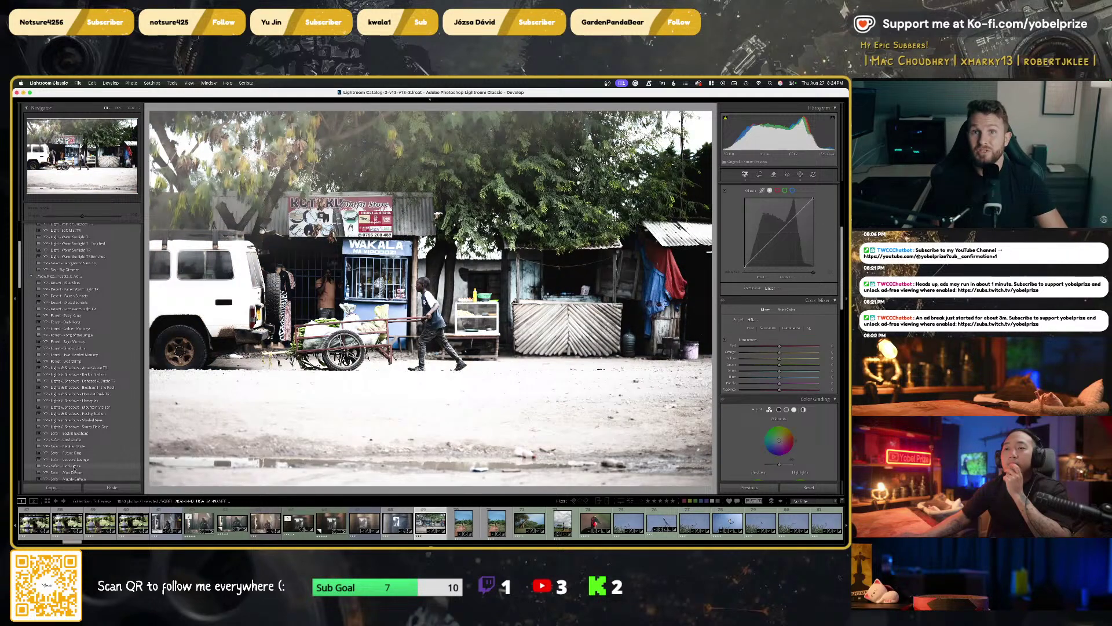
left_click(75, 472)
scroll(74, 474, "down", 2)
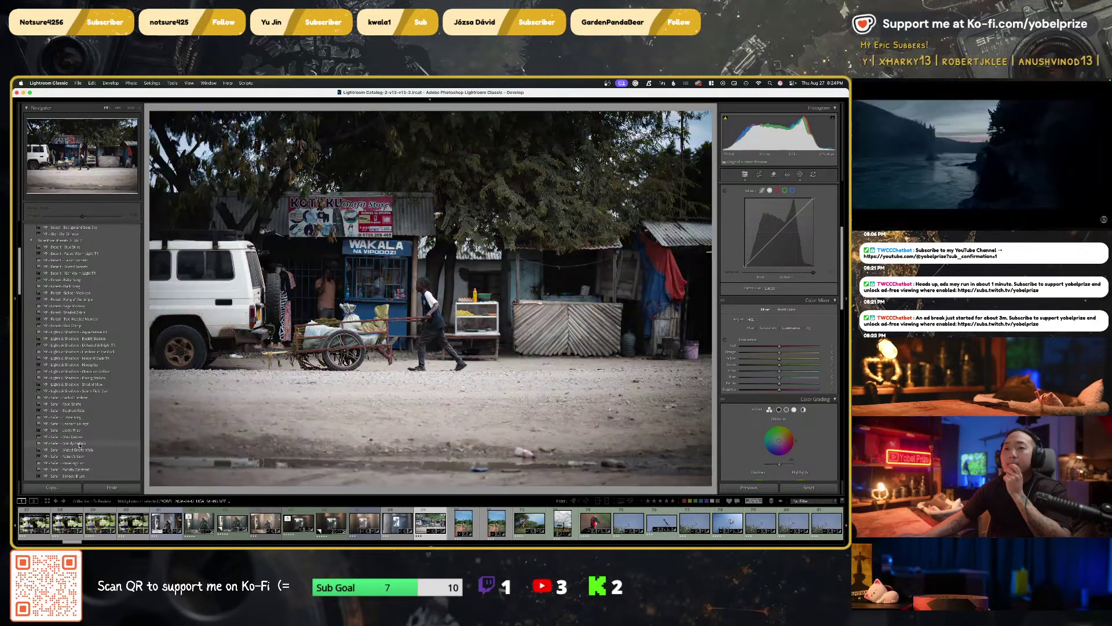
left_click(80, 444)
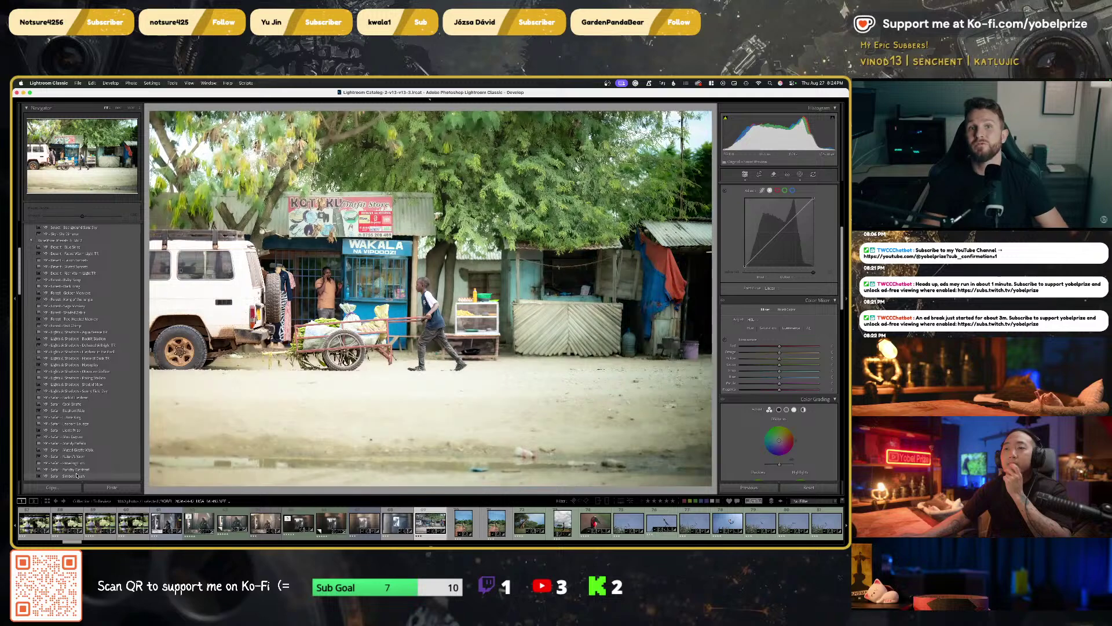
Apply a warm, muted preset from further down the color presets, after the Lights & Shadows ones, to the street photo
scroll(76, 475, "down", 5)
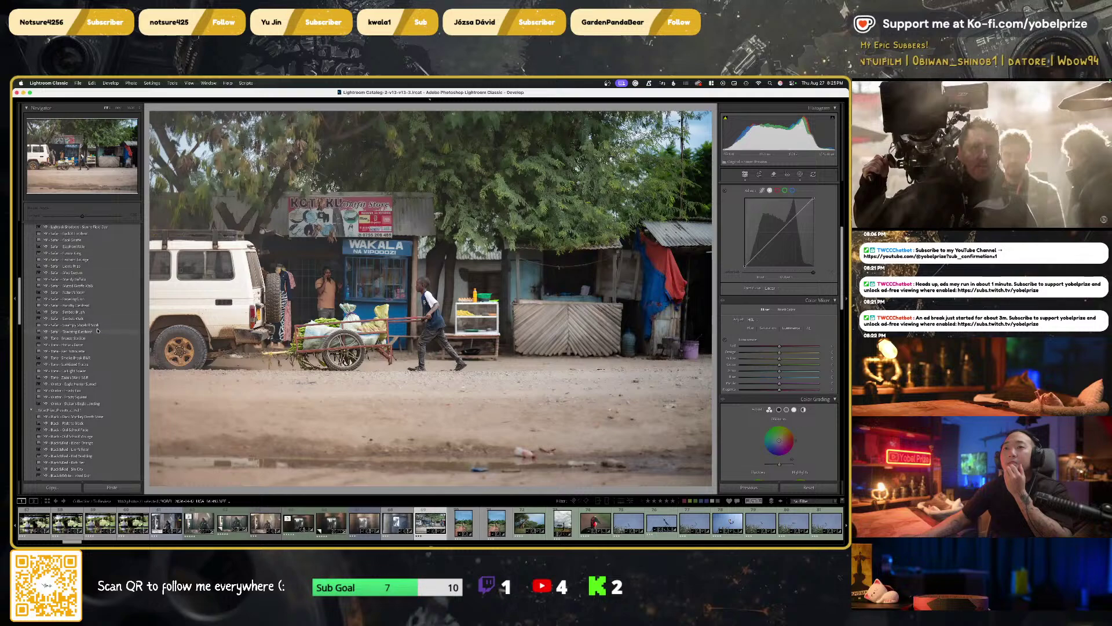
scroll(97, 331, "up", 3)
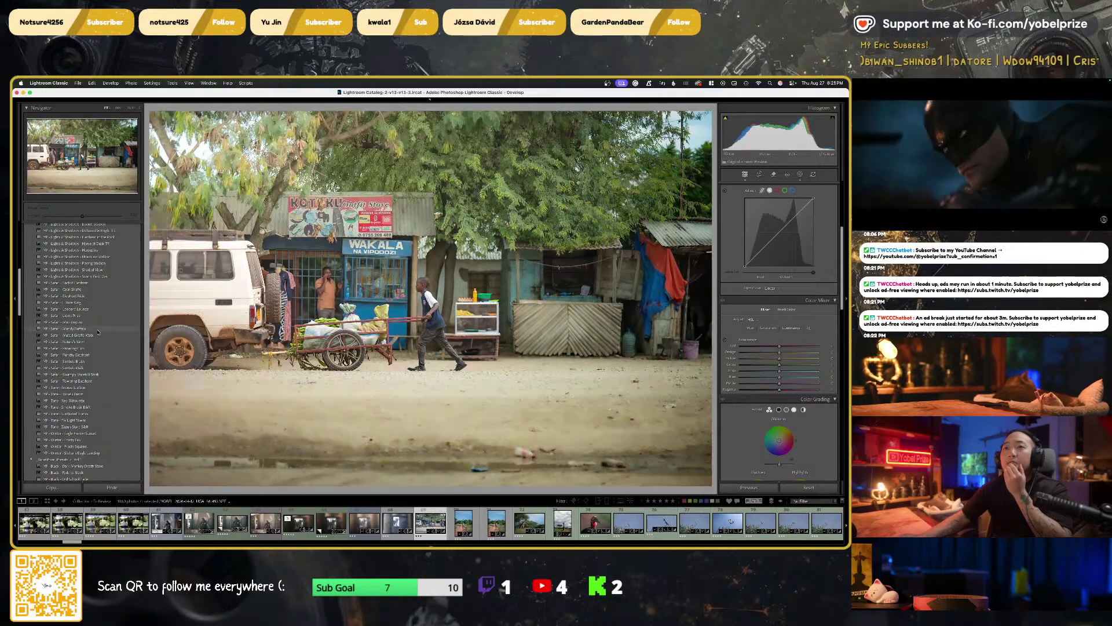
scroll(97, 331, "up", 1)
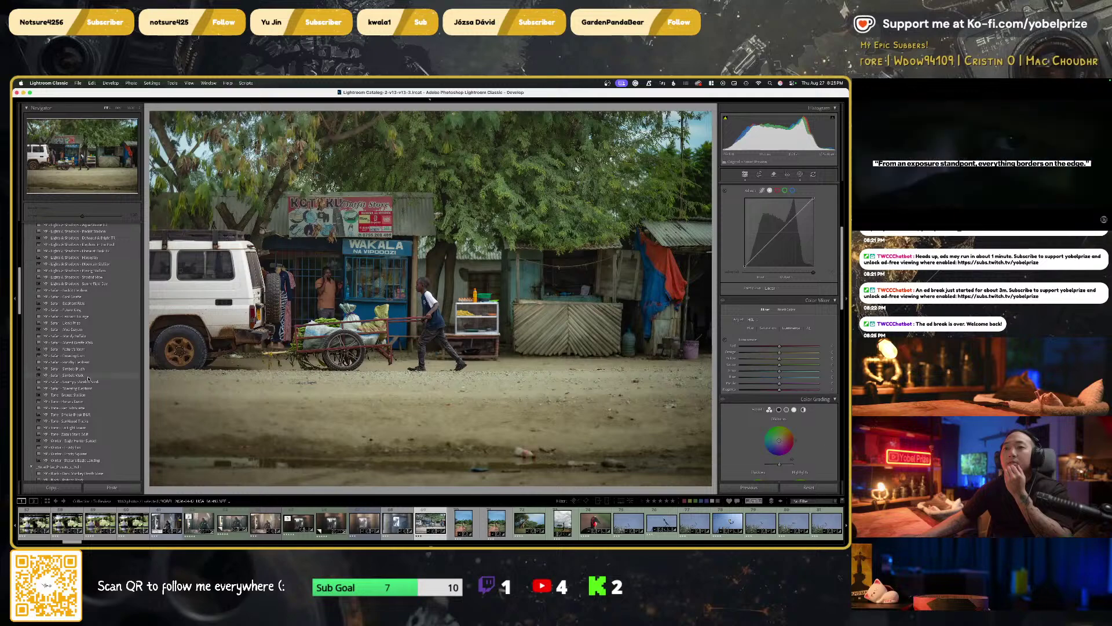
left_click(85, 401)
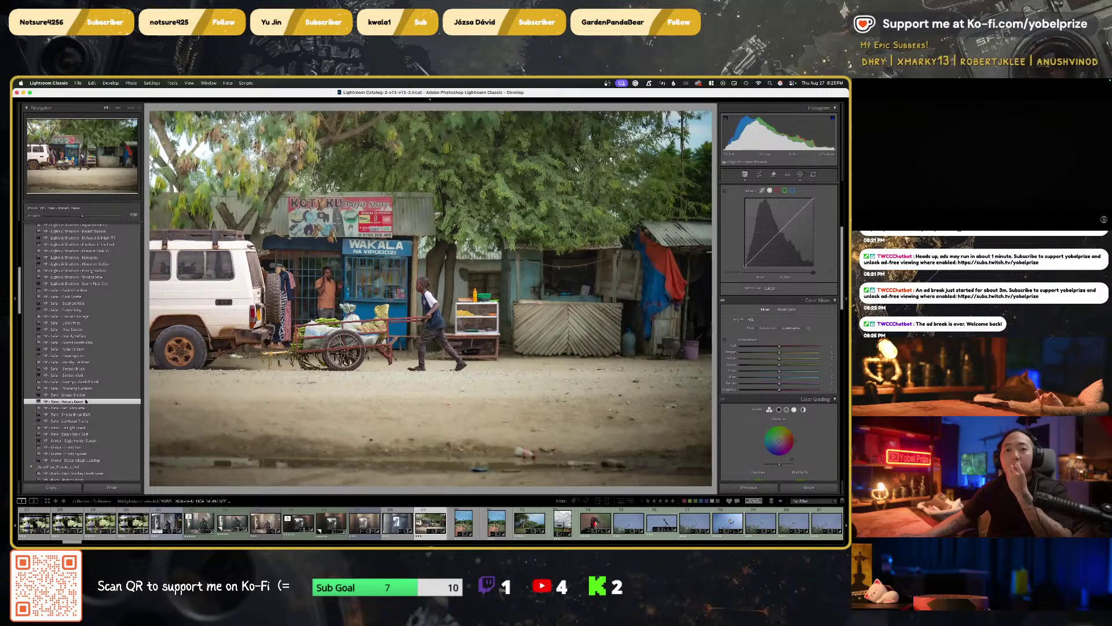
left_click(968, 158)
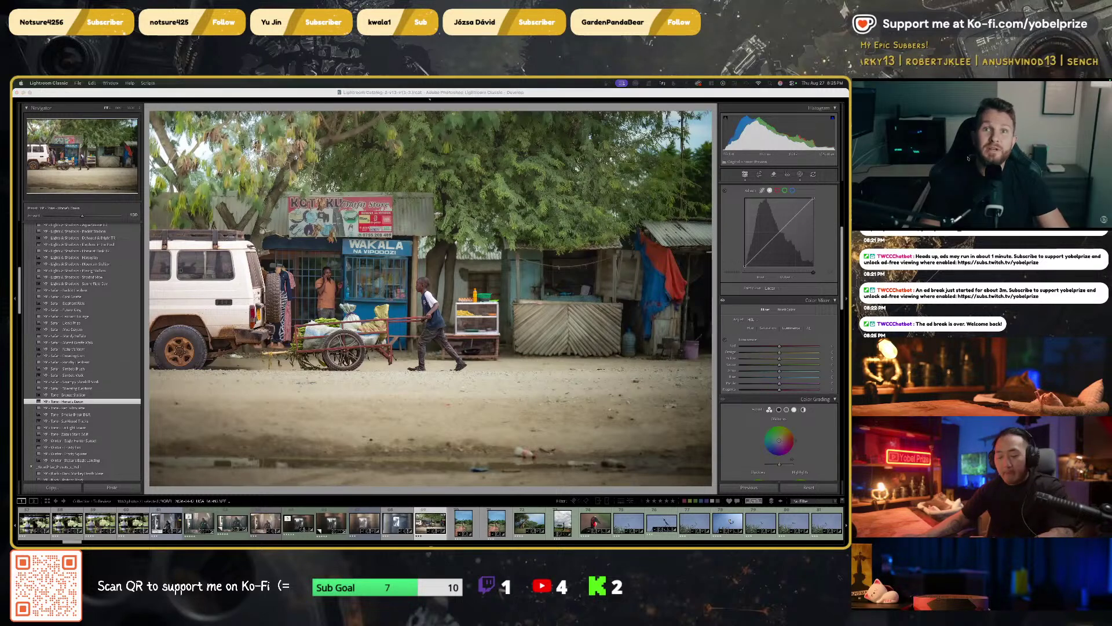
left_click(133, 293)
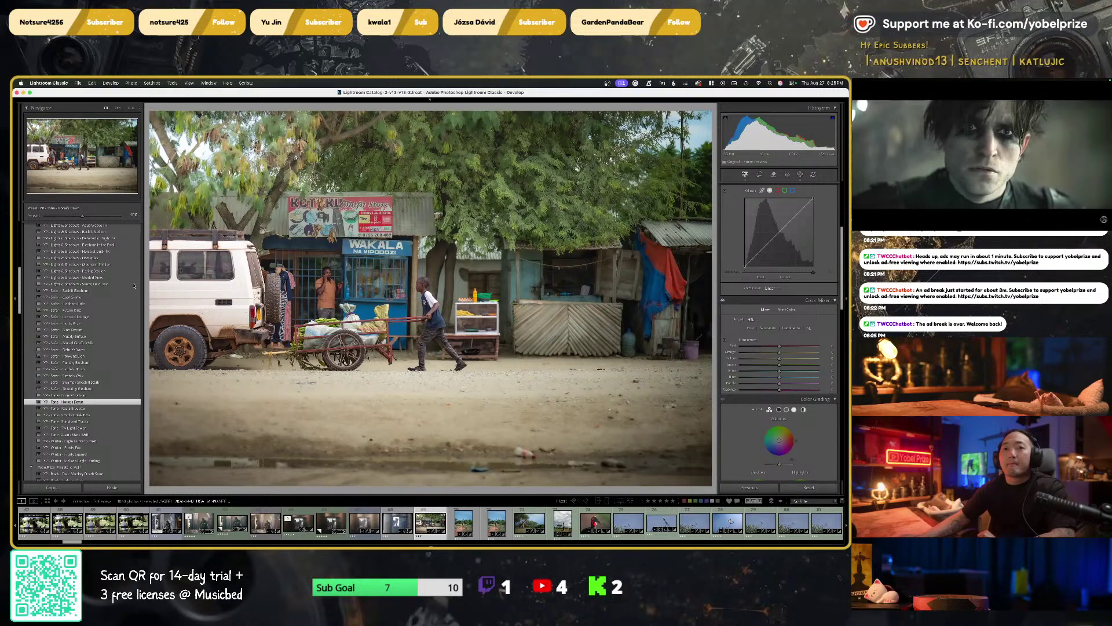
scroll(134, 285, "up", 2)
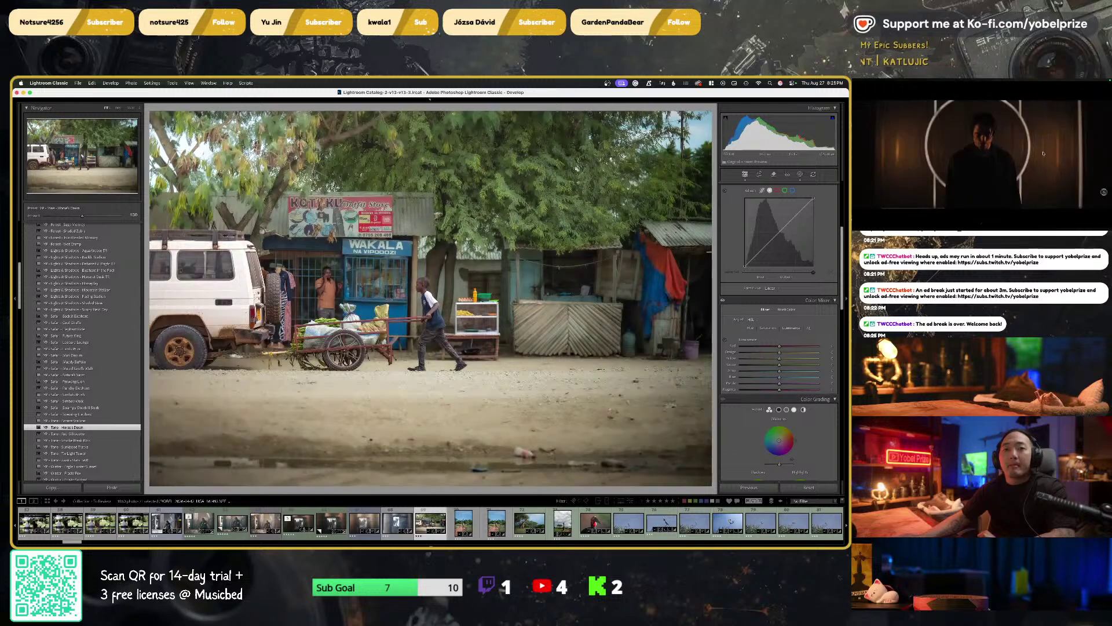
left_click(1008, 153)
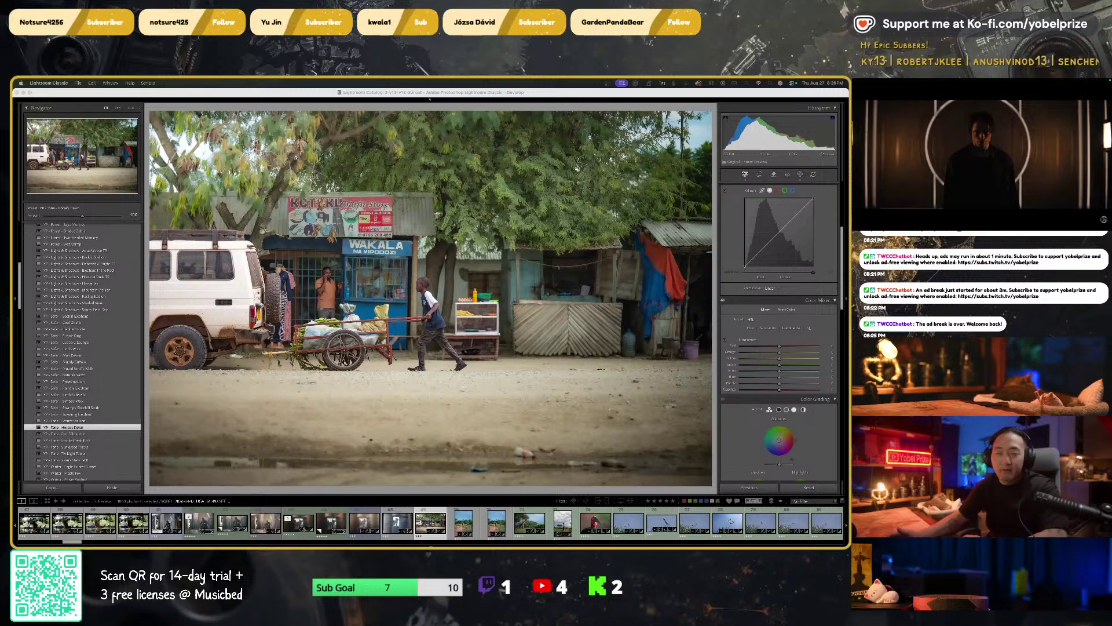
left_click(1002, 131)
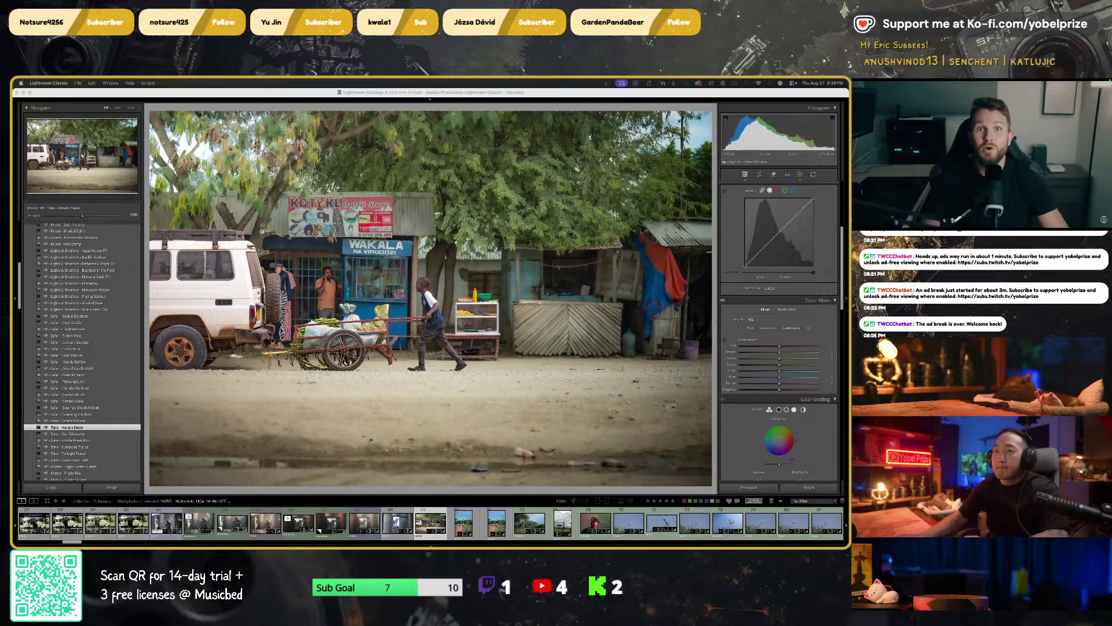
Try the YP - Lights & Shadows - Horse at Dusk TR preset on the street photo and undo it
left_click(108, 276)
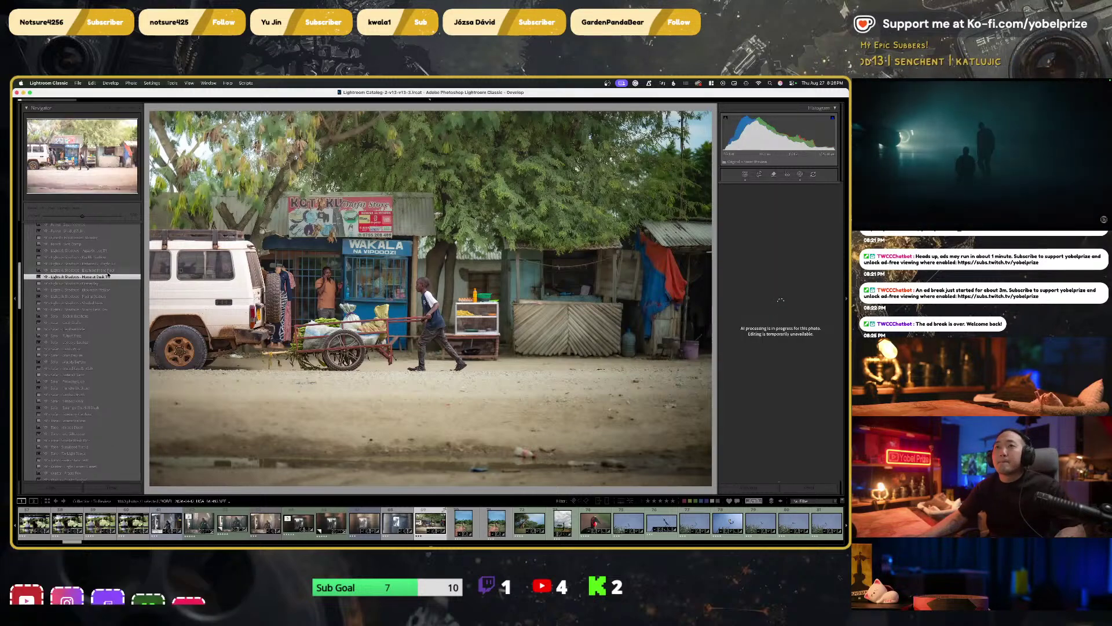
key("super+z")
Inspect the cart, the person pulling it and the vehicle up close, and return to the beginning of the preset list
left_click(389, 332)
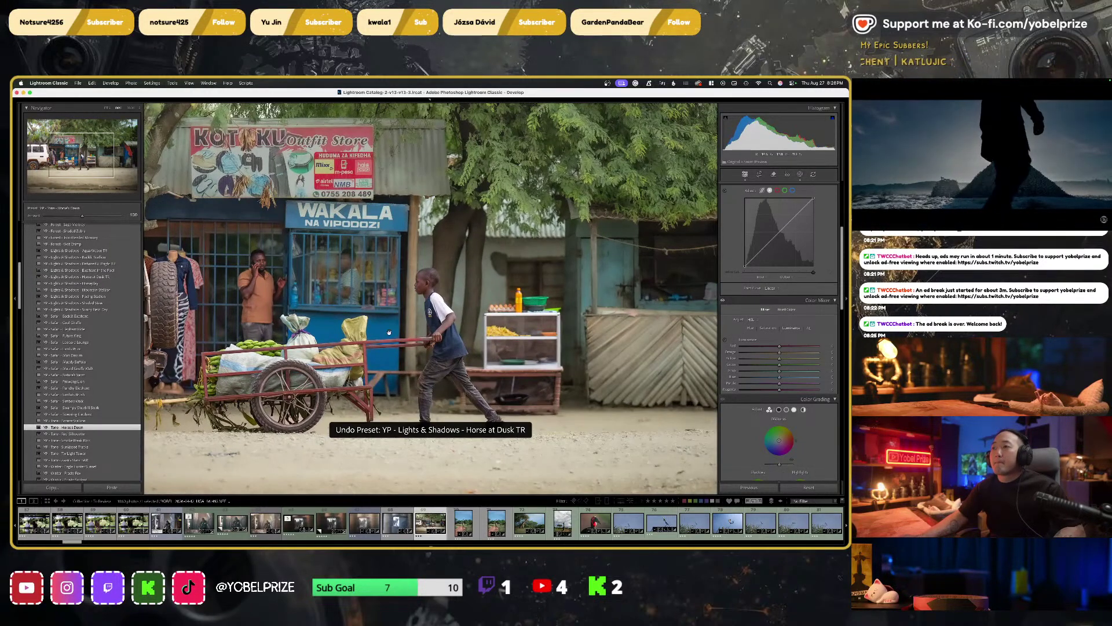
left_click(389, 332)
scroll(92, 354, "up", 10)
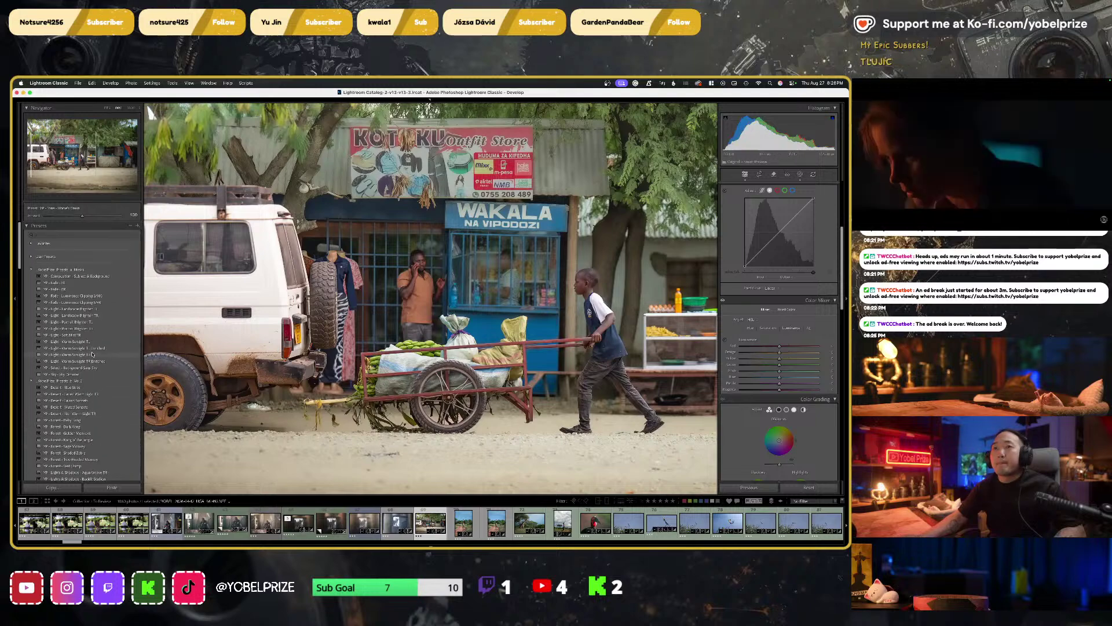
Apply the Composition - Subject & Background preset to the street photo and select its background mask
left_click(75, 275)
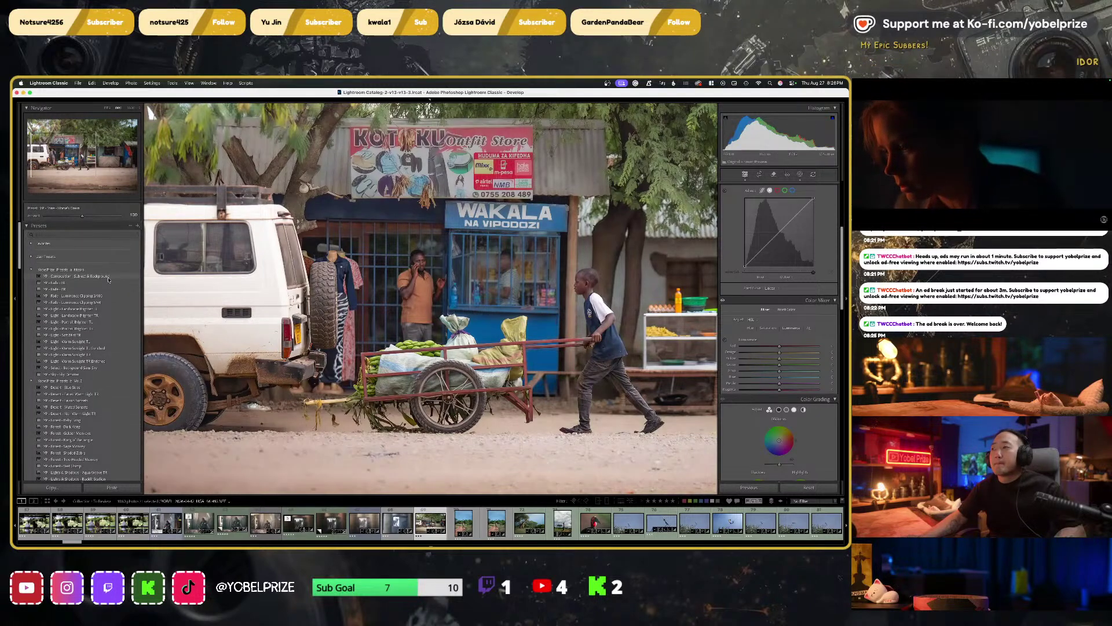
key("shift+w")
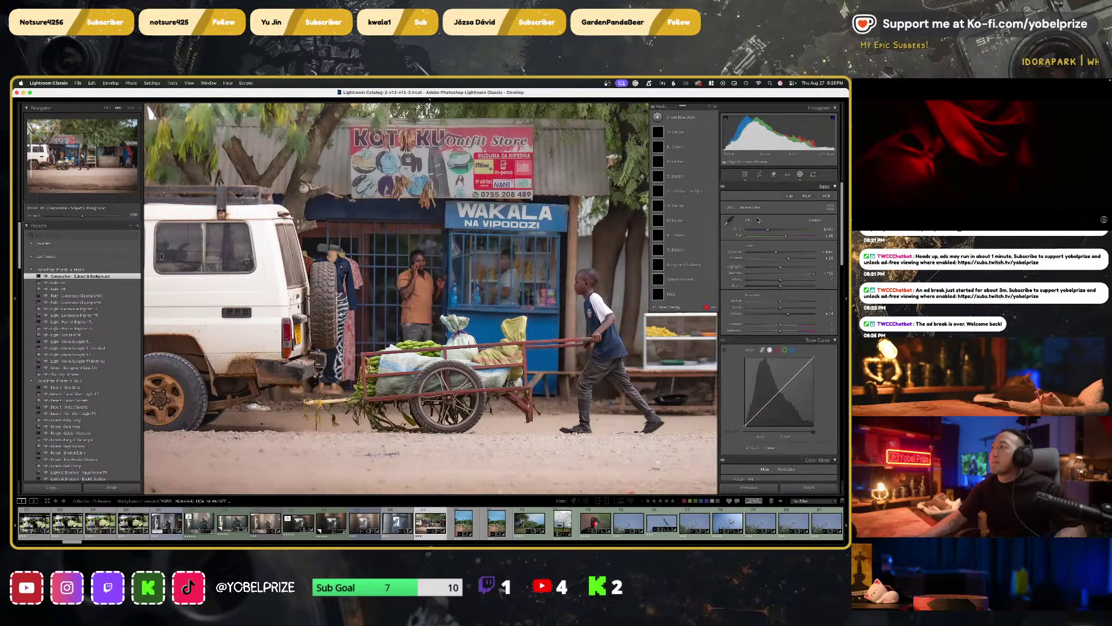
left_click(674, 265)
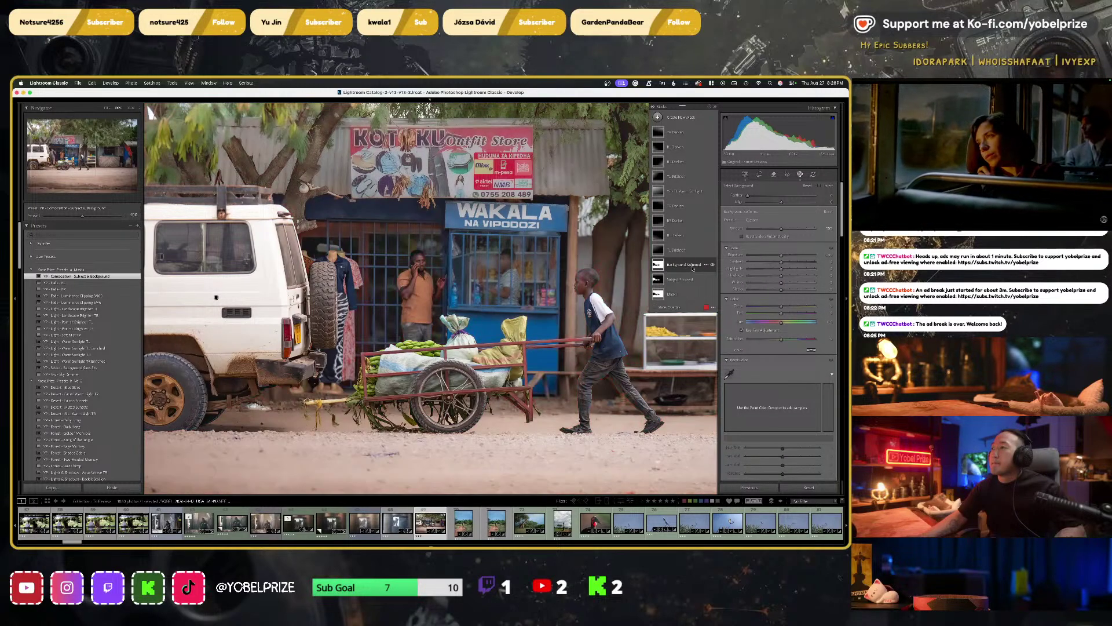
Lower the background mask's texture and reduce its clarity slightly, comparing the whole photo with its unedited version
scroll(770, 345, "down", 5)
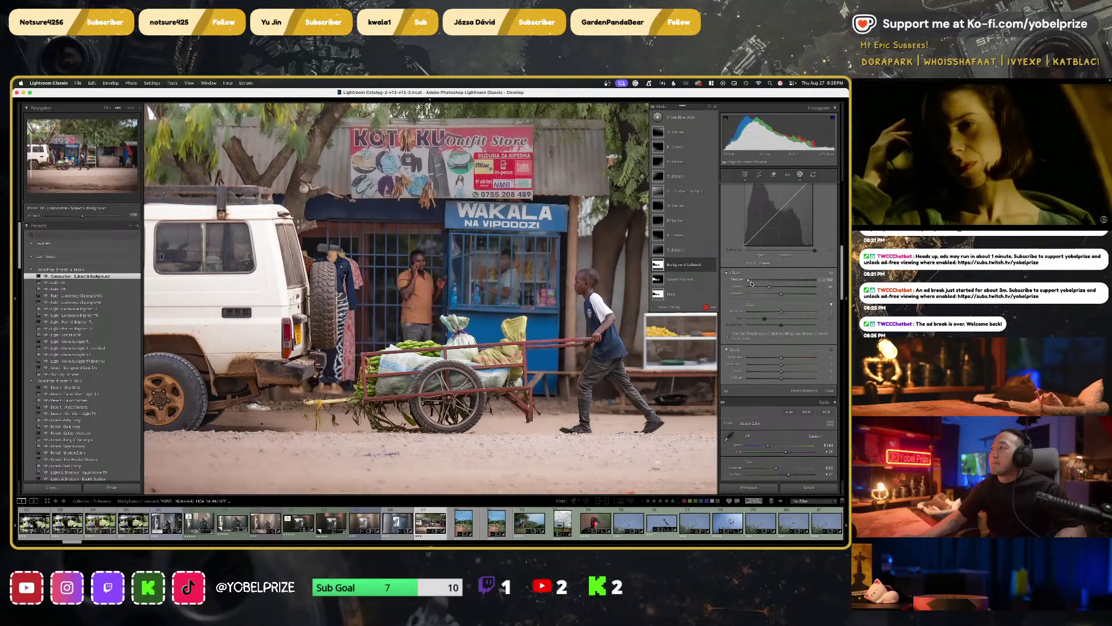
left_click(780, 280)
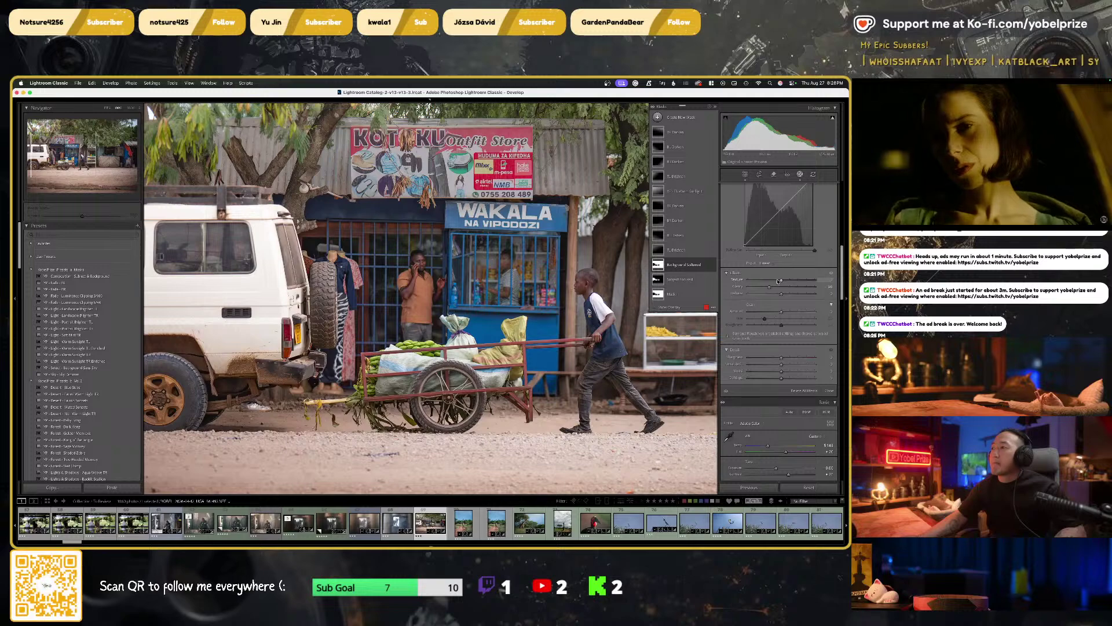
left_click_drag(779, 280, 732, 287)
key("z")
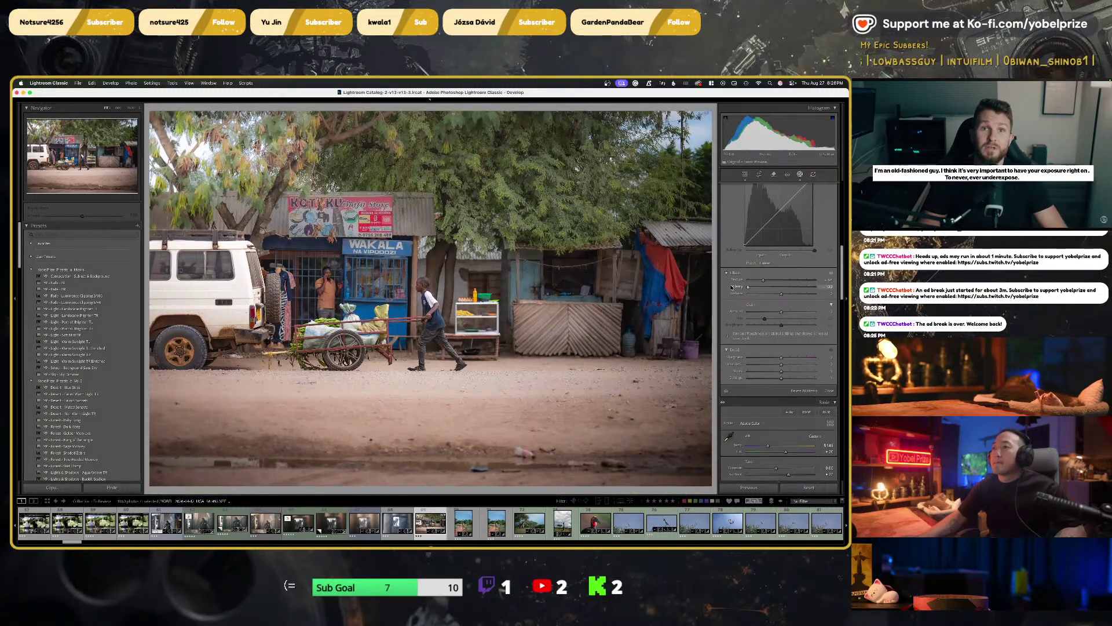
key("backslash")
key("backslash")
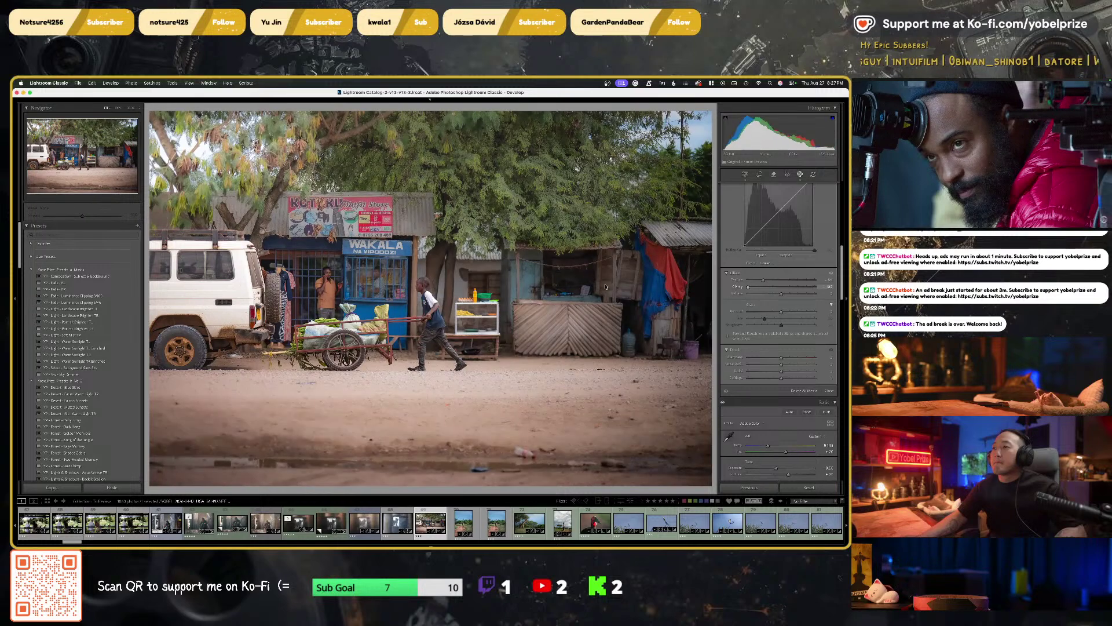
left_click_drag(771, 290, 774, 288)
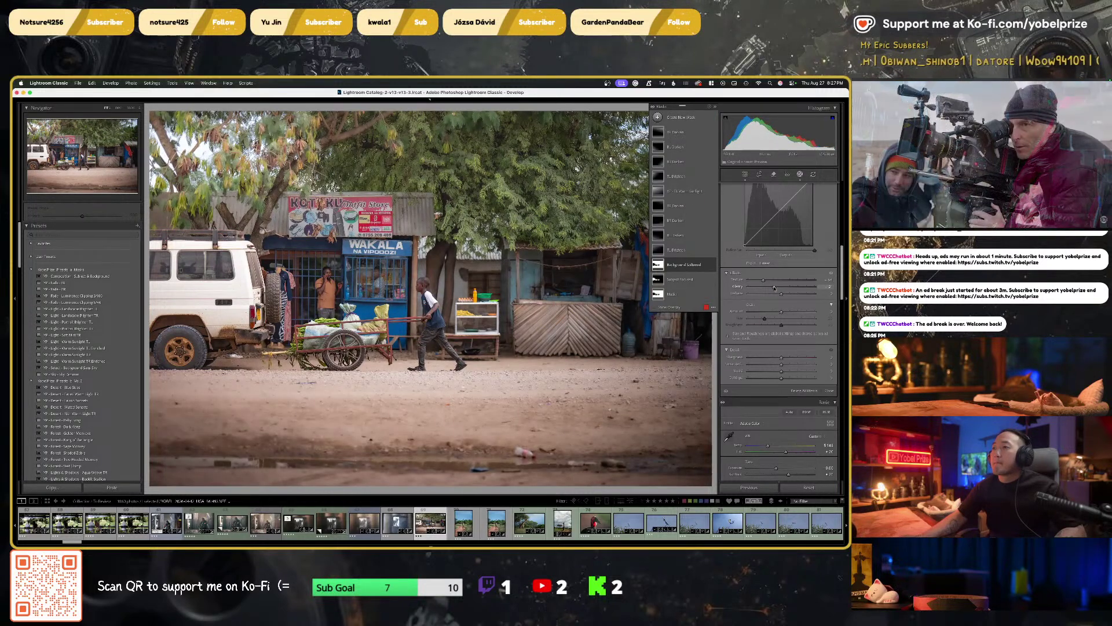
Select the Subject Focused mask and raise its exposure to the maximum to reveal which areas it covers
left_click(801, 175)
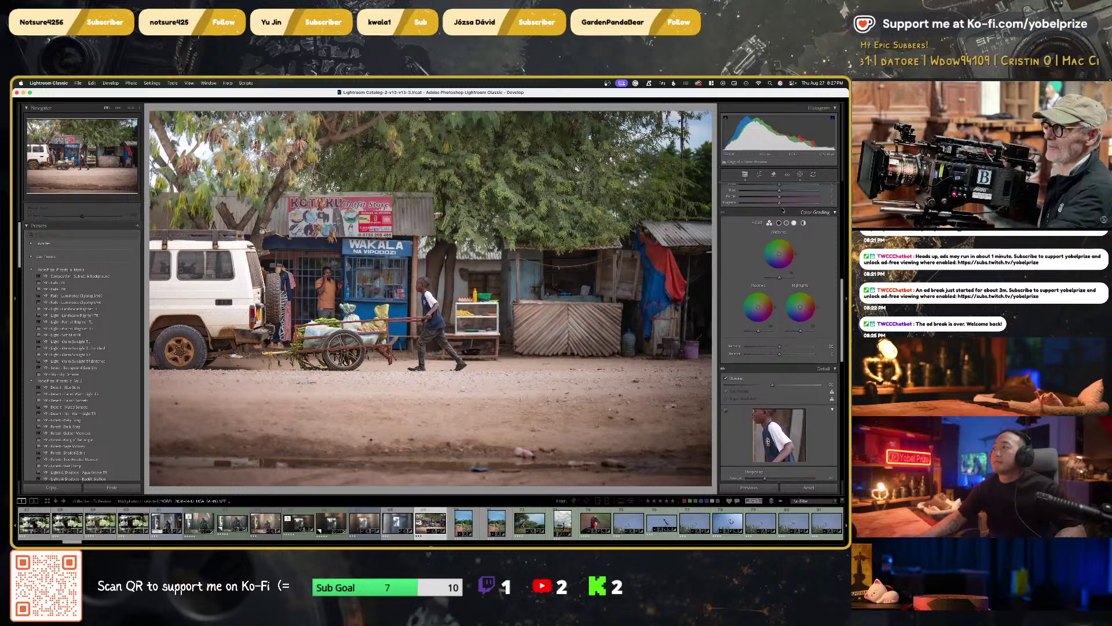
left_click(801, 175)
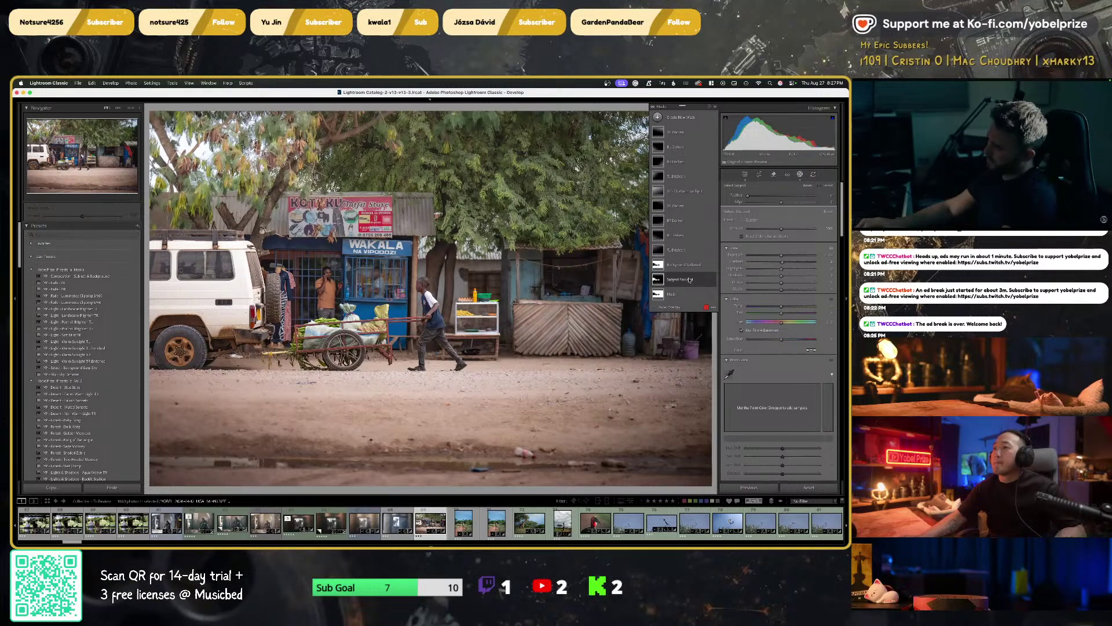
left_click(657, 280)
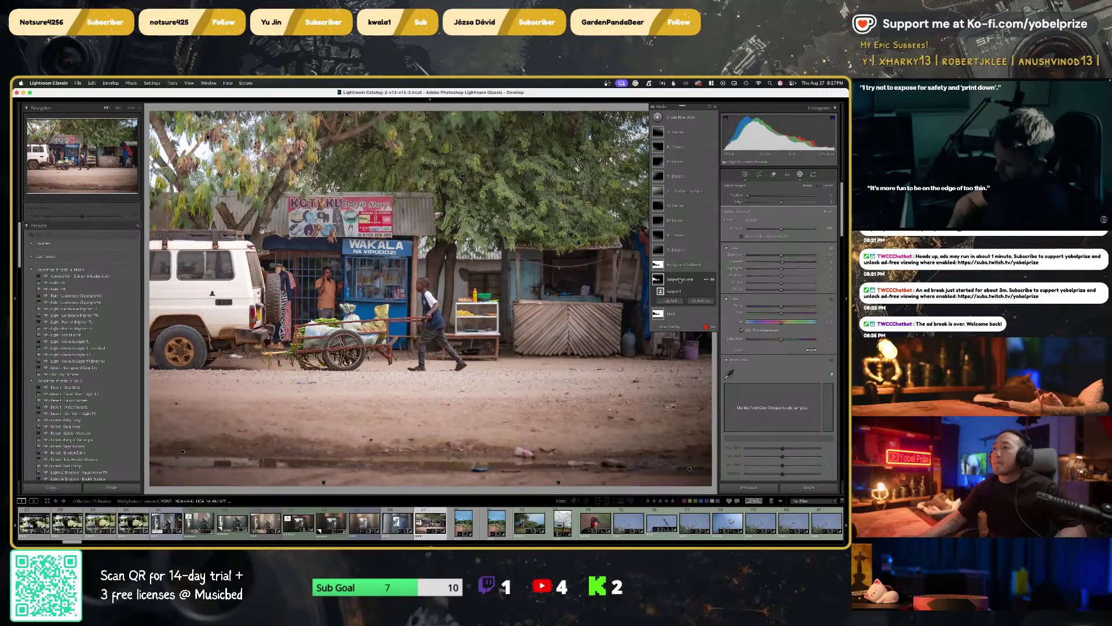
double_click(679, 279)
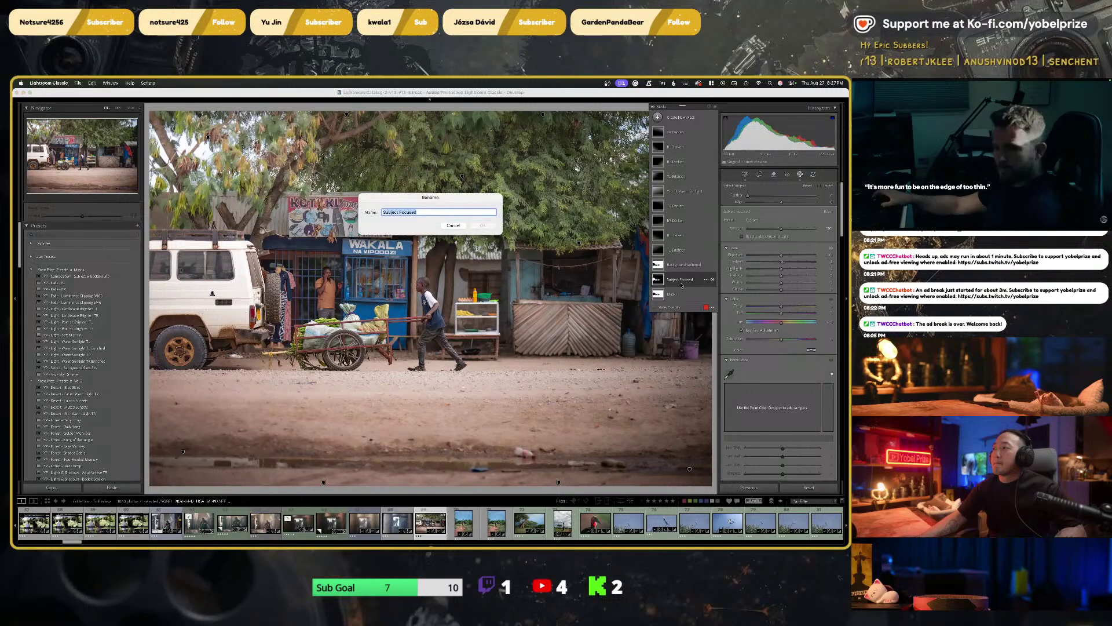
key("Escape")
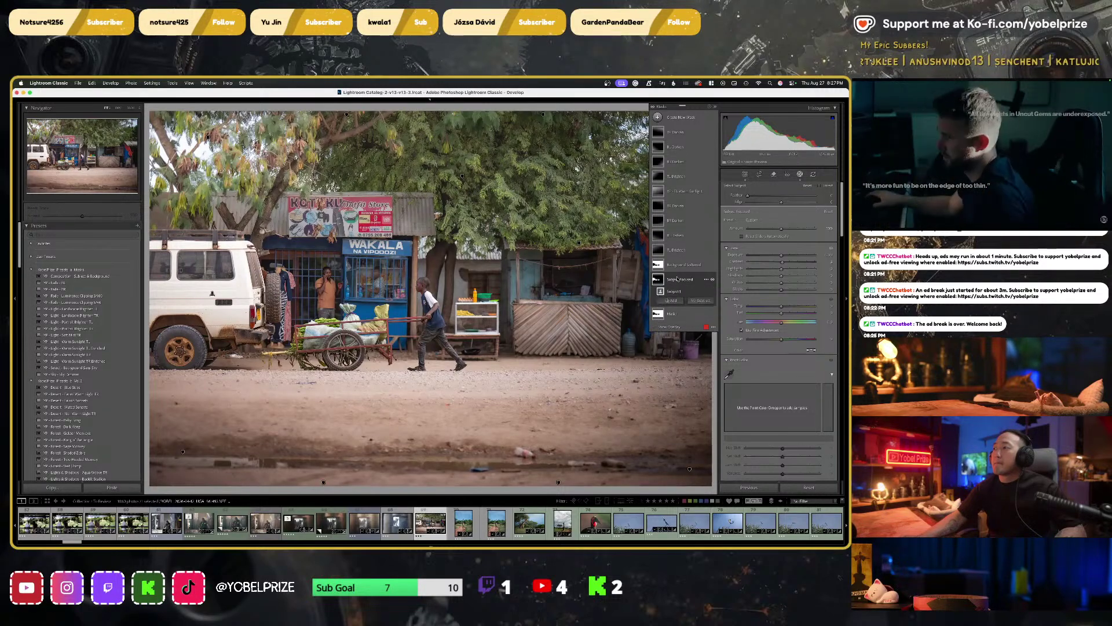
left_click(701, 302)
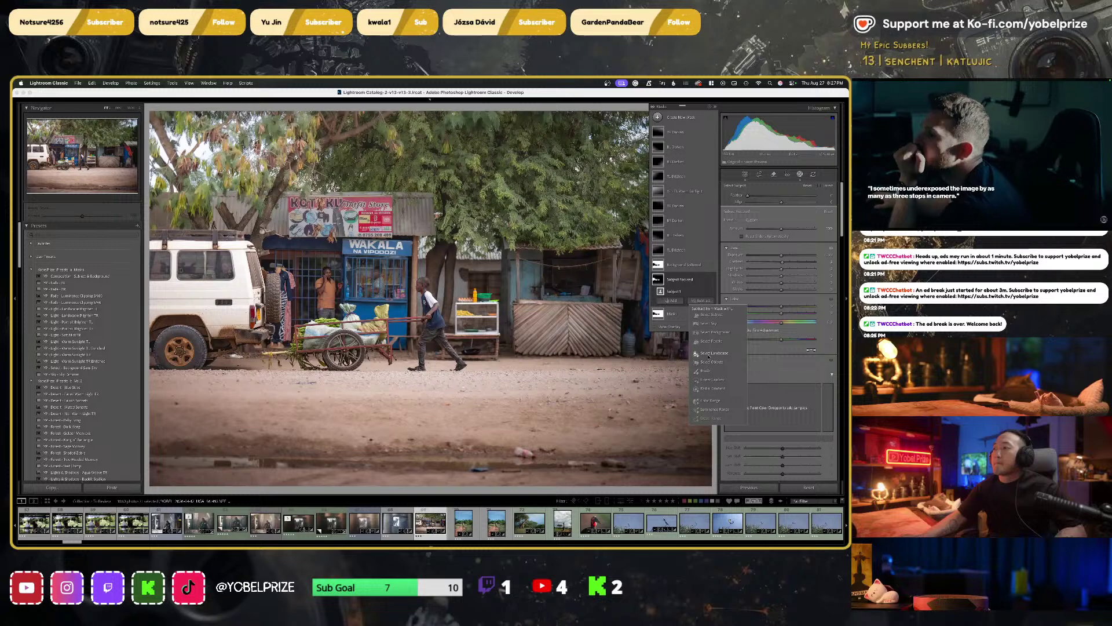
left_click(679, 278)
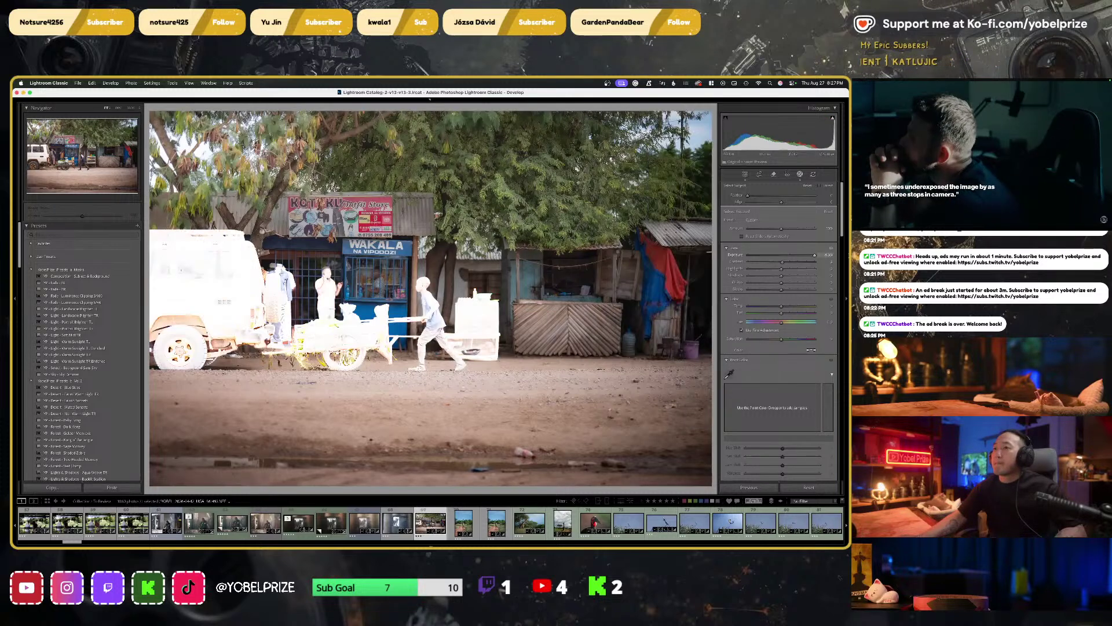
Subtract the man in the orange shirt beside the kiosk from the Subject Focused mask using object selection
left_click(689, 282)
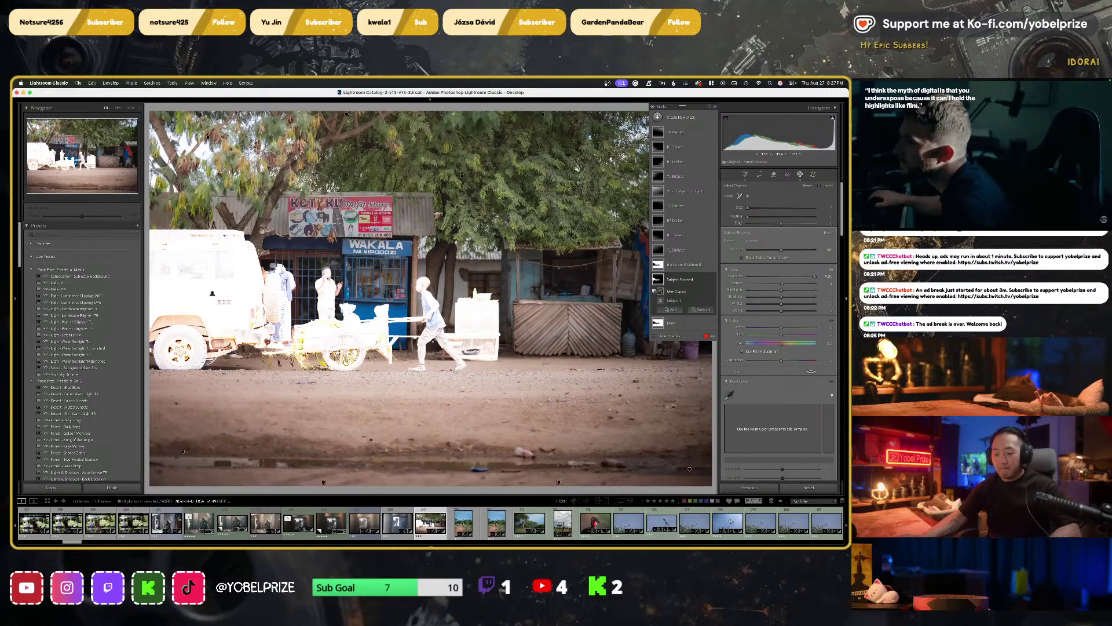
scroll(216, 297, "up", 5)
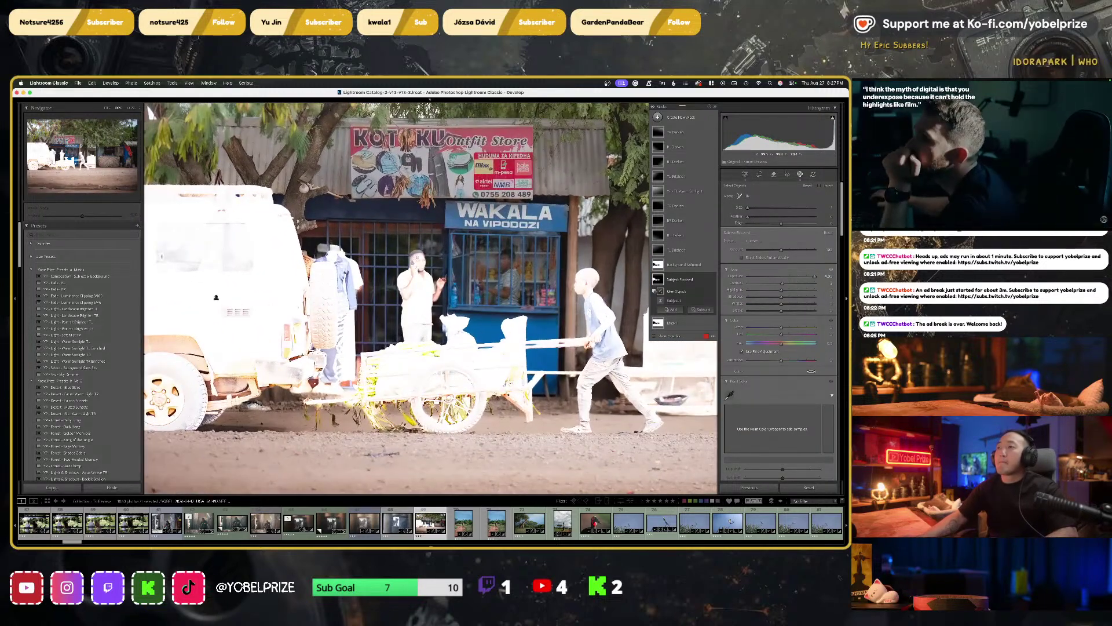
key("Escape")
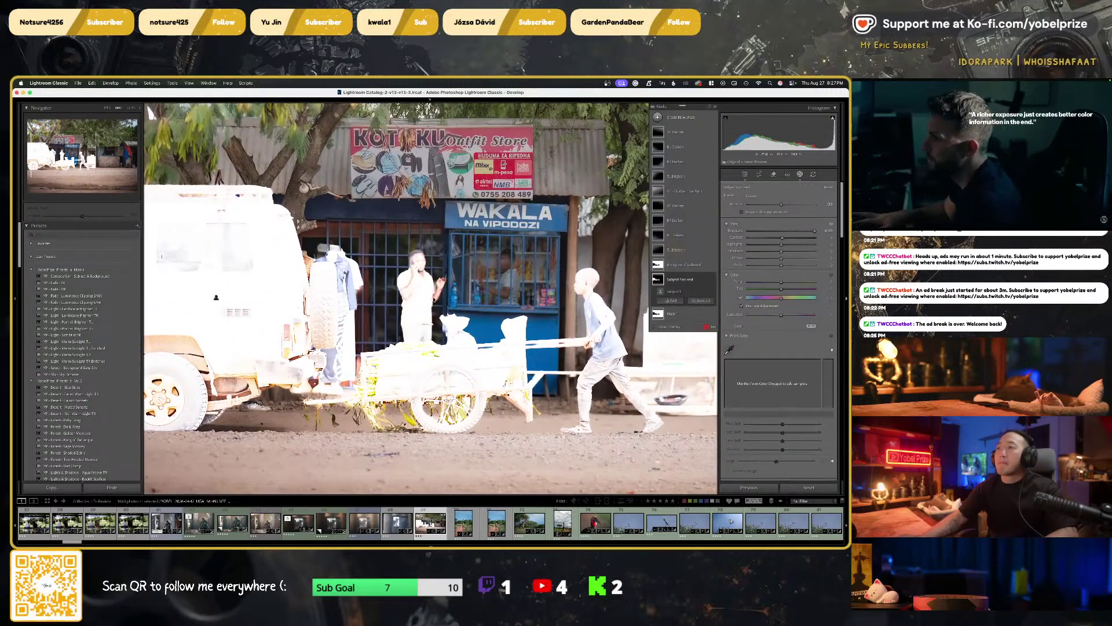
left_click(430, 244)
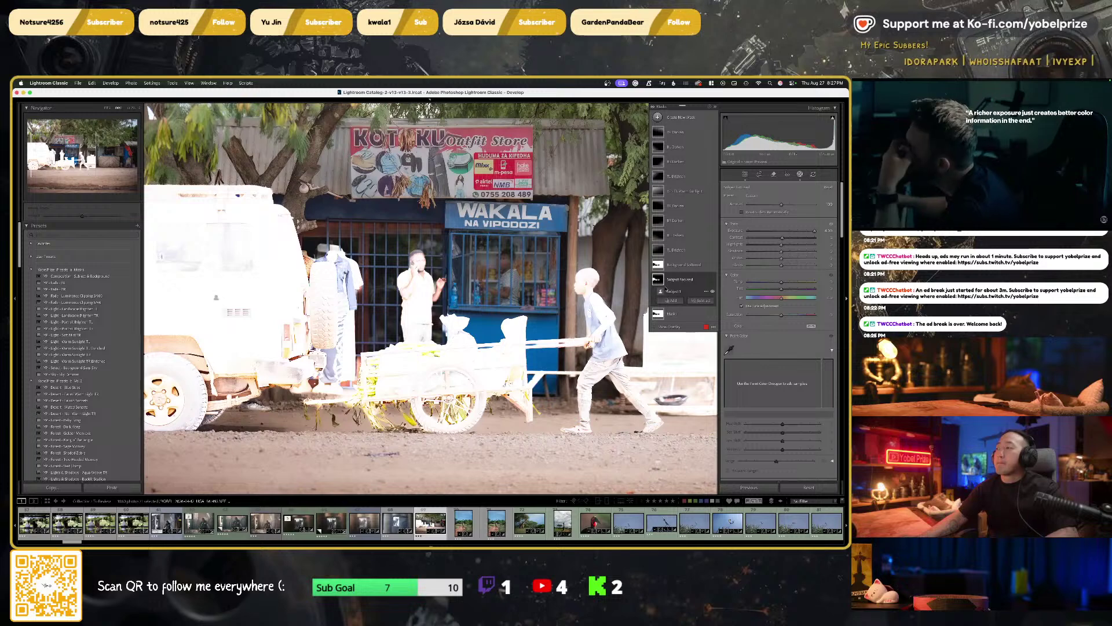
left_click(702, 301)
left_click(711, 362)
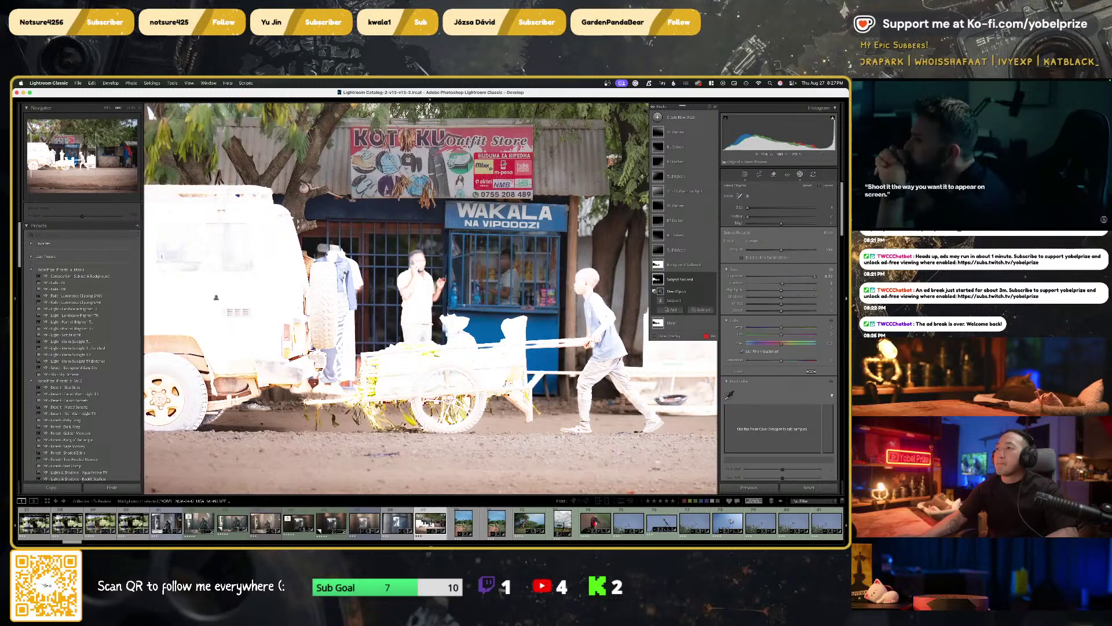
left_click(417, 257)
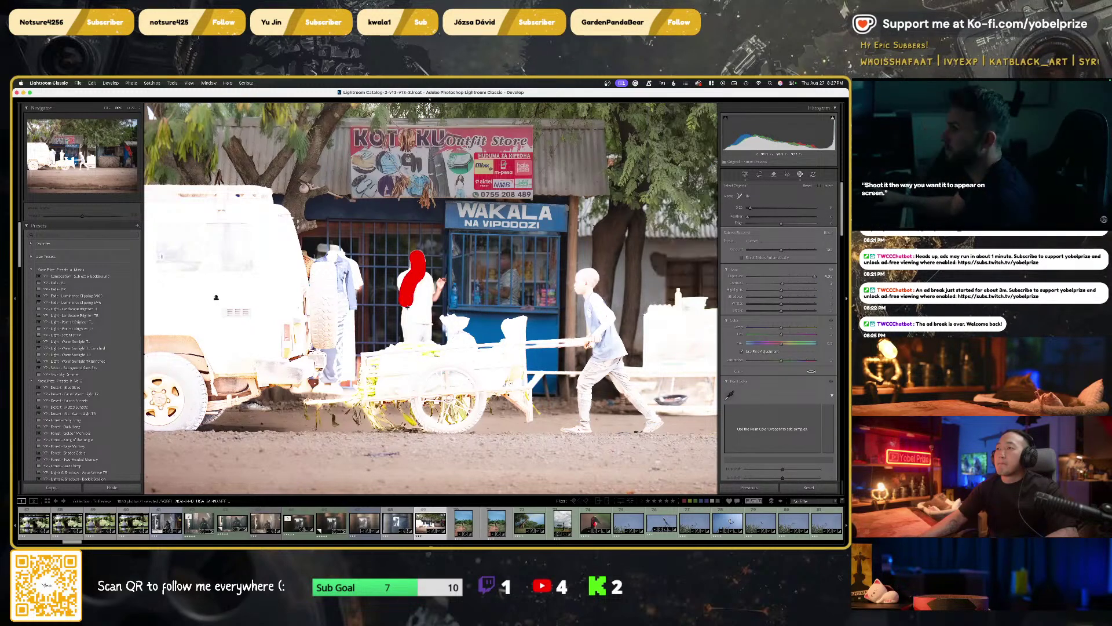
left_click_drag(406, 304, 423, 275)
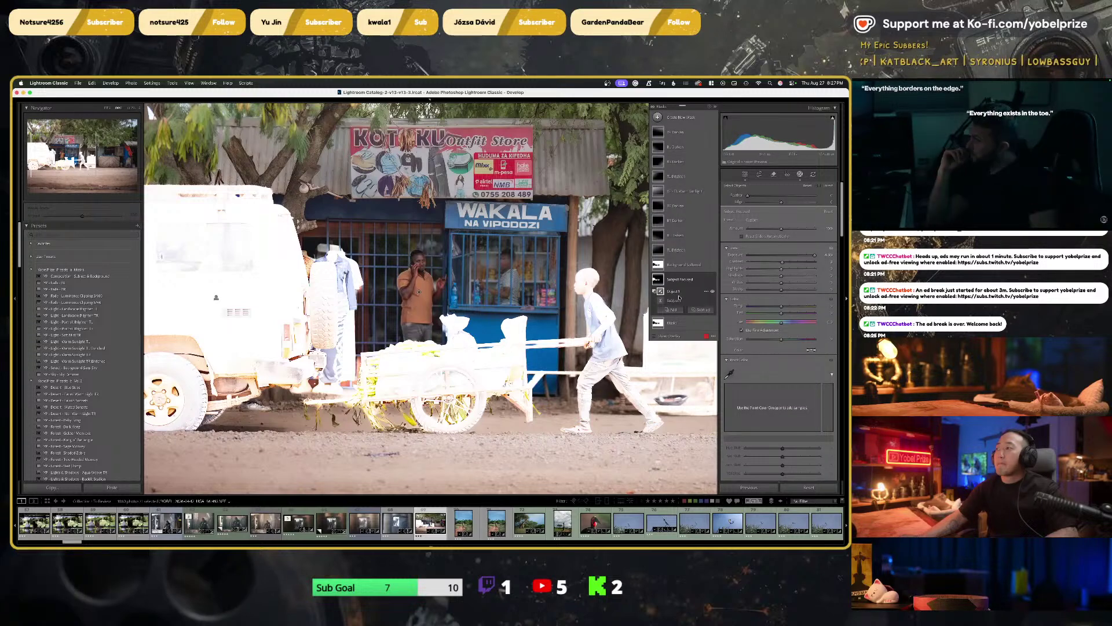
Subtract the food stand's display case behind the walking person from the Subject Focused mask using object selection
left_click(703, 310)
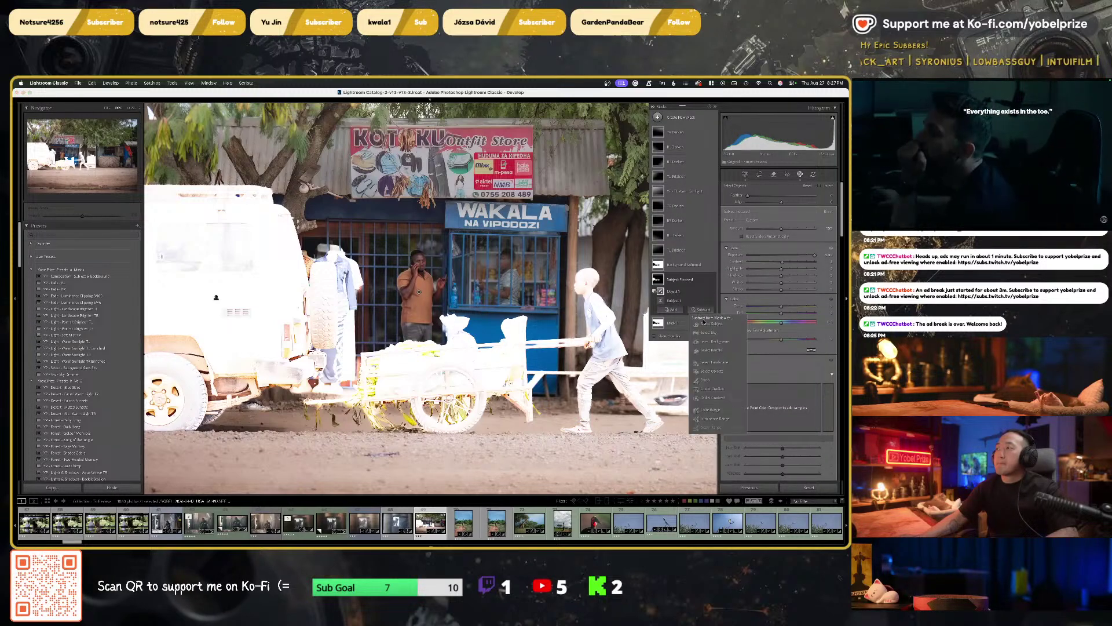
left_click(712, 371)
scroll(377, 259, "right", 5)
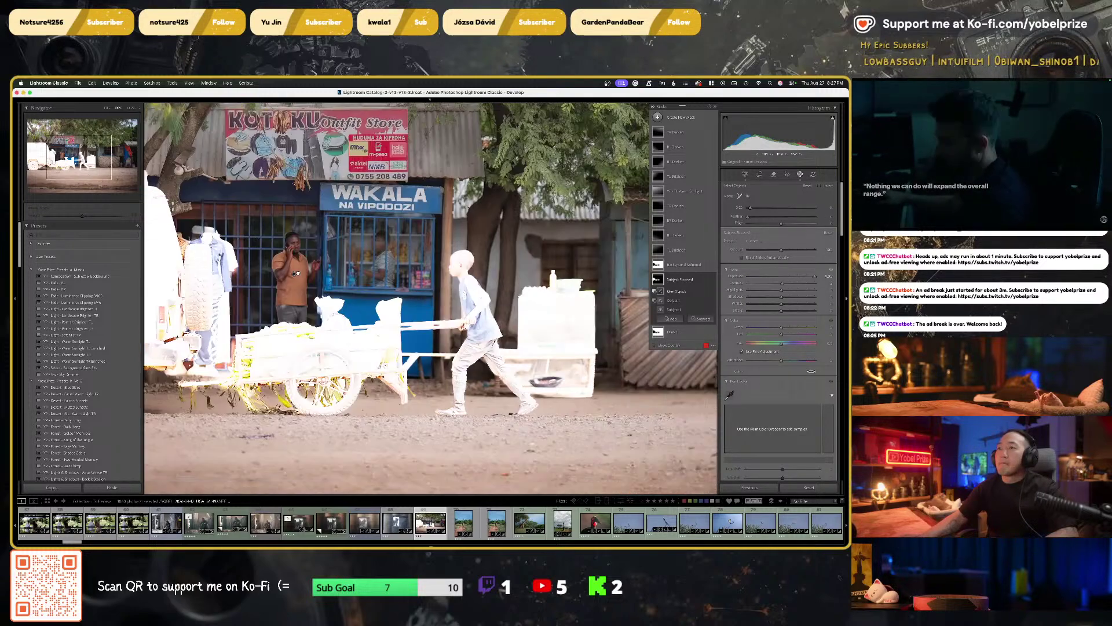
mouse_move(468, 282)
left_mouse_down()
mouse_move(425, 279)
mouse_move(432, 265)
mouse_move(450, 273)
mouse_move(400, 283)
mouse_move(400, 341)
mouse_move(387, 339)
mouse_move(412, 365)
mouse_move(458, 380)
mouse_move(463, 279)
mouse_move(443, 376)
mouse_move(435, 297)
mouse_move(419, 371)
mouse_move(427, 301)
mouse_move(416, 330)
mouse_move(444, 330)
left_mouse_up()
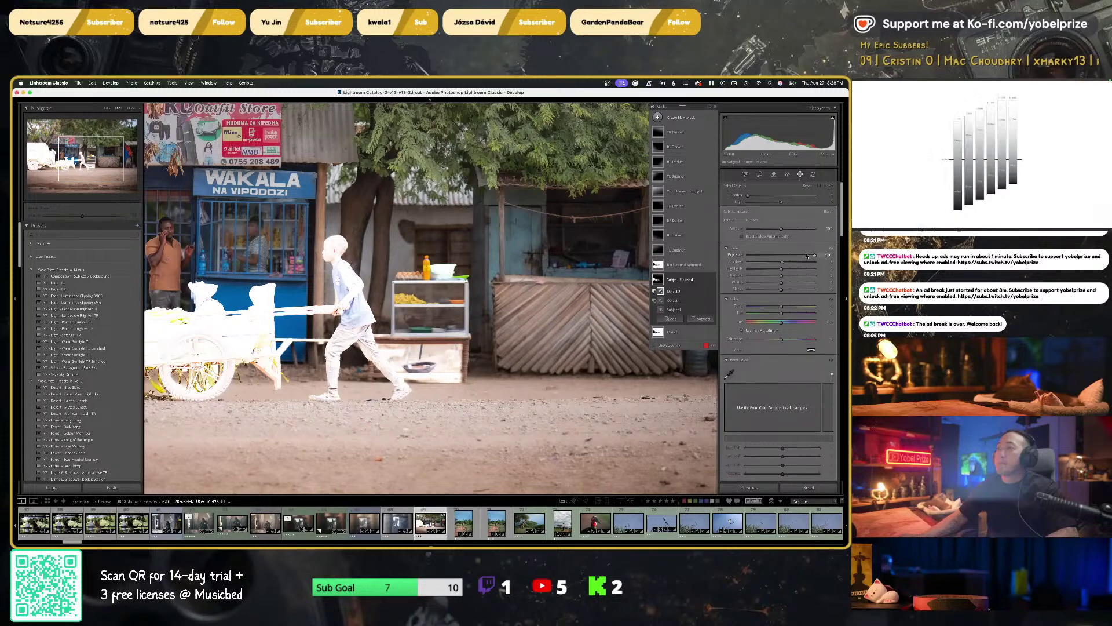
mouse_move(815, 255)
left_mouse_down()
mouse_move(749, 255)
mouse_move(815, 255)
left_mouse_up()
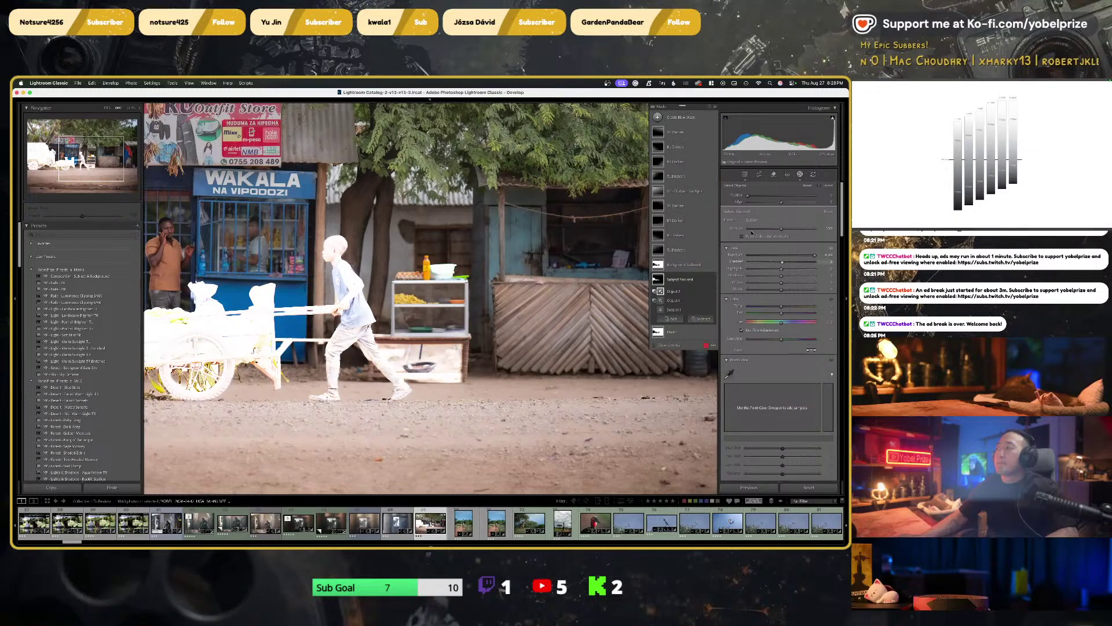
Subtract the bowl on top of the food stand from the Subject Focused mask using object selection
left_click(702, 319)
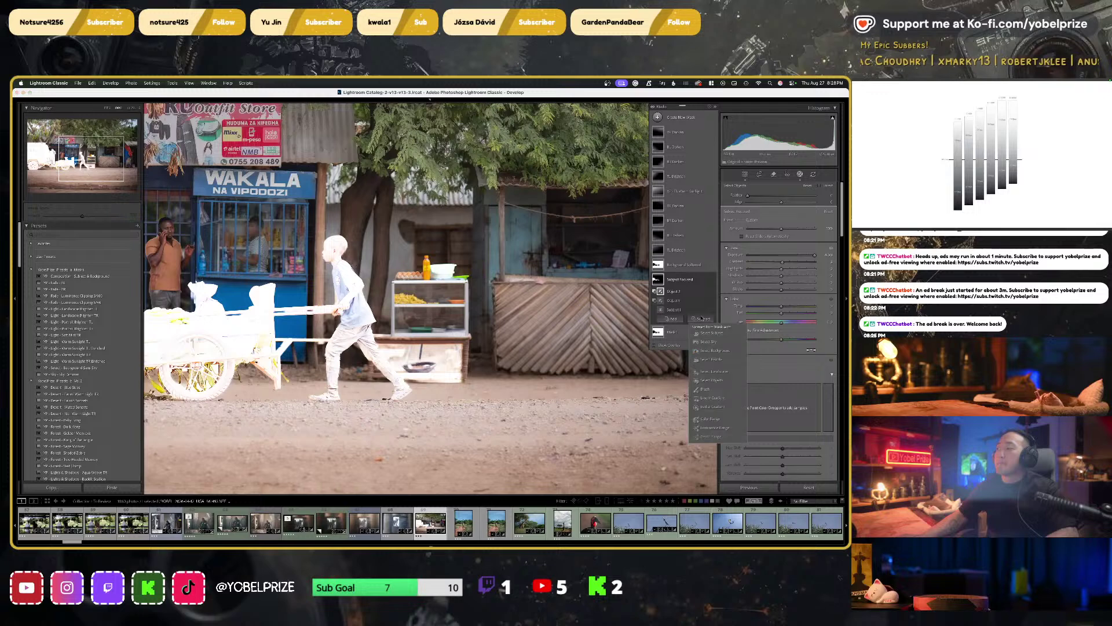
left_click(717, 379)
left_click(444, 271)
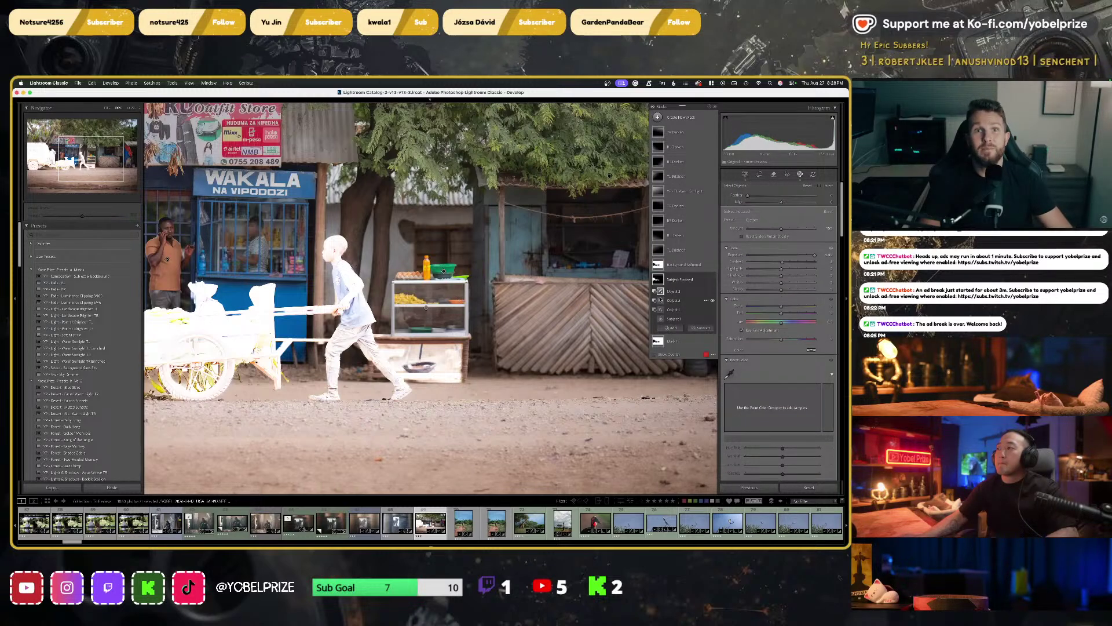
Subtract the table under the display case, including its remaining edge near the walker's leg, from the Subject Focused mask
left_click(697, 328)
left_click(717, 388)
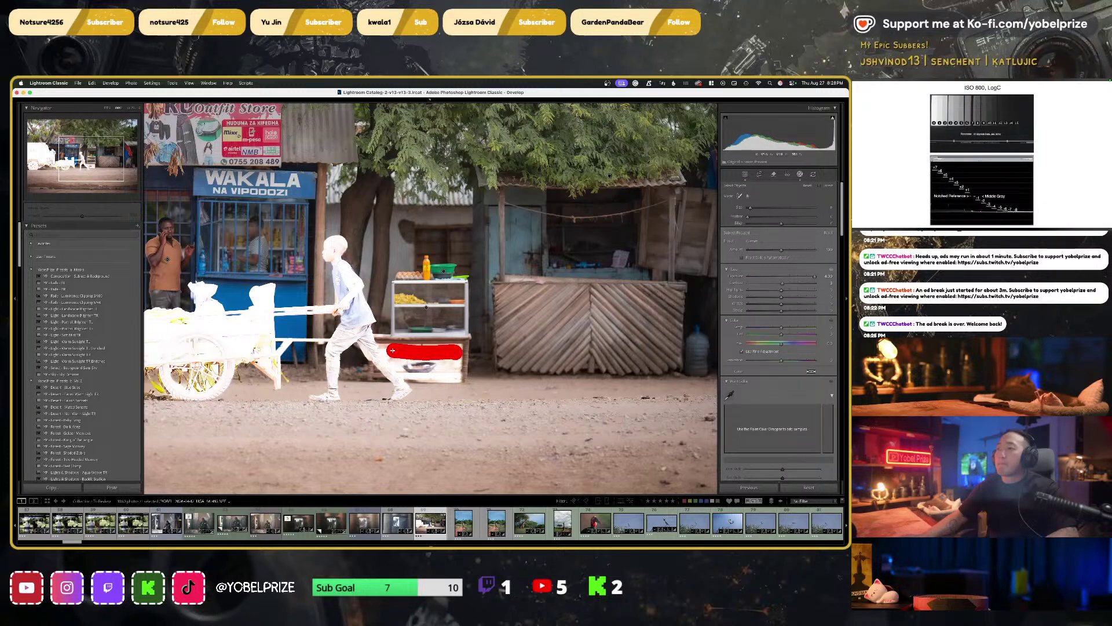
mouse_move(392, 350)
left_mouse_down()
mouse_move(411, 373)
mouse_move(416, 359)
mouse_move(420, 373)
mouse_move(457, 367)
left_mouse_up()
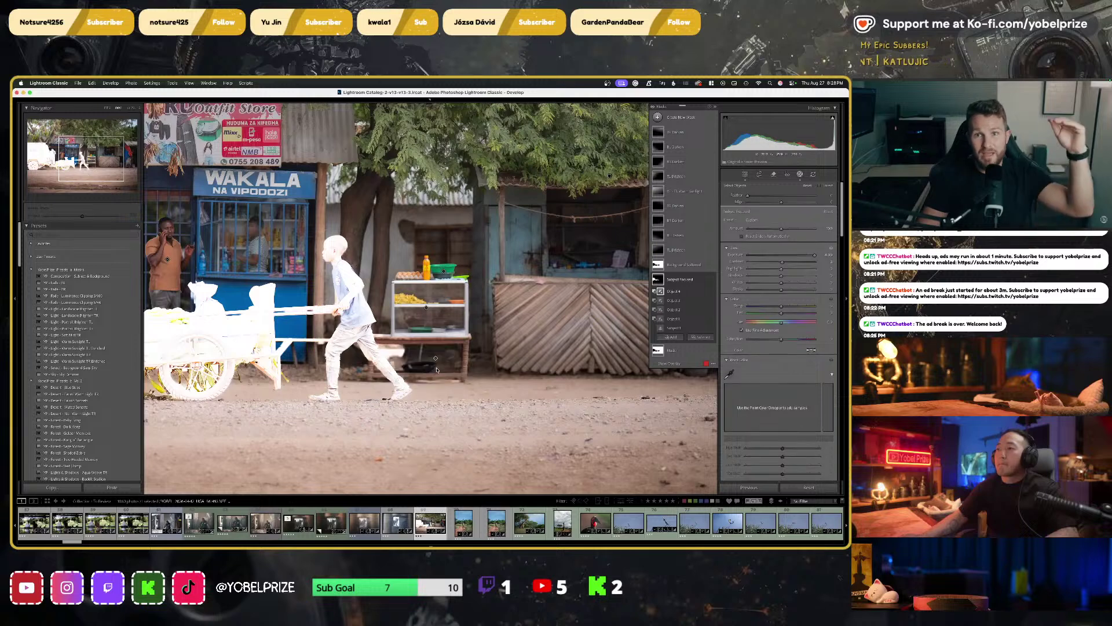
left_click(703, 337)
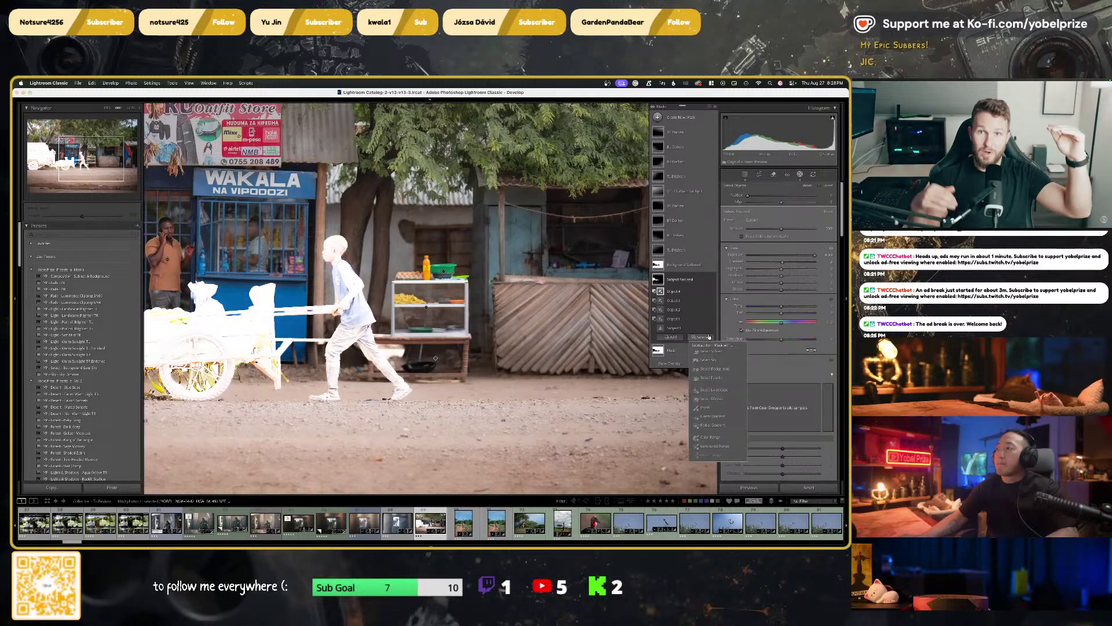
left_click(721, 397)
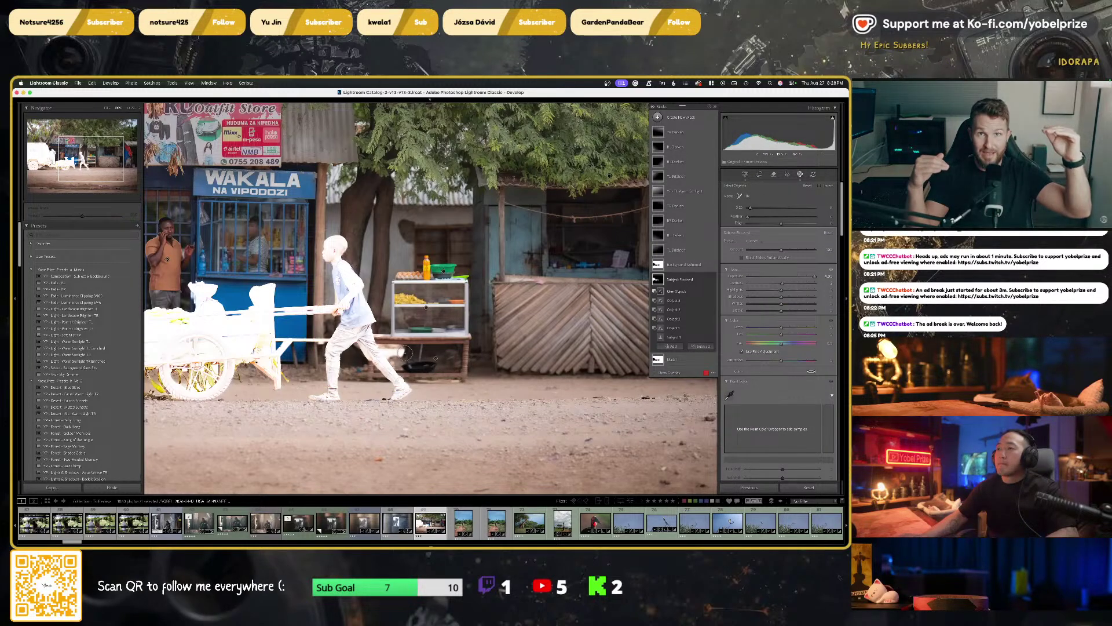
left_click_drag(393, 350, 400, 355)
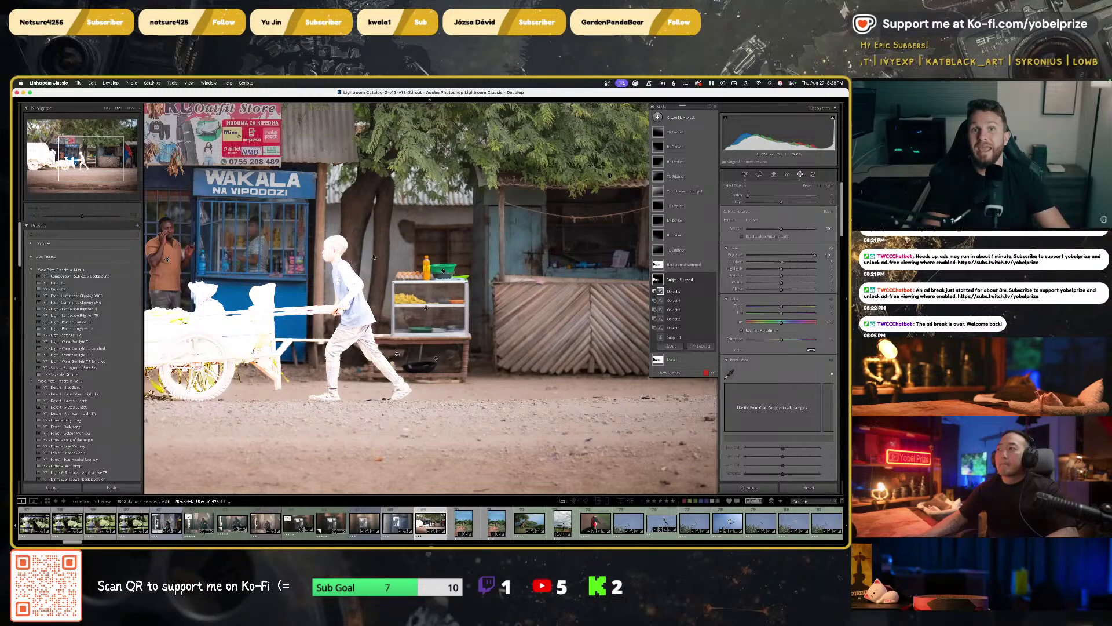
Subtract the clothes hanging behind the vehicle's spare tire from the Subject Focused mask using object selection
left_click_drag(341, 250, 653, 264)
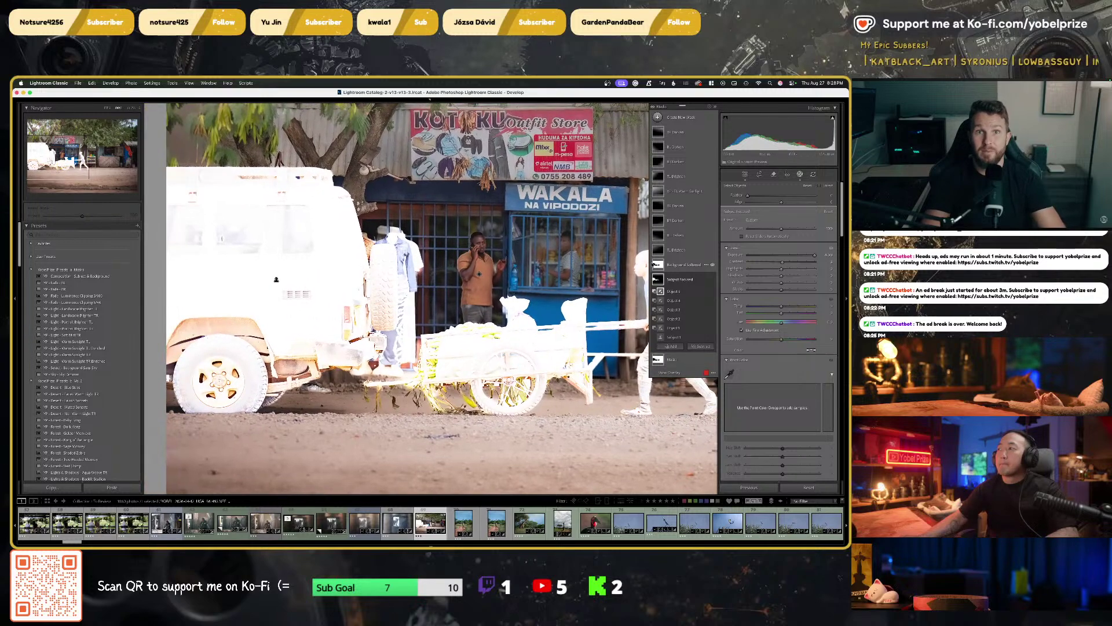
left_click(702, 347)
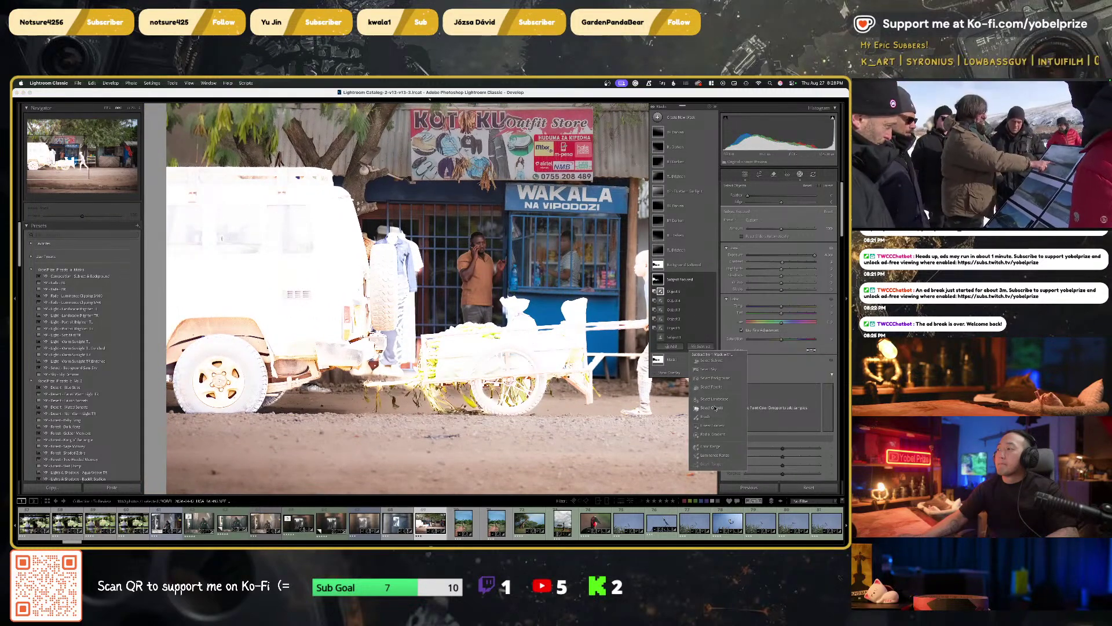
left_click(716, 408)
mouse_move(404, 246)
left_mouse_down()
mouse_move(412, 261)
mouse_move(398, 348)
left_mouse_up()
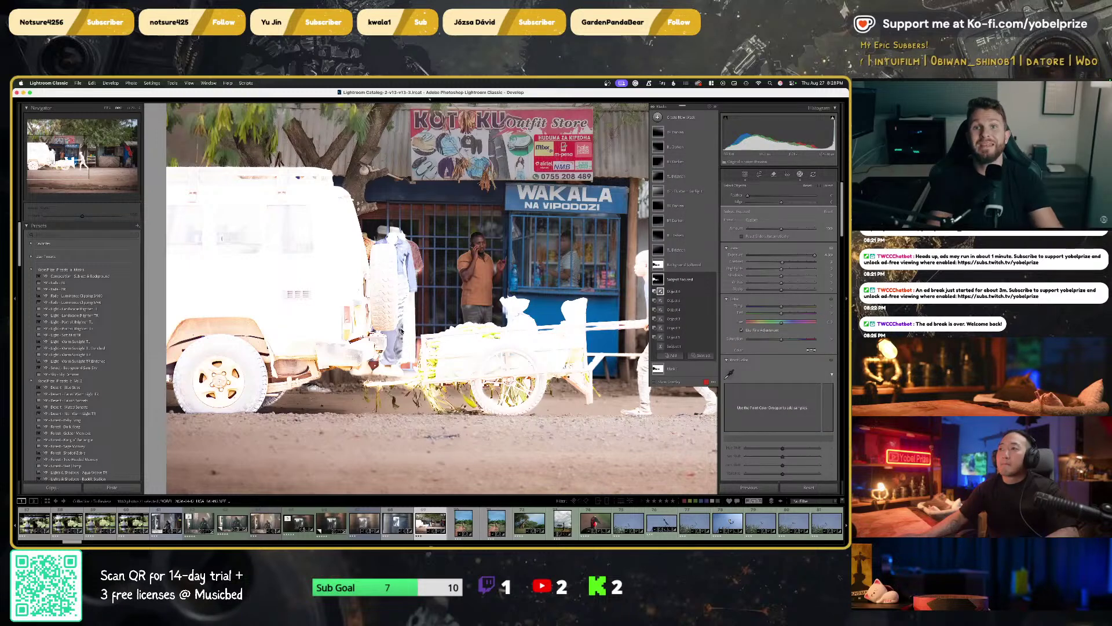
Add a subtracting brush to the Subject Focused mask and paint out the denim jacket and shirts hanging beside the spare tire
left_click(695, 355)
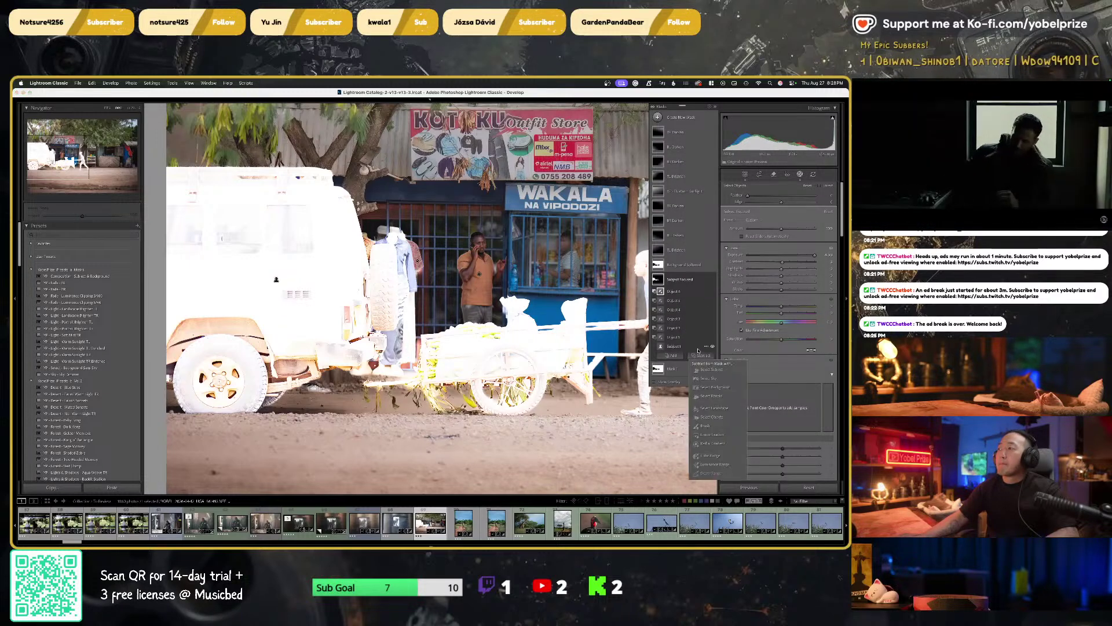
left_click(705, 425)
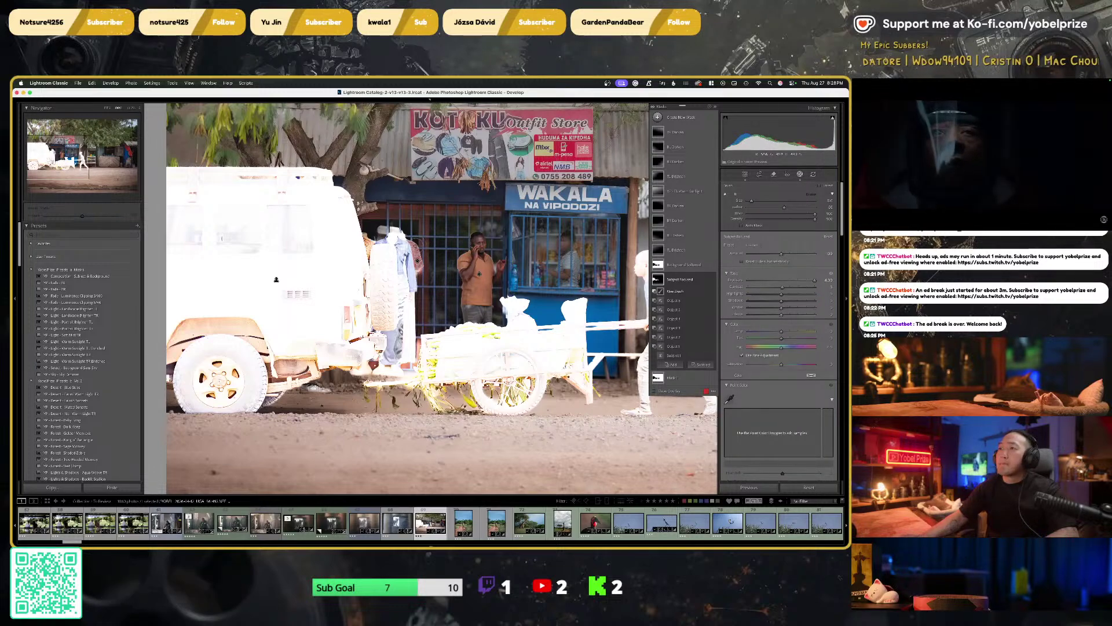
key("shift+w")
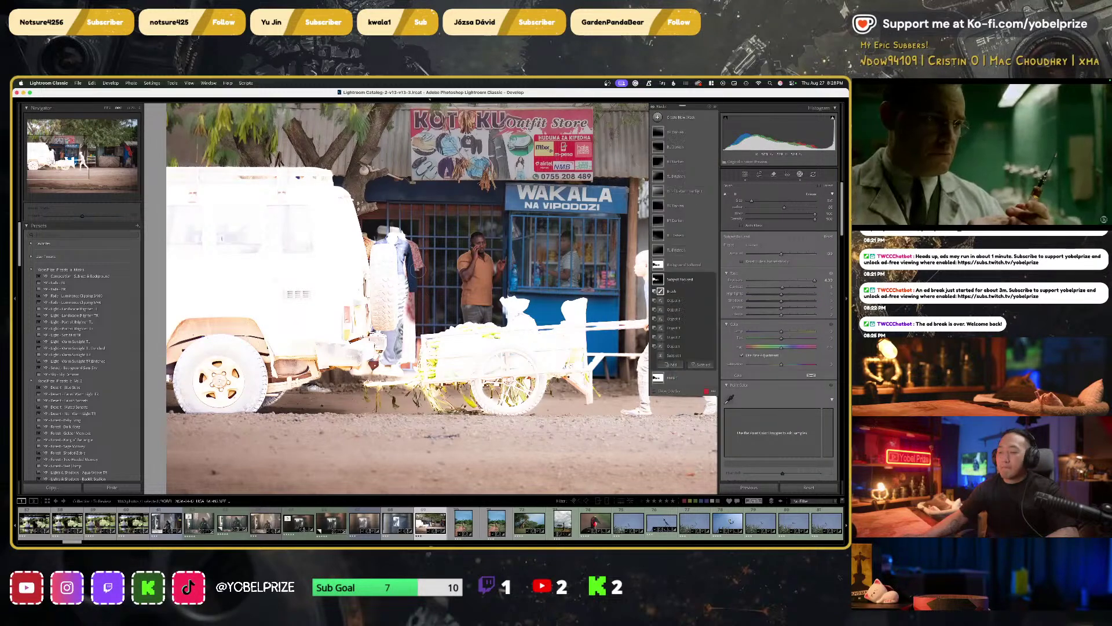
key("shift+w")
key("z")
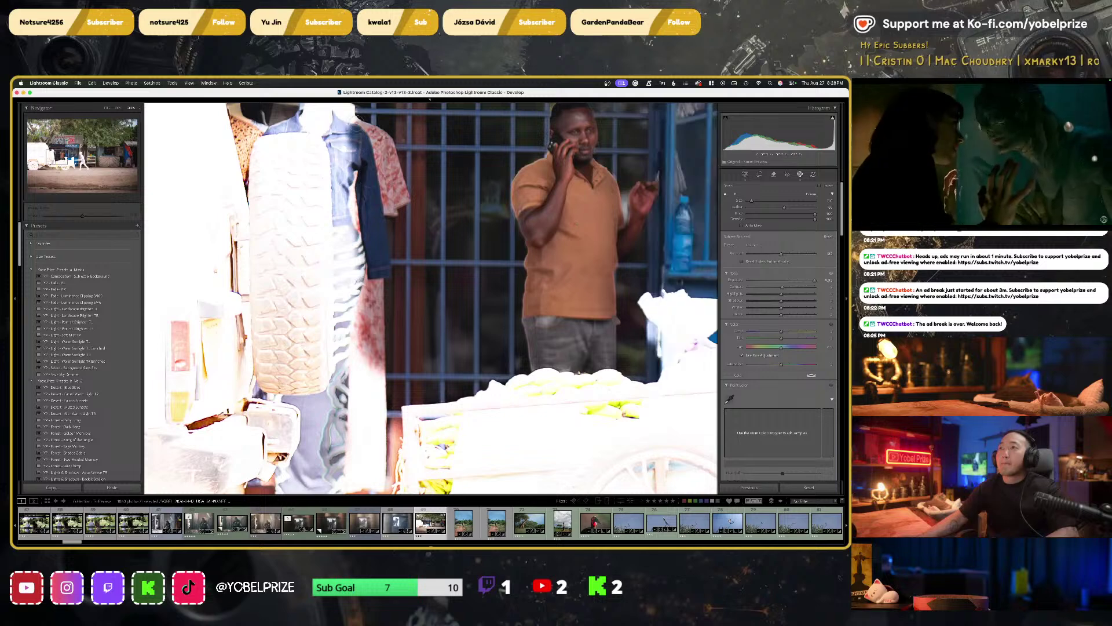
left_click_drag(386, 142, 421, 297)
key("shift+w")
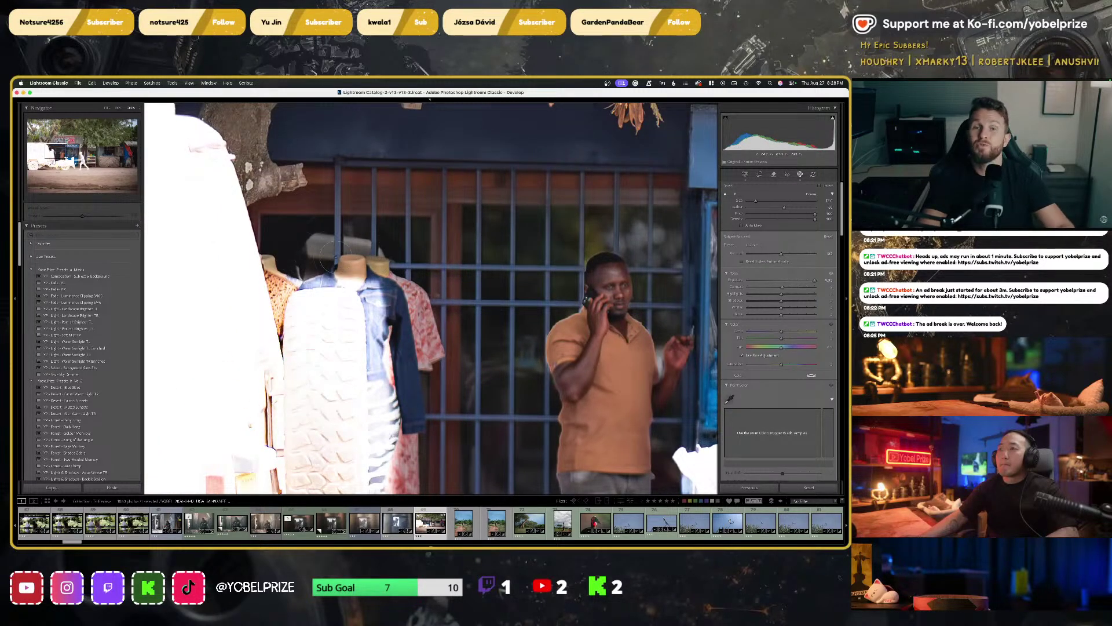
mouse_move(335, 253)
left_mouse_down()
mouse_move(387, 313)
mouse_move(408, 290)
mouse_move(406, 452)
left_mouse_up()
scroll(401, 260, "down", 5)
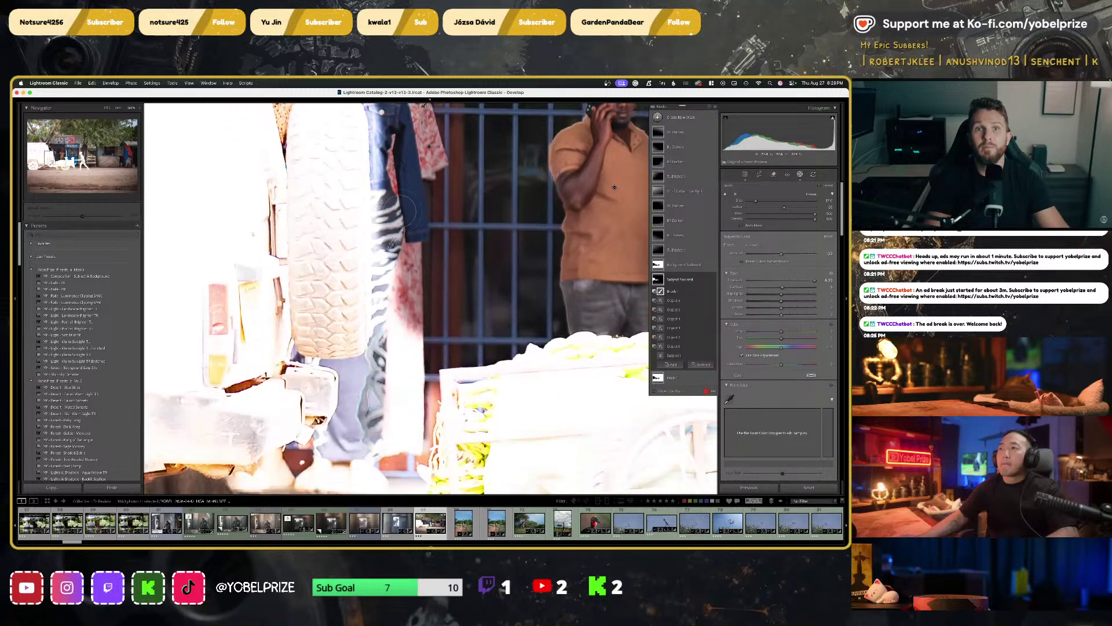
Brush the lower red dress, the patterned trousers and the feet beneath them out of the Subject Focused mask
key("shift+w")
left_click_drag(400, 212, 394, 413)
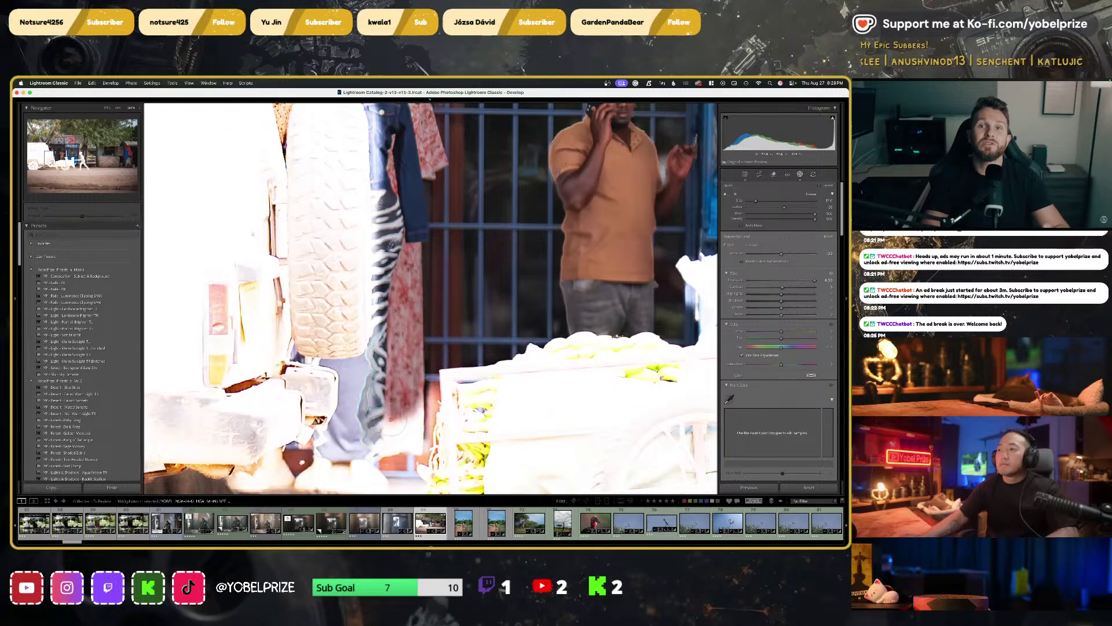
scroll(392, 423, "down", 5)
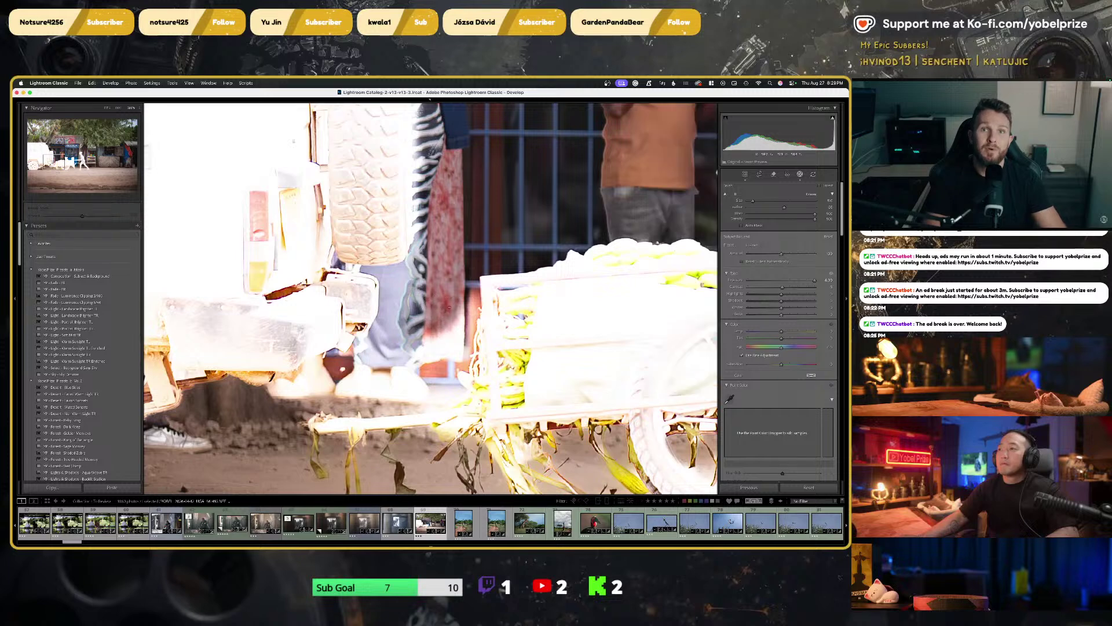
mouse_move(455, 304)
left_mouse_down()
mouse_move(450, 356)
mouse_move(399, 371)
mouse_move(430, 245)
mouse_move(397, 369)
mouse_move(404, 346)
mouse_move(379, 372)
mouse_move(282, 399)
mouse_move(429, 391)
mouse_move(428, 356)
mouse_move(435, 389)
left_mouse_up()
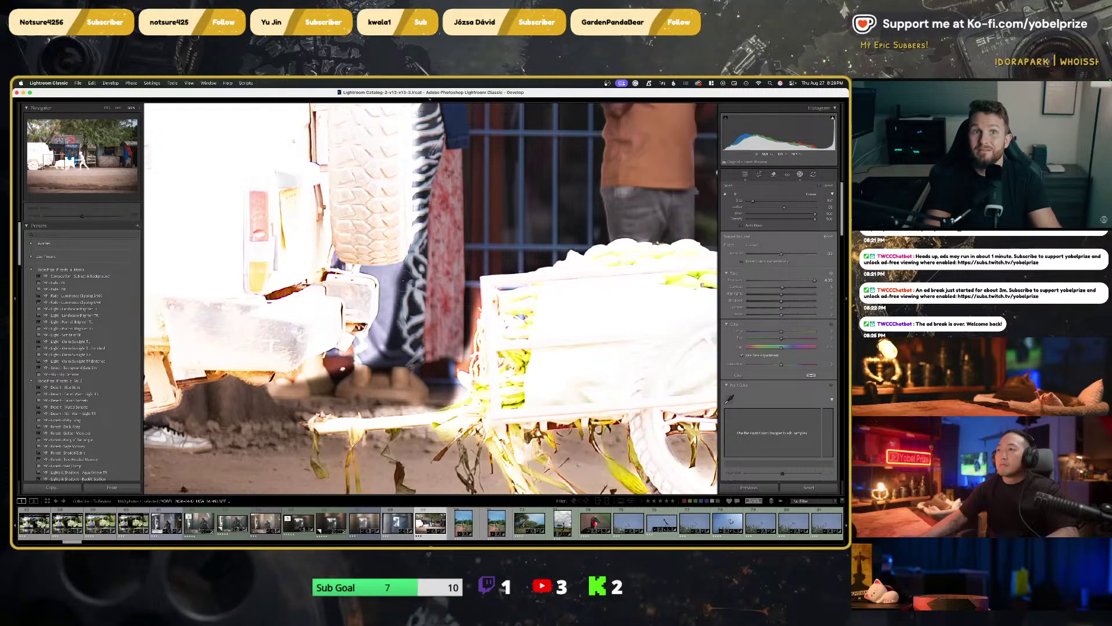
mouse_move(400, 272)
left_mouse_down()
mouse_move(385, 347)
mouse_move(347, 374)
mouse_move(357, 371)
left_mouse_up()
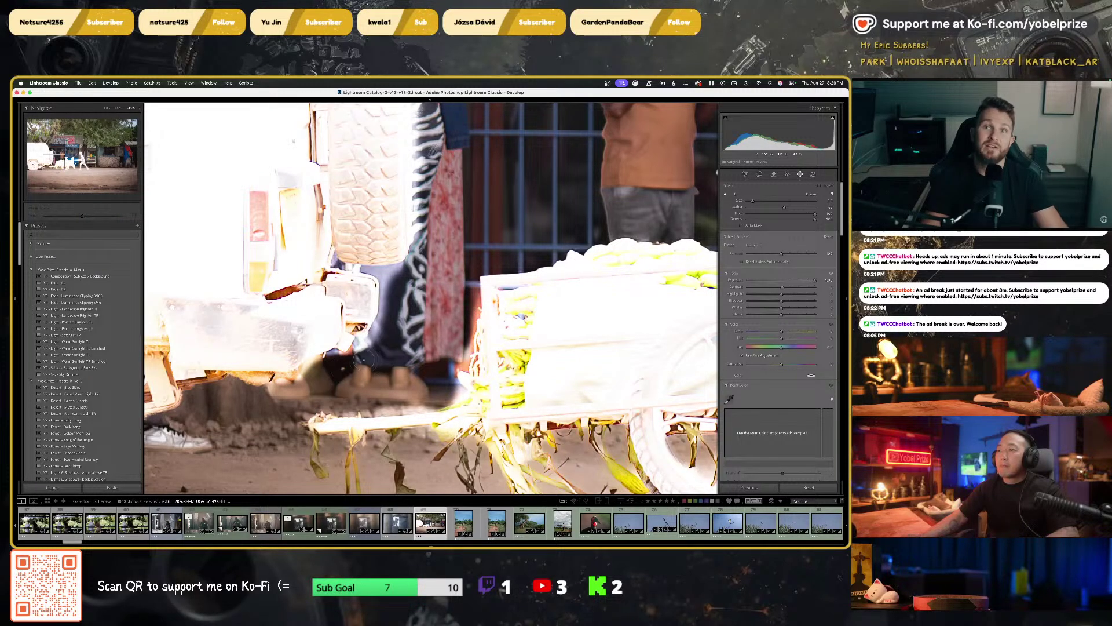
left_click_drag(386, 333, 400, 284)
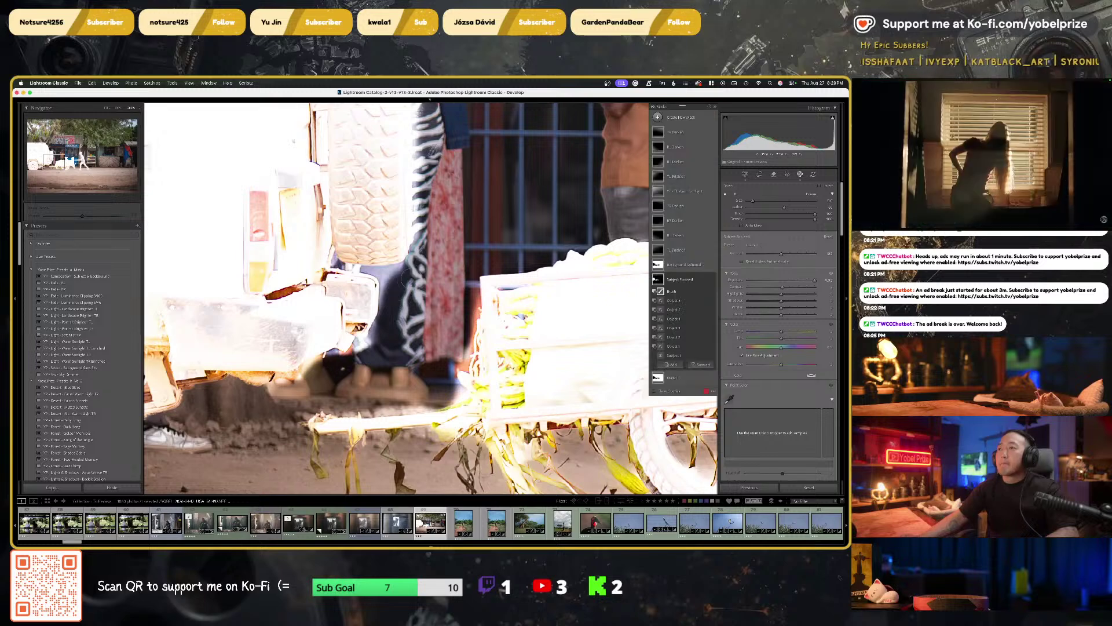
Brush the remaining parts of the denim jacket and trousers beside the spare tire out of the Subject Focused mask
left_click_drag(460, 193, 440, 332)
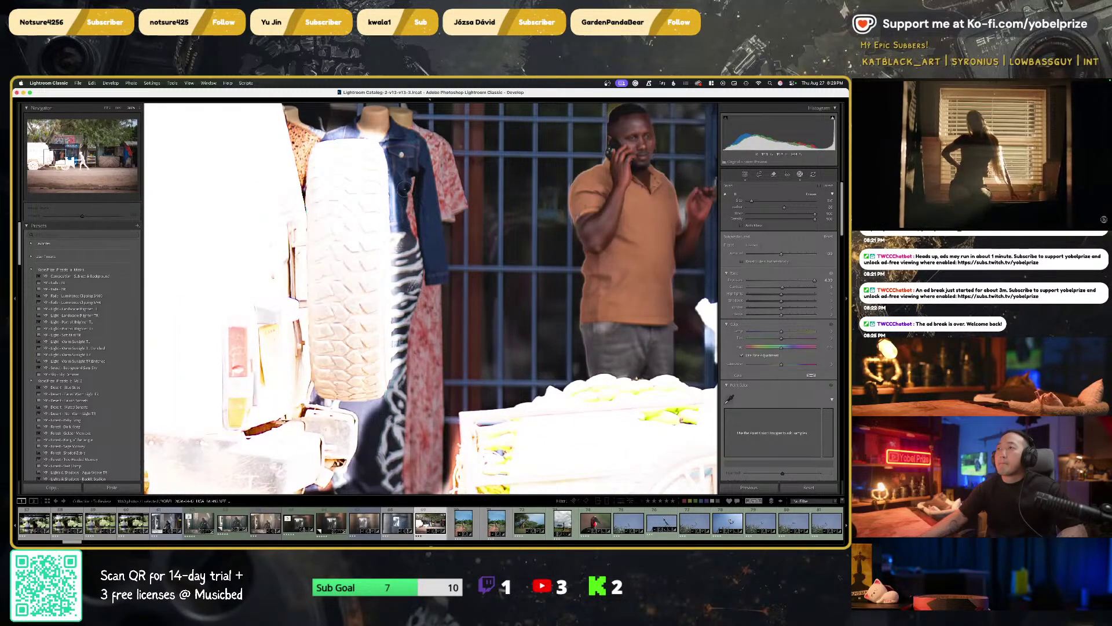
left_click_drag(404, 188, 400, 304)
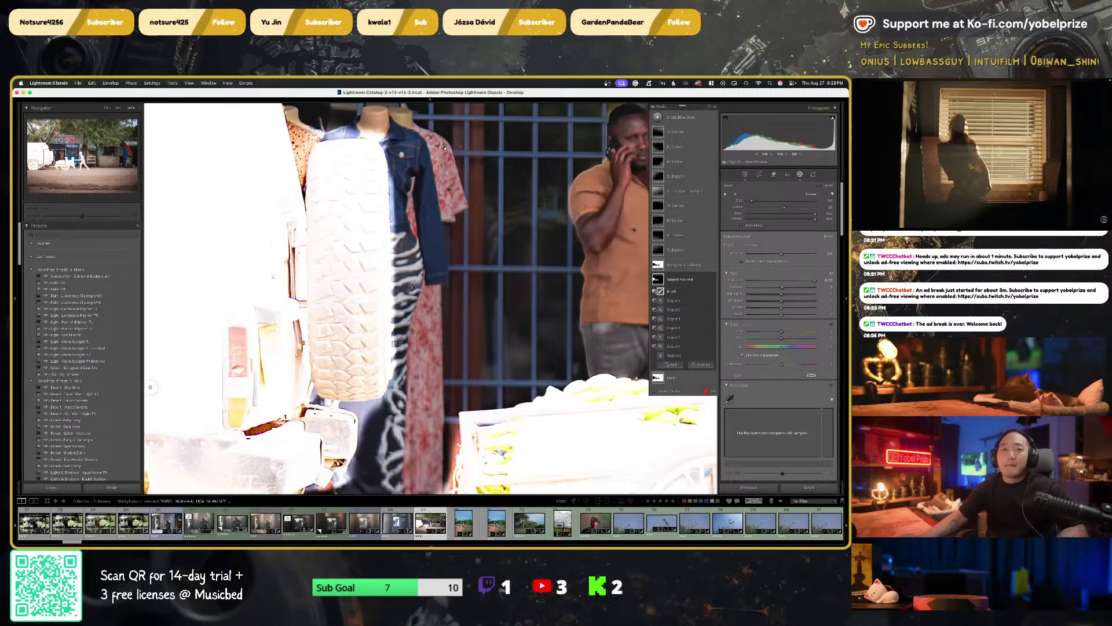
left_click(985, 153)
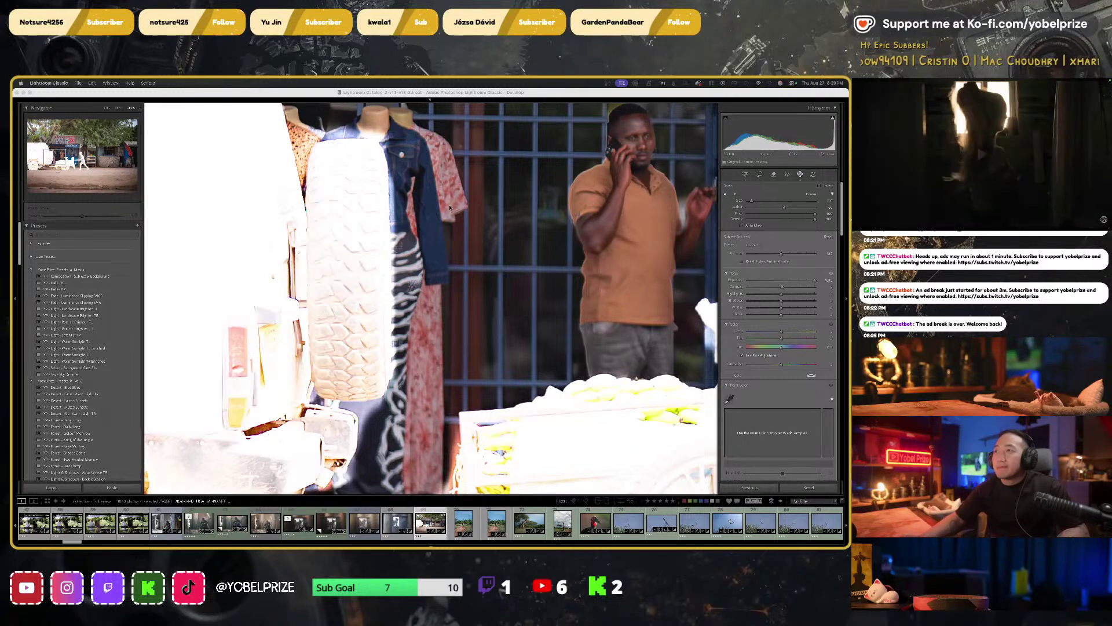
Enable Auto Mask for the subtracting brush and remove the patterned garment between the vehicle and its spare tire from the mask
left_click_drag(449, 208, 489, 329)
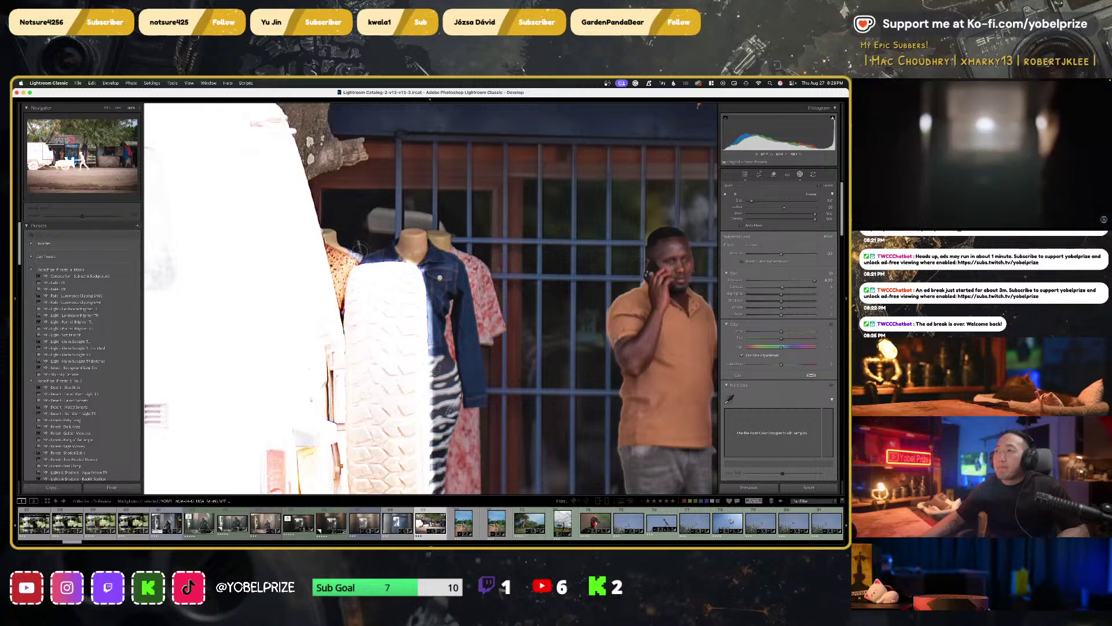
key("shift+w")
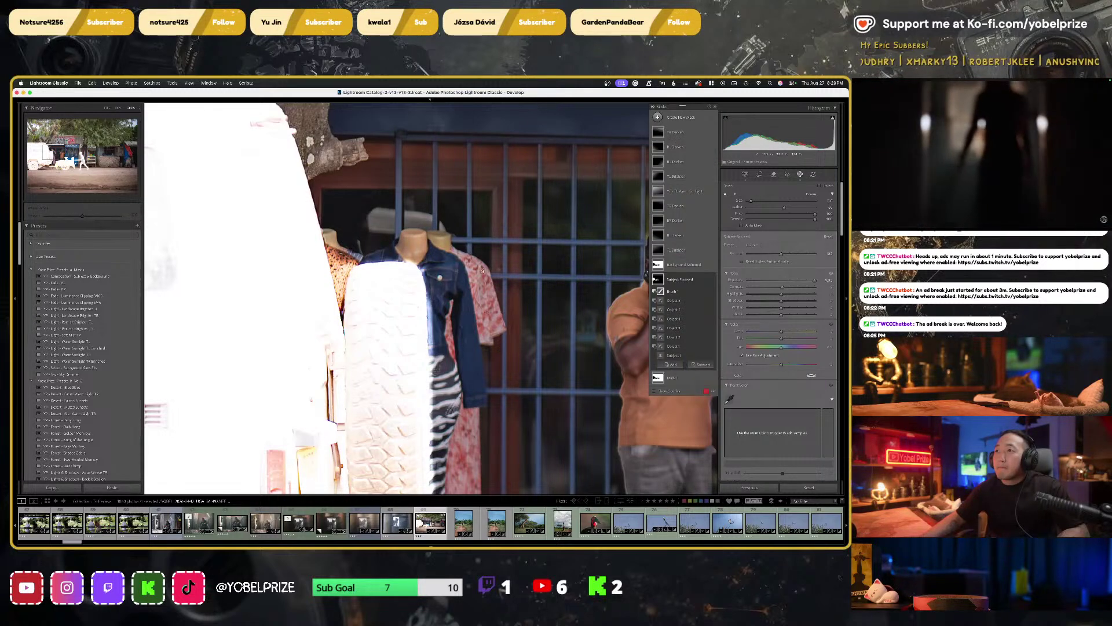
key("shift+w")
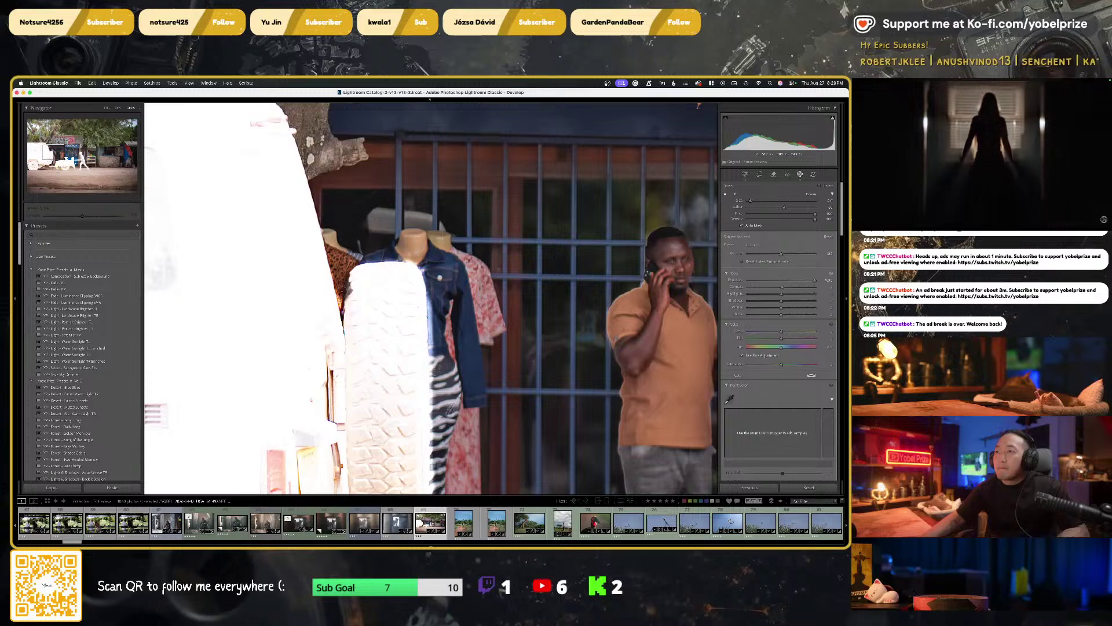
key("shift+w")
key("shift+w")
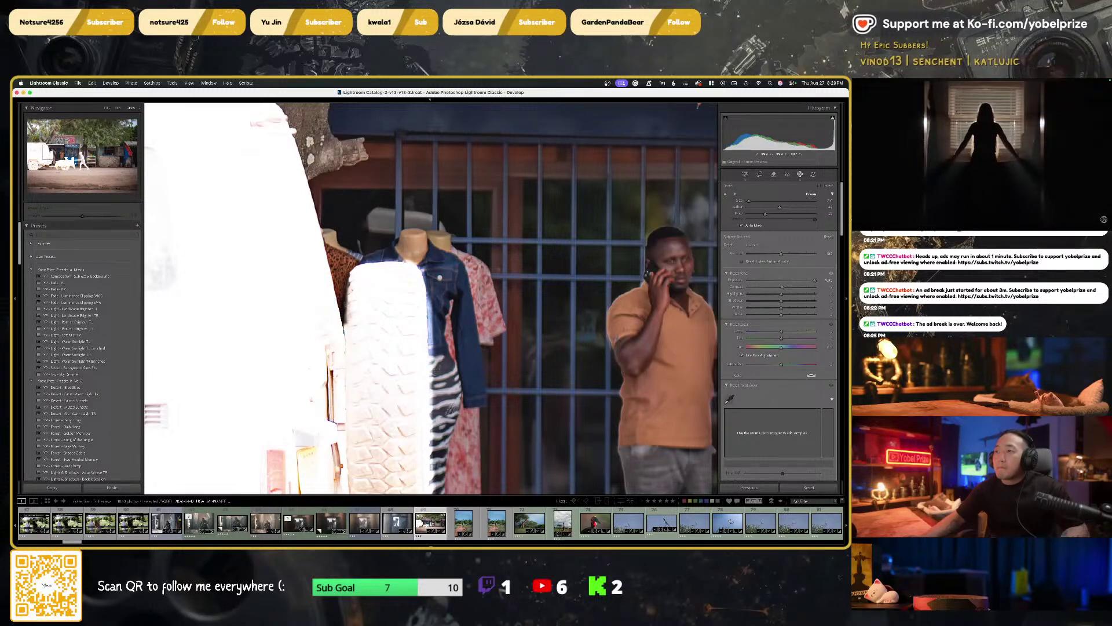
key("shift+w")
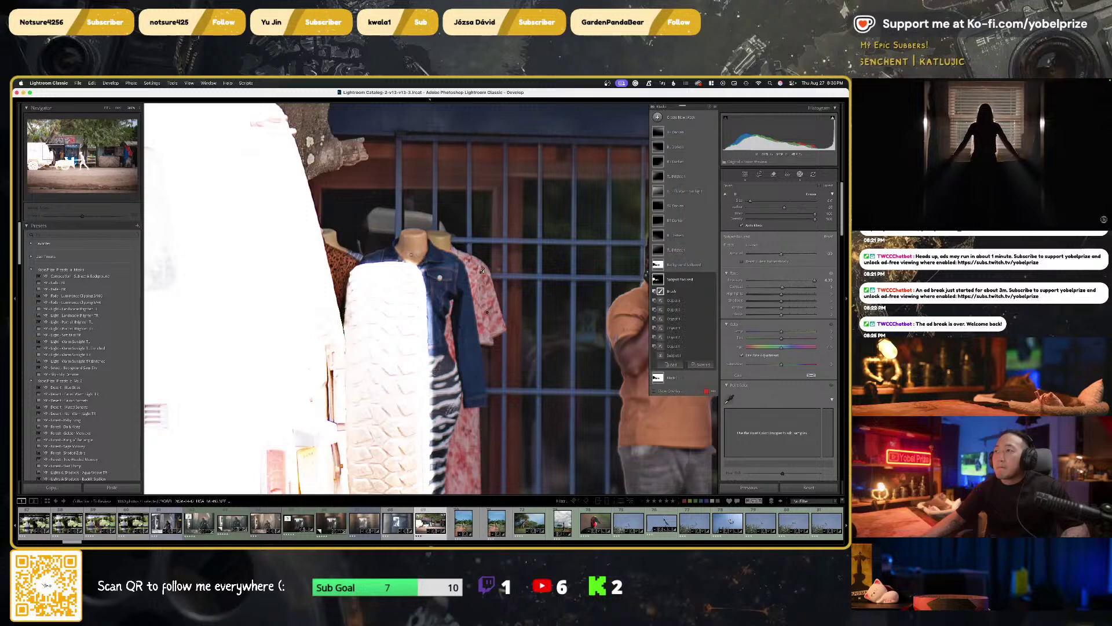
key("shift+w")
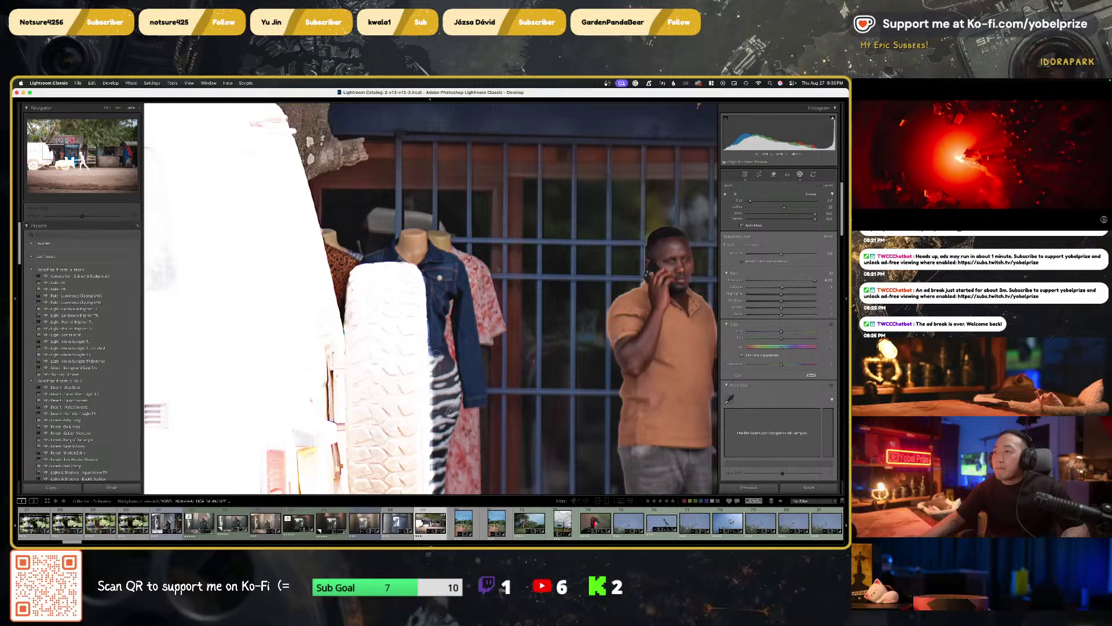
key("shift+w")
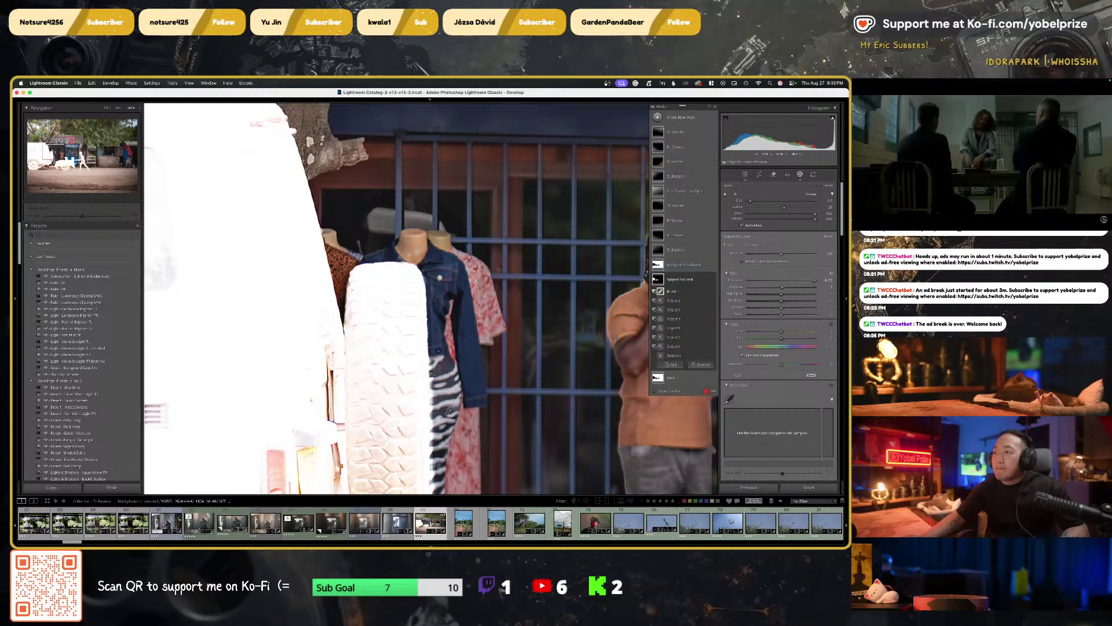
Clean the mask along the spare tire's edge and rear bumper, subtracting the trousers and background with the Auto Mask brush
scroll(438, 351, "down", 5)
key("shift+w")
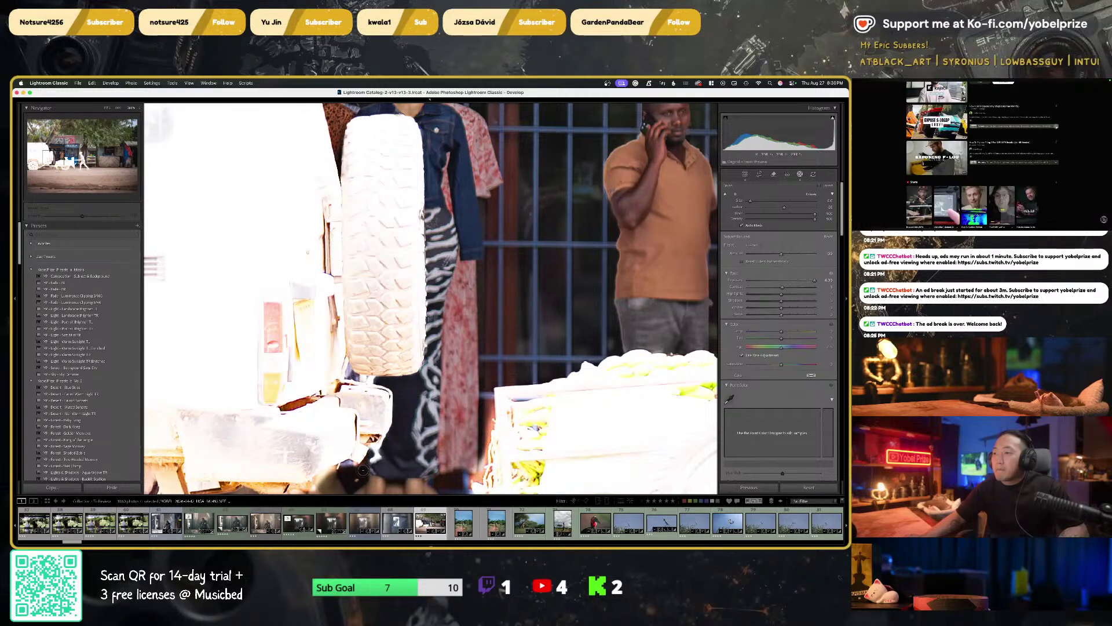
mouse_move(348, 465)
left_mouse_down()
mouse_move(446, 365)
mouse_move(434, 368)
left_mouse_up()
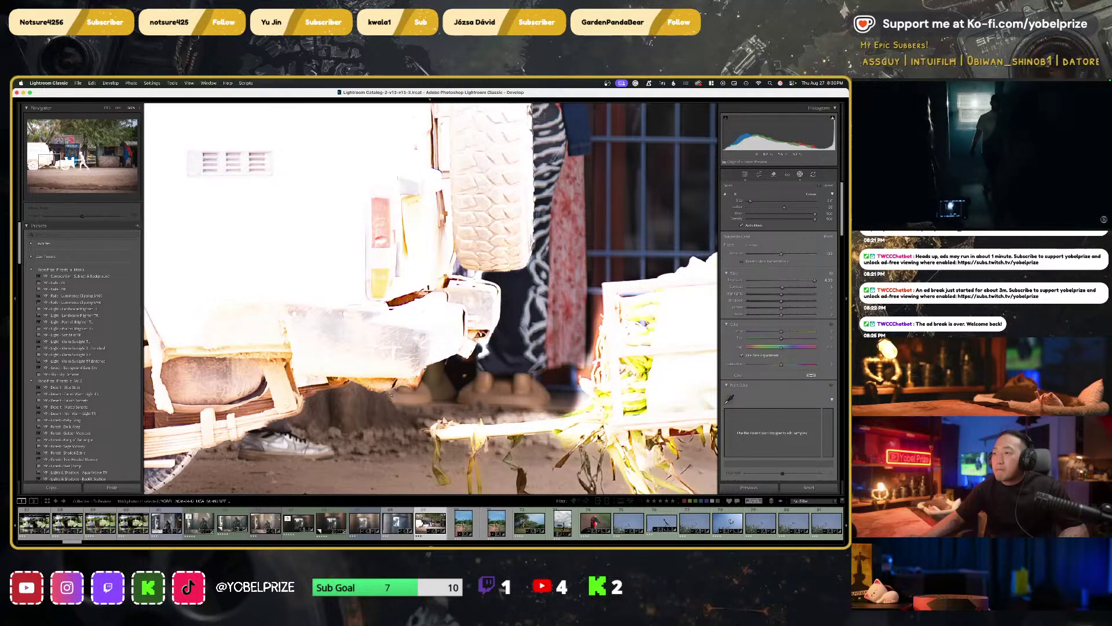
key("shift+w")
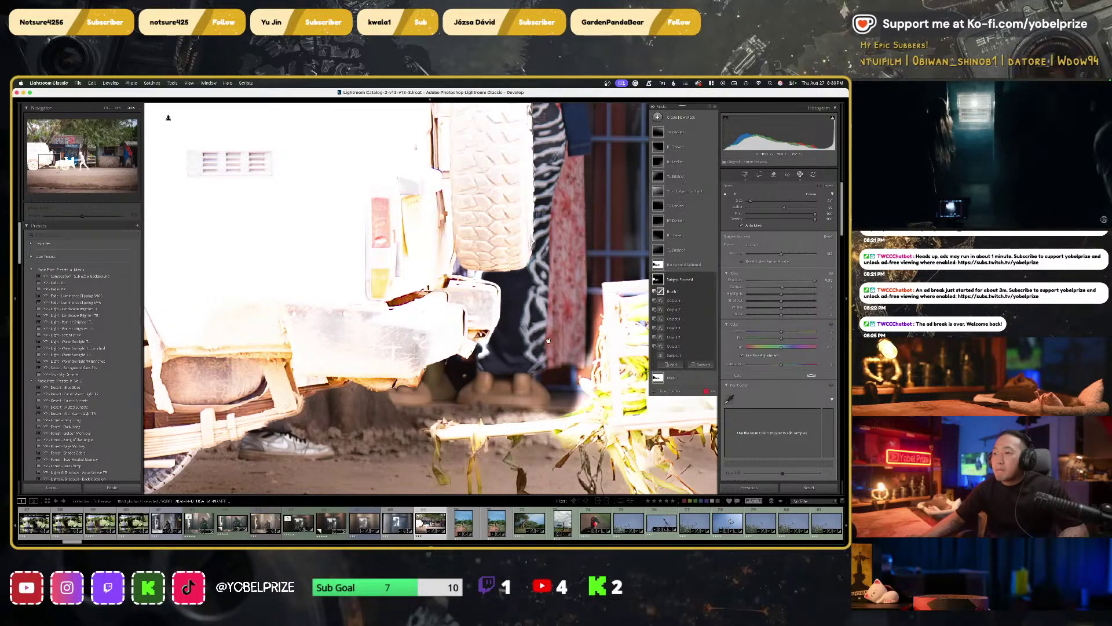
left_click_drag(548, 340, 331, 377)
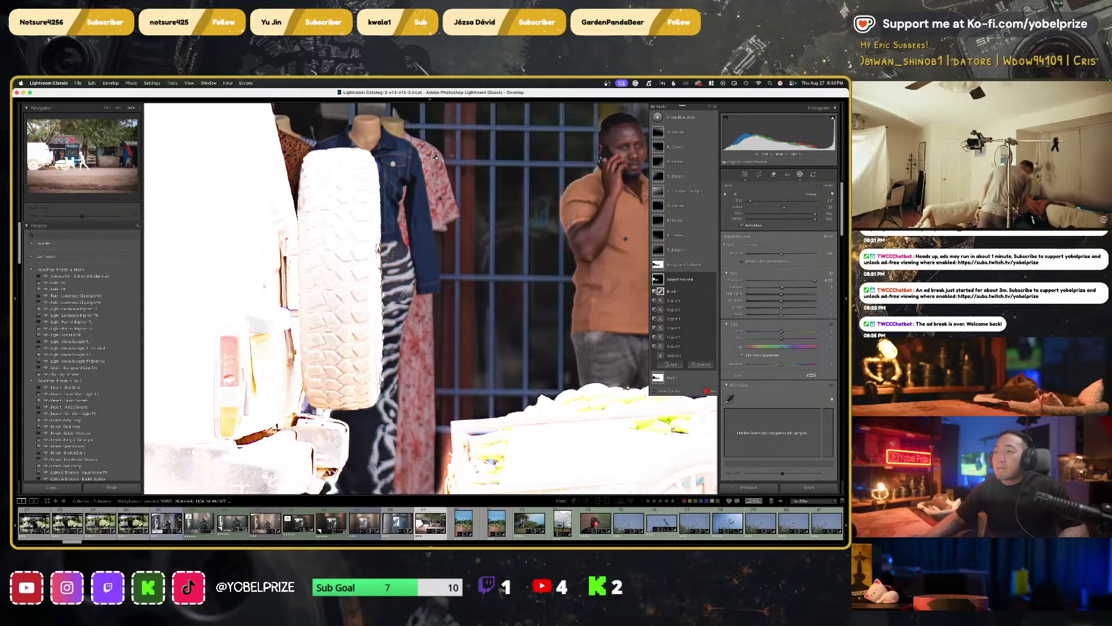
Subtract the spill between the red dress and the front of the cart from the Subject Focused mask with the brush
key("shift+w")
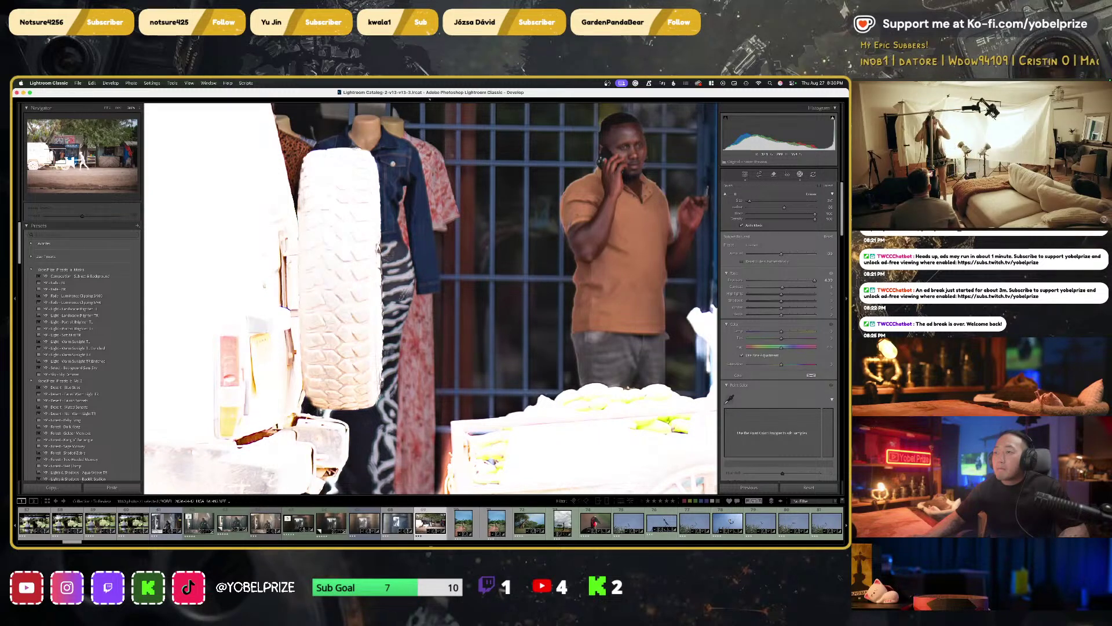
left_click_drag(474, 422, 430, 297)
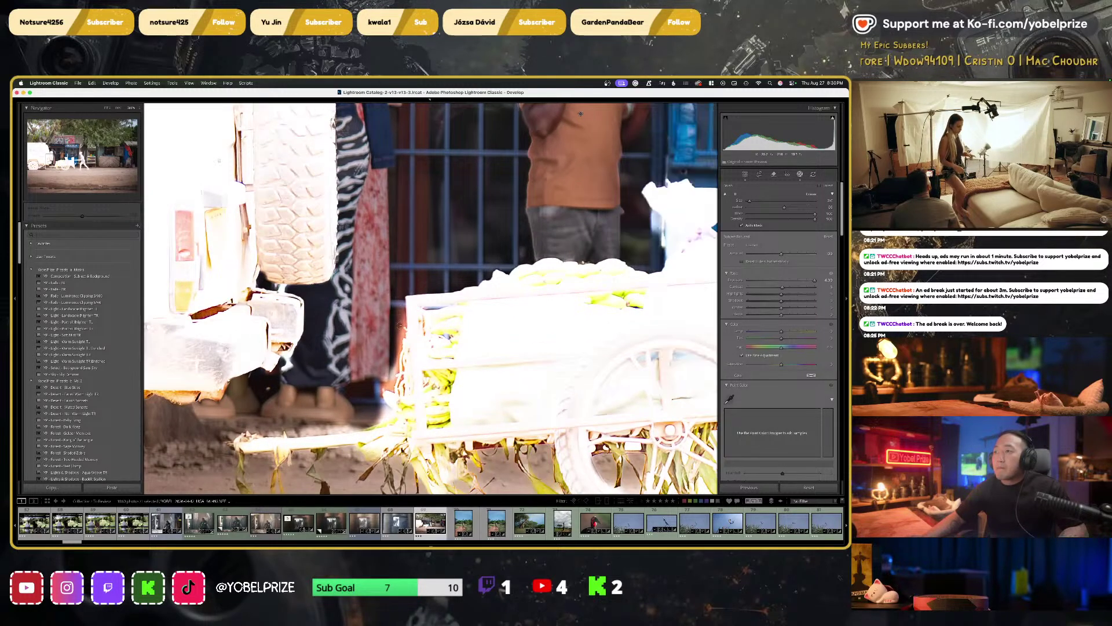
key("shift+w")
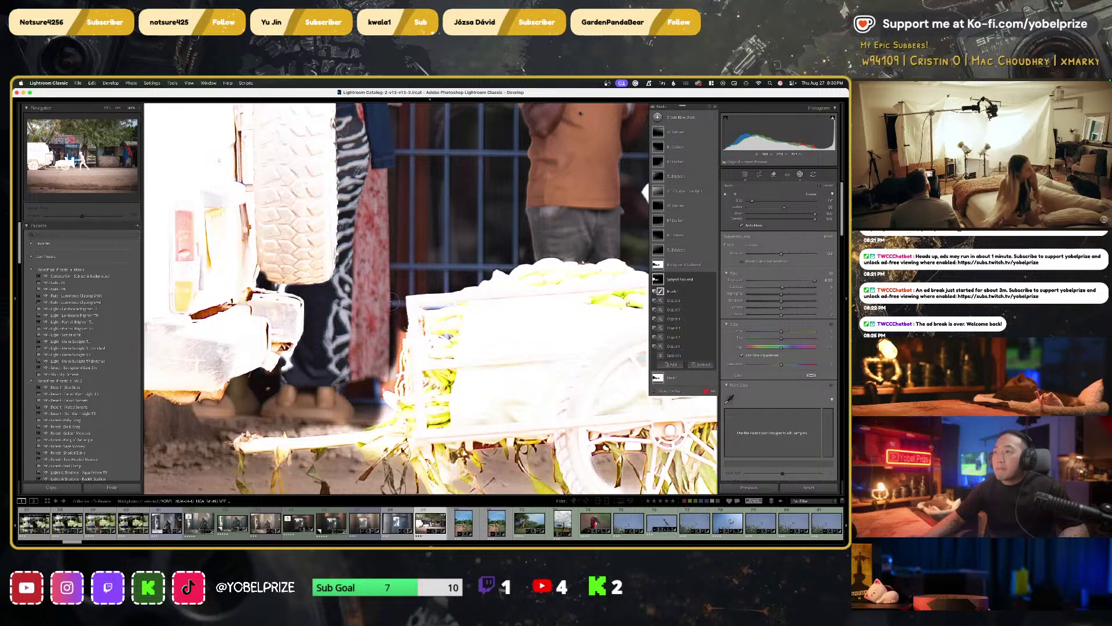
key("shift+w")
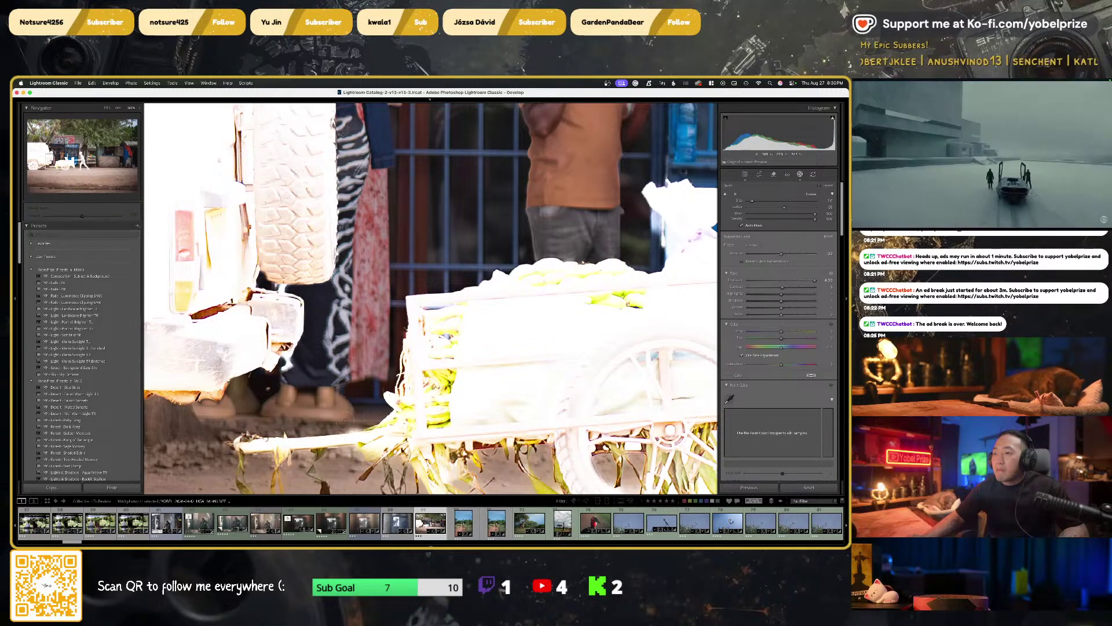
left_click_drag(364, 417, 357, 290)
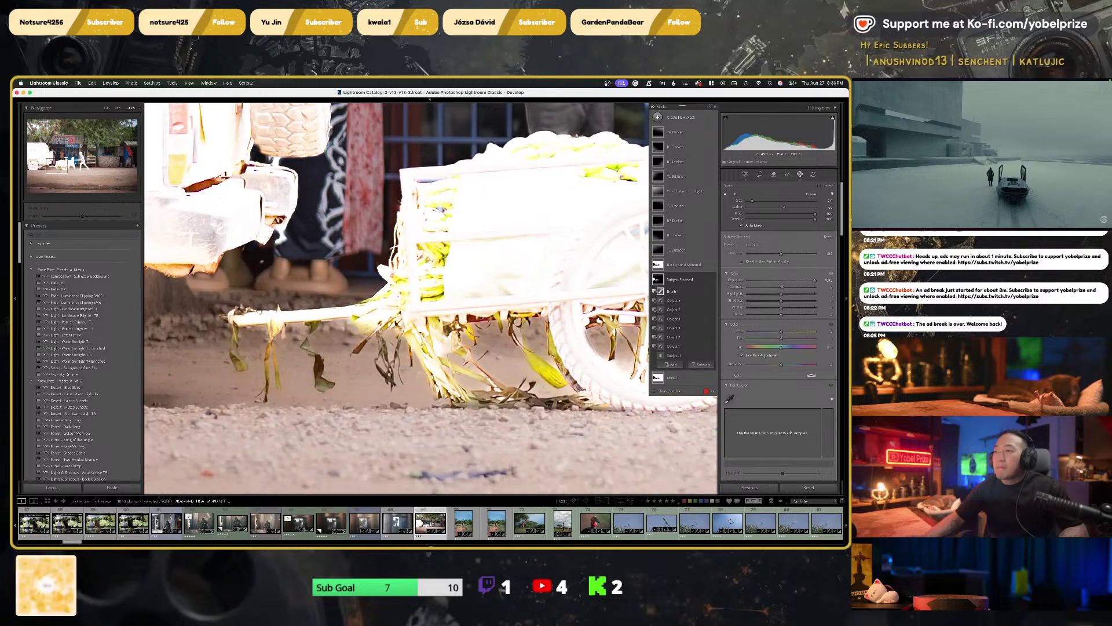
scroll(431, 299, "left", 10)
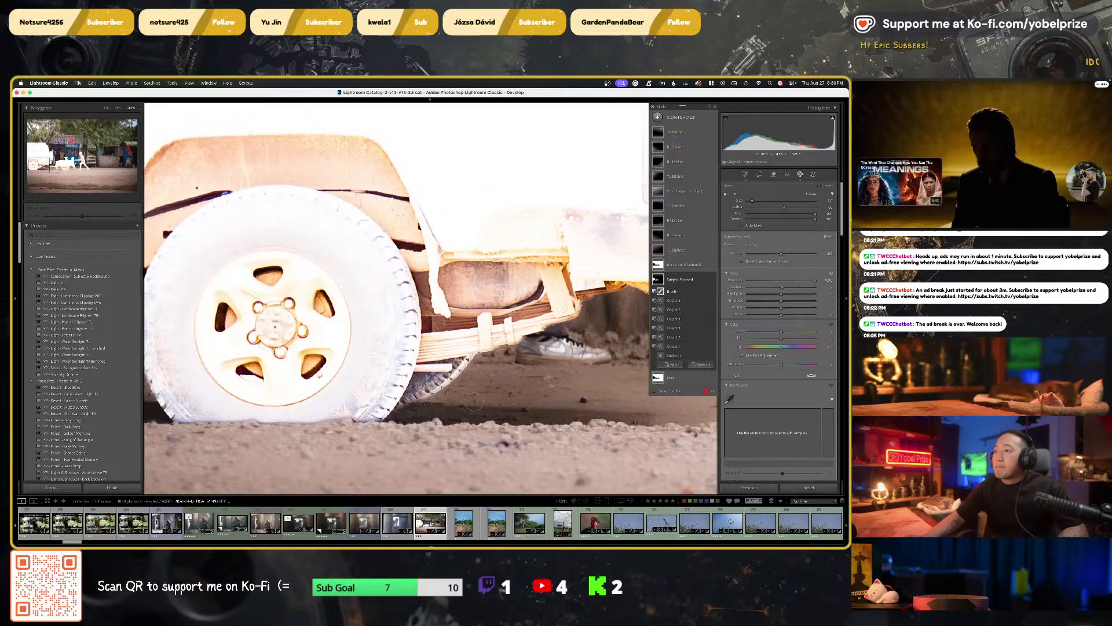
scroll(594, 337, "left", 5)
scroll(428, 298, "down", 5)
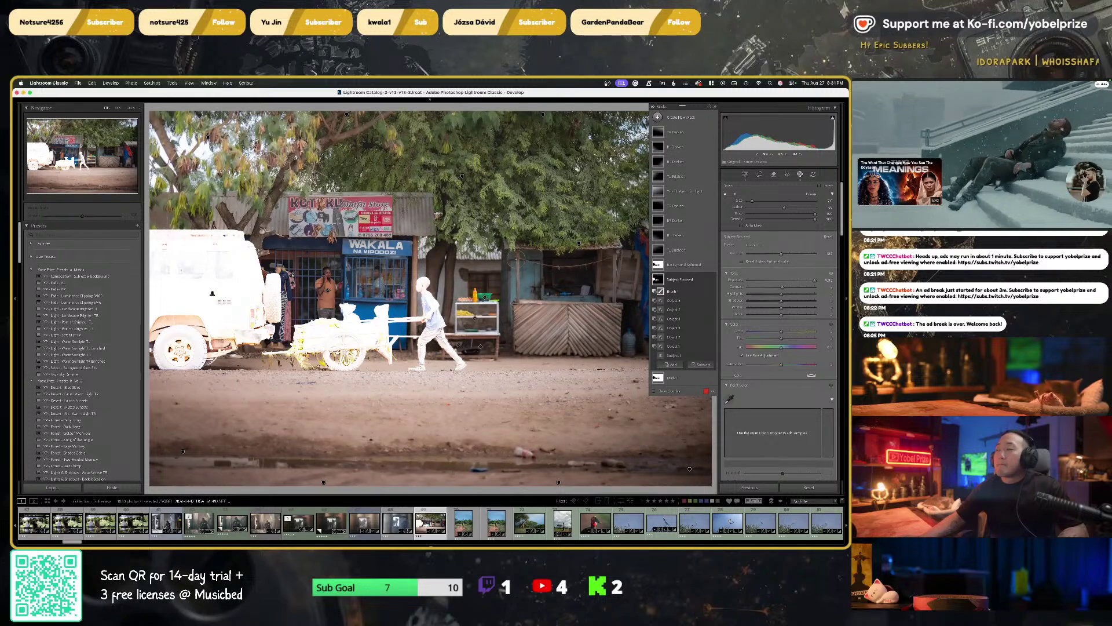
Switch to YouTube, close the exposure rule video and play "How David Fincher Controls Everything (And Why It Works)" full screen
left_click(982, 143)
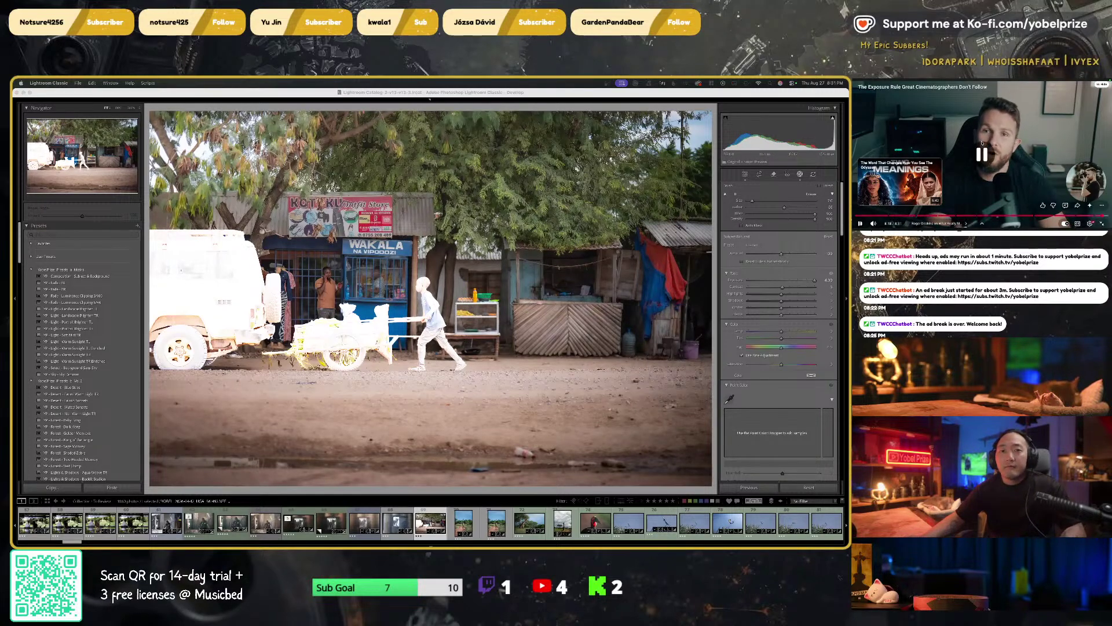
scroll(939, 173, "down", 3)
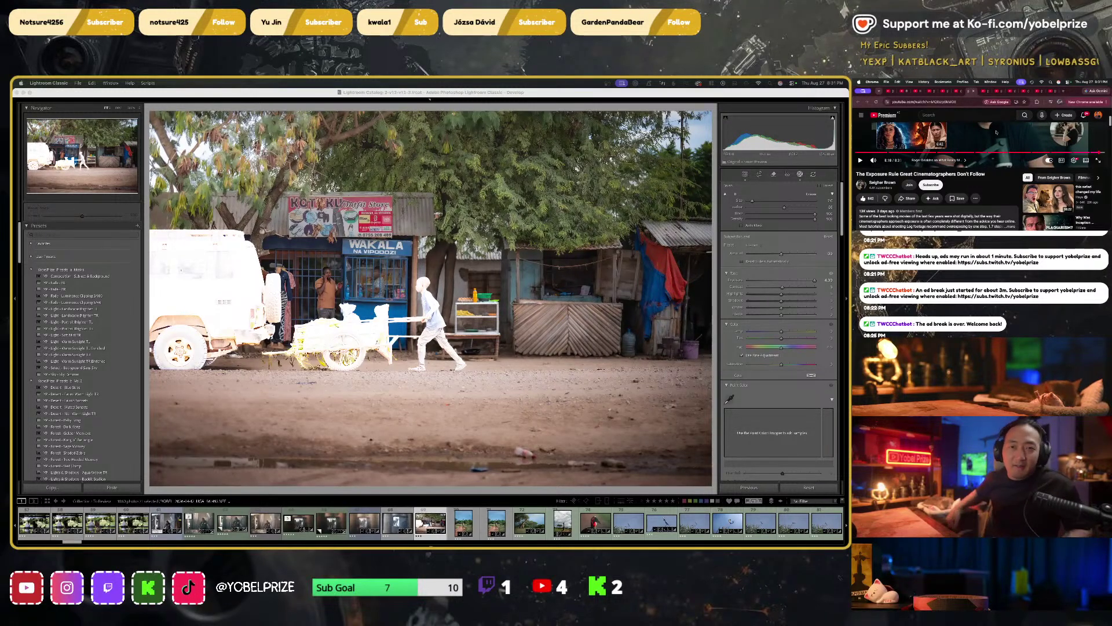
key("super+w")
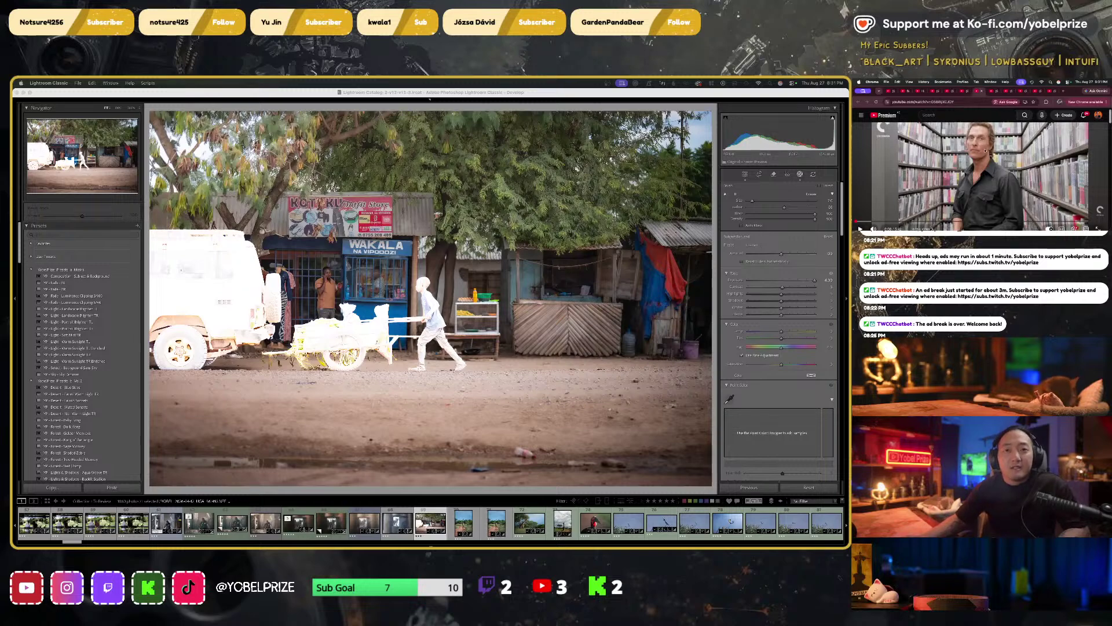
left_click(989, 93)
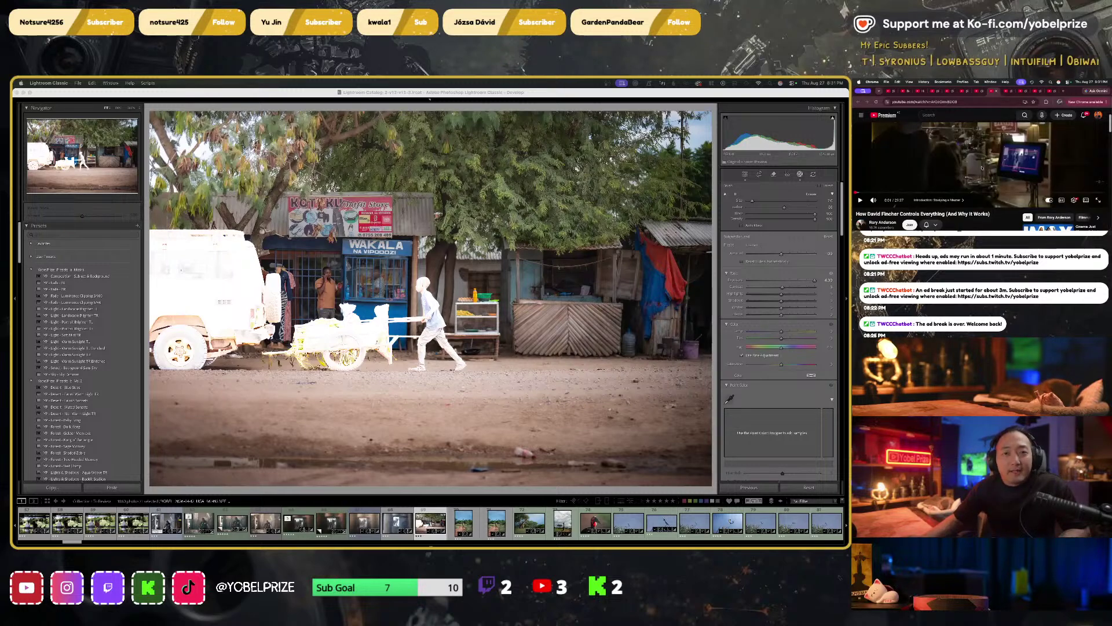
left_click(1097, 200)
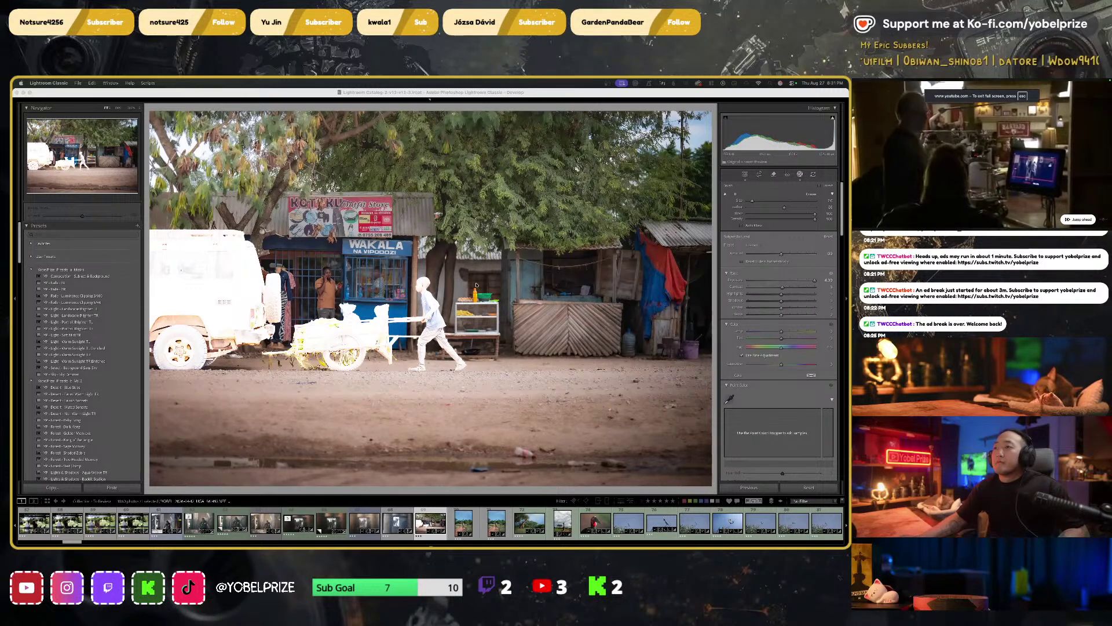
Return to Lightroom's masking and paint the white SUV out of the Subject Focused mask with a new subtracting brush
left_click(801, 172)
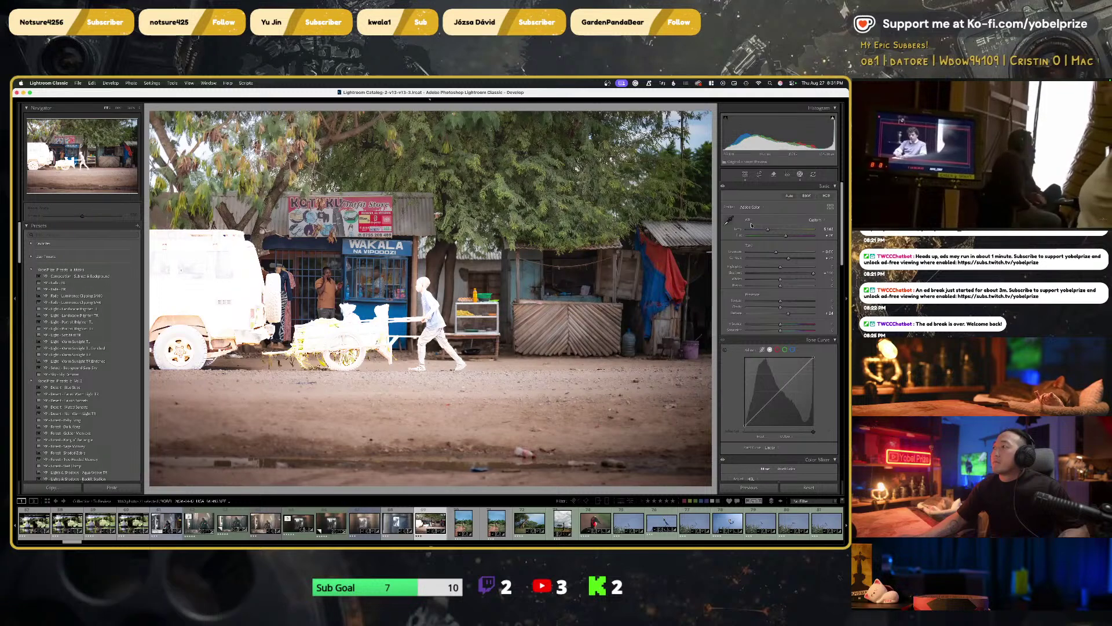
key("shift+w")
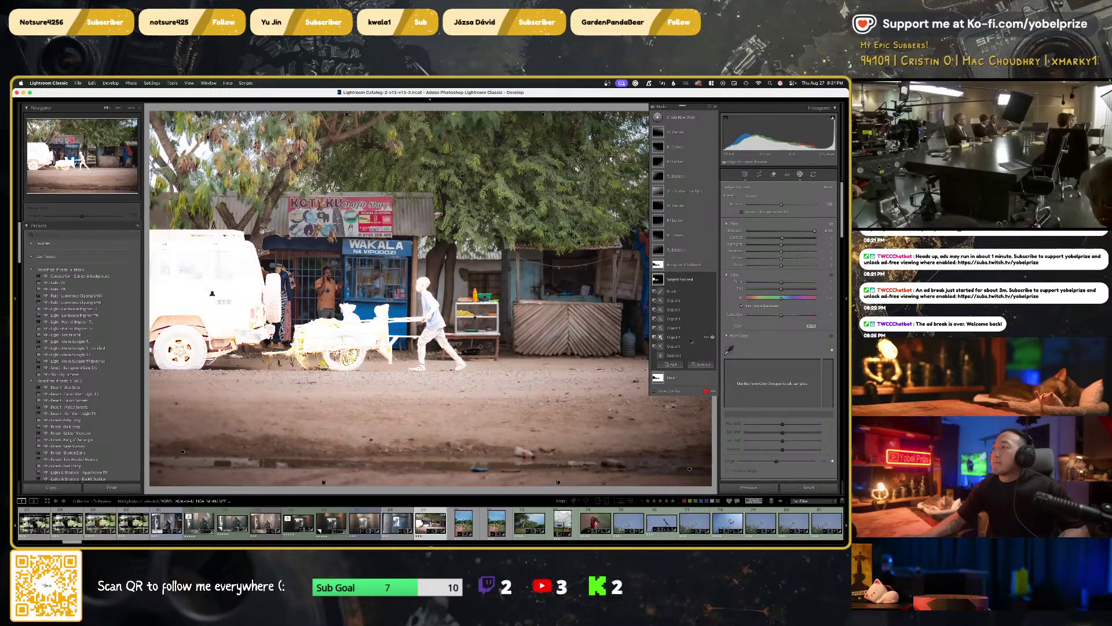
left_click(703, 364)
left_click(706, 435)
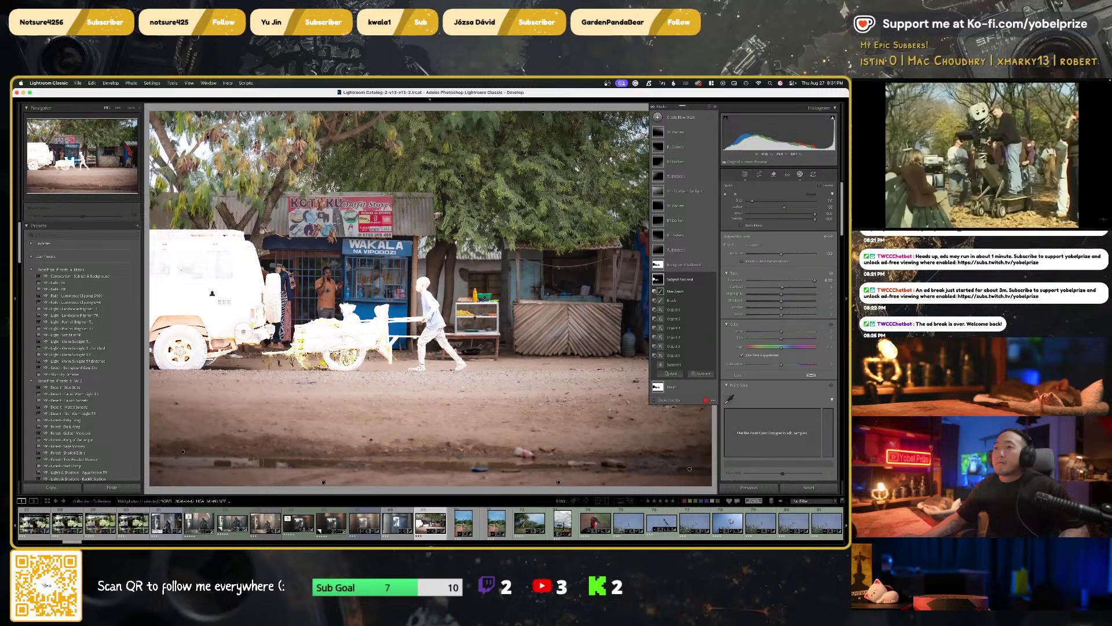
left_click(216, 255)
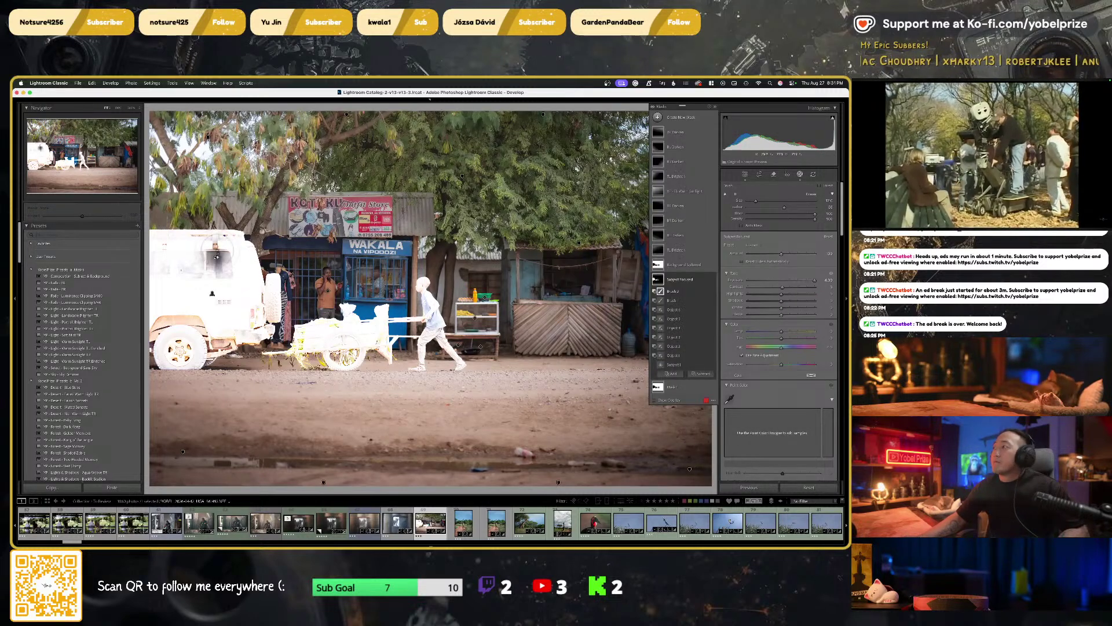
mouse_move(216, 255)
left_mouse_down()
mouse_move(223, 269)
mouse_move(163, 265)
mouse_move(174, 243)
mouse_move(159, 258)
mouse_move(174, 348)
mouse_move(249, 272)
mouse_move(269, 296)
mouse_move(255, 333)
mouse_move(216, 356)
left_mouse_up()
Brush the remaining spots around the SUV's rear bumper and undercarriage out of the Subject Focused mask
key("a")
key("z")
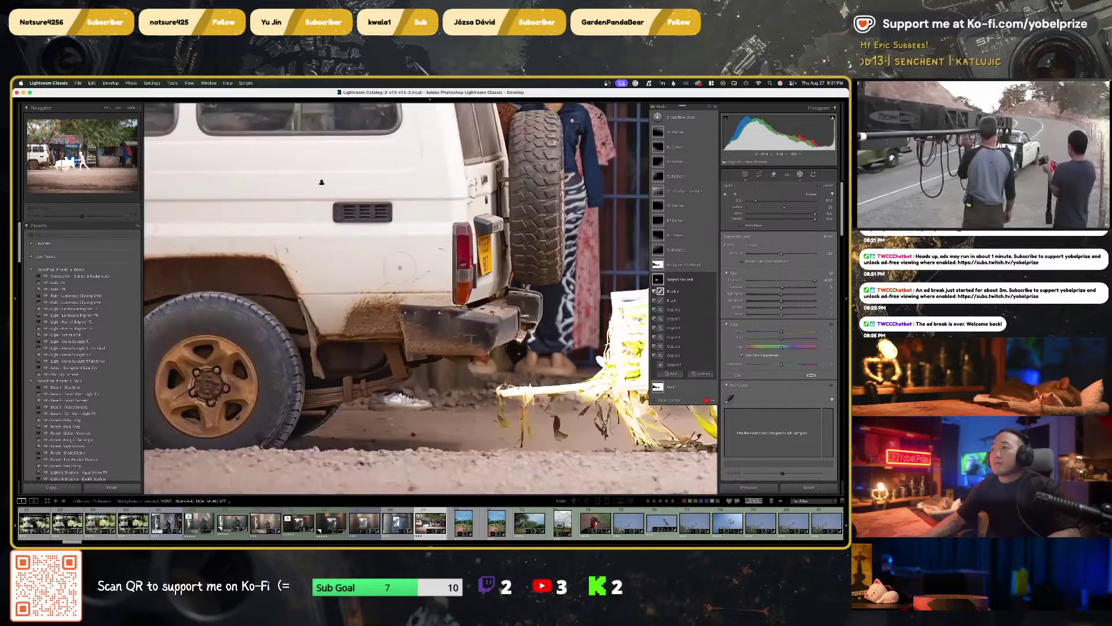
mouse_move(516, 294)
left_mouse_down()
mouse_move(499, 339)
mouse_move(524, 322)
left_mouse_up()
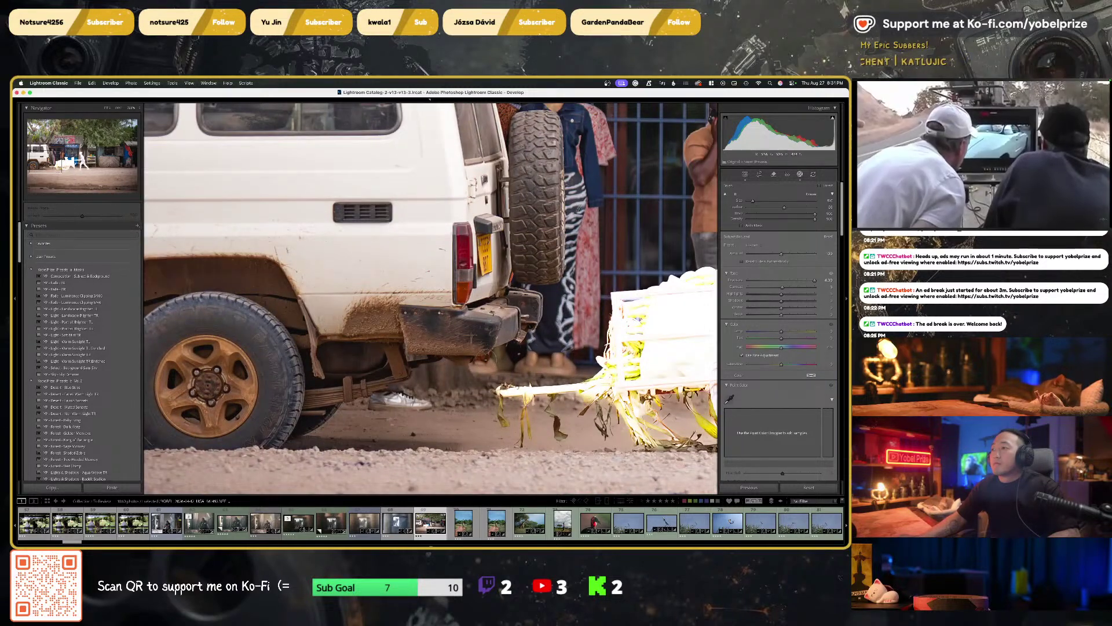
left_click_drag(397, 362, 402, 367)
left_click_drag(323, 184, 150, 337)
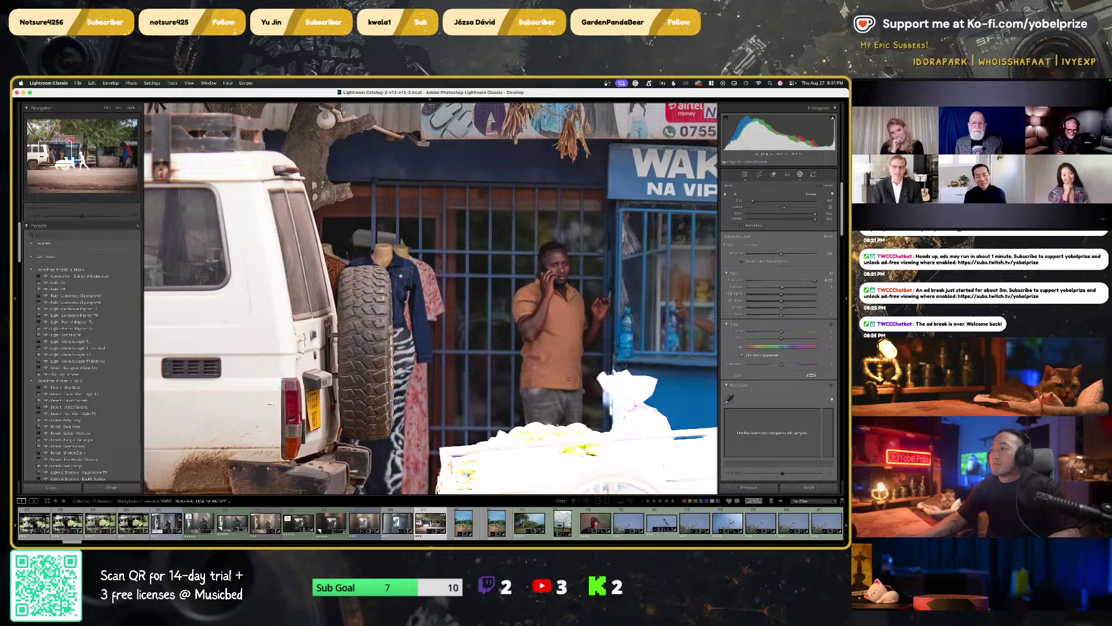
Enable Auto Mask for the brush and examine the mask's edges around the cart, the boy and the food stand
key("a")
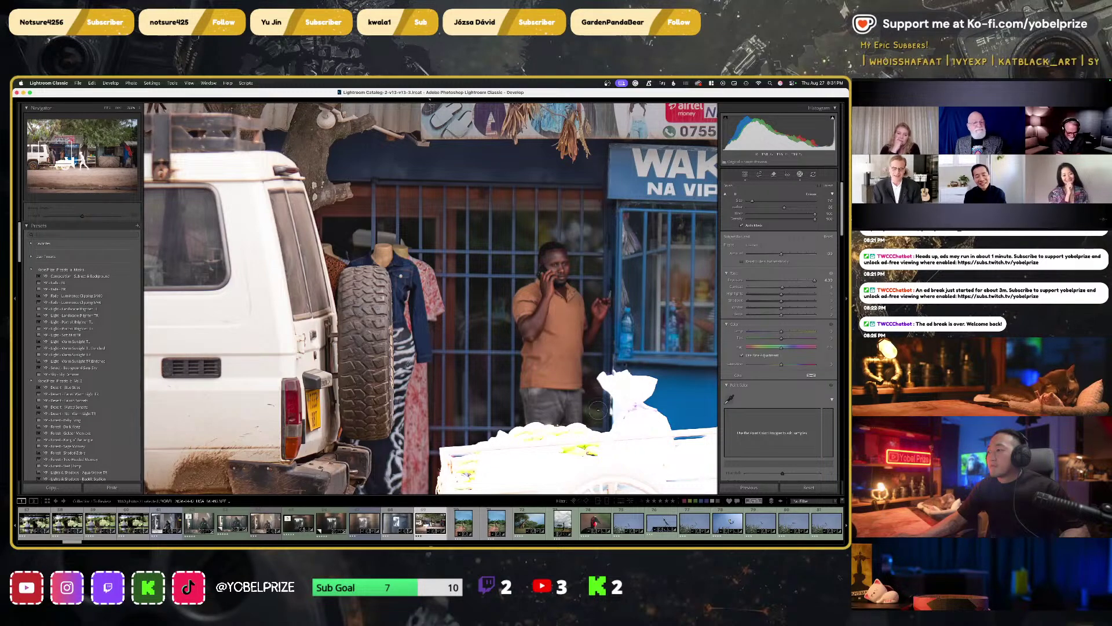
scroll(598, 411, "right", 5)
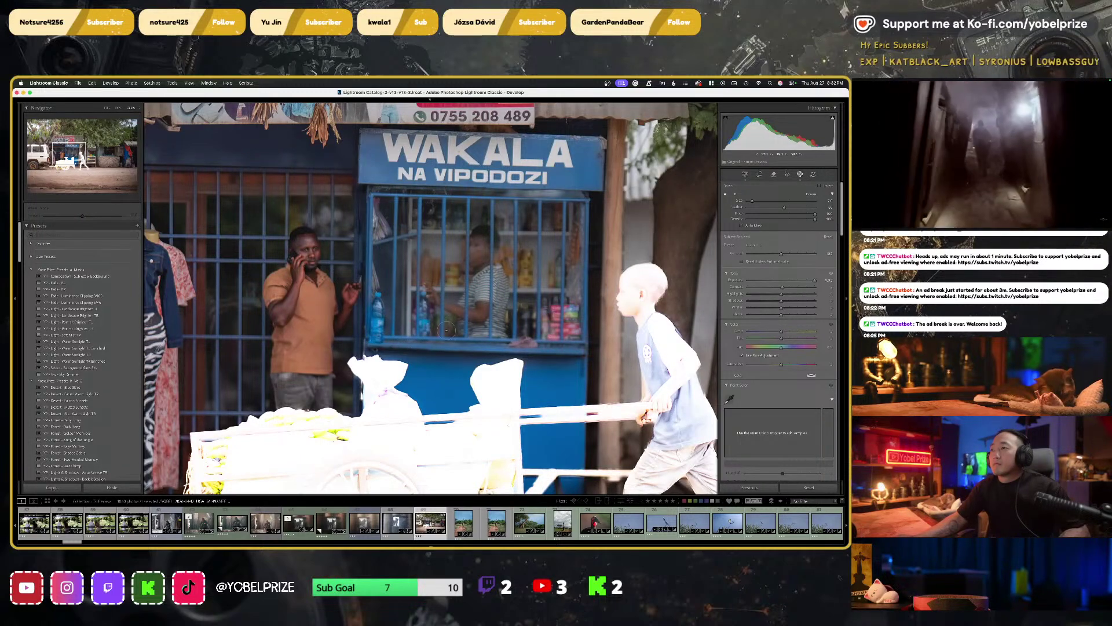
left_click_drag(378, 352, 285, 410)
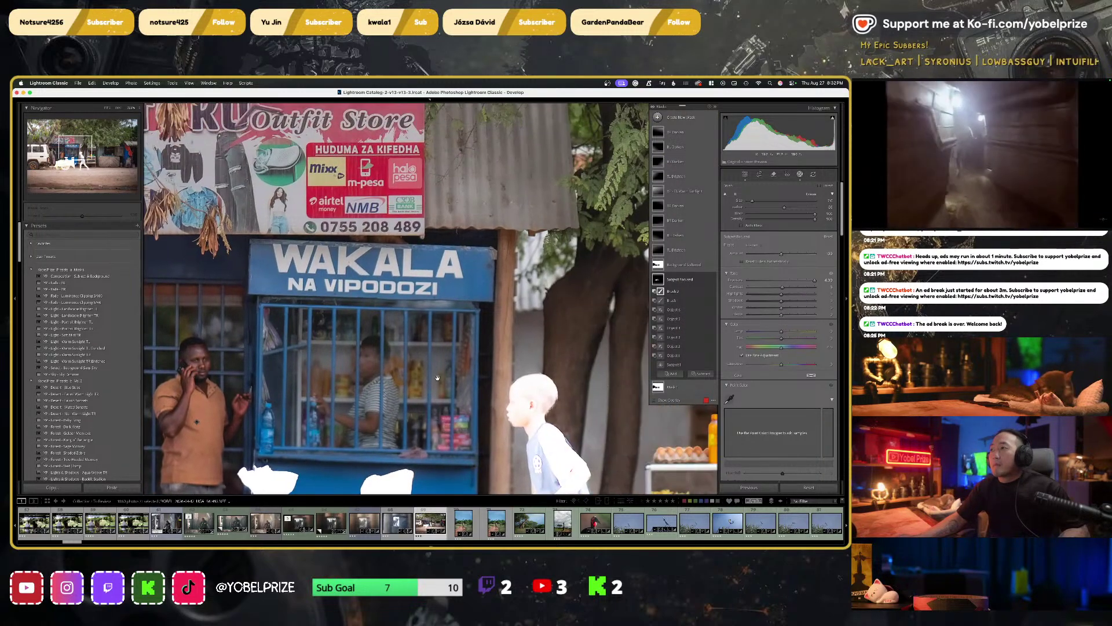
left_click_drag(620, 440, 346, 290)
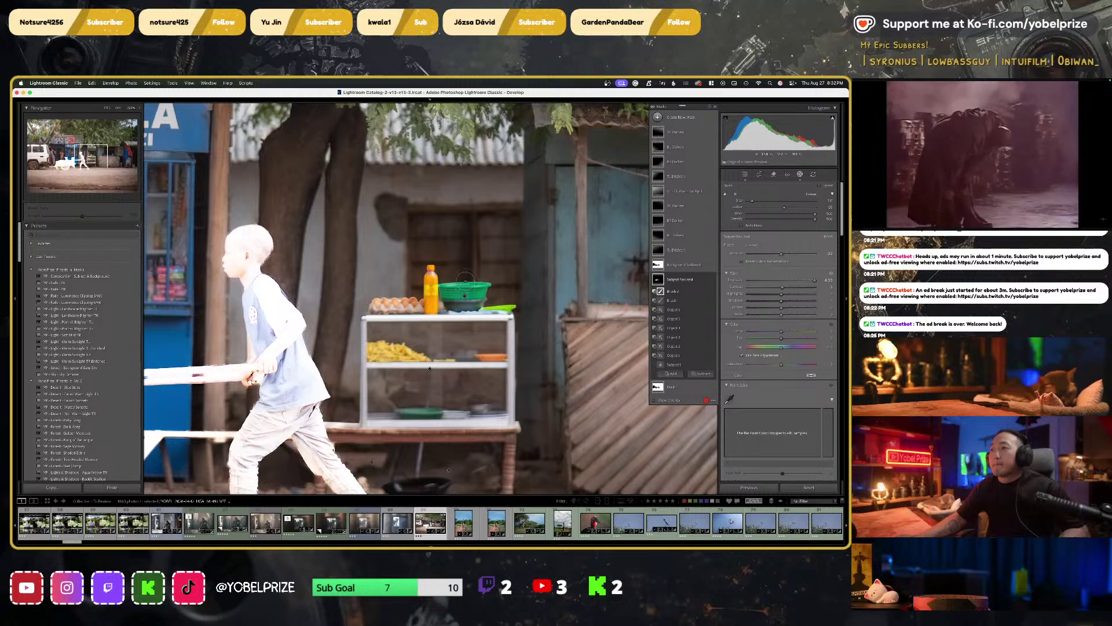
key("shift+w")
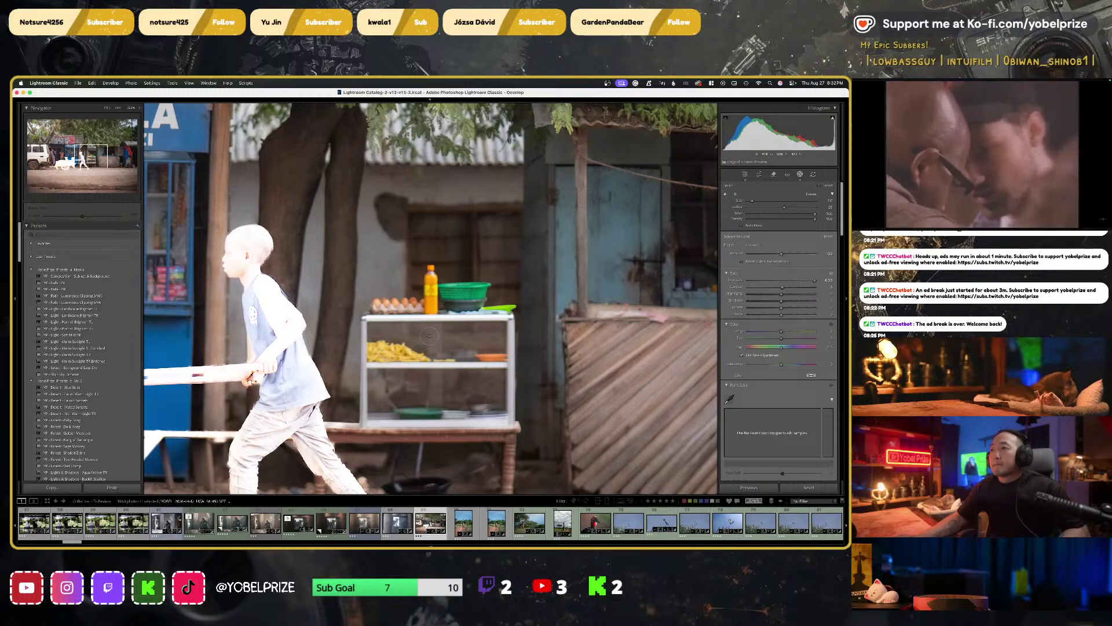
key("shift+w")
key("z")
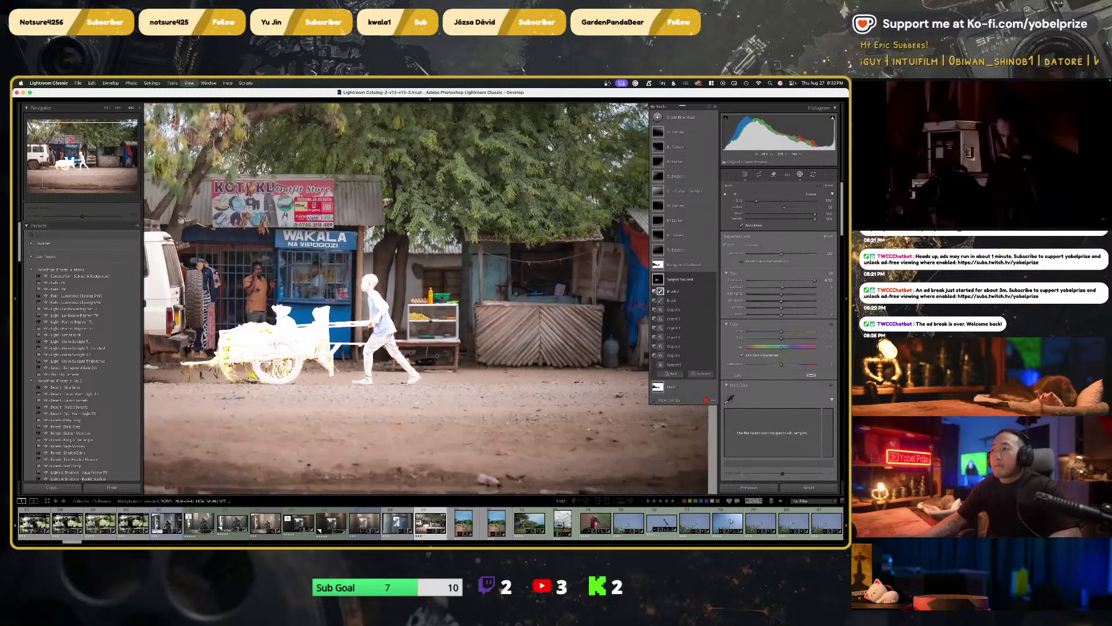
key("shift+w")
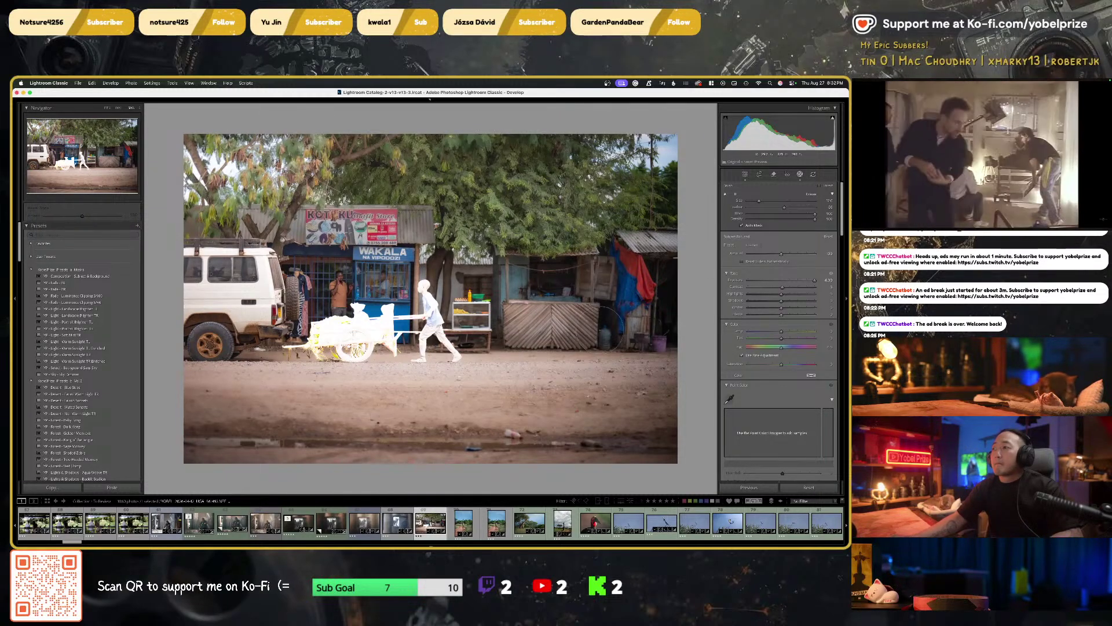
Reset the Subject Focused mask's exposure to zero and raise its shadows slightly to lift the cart and boy
left_click(405, 417)
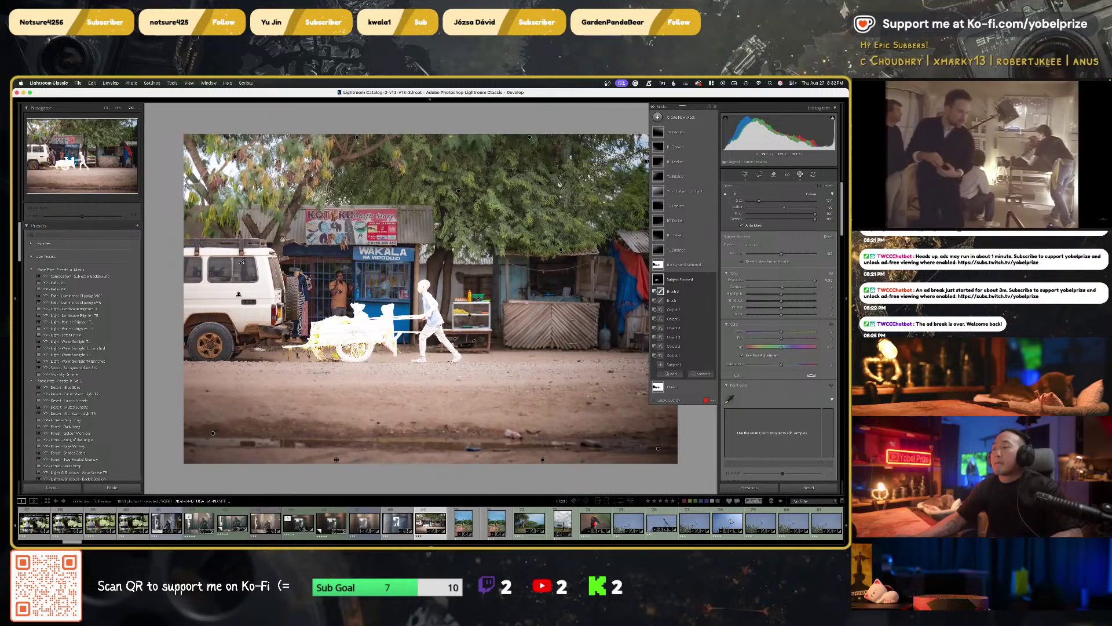
left_click(683, 280)
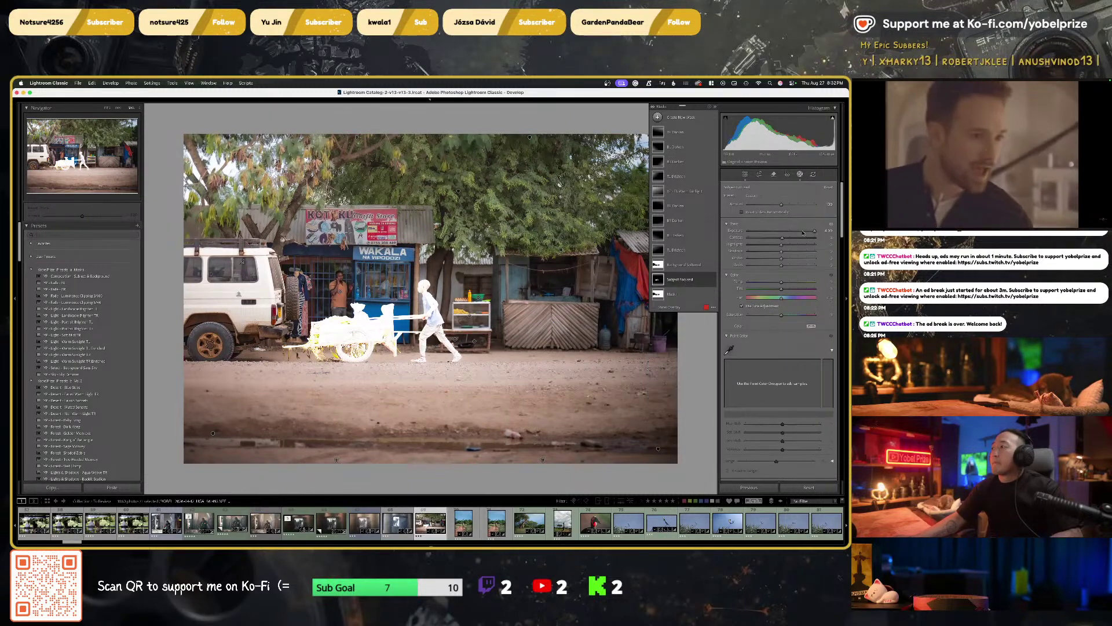
left_click(308, 334)
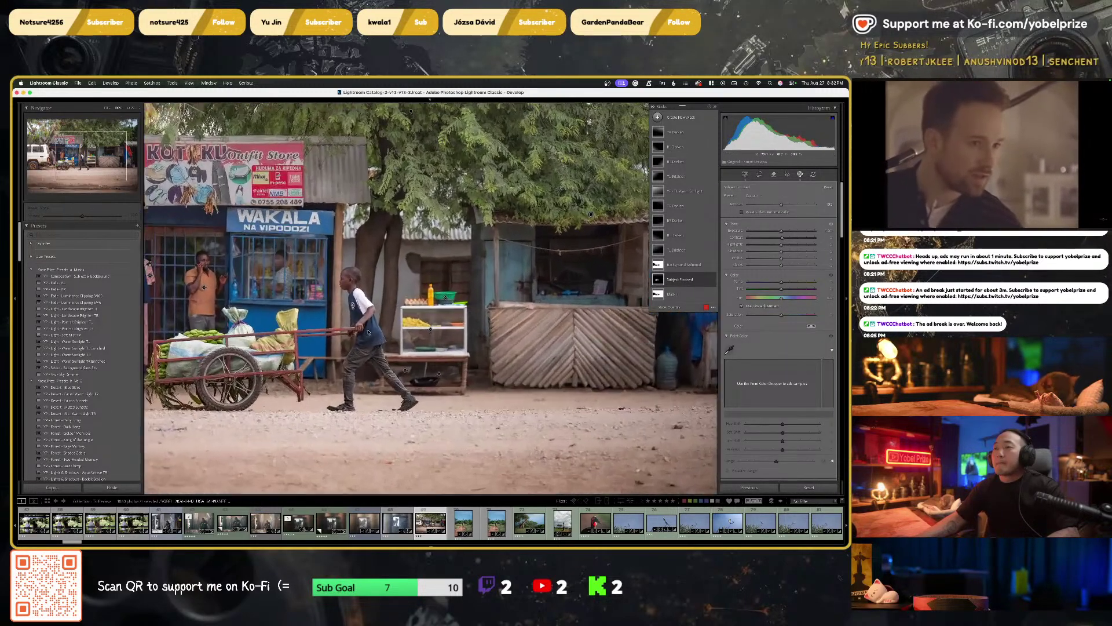
left_click_drag(308, 334, 517, 302)
left_click_drag(781, 230, 784, 268)
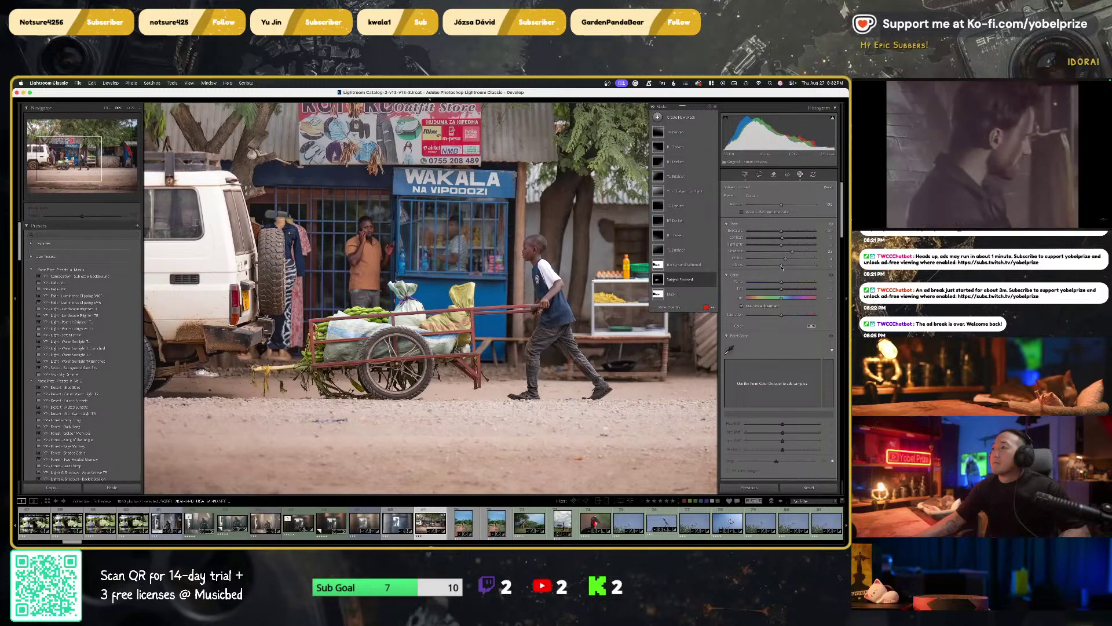
Raise the mask's texture slightly, adjust its tone curve and close the masking tool
scroll(782, 421, "down", 5)
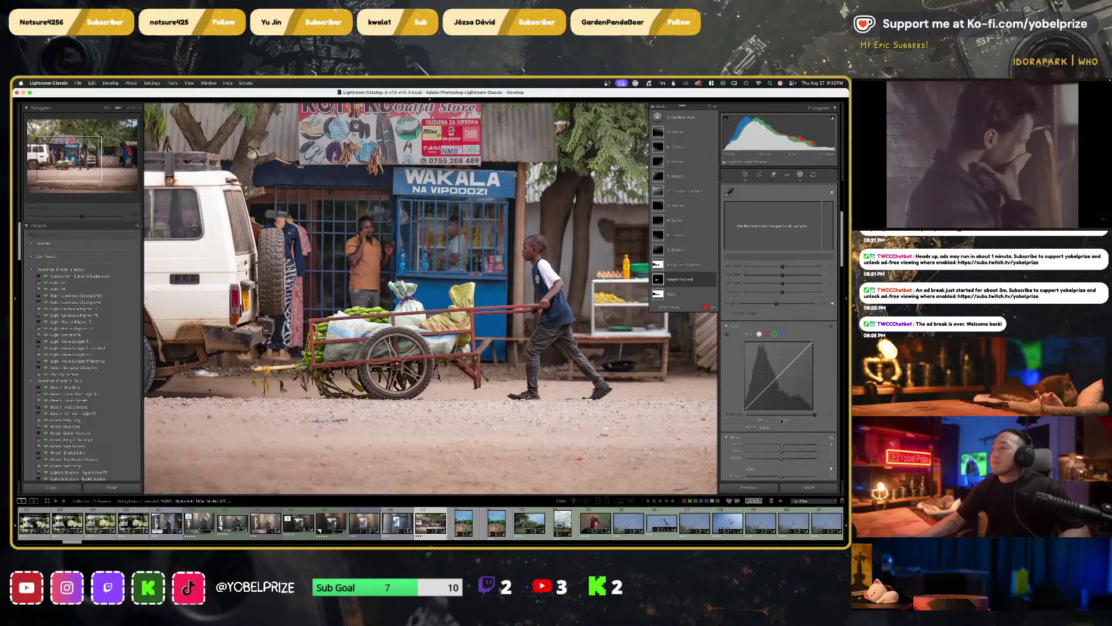
scroll(782, 422, "down", 2)
left_click_drag(782, 413, 783, 414)
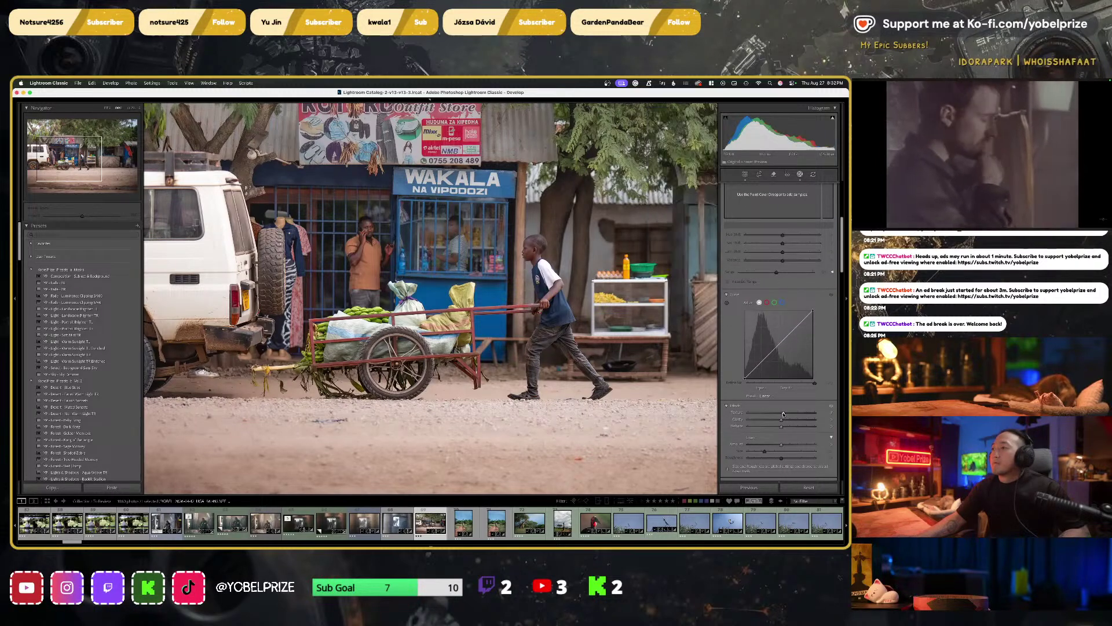
left_click(786, 335)
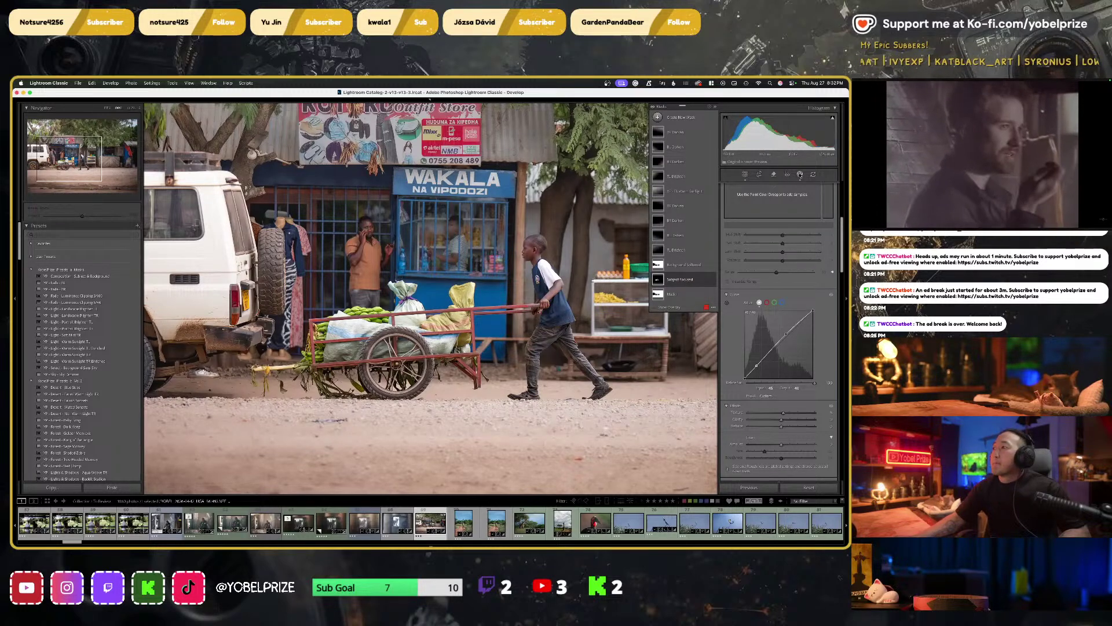
left_click(800, 174)
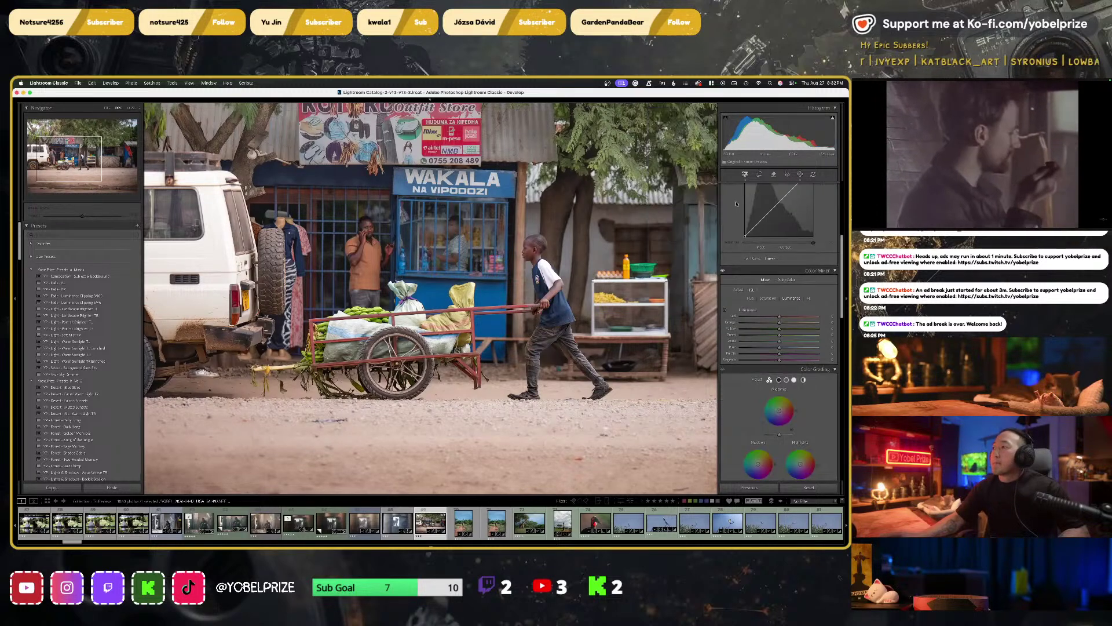
Check the whole street scene's straightness with the Crop tool's angle grid and leave the crop mode
left_click(382, 201)
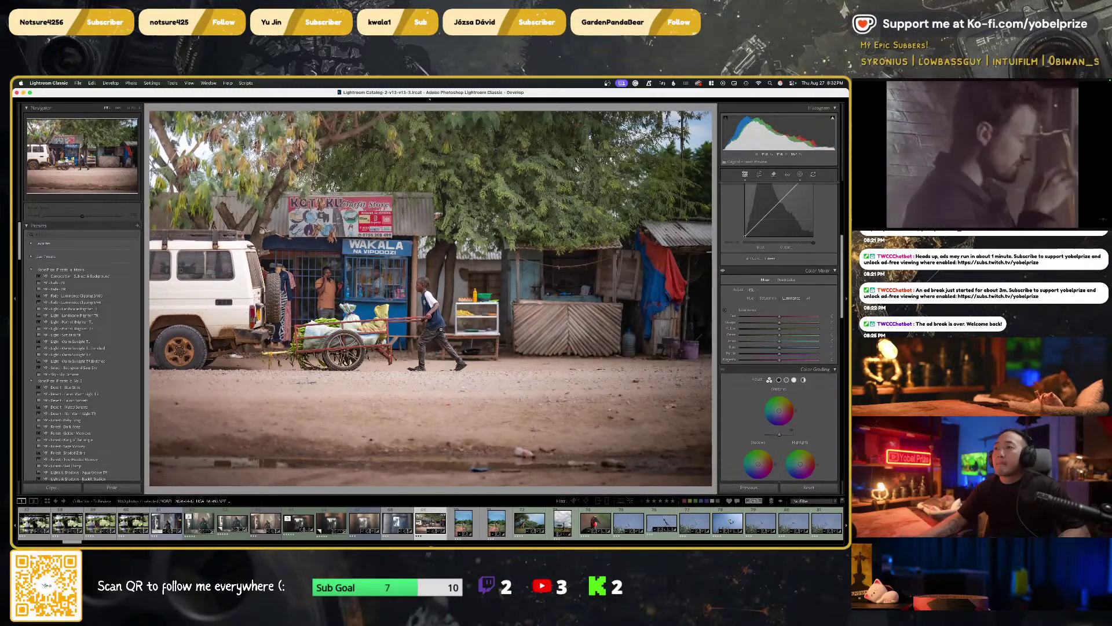
key("r")
left_click(831, 217)
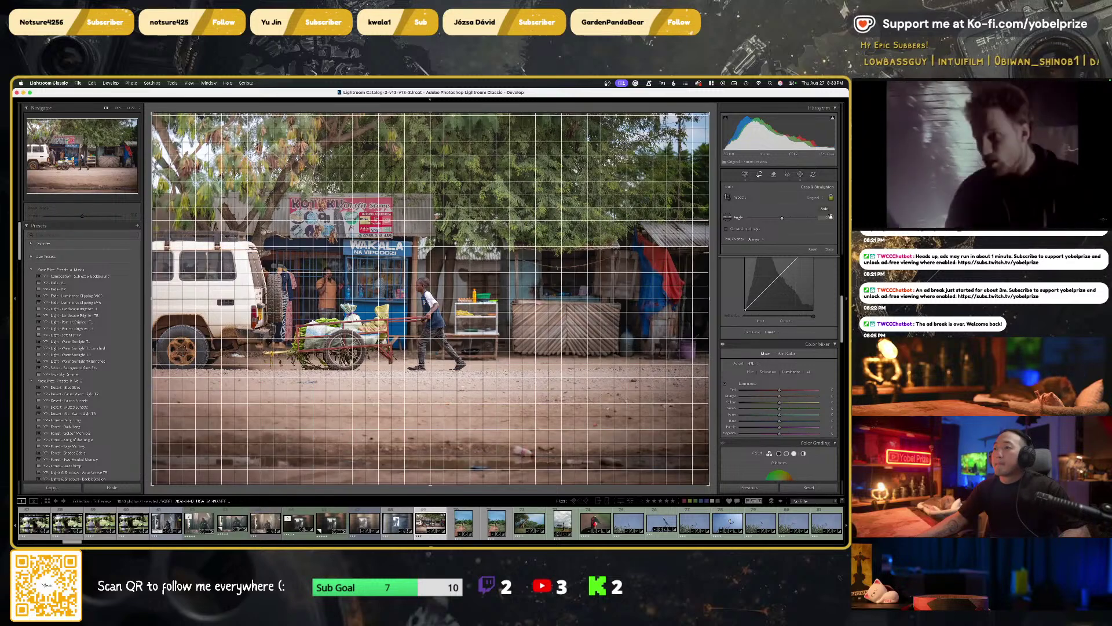
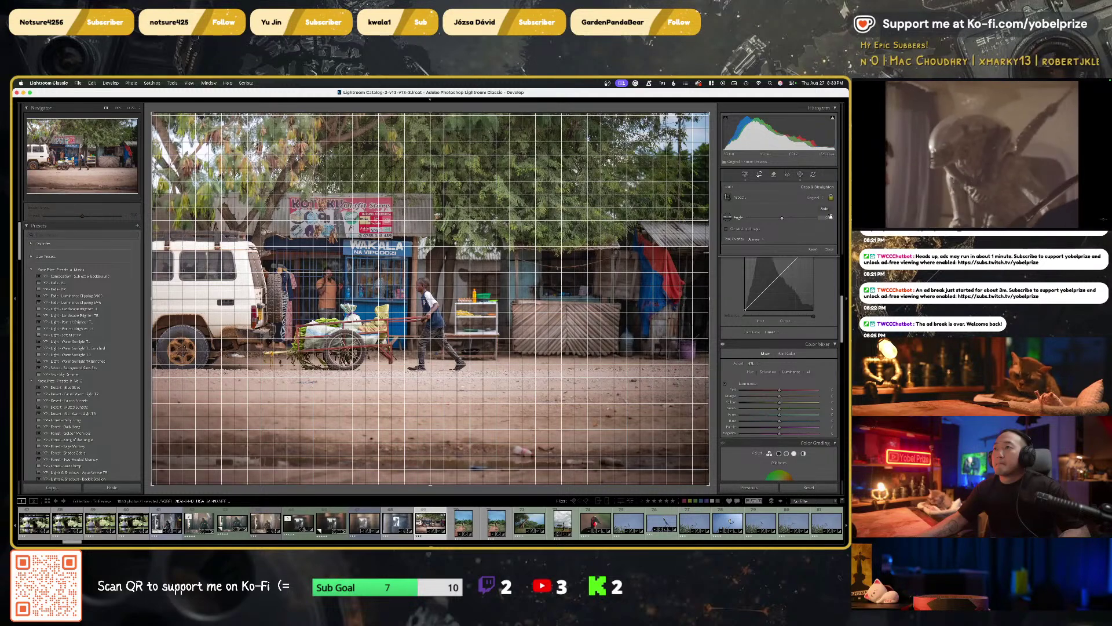
left_click(830, 216)
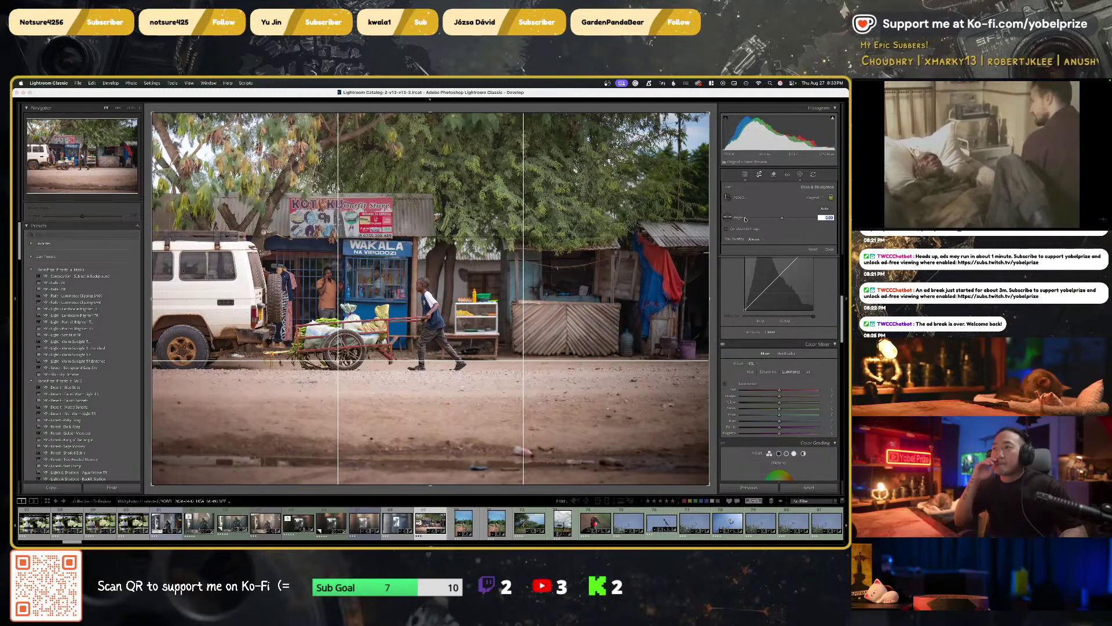
key("Return")
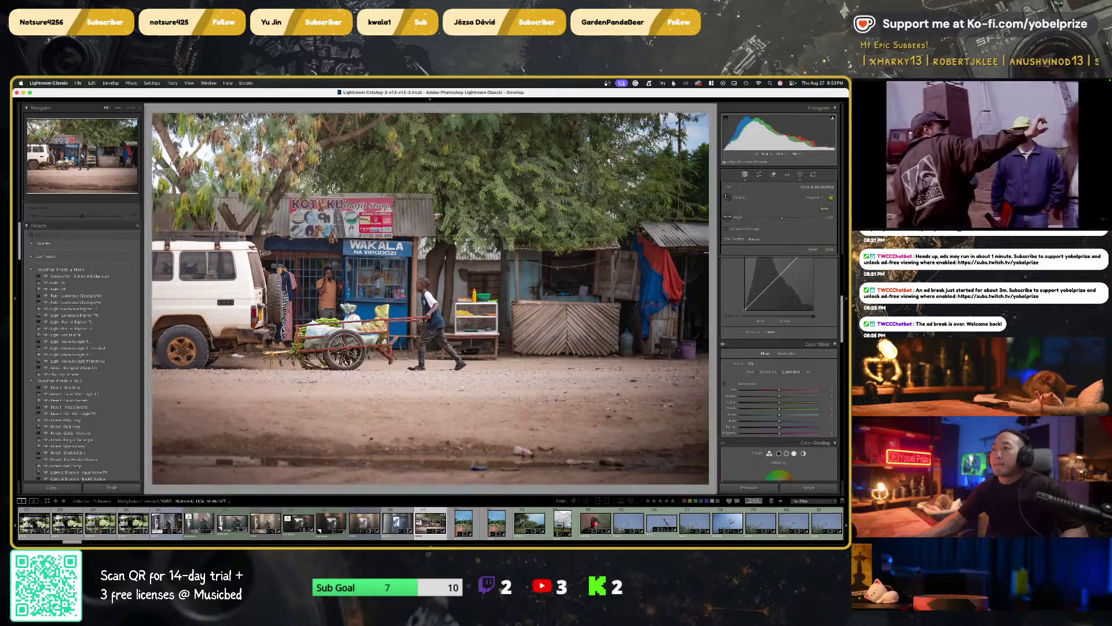
key("r")
Duplicate and invert the Subject Focused mask so that the copy covers everything except the cart and boy
left_click(382, 317)
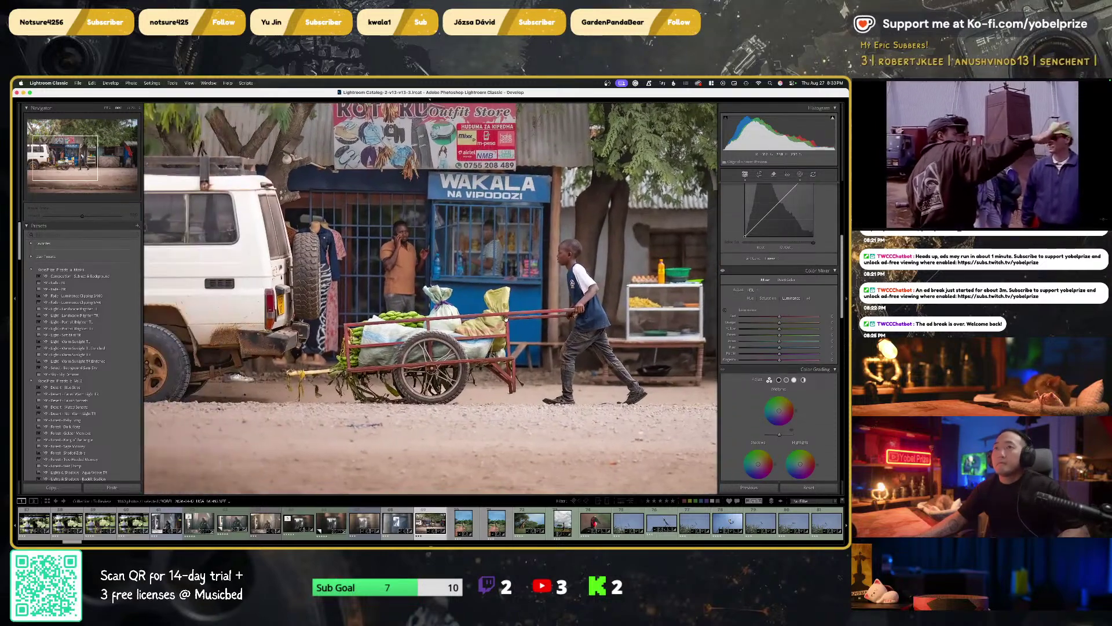
left_click(505, 318)
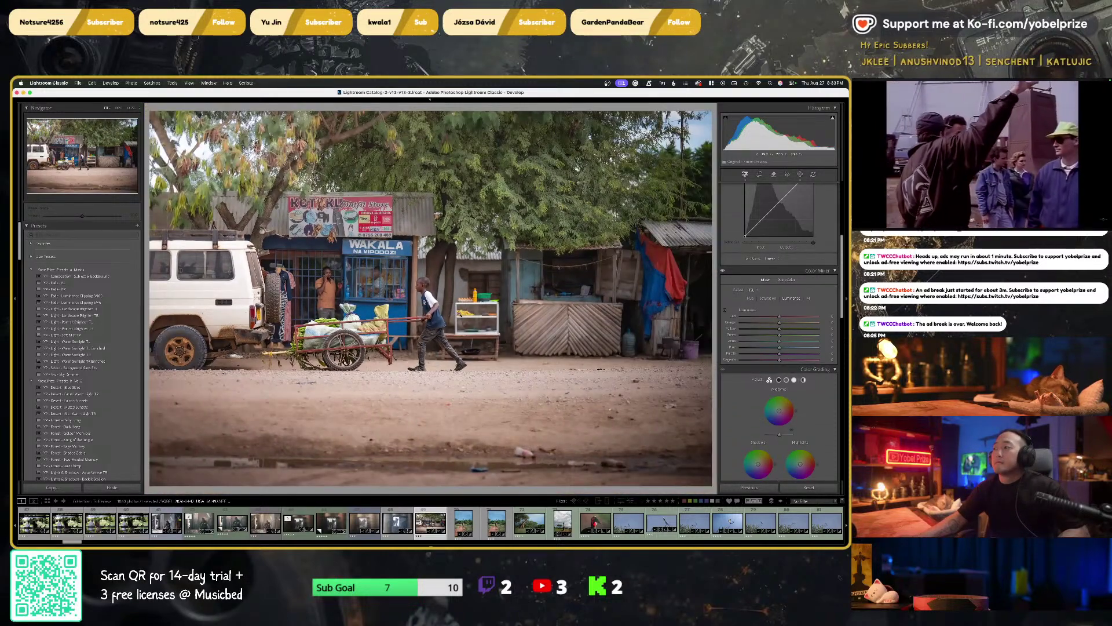
scroll(723, 407, "down", 6)
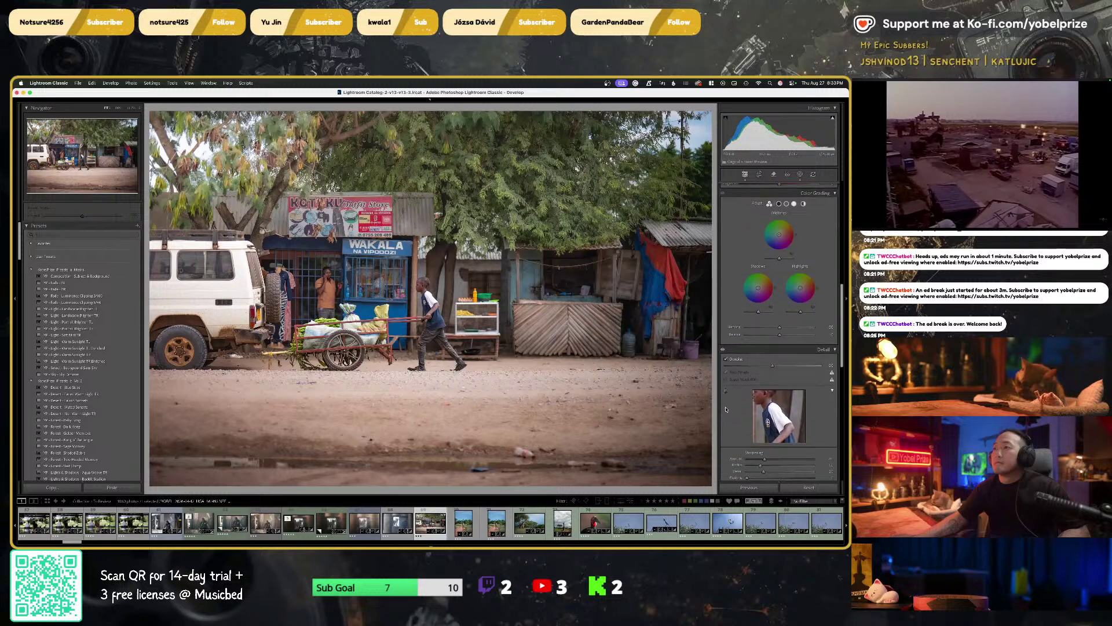
left_click(800, 175)
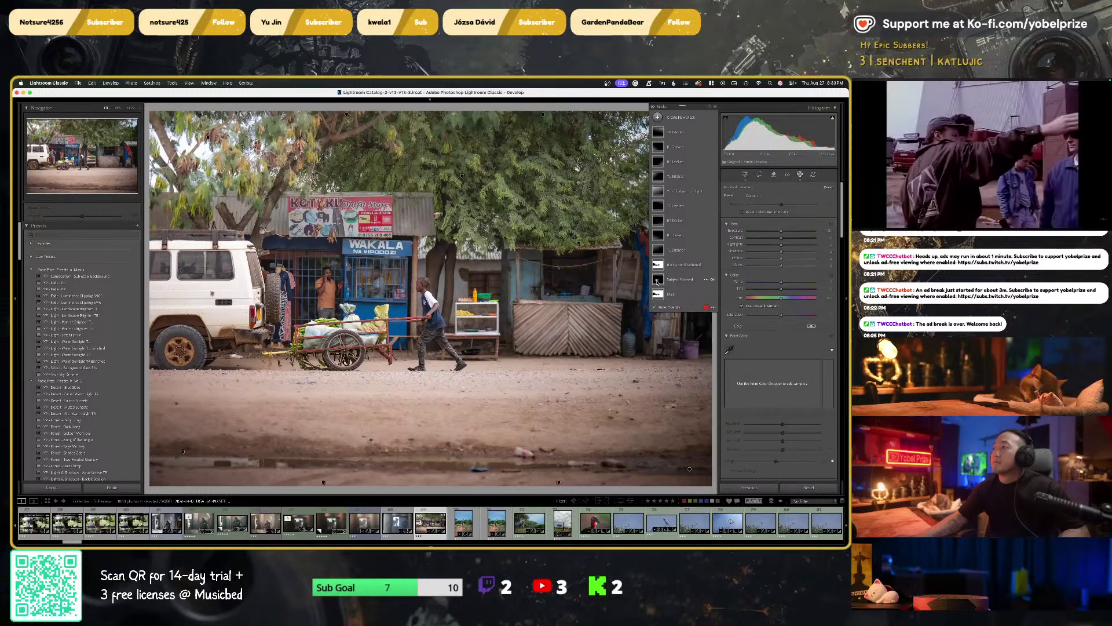
left_click(674, 281)
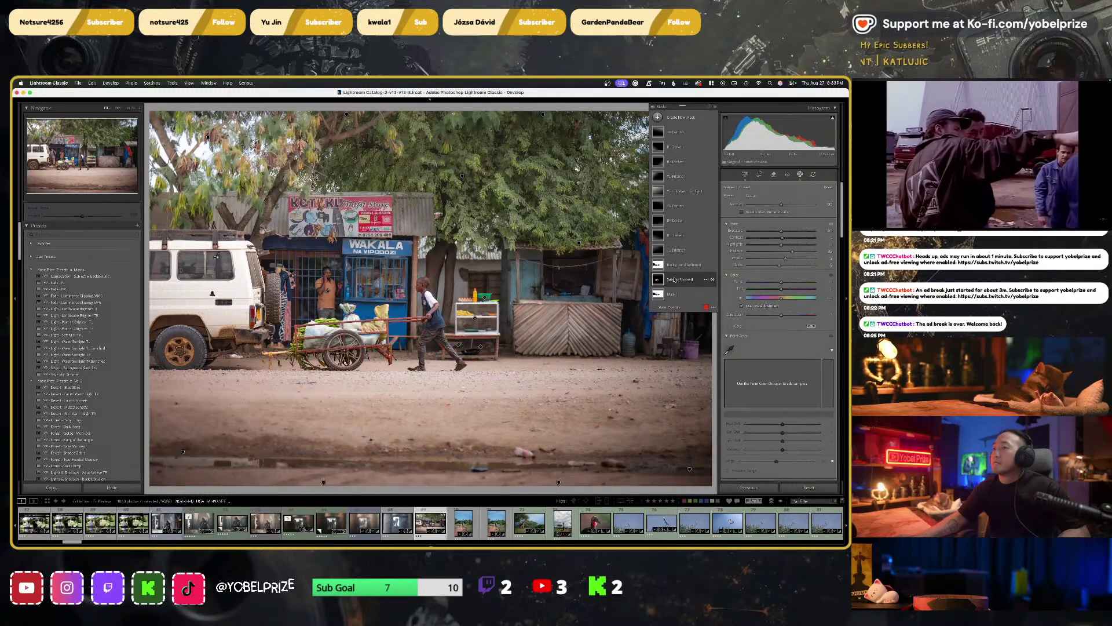
right_click(675, 281)
left_click(705, 301)
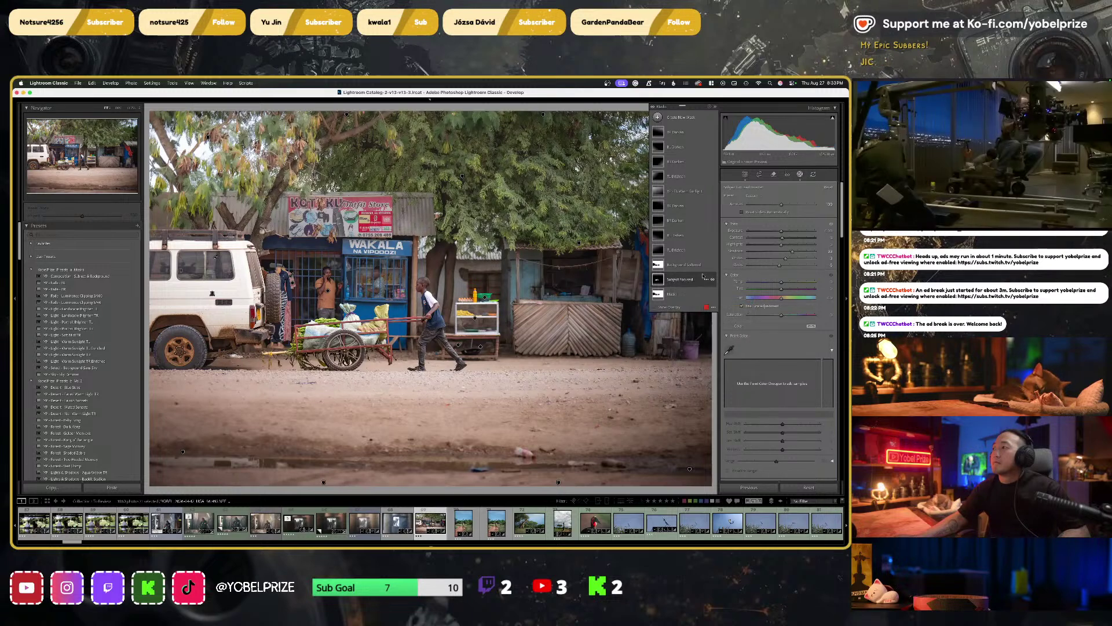
mouse_move(685, 280)
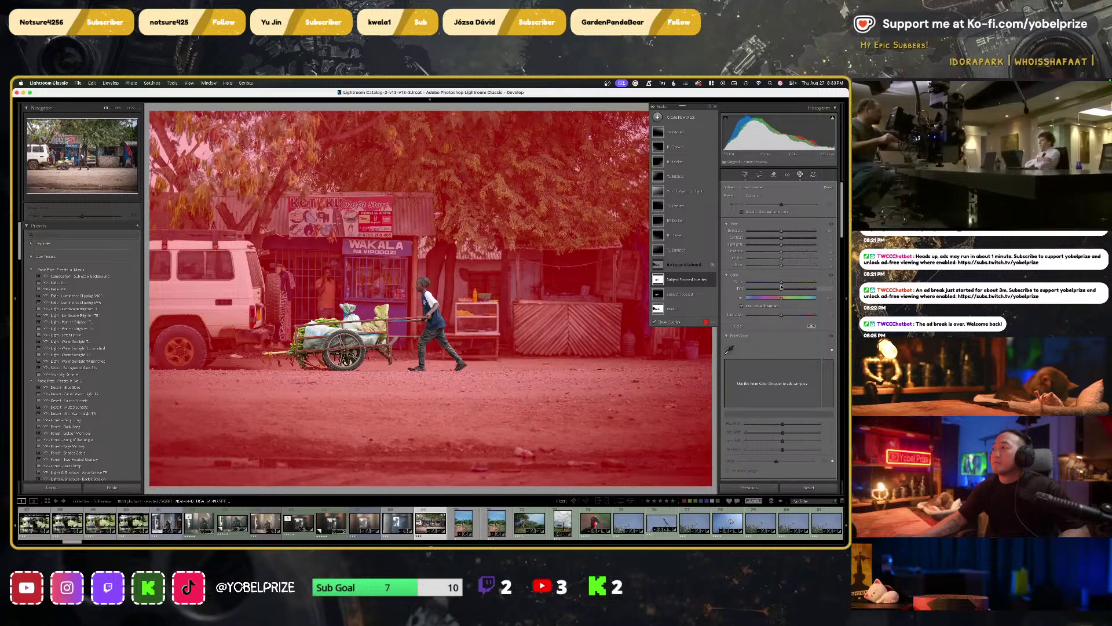
Lower the Subject Focused Inverted mask's texture and clarity to soften the background
left_click_drag(781, 286, 772, 285)
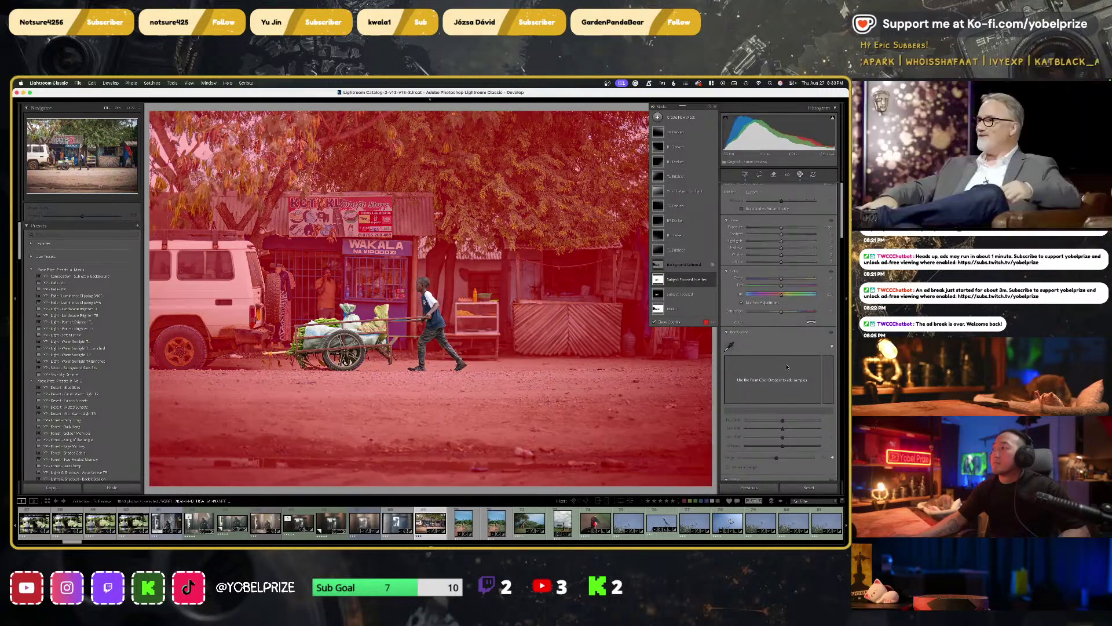
scroll(787, 367, "down", 8)
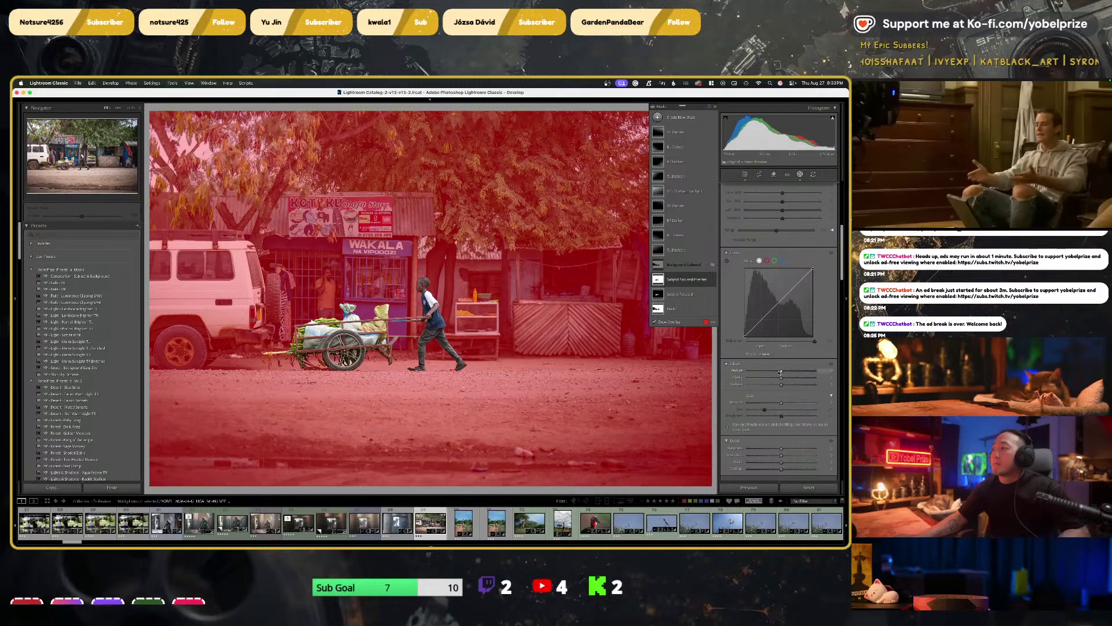
mouse_move(780, 372)
left_mouse_down()
mouse_move(704, 375)
mouse_move(765, 373)
mouse_move(778, 378)
mouse_move(738, 387)
mouse_move(791, 389)
left_mouse_up()
scroll(790, 391, "down", 2)
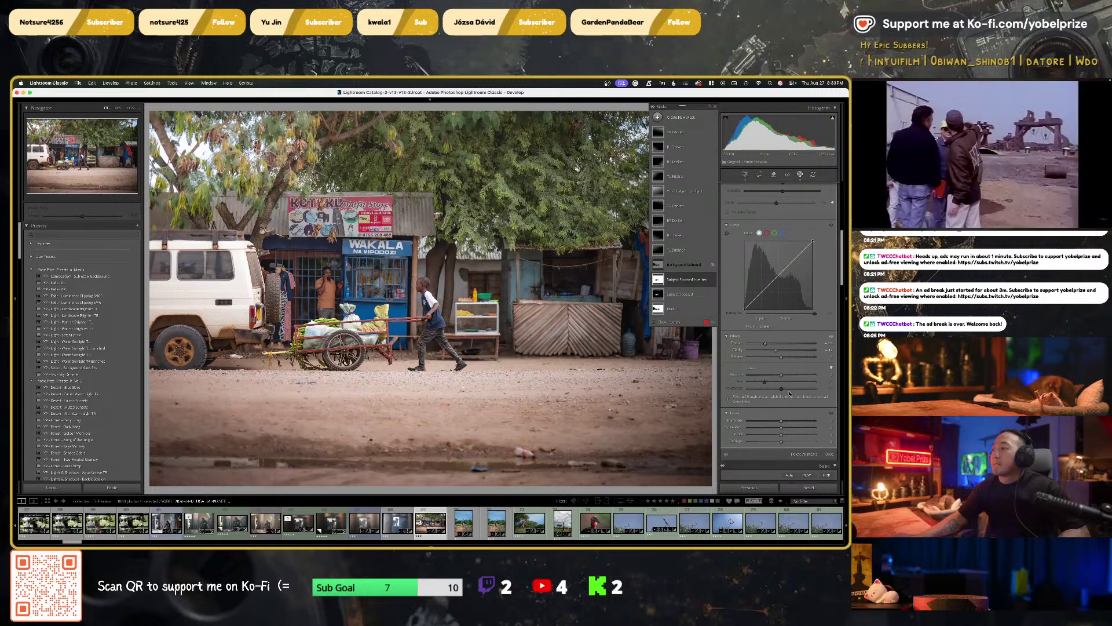
Pull the lower part of the inverted mask's tone curve down to darken the background
scroll(788, 393, "up", 4)
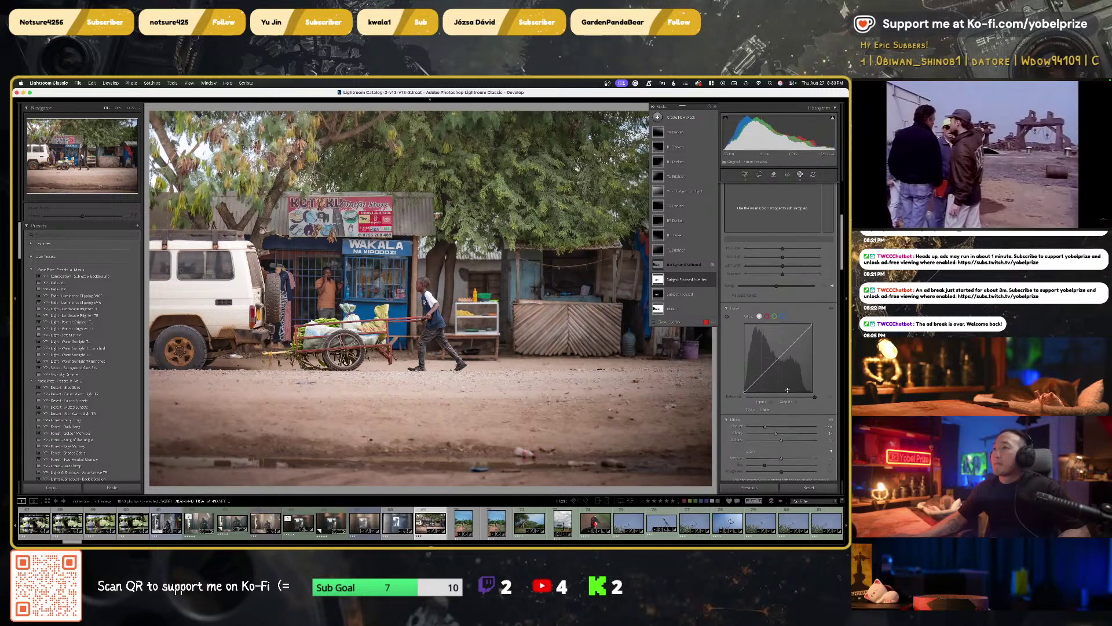
mouse_move(744, 394)
left_mouse_down()
mouse_move(715, 390)
mouse_move(760, 382)
left_mouse_up()
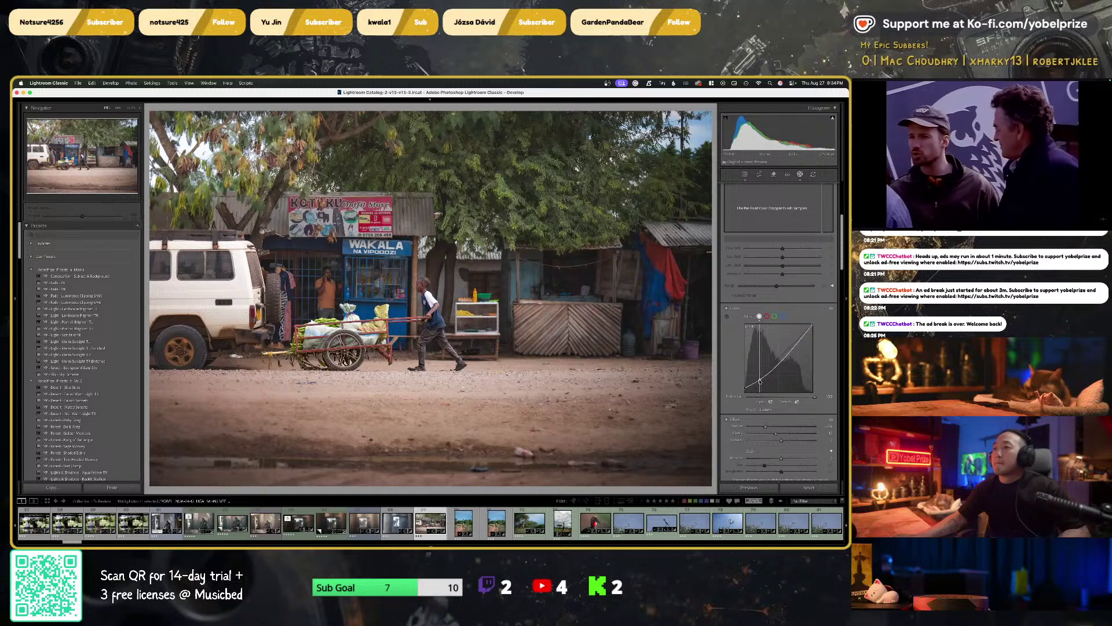
key("shift+w")
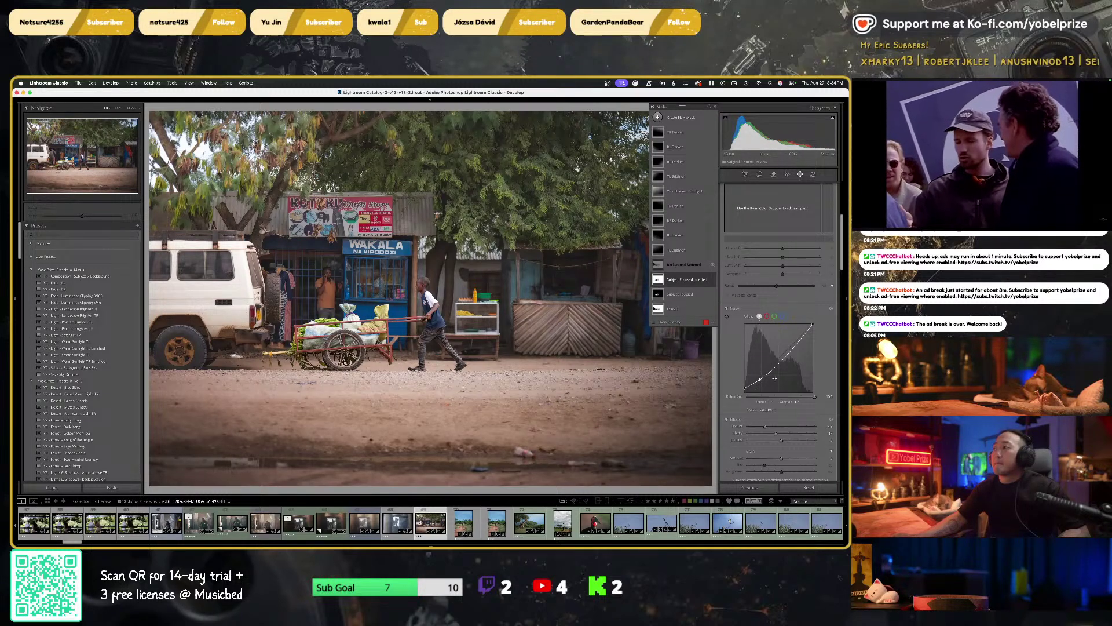
Drop the inverted mask's highlights to the minimum, lower its shadows slightly, raise its contrast slightly and close the masking tool
scroll(776, 380, "up", 5)
left_click_drag(781, 251, 651, 256)
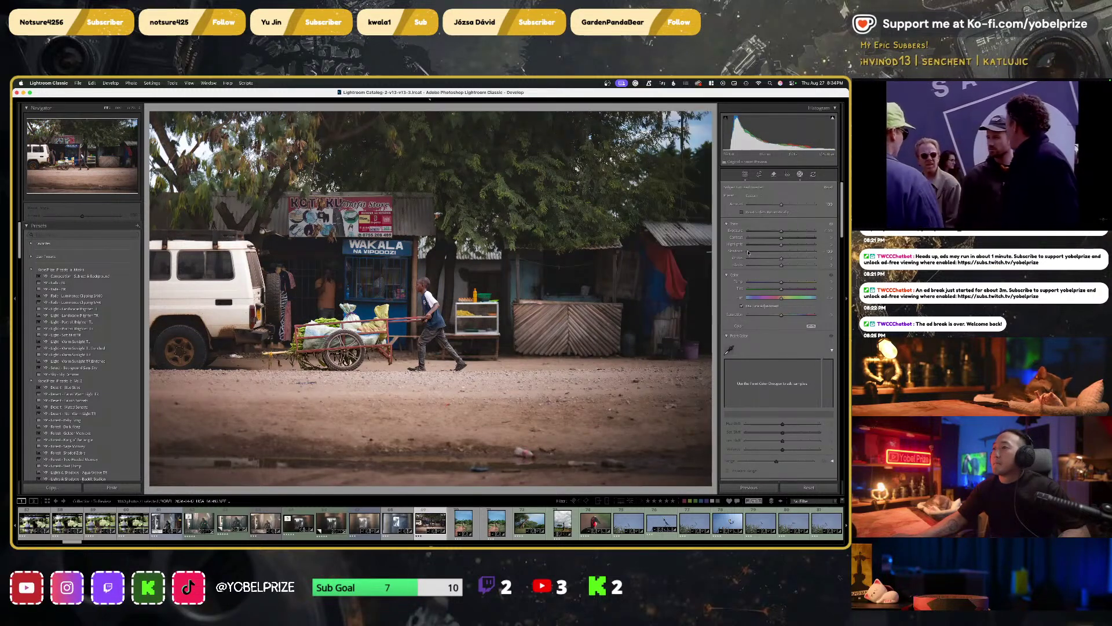
left_click_drag(746, 252, 693, 247)
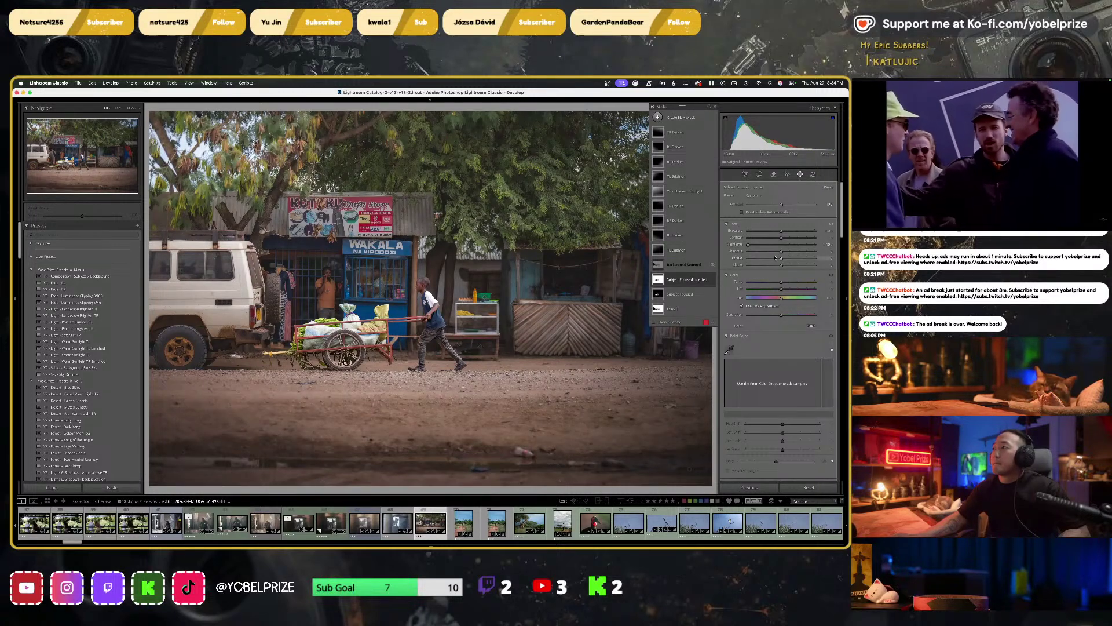
left_click_drag(781, 253, 707, 253)
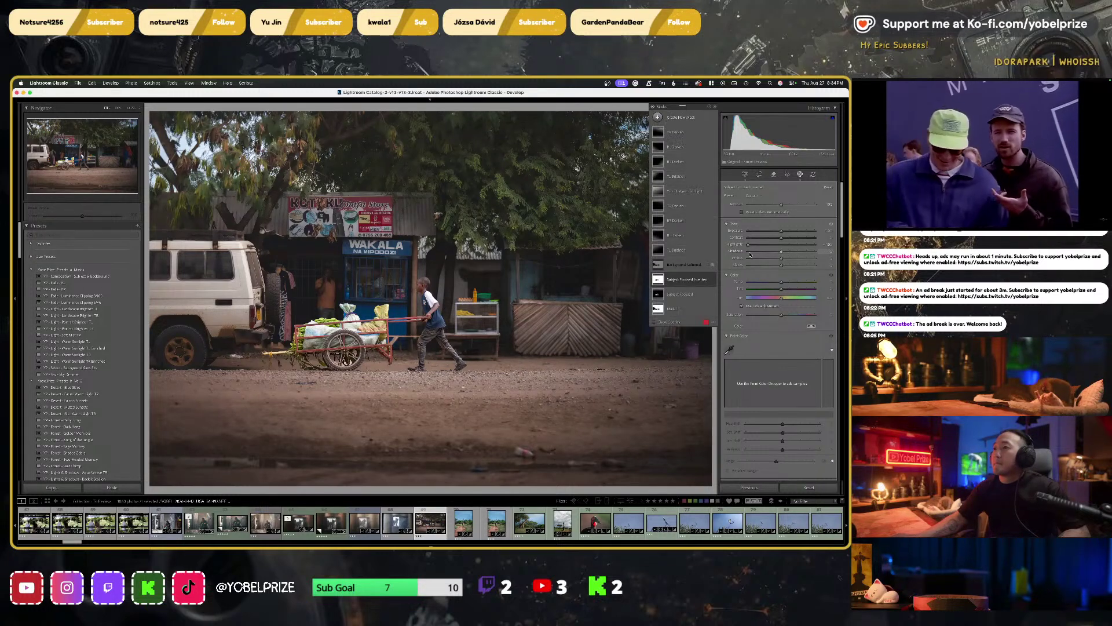
left_click_drag(748, 253, 825, 240)
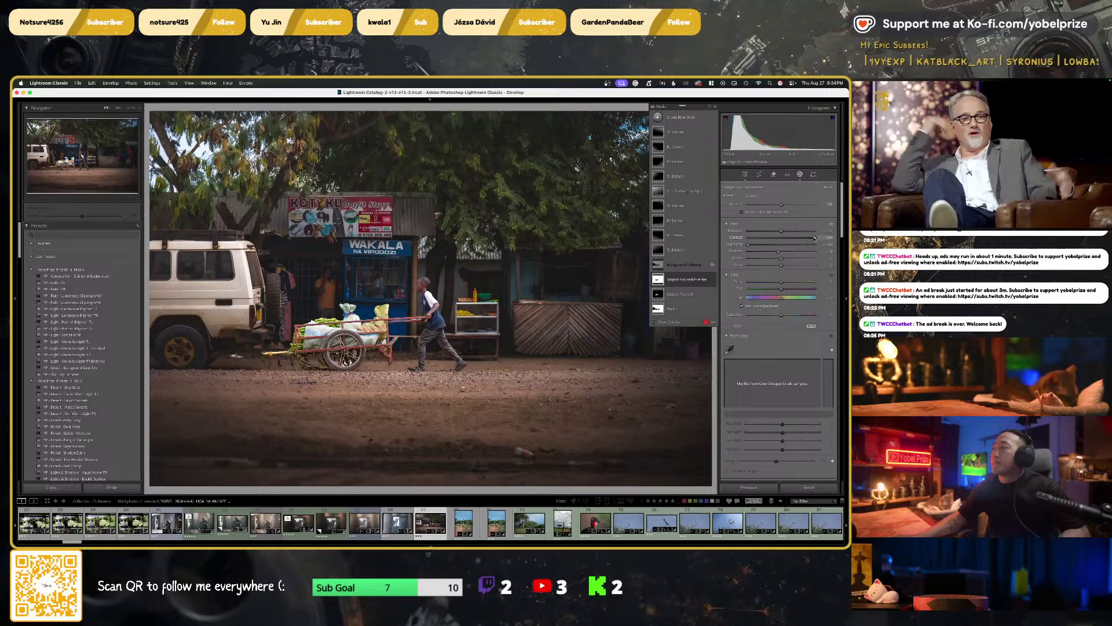
left_click_drag(814, 238, 781, 238)
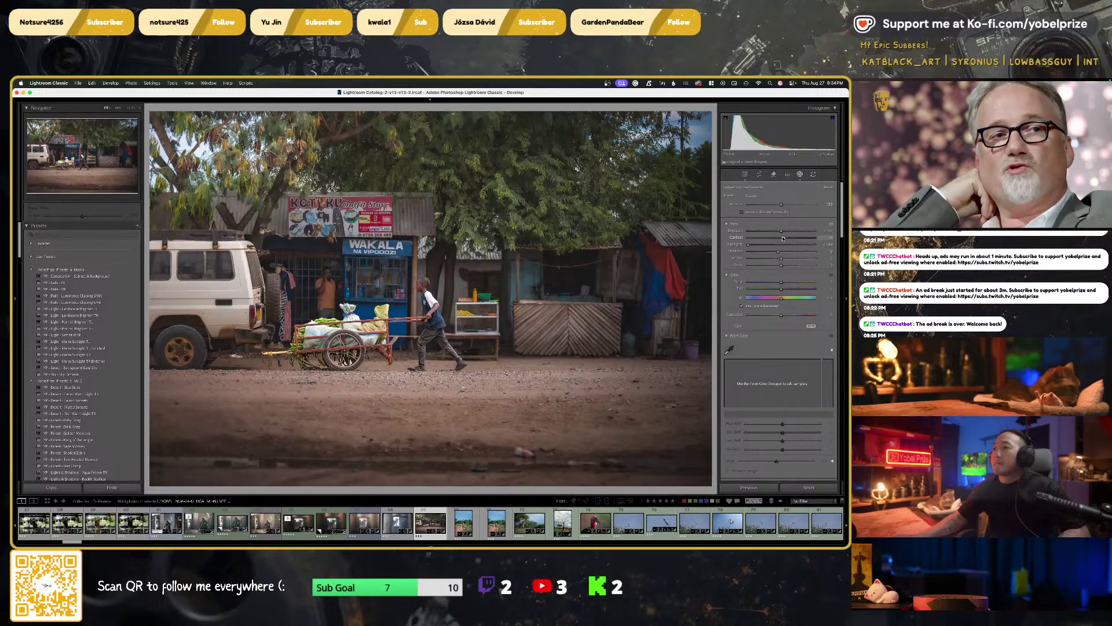
left_click(795, 174)
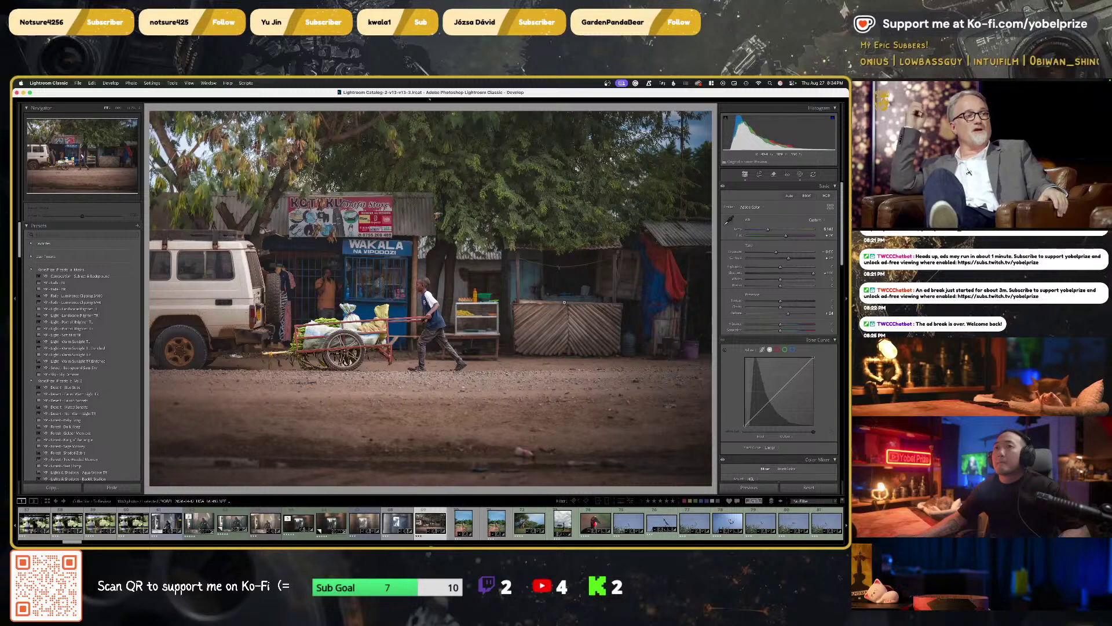
Try setting the whole photo's vibrance to -100 and undo the change
left_click(483, 309)
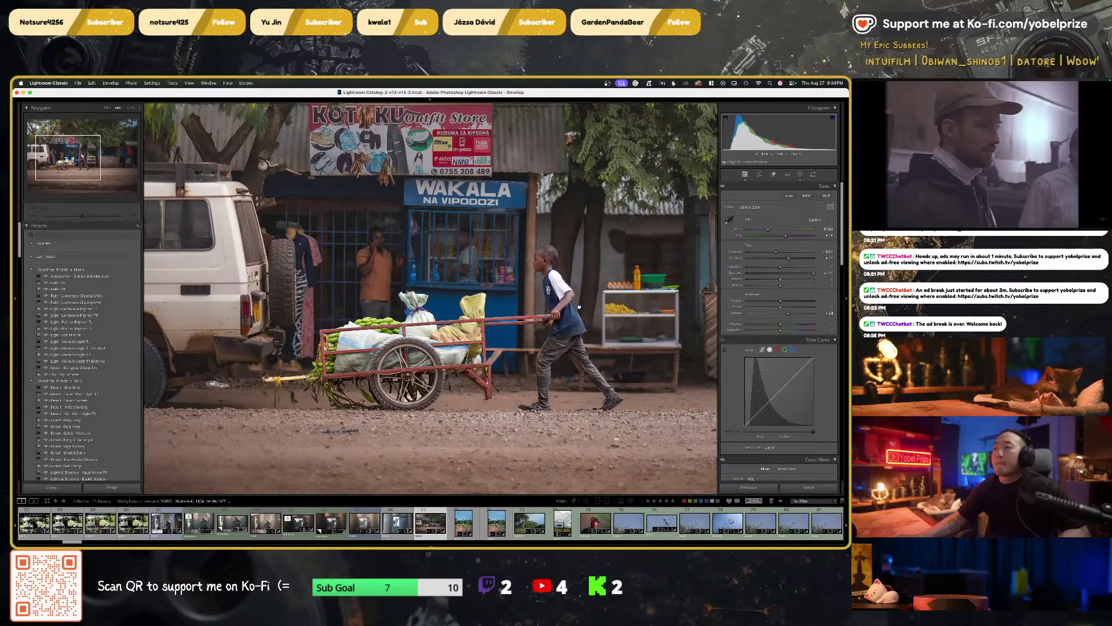
left_click(579, 307)
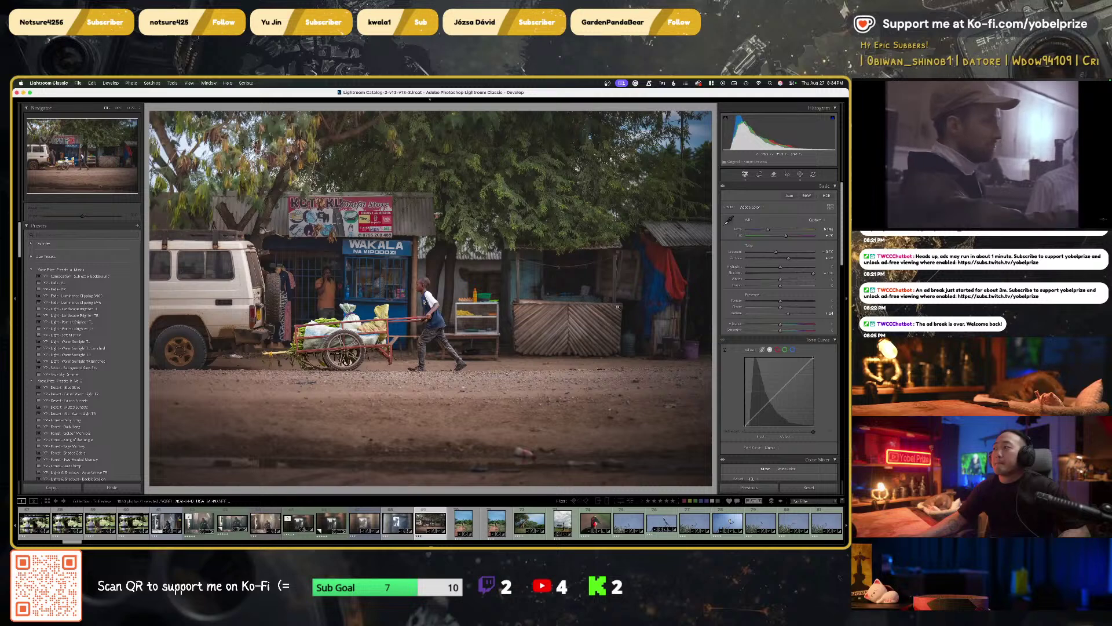
left_click_drag(776, 326, 626, 325)
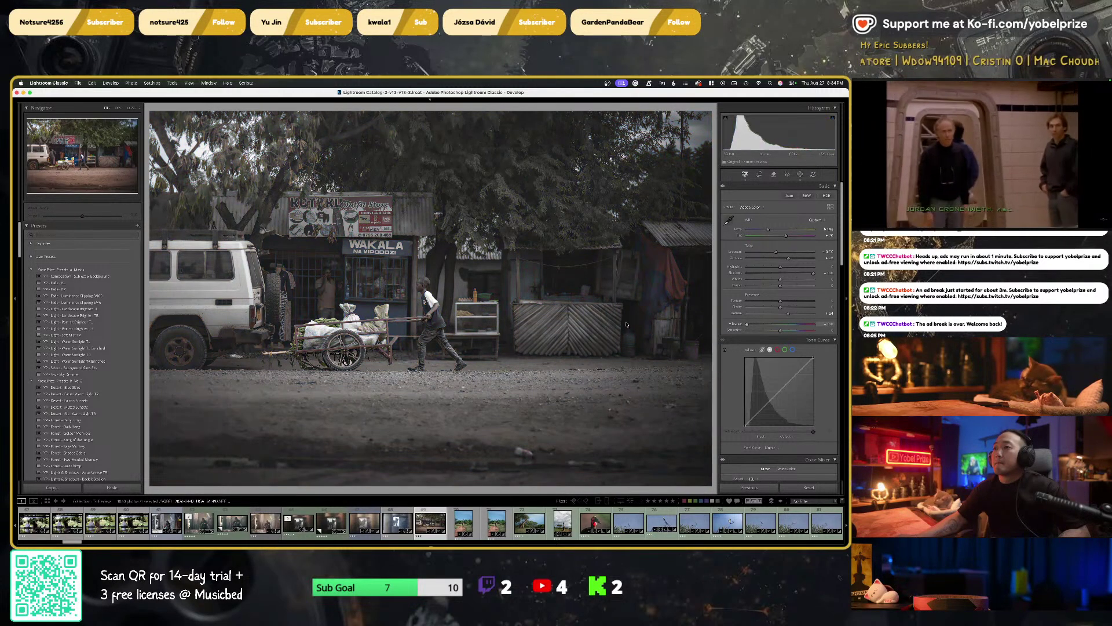
key("super+z")
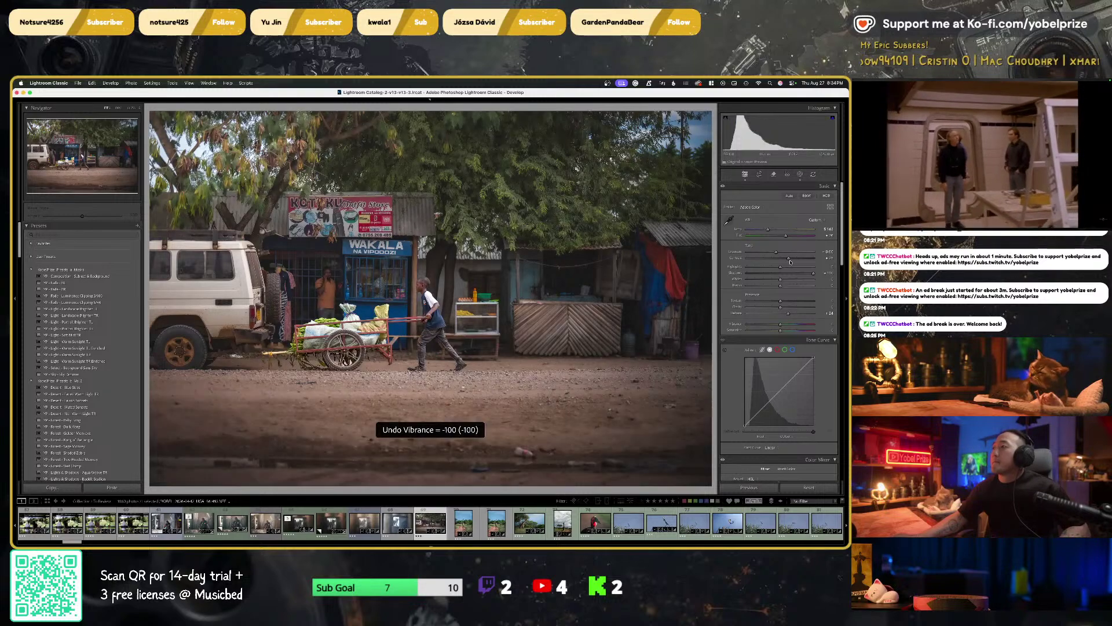
Reopen the Subject Focused Inverted mask and moderately reduce its saturation to mute the background around the cart and boy
left_click(800, 174)
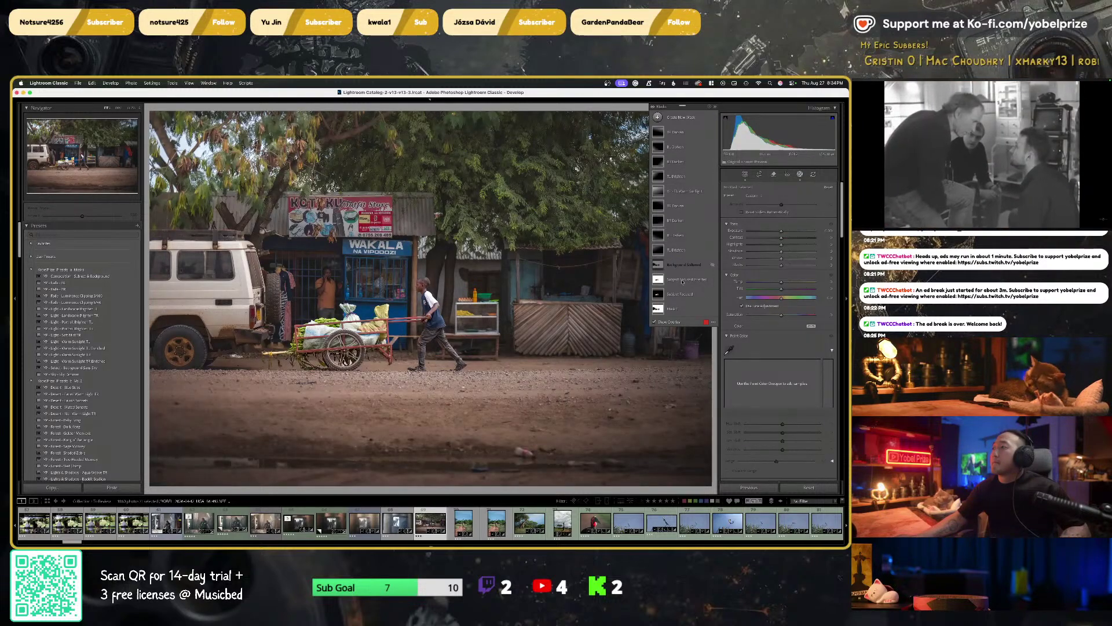
left_click(655, 282)
left_click(658, 281)
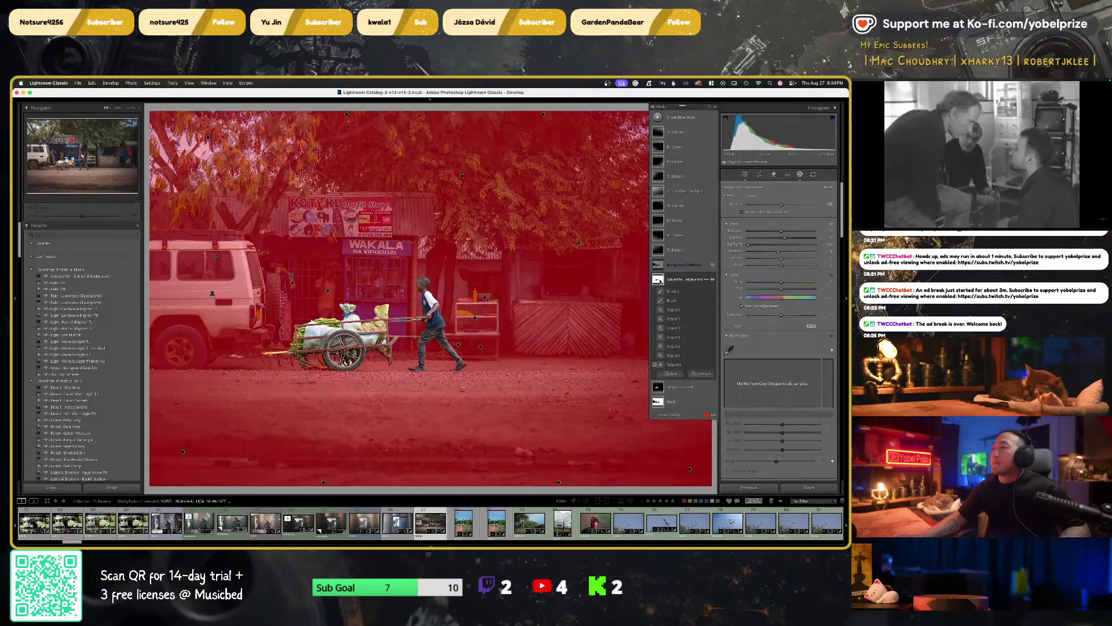
left_click(675, 281)
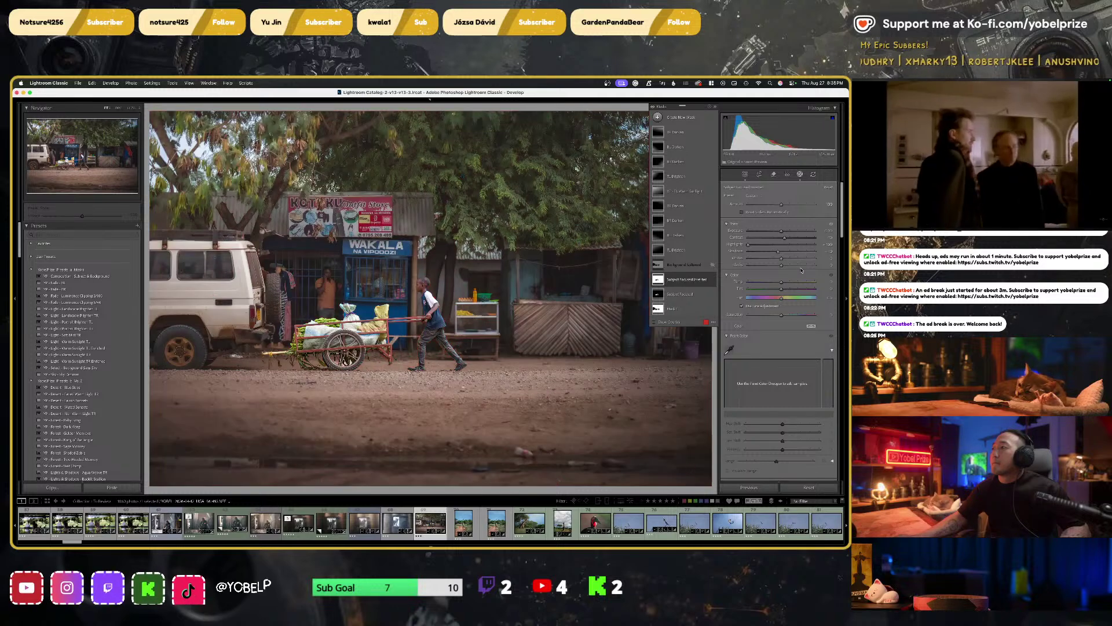
left_click_drag(782, 315, 711, 311)
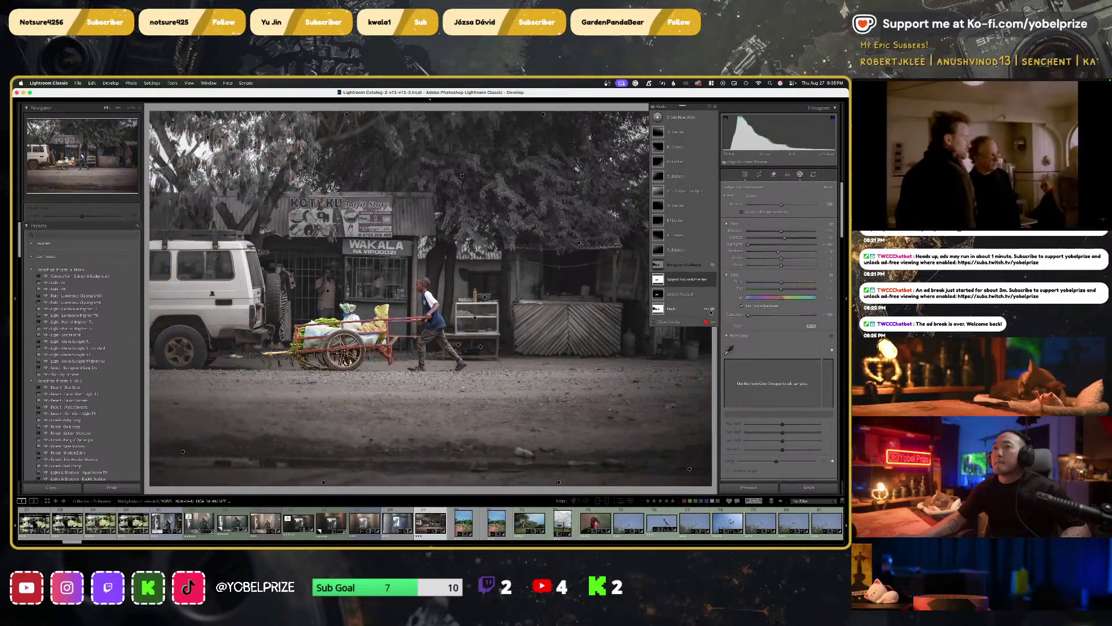
key("super+z")
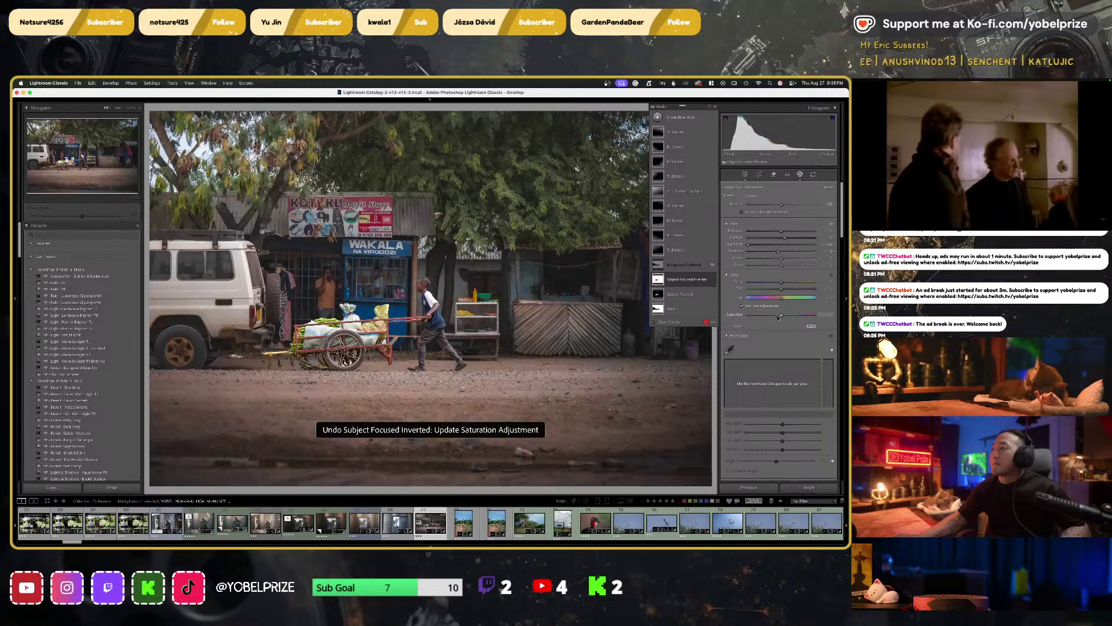
left_click_drag(781, 315, 768, 316)
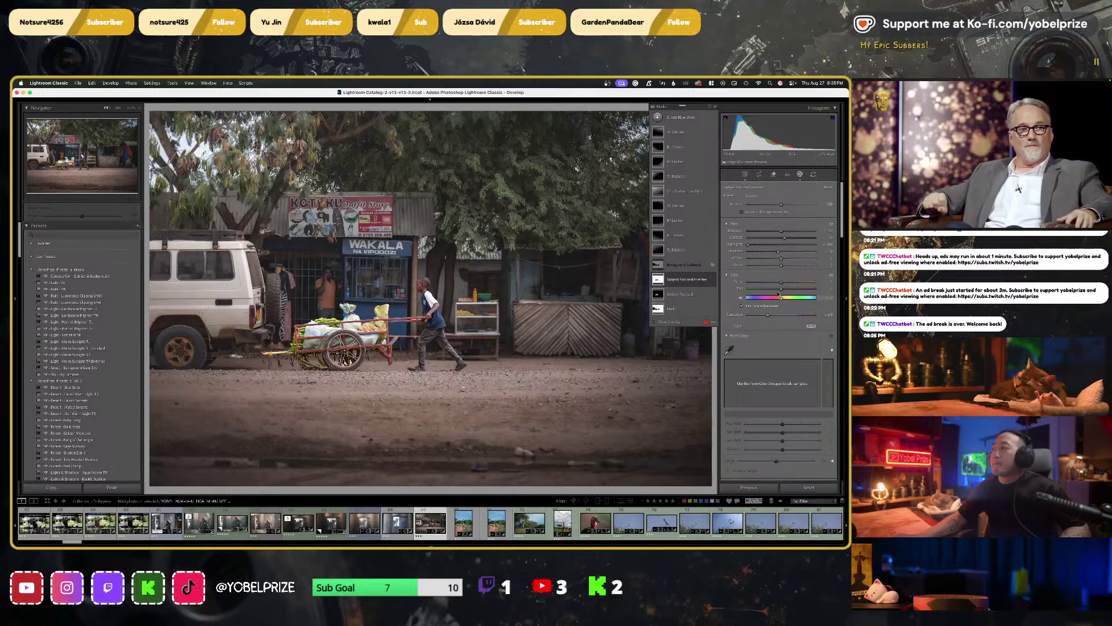
Try warming the inverted mask's color temperature and undo the change
left_click_drag(782, 282, 793, 282)
key("shift+w")
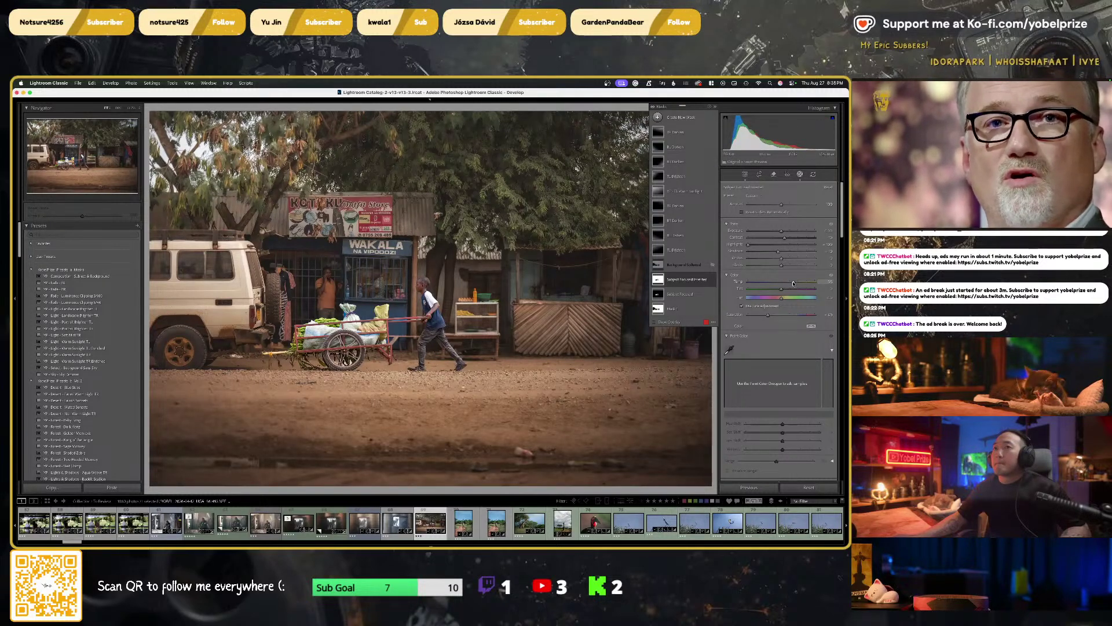
key("super+z")
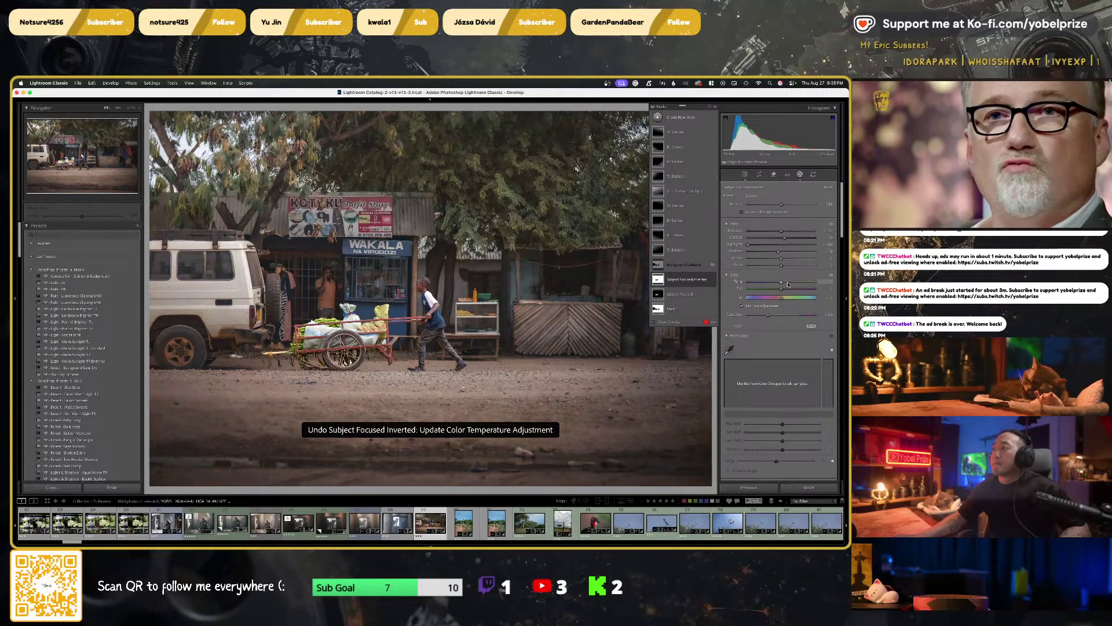
Close the masking tool to check the cart and boy up close, then reopen the Subject Focused Inverted mask and add a brush to it
left_click(798, 174)
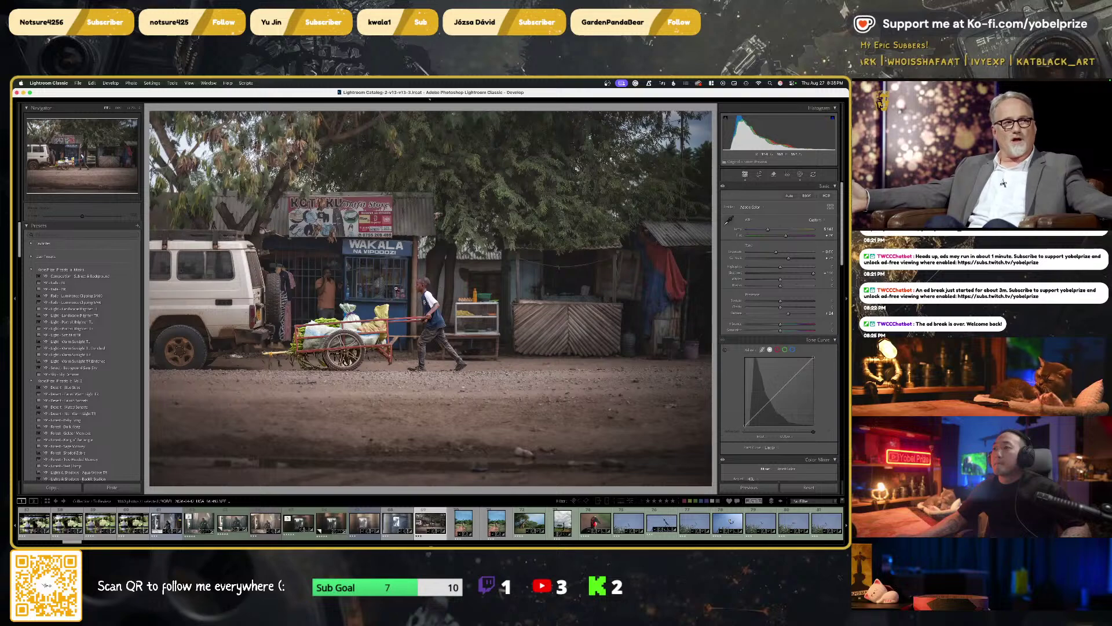
left_click(408, 320)
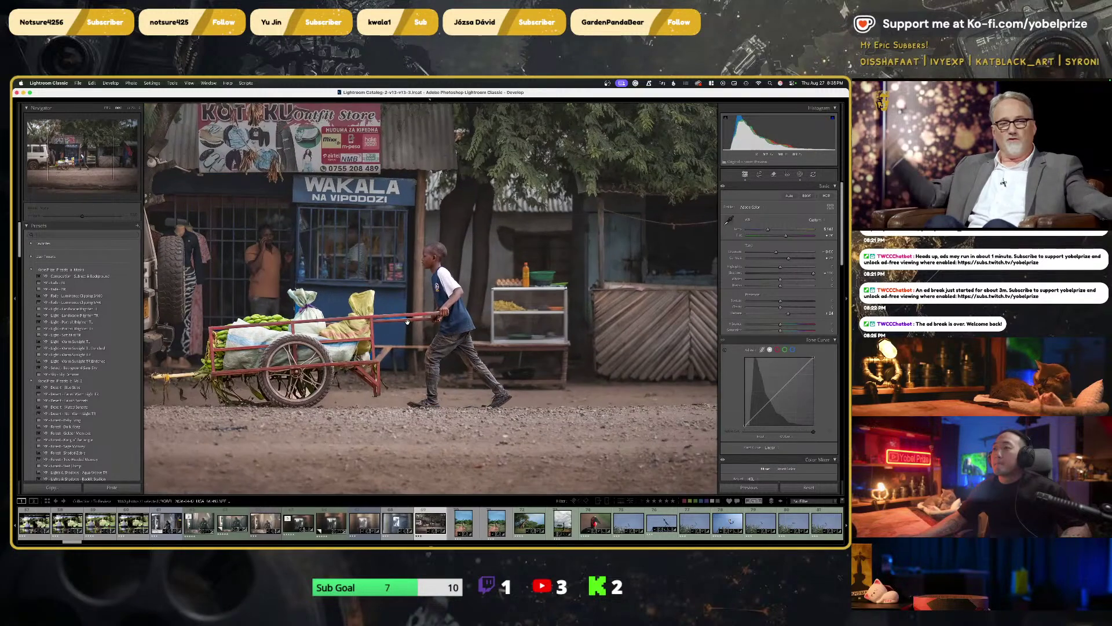
left_click(800, 174)
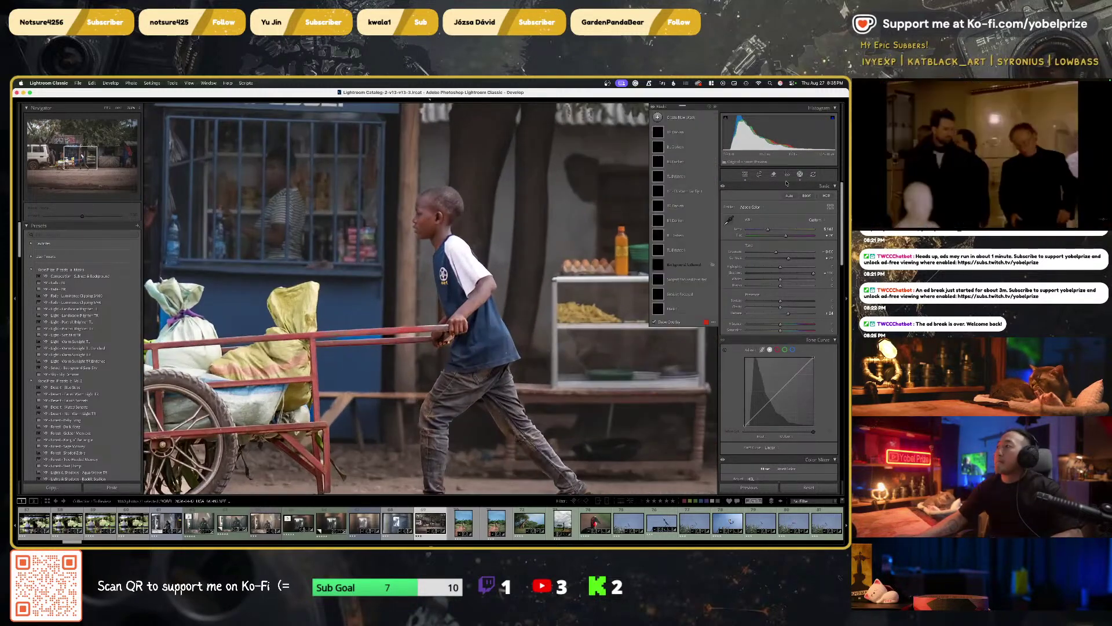
left_click(662, 281)
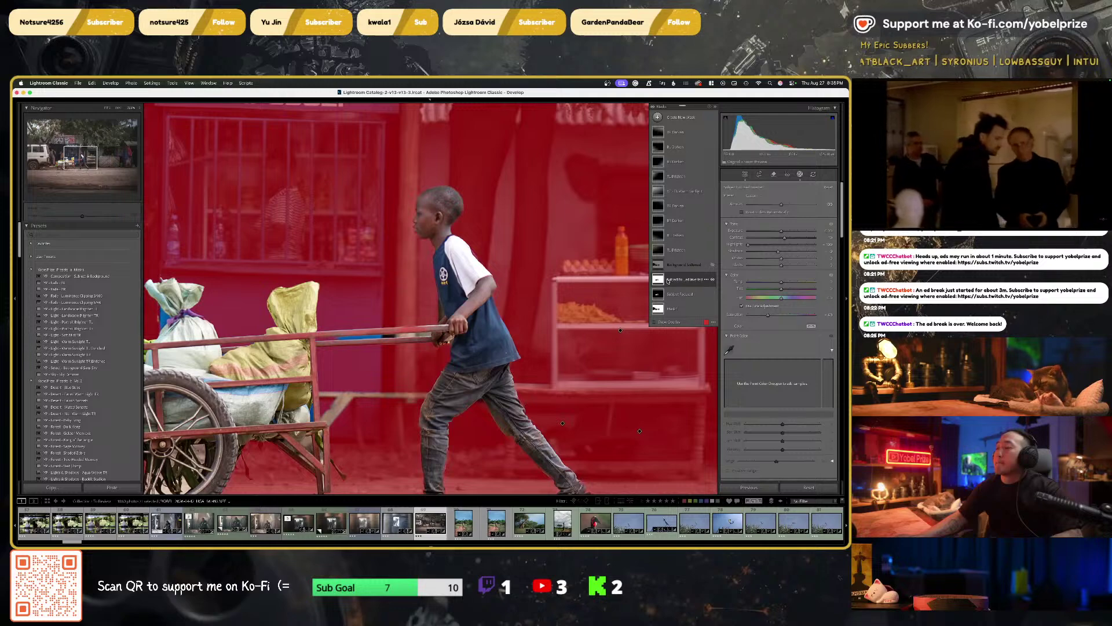
left_click(694, 282)
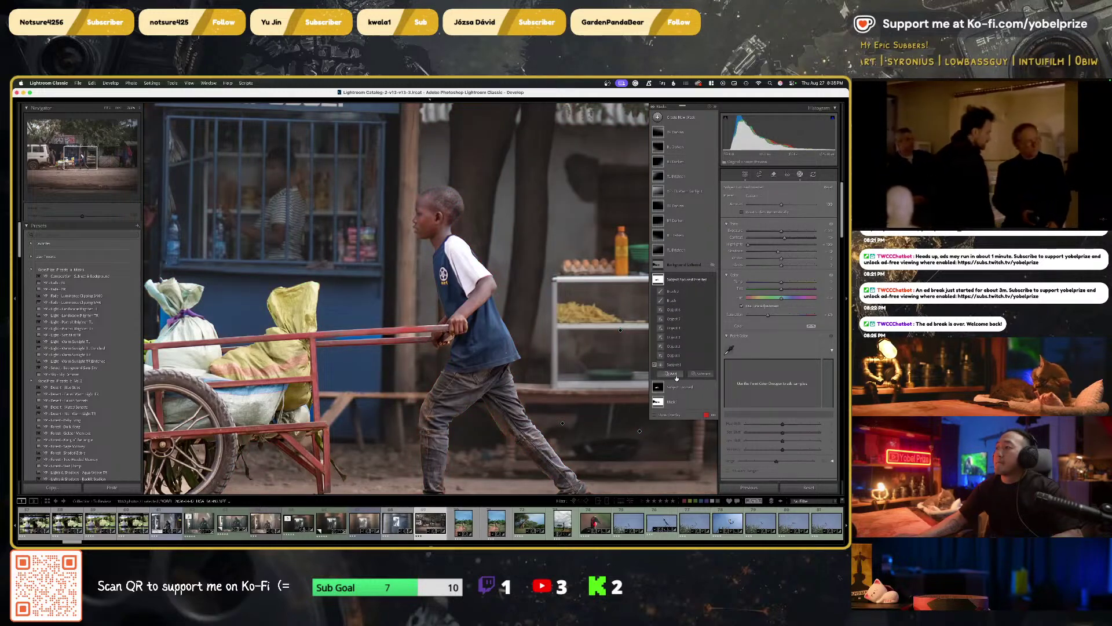
left_click(674, 374)
left_click(666, 453)
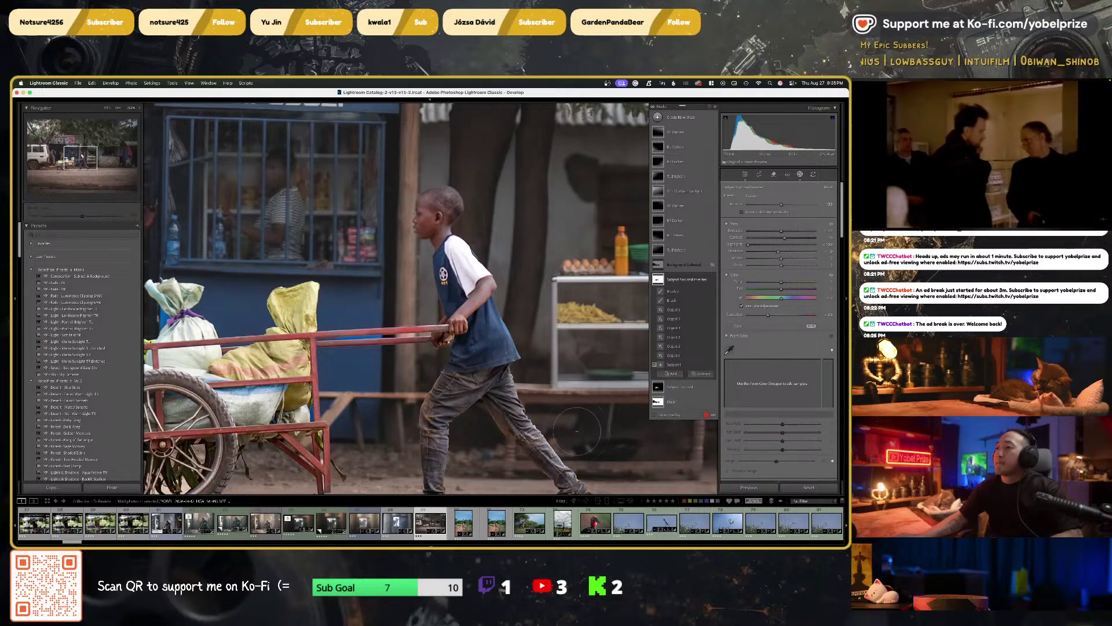
Drop the inverted mask's exposure to the minimum and brush in the missed background between the cart's handle bars with a small brush
scroll(362, 352, "up", 5)
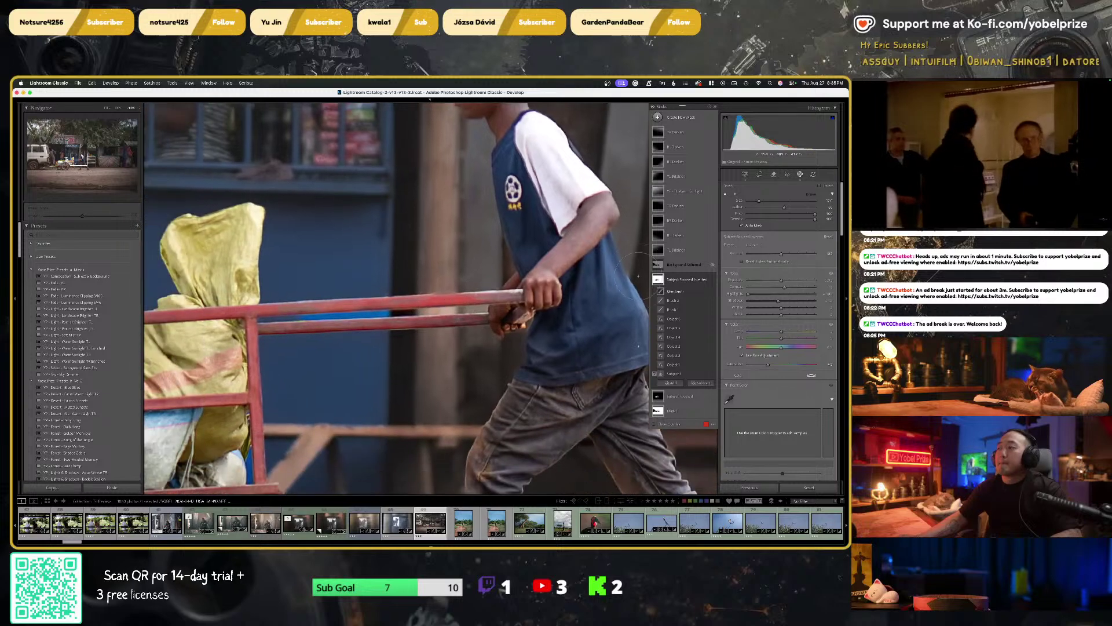
left_click_drag(779, 279, 332, 326)
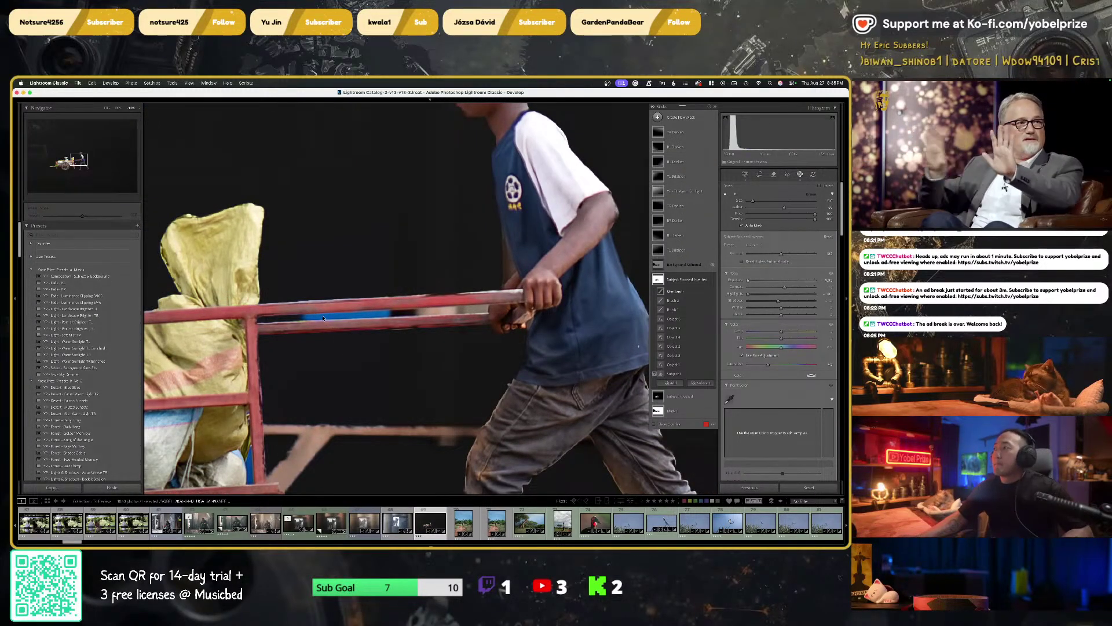
scroll(324, 318, "down", 5)
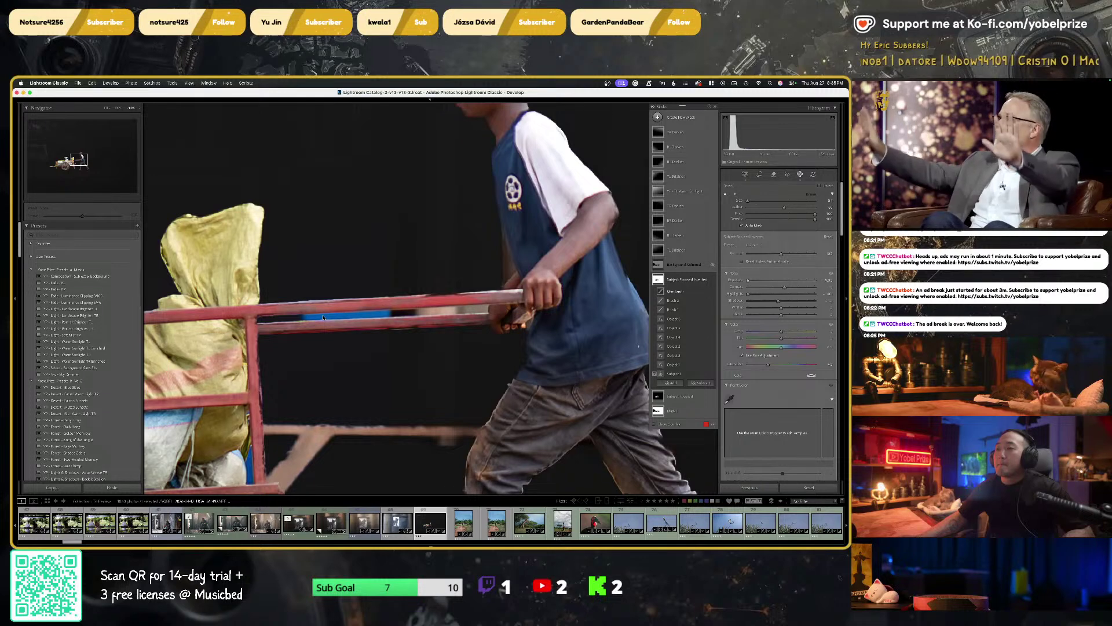
left_click(444, 313)
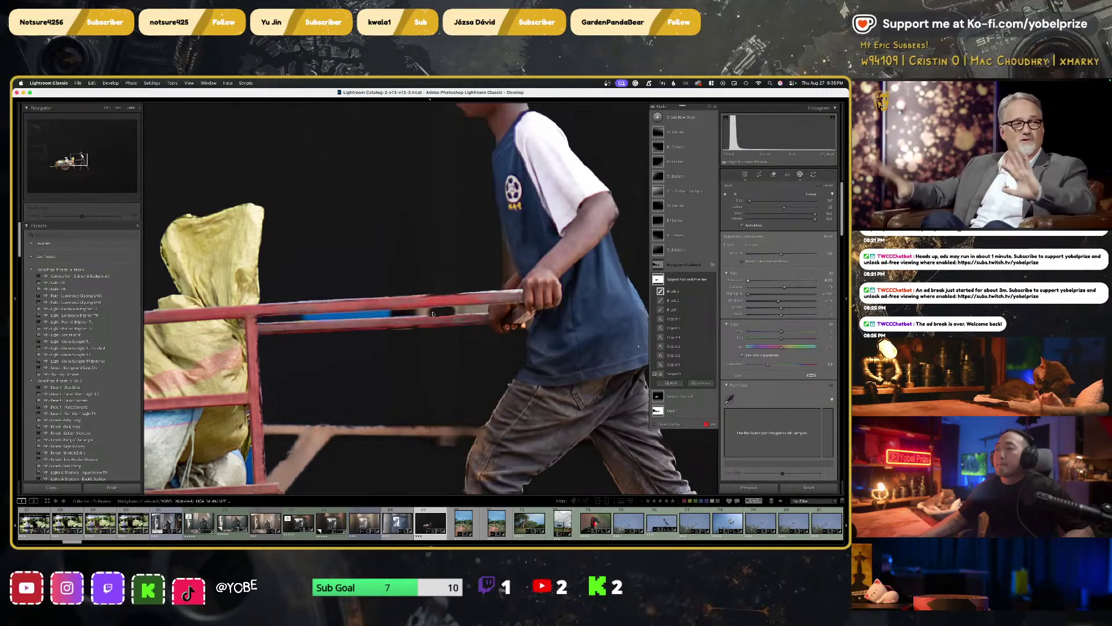
left_click_drag(432, 313, 294, 317)
left_click_drag(444, 312, 474, 309)
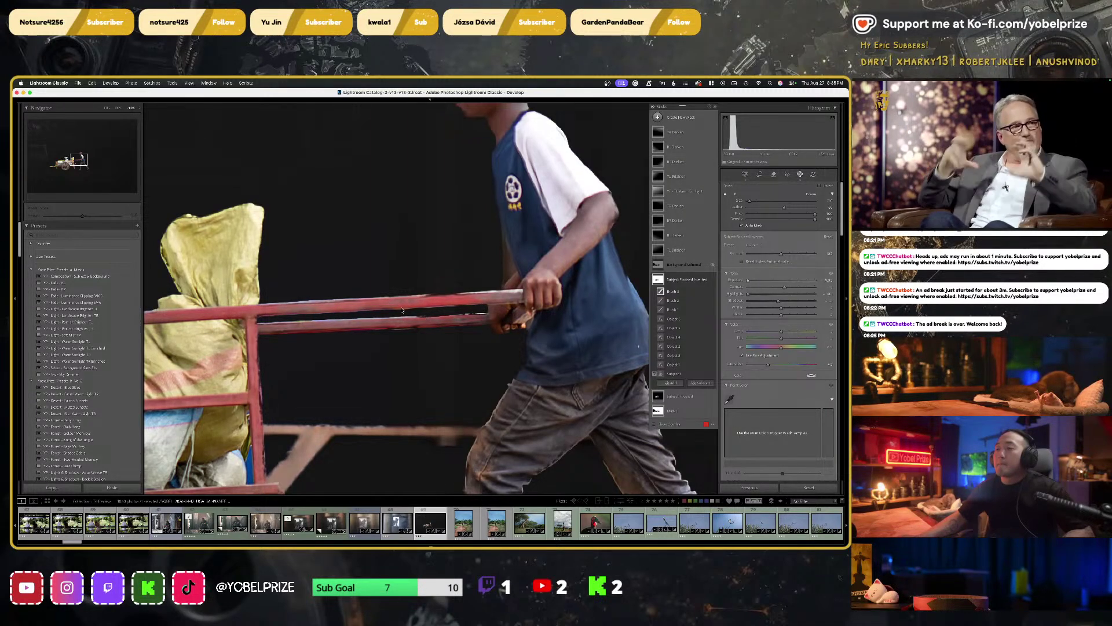
Examine the darkened mask's edges around the boy's body, legs and shoes and along the cart handles for missed background
left_click_drag(404, 353, 571, 236)
left_click_drag(476, 276, 278, 165)
left_click_drag(407, 261, 241, 279)
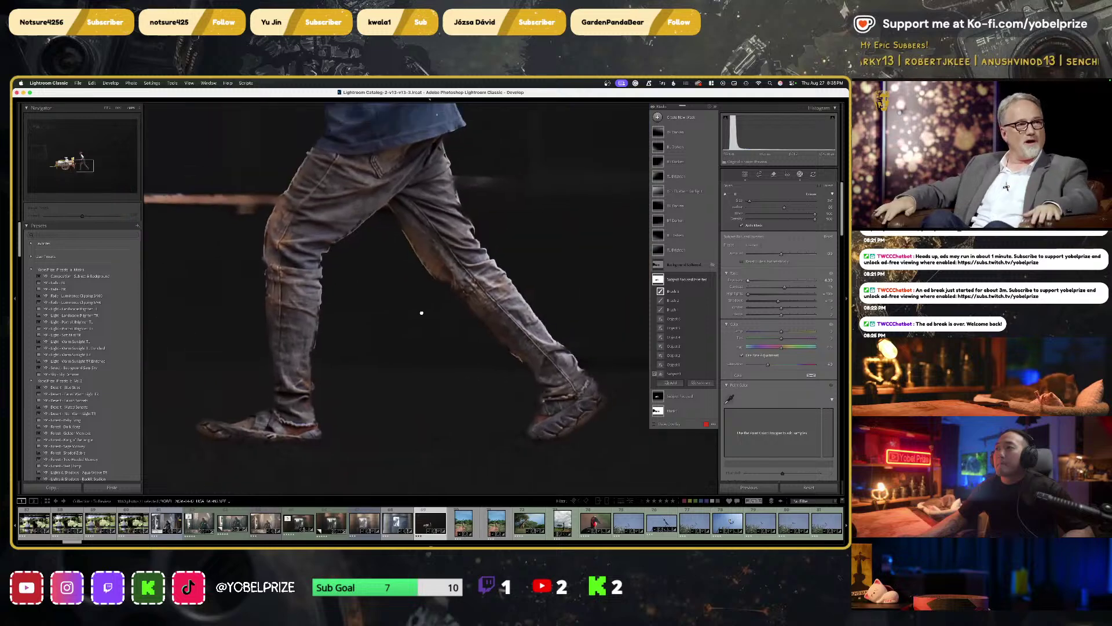
mouse_move(422, 313)
left_mouse_down()
mouse_move(347, 439)
mouse_move(305, 464)
left_mouse_up()
scroll(377, 335, "up", 5)
mouse_move(376, 333)
left_mouse_down()
mouse_move(367, 336)
mouse_move(423, 336)
mouse_move(364, 327)
mouse_move(353, 336)
mouse_move(378, 359)
left_mouse_up()
left_click_drag(387, 235, 524, 363)
mouse_move(250, 204)
left_mouse_down()
mouse_move(335, 326)
mouse_move(477, 315)
left_mouse_up()
left_click_drag(350, 340, 498, 329)
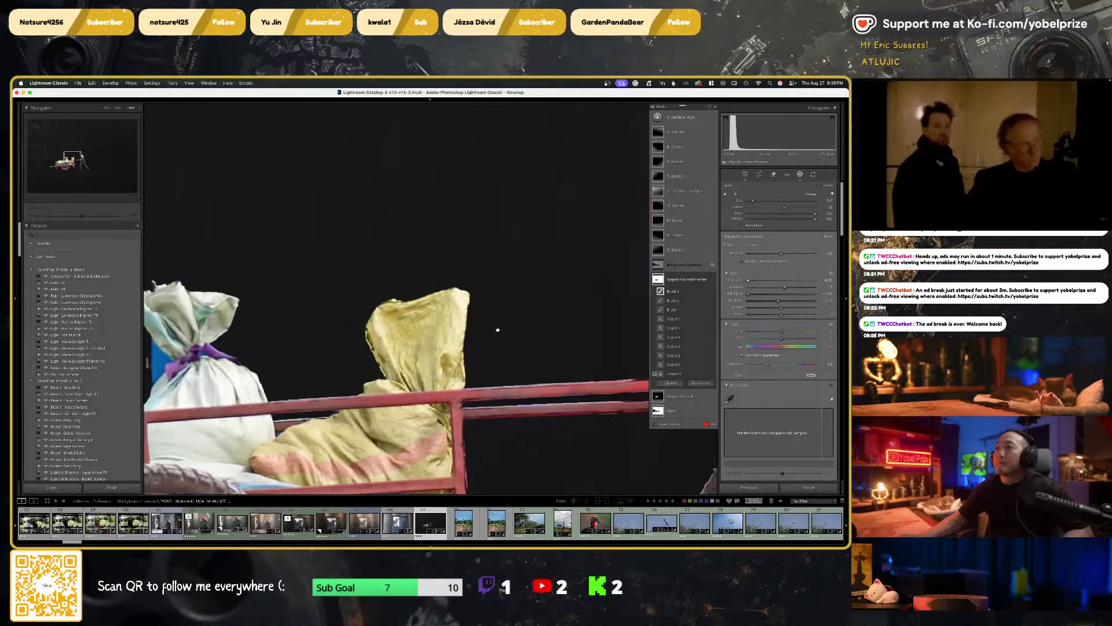
Brush the leftover background beside the tied sacks into the inverted mask, working along the cart's load toward the bananas
left_click_drag(261, 371, 441, 325)
left_click_drag(301, 376, 388, 347)
mouse_move(408, 279)
left_mouse_down()
mouse_move(362, 279)
mouse_move(373, 288)
mouse_move(383, 277)
mouse_move(372, 263)
left_mouse_up()
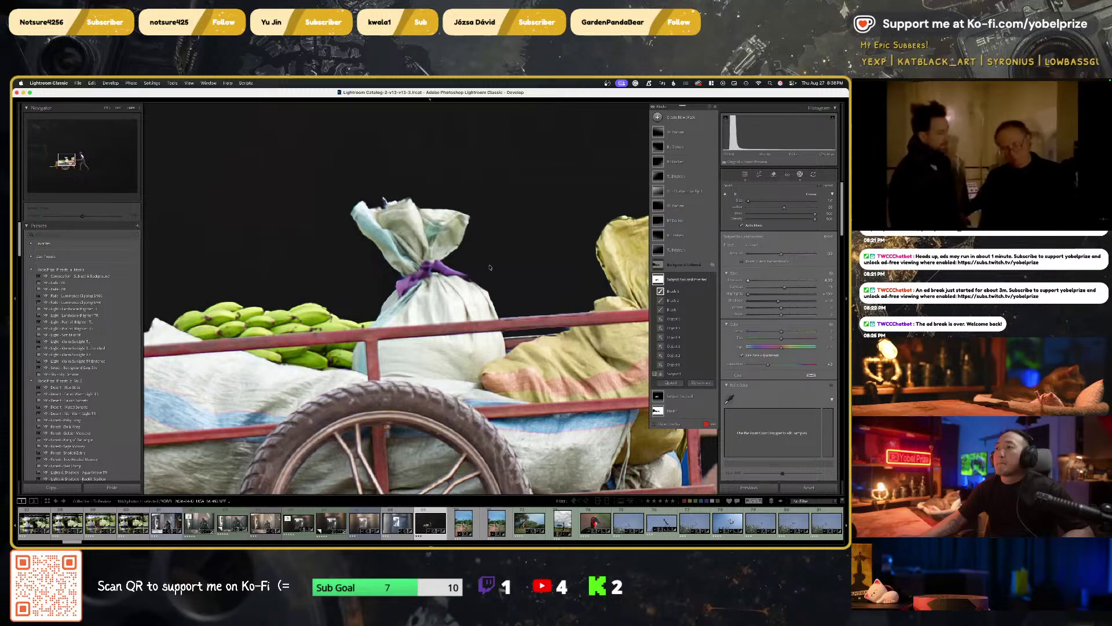
left_click_drag(327, 311, 475, 264)
left_click_drag(319, 365, 471, 279)
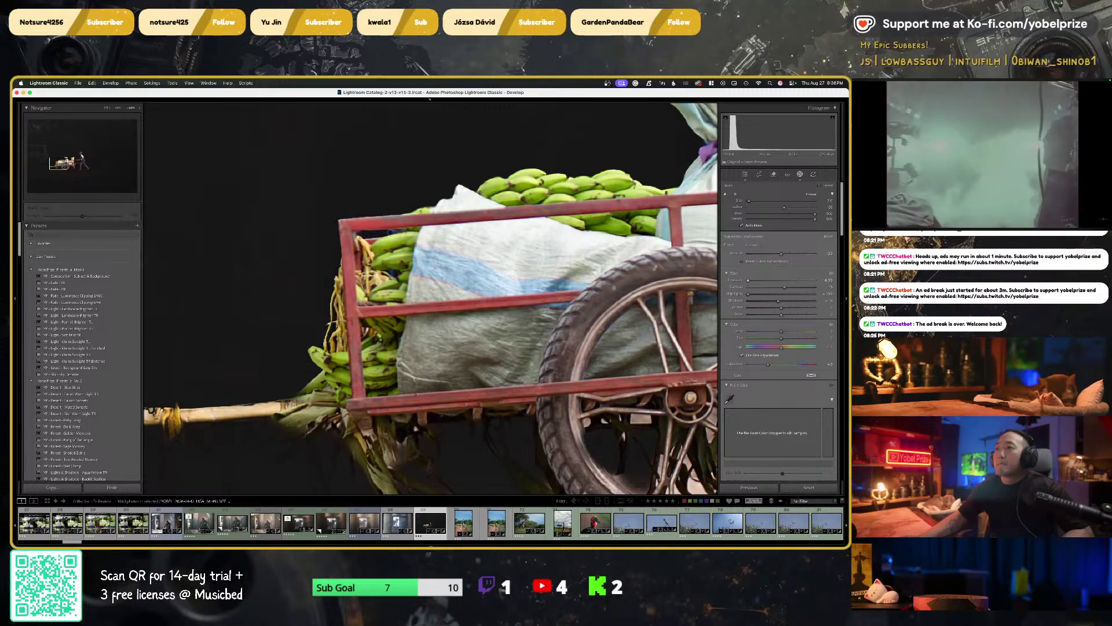
Refine the inverted mask with the brush around the cart's wooden pole and the leaves hanging beneath the frame
scroll(474, 395, "down", 5)
scroll(475, 395, "left", 4)
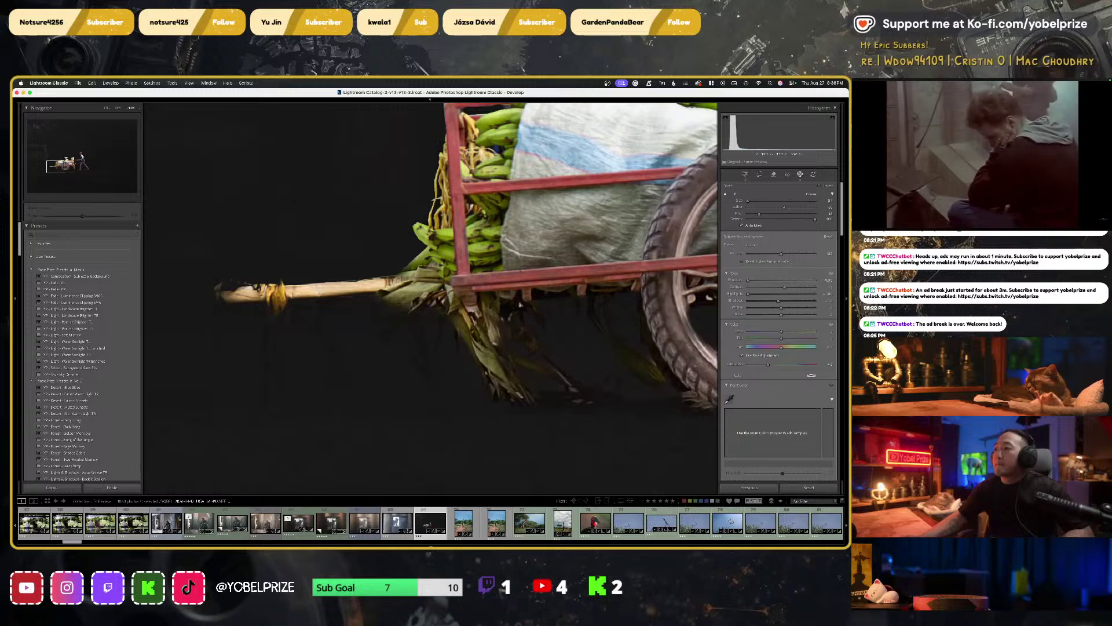
left_click_drag(441, 364, 477, 299)
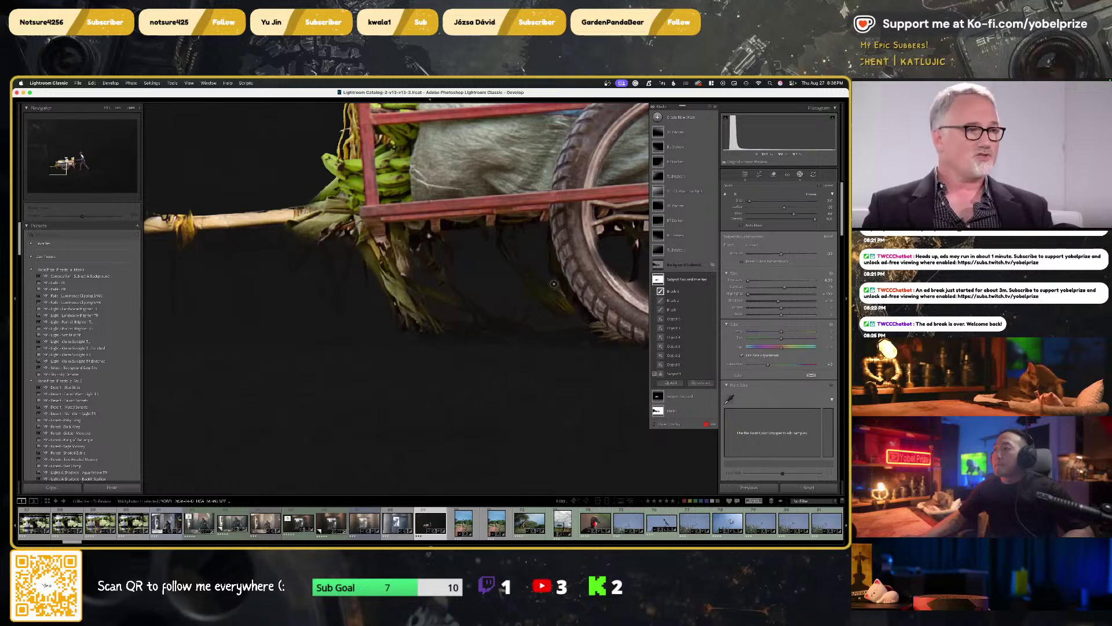
Brush the leftover bright ground between the cart wheel's spokes into the inverted mask, adjusting the brush size for the gaps
scroll(554, 283, "right", 5)
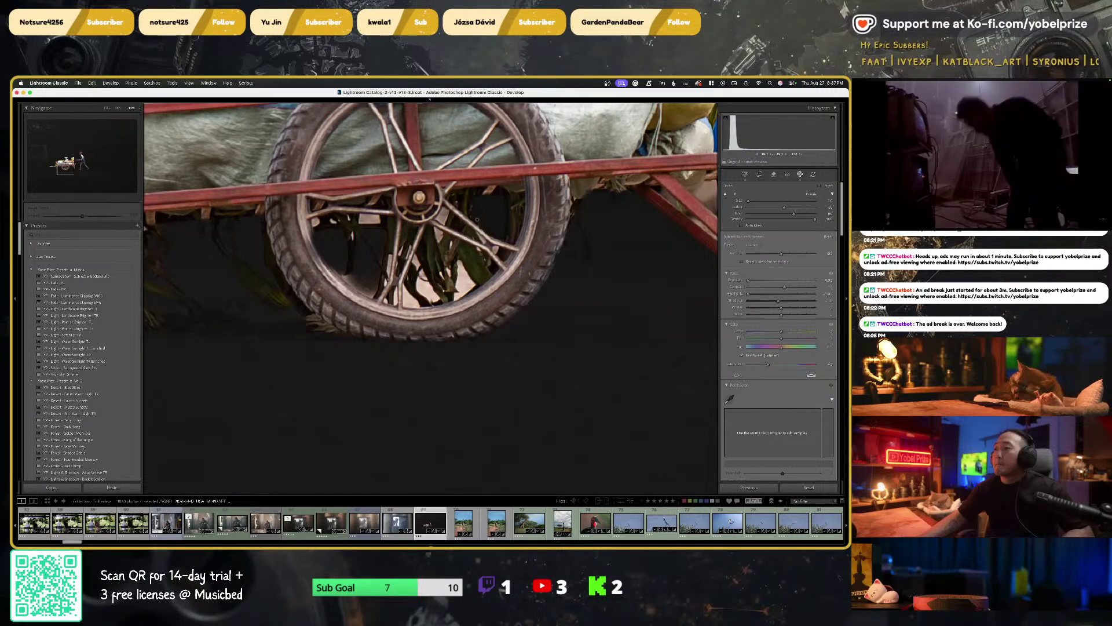
key("shift+w")
key("shift+w")
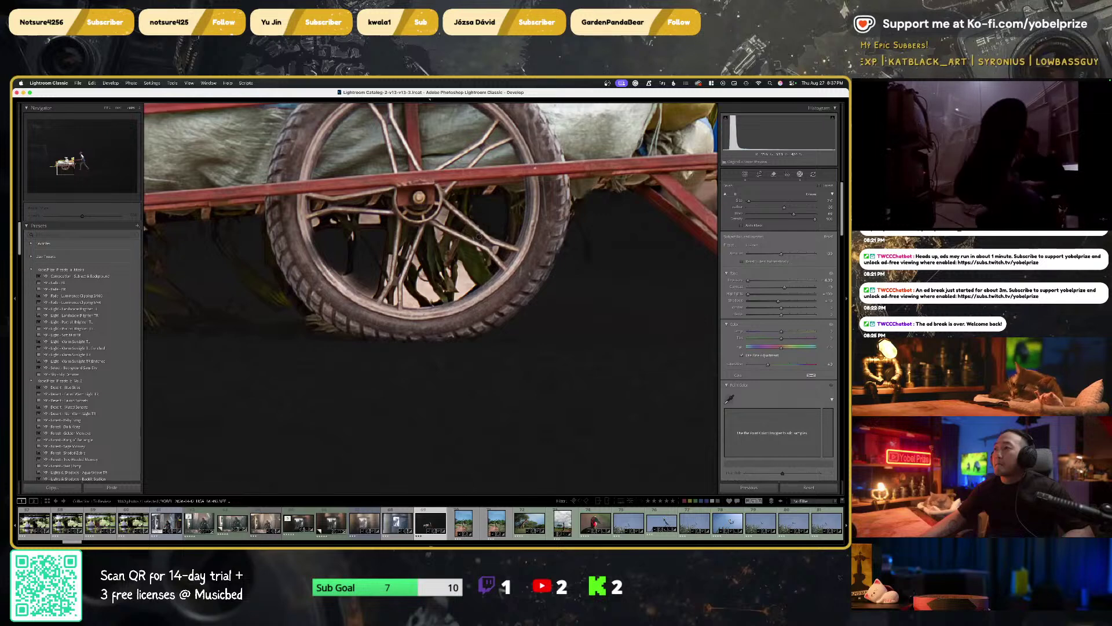
key("shift+w")
key("shift+w")
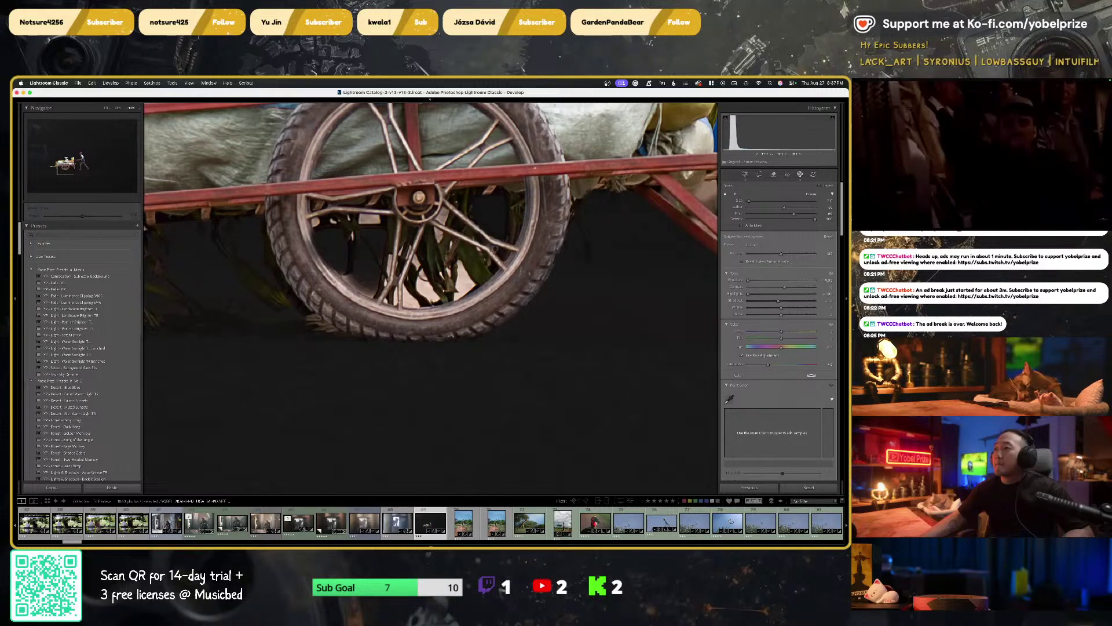
key("shift+w")
key("shift+w")
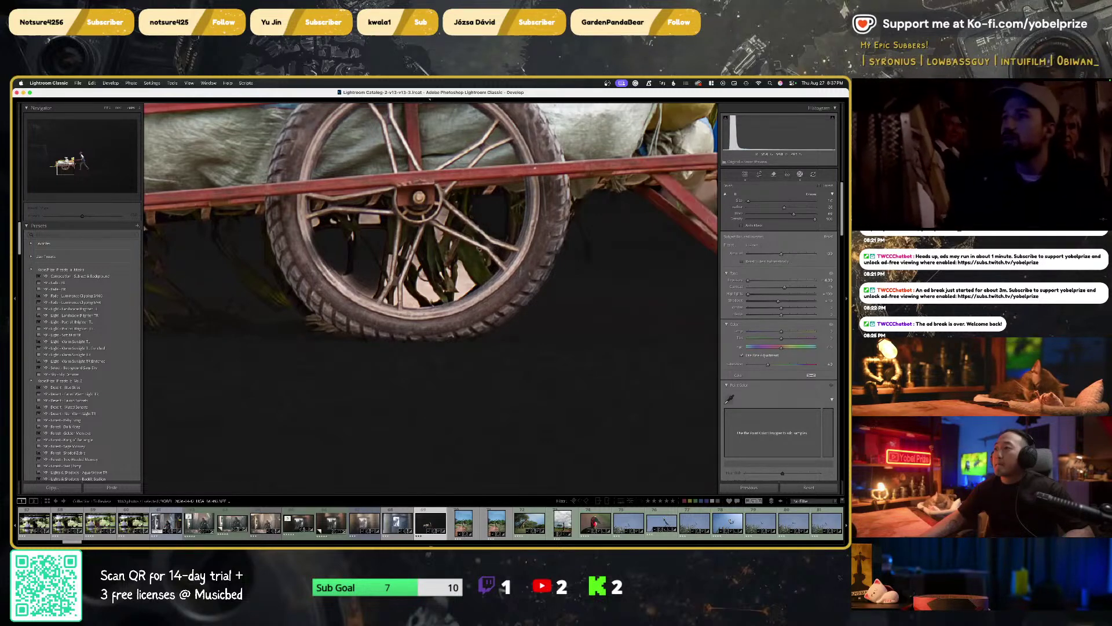
key("shift+w")
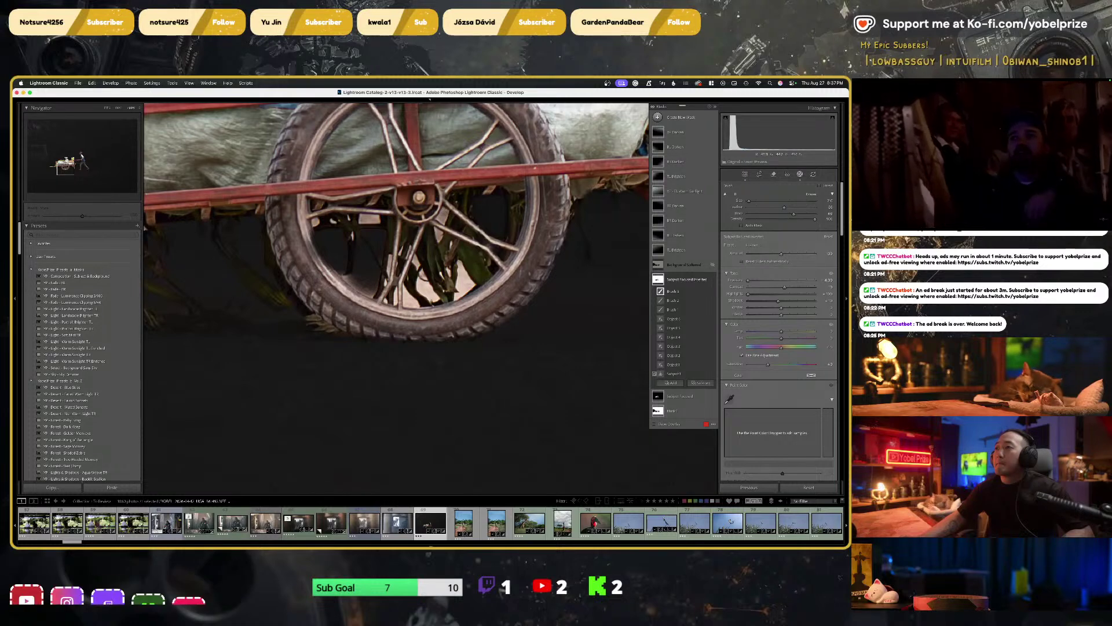
key("shift+w")
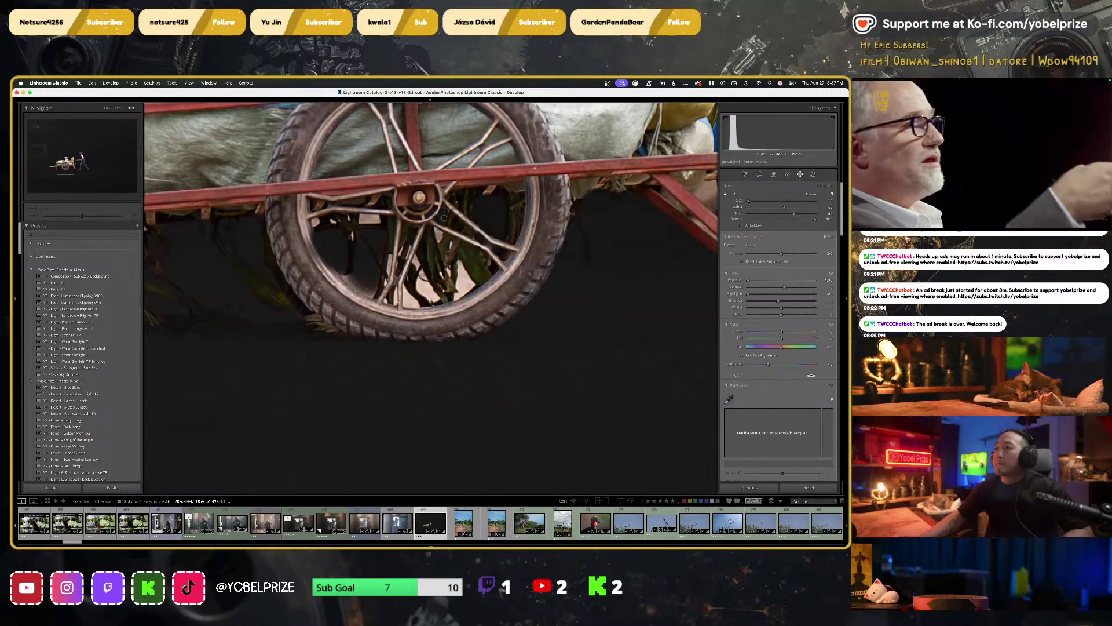
key("shift+w")
key("shift+w")
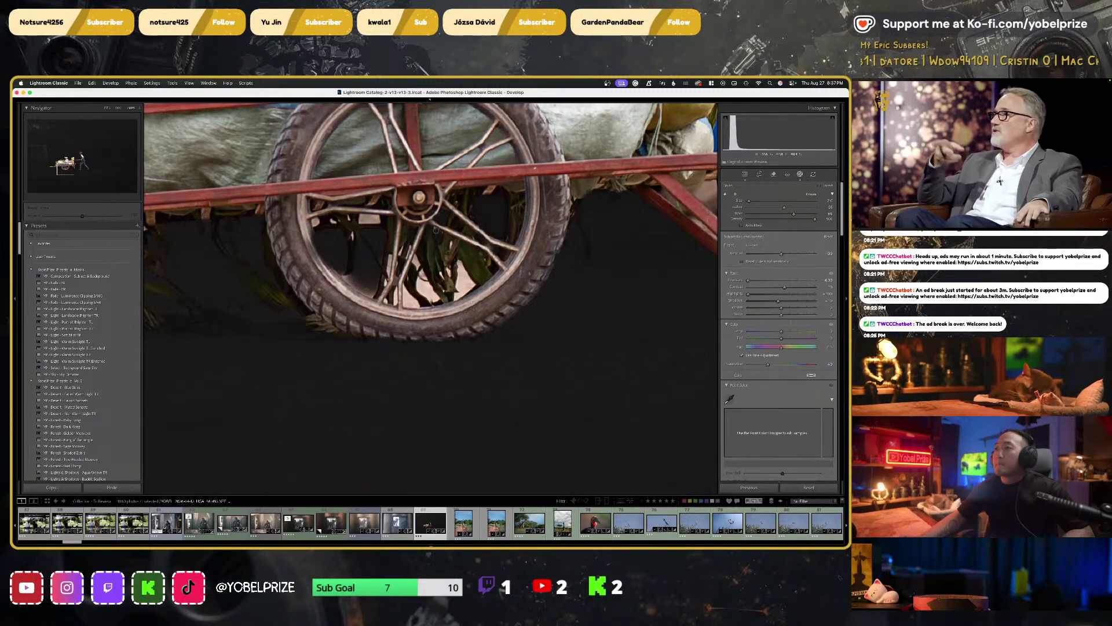
key("shift+w")
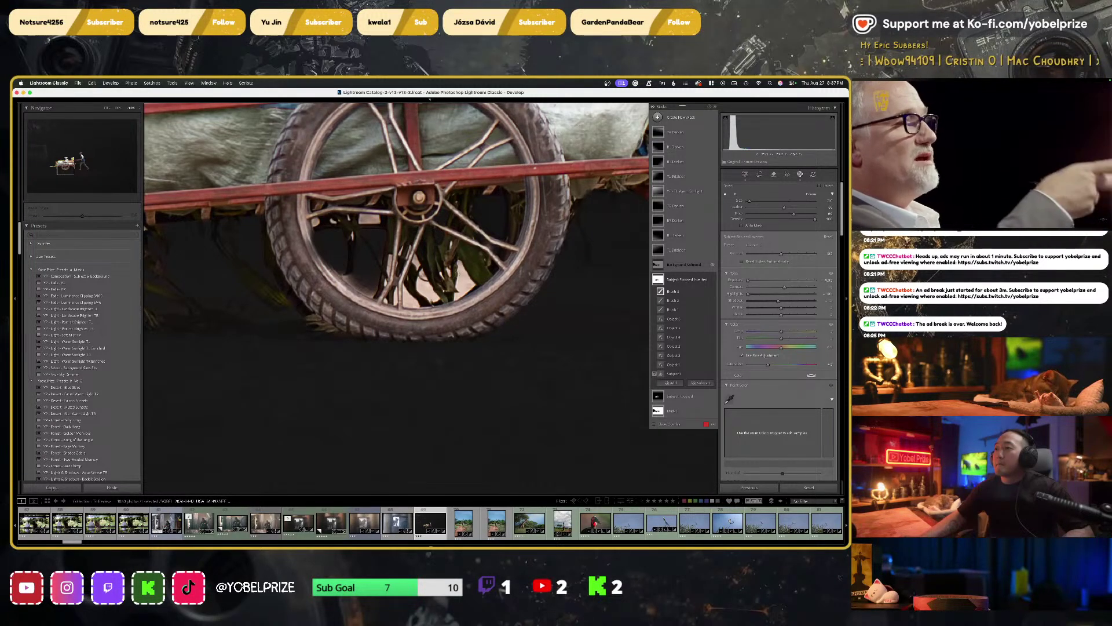
key("shift+w")
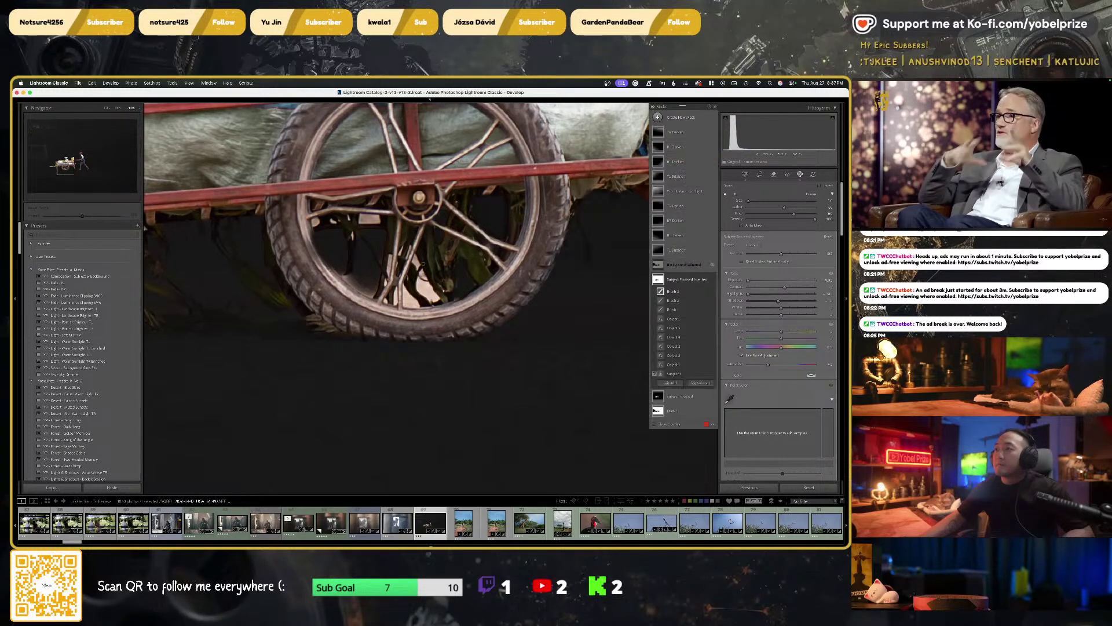
key("super+equal")
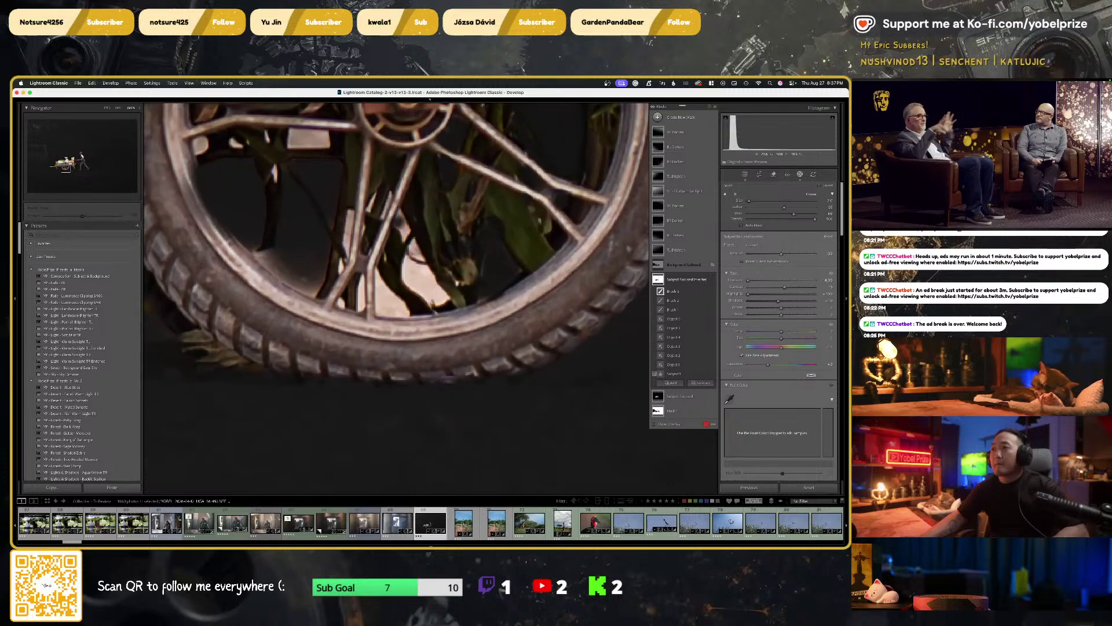
scroll(419, 237, "up", 3)
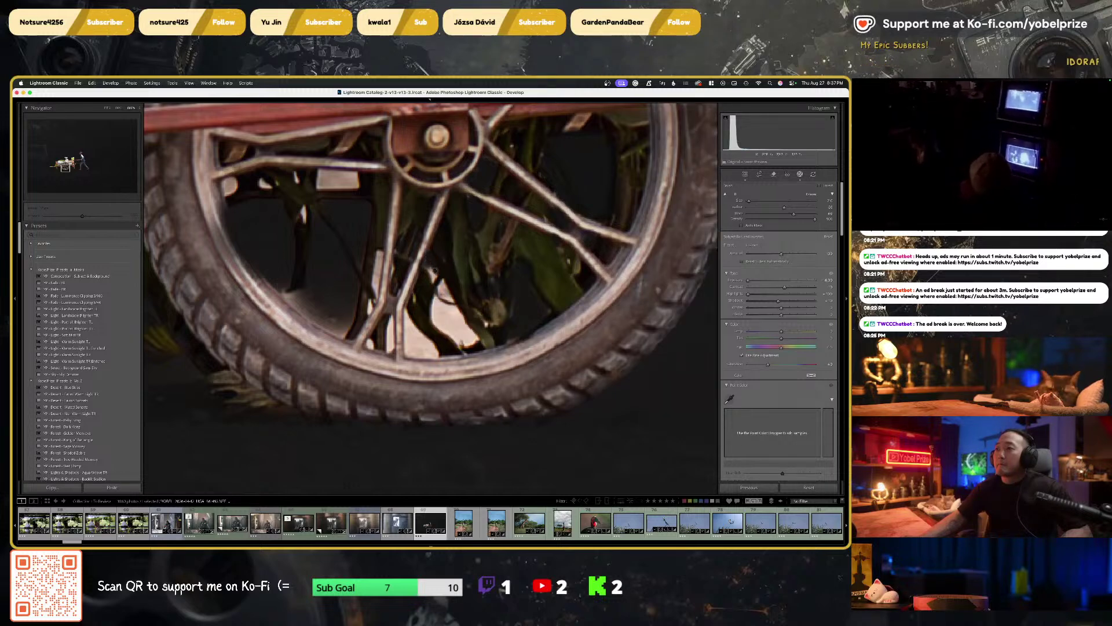
mouse_move(427, 266)
left_mouse_down()
mouse_move(445, 322)
mouse_move(441, 282)
mouse_move(477, 342)
mouse_move(432, 306)
mouse_move(435, 318)
mouse_move(437, 303)
mouse_move(451, 339)
mouse_move(415, 337)
mouse_move(407, 311)
mouse_move(414, 347)
mouse_move(434, 353)
mouse_move(390, 318)
mouse_move(390, 352)
mouse_move(387, 320)
left_mouse_up()
key("bracketright")
key("bracketright")
key("bracketright")
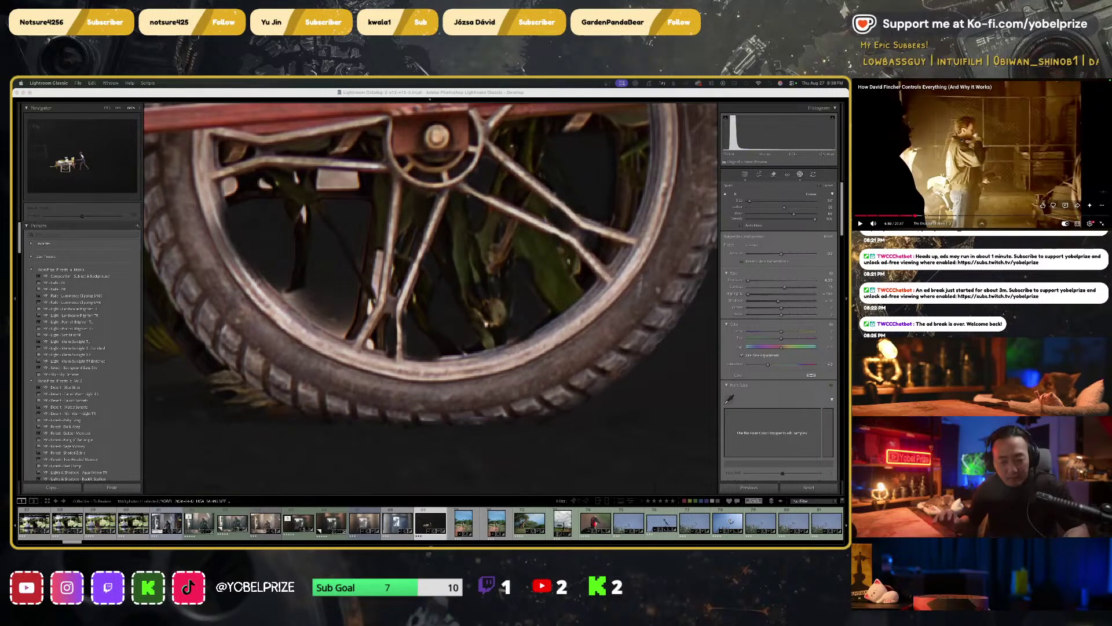
Switch to Chrome, leave the full-screen video and search Google in a new tab for "did david fincher direct alien 1 and 2"
key("Escape")
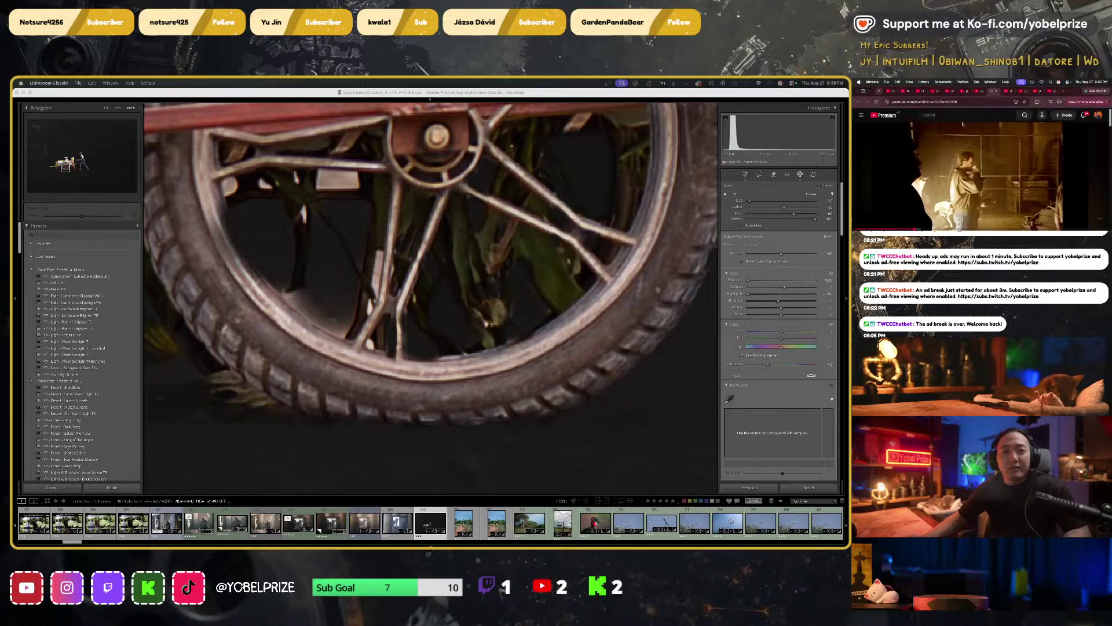
left_click(1069, 92)
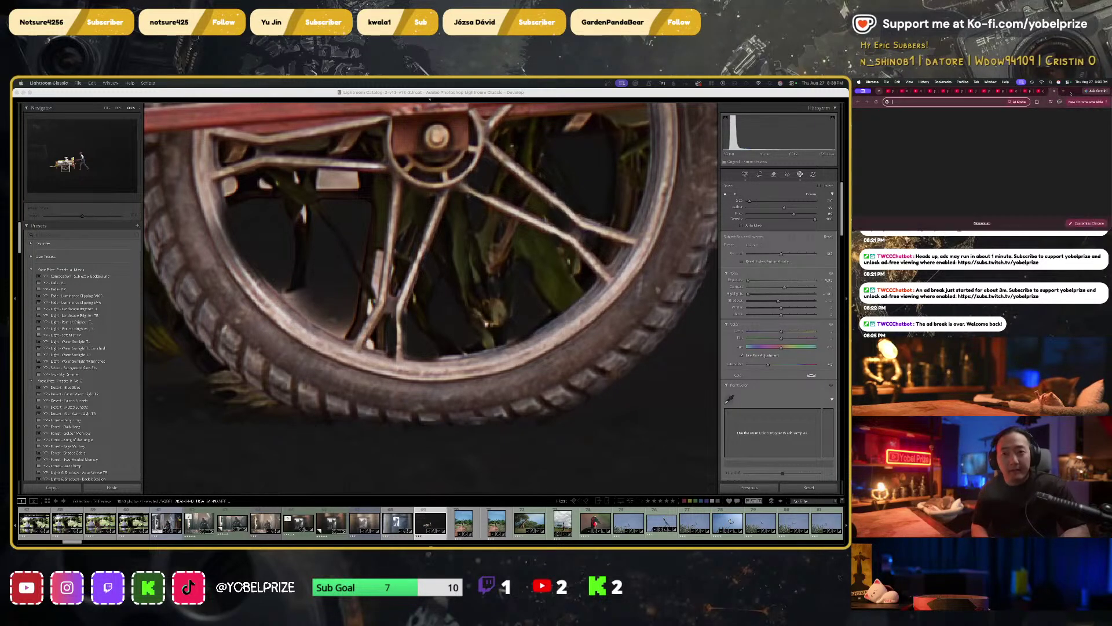
type("alien")
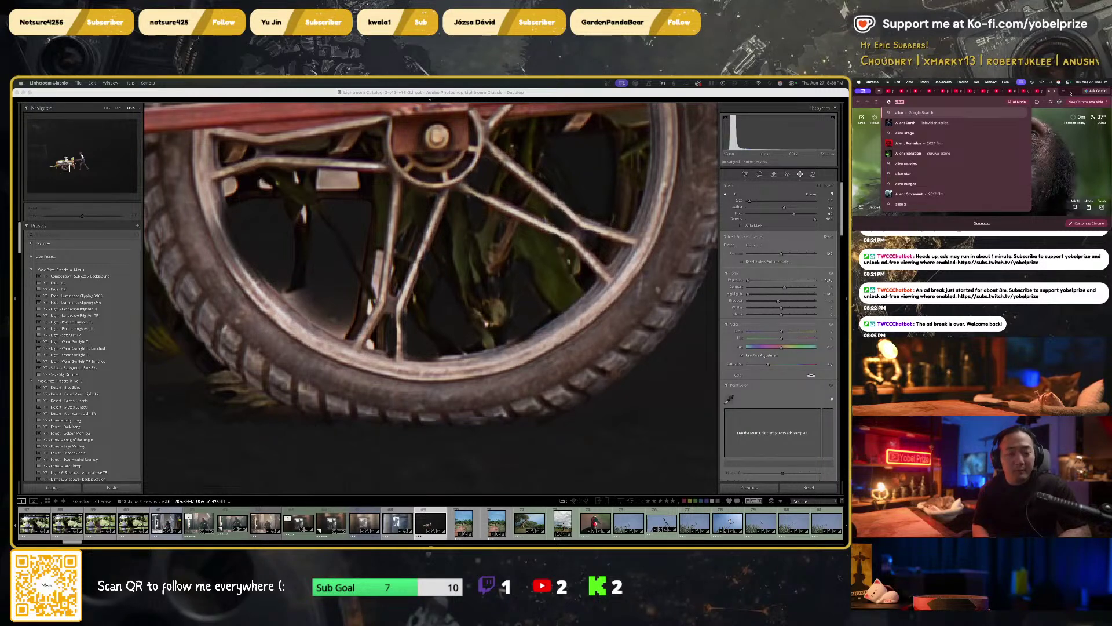
type("did david ")
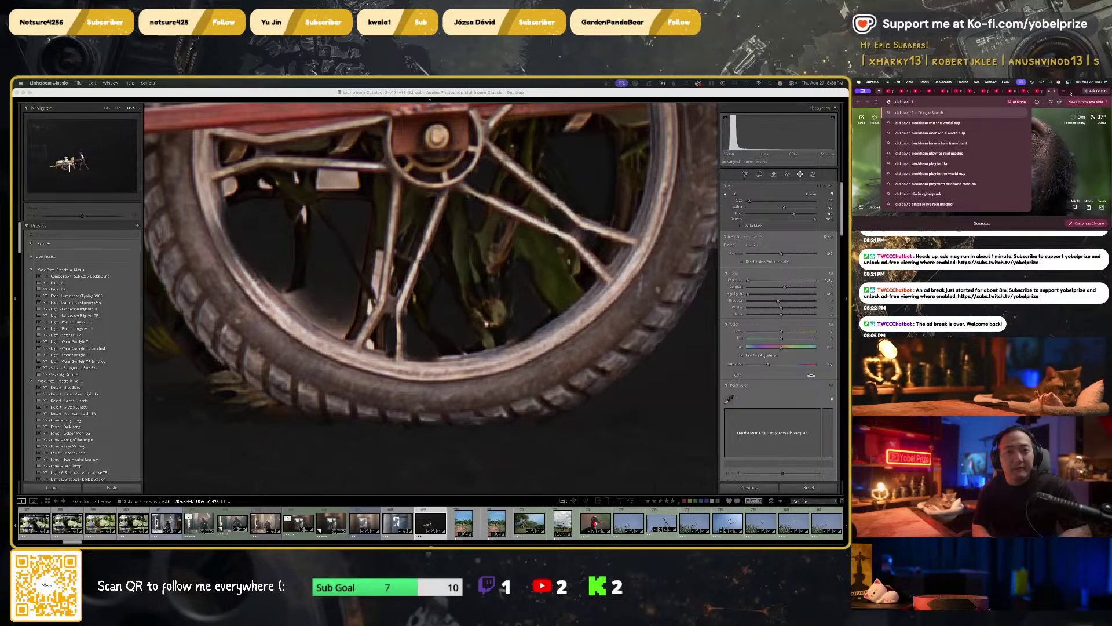
type("fincher direc")
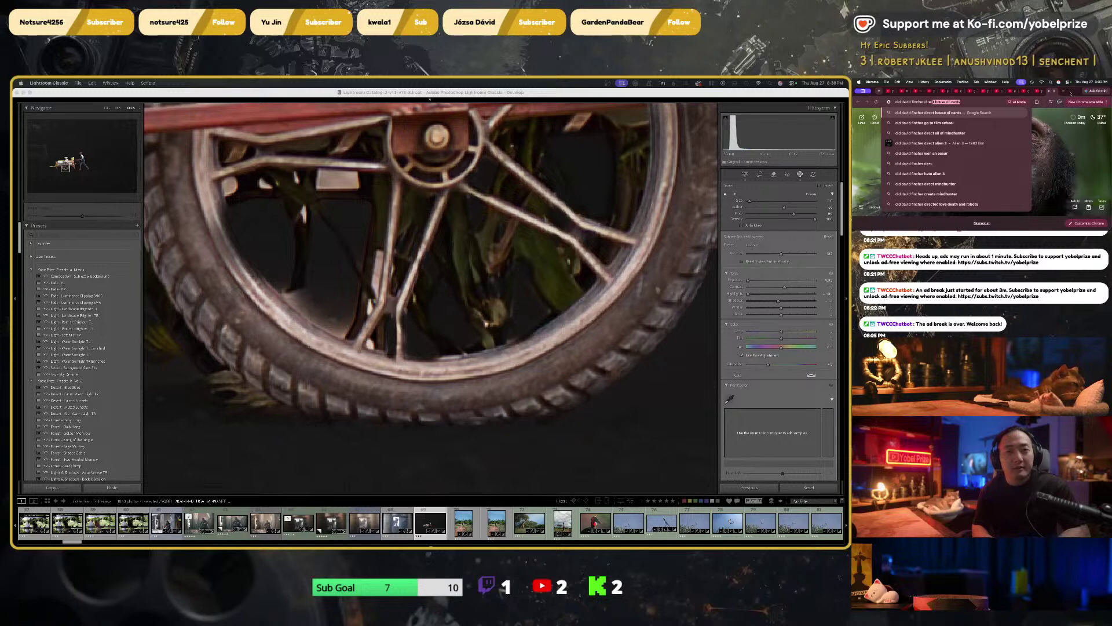
type("t alien 1 and 2")
key("Return")
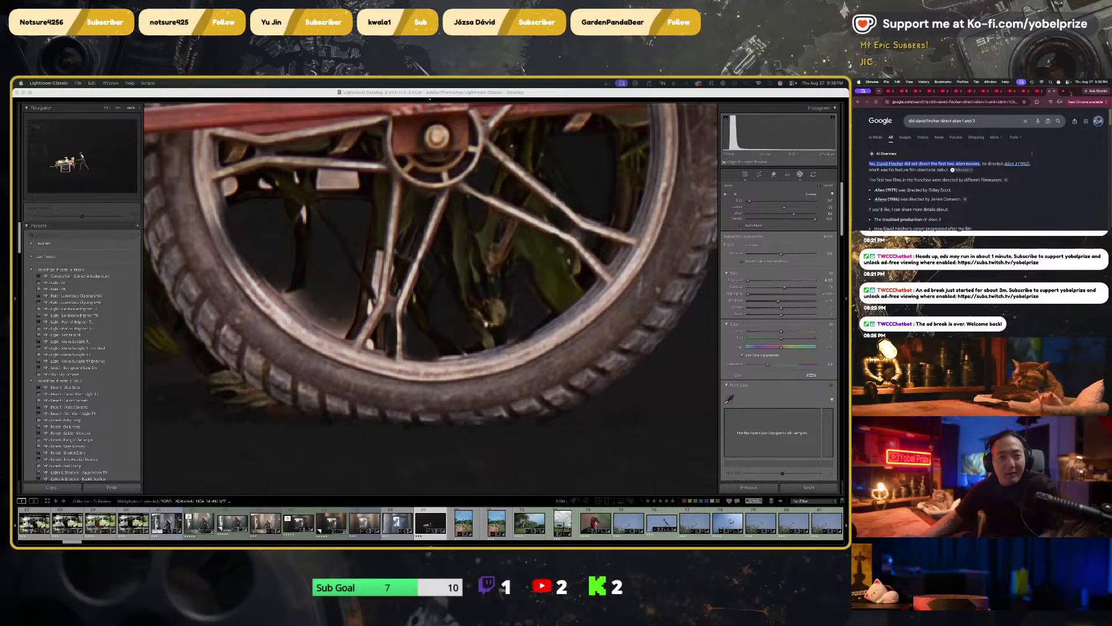
Read through the David Fincher search result, close its tab and play the YouTube video in full screen
scroll(1027, 165, "down", 3)
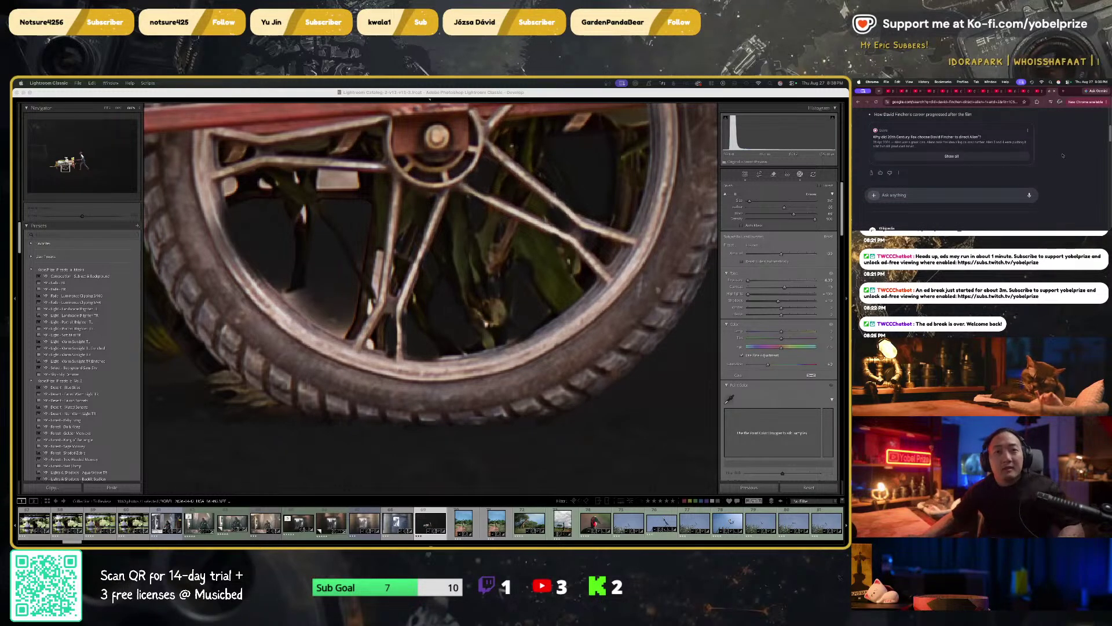
key("super+w")
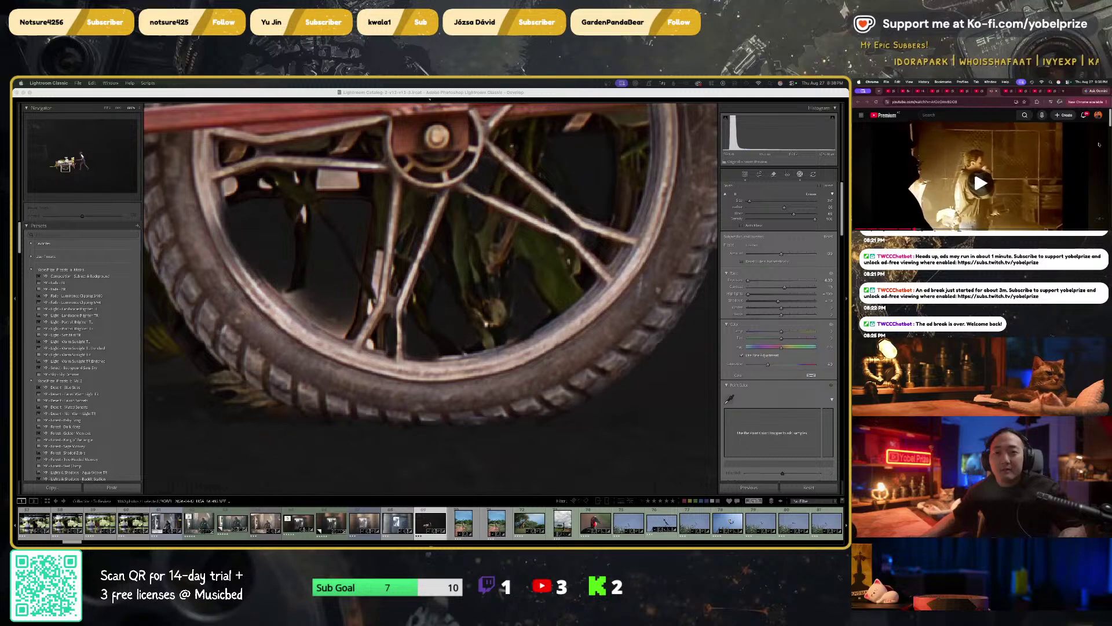
key("f")
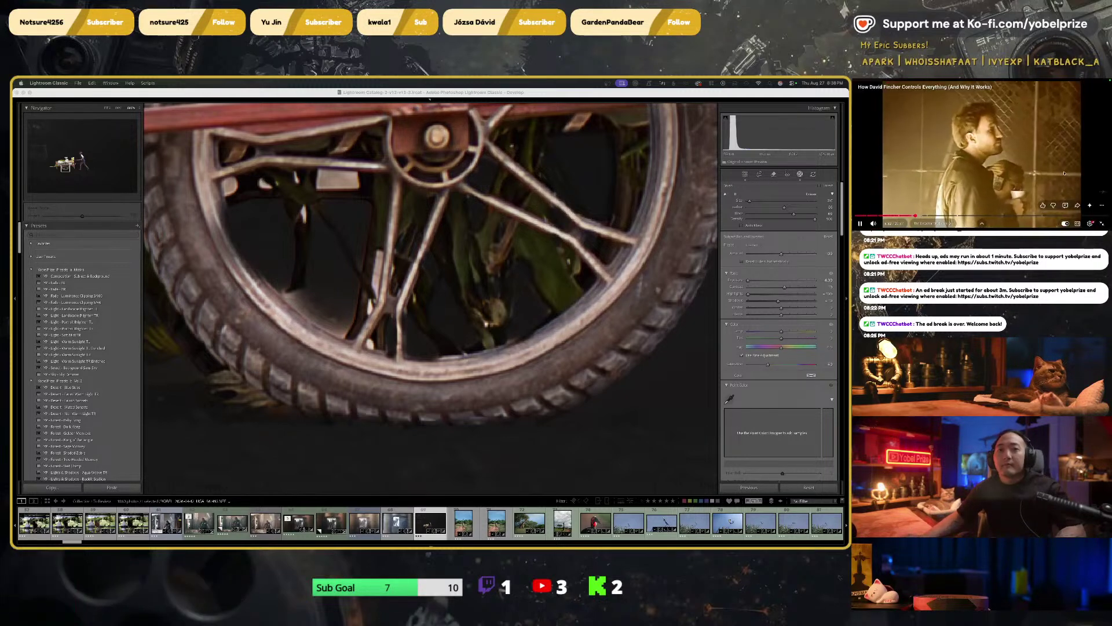
Switch to Lightroom Classic and brush the leftover ground inside the wheel's lower-left rim into the inverted mask with a larger brush
left_click(298, 269)
key("bracketright")
key("bracketright")
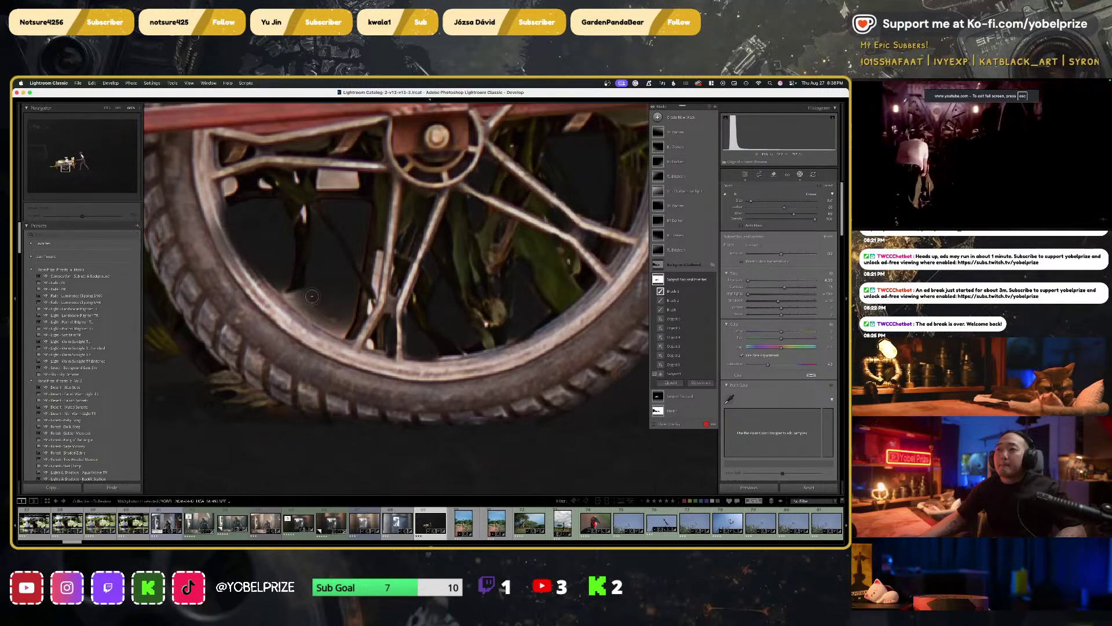
mouse_move(296, 286)
left_mouse_down()
mouse_move(305, 310)
mouse_move(304, 298)
mouse_move(320, 296)
mouse_move(342, 326)
left_mouse_up()
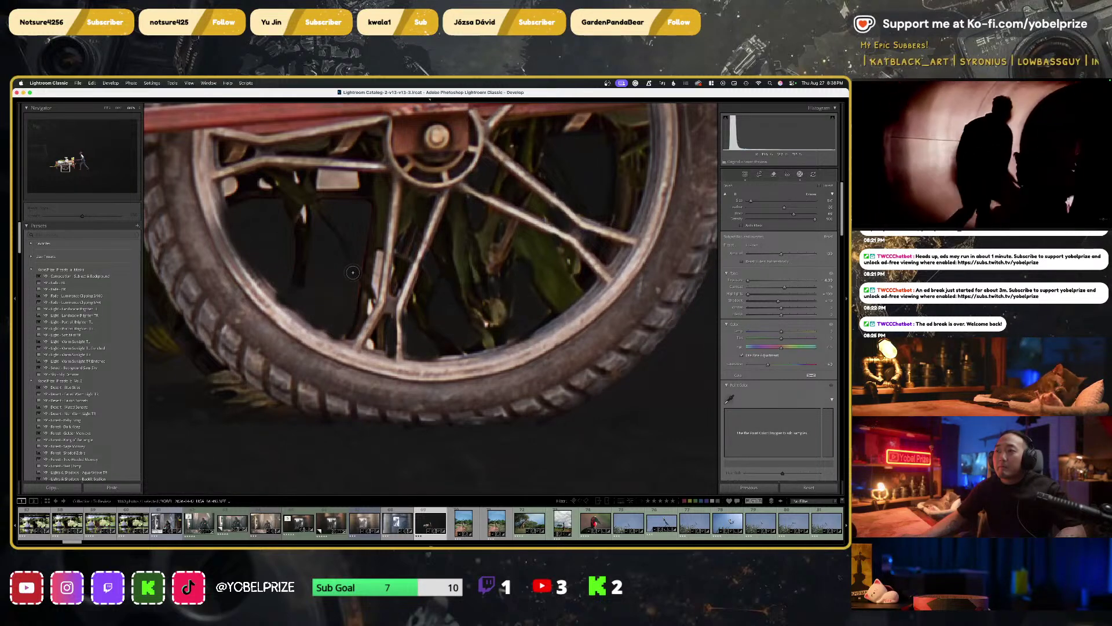
left_click_drag(267, 294, 274, 294)
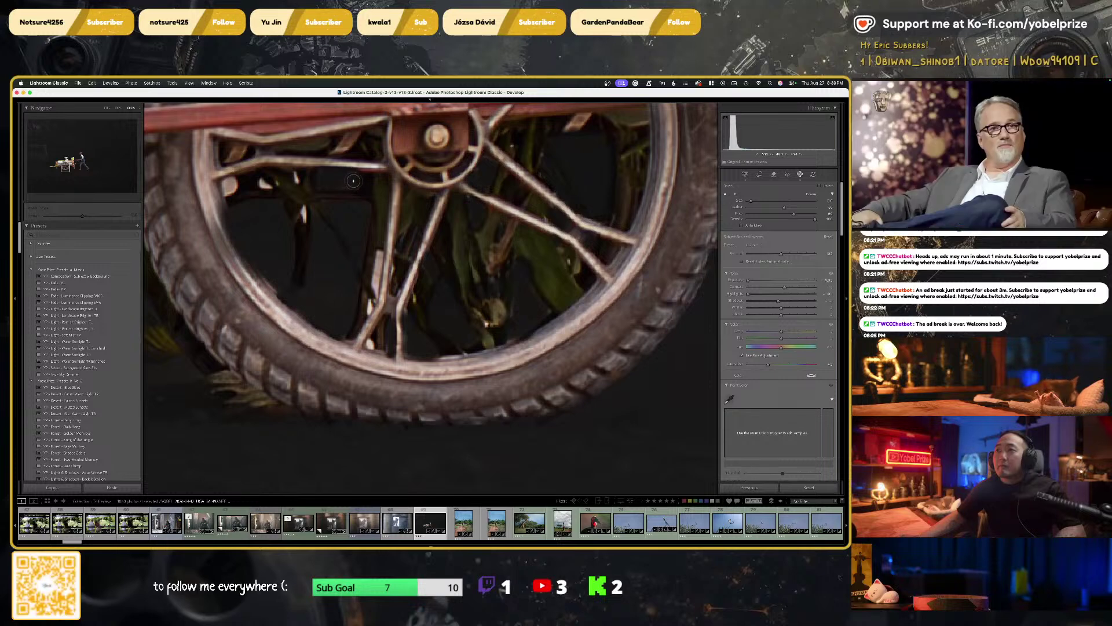
Brush the bright patches and leaf edges below the wheel's upper-left spokes into the inverted mask, toggling Auto Mask for the edges
key("shift+w")
key("a")
key("shift+w")
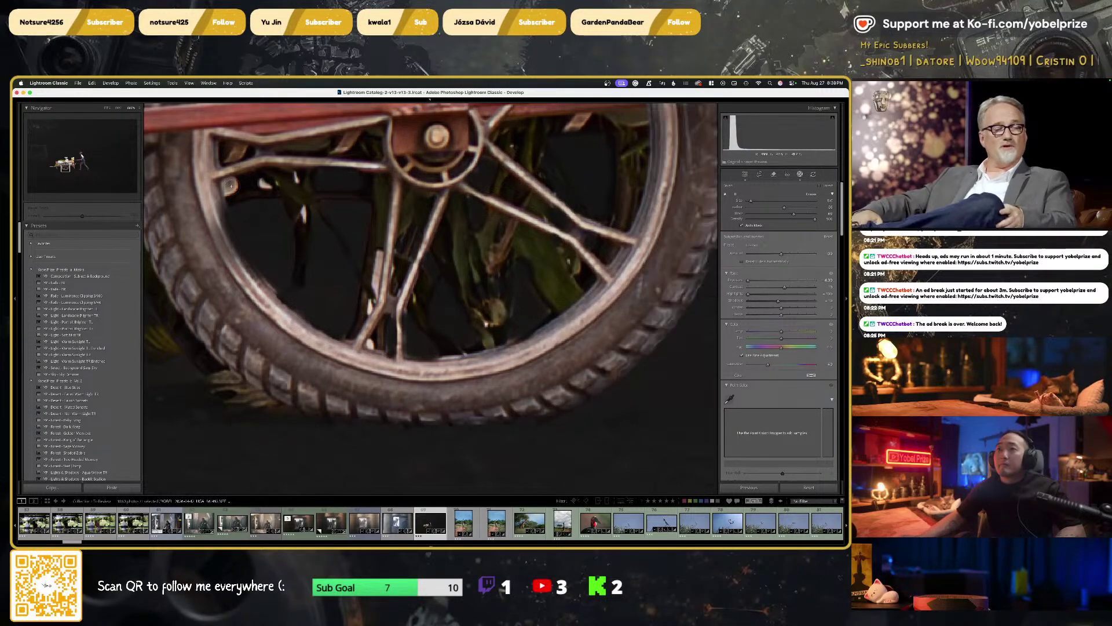
key("shift+w")
key("shift+w")
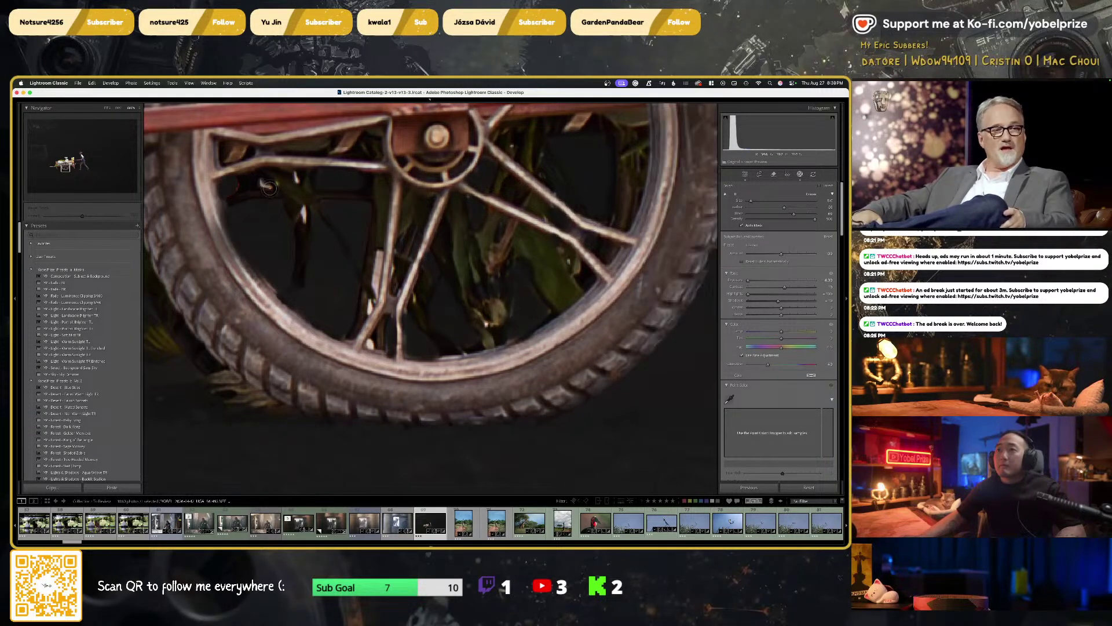
key("shift+w")
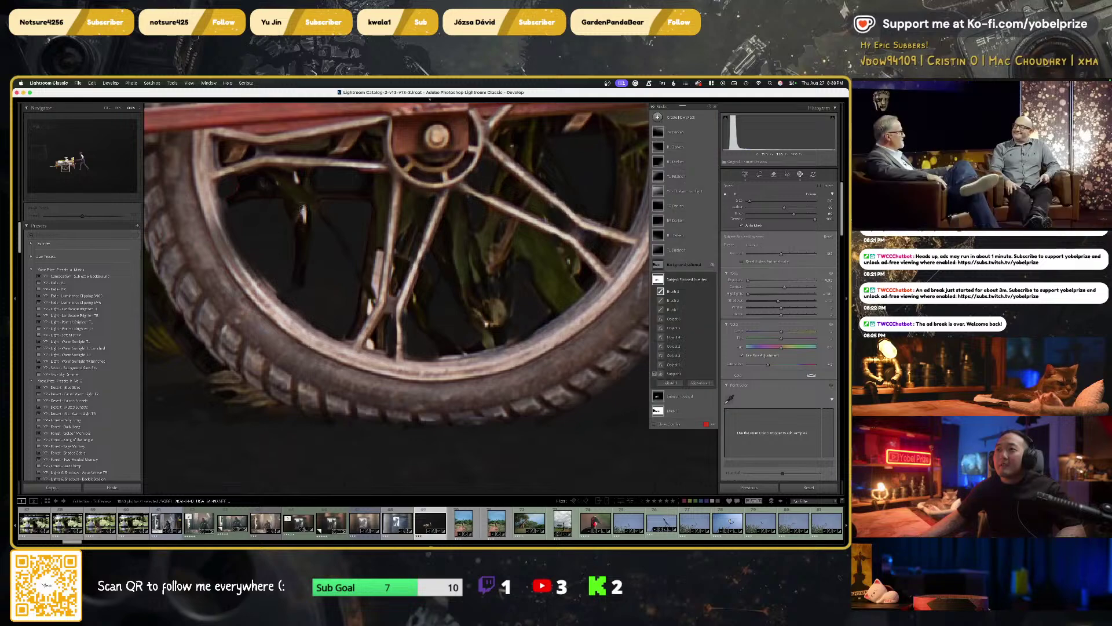
key("shift+w")
key("shift+w")
key("shift+w")
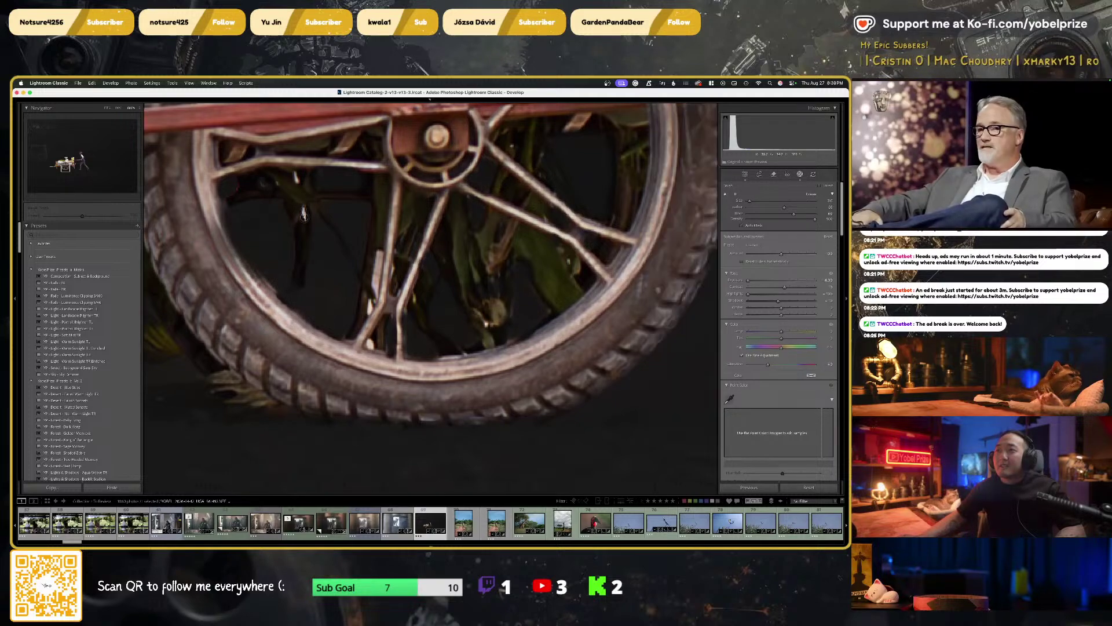
key("shift+w")
key("shift+w")
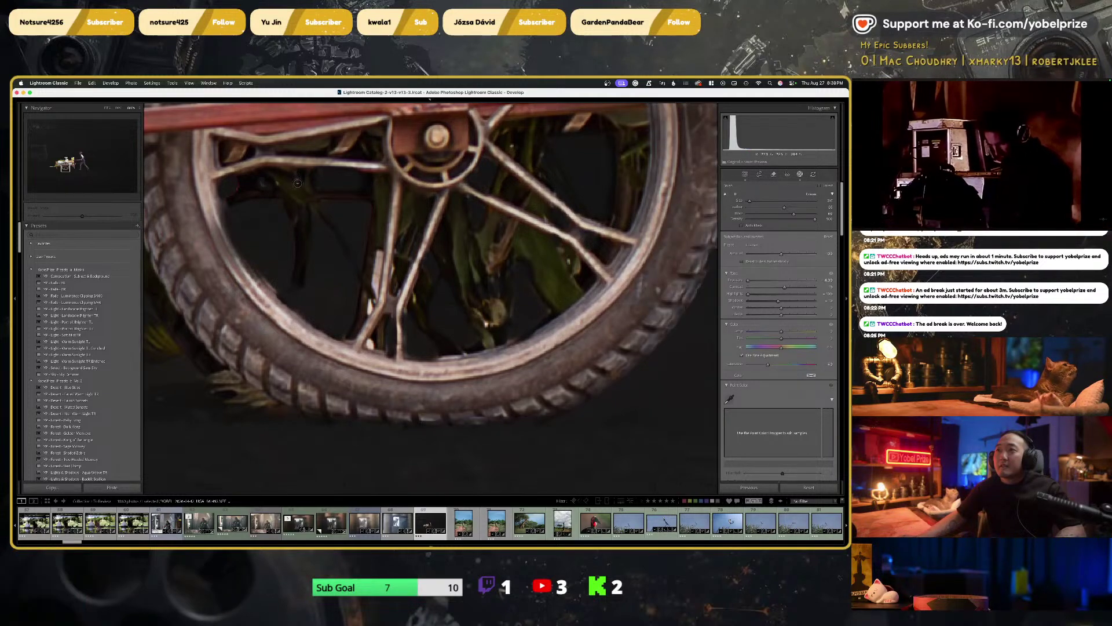
key("shift+w")
Brush the bright strip beside the wheel's lower spokes into the inverted mask, down to where they meet the rim
left_click_drag(371, 285, 453, 305)
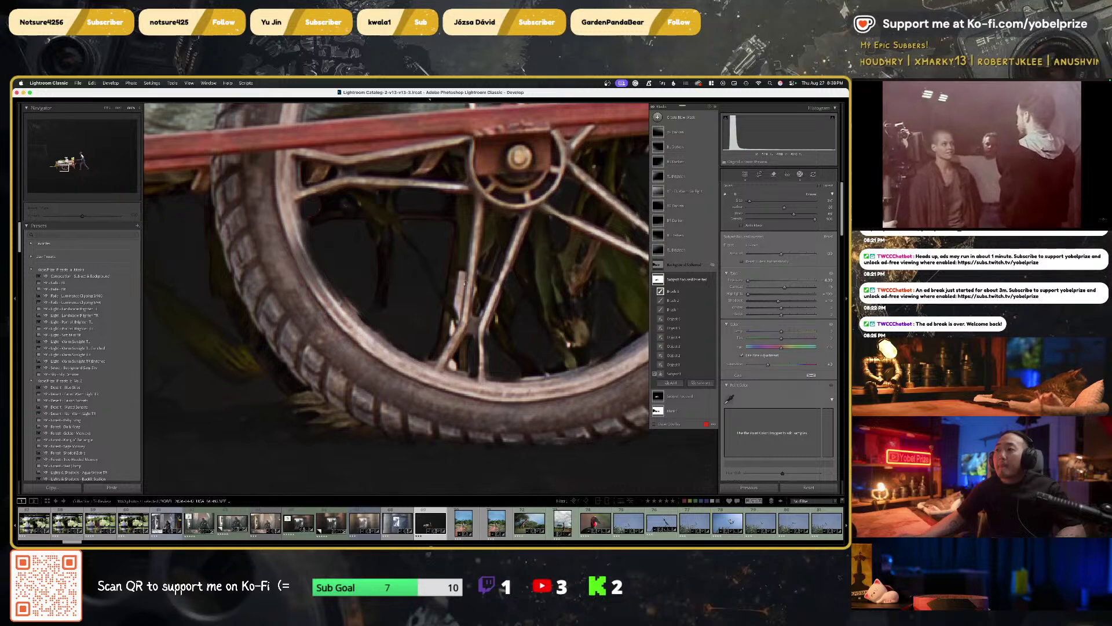
key("shift+w")
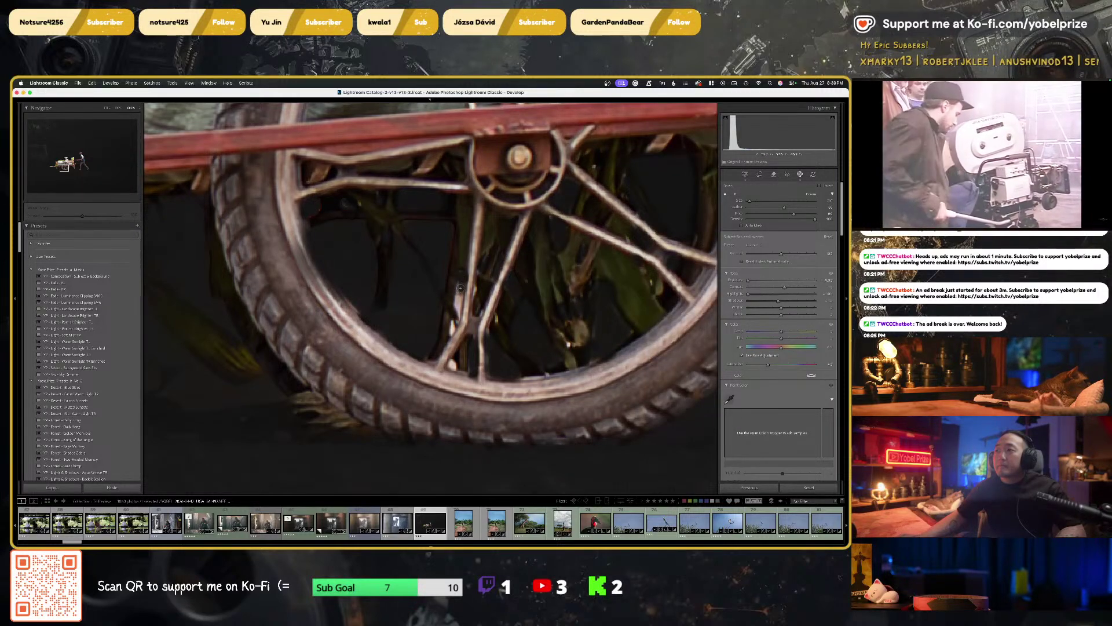
key("shift+w")
key("shift+w")
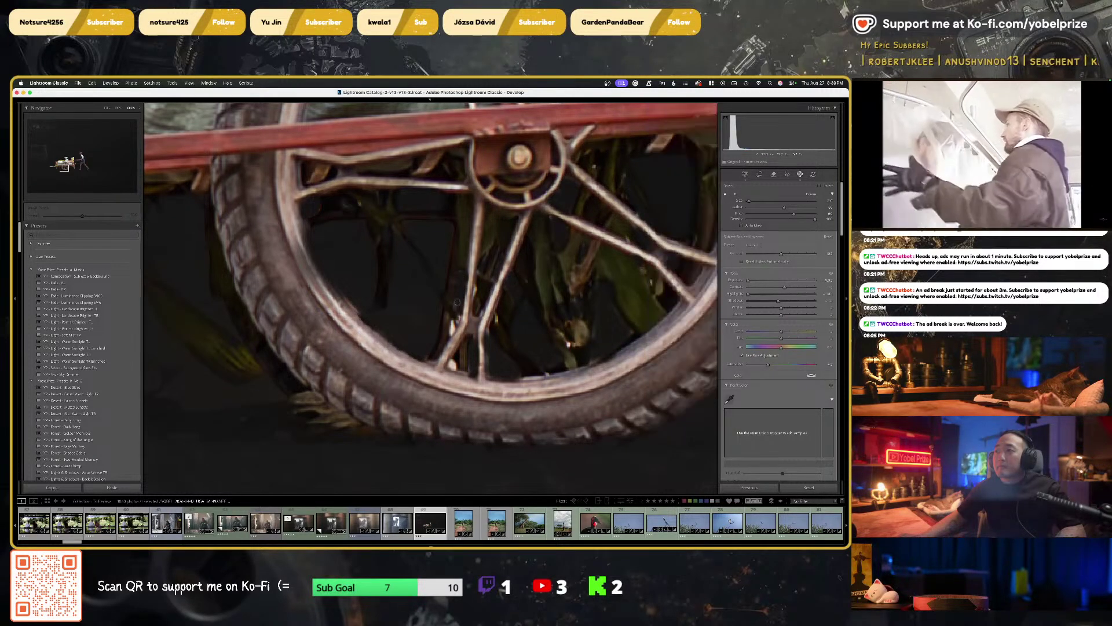
key("shift+w")
key("shift+w")
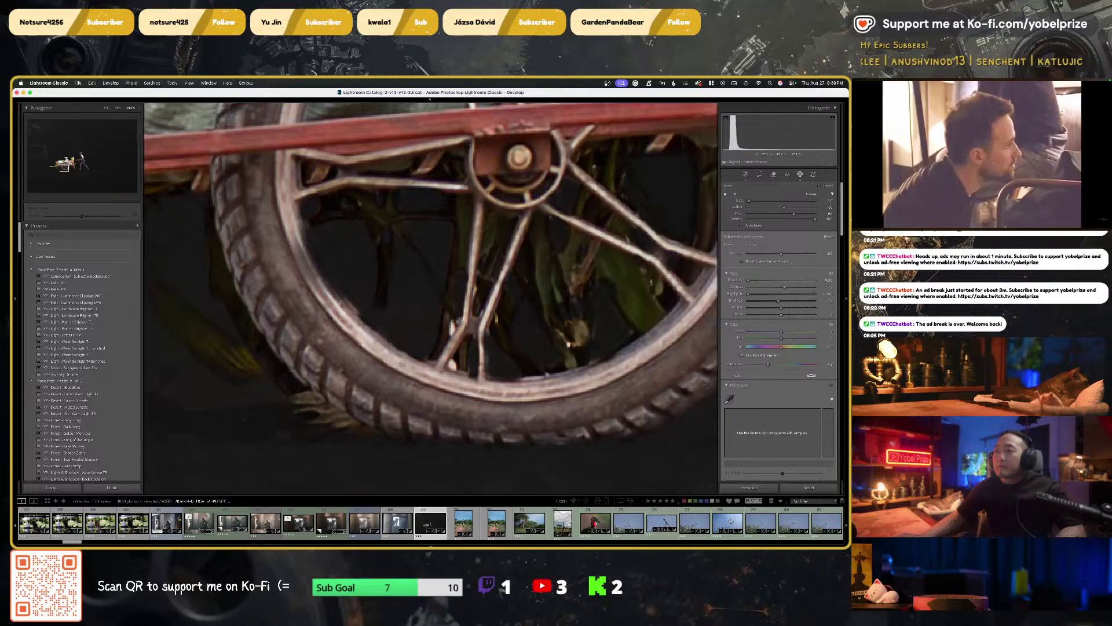
key("shift+w")
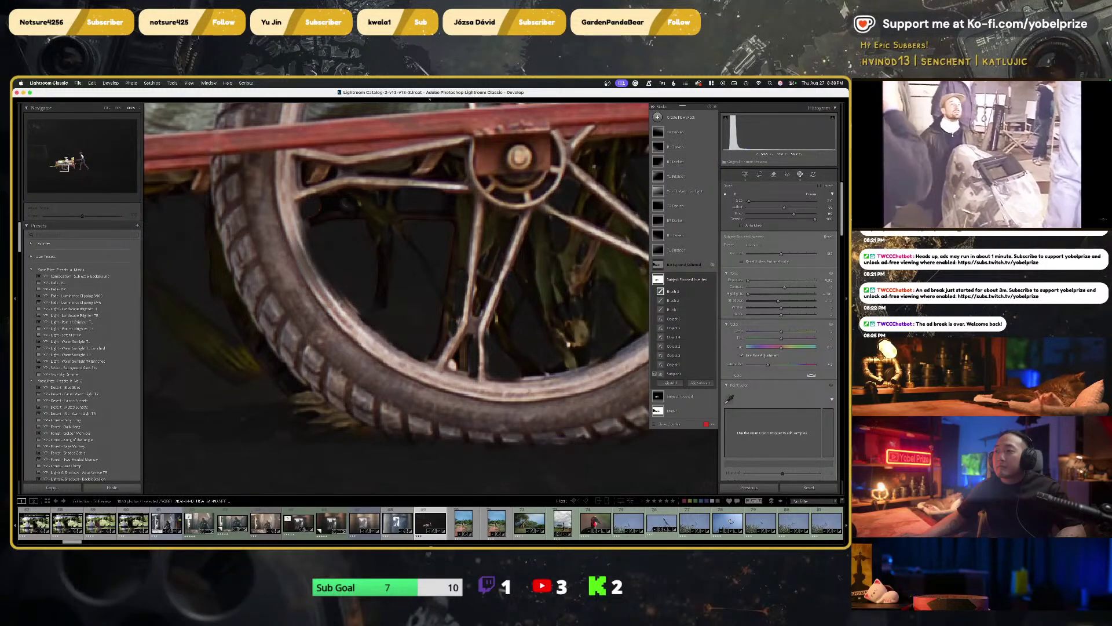
key("shift+w")
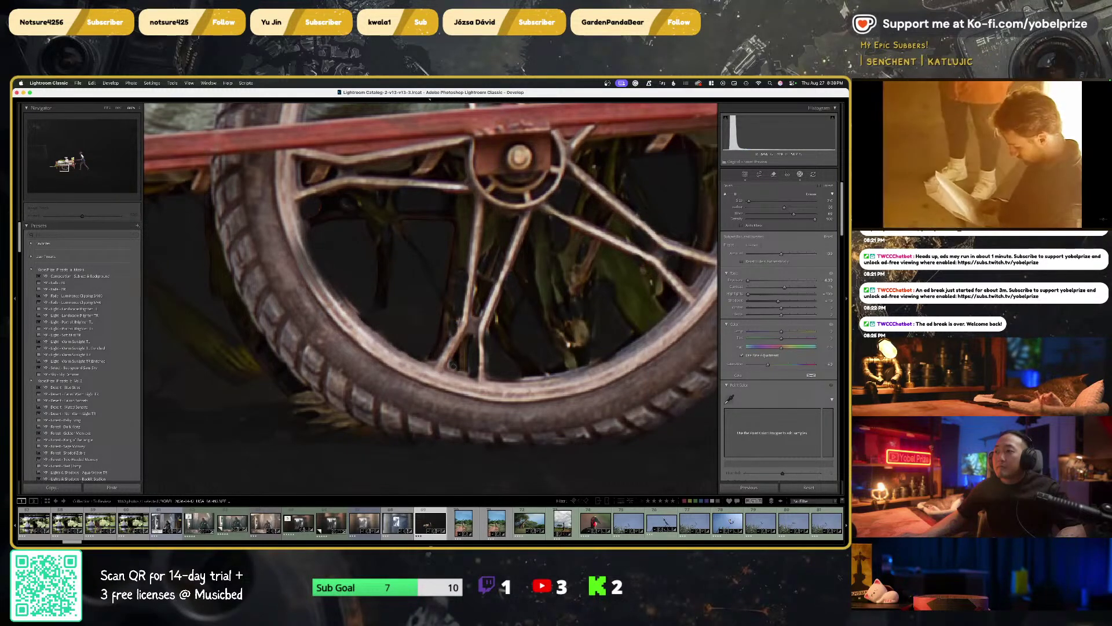
key("shift+w")
Reset the Exposure of the Subject Focused Inverted mask to its default
scroll(449, 336, "right", 3)
key("z")
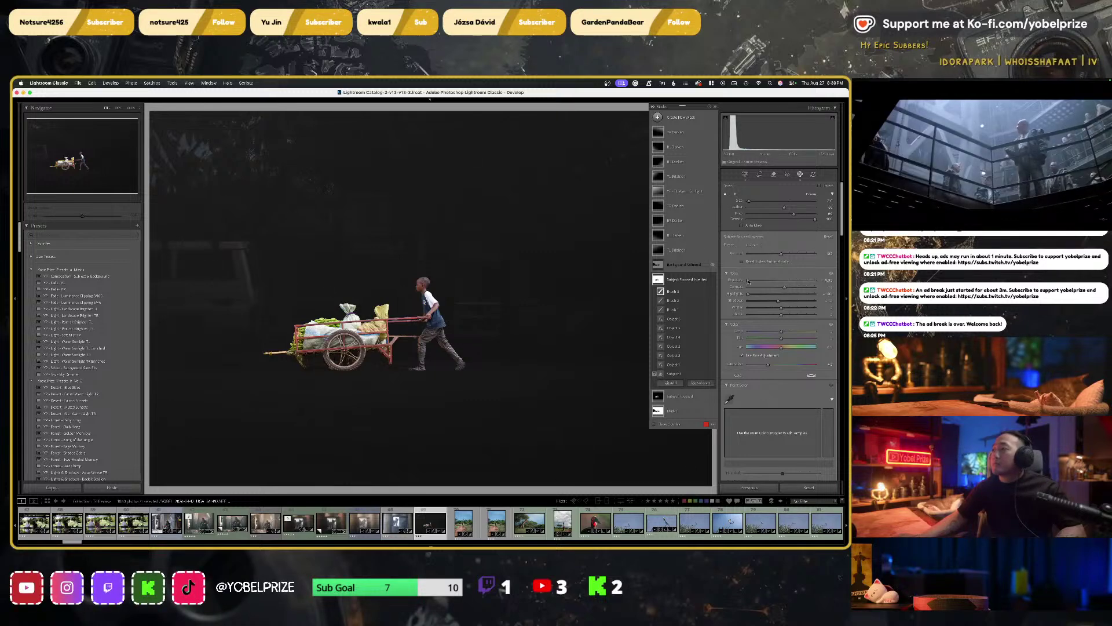
double_click(748, 281)
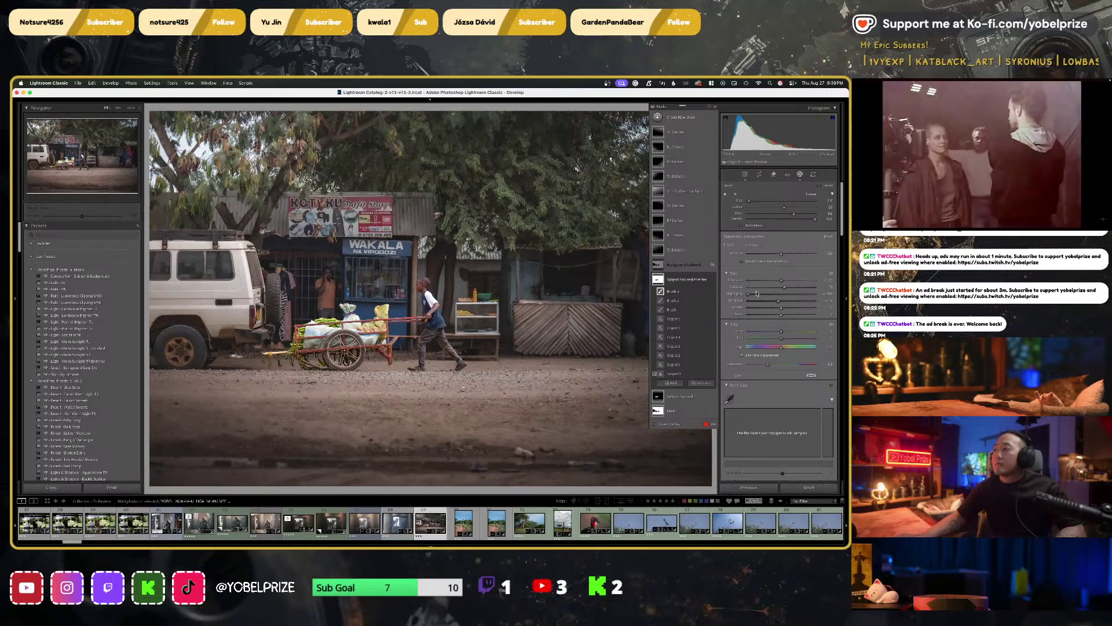
Try maximum Contrast on the Subject Focused Inverted mask, undo it, and raise the Contrast only slightly
left_click(684, 280)
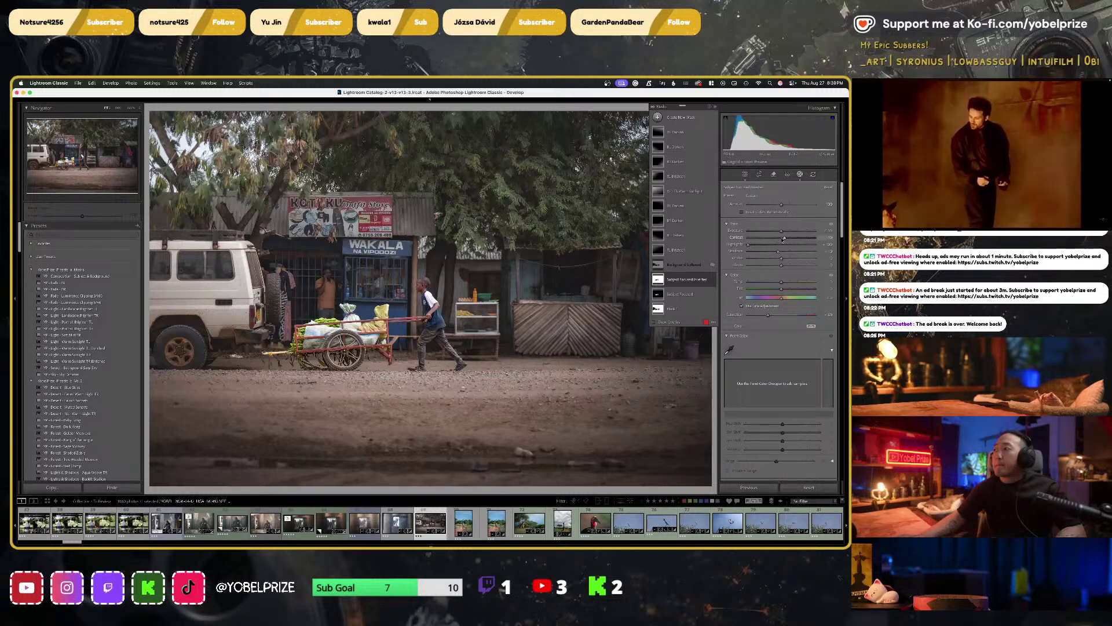
left_click_drag(784, 238, 814, 238)
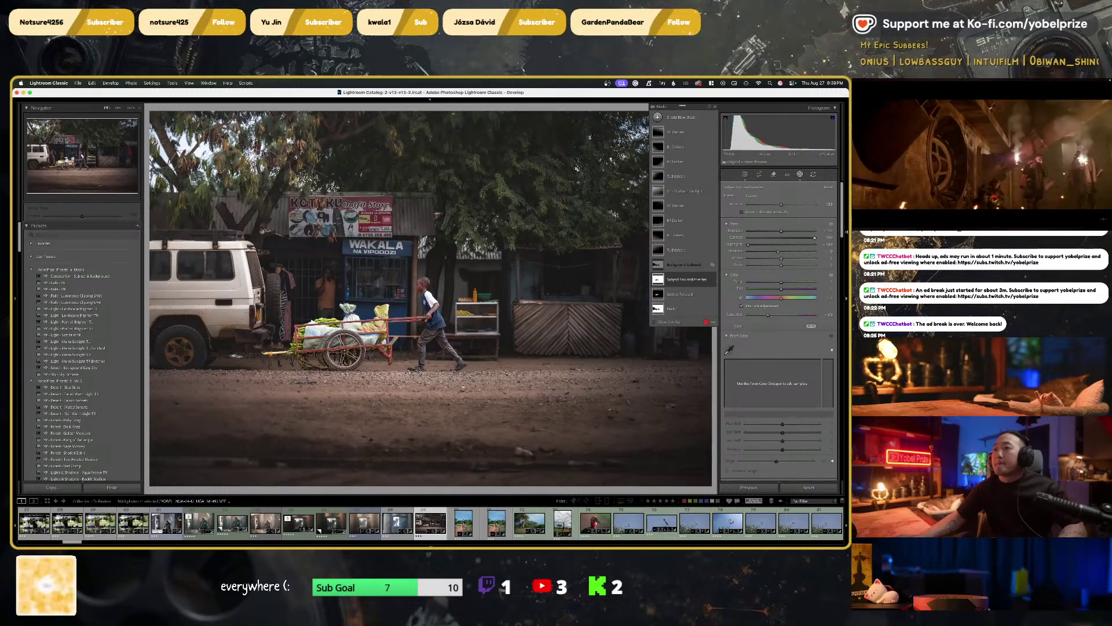
key("super+z")
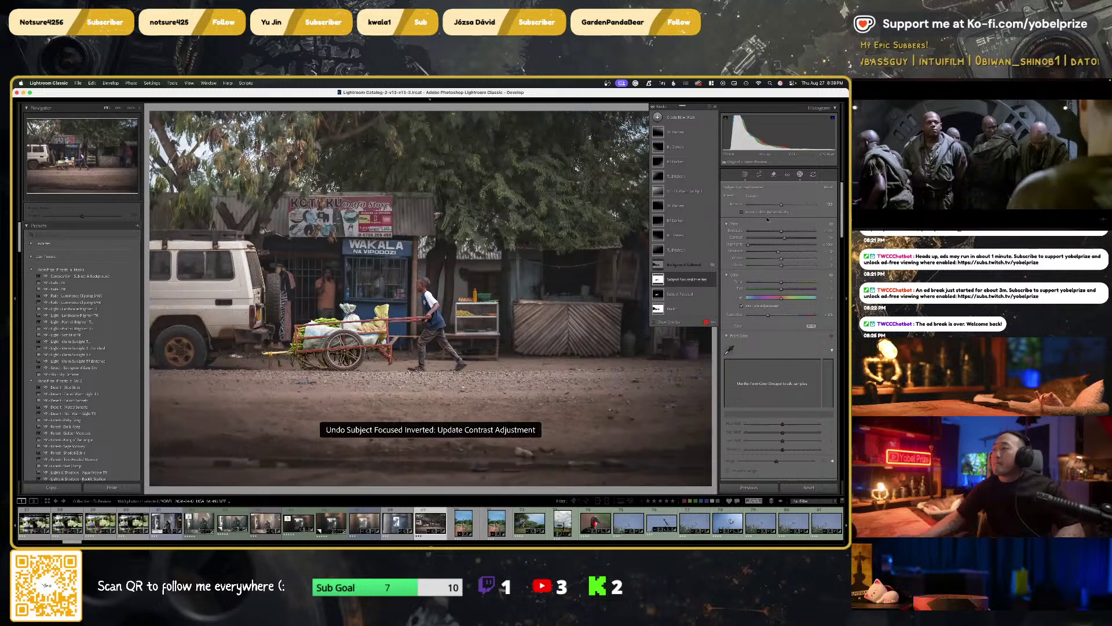
left_click_drag(784, 238, 792, 239)
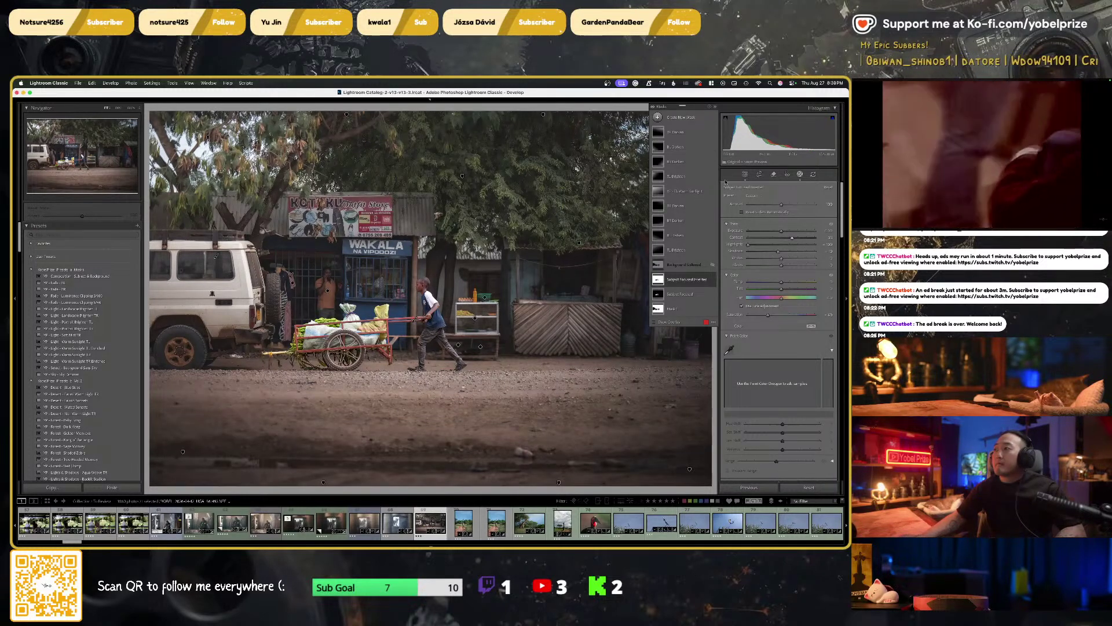
Close masking and open a copy of the photo with Lightroom adjustments in the Dehancer Lightroom plugin
key("shift+w")
right_click(342, 270)
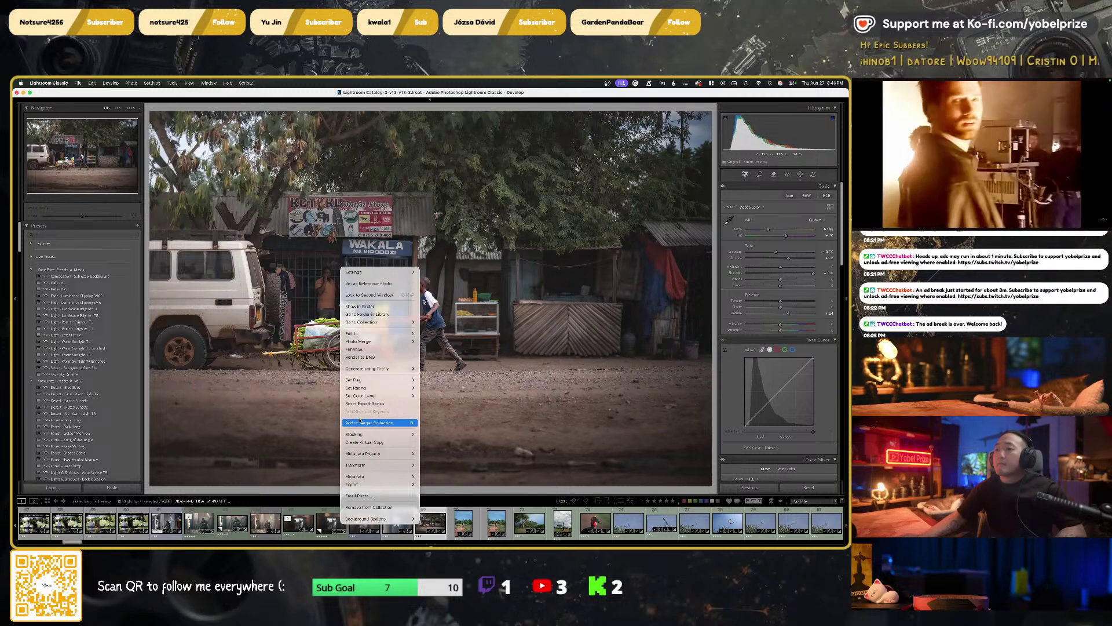
mouse_move(385, 335)
left_click(464, 345)
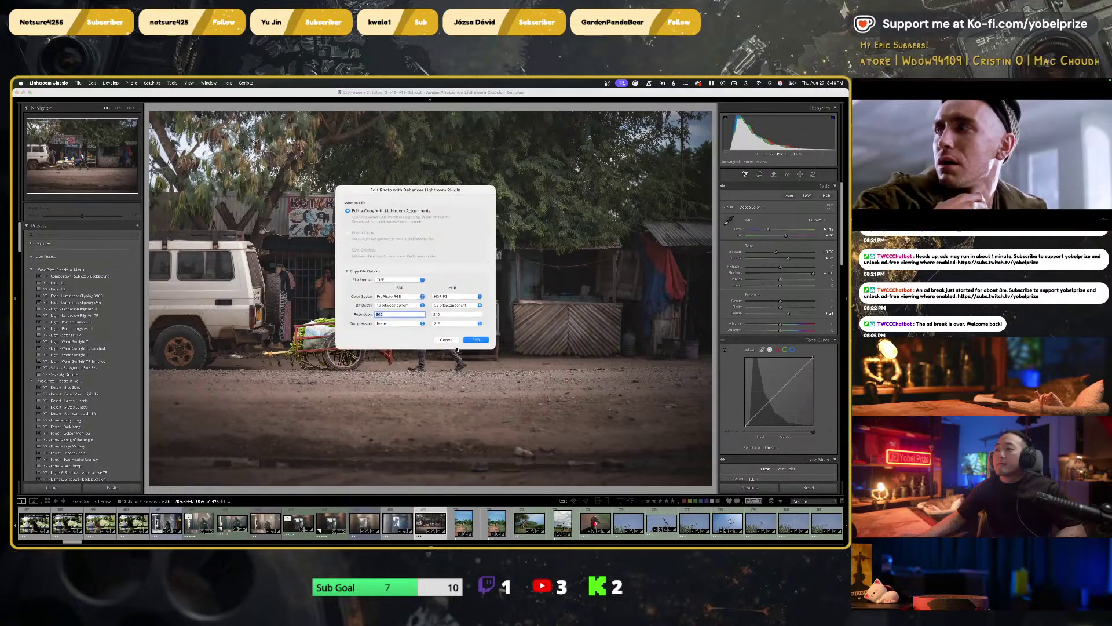
left_click(469, 344)
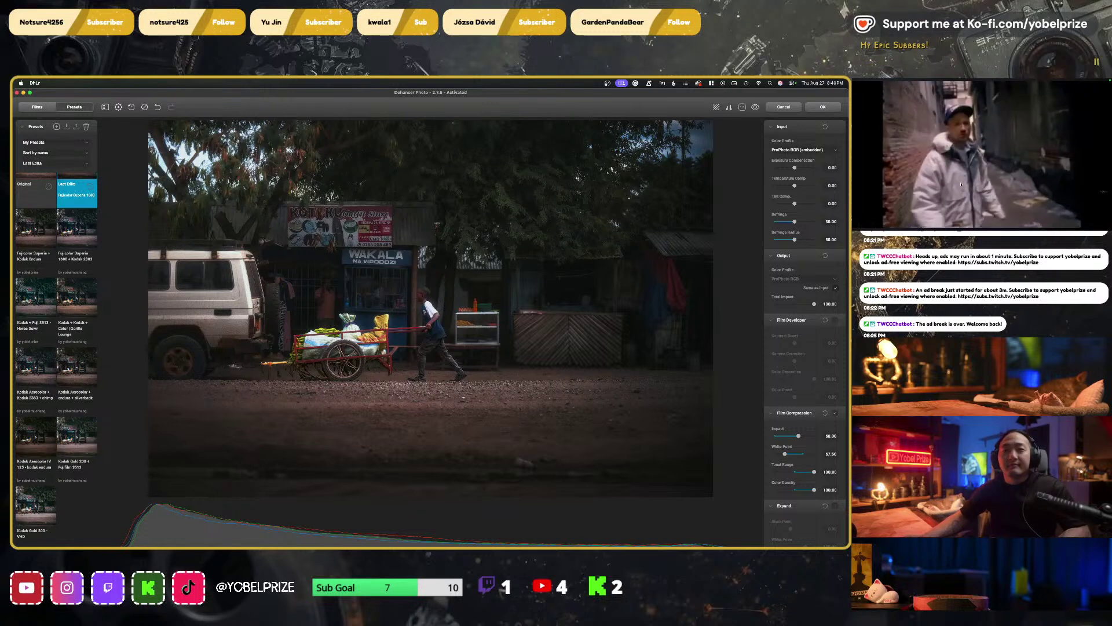
left_click(968, 158)
left_click(978, 154)
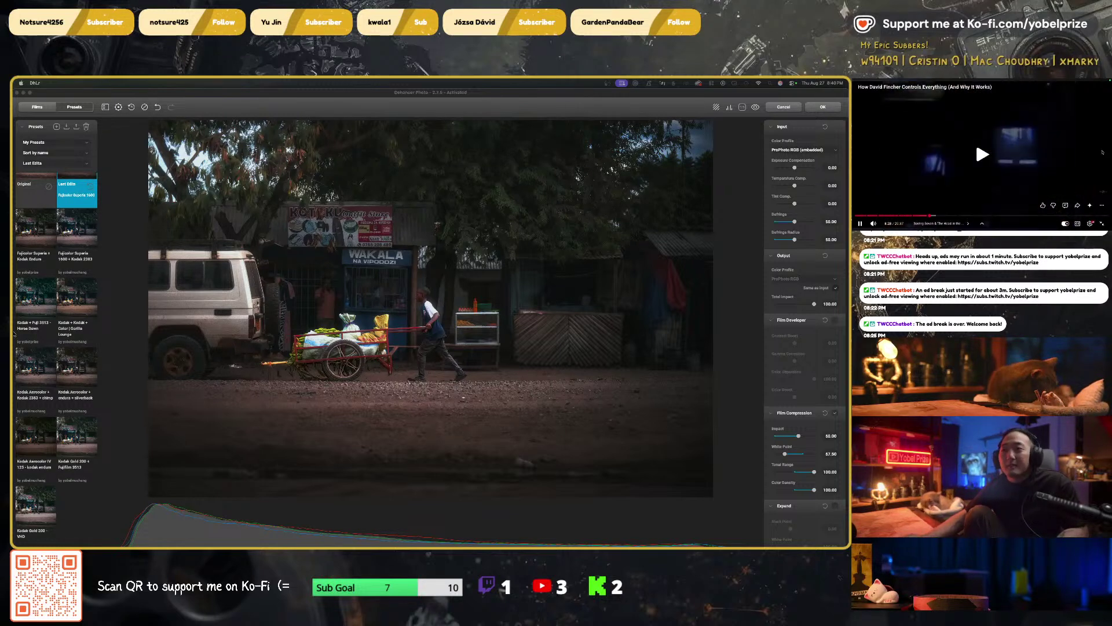
Compare the Kodak + Fuji 3513 and Kodak + Kodak + Color presets in Dehancer, and apply the Kodak Aerocolor + Kodak 2383 preset
scroll(26, 278, "up", 2)
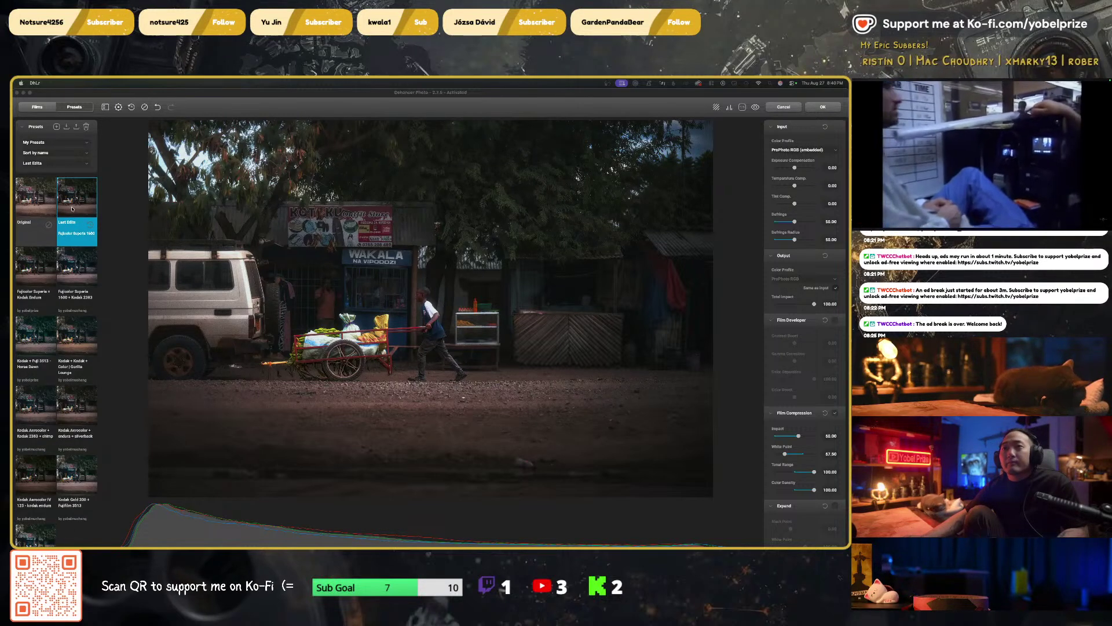
key("Down")
key("Down")
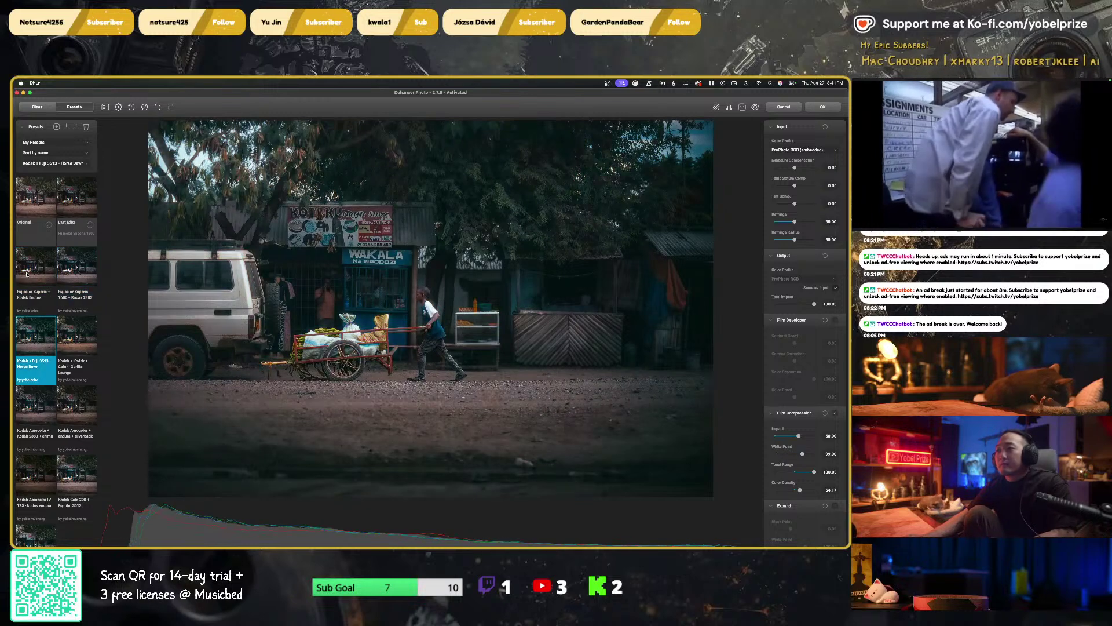
key("Left")
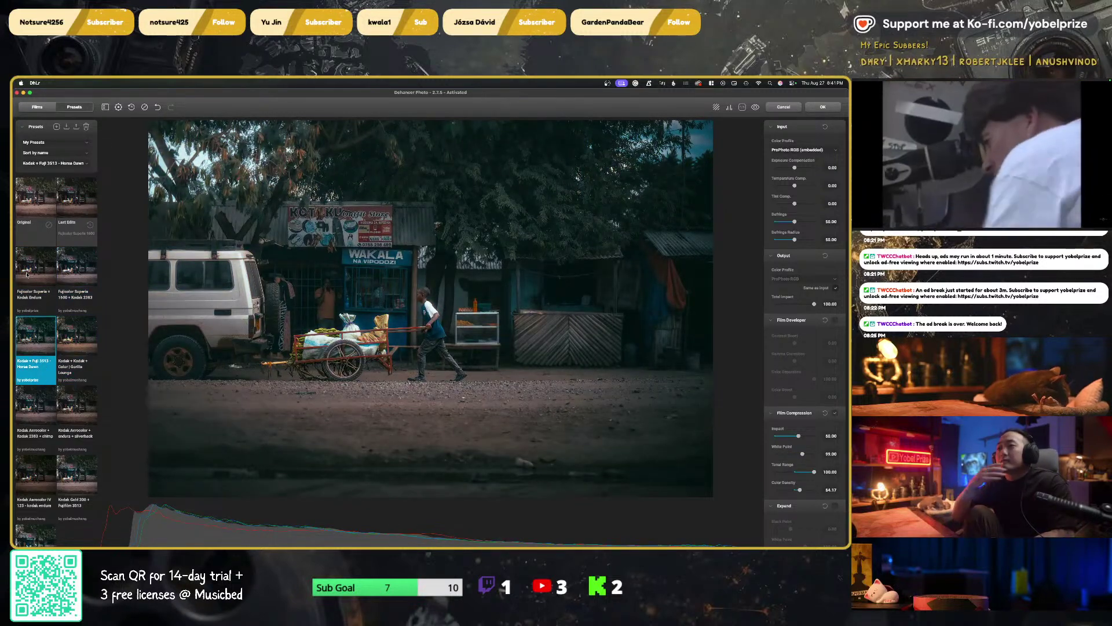
key("Right")
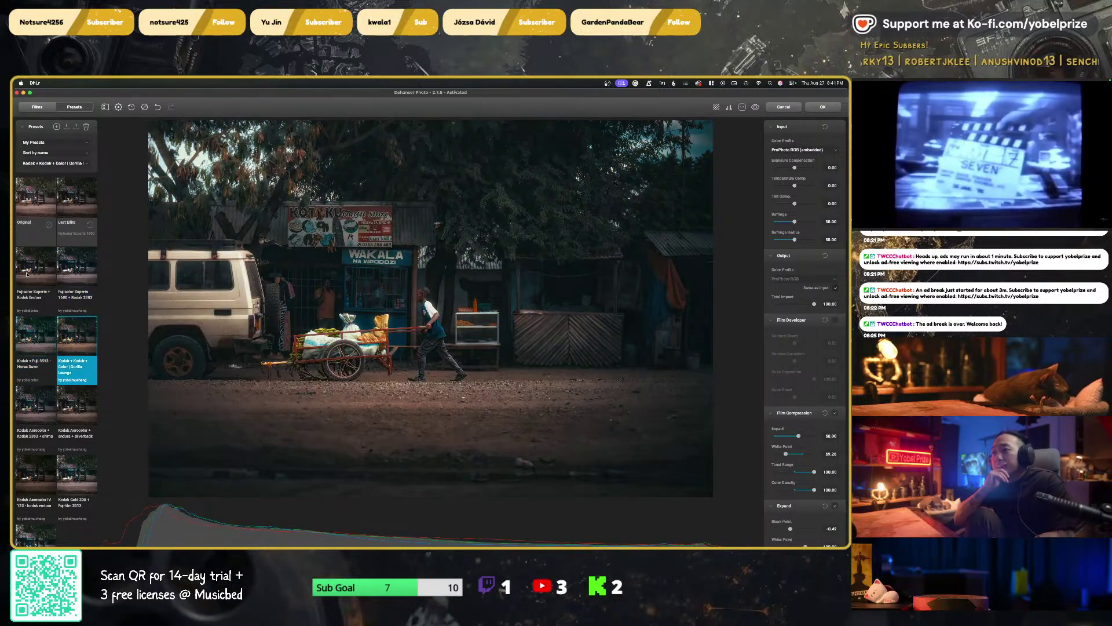
key("Down")
key("Left")
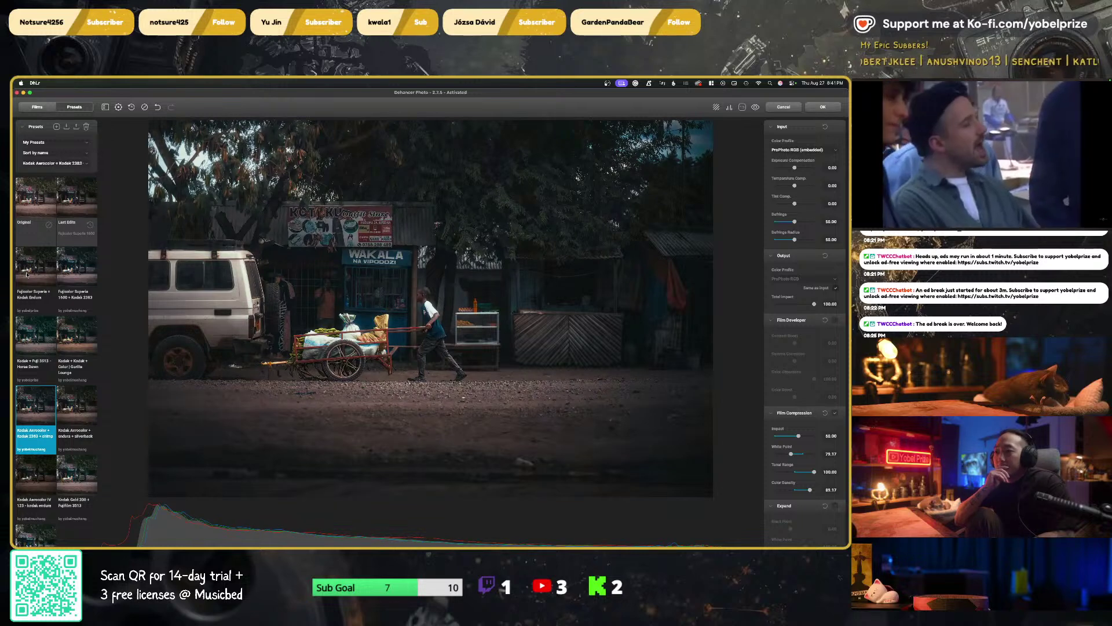
key("Left")
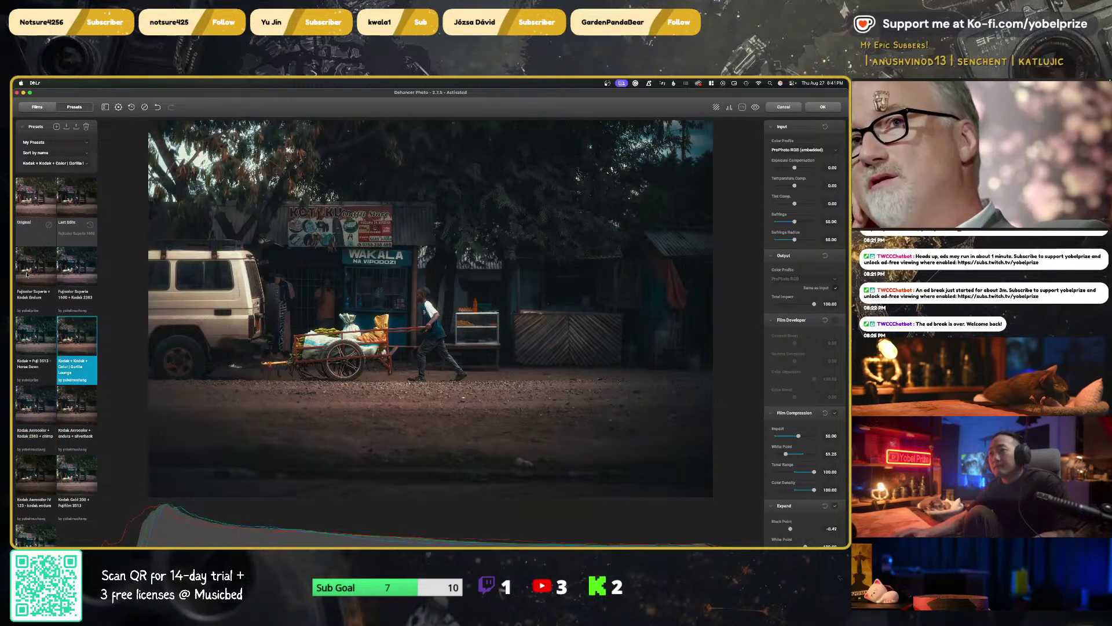
key("Left")
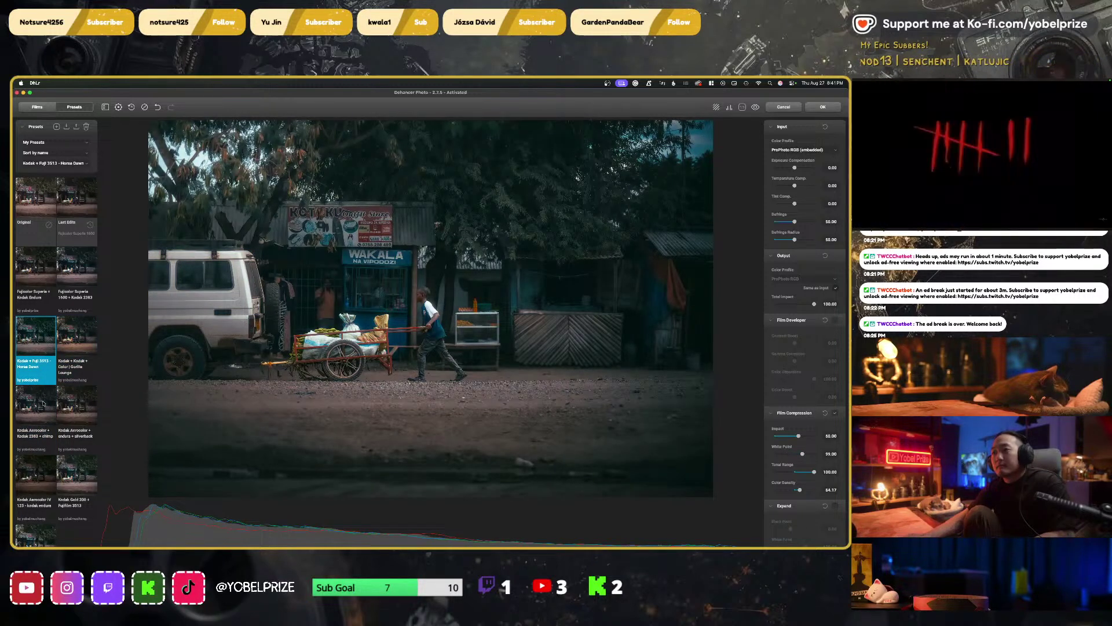
left_click(43, 403)
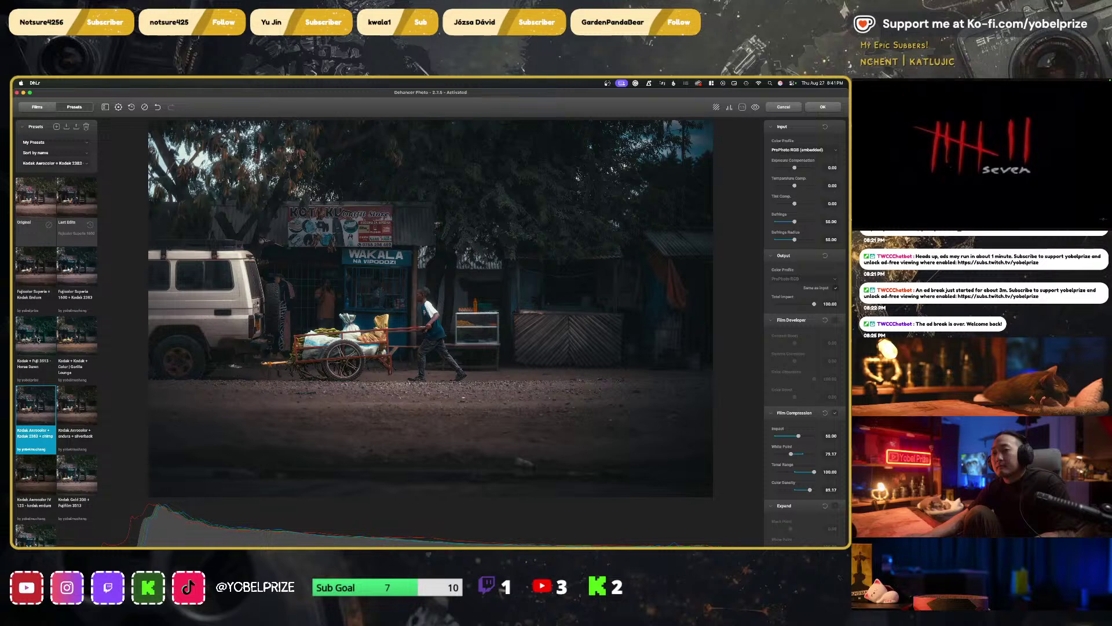
Compare the Kodak Gold 200 - VHS, Kodak + Fuji 3513 and Fujicolor Superia + Kodak Endura presets on the photo
key("Down")
key("Down")
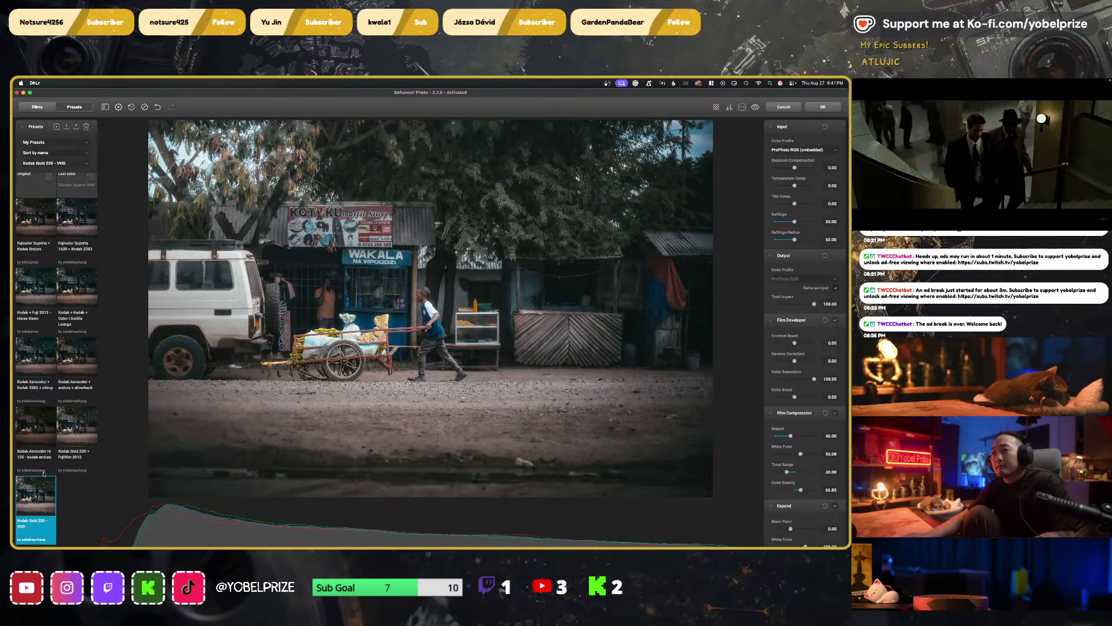
left_click(36, 294)
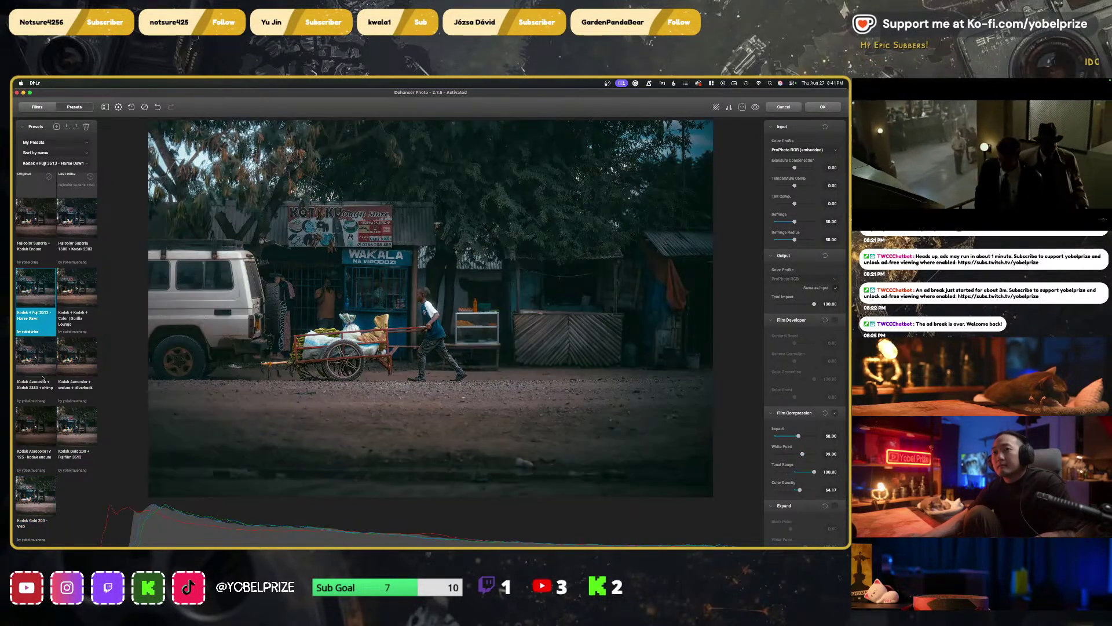
scroll(43, 378, "up", 2)
key("Up")
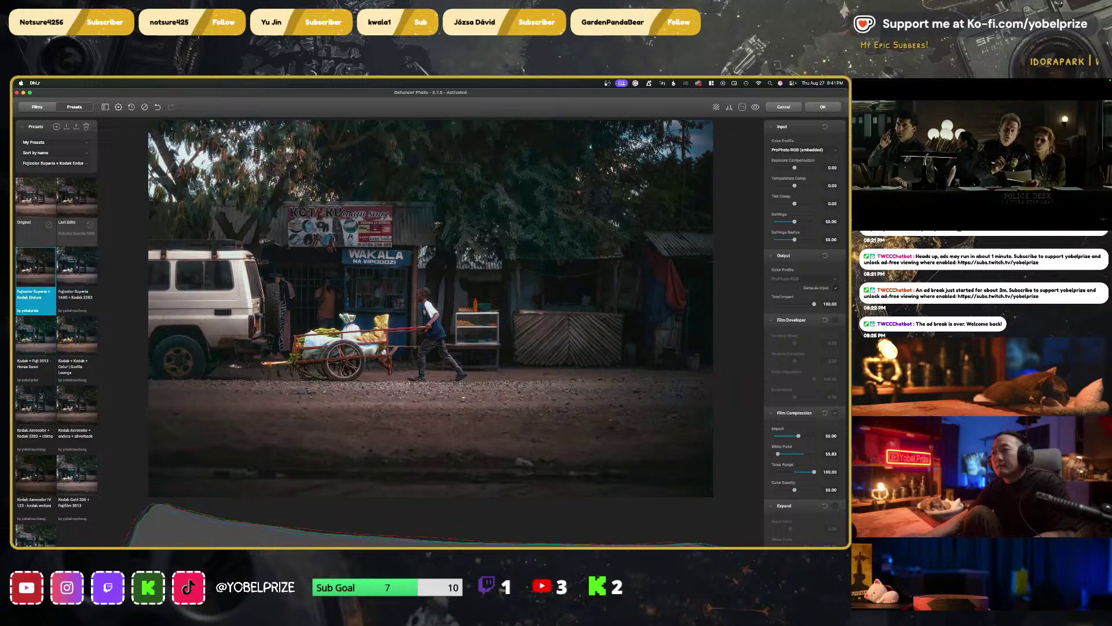
Compare the Kodak Aerocolor + Kodak 2383 preset against Kodak + Fuji 3513, and apply Kodak + Fuji 3513
key("Down")
key("Right")
key("Right")
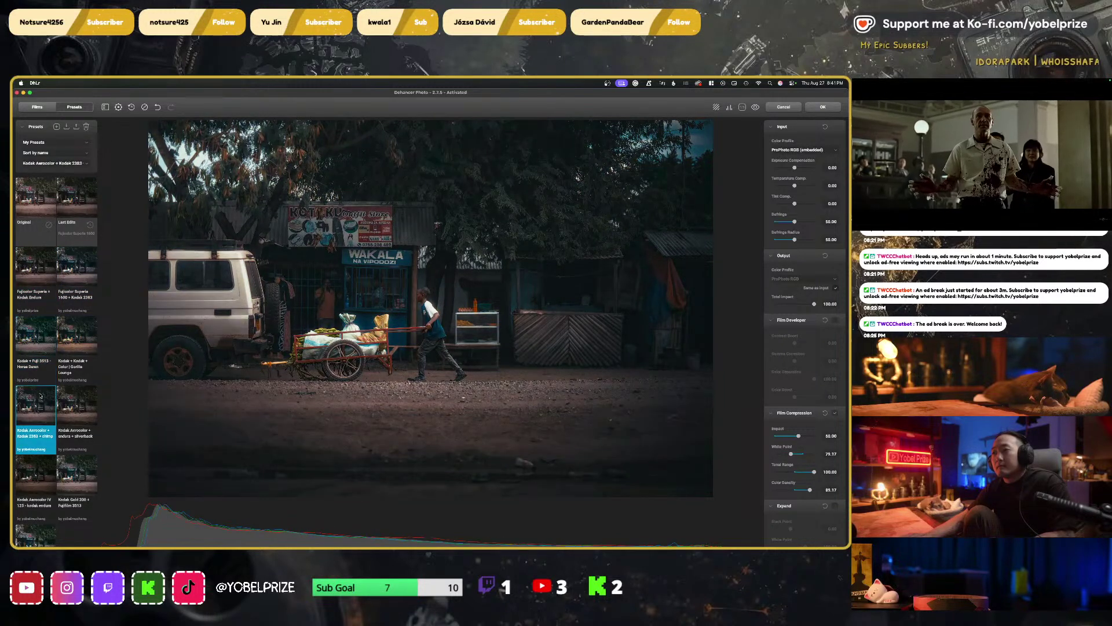
key("Up")
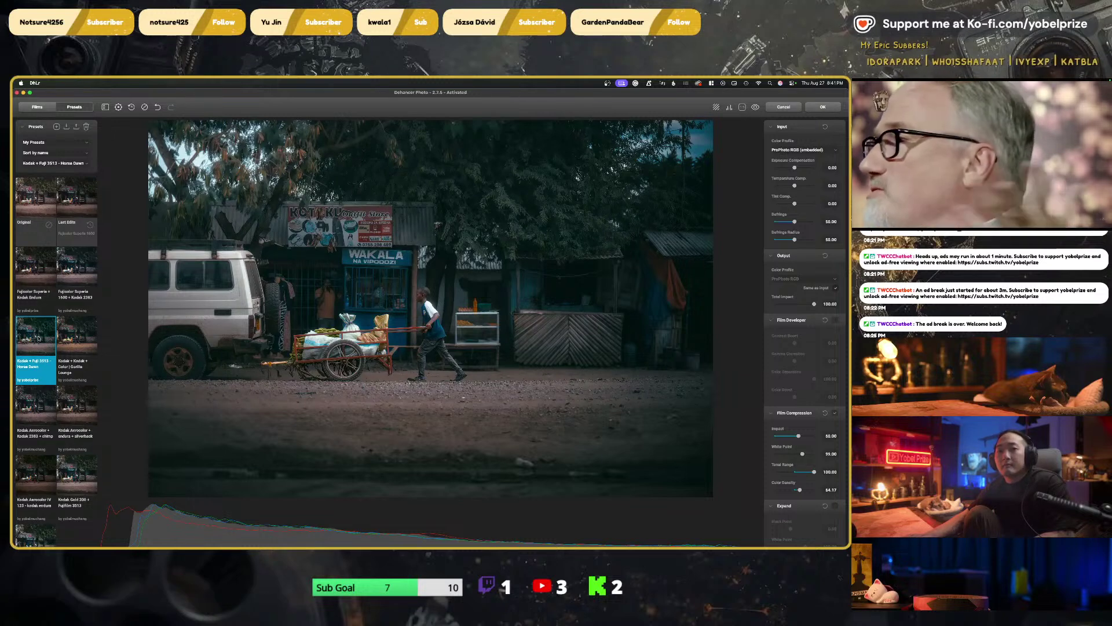
left_click(39, 409)
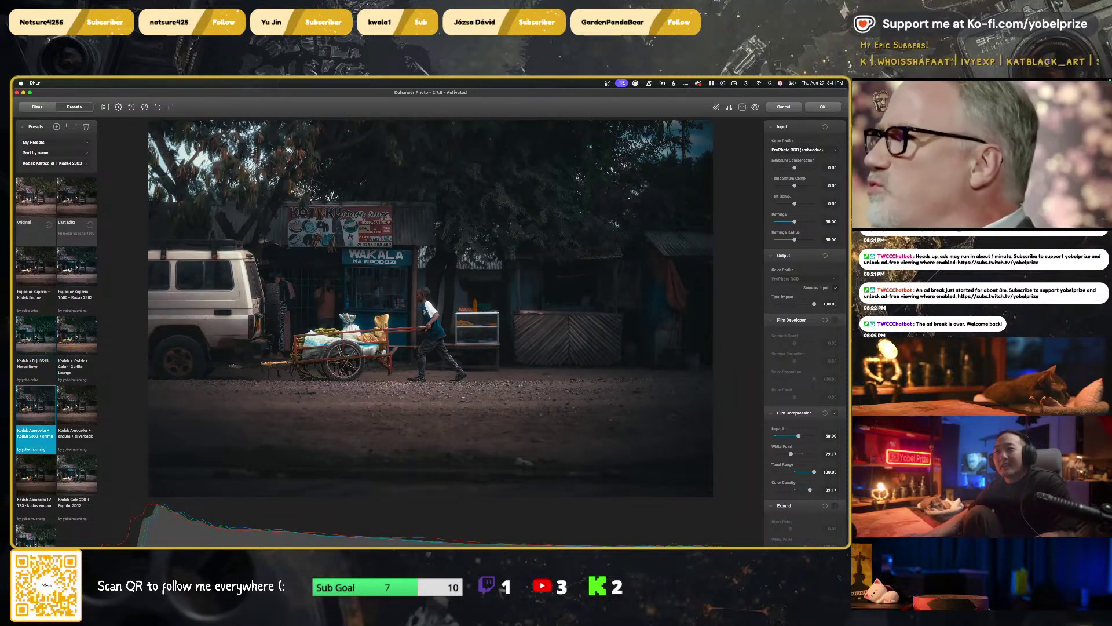
key("Up")
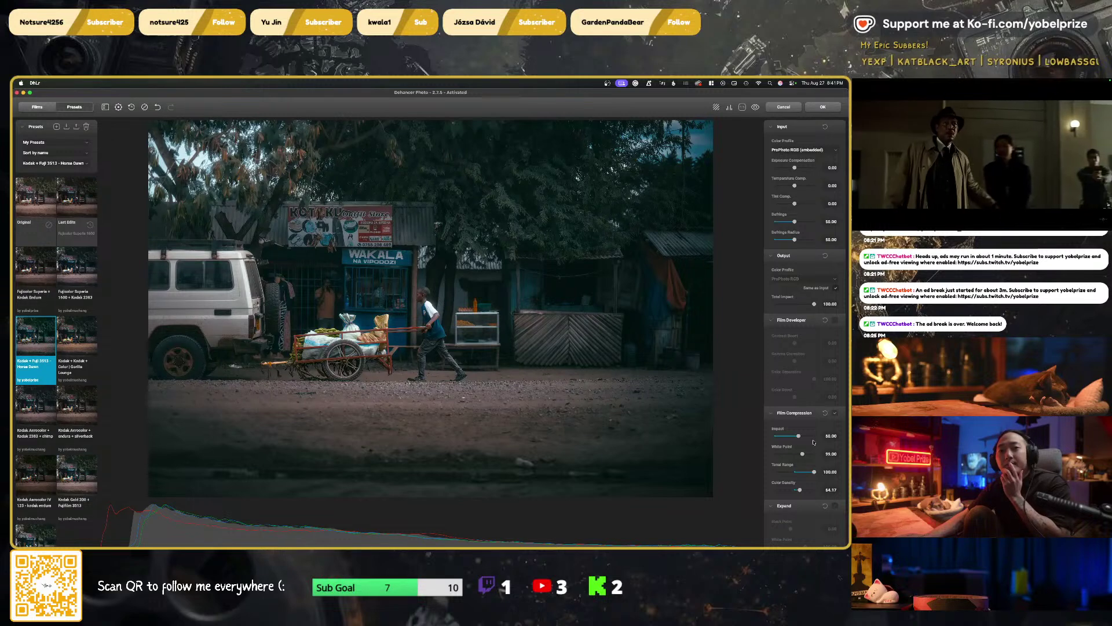
Try maximum Color Density in Film Compression, and settle the value at about 66
scroll(813, 442, "down", 3)
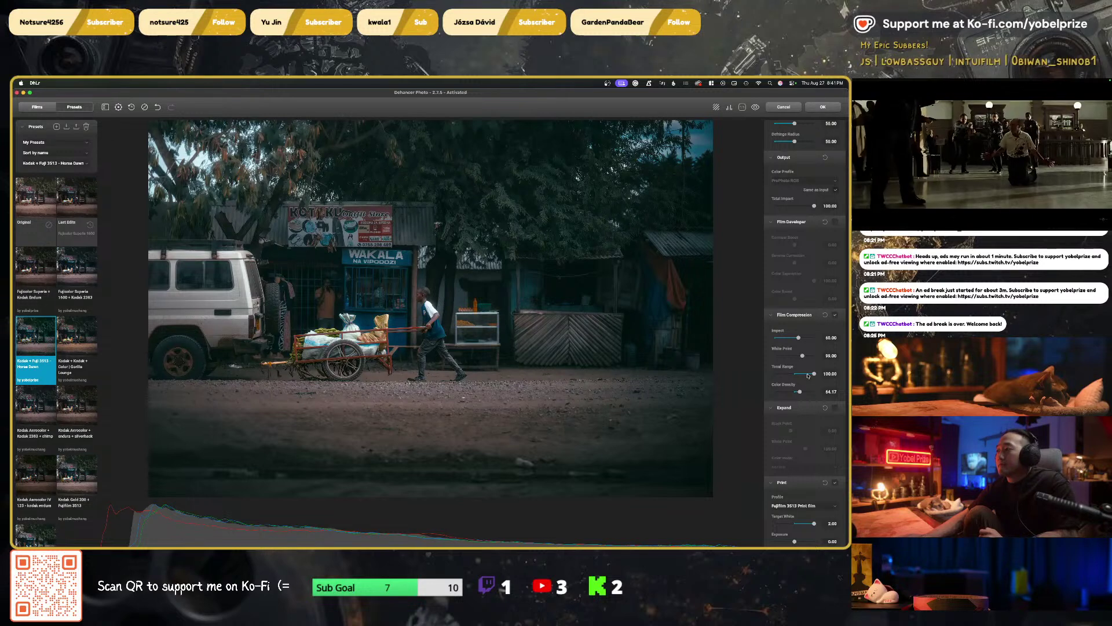
left_click_drag(801, 392, 824, 393)
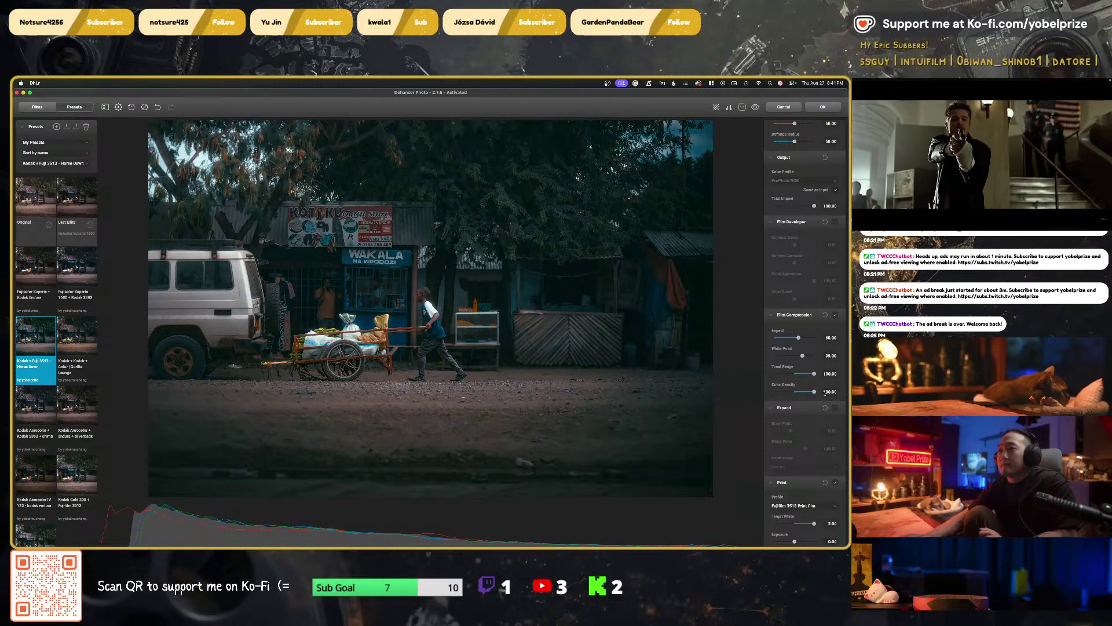
left_click(799, 393)
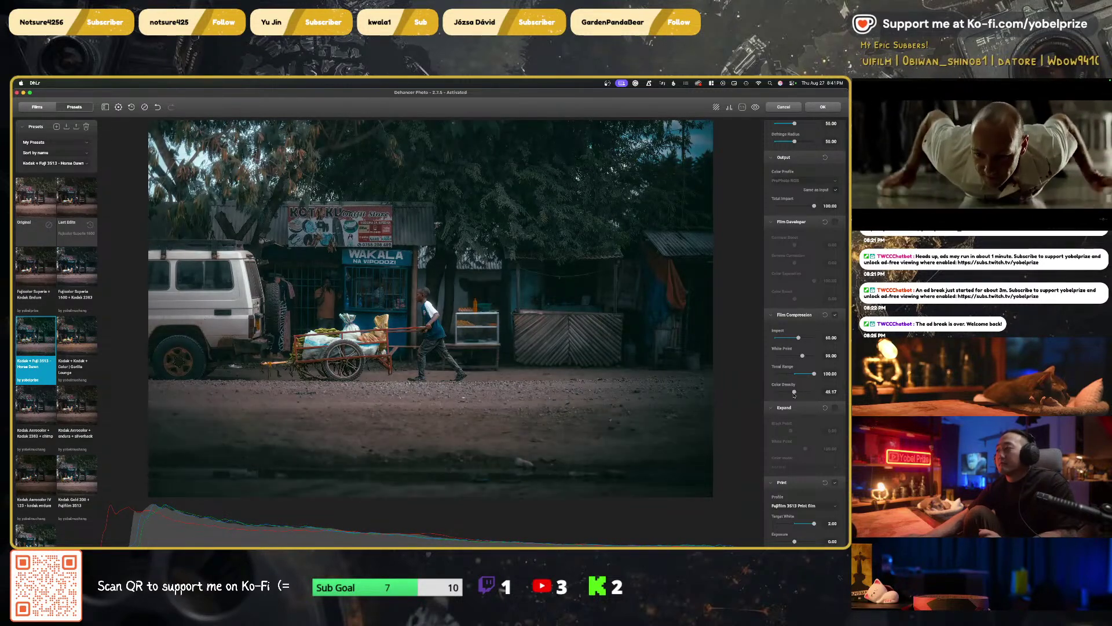
left_click_drag(800, 393, 803, 396)
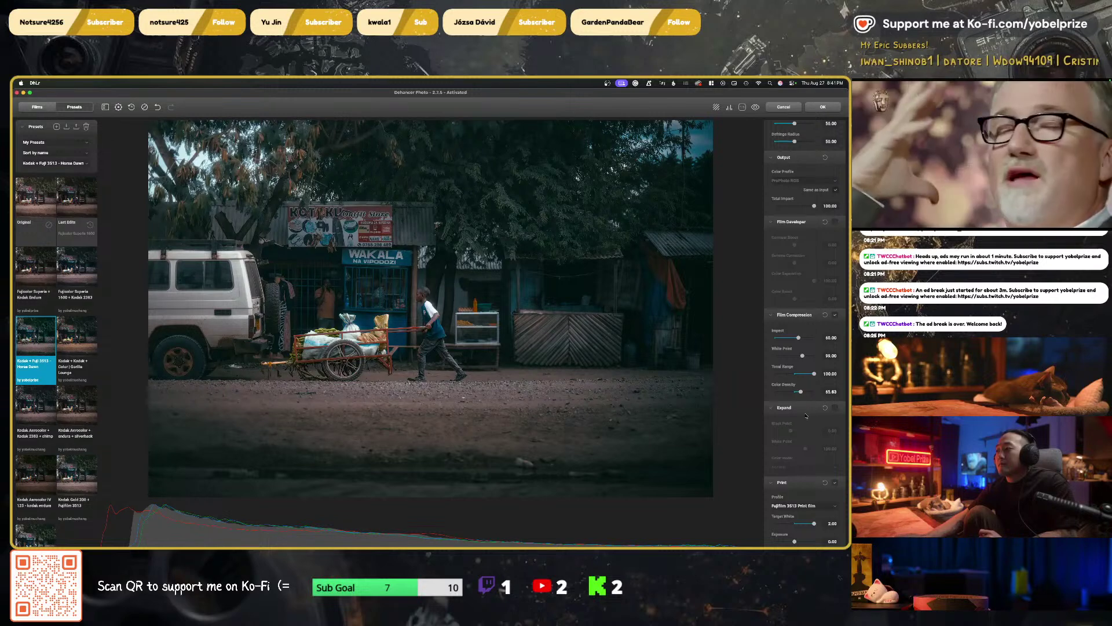
Enable Film Grain on the photo and toggle it off and on to compare its effect
scroll(782, 399, "down", 5)
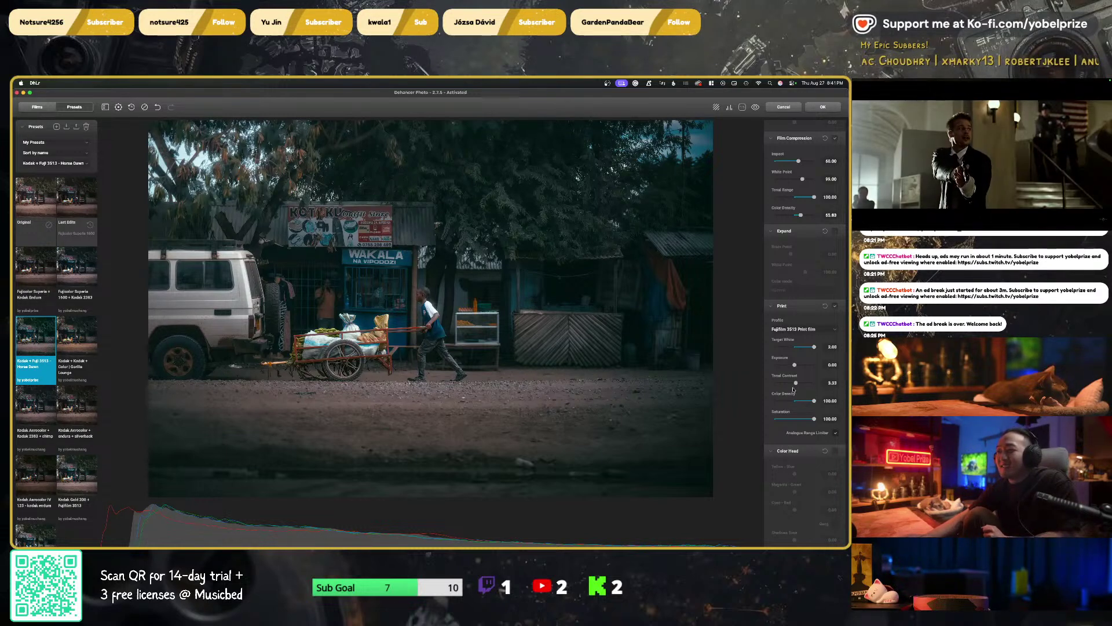
scroll(792, 389, "down", 3)
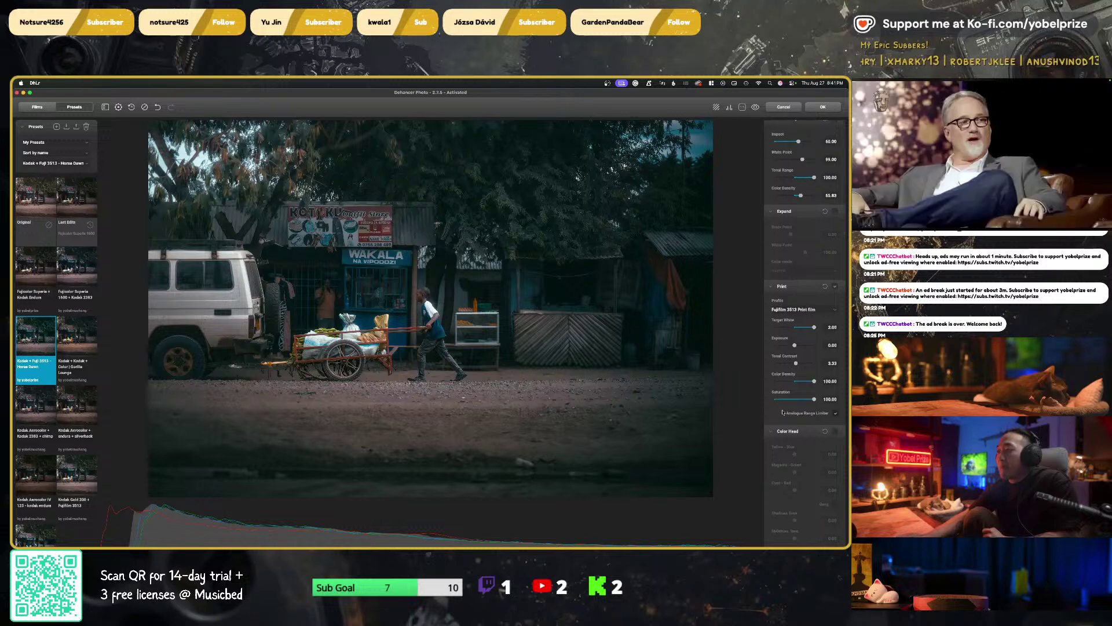
scroll(782, 412, "down", 4)
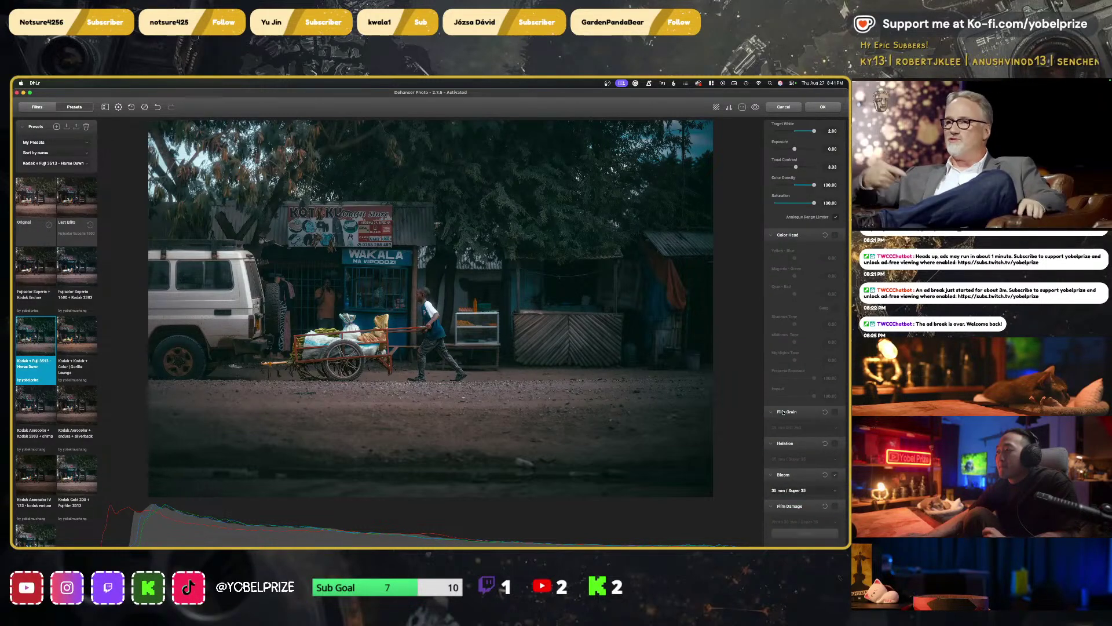
left_click(835, 412)
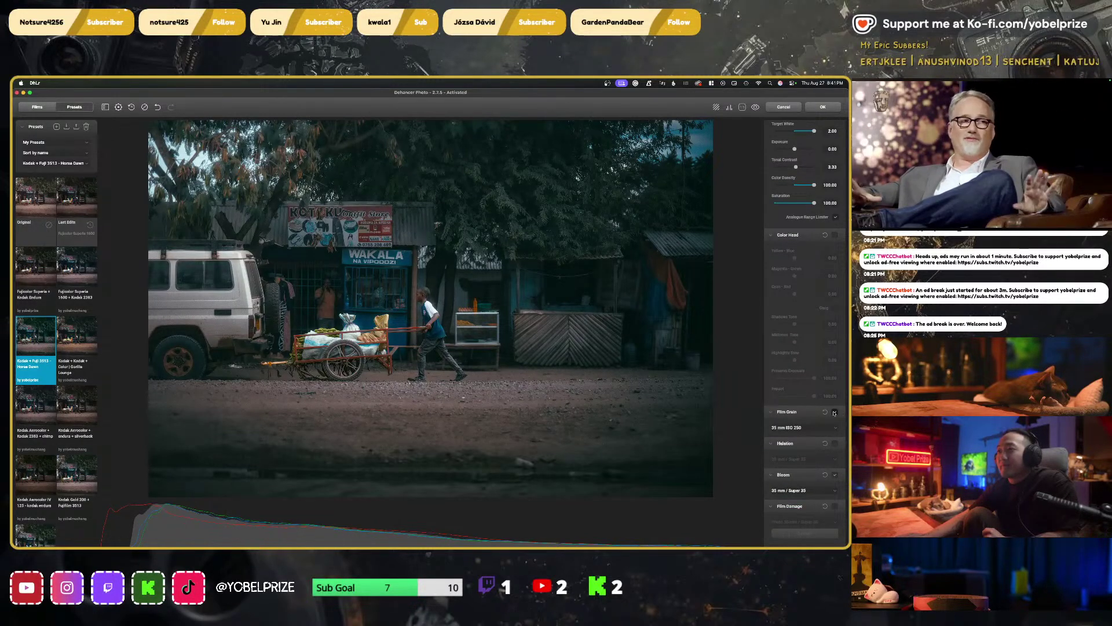
scroll(835, 409, "down", 3)
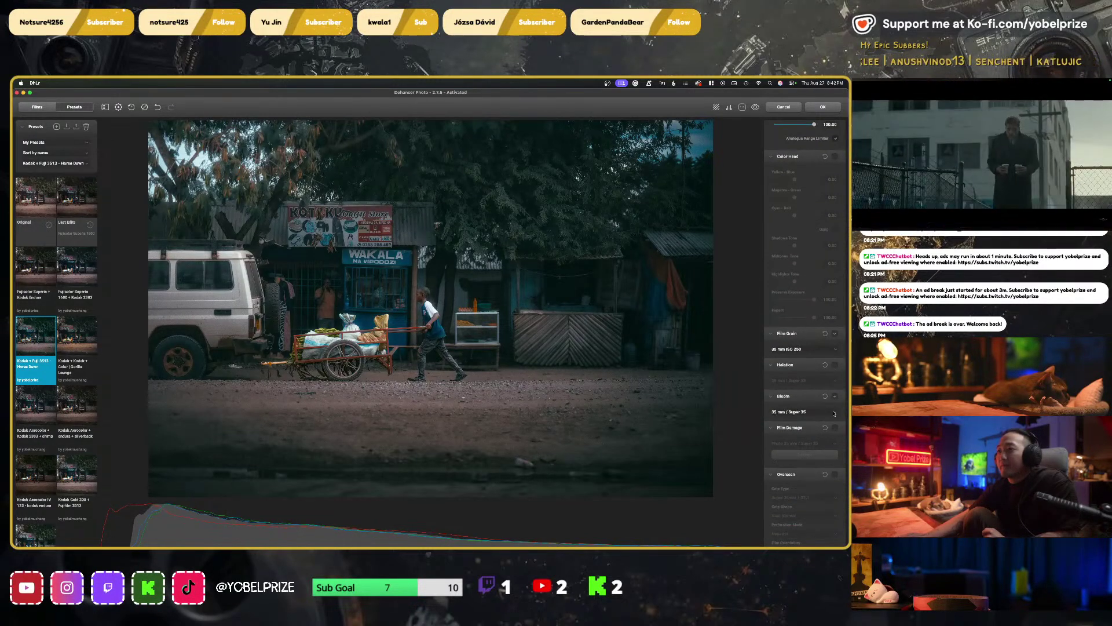
left_click(835, 365)
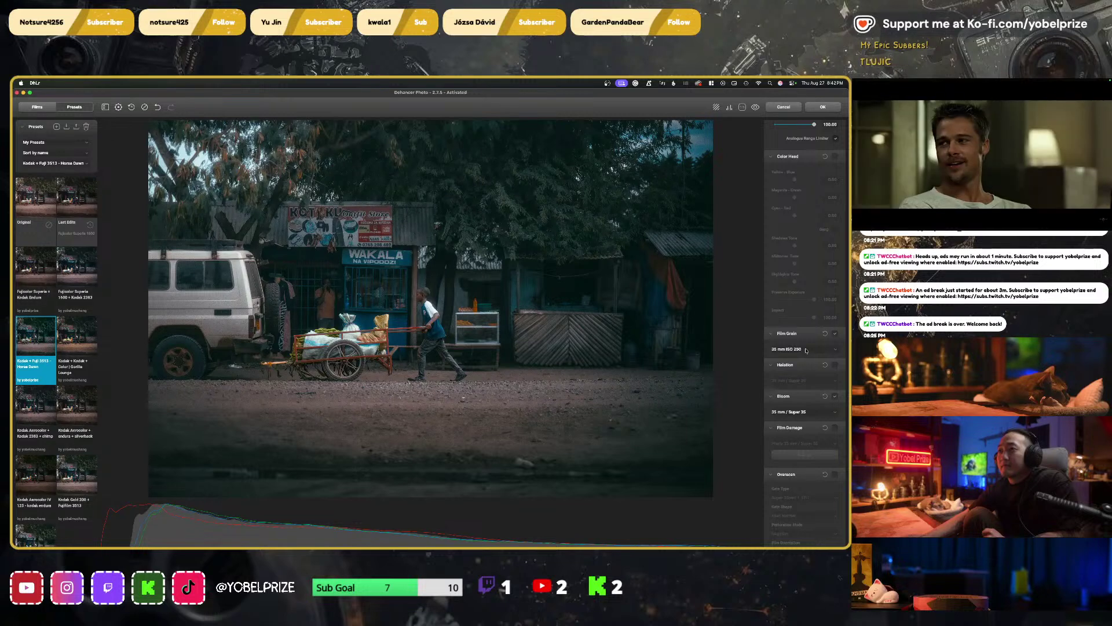
left_click(835, 333)
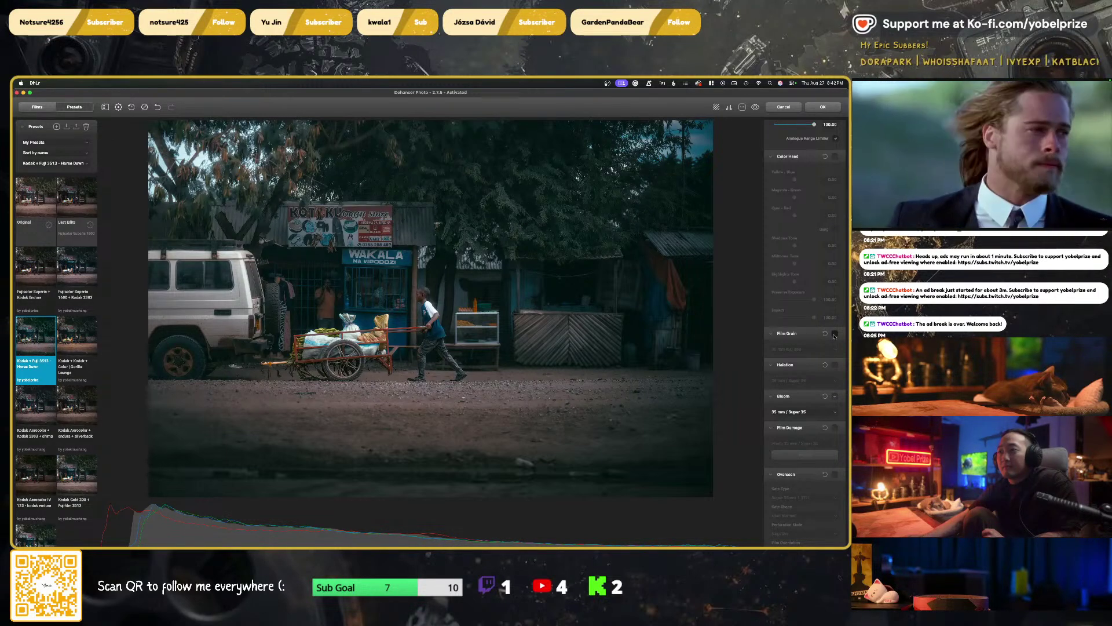
left_click(835, 335)
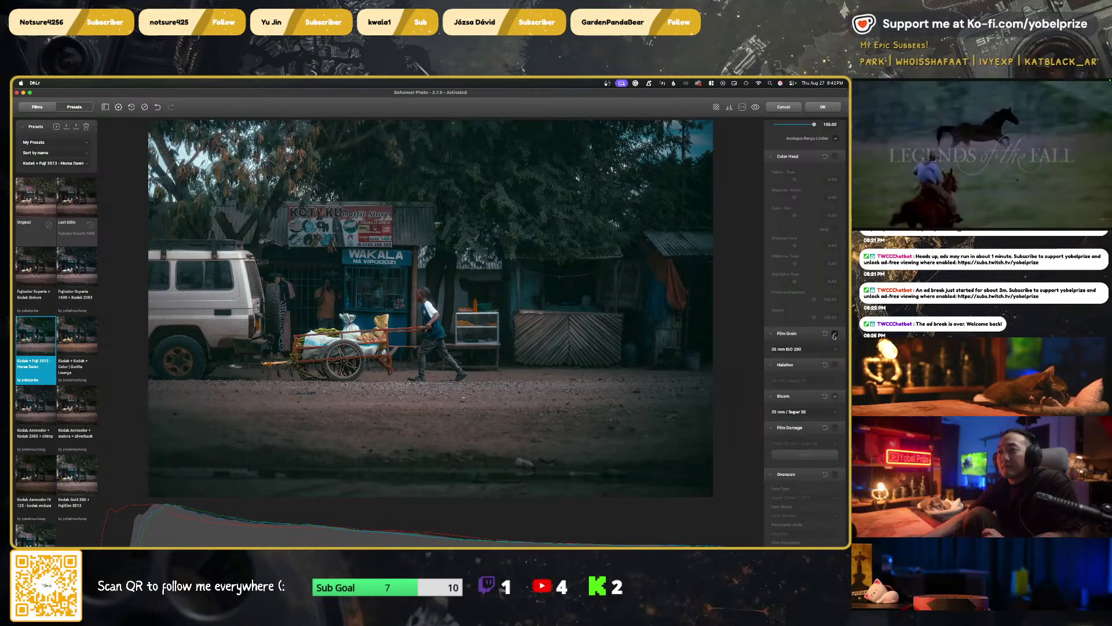
Set the Film Grain to 65 mm ISO 50, apply the Dehancer look, and return to Lightroom Classic
left_click(797, 350)
left_click(796, 362)
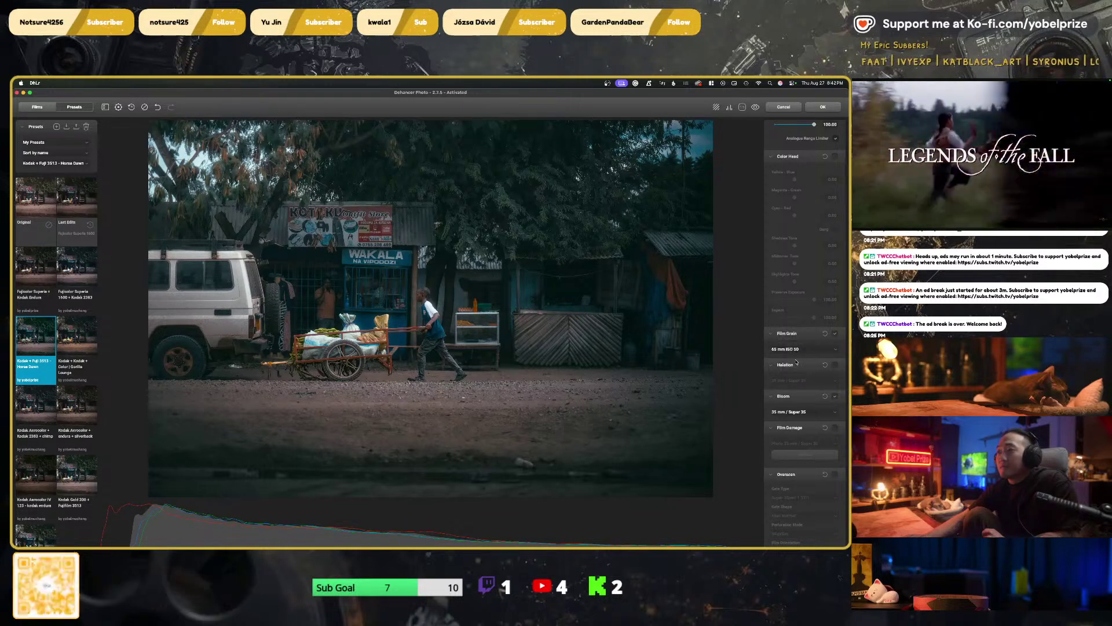
left_click(813, 107)
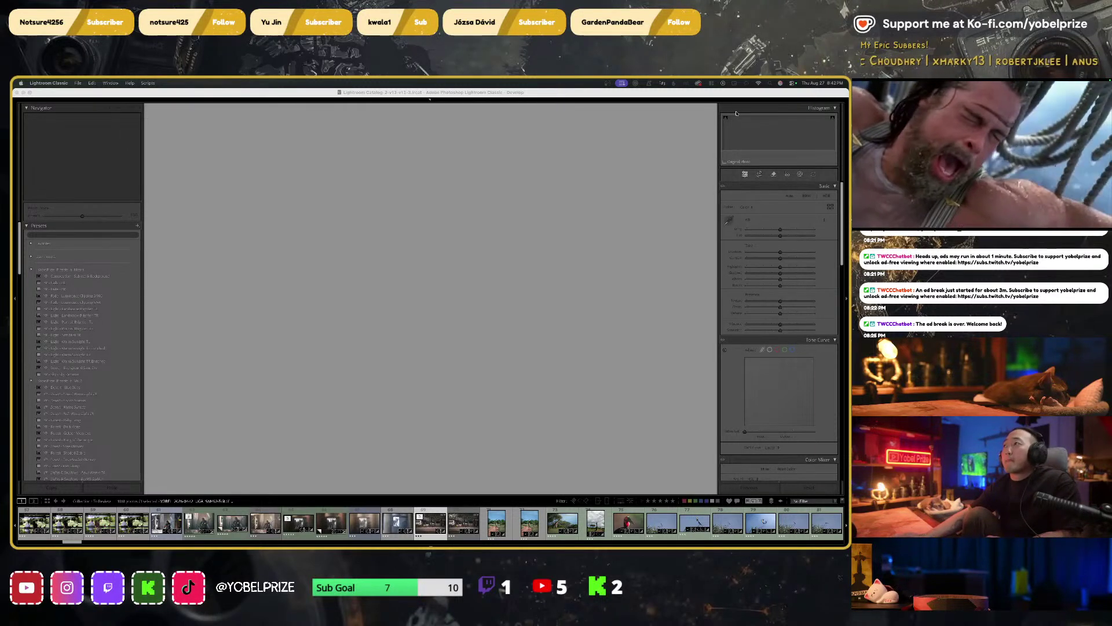
left_click(656, 97)
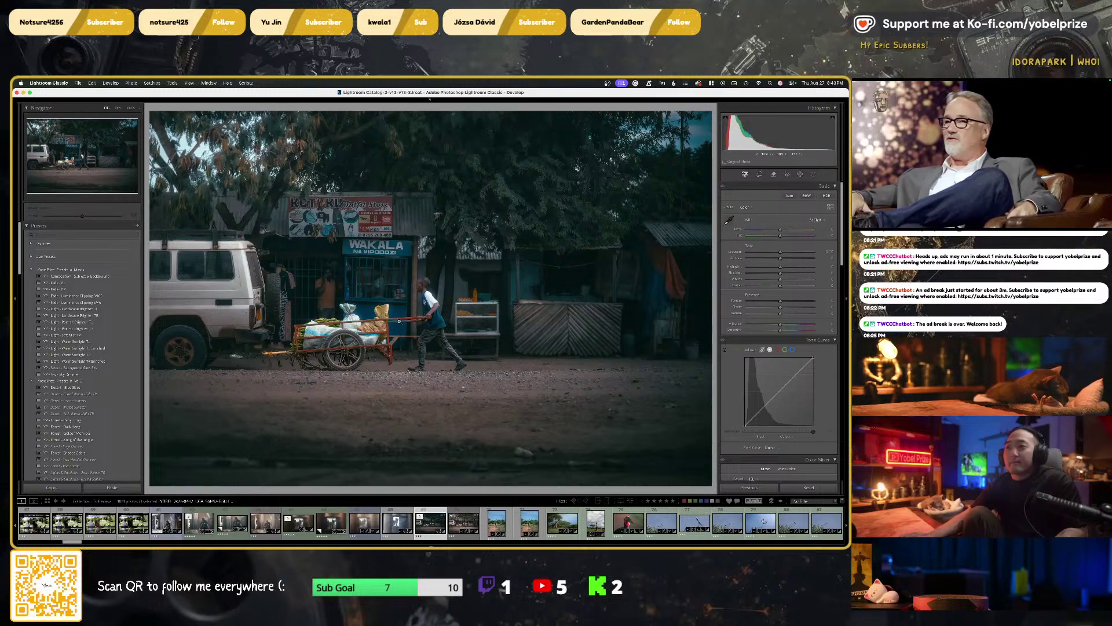
Crop the photo to a wide panoramic custom aspect ratio, and shift the picture slightly upward within the full-width crop
key("r")
left_click(809, 202)
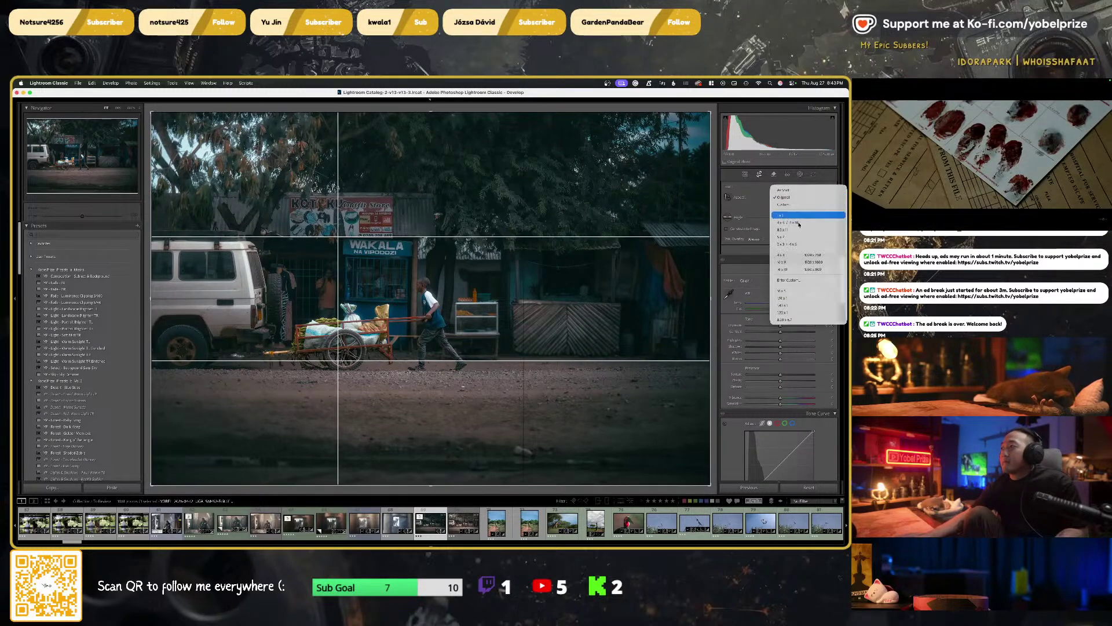
left_click(786, 292)
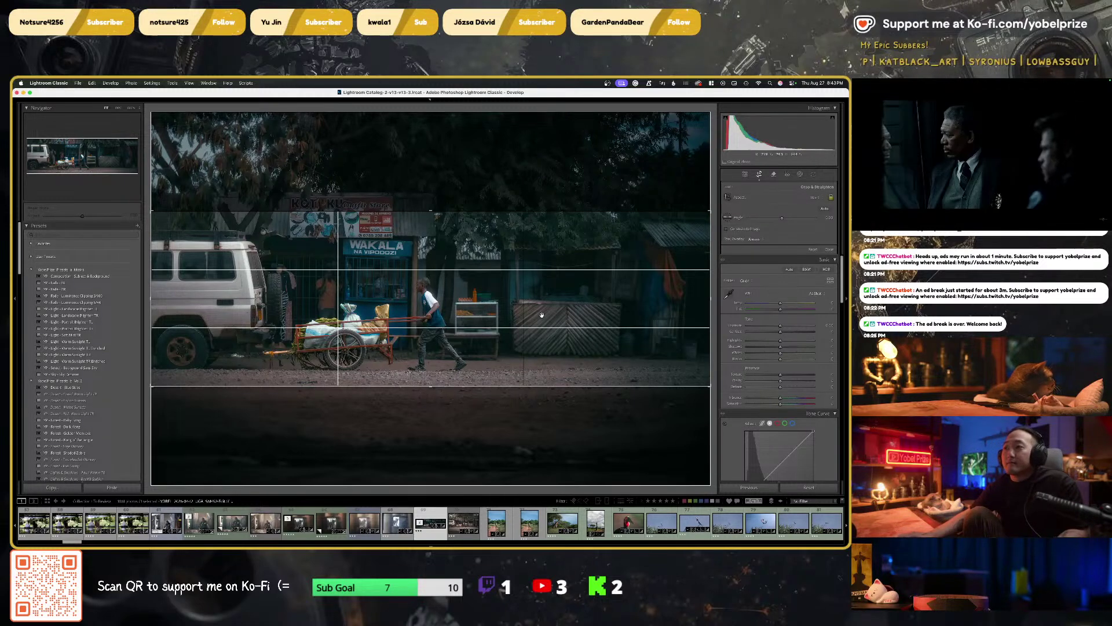
left_click_drag(541, 313, 546, 310)
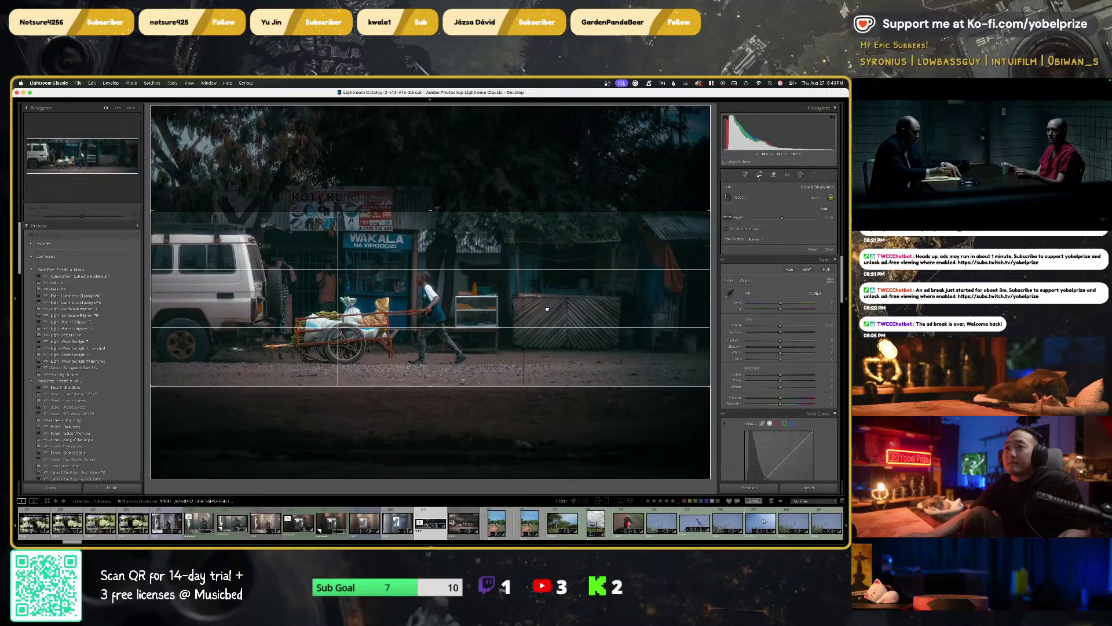
left_click_drag(547, 309, 547, 308)
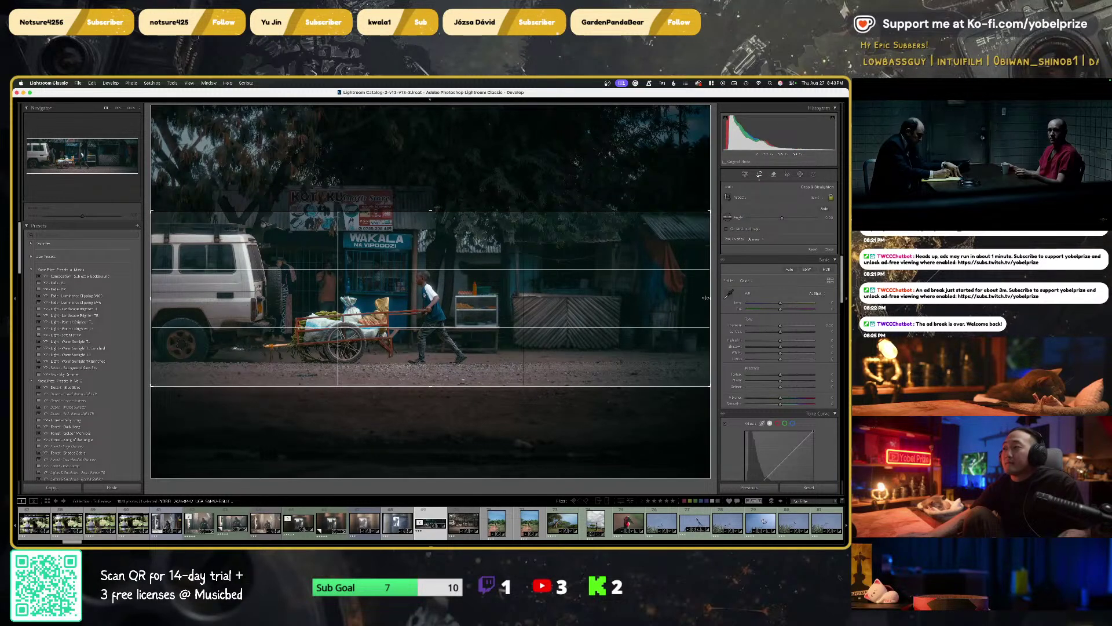
Try a tighter panoramic crop around the cart and boy, and undo the crop change
left_click_drag(701, 299, 699, 301)
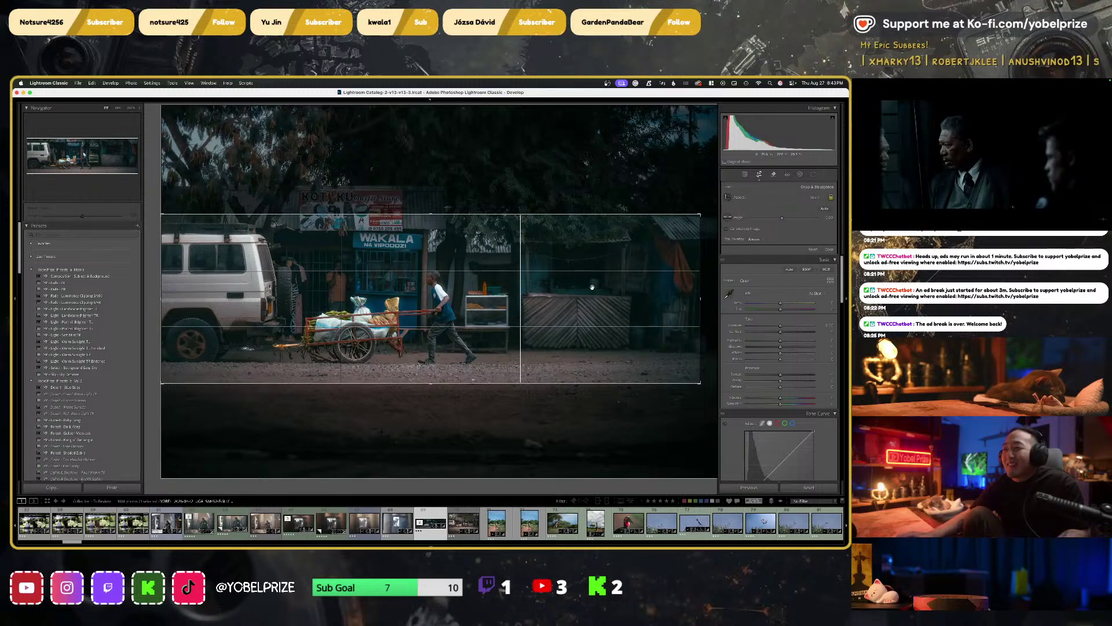
left_click_drag(699, 215, 666, 226)
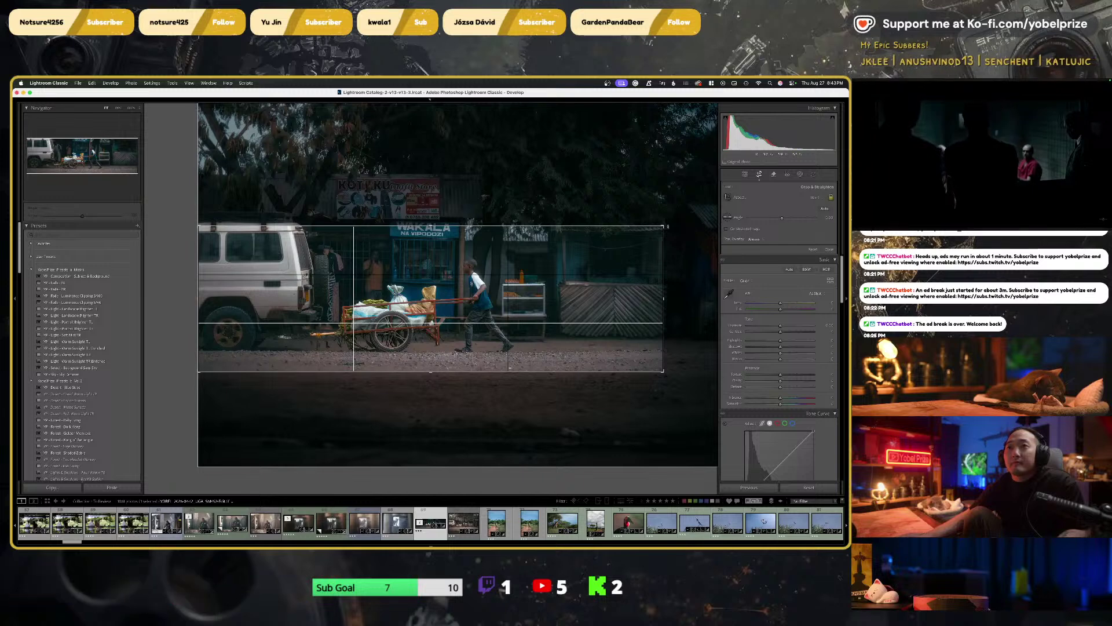
left_click_drag(667, 226, 638, 230)
key("super+z")
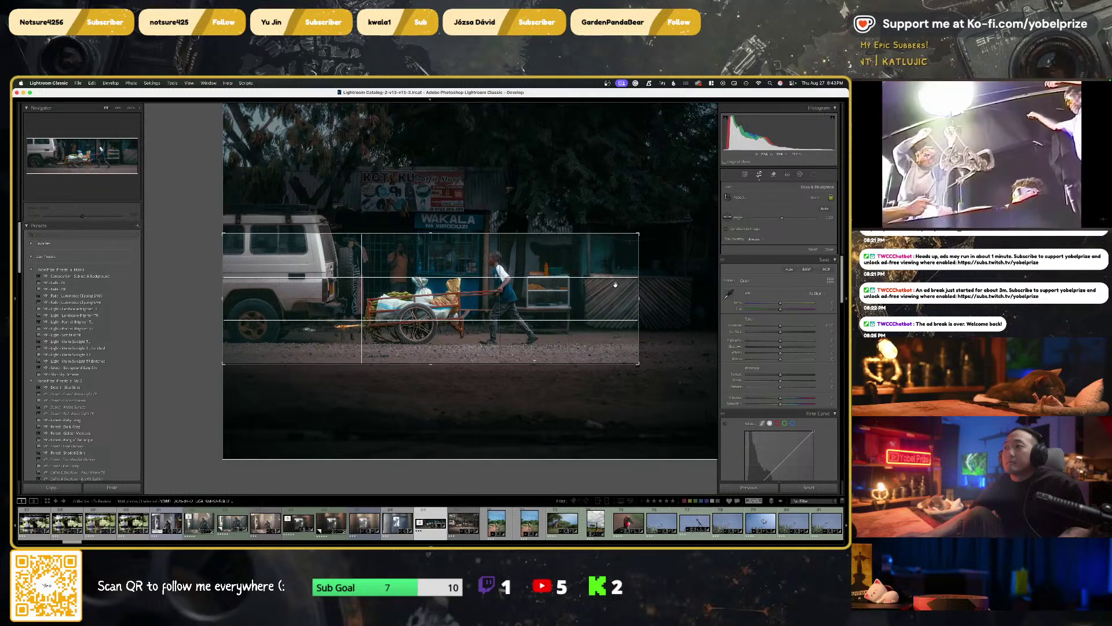
key("Return")
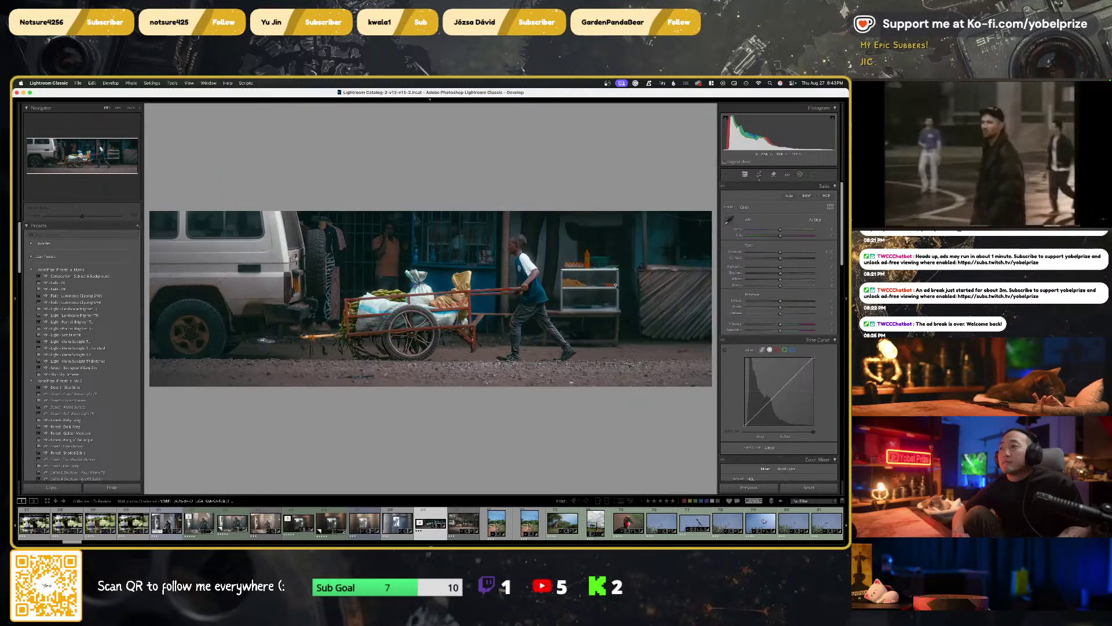
key("super+z")
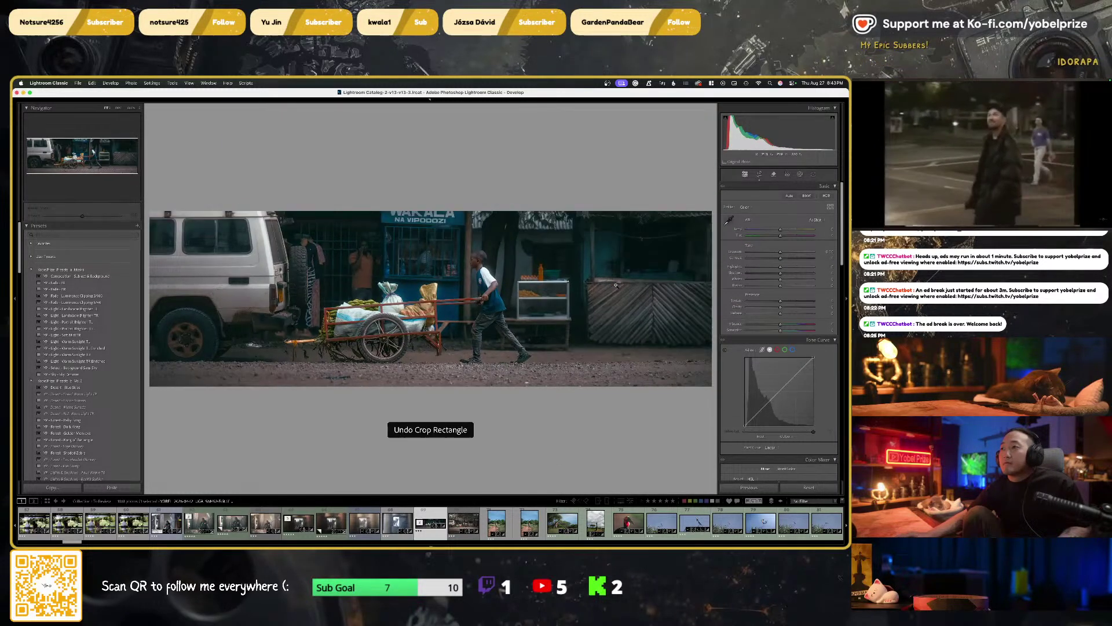
Tighten the panoramic crop around the van, cart and boy by trimming the scene's right side, keeping the wide ratio
key("r")
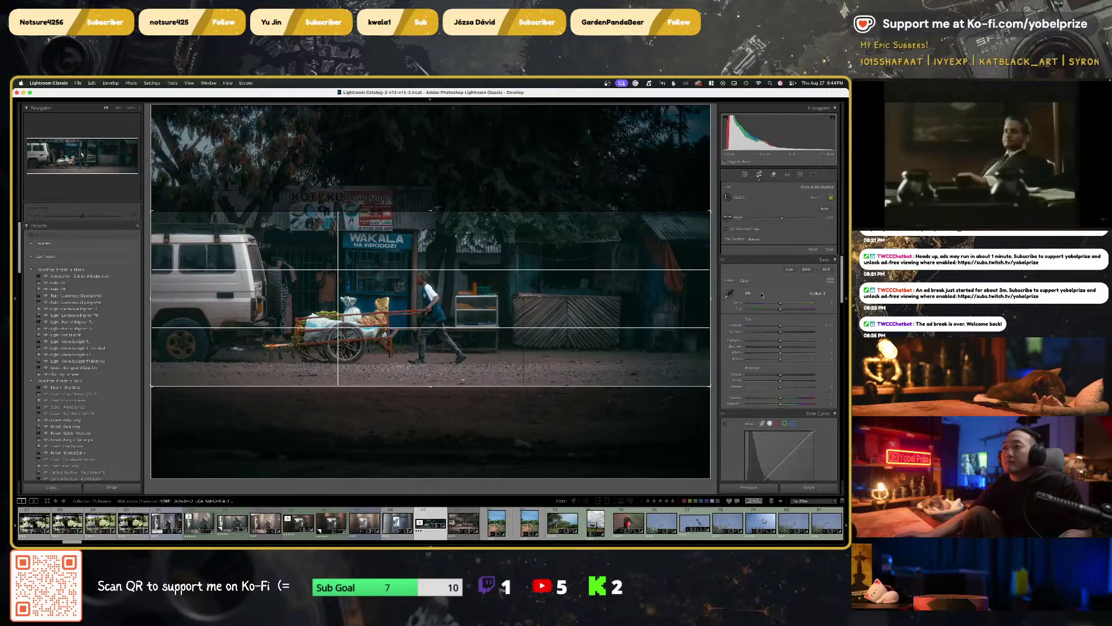
key("Return")
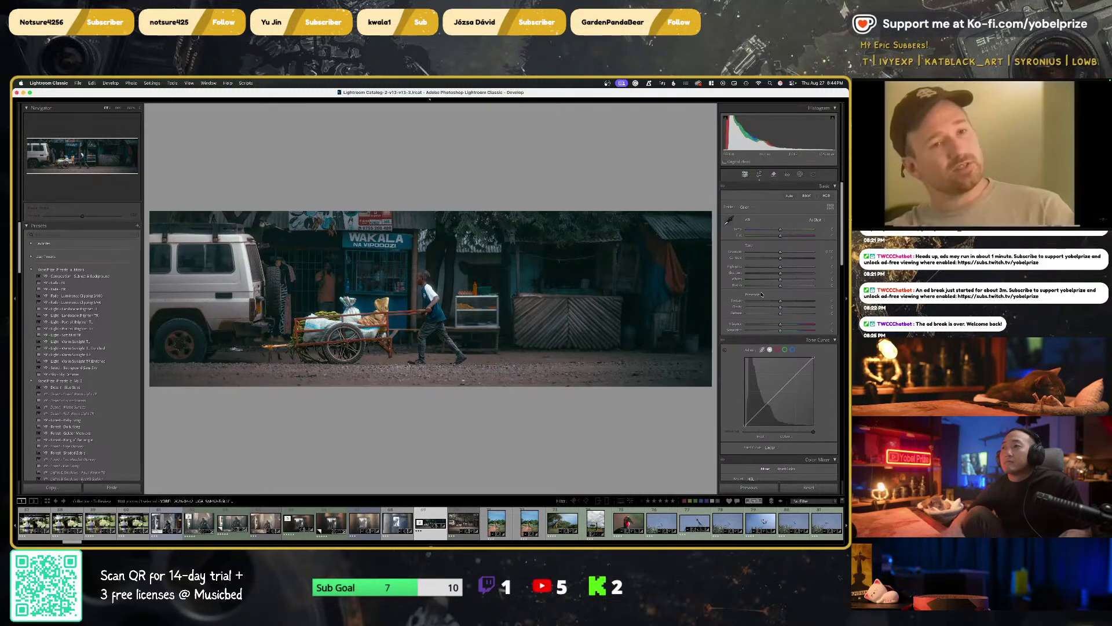
key("r")
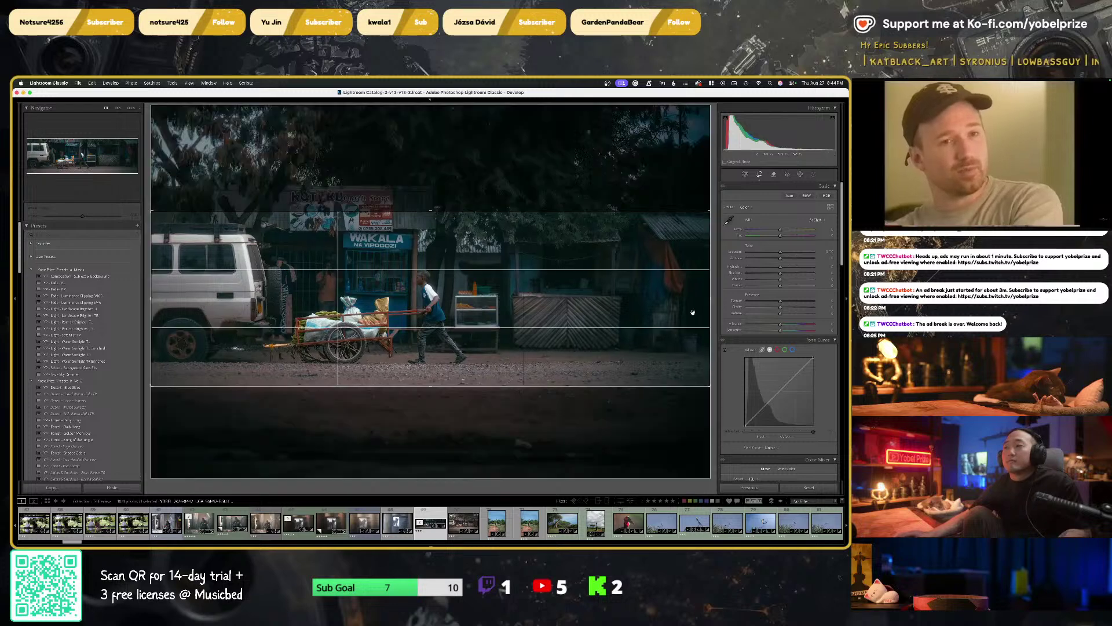
left_click_drag(673, 307, 665, 307)
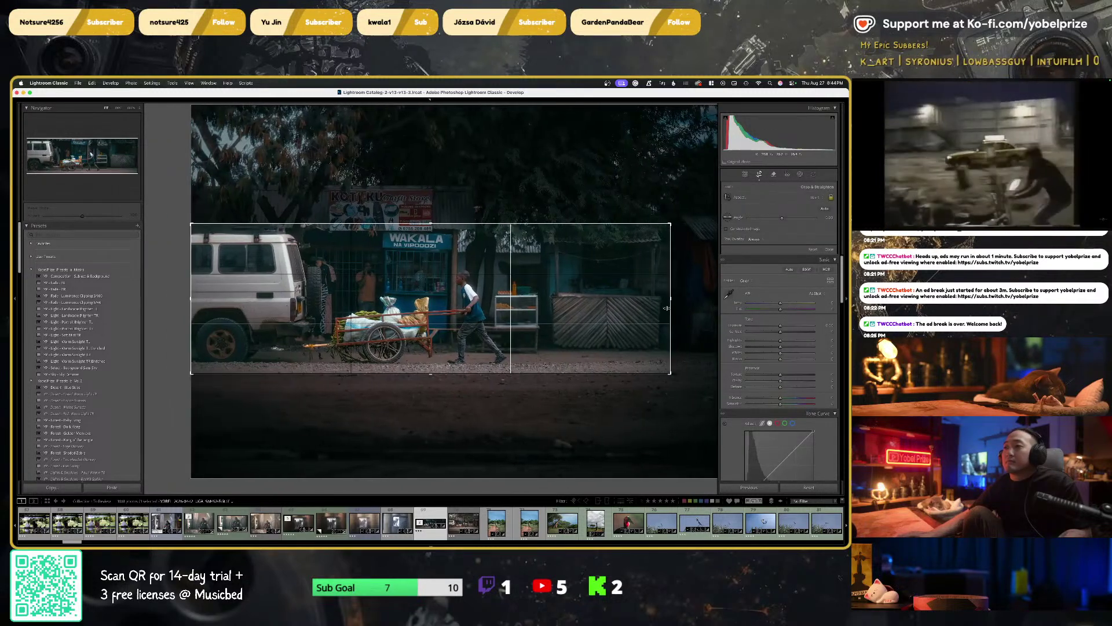
left_click_drag(579, 312, 582, 308)
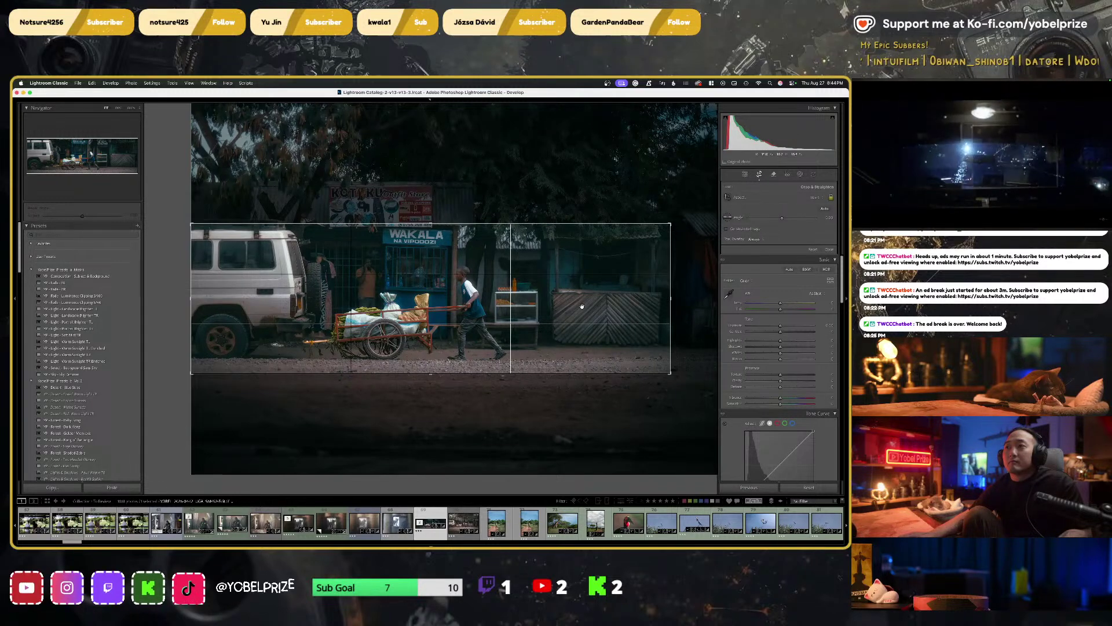
key("Return")
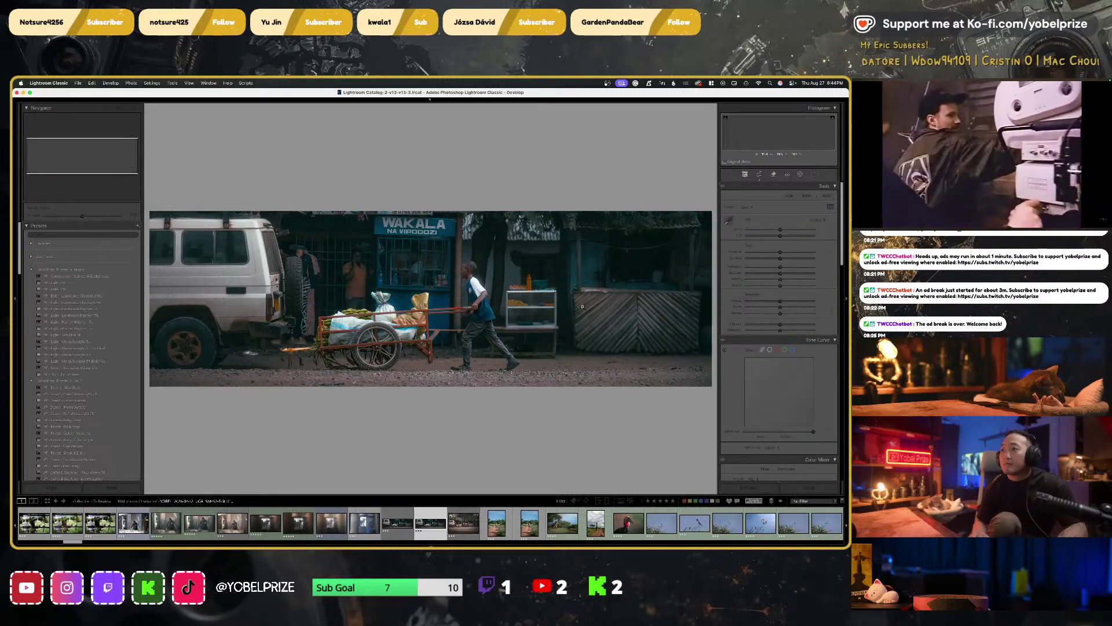
Crop the virtual copy to a taller custom aspect ratio that includes the shop signs and more ground, and straighten it slightly
key("r")
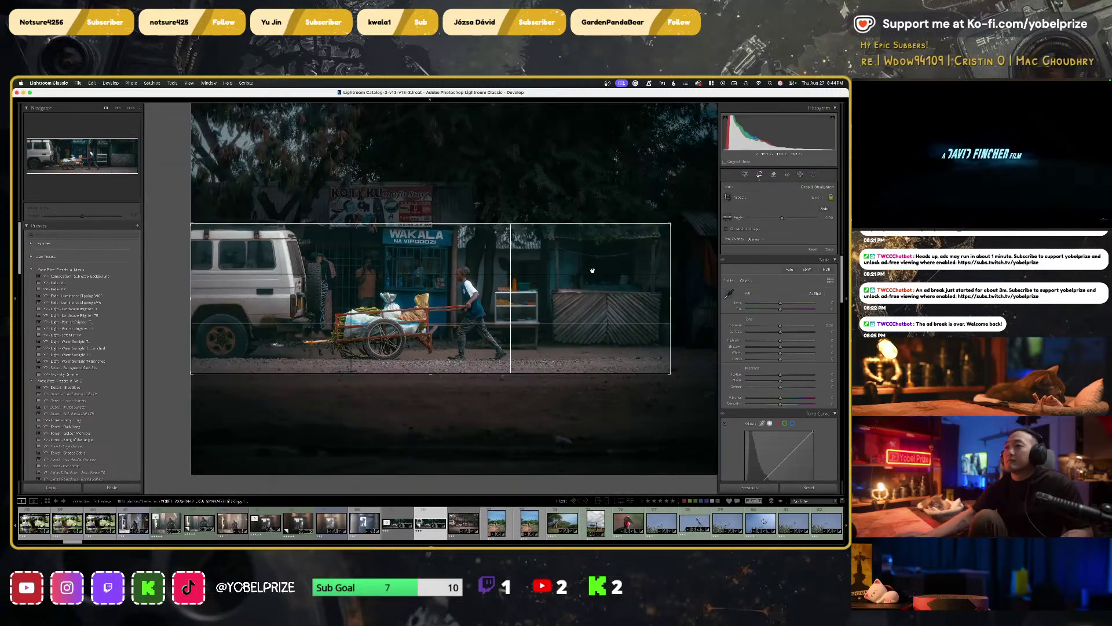
left_click(813, 198)
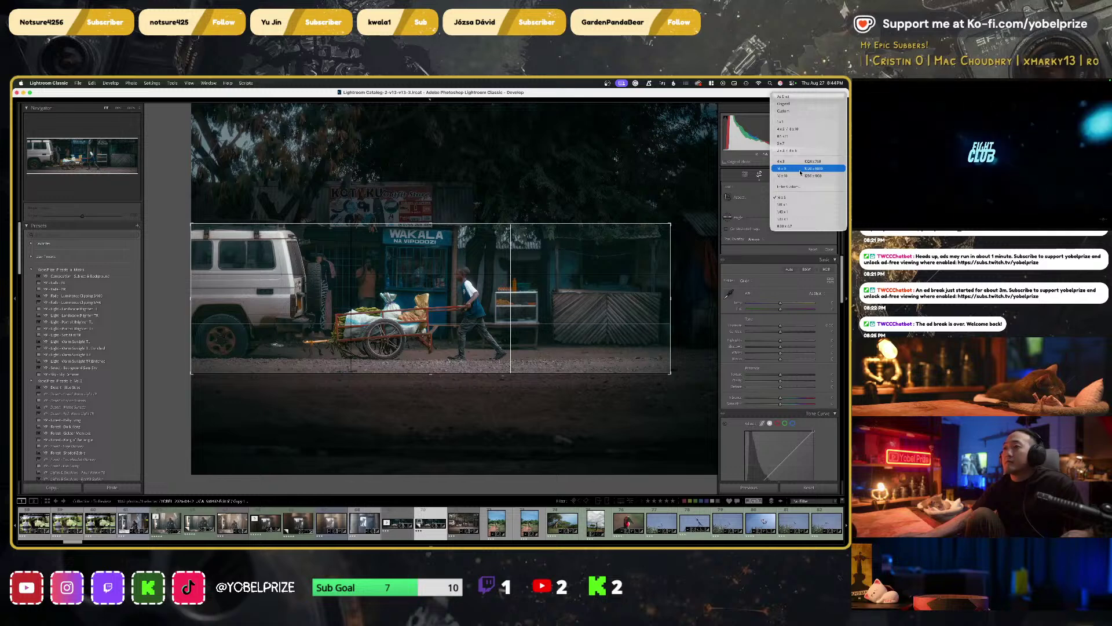
left_click(794, 211)
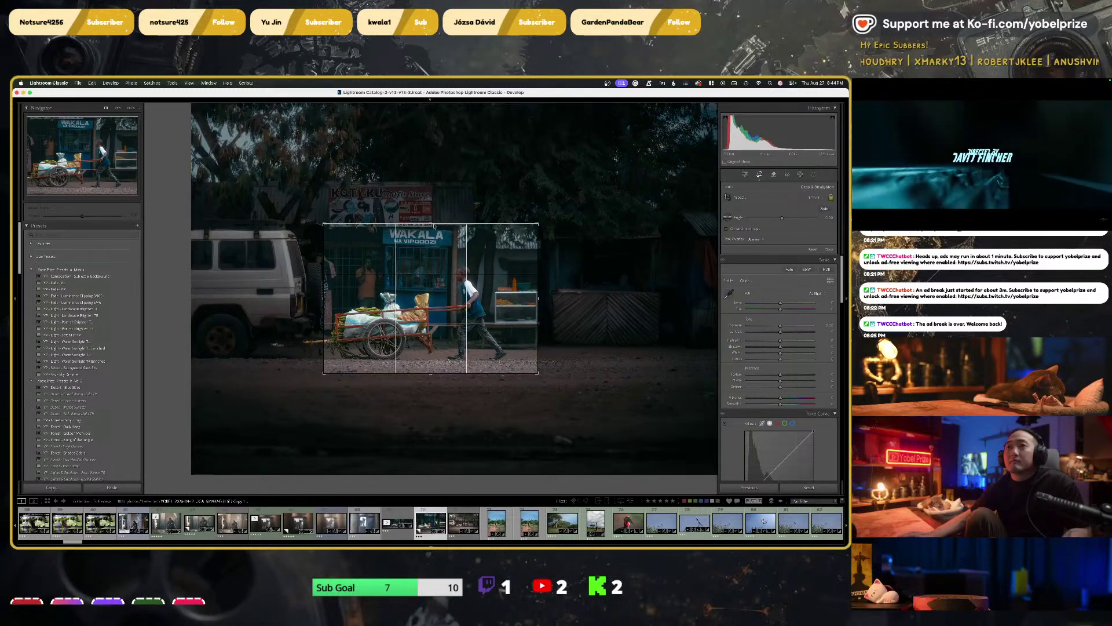
left_click_drag(369, 227, 160, 193)
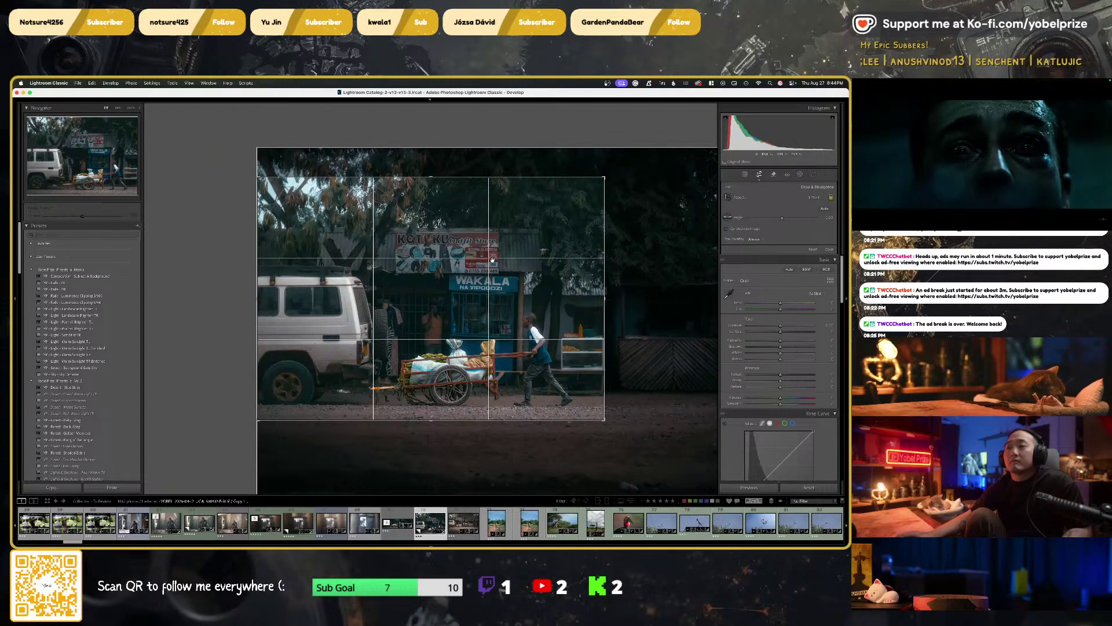
left_click_drag(492, 260, 526, 229)
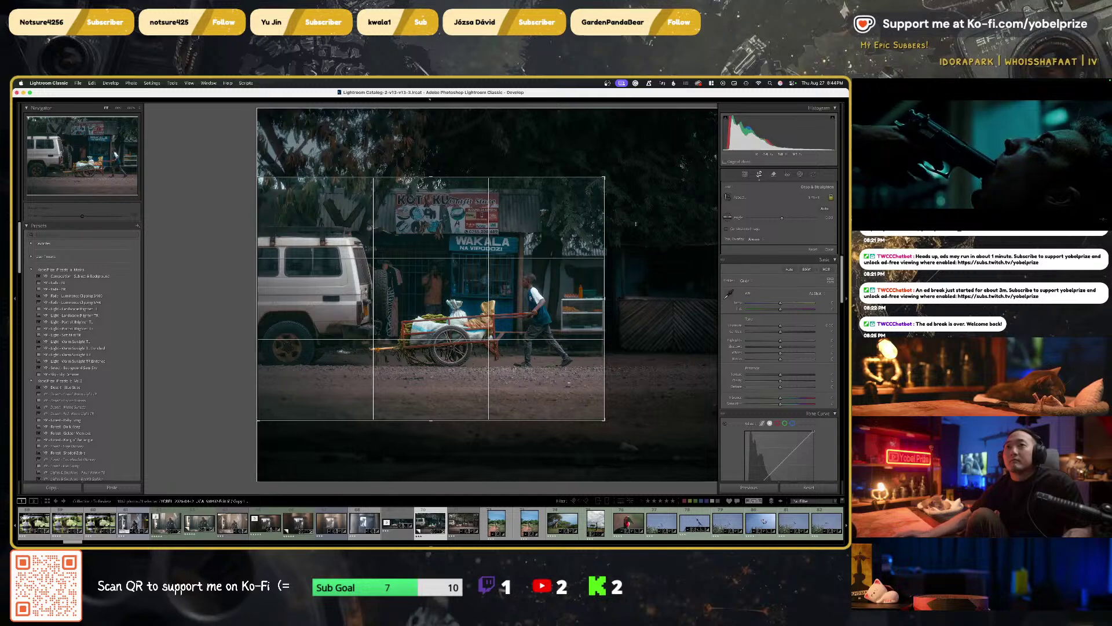
left_click_drag(782, 218, 783, 218)
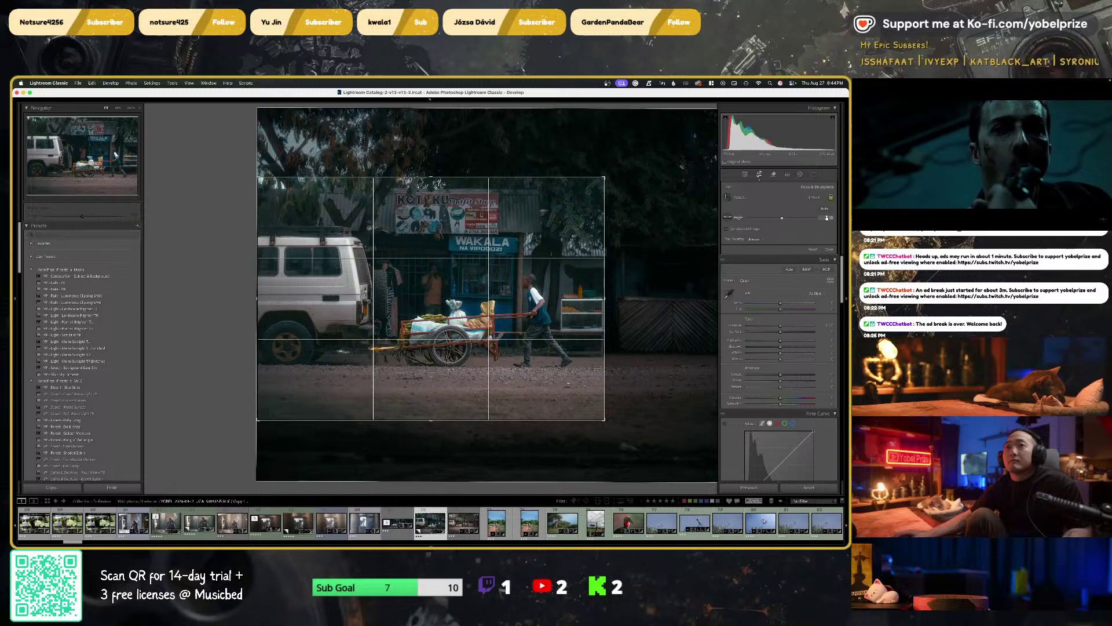
key("Return")
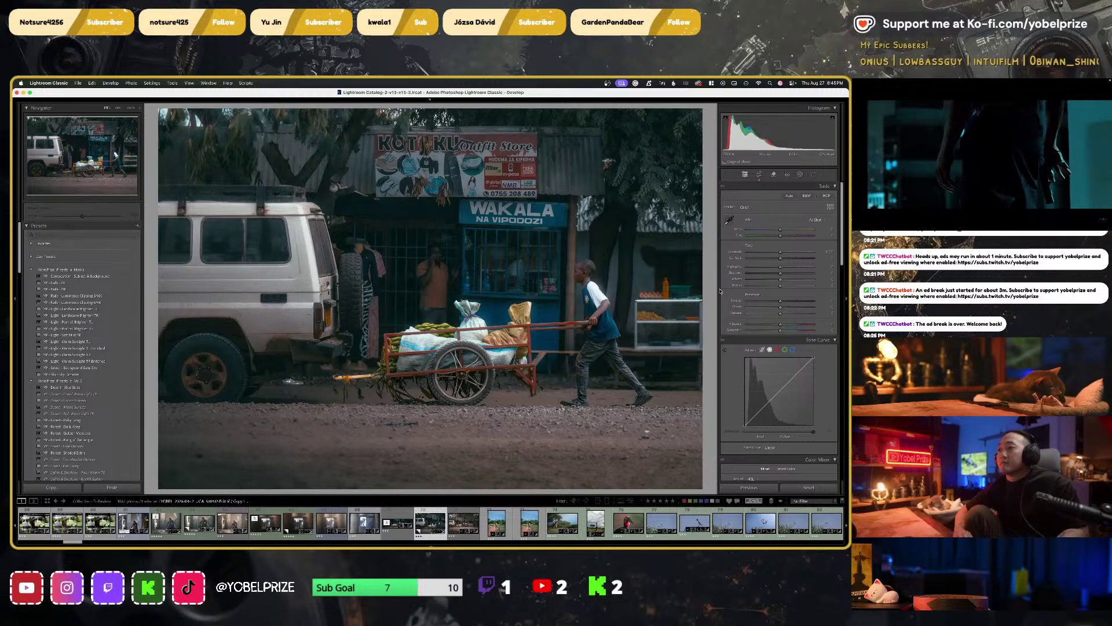
Return to the panoramic version and add a linear gradient mask fading from above the picture to below the road
key("Left")
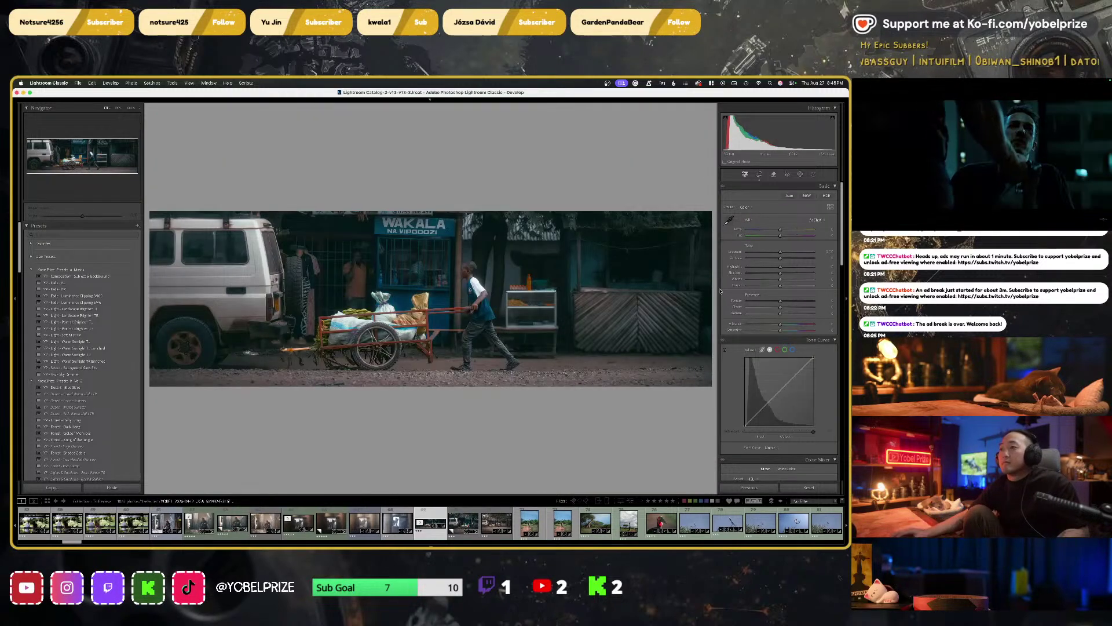
key("r")
key("shift+w")
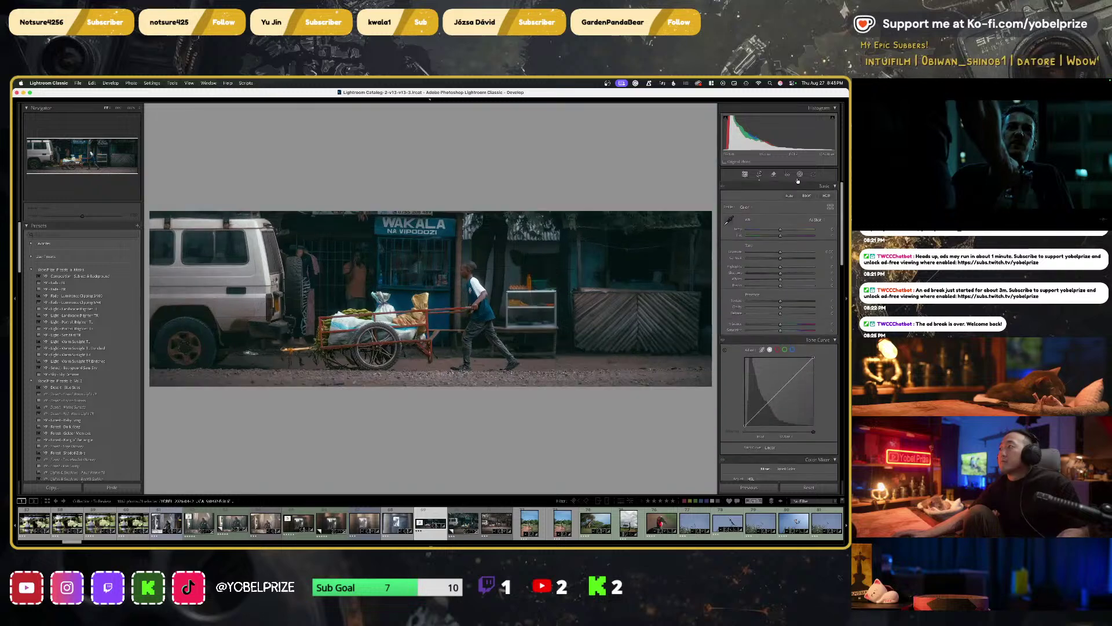
left_click(745, 253)
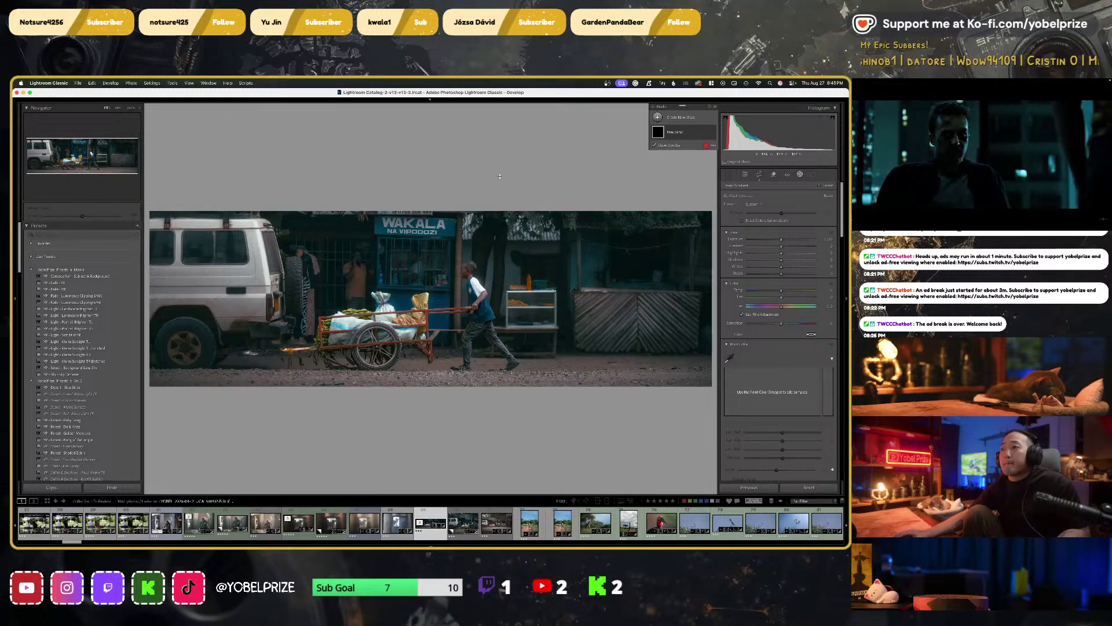
left_click_drag(492, 144, 467, 346)
key("super+minus")
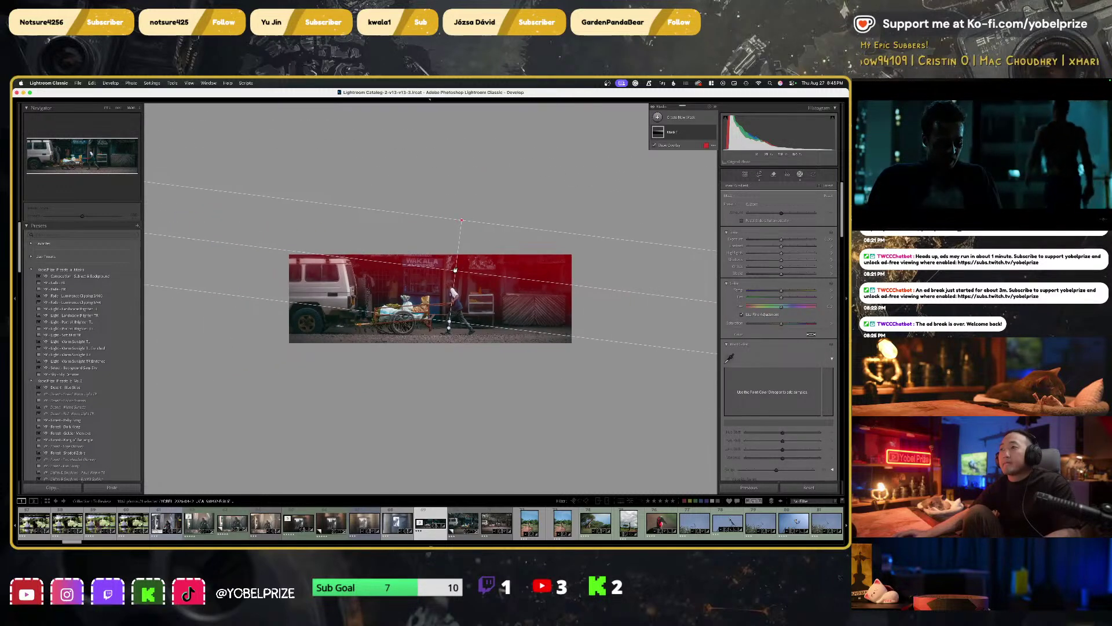
left_click_drag(462, 235, 441, 417)
left_click_drag(457, 275, 462, 216)
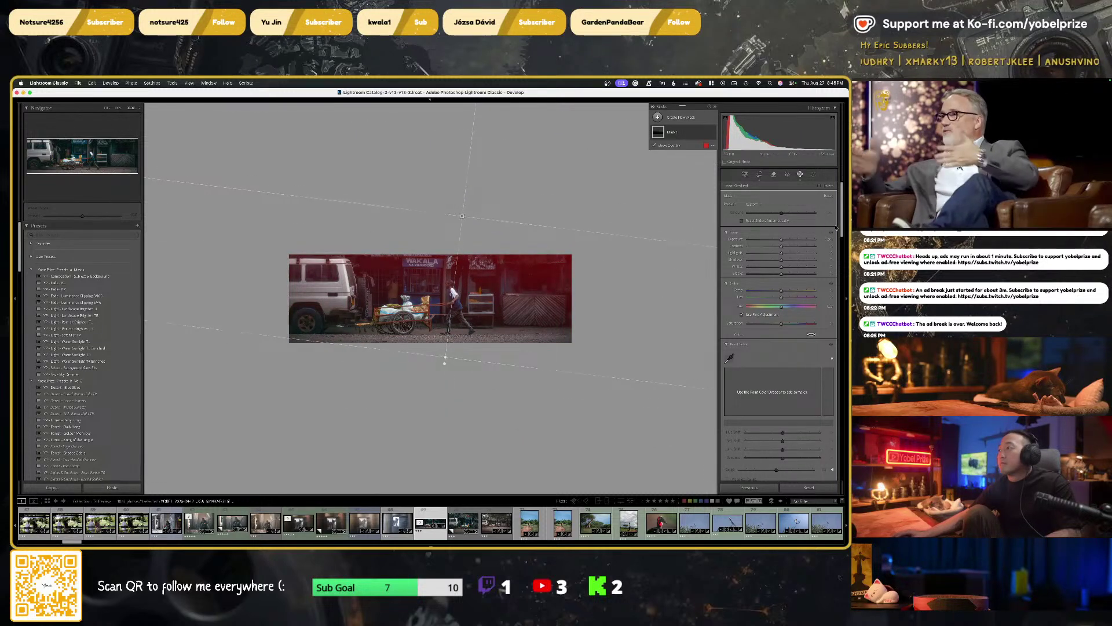
On the gradient mask, reduce Contrast to the minimum, raise Blacks to the maximum, and lower Dehaze strongly
left_click_drag(782, 247, 693, 248)
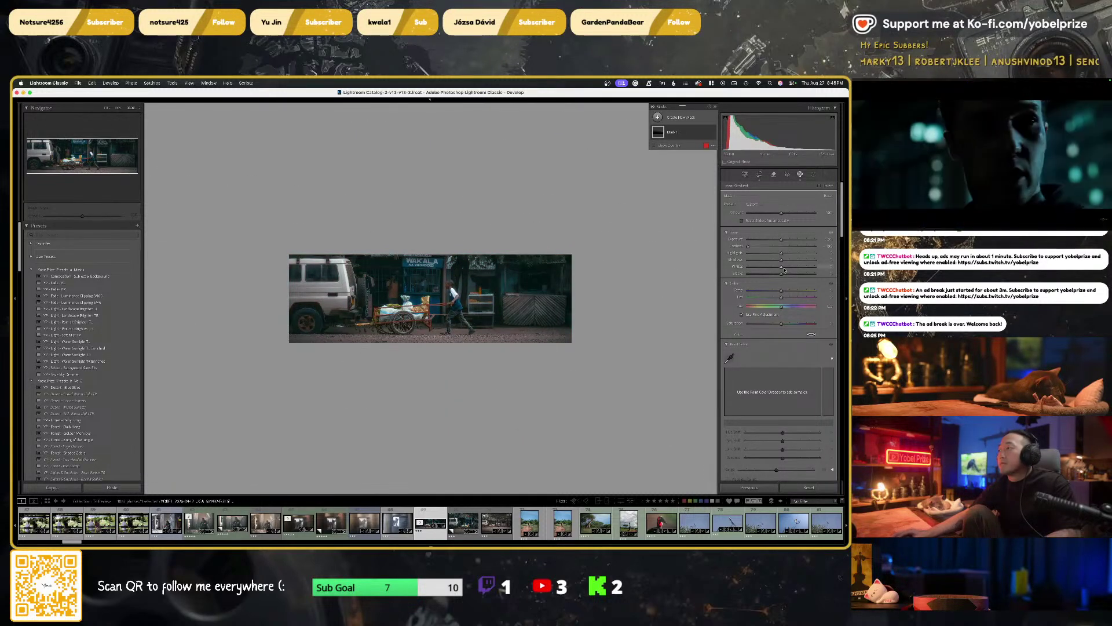
left_click_drag(782, 274, 846, 278)
scroll(800, 401, "down", 8)
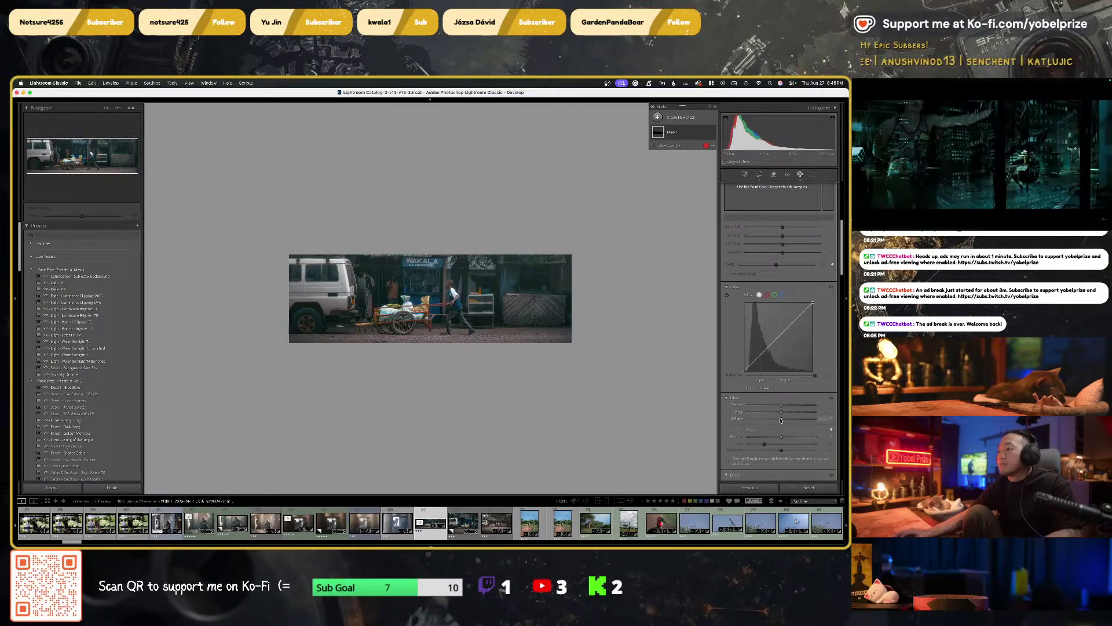
left_click_drag(778, 418, 744, 417)
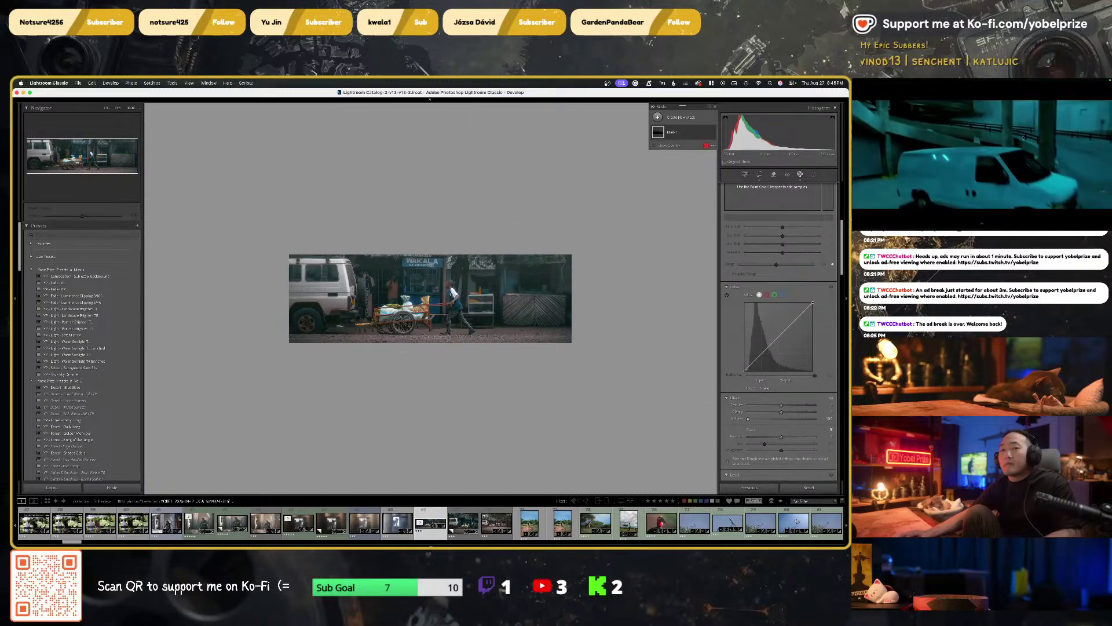
left_click(984, 130)
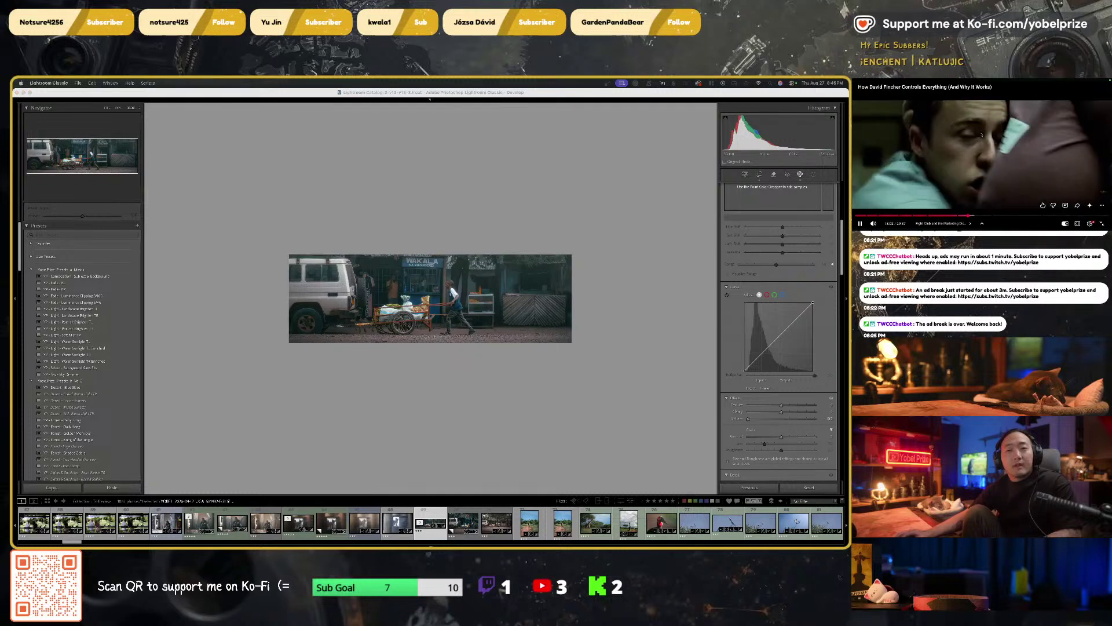
left_click(982, 133)
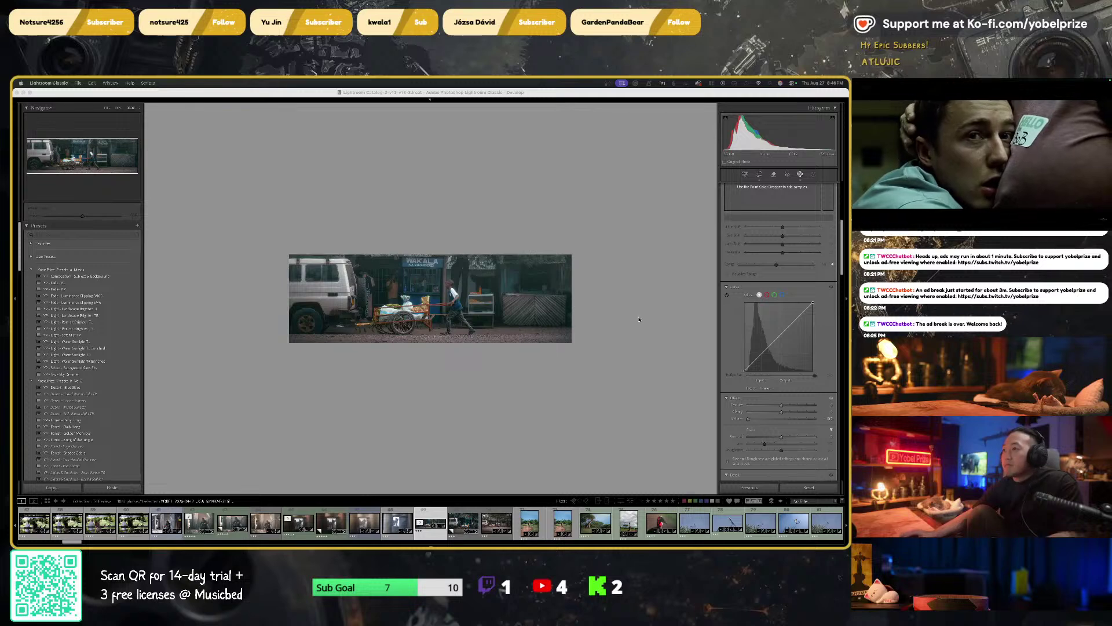
Raise the first gradient mask's Exposure to the maximum
left_click(445, 360)
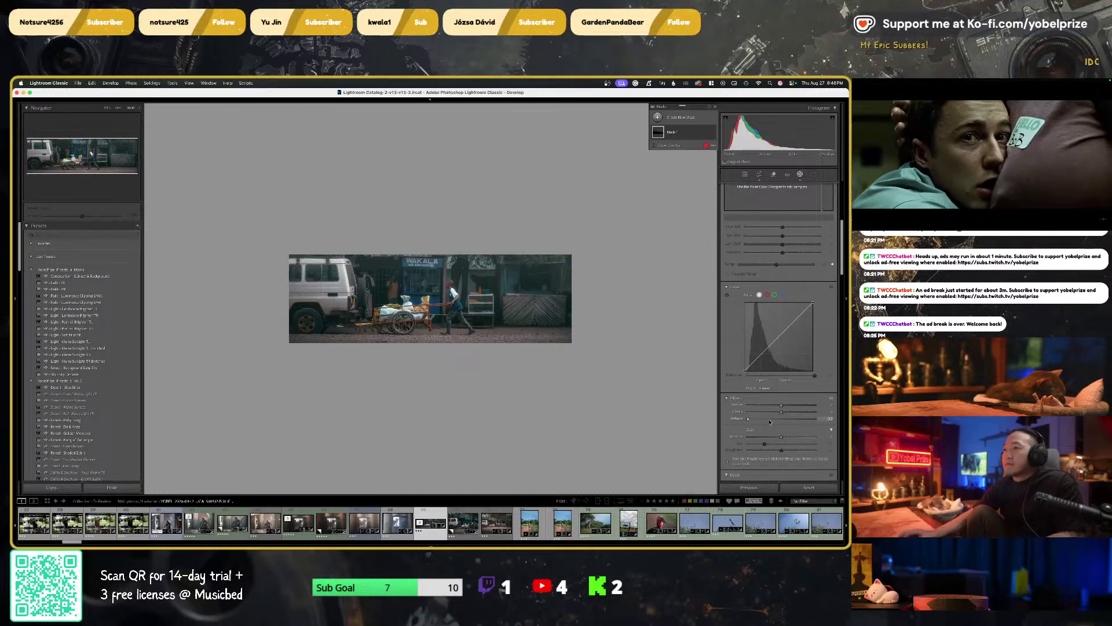
scroll(779, 368, "up", 5)
left_click_drag(781, 239, 846, 239)
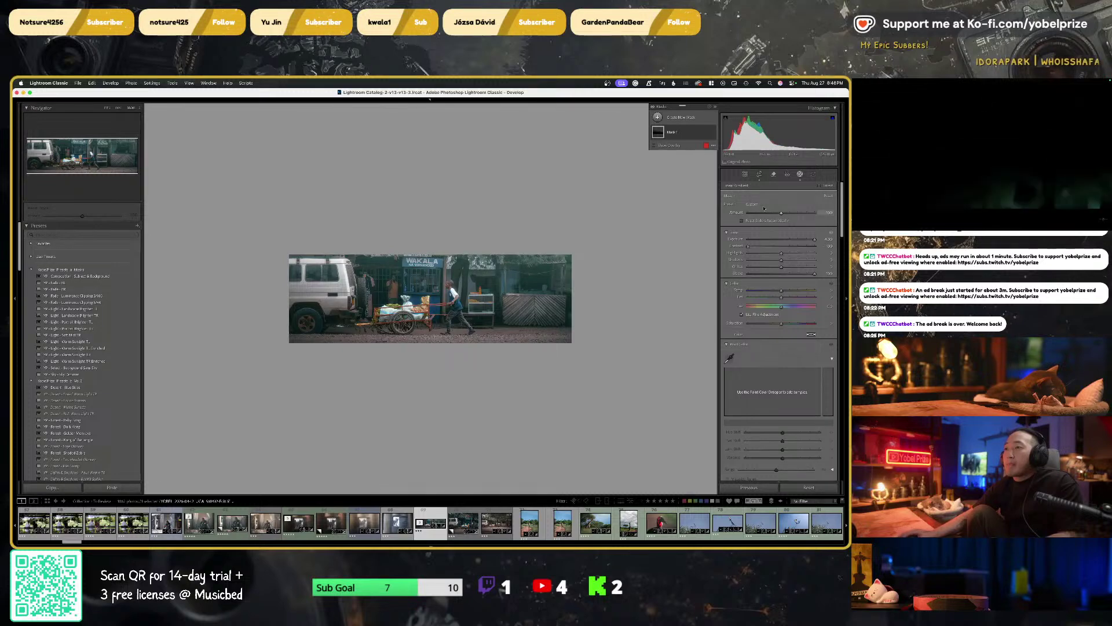
Add a second linear gradient mask rising diagonally from the lower-left corner over the van, and lower its Exposure slightly
left_click(689, 120)
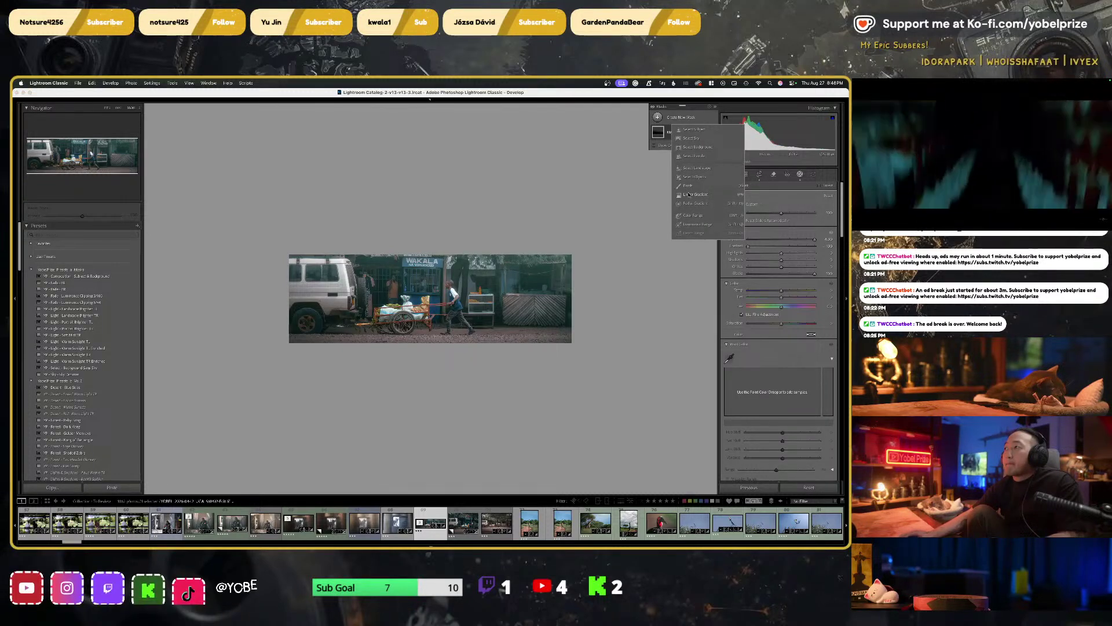
left_click(695, 163)
left_click_drag(292, 409, 356, 246)
left_click_drag(781, 239, 765, 241)
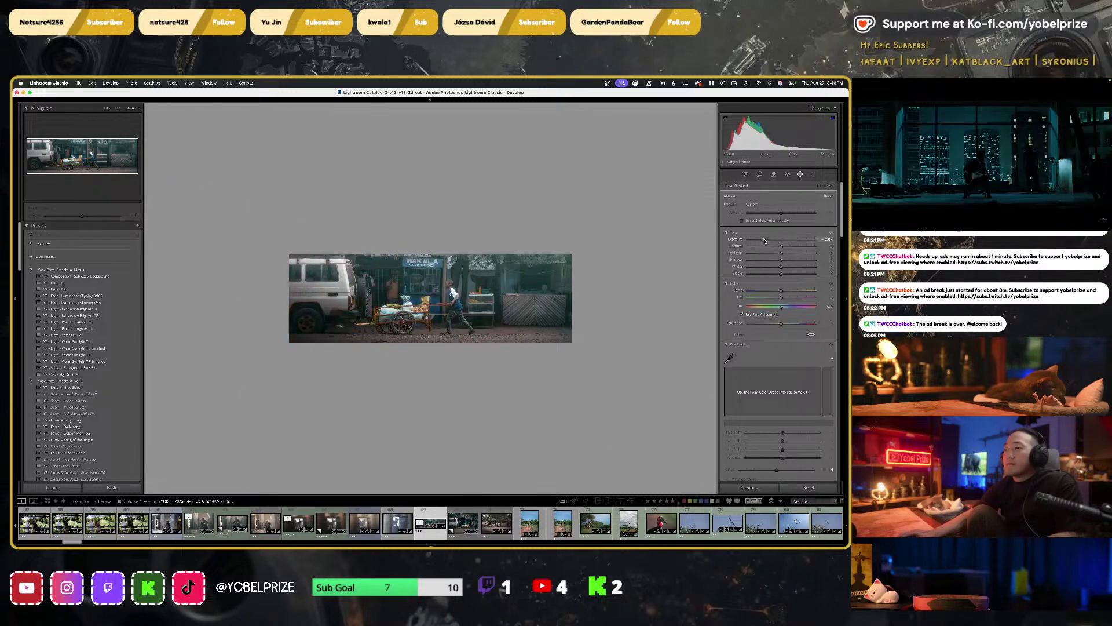
left_click_drag(766, 241, 774, 239)
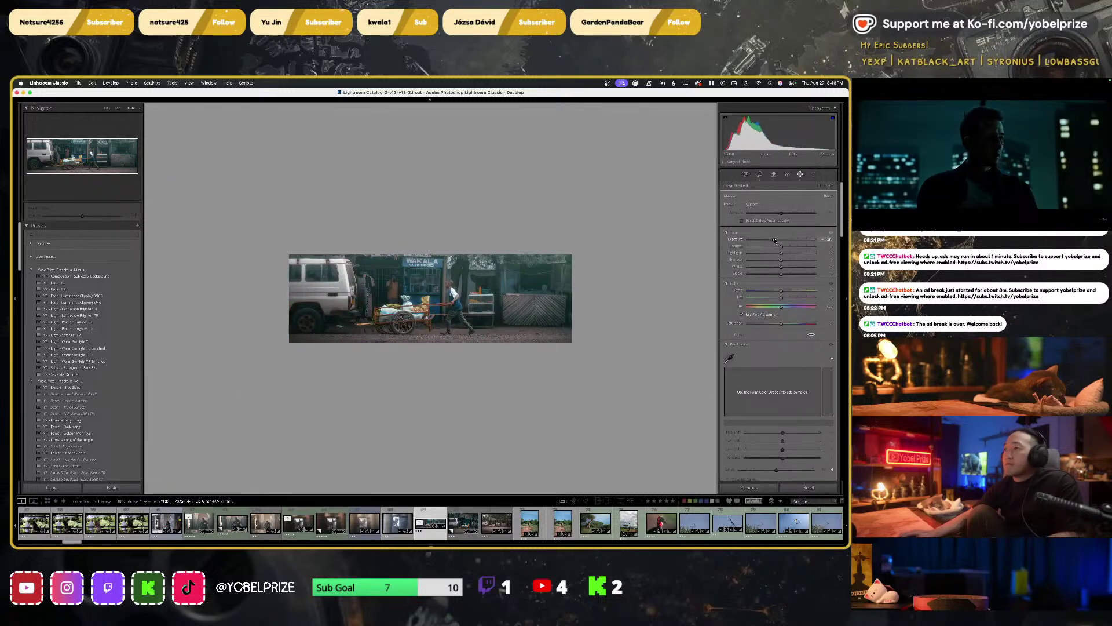
Add a third linear gradient mask, redraw it to cover the ground and lower-right corner, and lower its Exposure and Shadows
left_click(679, 117)
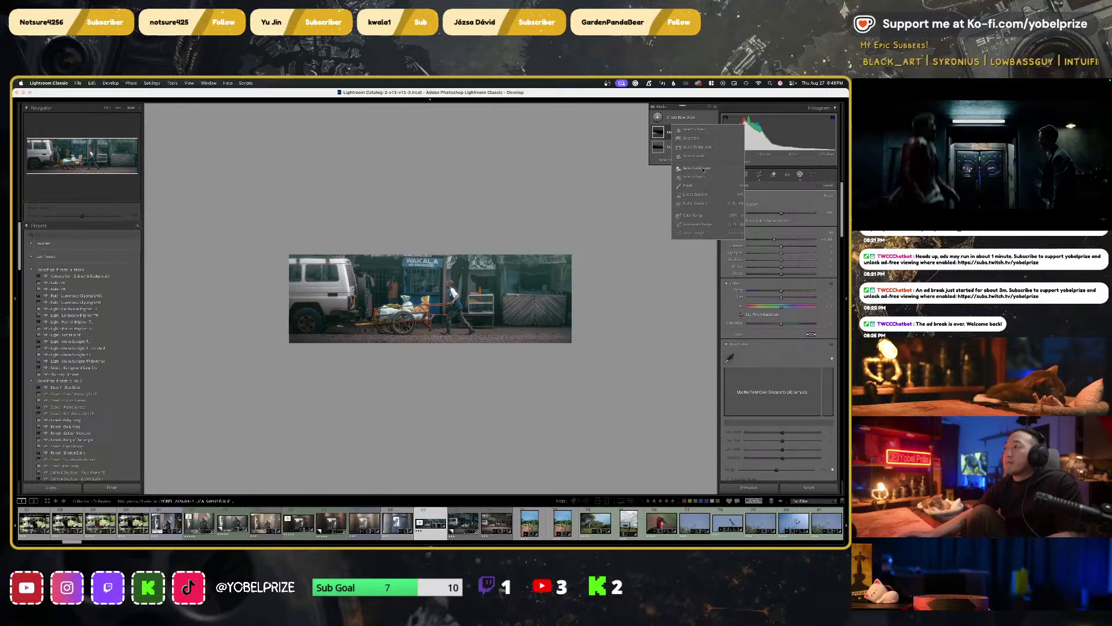
left_click(701, 194)
left_click_drag(550, 339, 533, 251)
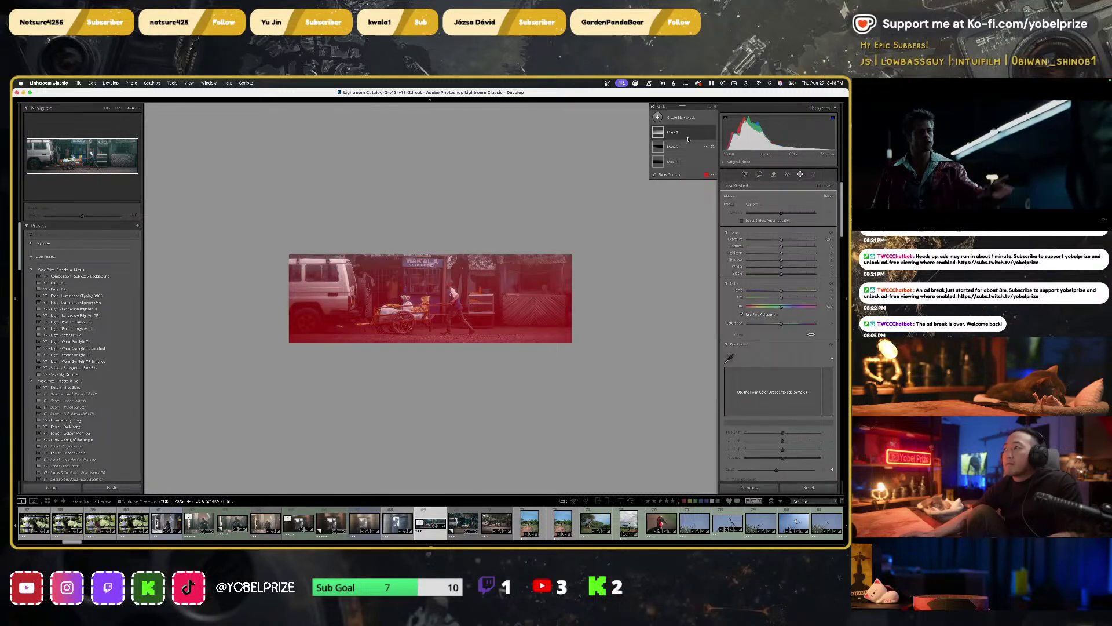
left_click(688, 133)
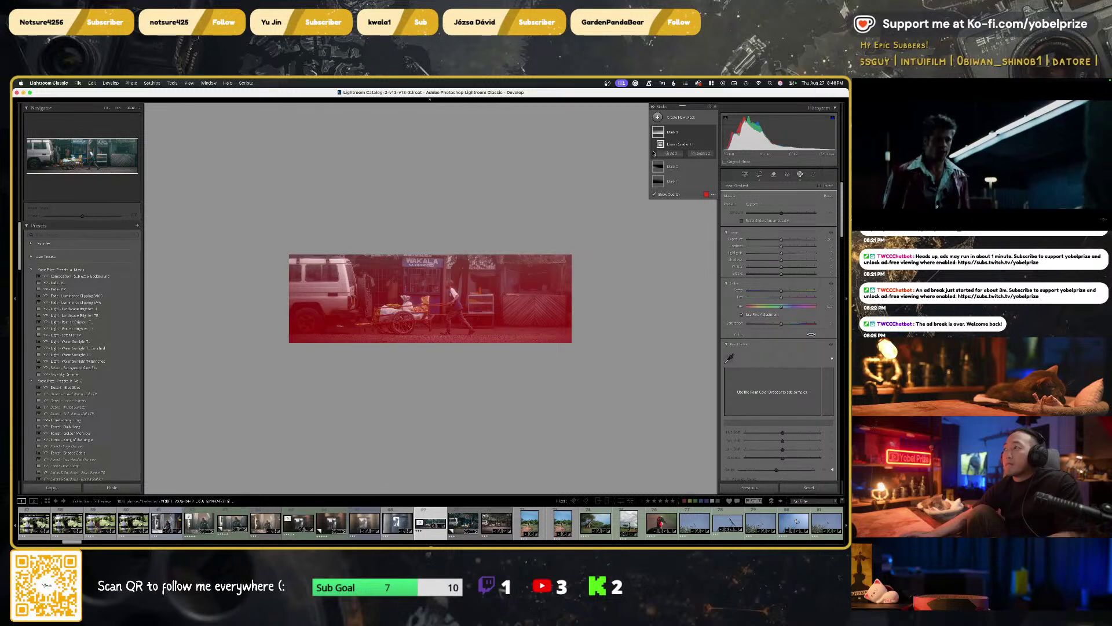
left_click(675, 142)
left_click_drag(500, 270, 514, 375)
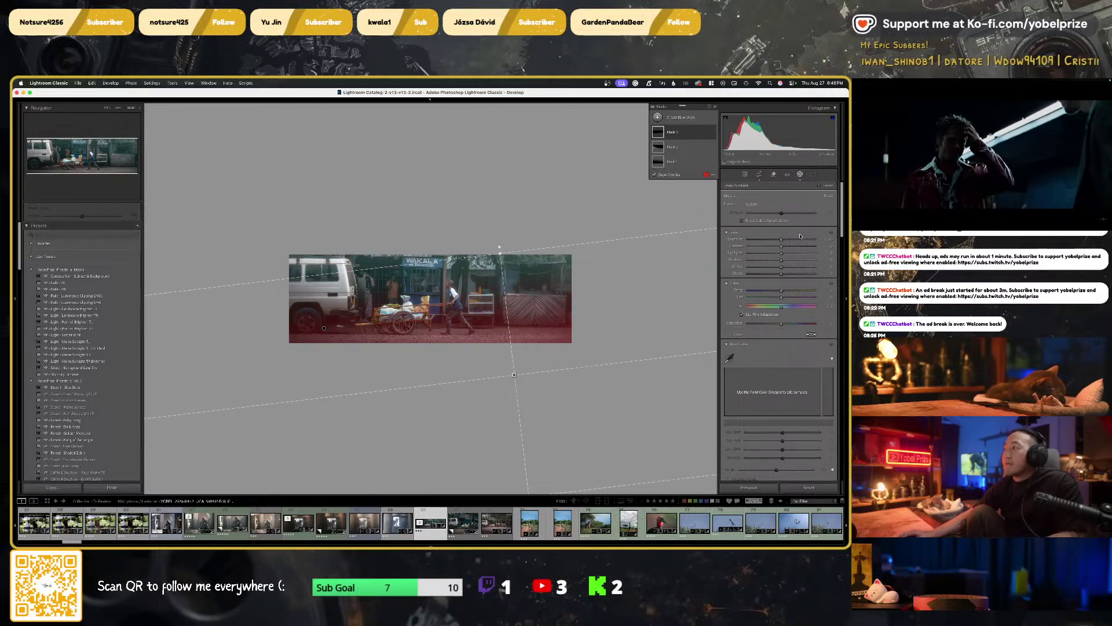
left_click_drag(781, 240, 757, 263)
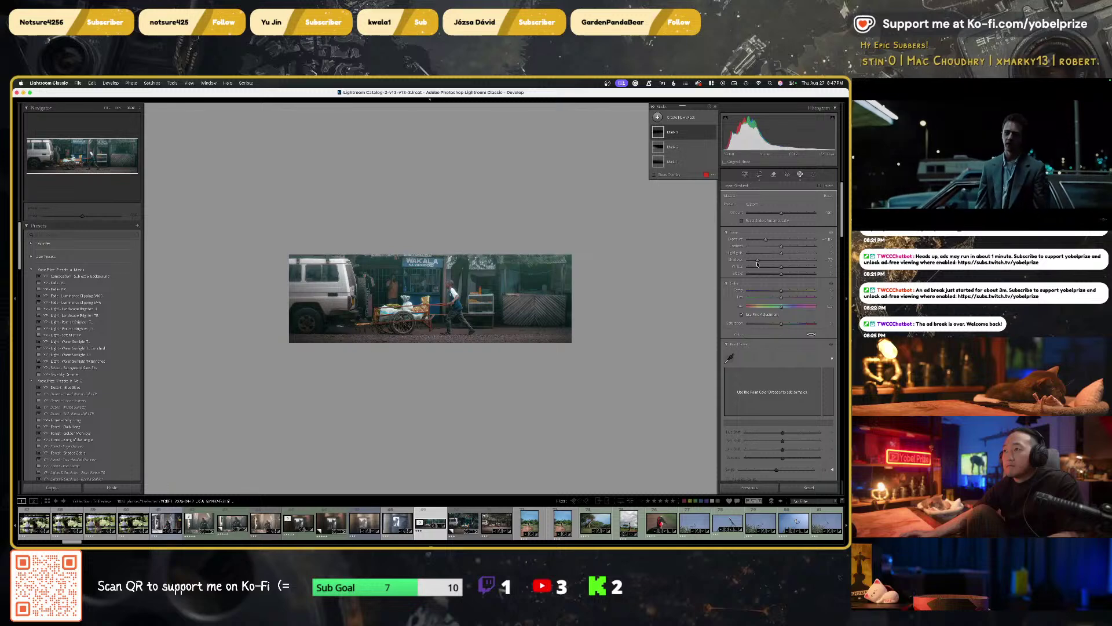
left_click(800, 174)
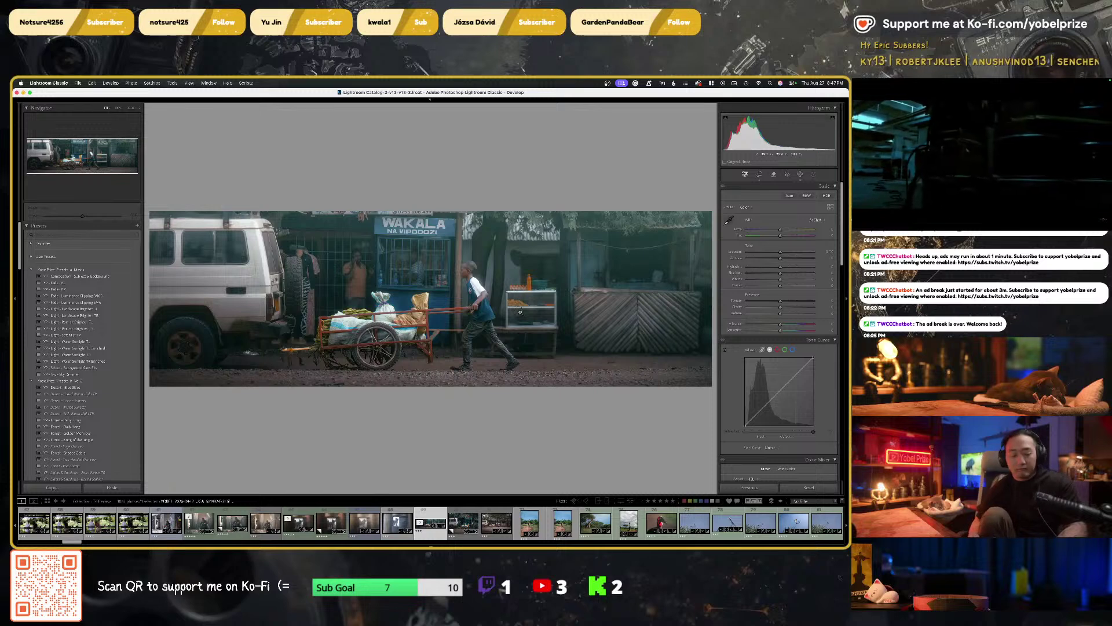
Copy only the panoramic photo's Masking settings, including all three masks, and give the photo the green color label
key("super+shift+c")
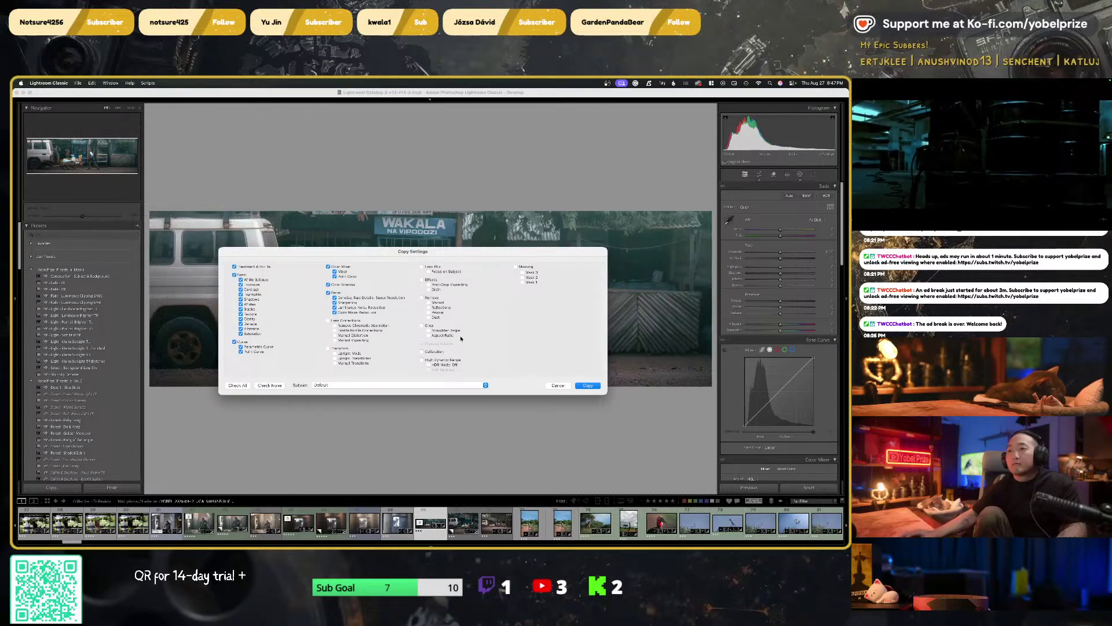
left_click(269, 386)
left_click(527, 268)
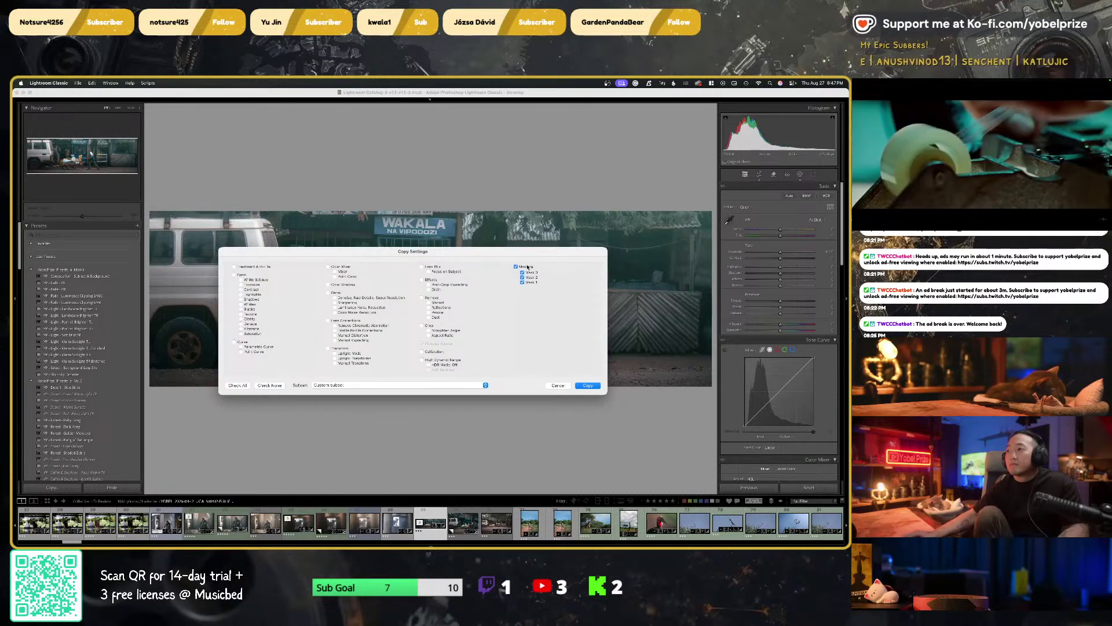
left_click(587, 386)
key("8")
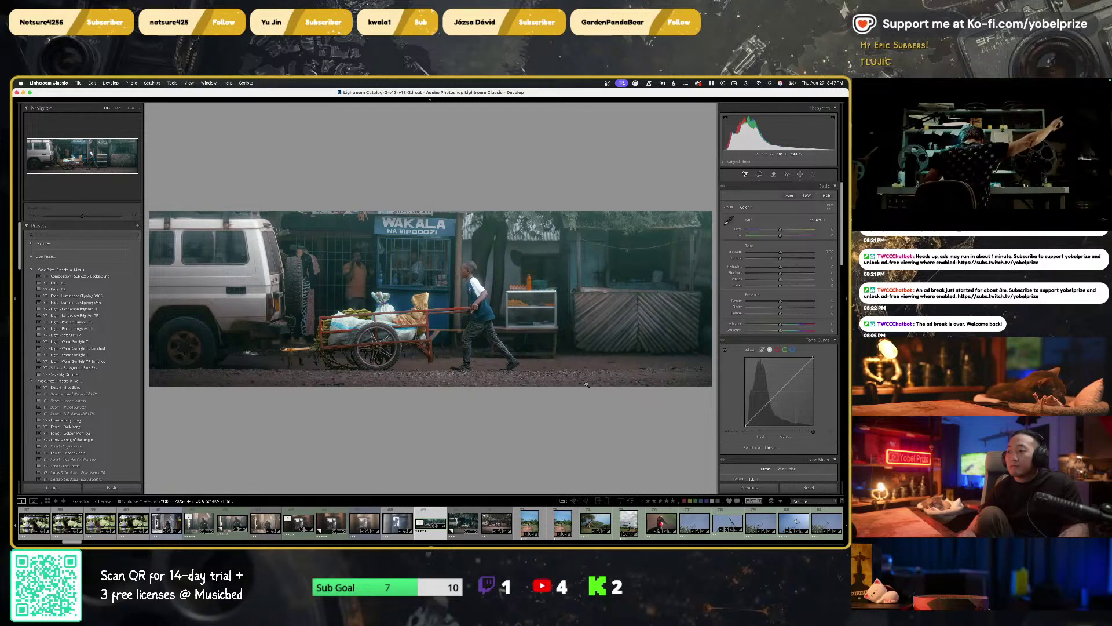
Paste the copied masks onto the taller-crop version of the street scene and give it the green color label
key("Right")
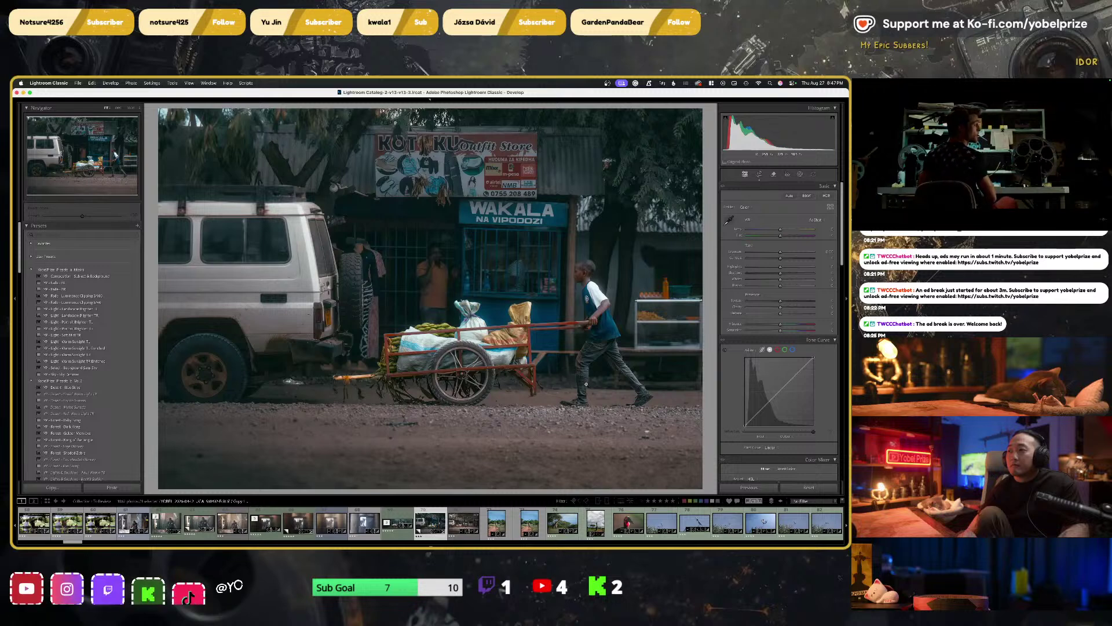
key("super+shift+v")
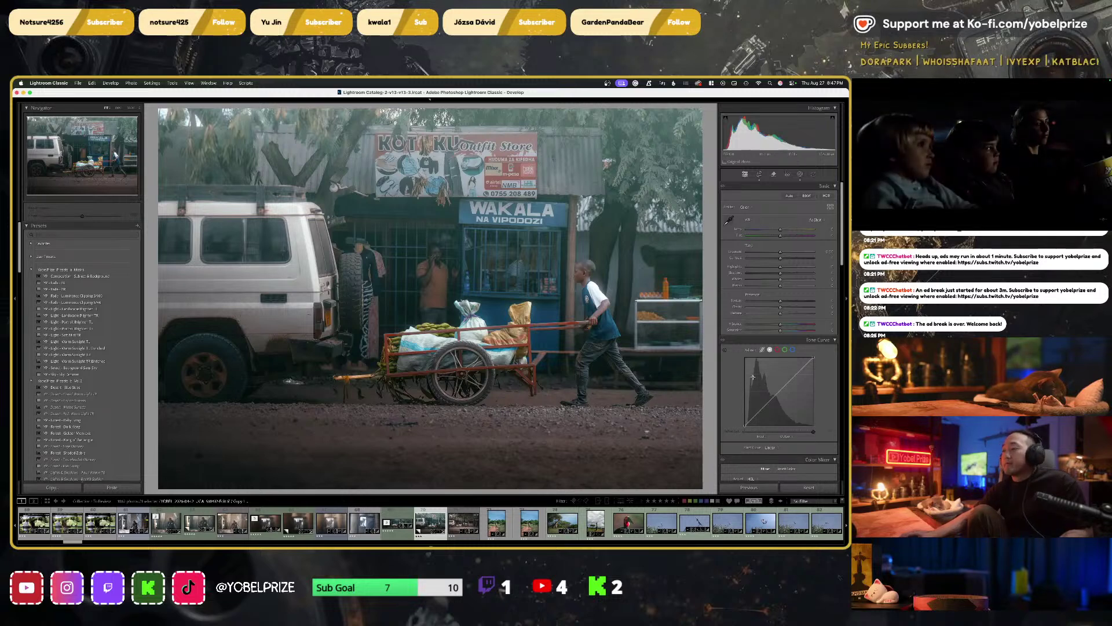
key("8")
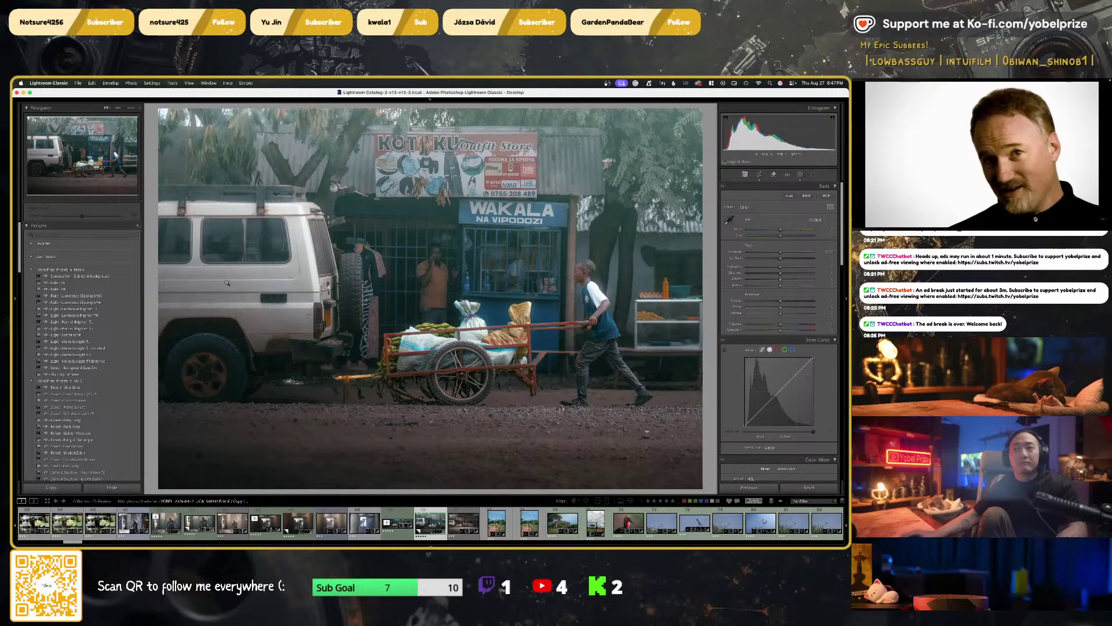
key("Left")
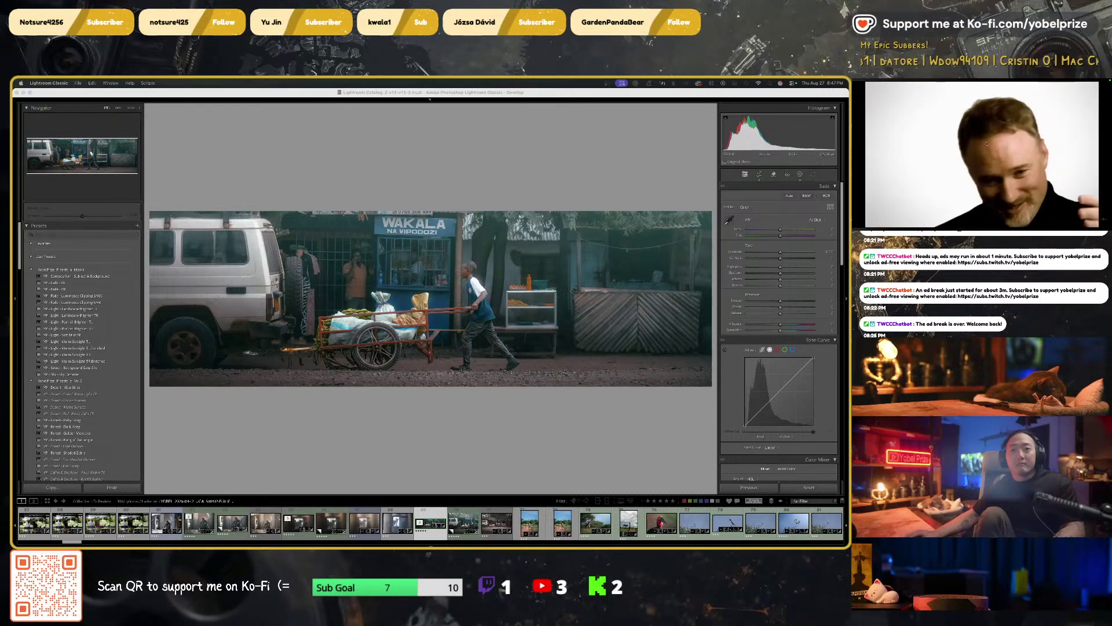
Open the uncropped version of the street cart photo to compare it with the panoramic crop, pausing the reference video alongside
left_click(332, 116)
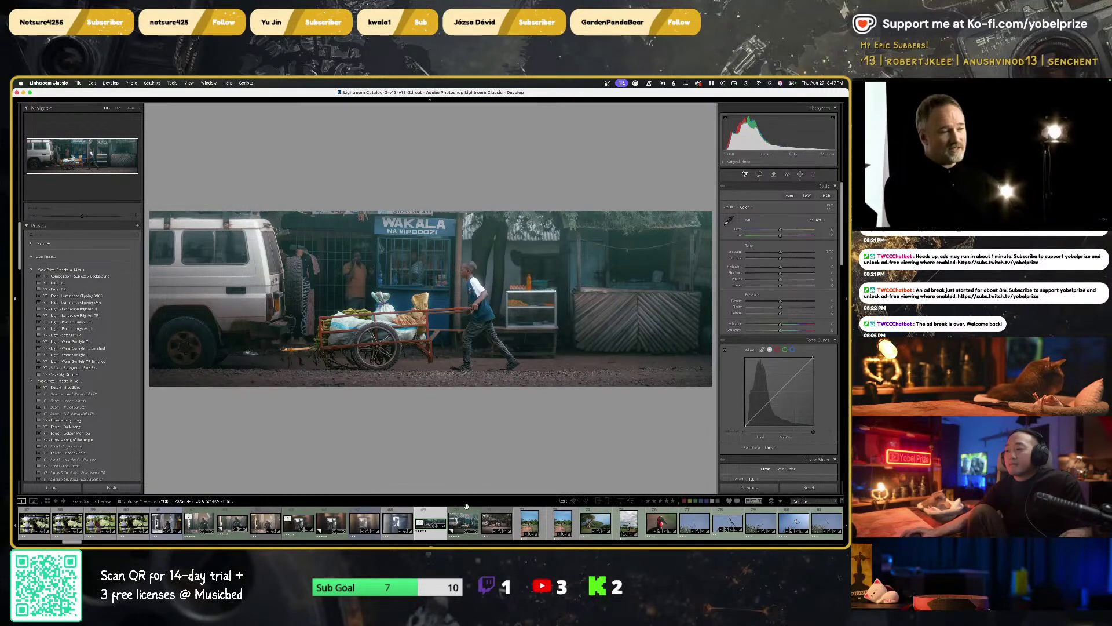
left_click(466, 509)
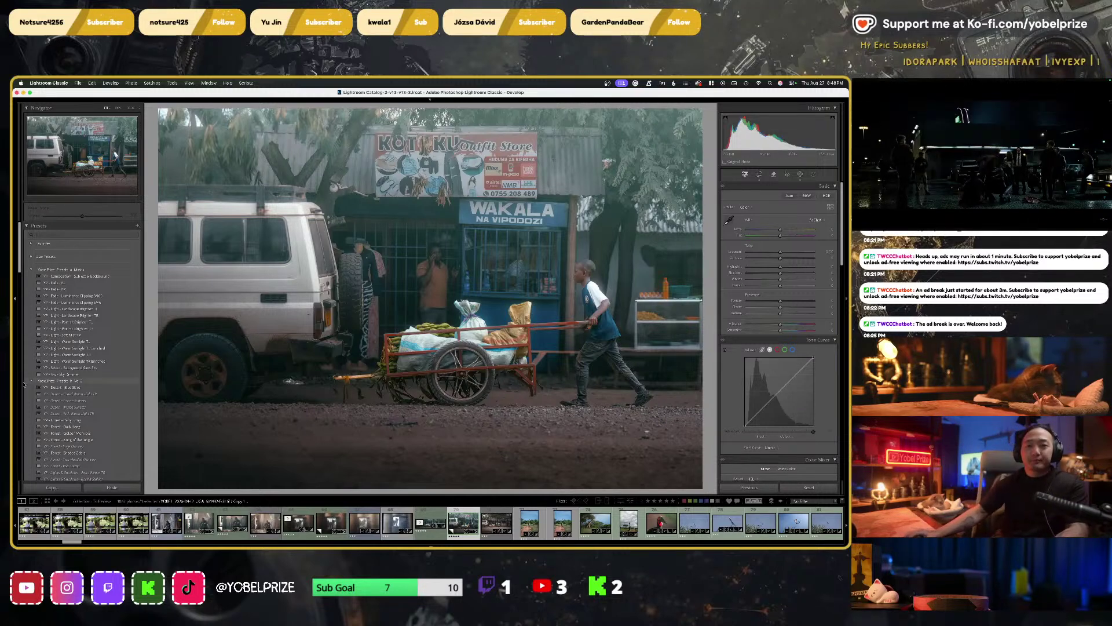
left_click(988, 159)
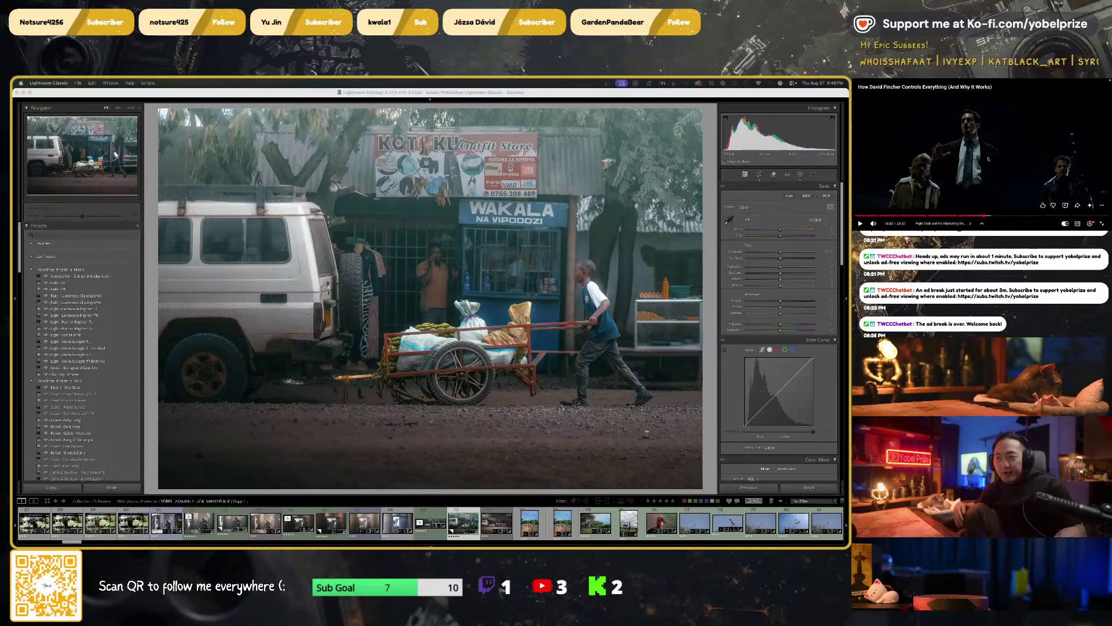
left_click(283, 99)
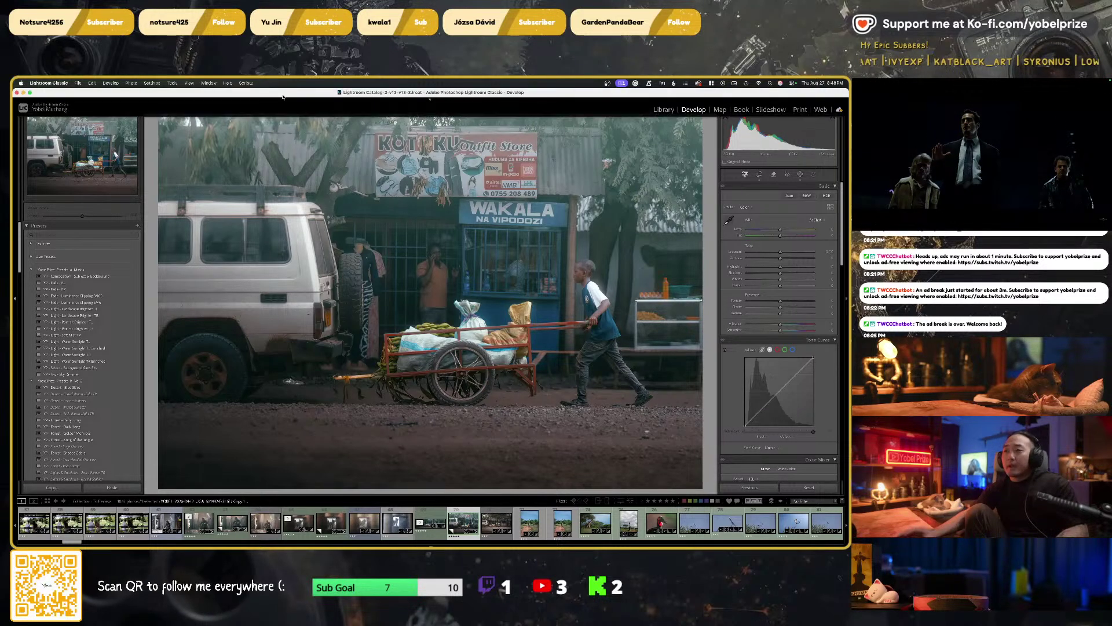
key("f")
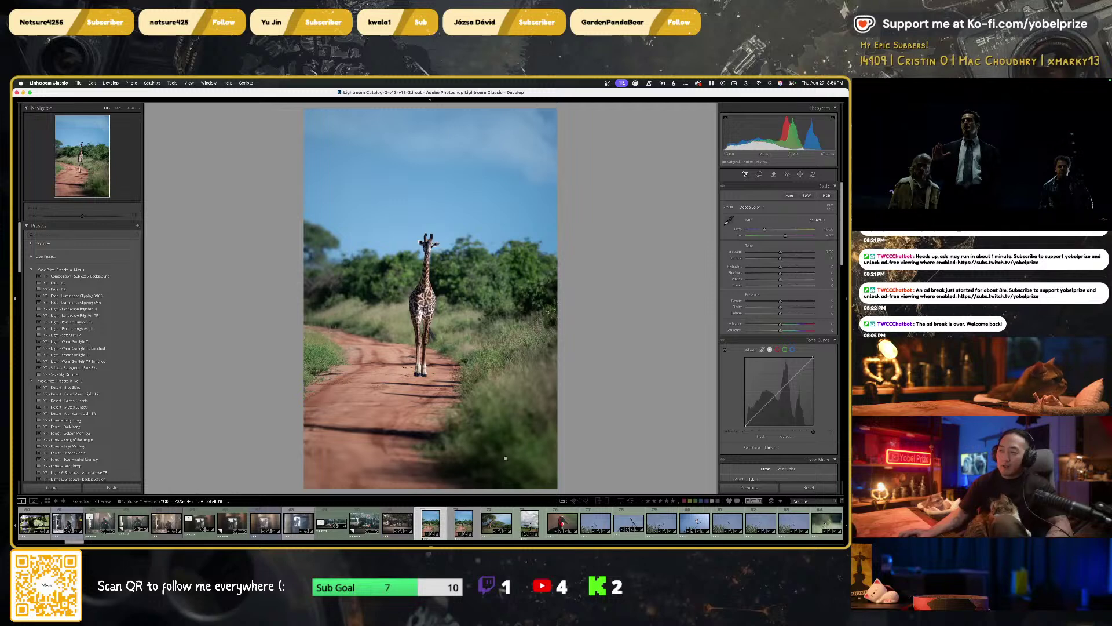
Look through the giraffe photos and inspect the head-on giraffe on the dirt road up close
key("Right")
key("Right")
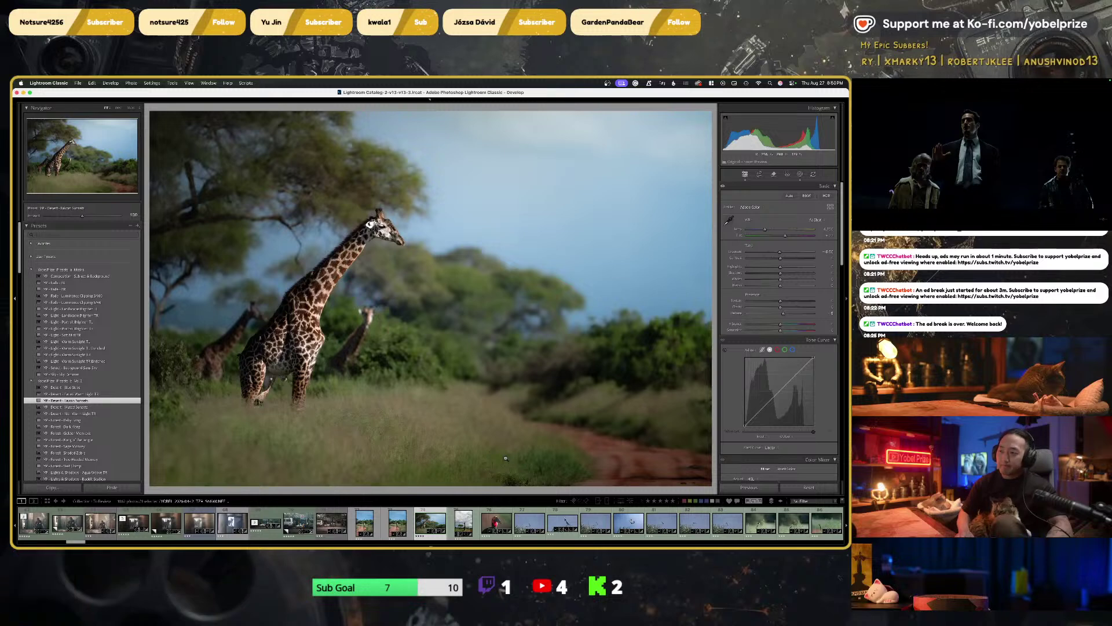
key("Right")
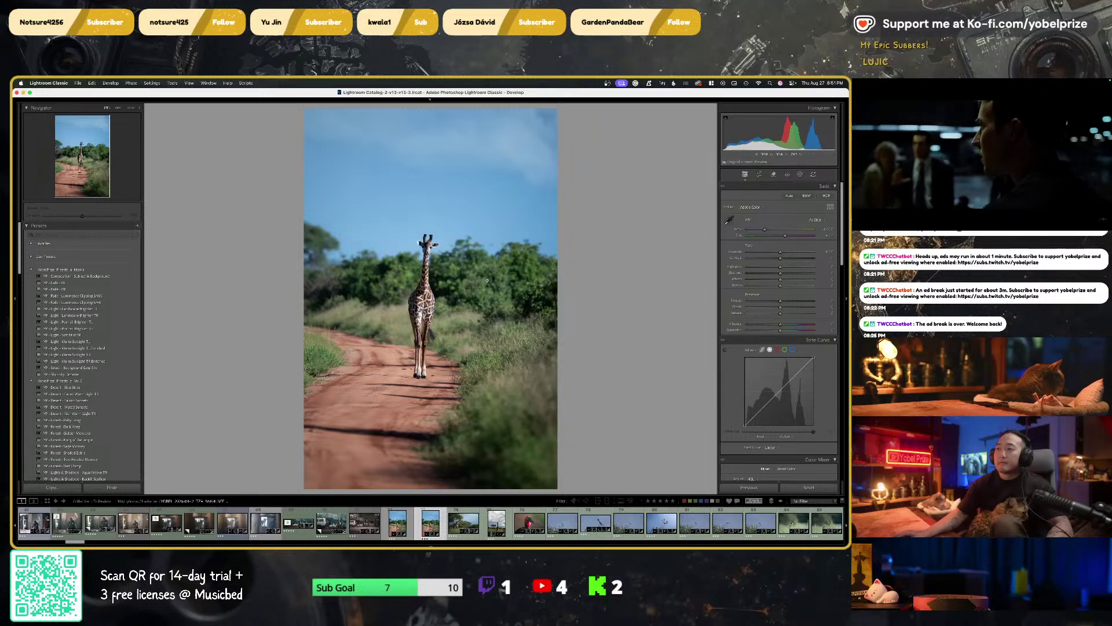
left_click(118, 107)
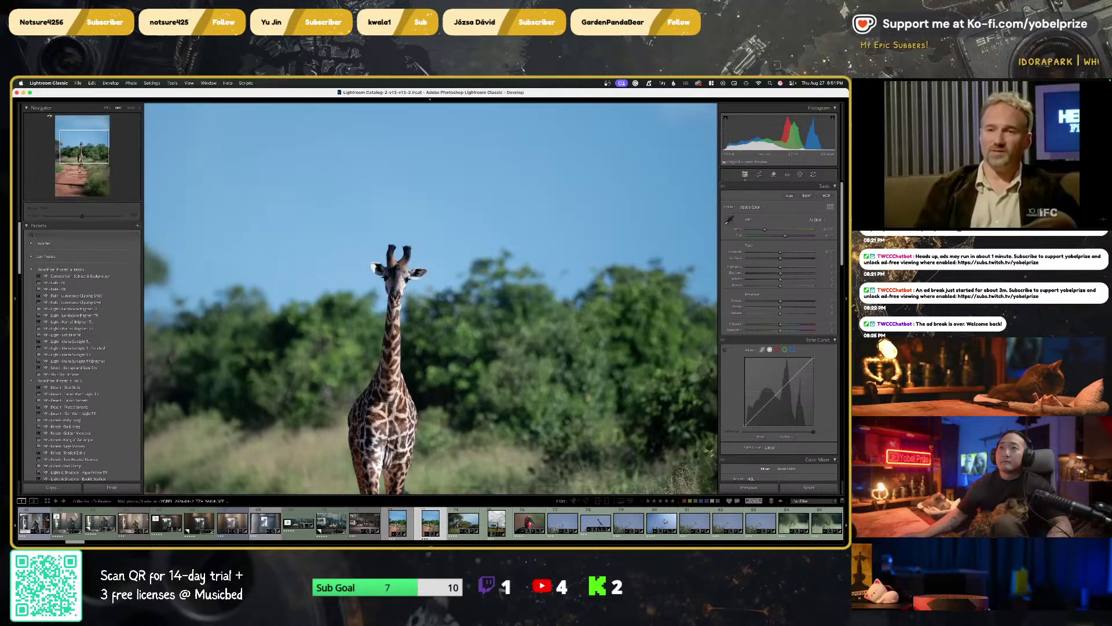
scroll(433, 238, "down", 5)
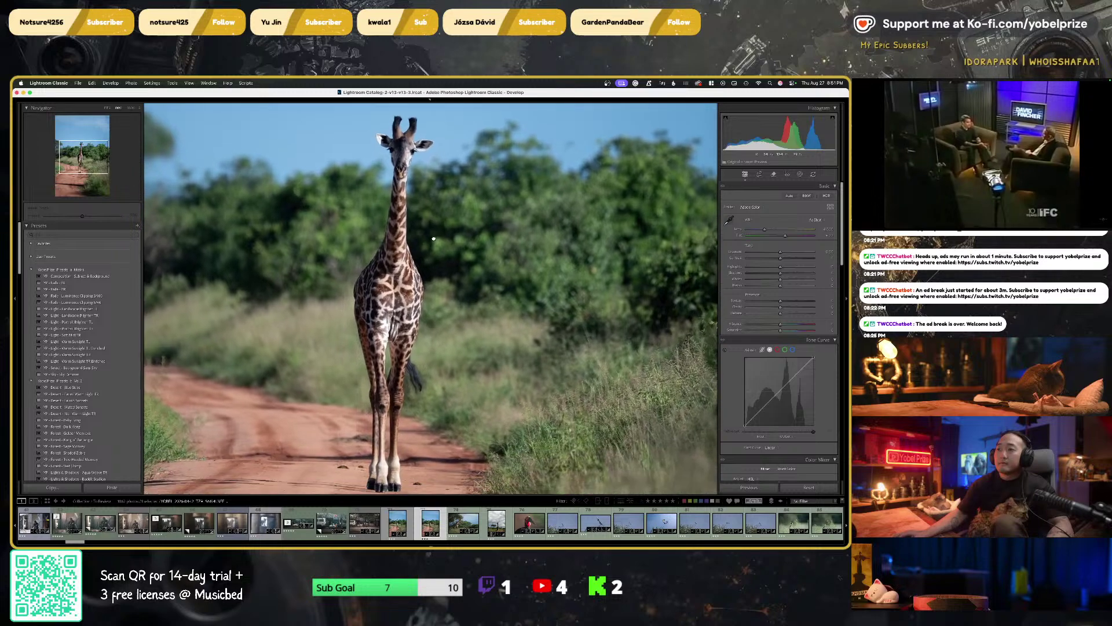
left_click(434, 238)
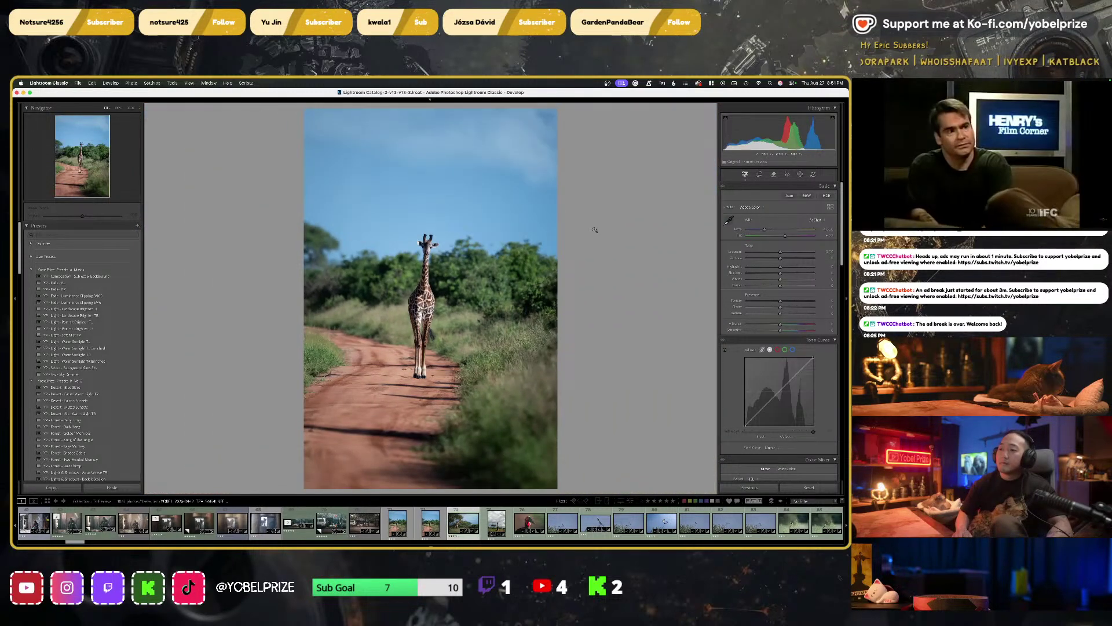
Inspect the head and body of the side-facing giraffe in the next photo up close
key("Right")
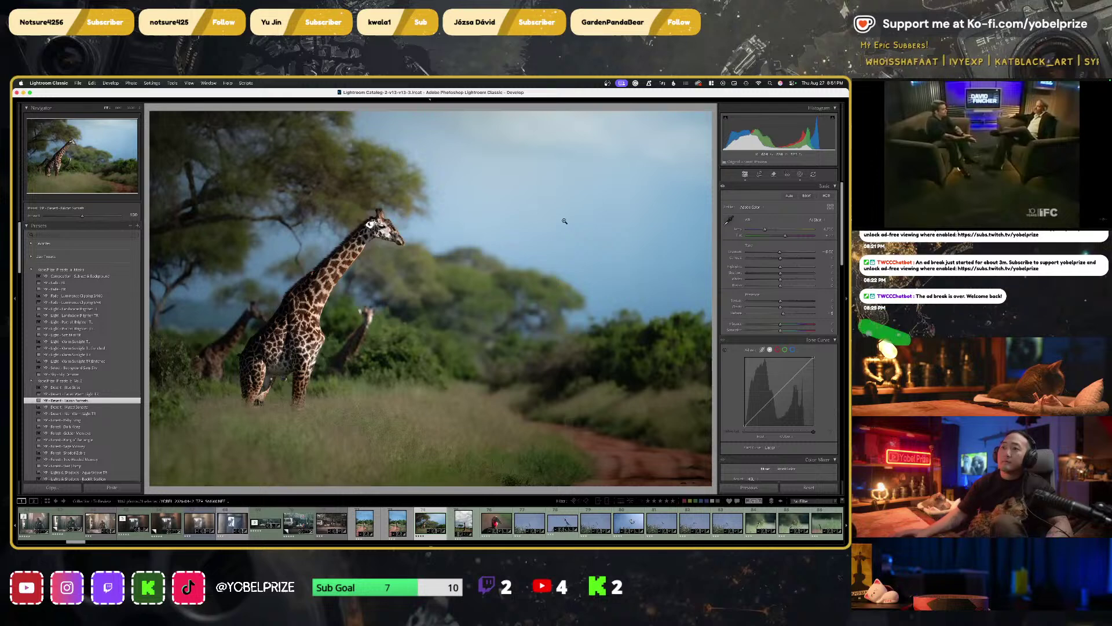
left_click(374, 230)
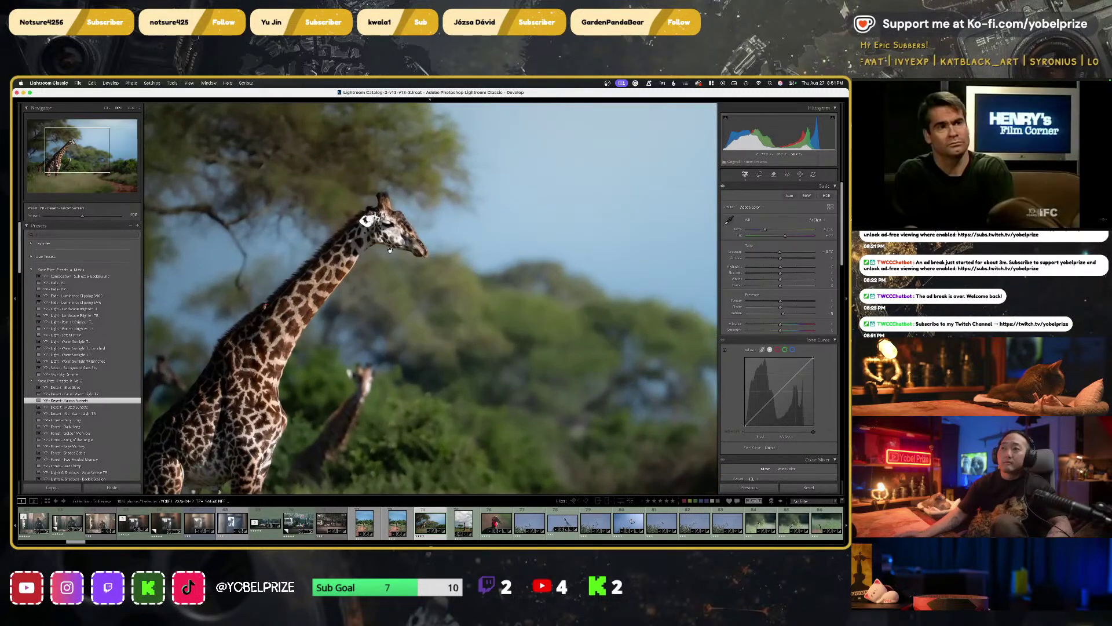
left_click_drag(444, 326, 610, 248)
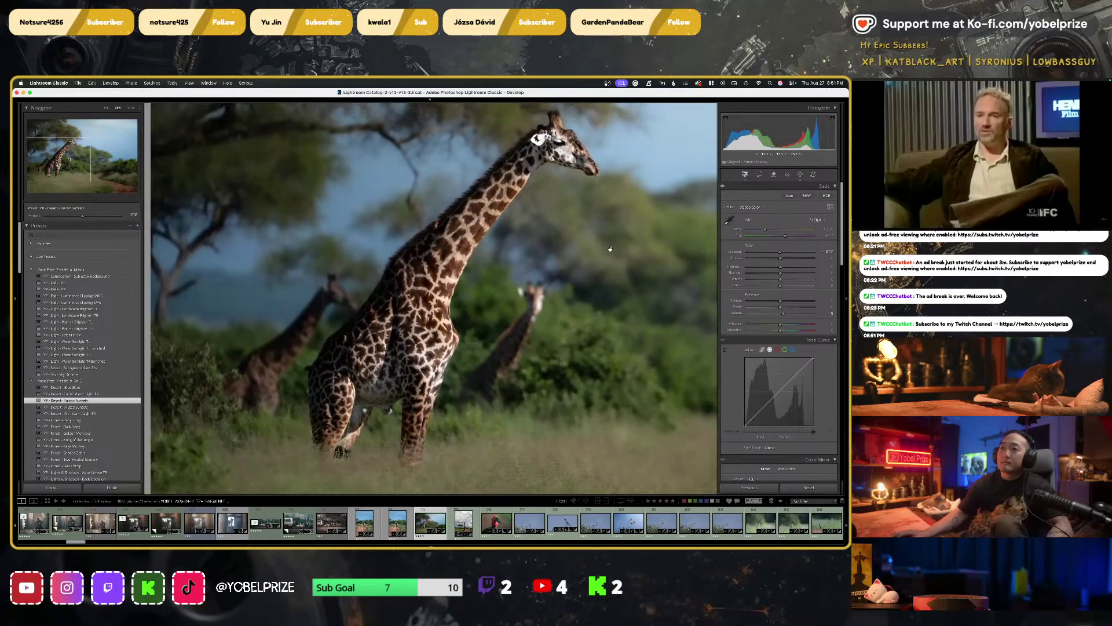
left_click(610, 248)
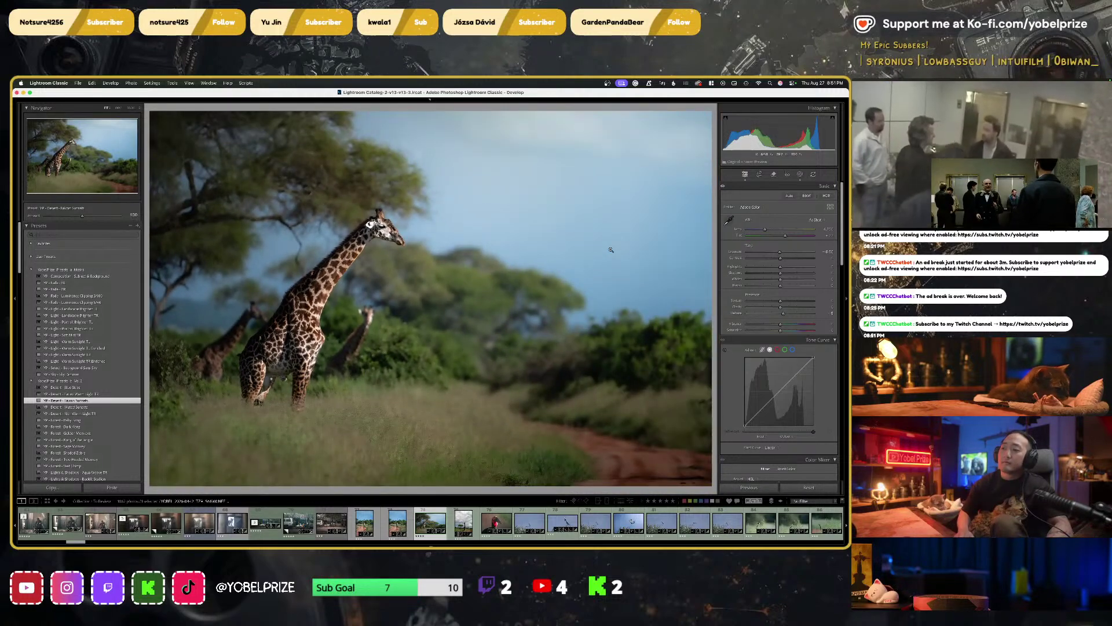
View the giraffe photo with the cloudy sky, and return to the head-on giraffe for another close look
key("Right")
key("Right")
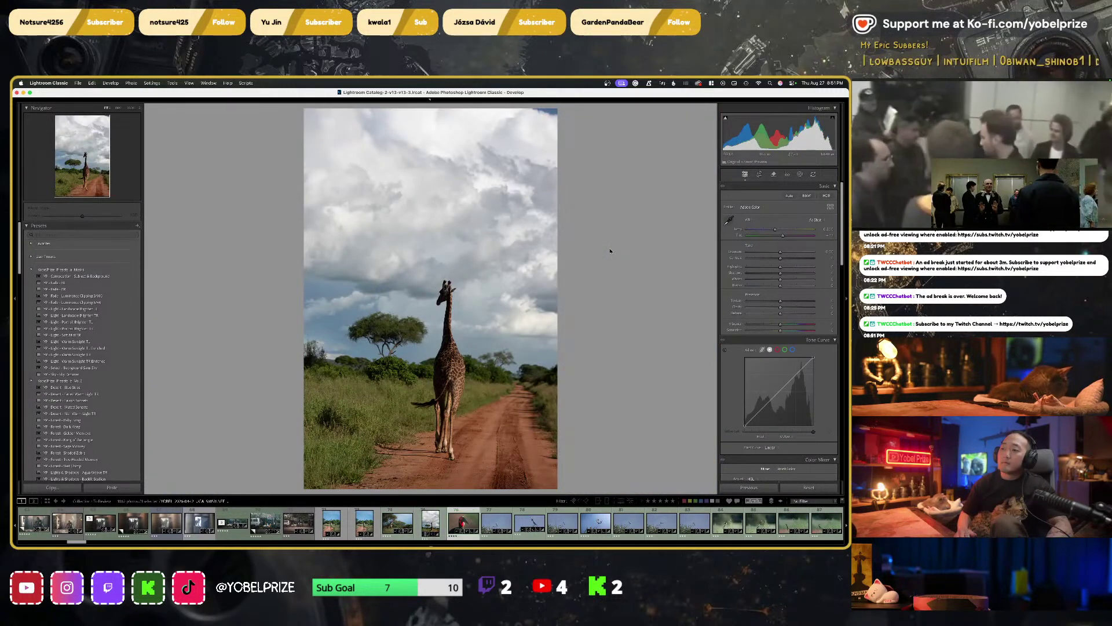
key("Left")
key("Left")
key("Left")
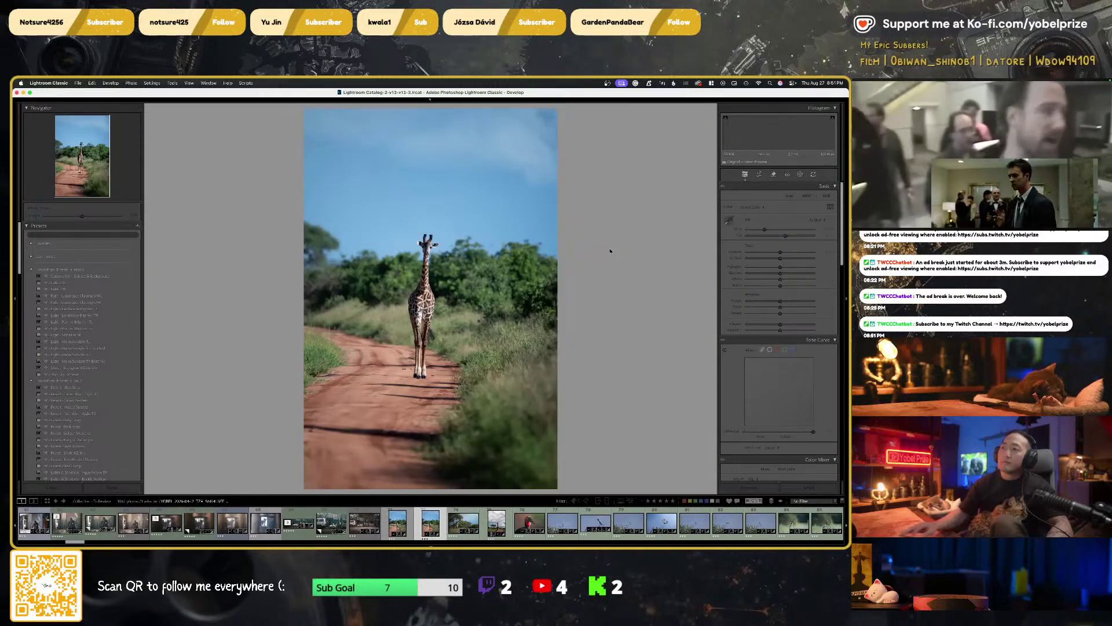
left_click(409, 253)
left_click_drag(457, 277, 456, 195)
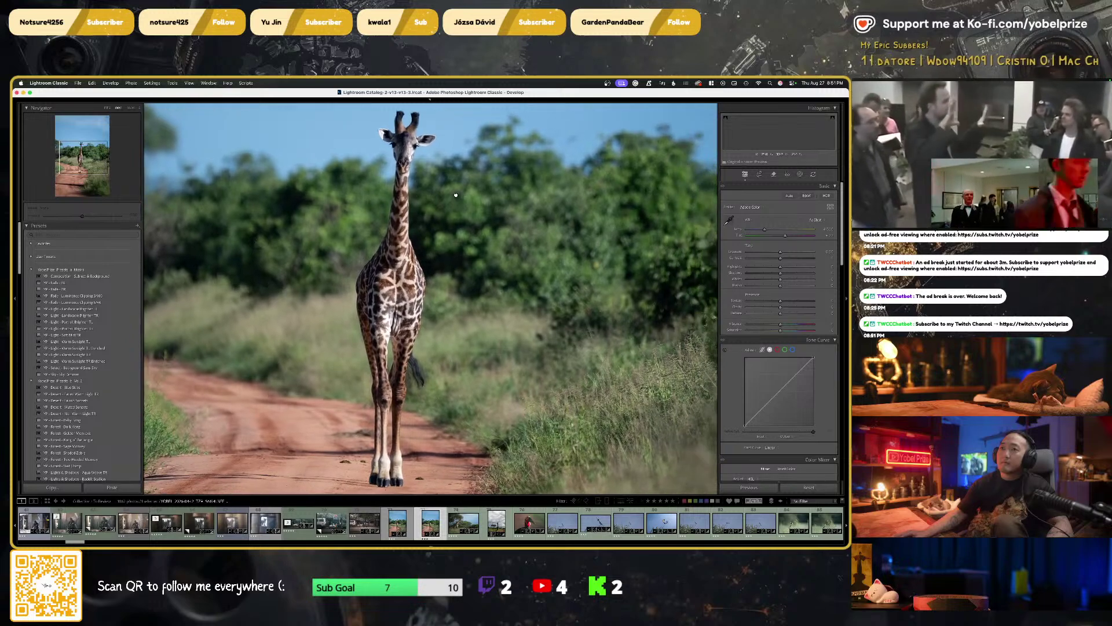
Try a tight vertical crop around the head-on giraffe on the dirt road
key("r")
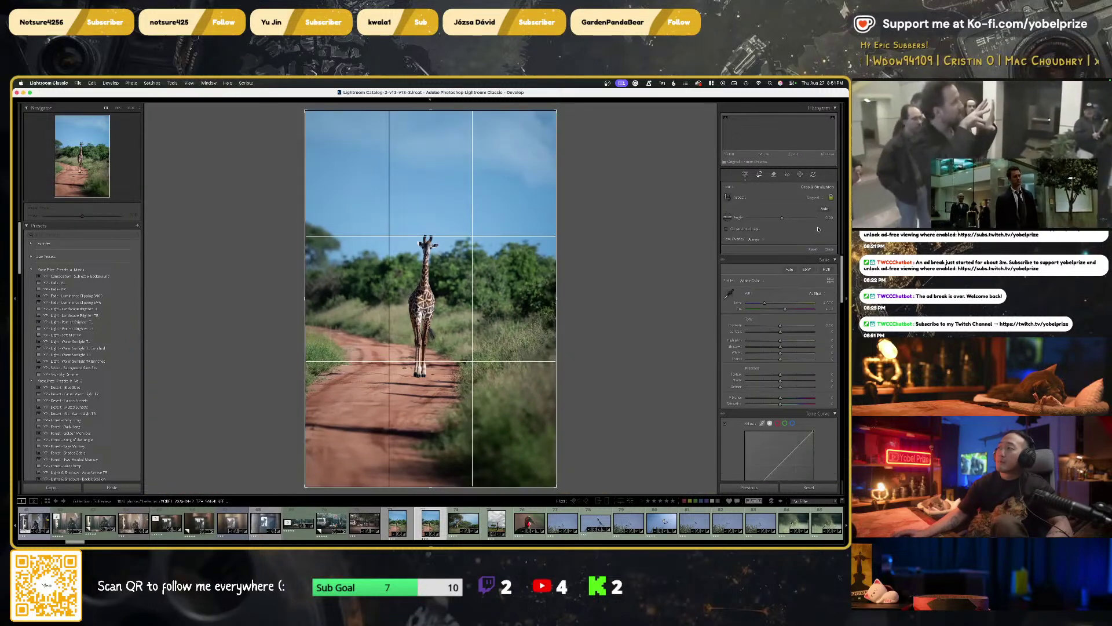
left_click_drag(549, 298, 498, 299)
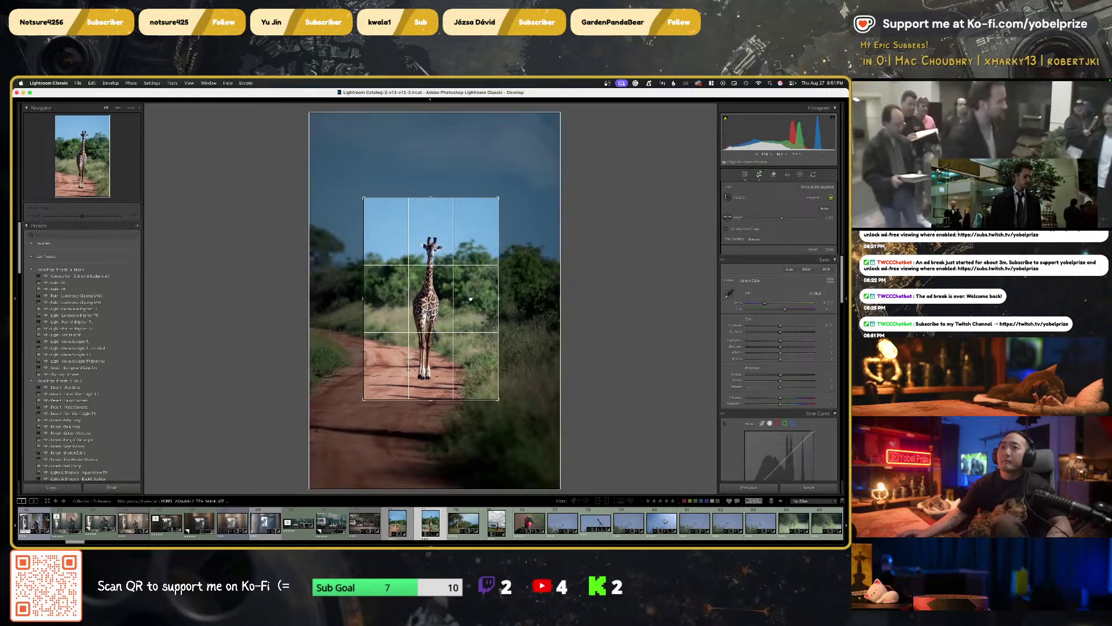
key("Escape")
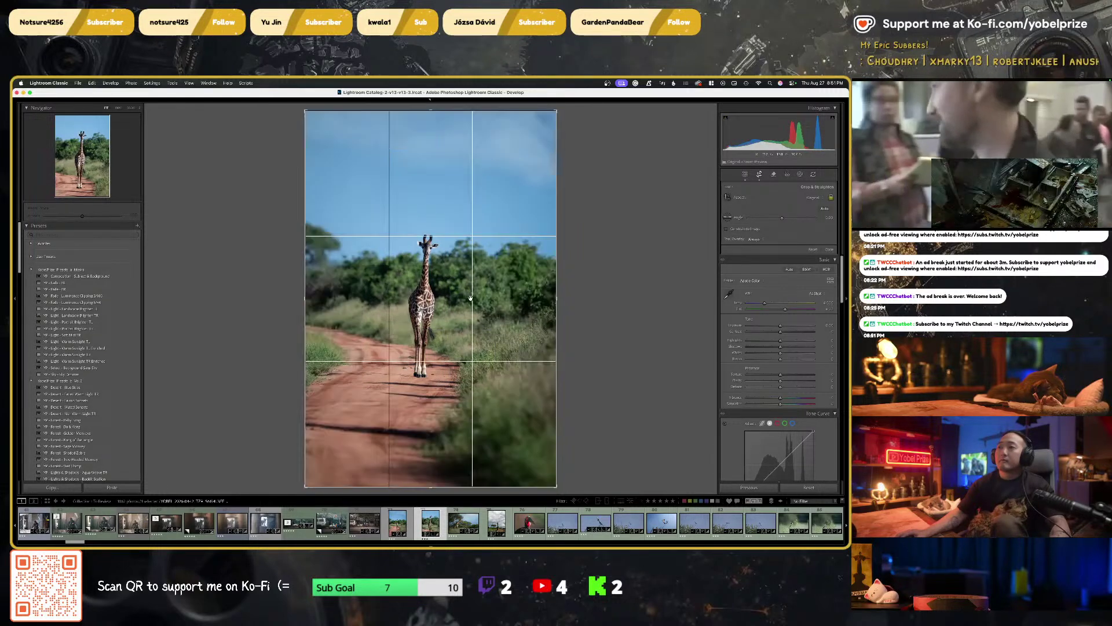
Check the crop framing of the side-facing giraffe photo without changing it
key("Right")
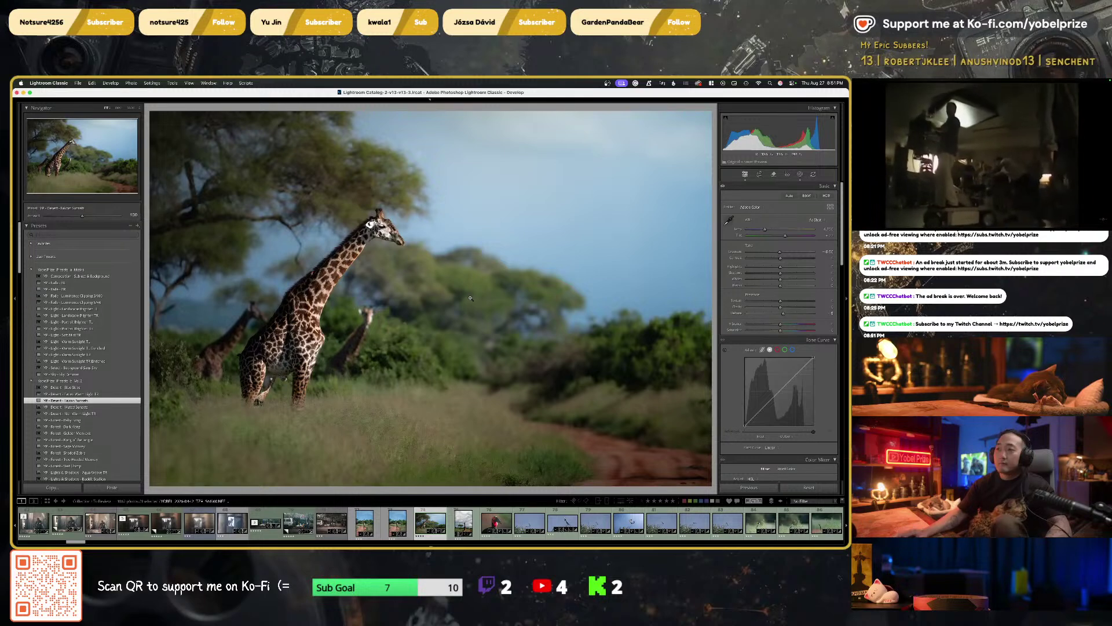
left_click(759, 174)
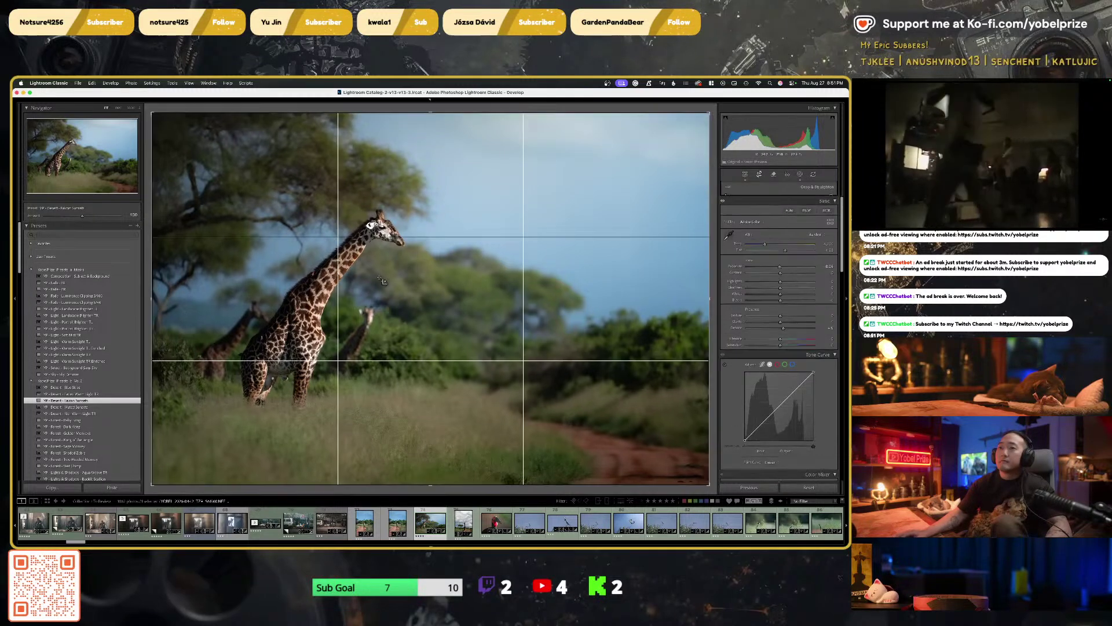
left_click(759, 174)
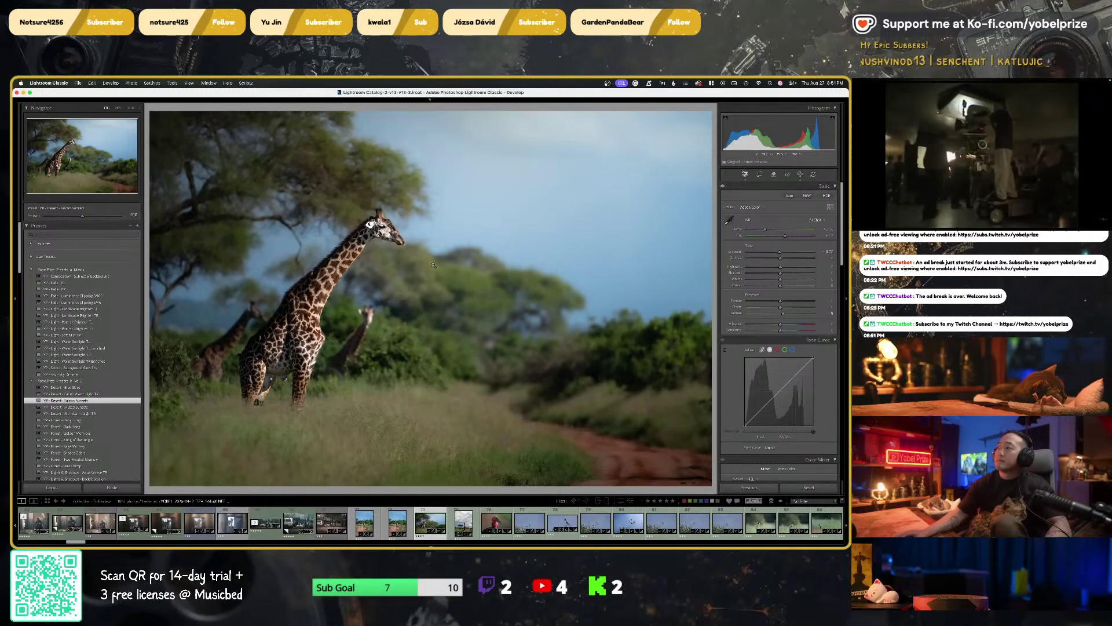
Create a virtual copy of the side-facing giraffe photo and show it in Develop
key("n")
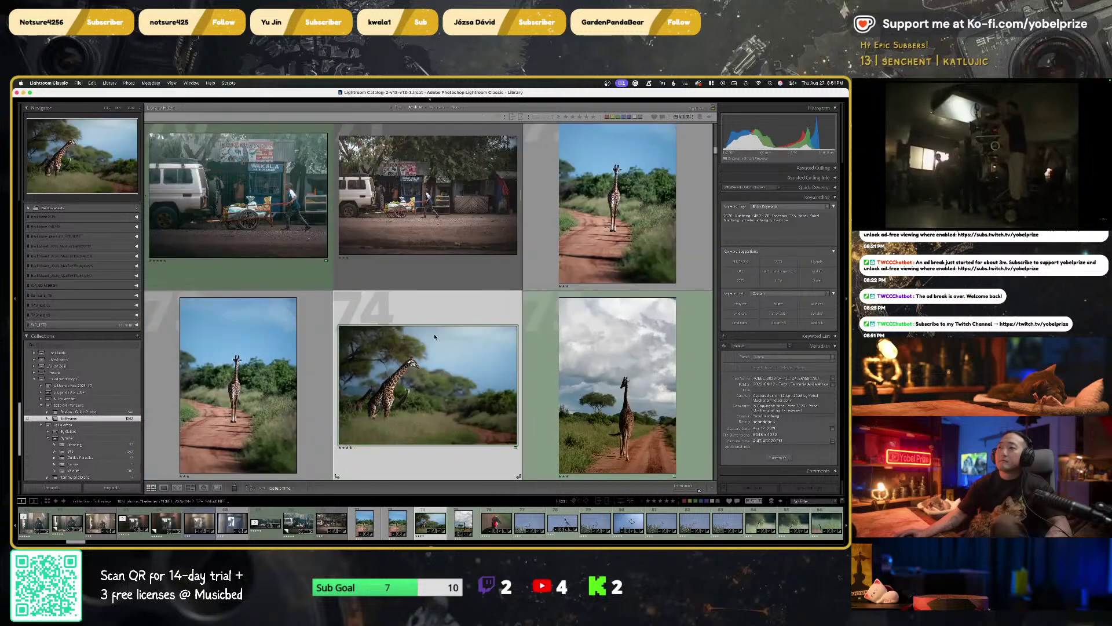
key("d")
key("super+apostrophe")
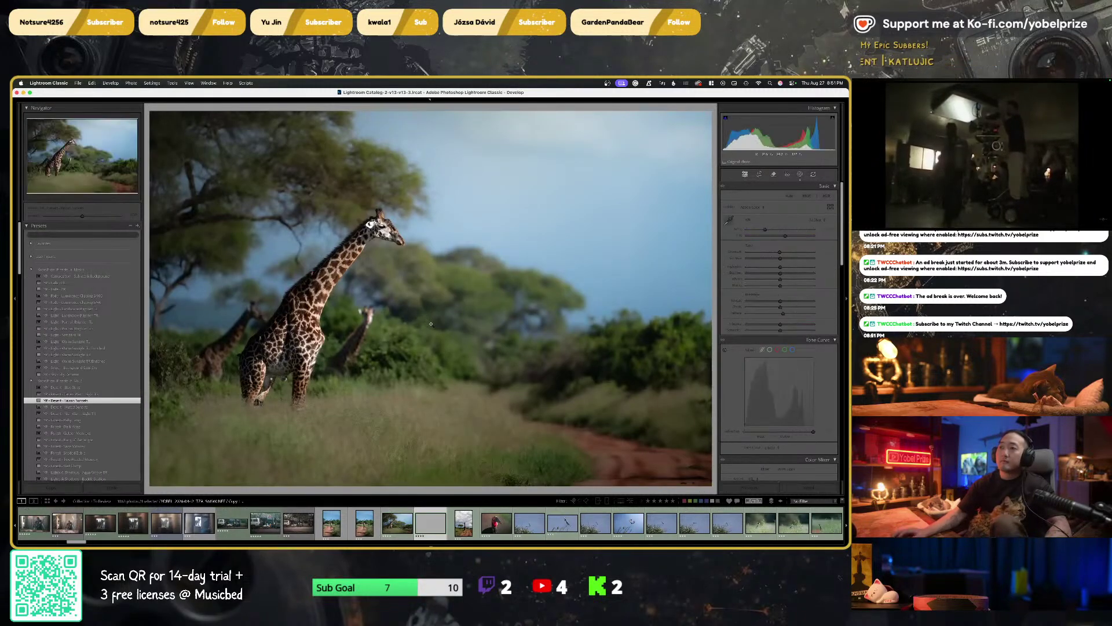
Reset the develop settings of the side-facing giraffe's virtual copy
right_click(419, 261)
mouse_move(463, 262)
left_click(518, 266)
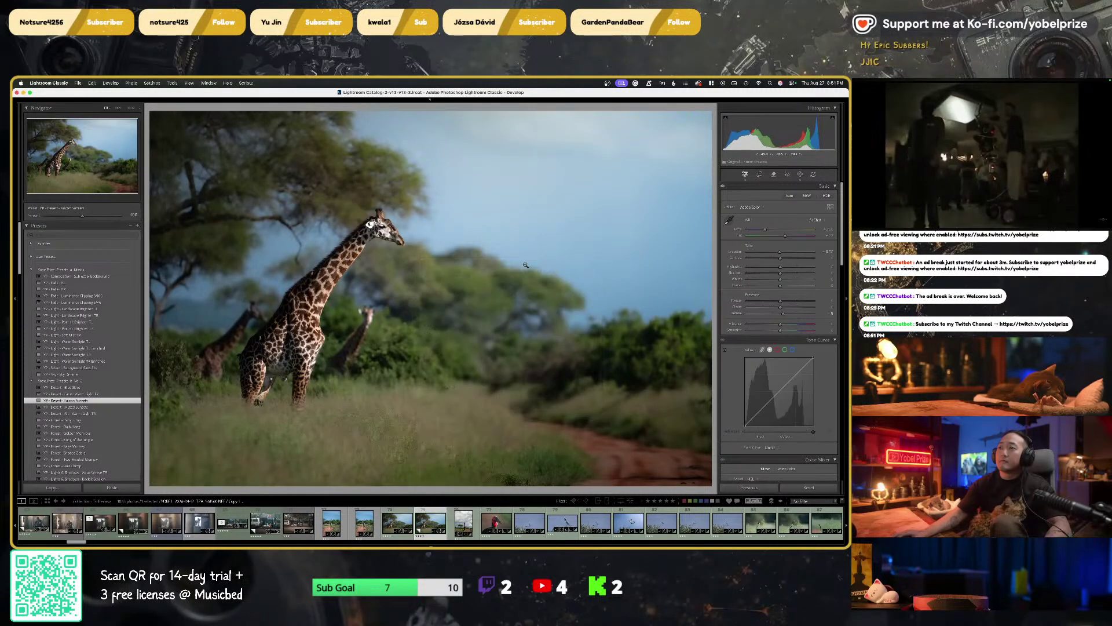
left_click_drag(510, 327, 258, 319)
Apply the same Desert preset used on the original giraffe photo to the reset virtual copy
scroll(75, 311, "down", 5)
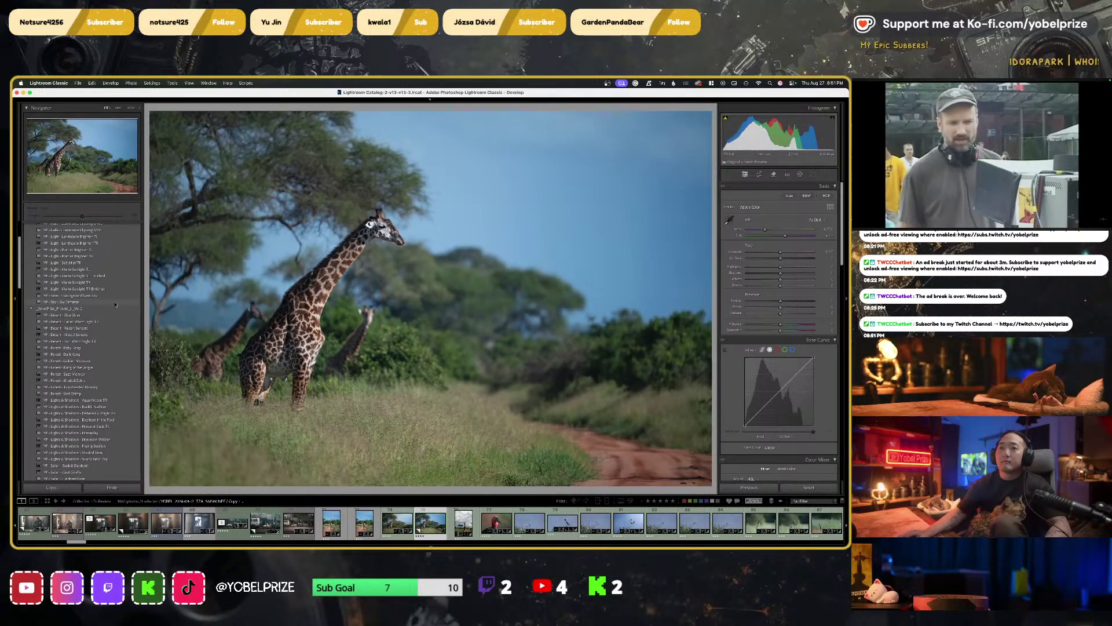
scroll(74, 311, "down", 2)
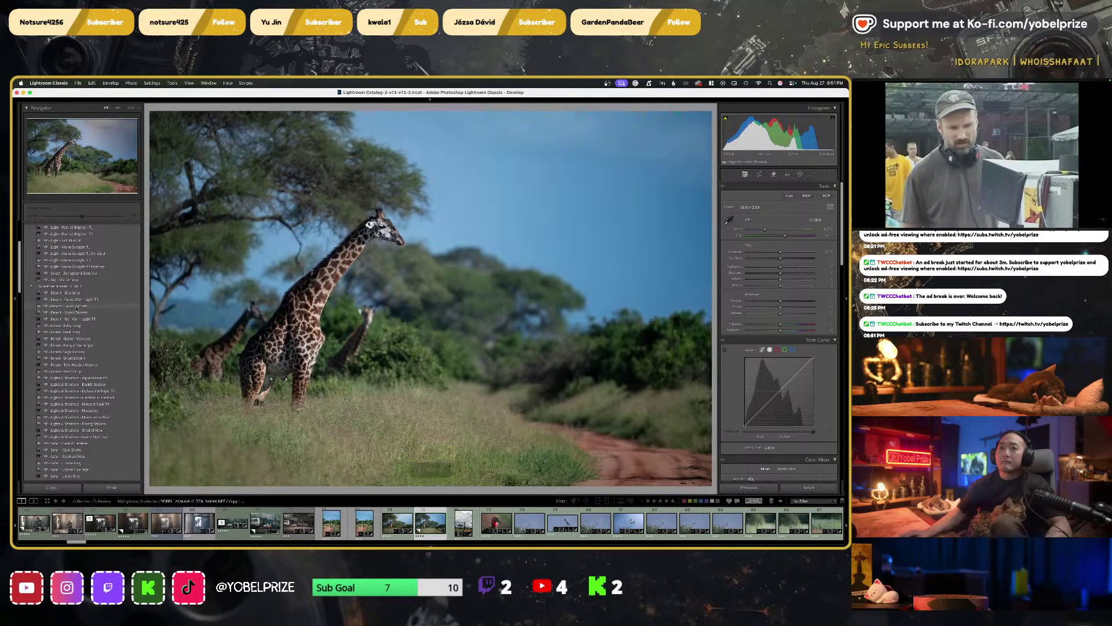
left_click(78, 306)
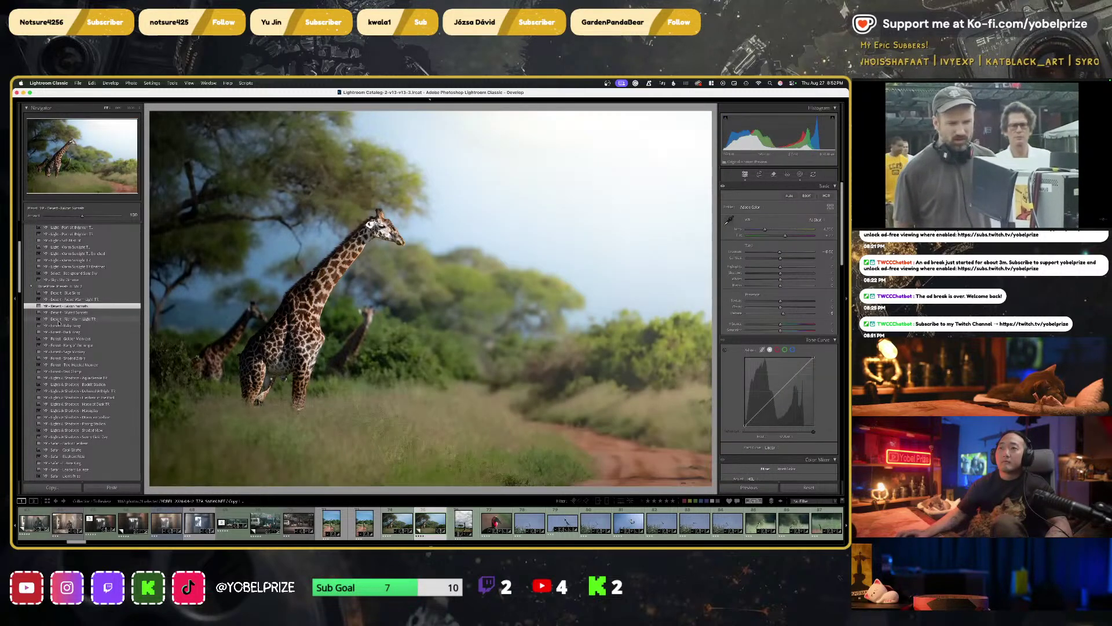
Preview further presets on the giraffe copy and apply a Lights & Shadows preset that gives the sky a warm yellow glow
scroll(61, 322, "down", 3)
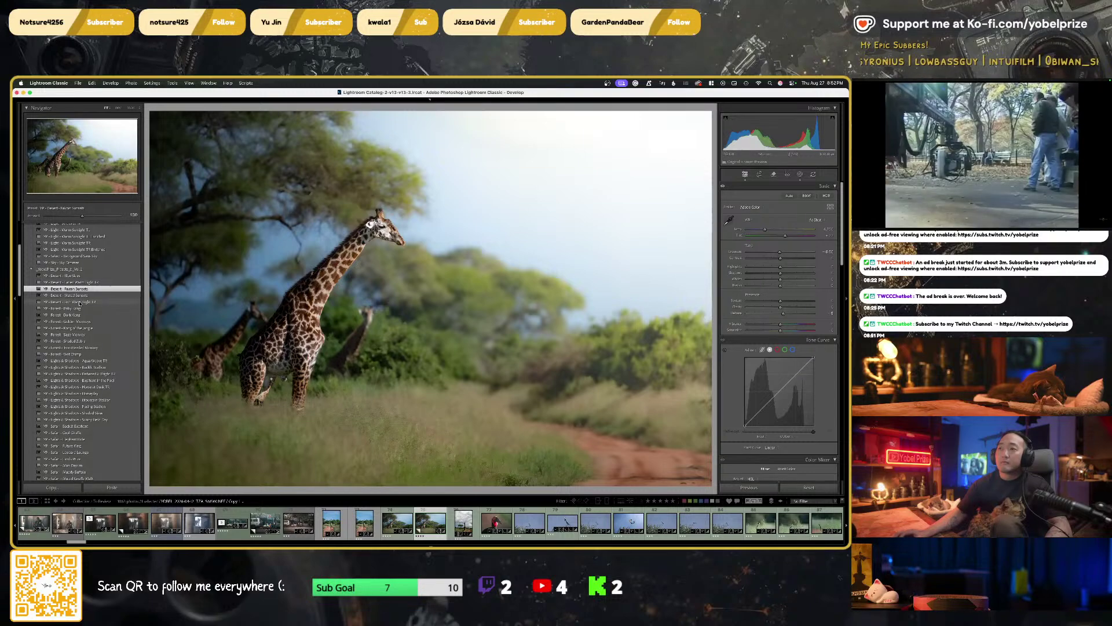
scroll(80, 302, "down", 2)
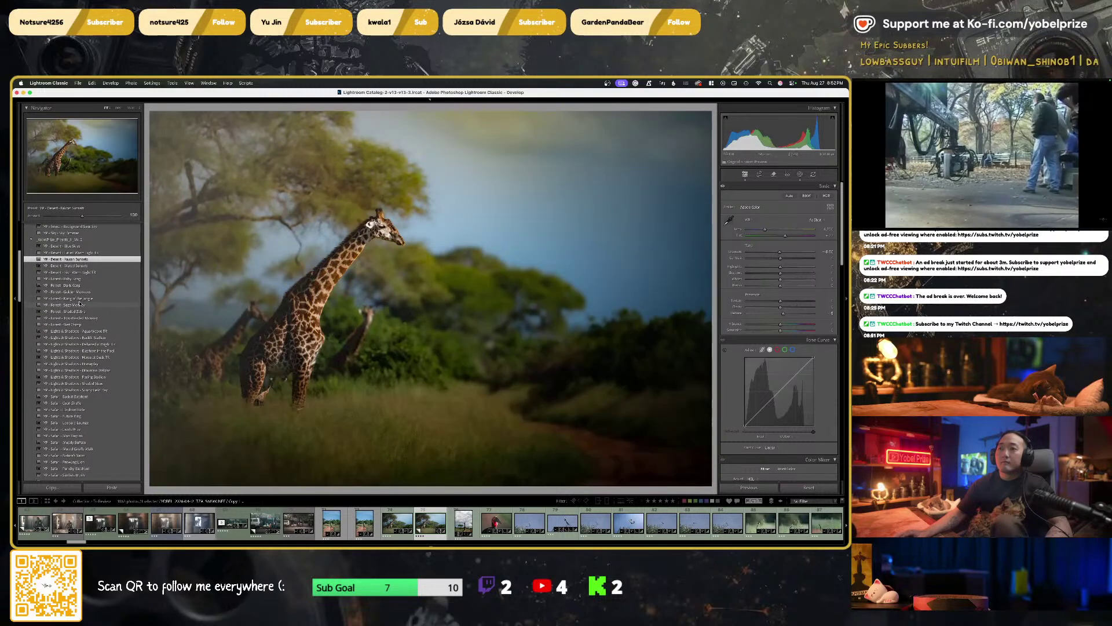
scroll(79, 302, "down", 1)
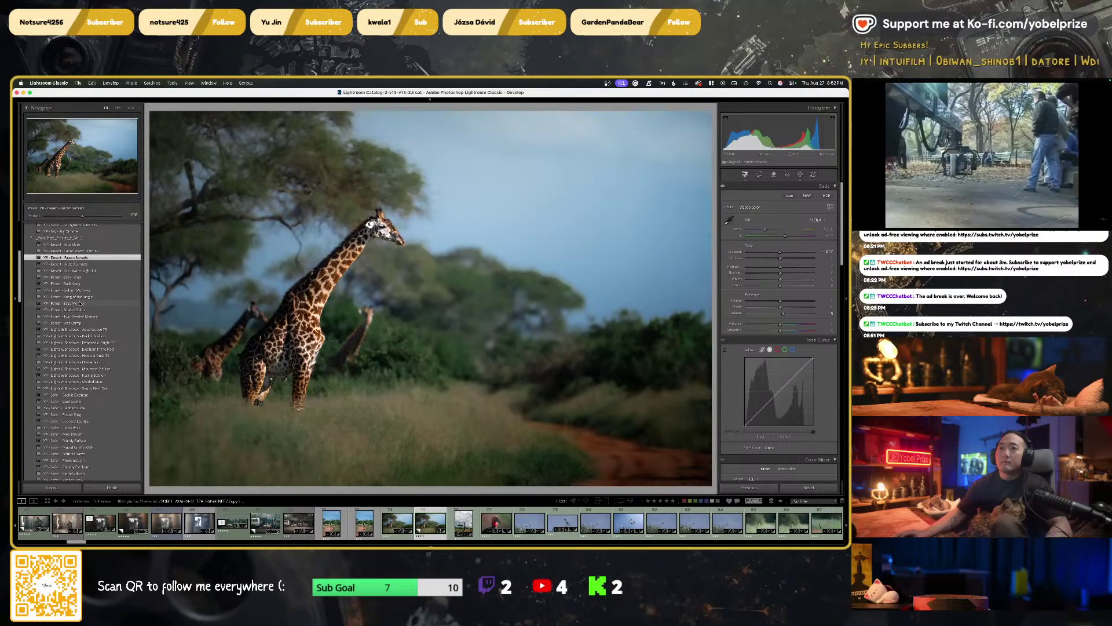
scroll(79, 303, "down", 1)
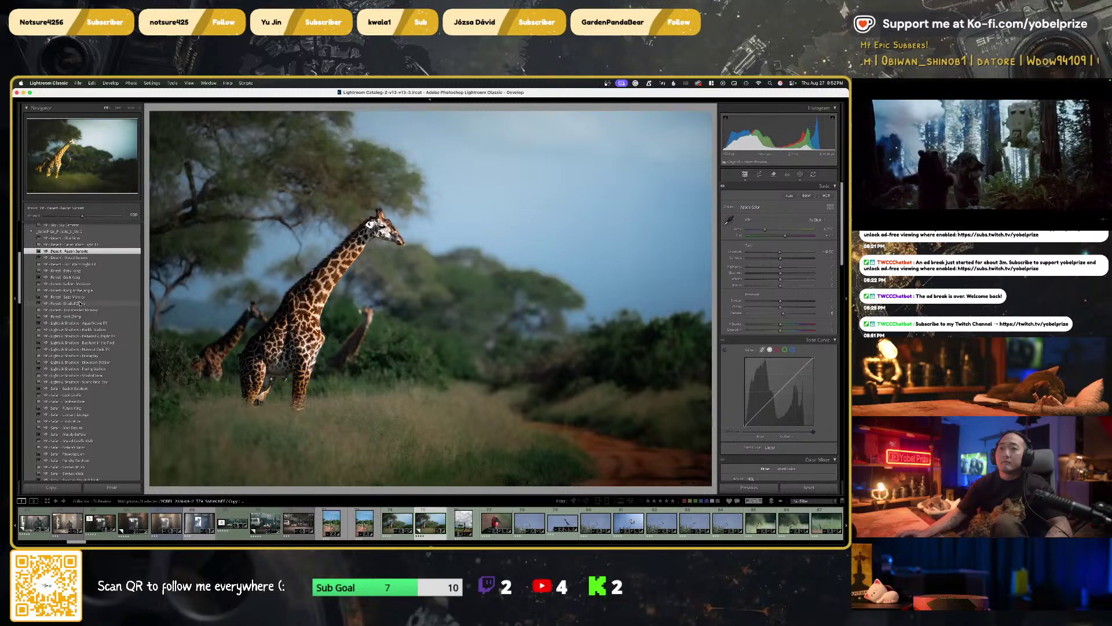
scroll(80, 303, "down", 1)
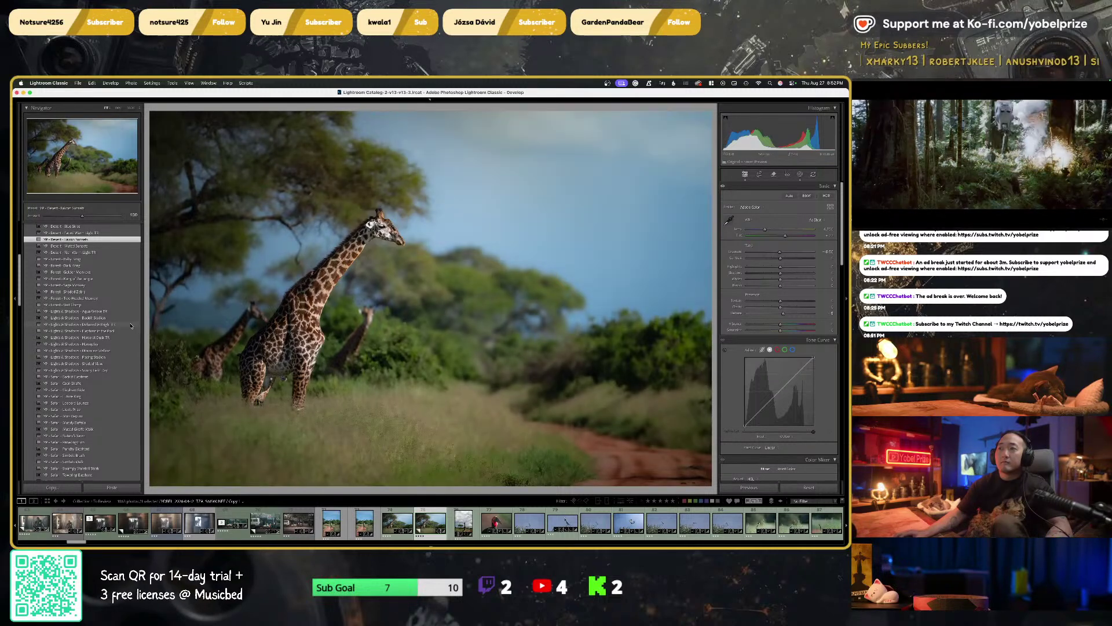
left_click(131, 325)
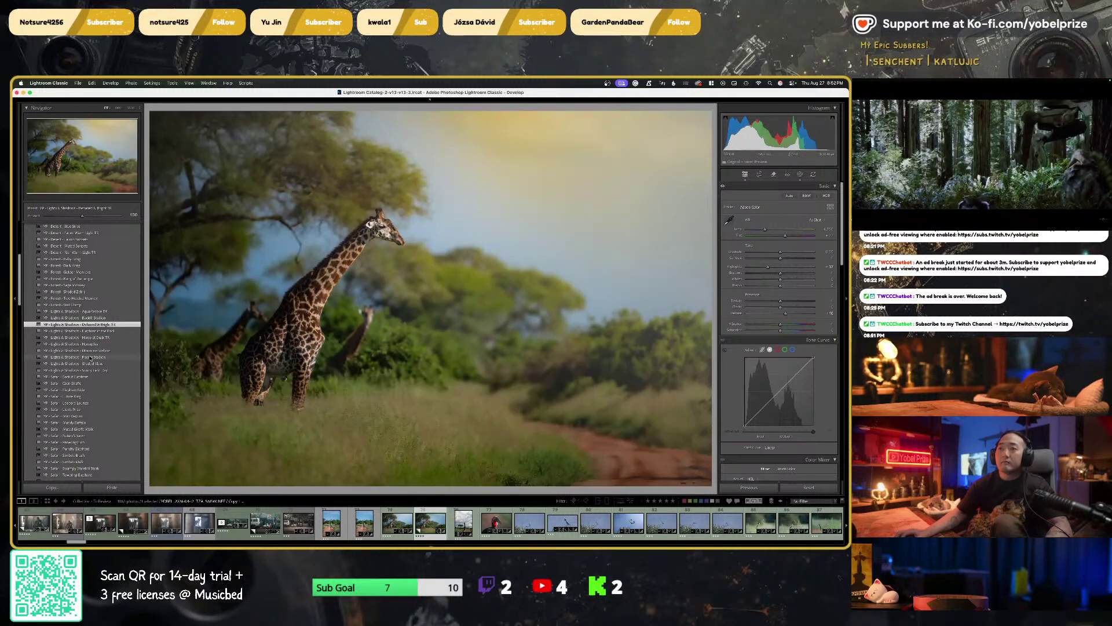
Preview further presets on the giraffe copy and apply a dark, muted preset from the group after Lights & Shadows
scroll(91, 357, "down", 1)
scroll(91, 357, "down", 1)
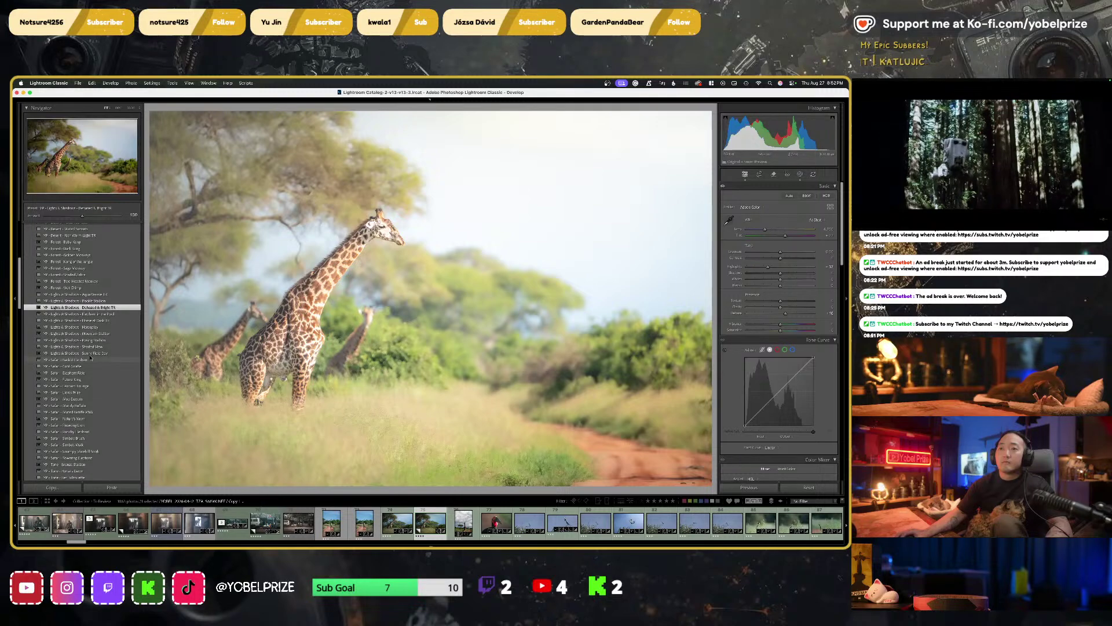
scroll(91, 354, "down", 3)
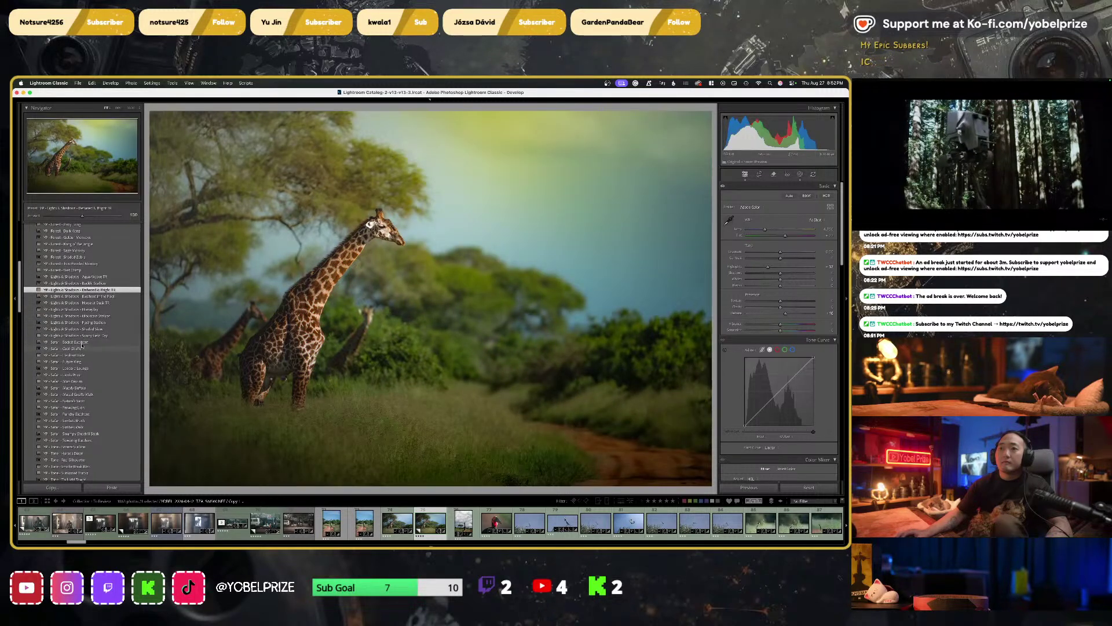
scroll(77, 349, "down", 1)
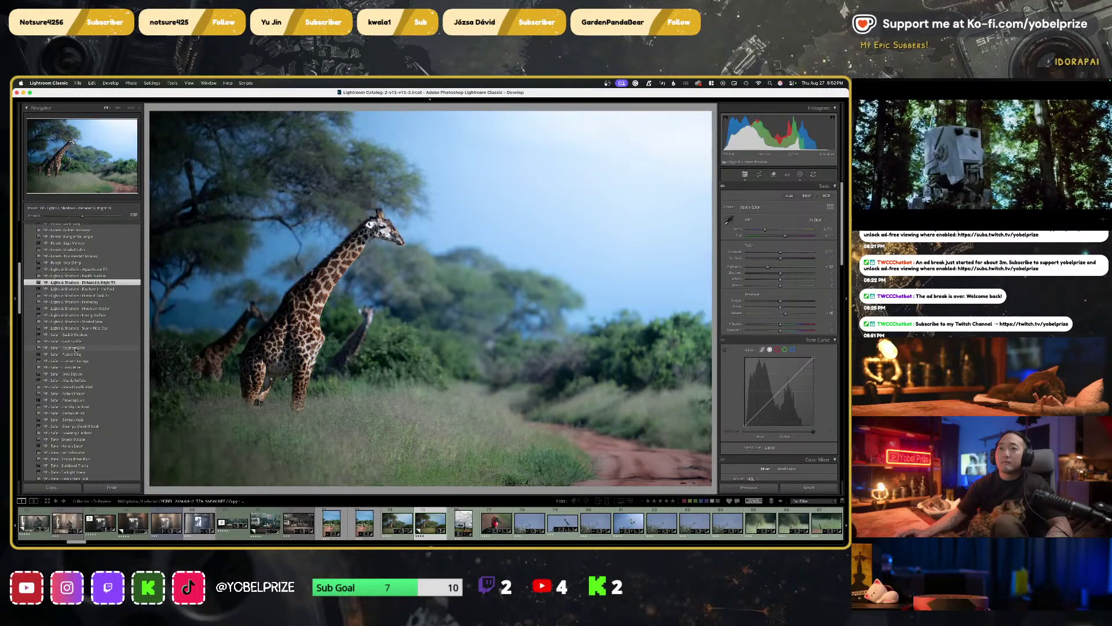
scroll(77, 350, "down", 1)
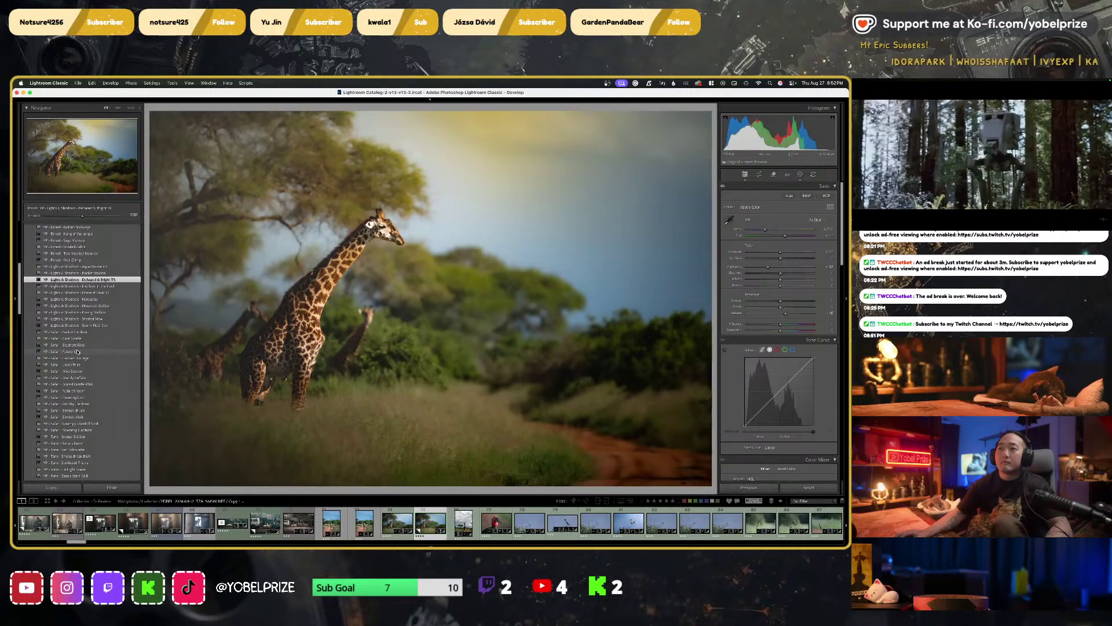
scroll(77, 351, "down", 1)
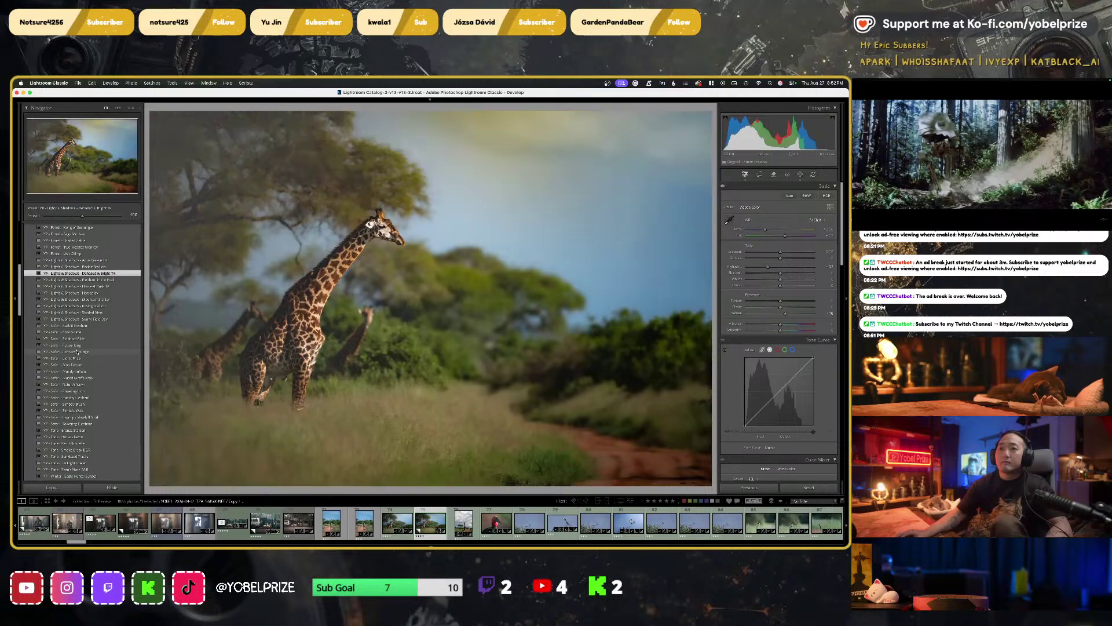
scroll(77, 351, "down", 4)
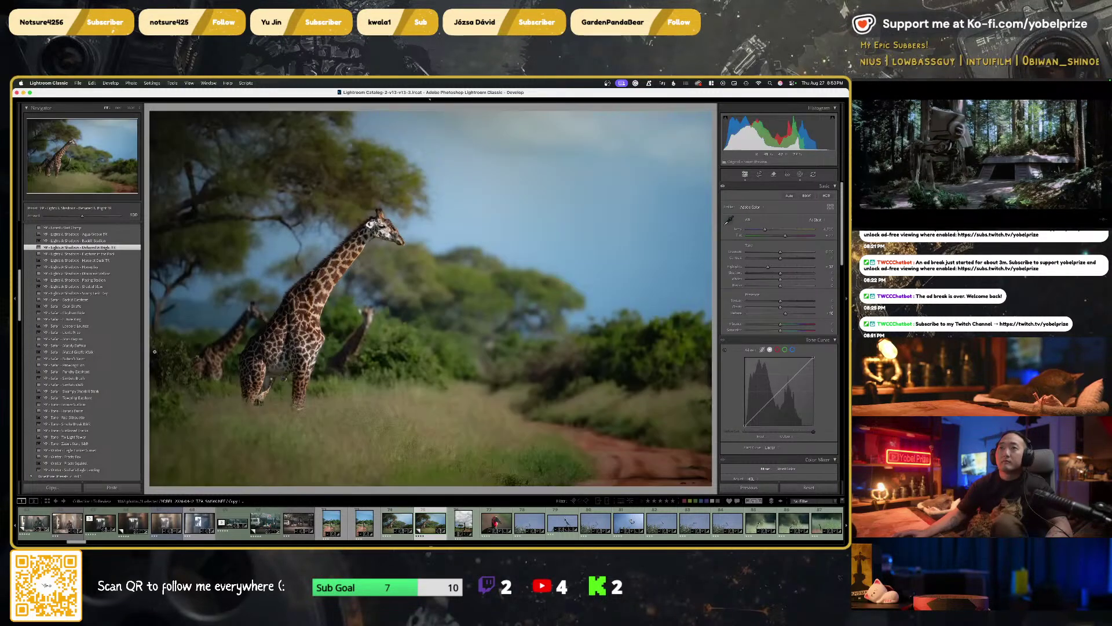
left_click(68, 352)
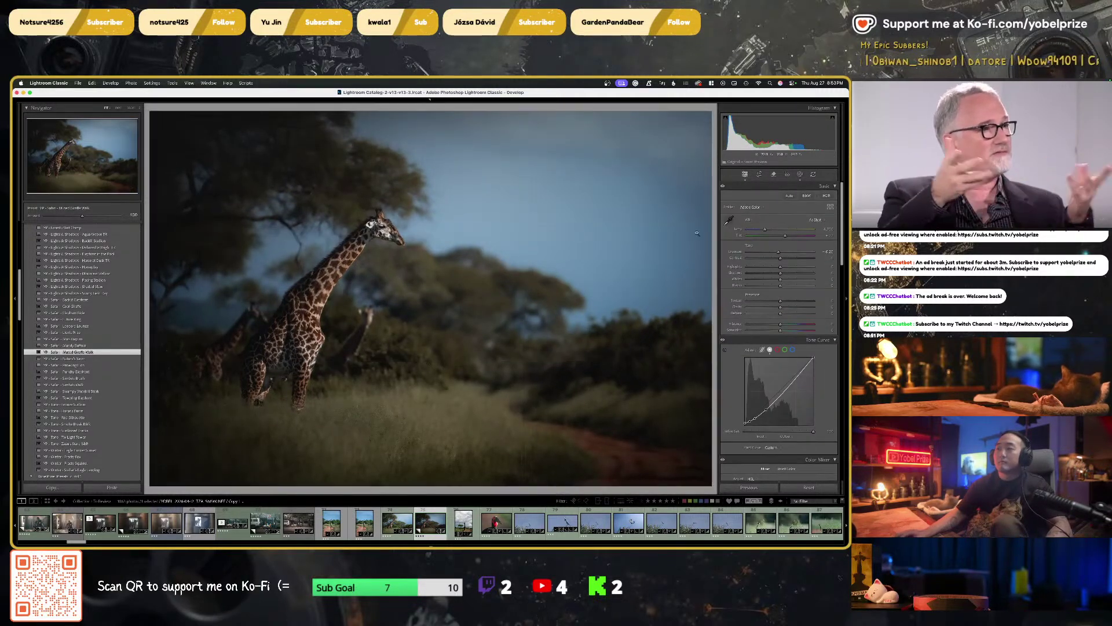
Select the existing subject mask on the giraffe copy and raise its Shadows to the maximum
left_click(800, 174)
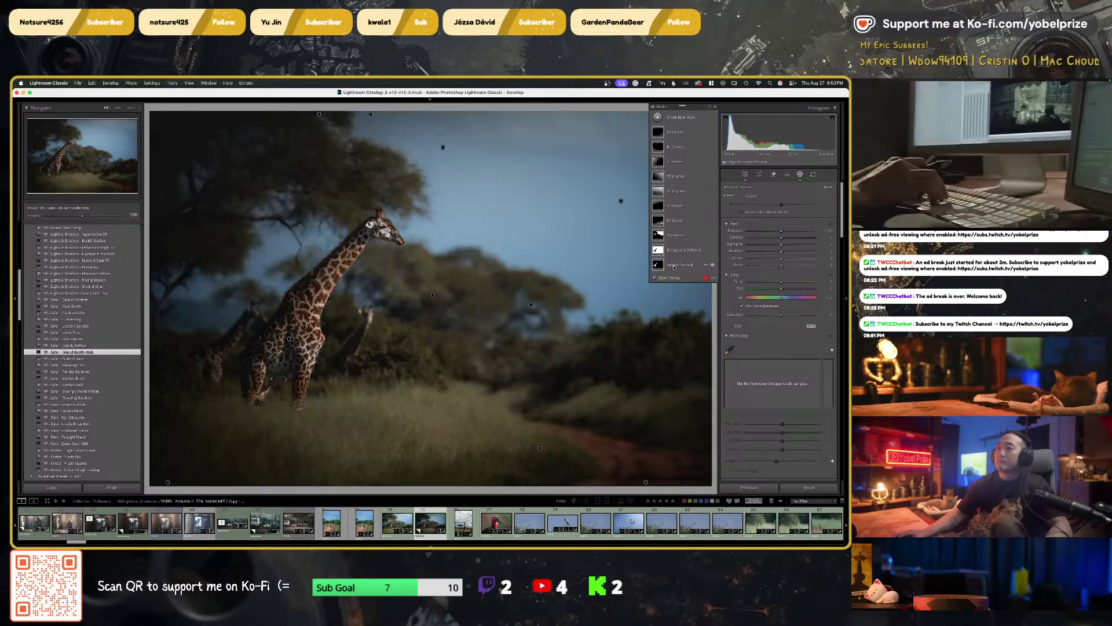
left_click(675, 265)
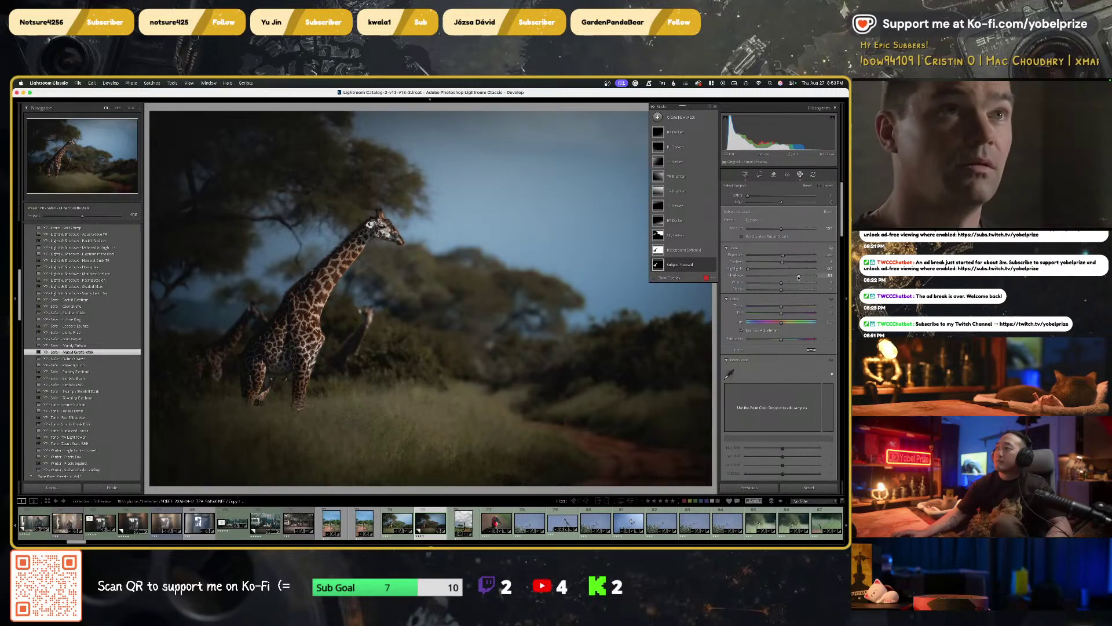
left_click_drag(799, 277, 819, 279)
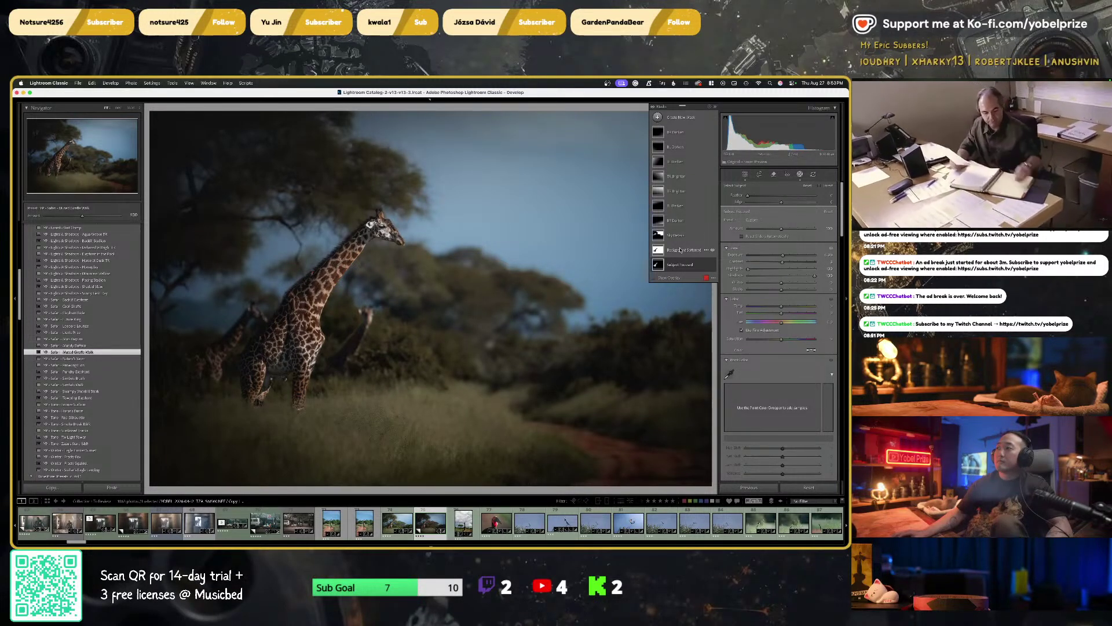
Add a linear gradient mask from the photo's lower-left corner across the giraffes, with minimum Contrast and maximum Shadows
left_click(671, 119)
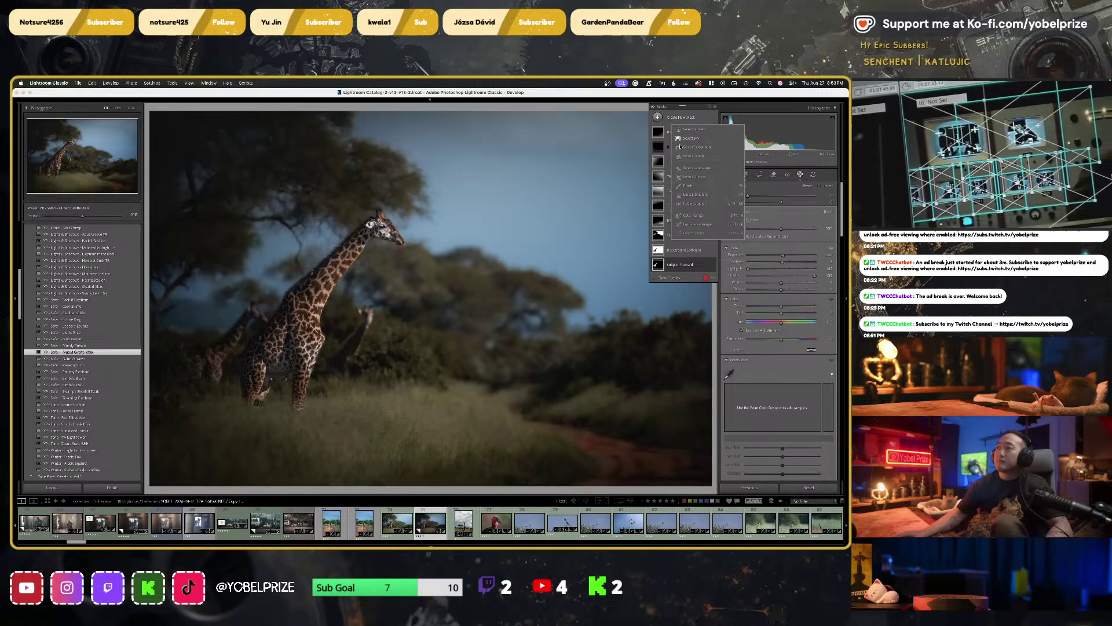
left_click(694, 194)
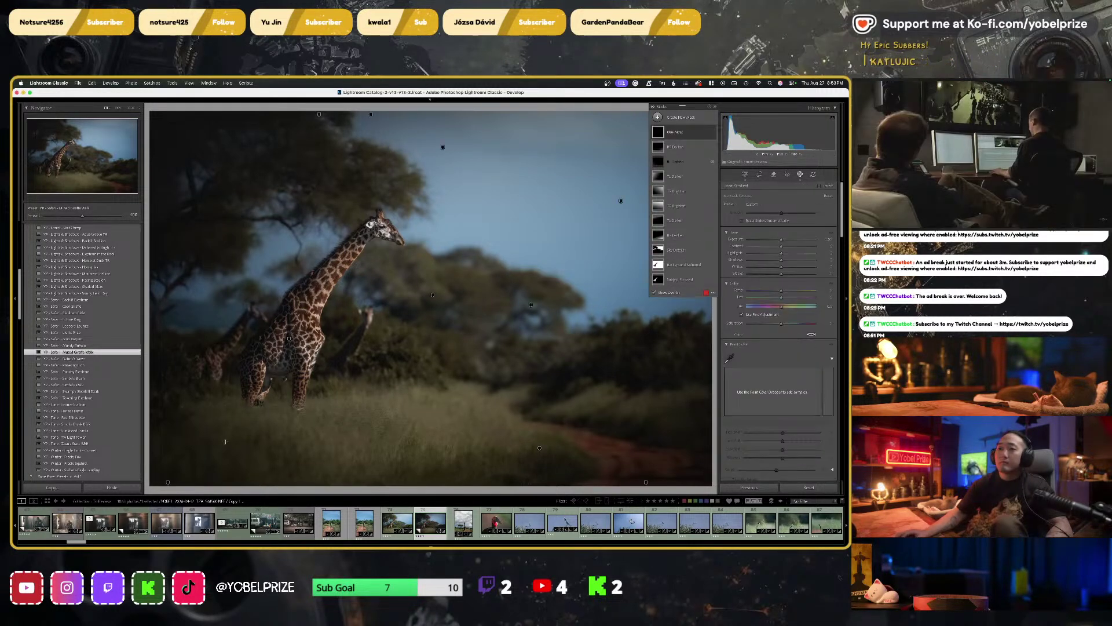
left_click_drag(191, 468, 547, 116)
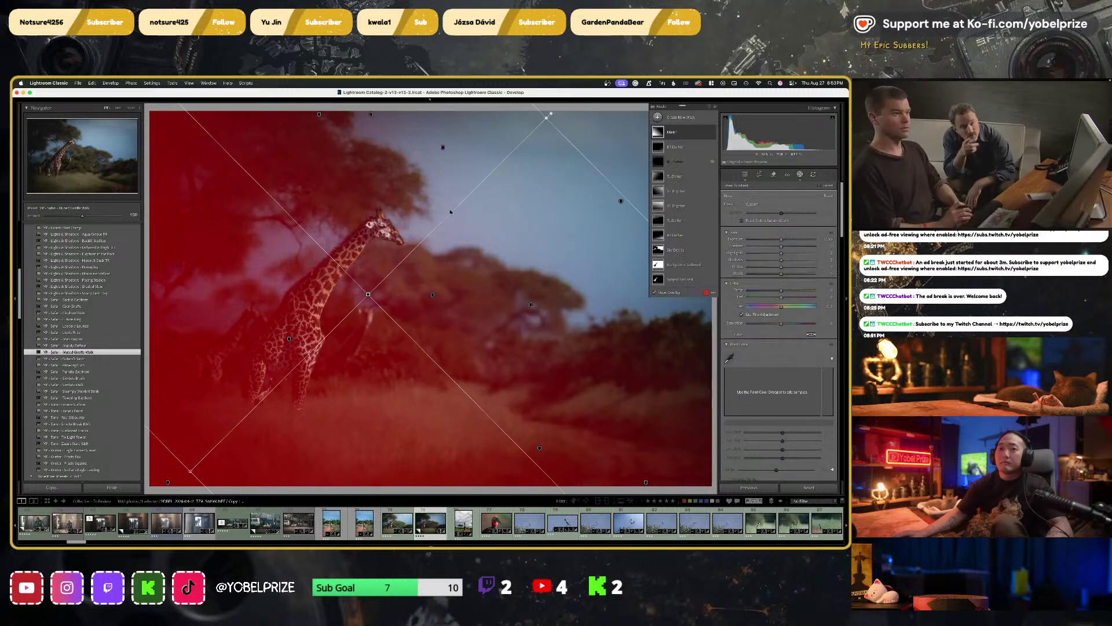
left_click_drag(367, 294, 254, 358)
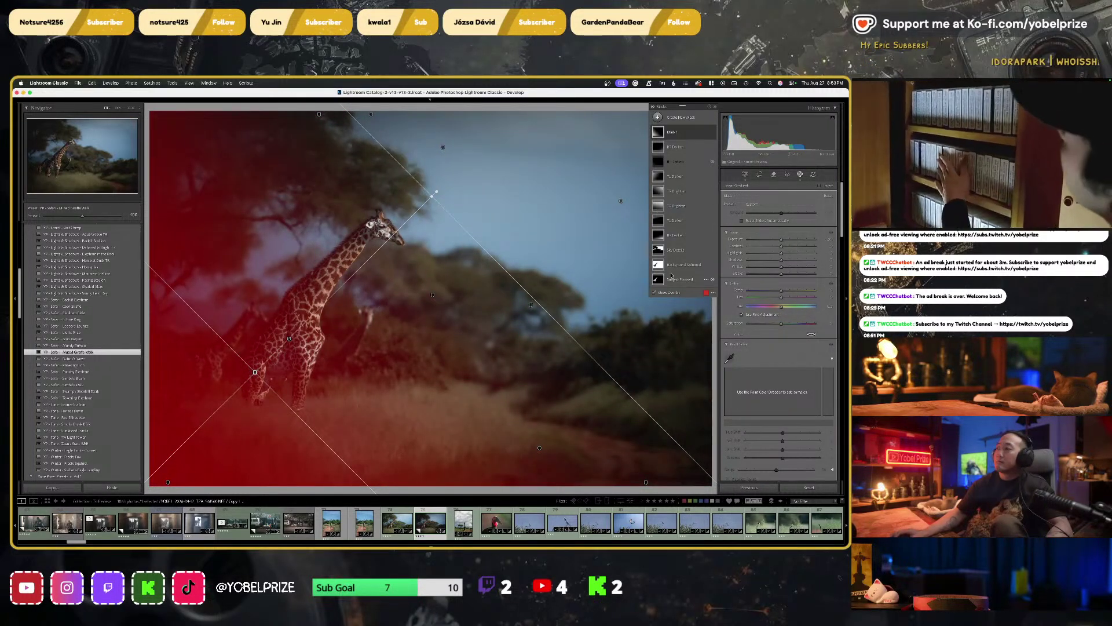
mouse_move(782, 246)
left_mouse_down()
mouse_move(748, 245)
mouse_move(787, 261)
left_mouse_up()
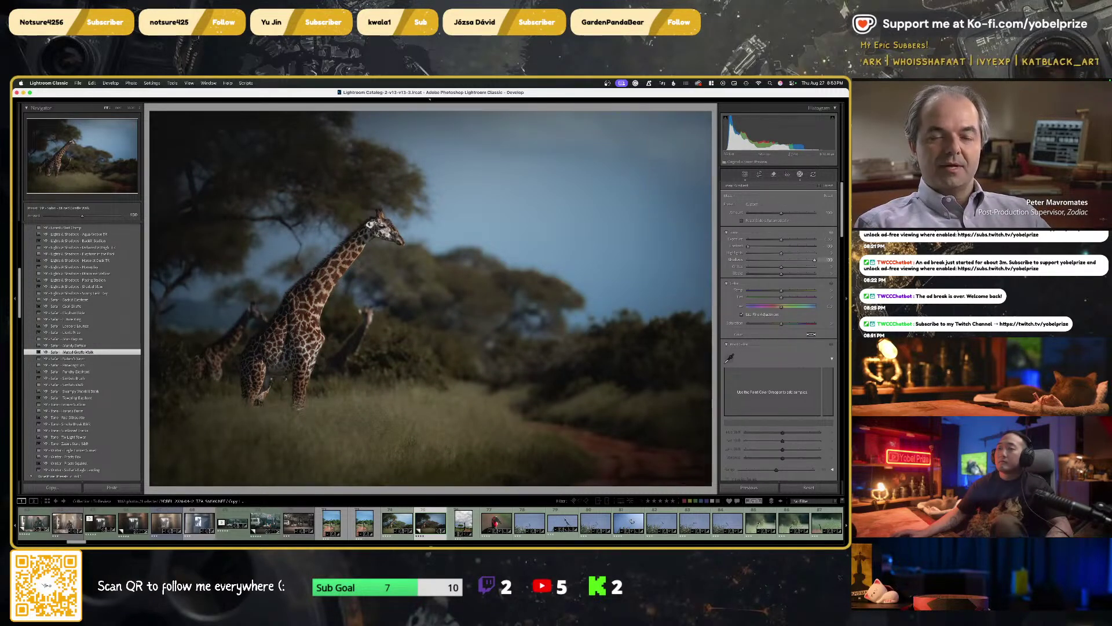
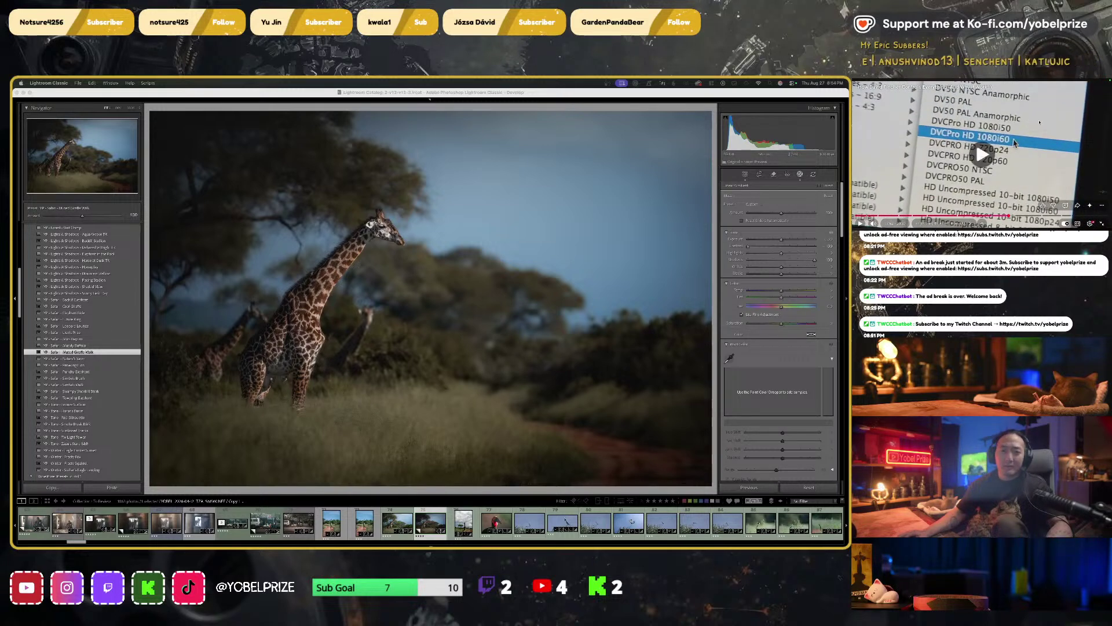
Add a second linear gradient mask fading from the upper-right sky toward the giraffes and adjust its position
left_click(569, 93)
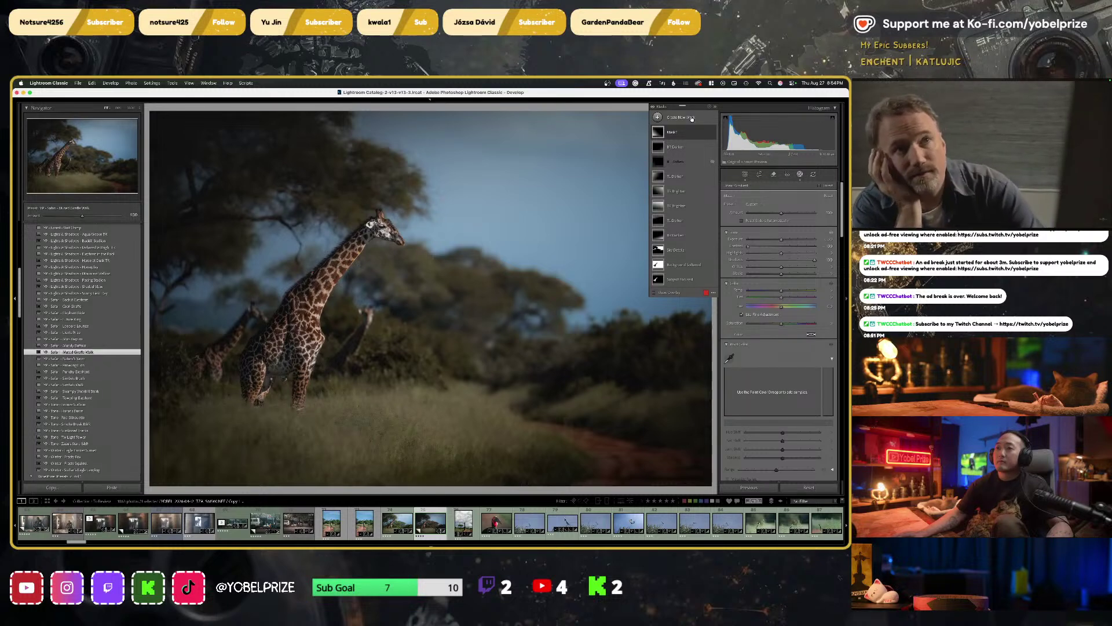
left_click(692, 118)
left_click(693, 194)
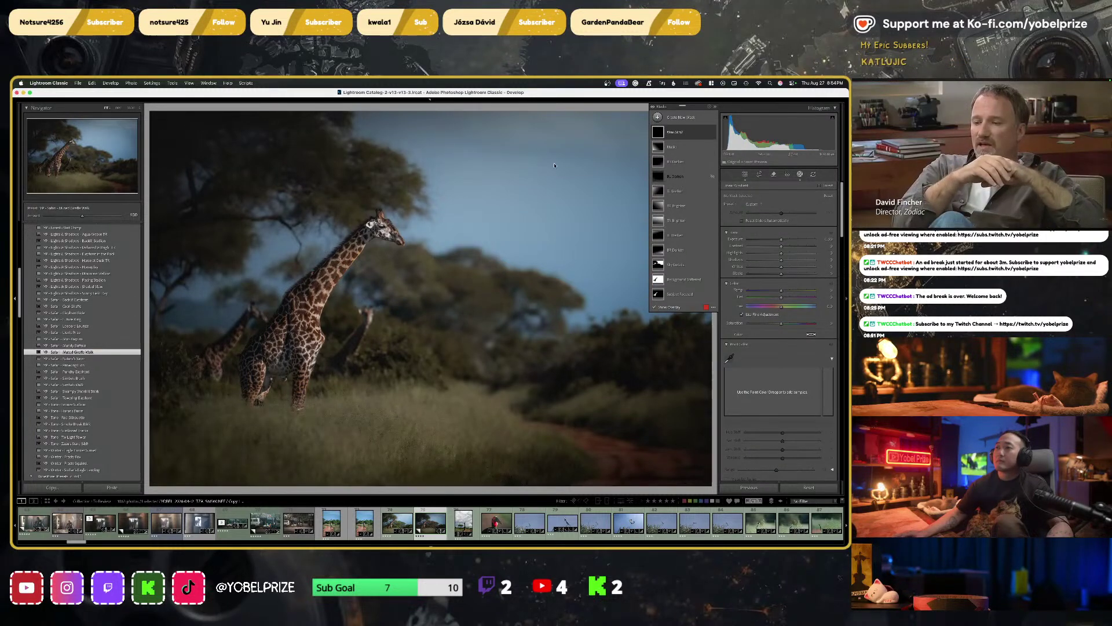
left_click_drag(666, 151, 301, 391)
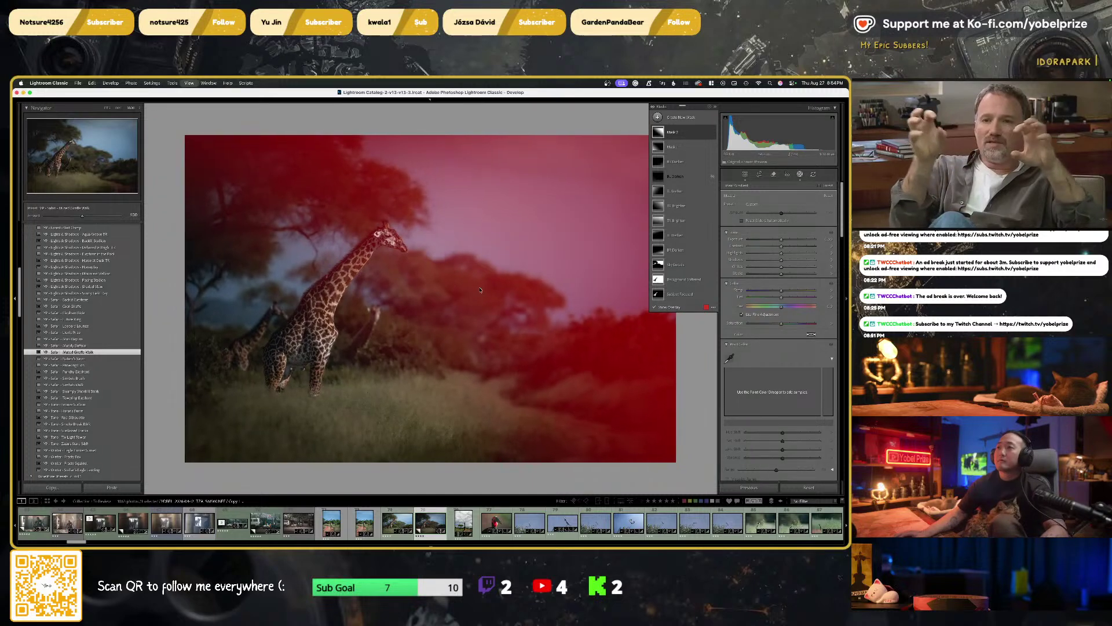
key("super+minus")
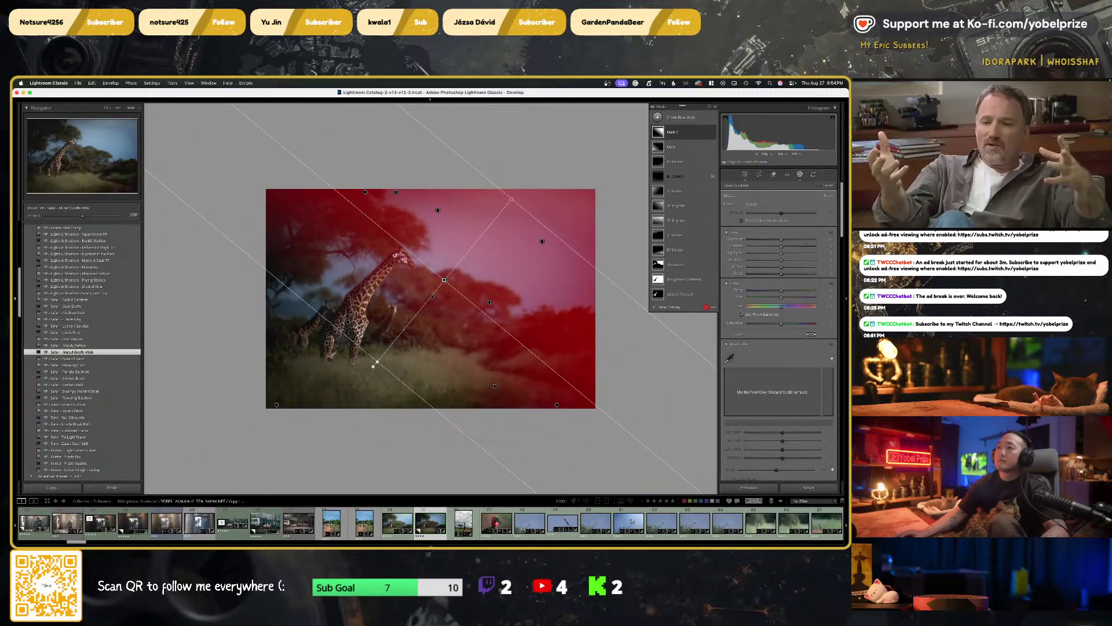
left_click_drag(373, 365, 462, 211)
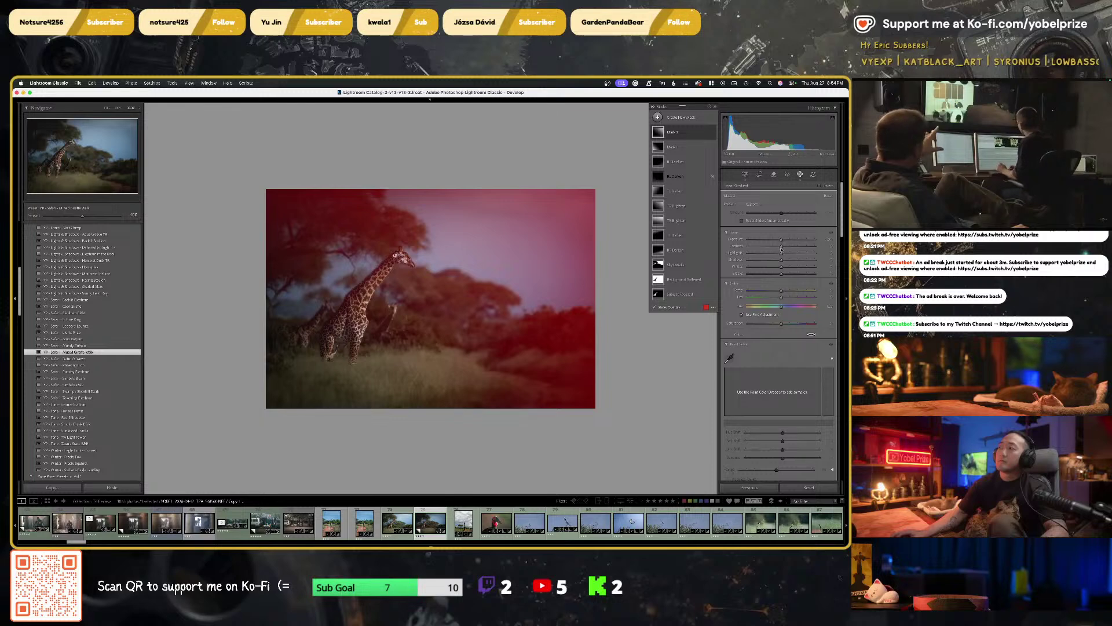
Lower the second gradient's Contrast to the minimum and raise its Blacks to the maximum
left_click_drag(781, 249, 658, 249)
scroll(787, 367, "down", 3)
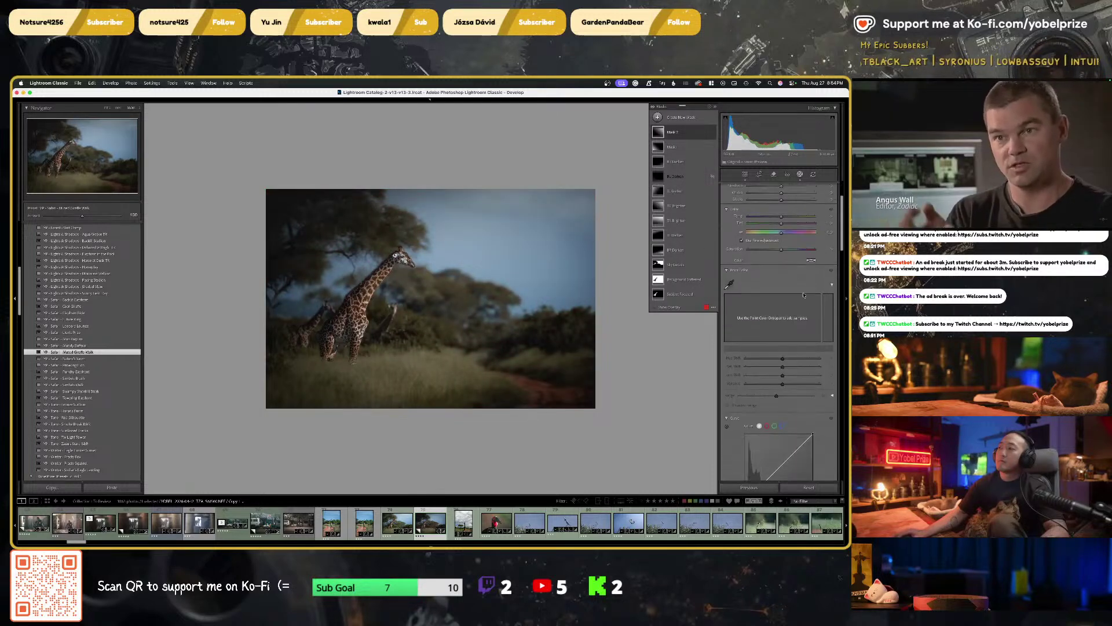
left_click_drag(782, 200, 815, 199)
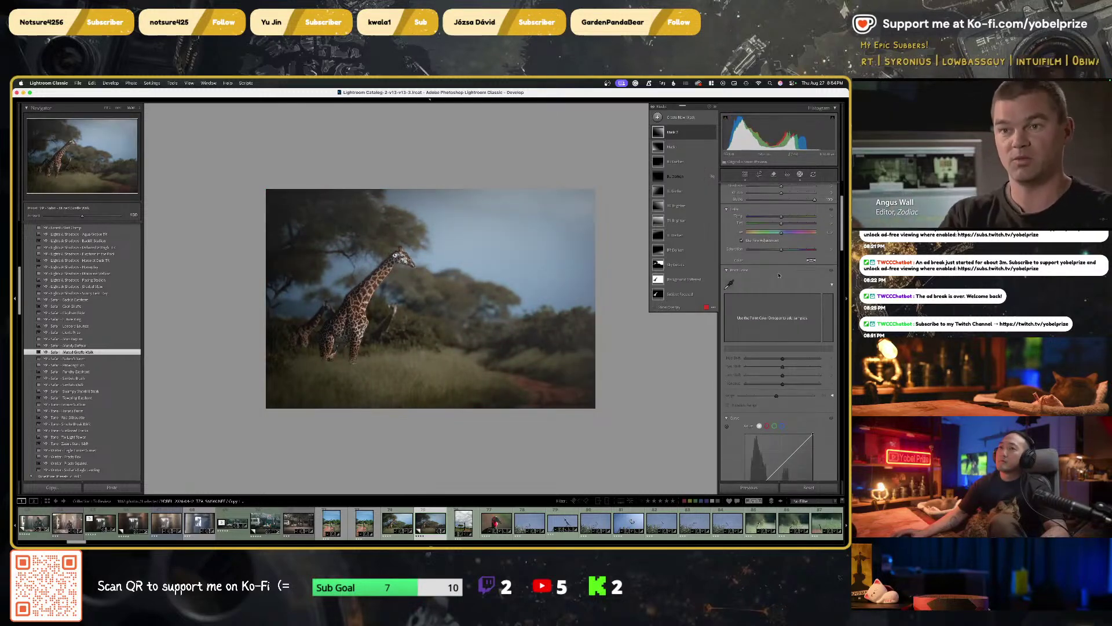
scroll(740, 457, "down", 5)
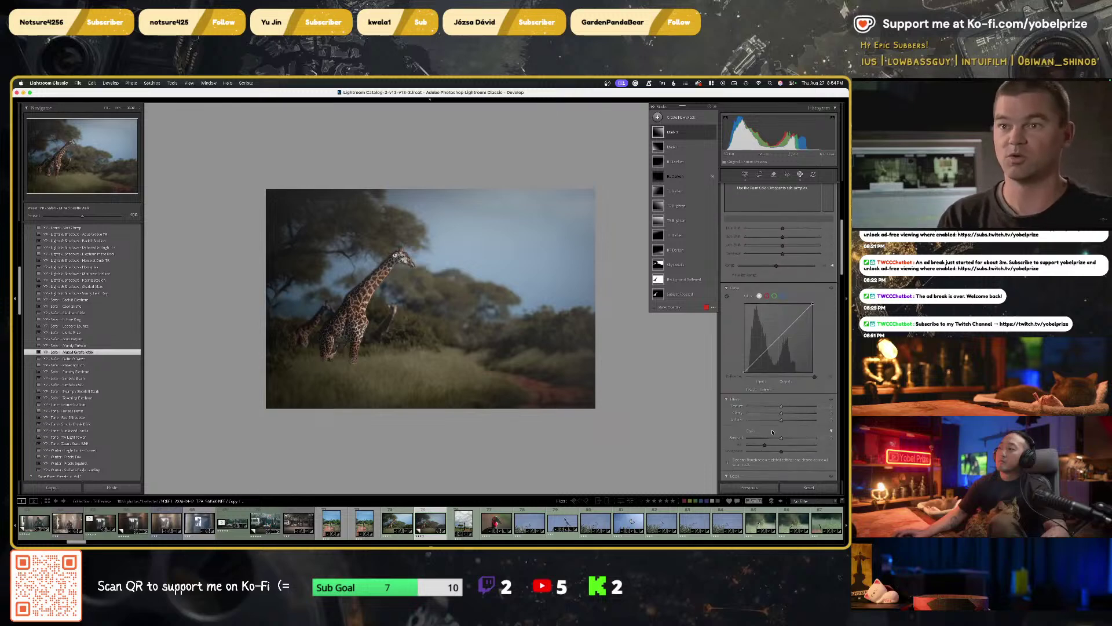
left_click_drag(782, 419, 649, 419)
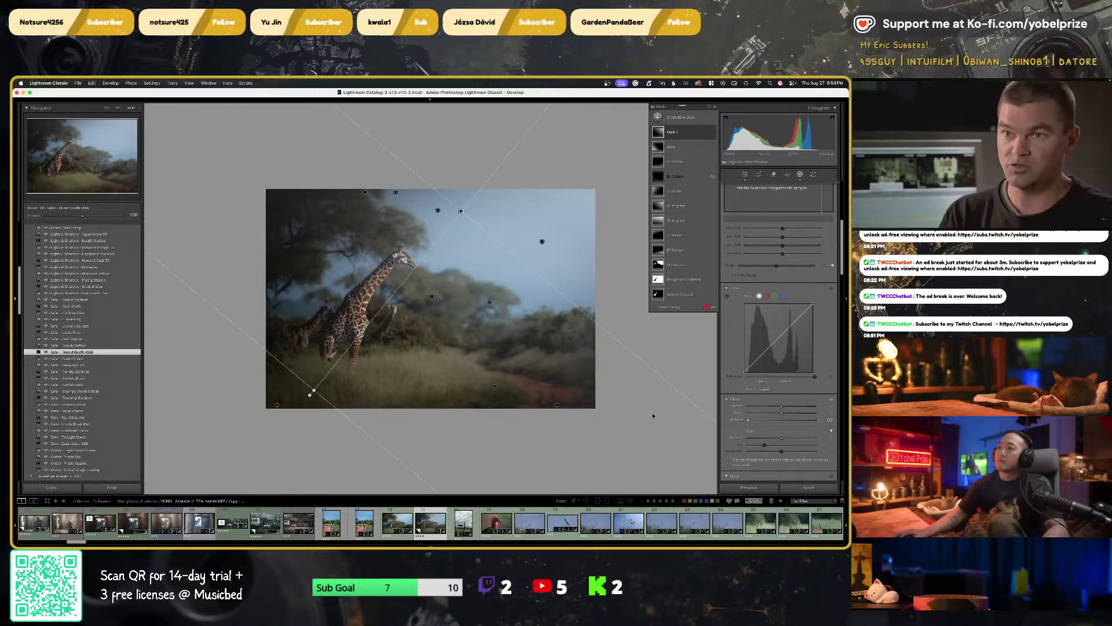
key("super+z")
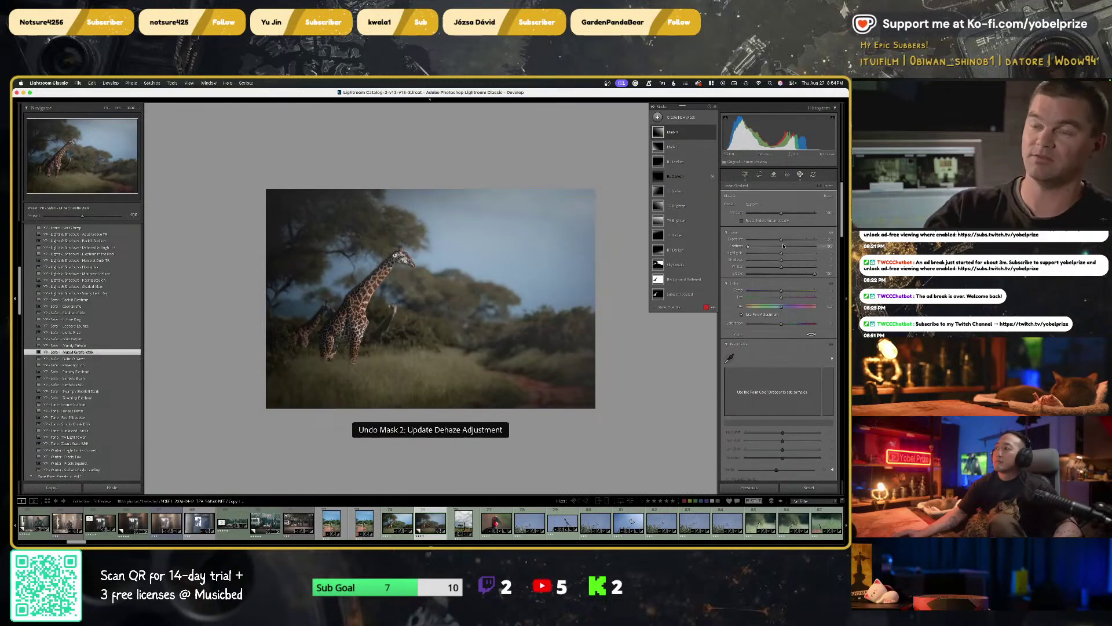
Raise the second gradient's Exposure slightly
left_click_drag(782, 239, 787, 240)
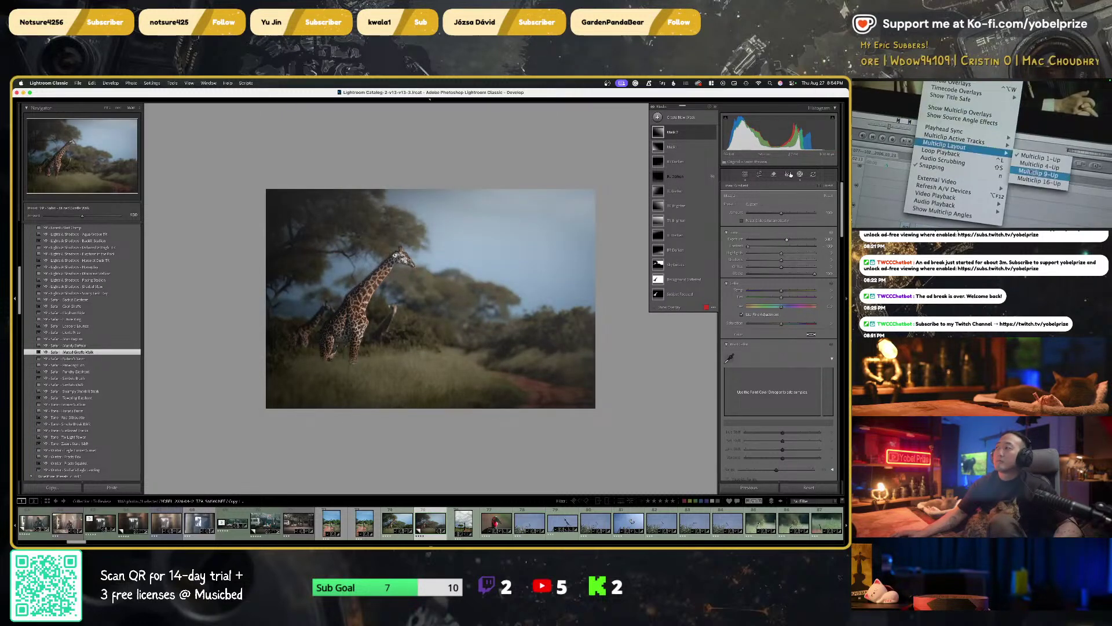
Try different crop aspect ratios on the giraffe photo, starting with 16 x 9 and continuing through the custom ratios
key("r")
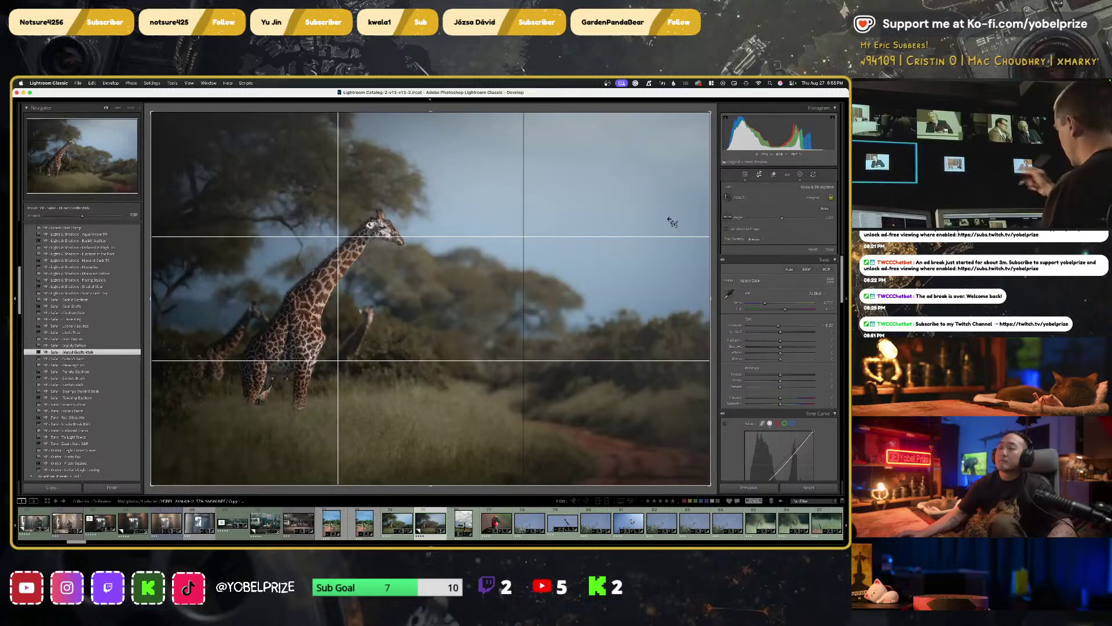
left_click(814, 197)
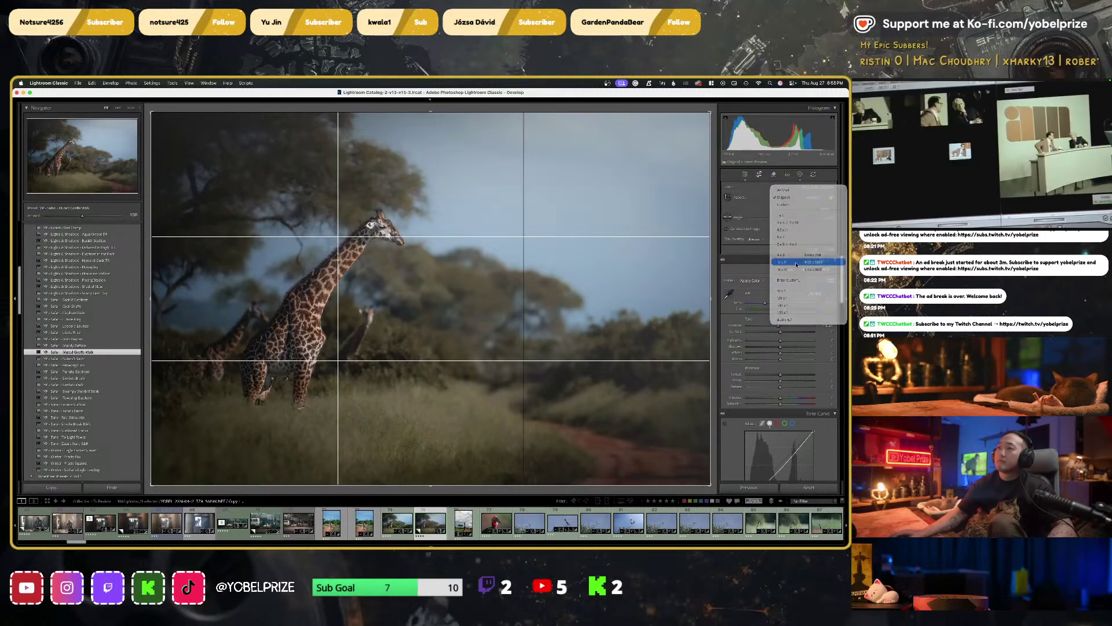
left_click(796, 265)
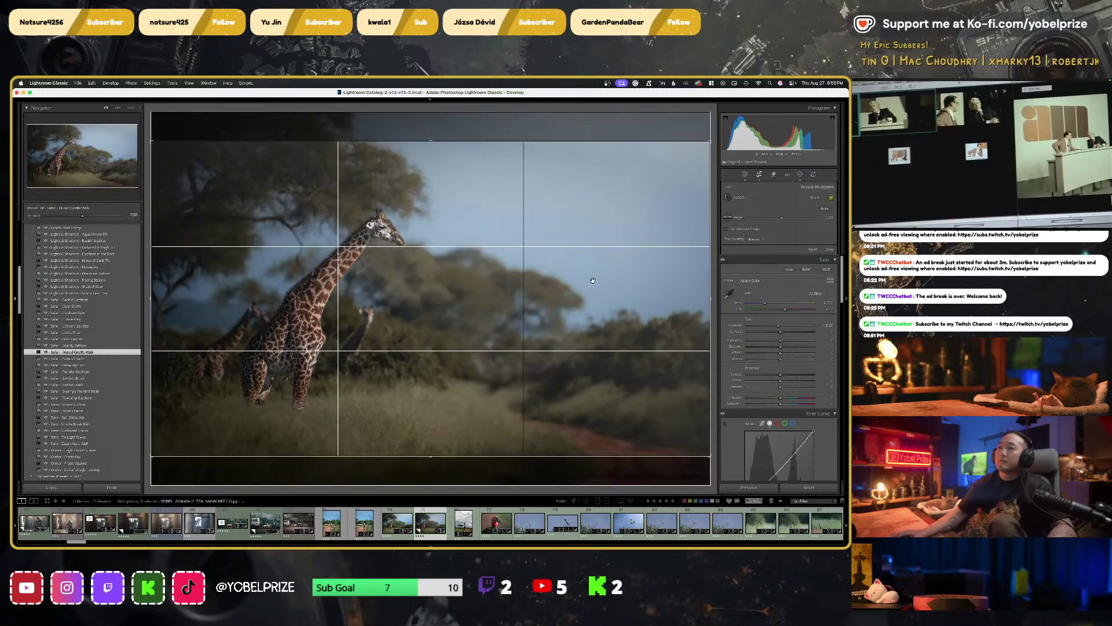
left_click(815, 198)
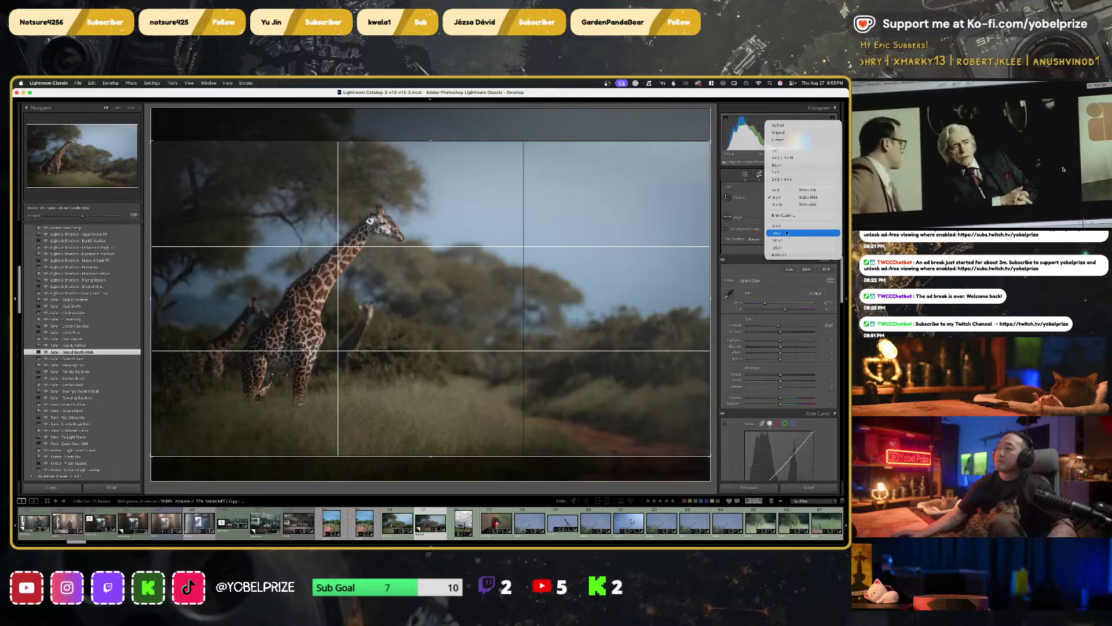
left_click(803, 233)
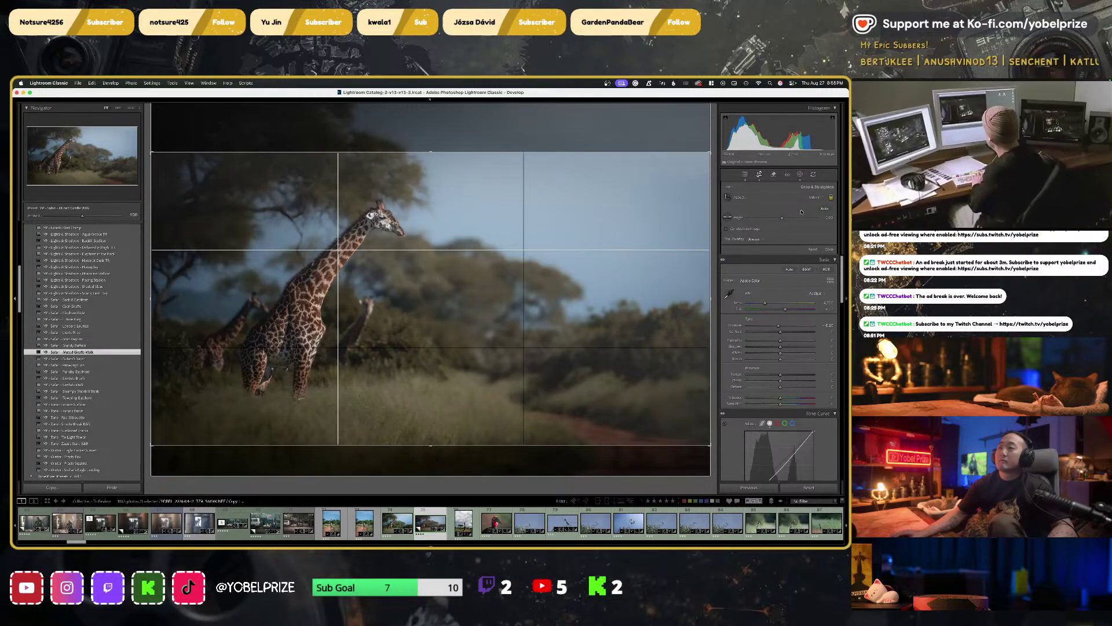
left_click(810, 198)
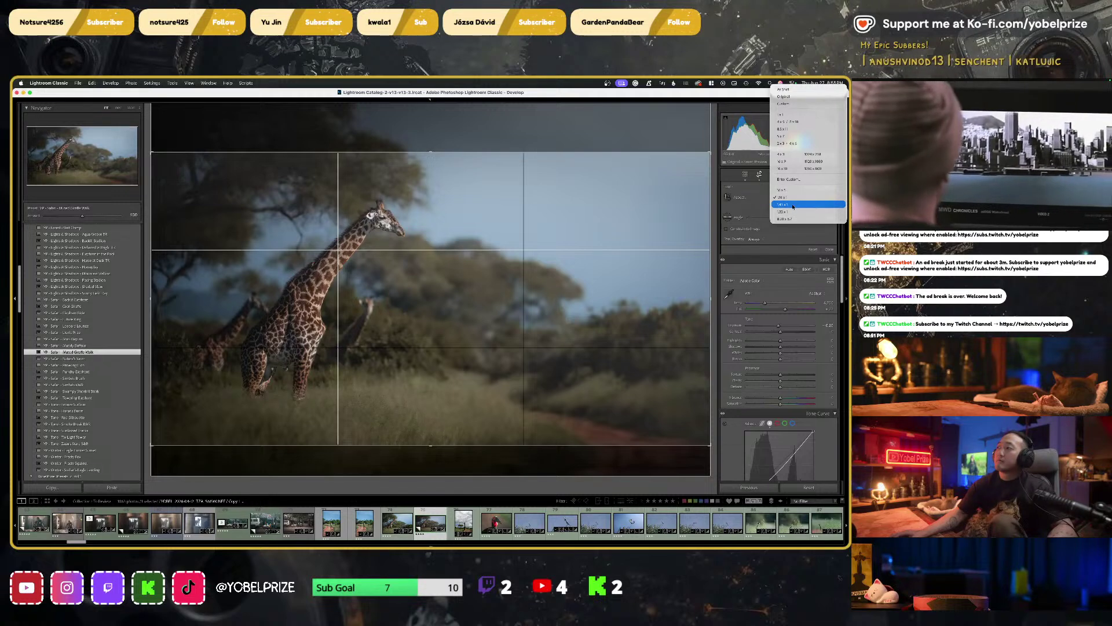
left_click(793, 205)
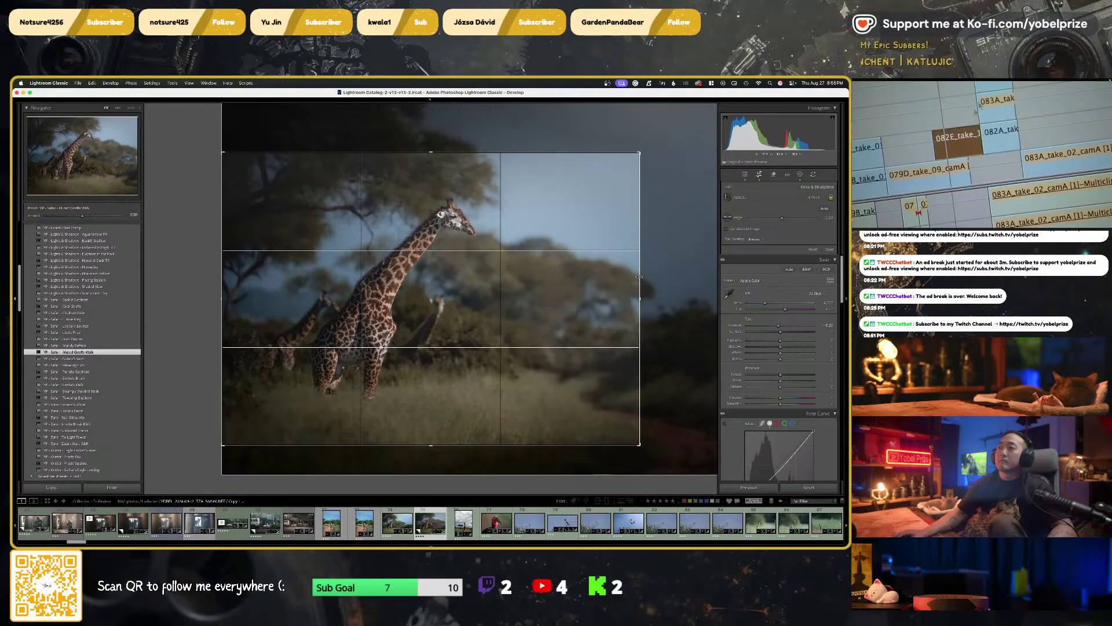
Tighten the crop around the giraffes, reposition the photo inside the frame and apply it
left_click_drag(639, 278, 609, 277)
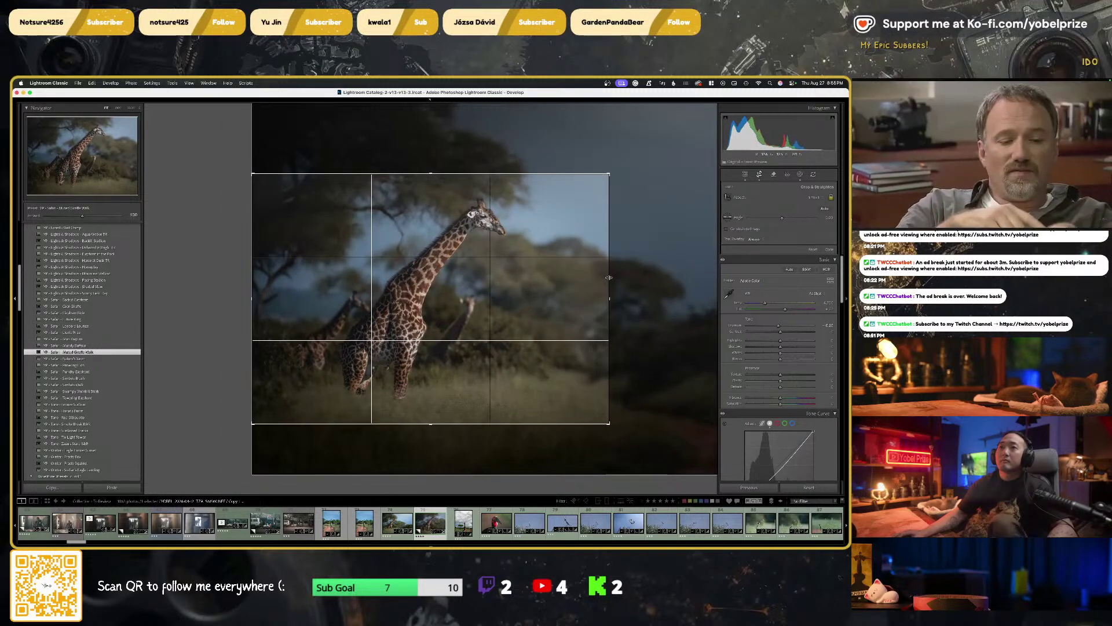
left_click_drag(609, 278, 630, 277)
left_click_drag(566, 281, 571, 285)
key("Return")
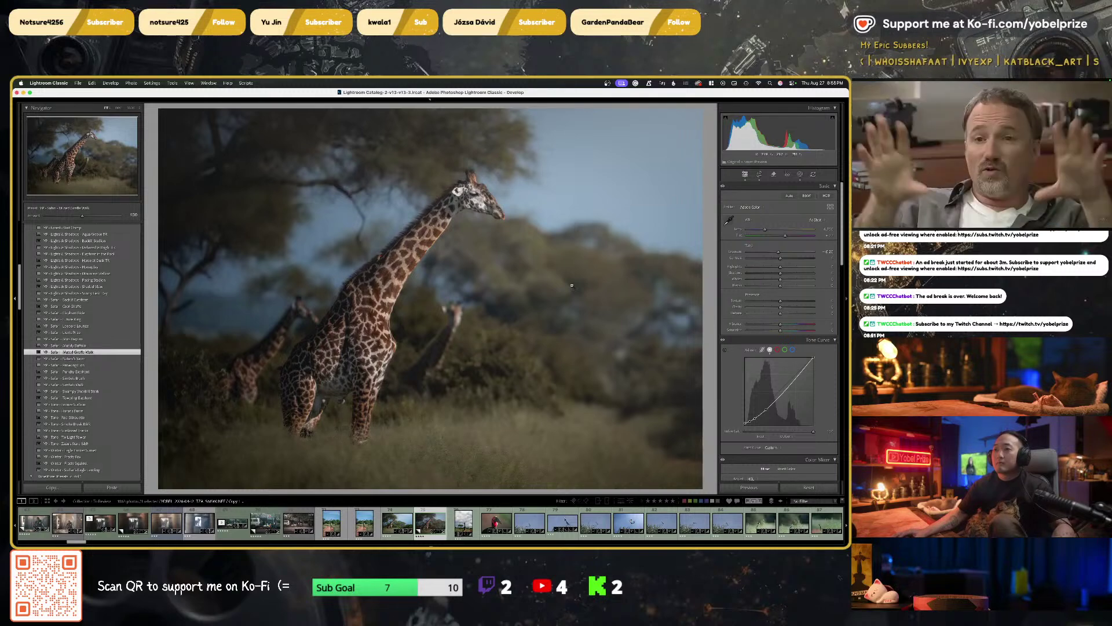
Undo the crop rectangle changes and restore the crop to the photo's original aspect ratio
key("super+z")
key("super+z")
key("super+z")
key("super+z")
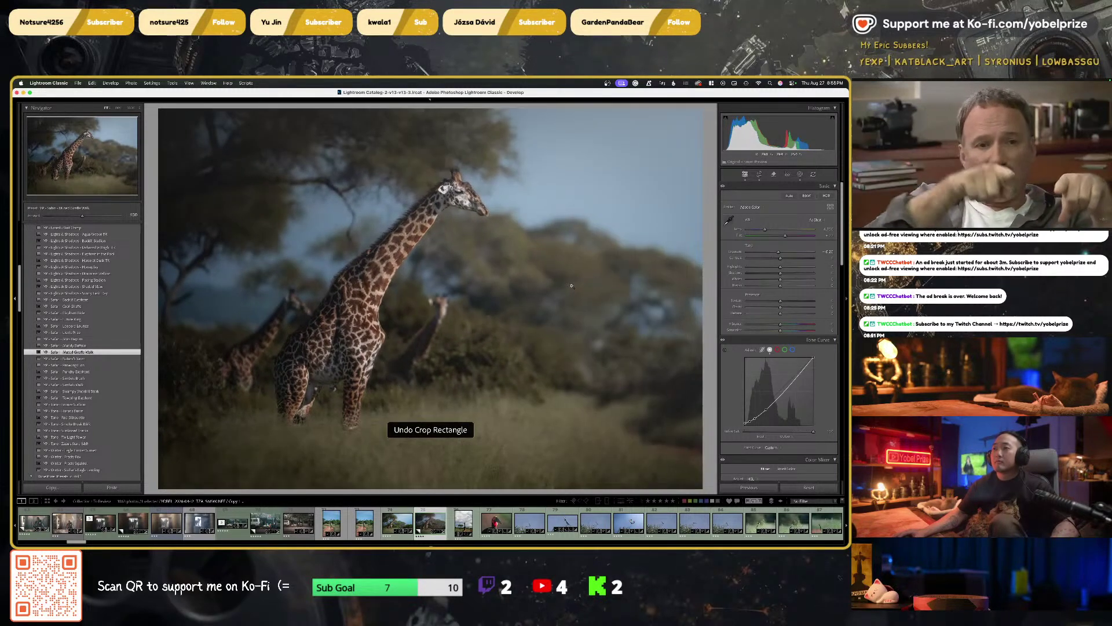
key("r")
left_click(807, 200)
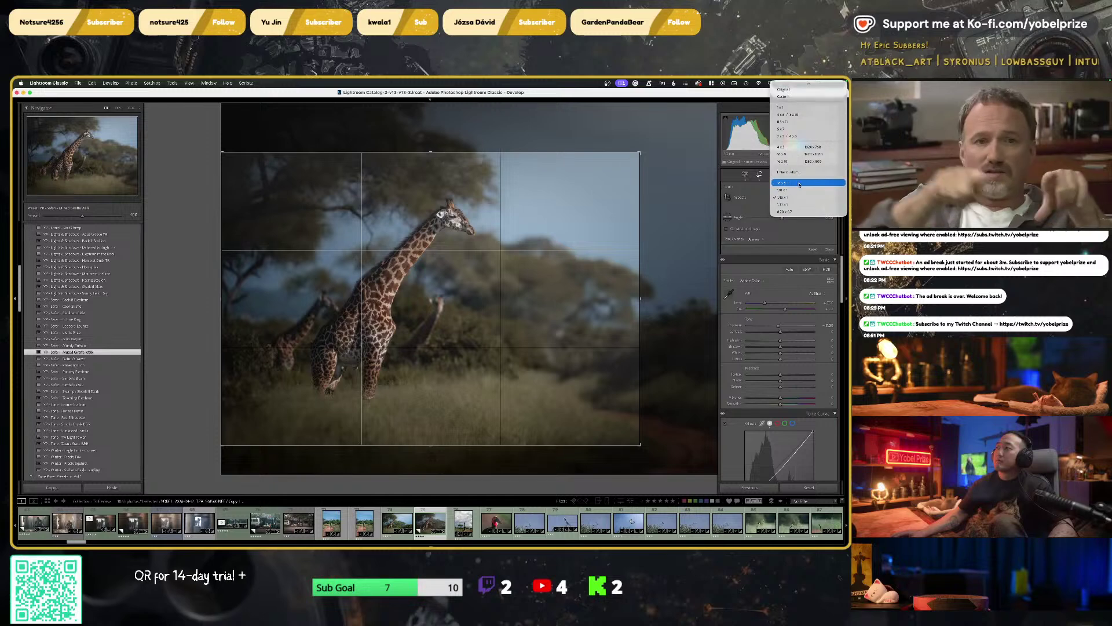
left_click(789, 90)
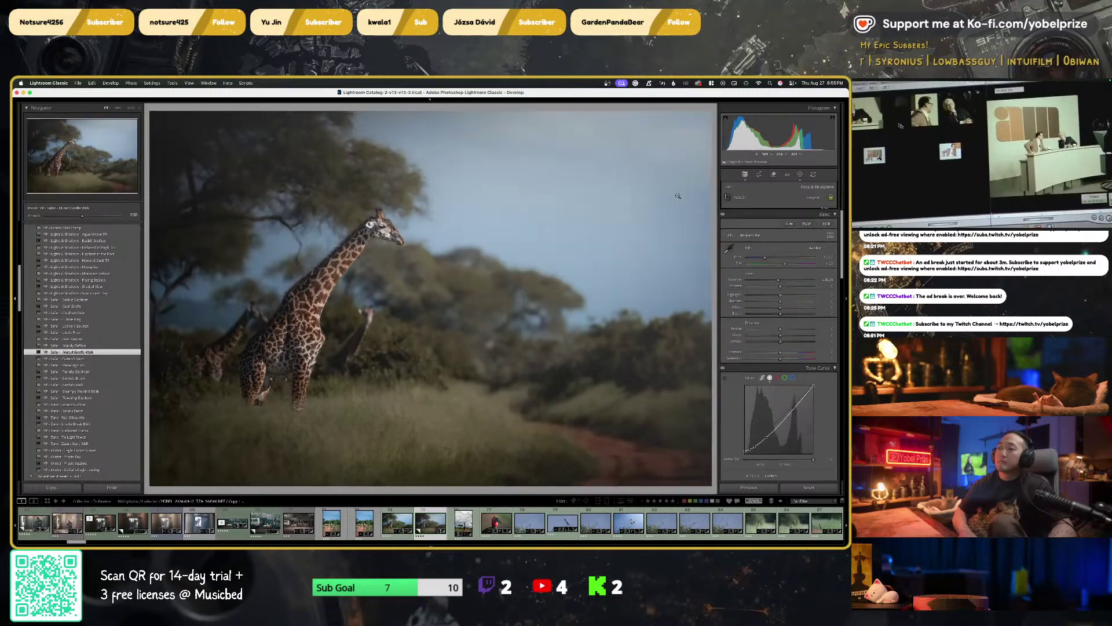
key("Return")
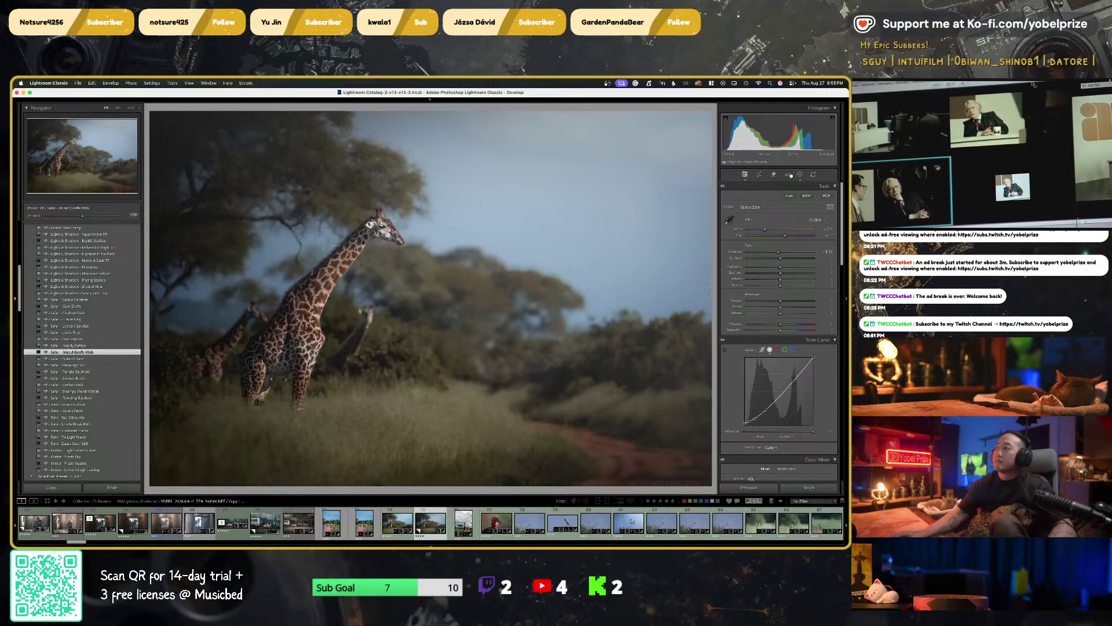
Fine-tune the Green, Yellow and Orange hues in the Color Mixer to shift the foliage and earth tones
scroll(756, 374, "down", 5)
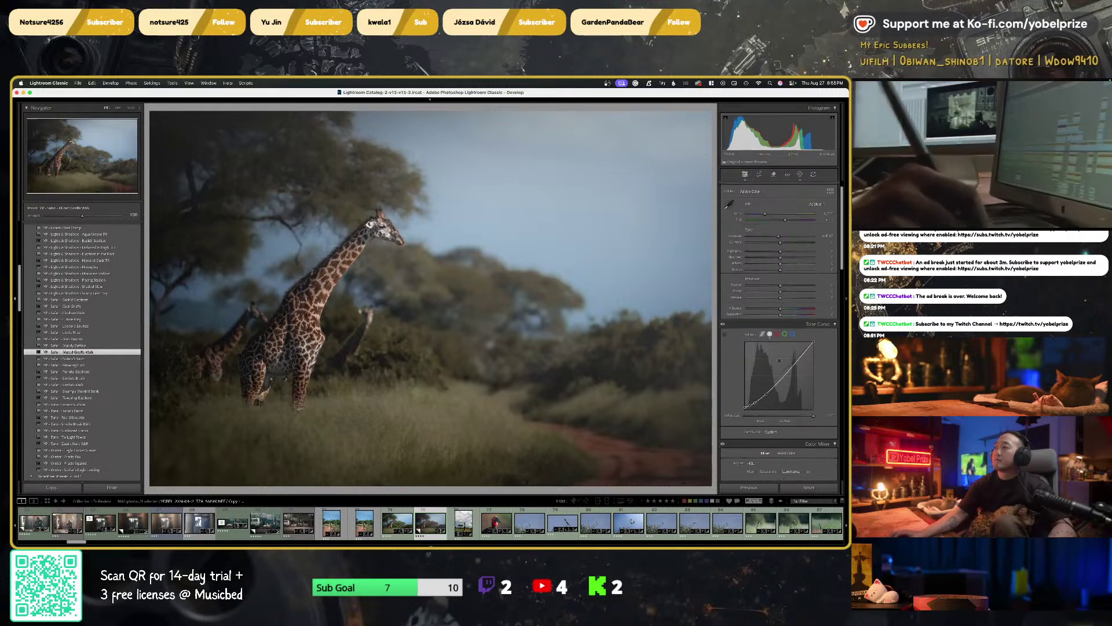
left_click(751, 333)
mouse_move(779, 369)
left_mouse_down()
mouse_move(741, 370)
mouse_move(794, 371)
left_mouse_up()
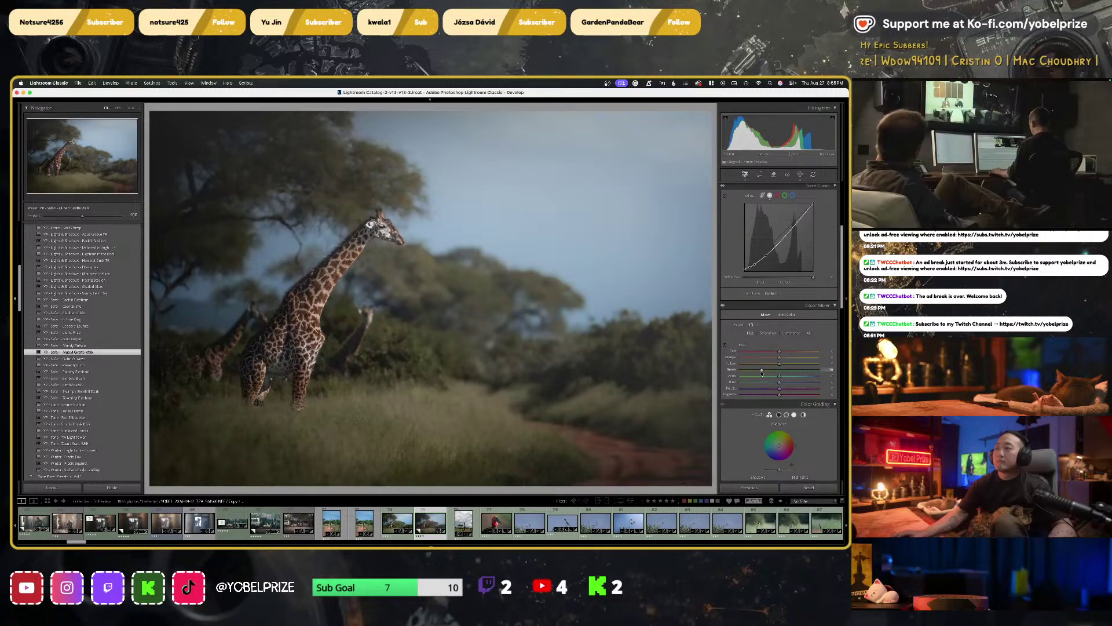
mouse_move(770, 373)
left_mouse_down()
mouse_move(800, 374)
mouse_move(778, 369)
left_mouse_up()
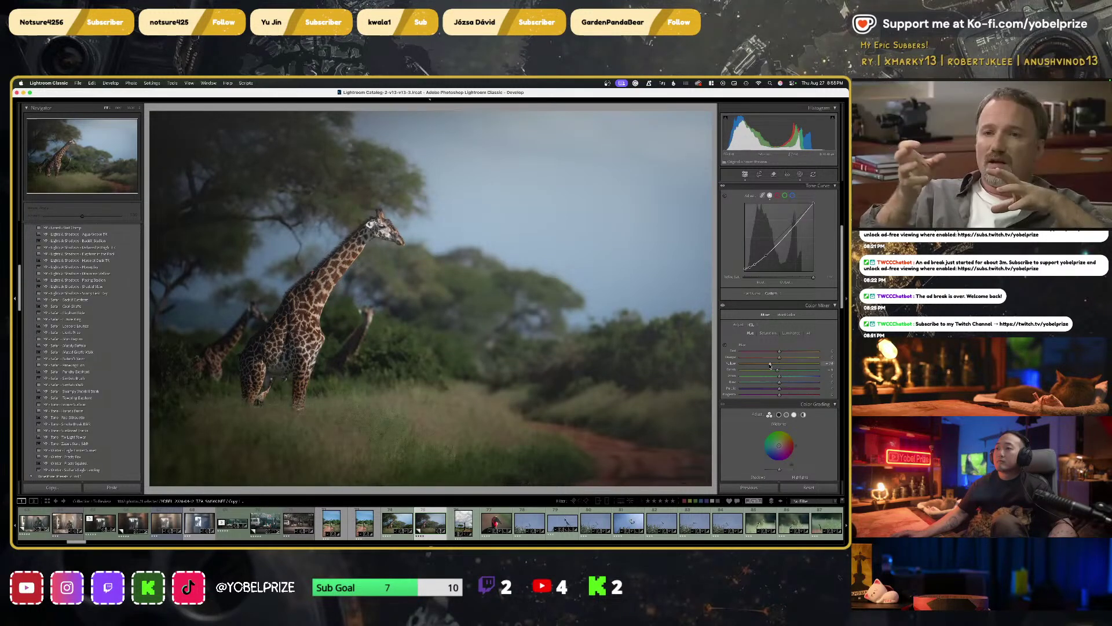
mouse_move(770, 364)
left_mouse_down()
mouse_move(785, 366)
mouse_move(729, 366)
mouse_move(776, 367)
left_mouse_up()
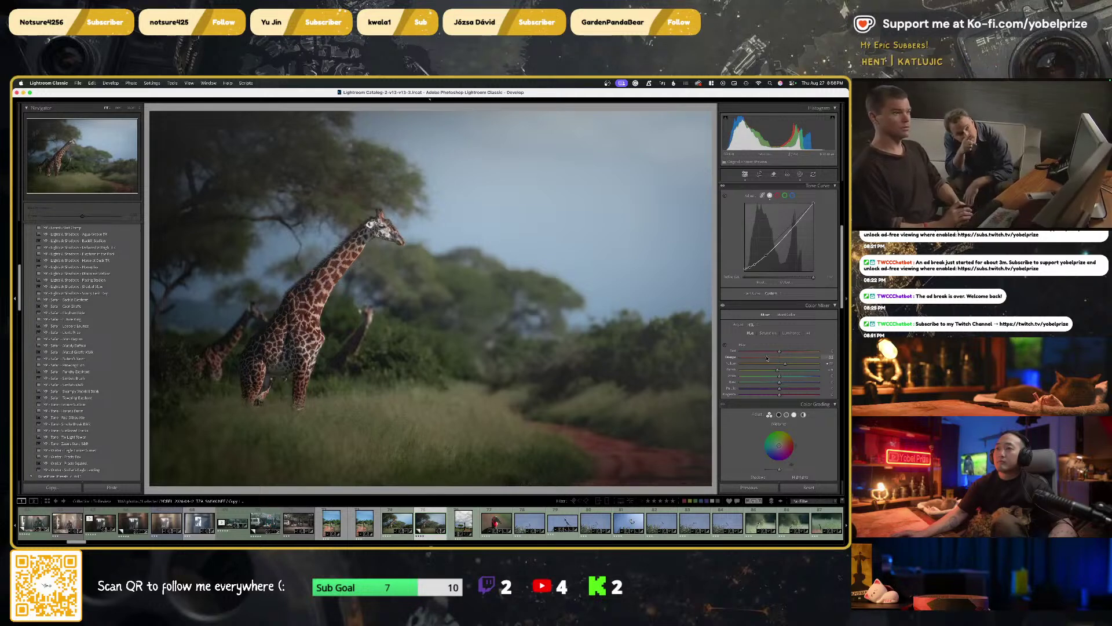
left_click_drag(769, 358, 778, 358)
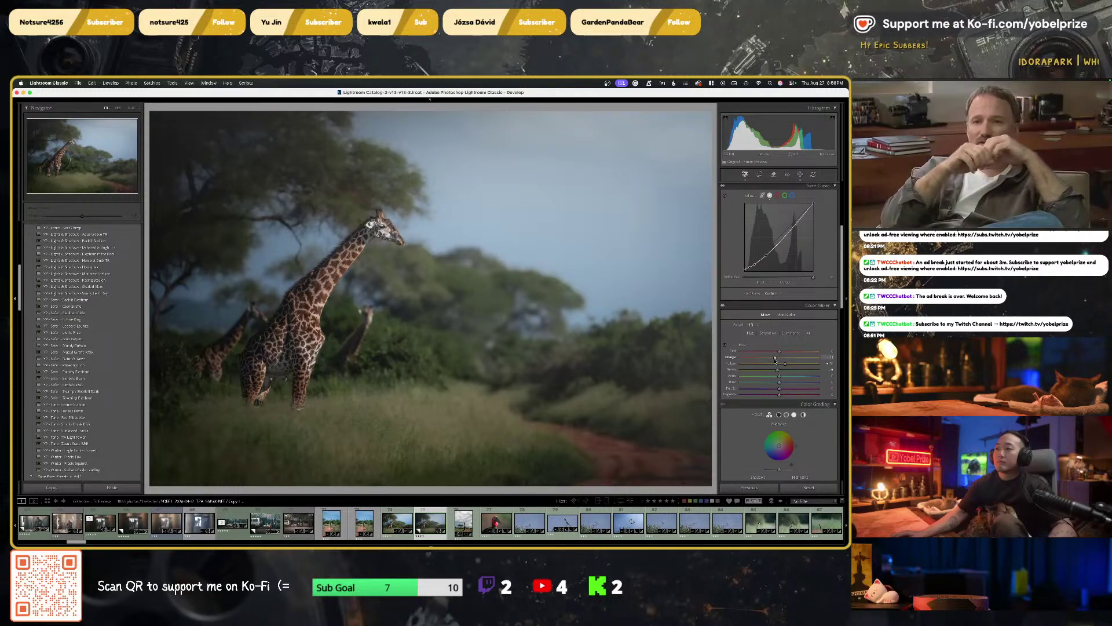
Adjust the Orange and Aqua saturation in the Color Mixer
left_click(768, 333)
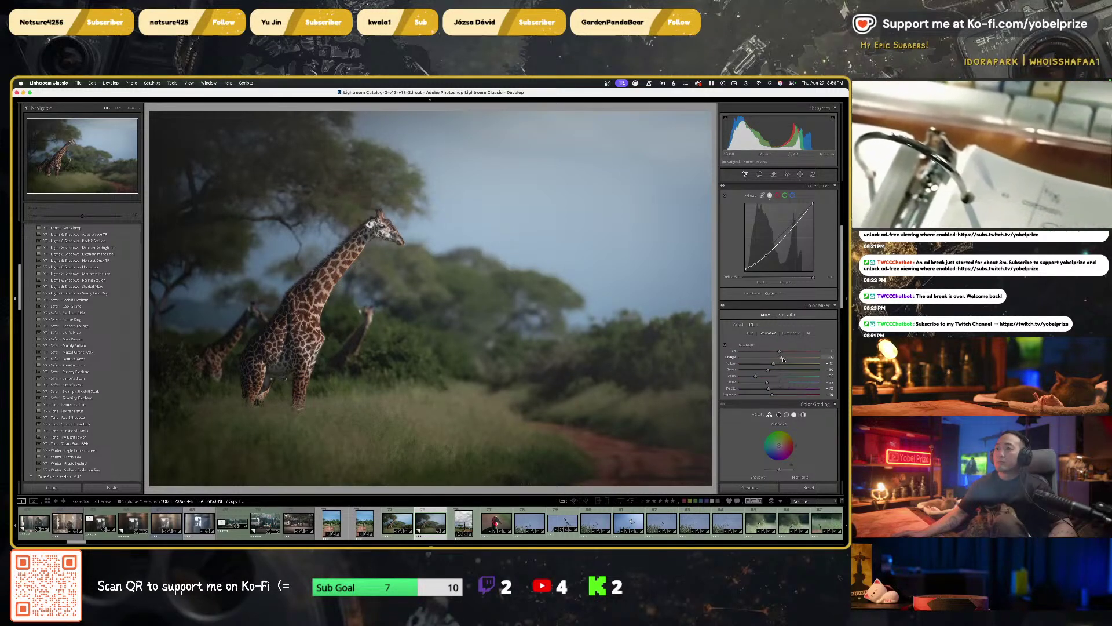
mouse_move(791, 358)
left_mouse_down()
mouse_move(820, 358)
mouse_move(780, 358)
left_mouse_up()
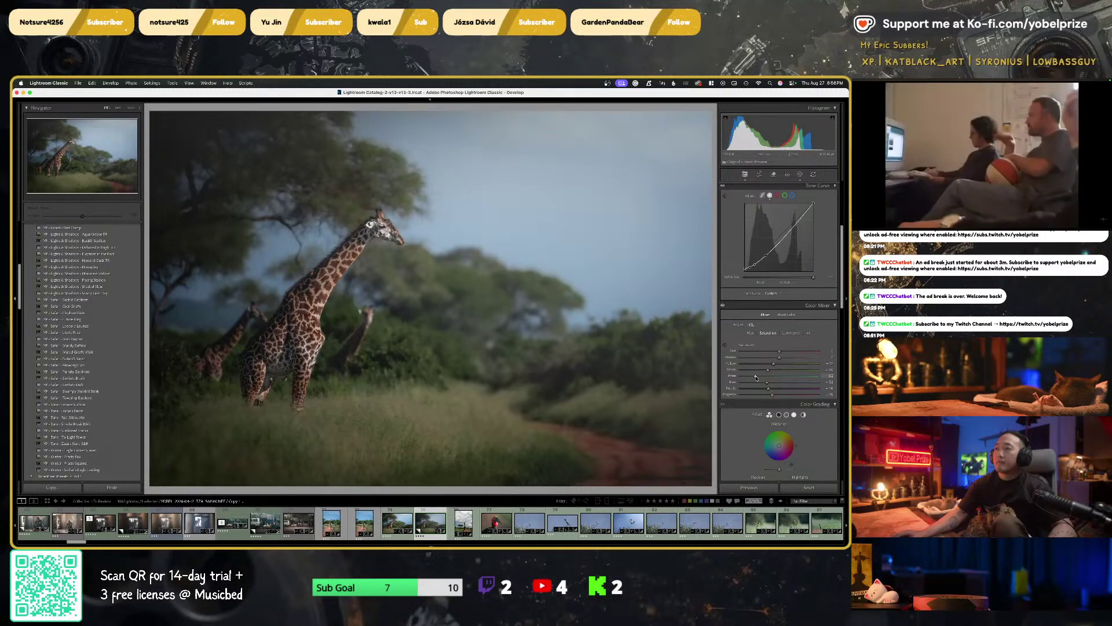
left_click_drag(779, 376, 768, 377)
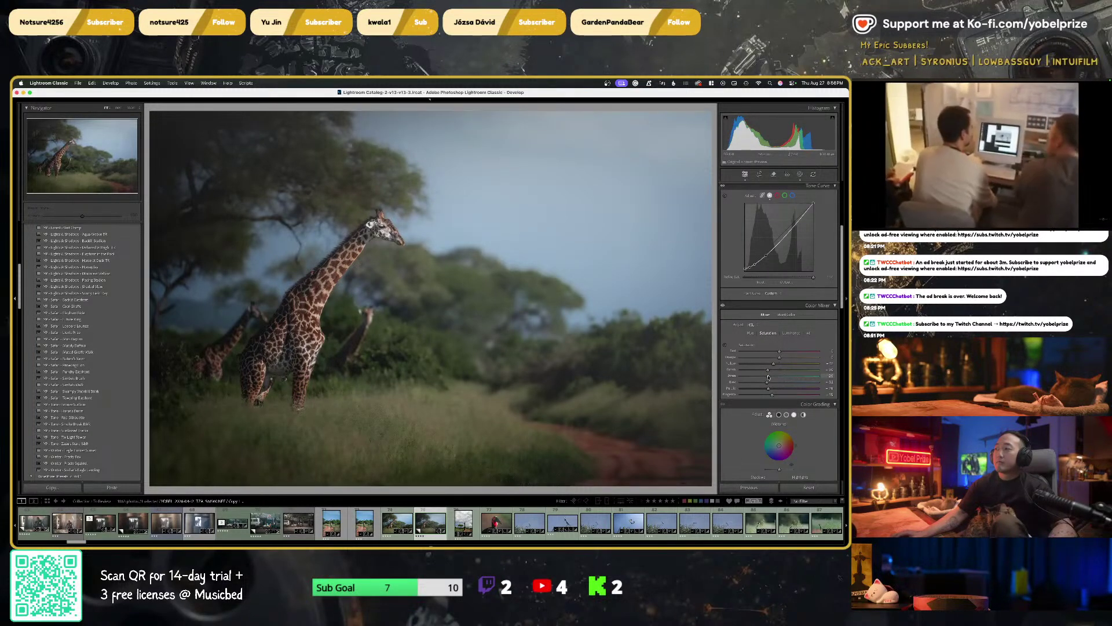
Reset the Green, Purple and Magenta luminance to their defaults and lower the Green luminance slightly
left_click(793, 333)
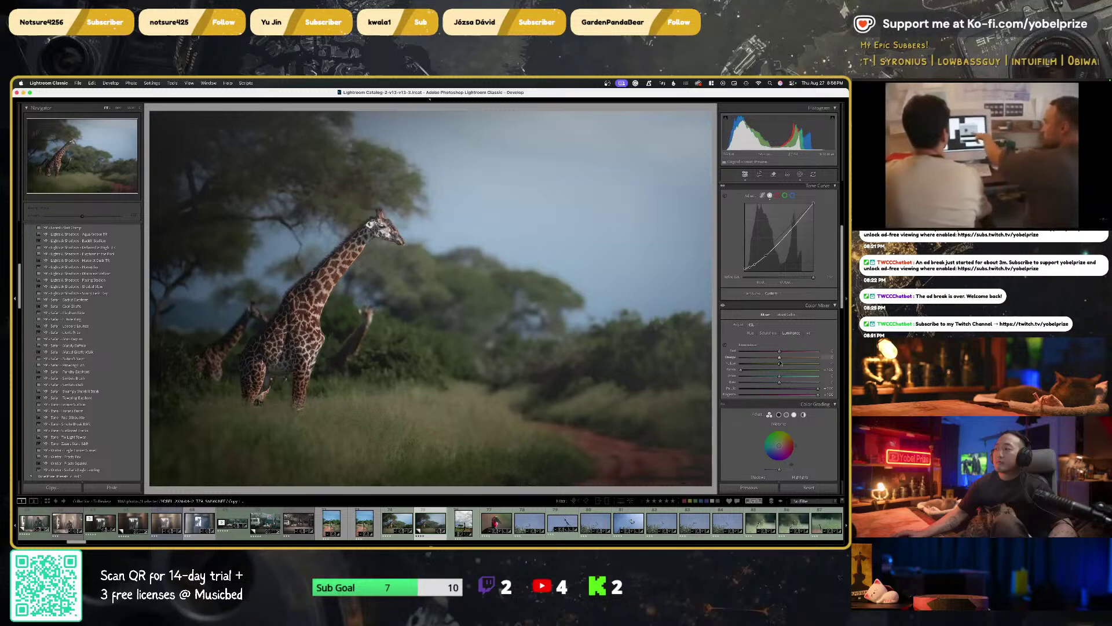
double_click(741, 371)
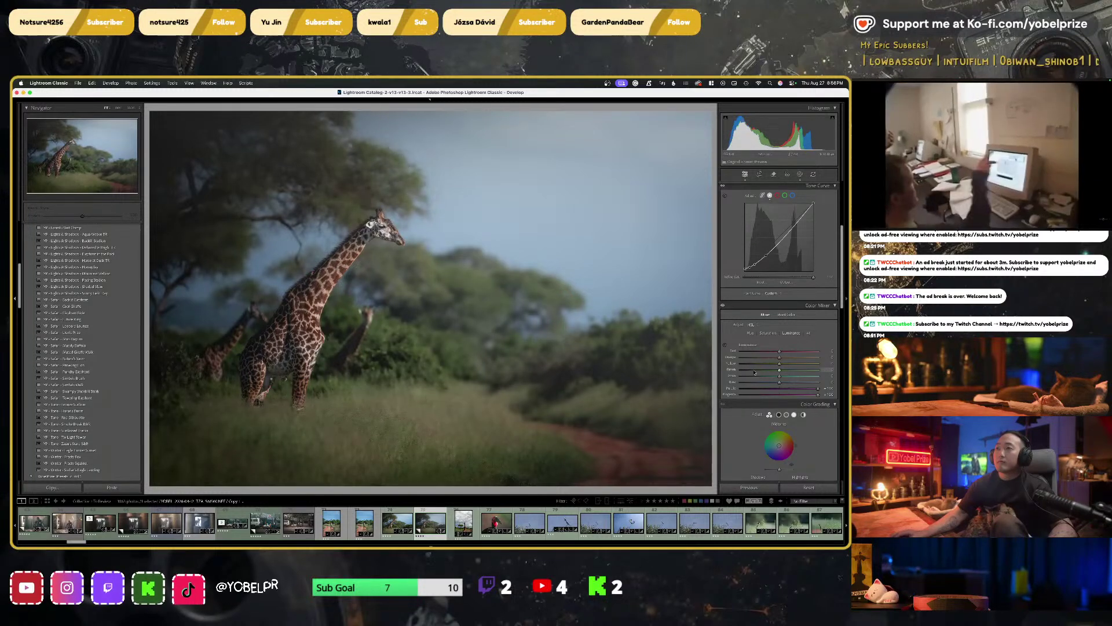
double_click(818, 389)
double_click(818, 395)
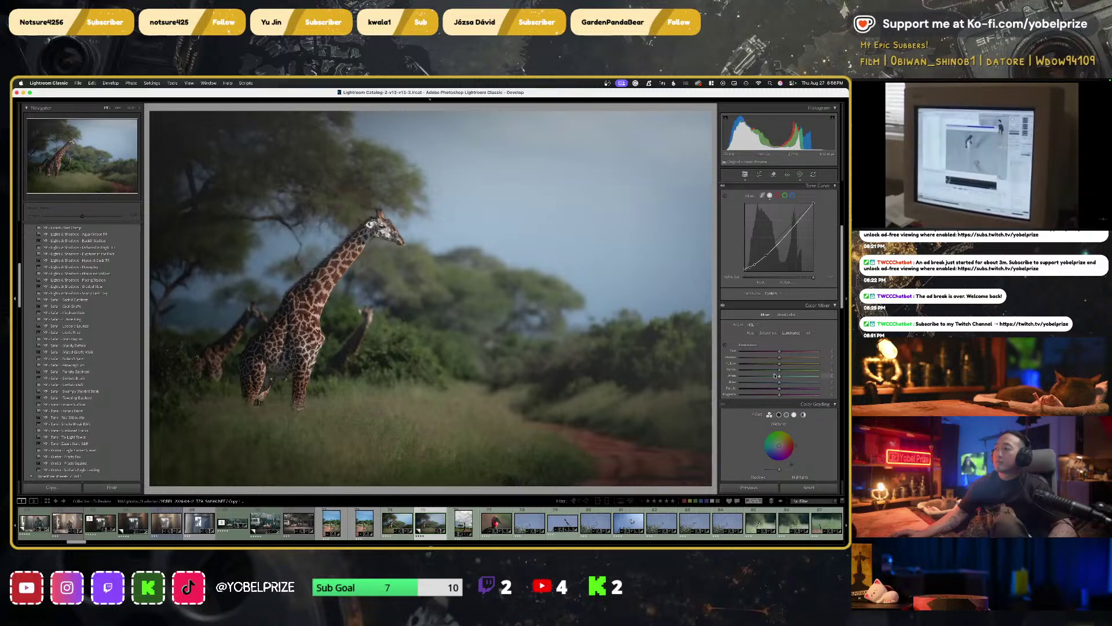
left_click_drag(780, 370, 711, 371)
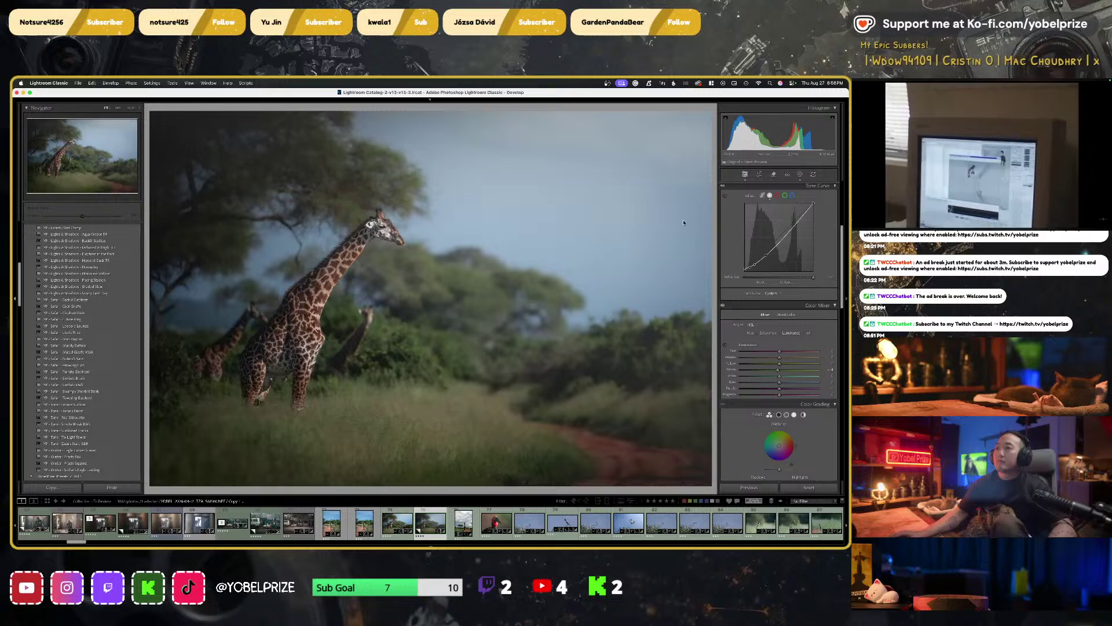
Examine the giraffes and surrounding foliage up close to check the edit's detail and color
right_click(385, 247)
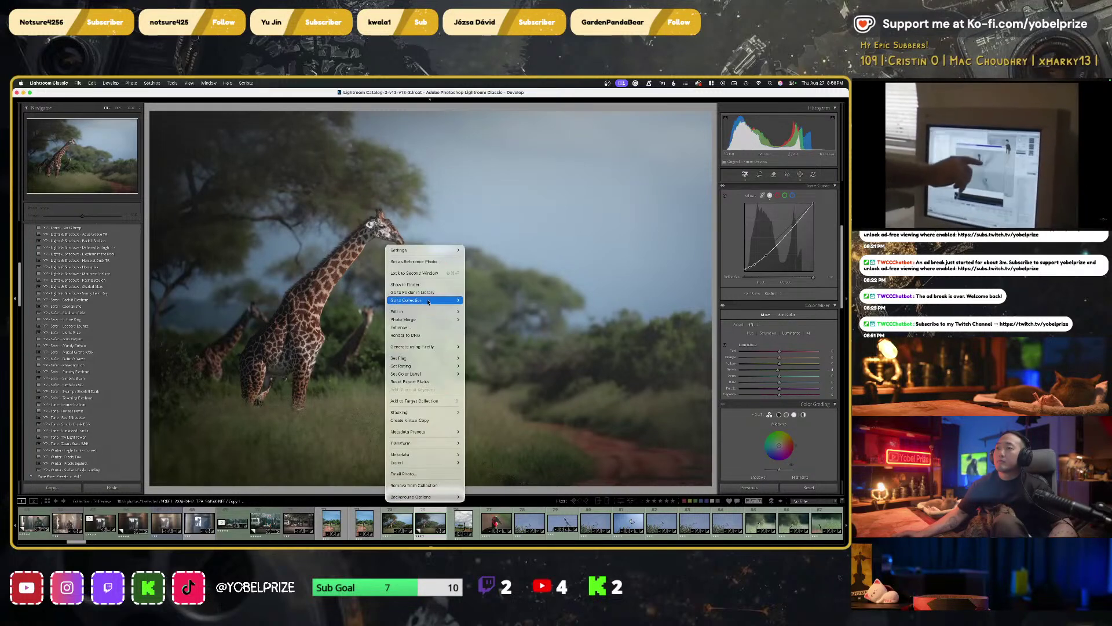
left_click(403, 266)
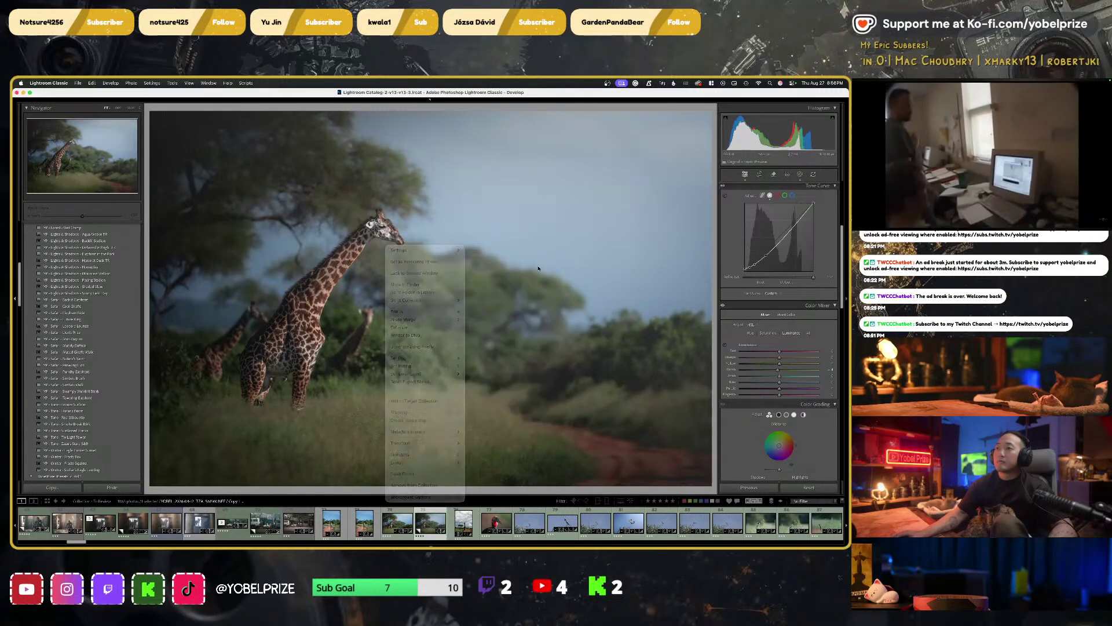
left_click(403, 266)
left_click(403, 266)
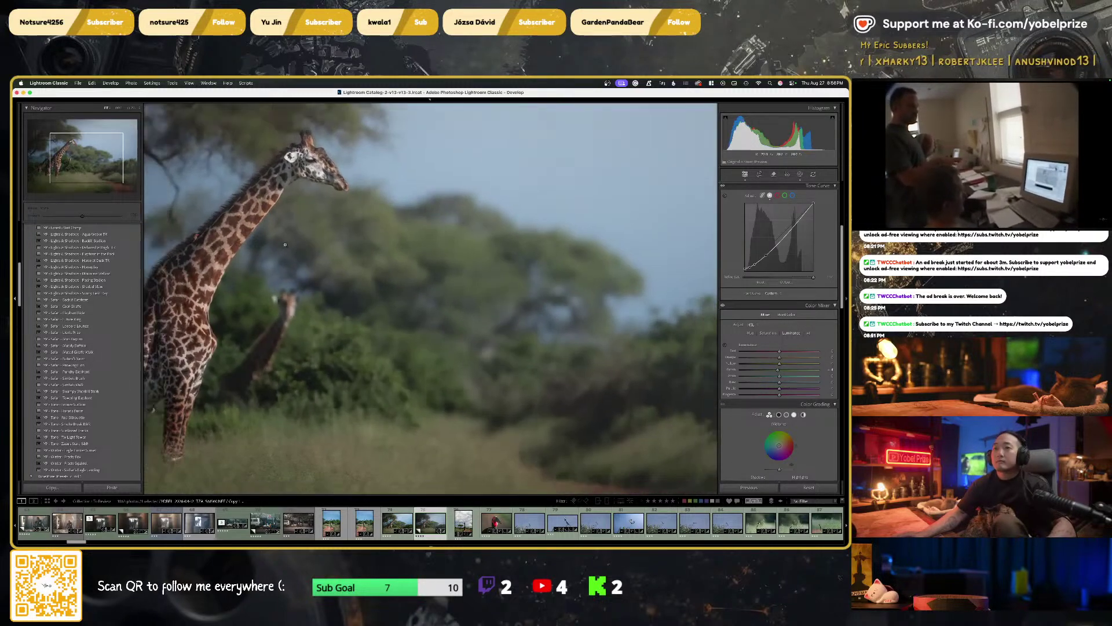
left_click(319, 226)
left_click(328, 219)
left_click_drag(328, 219, 519, 277)
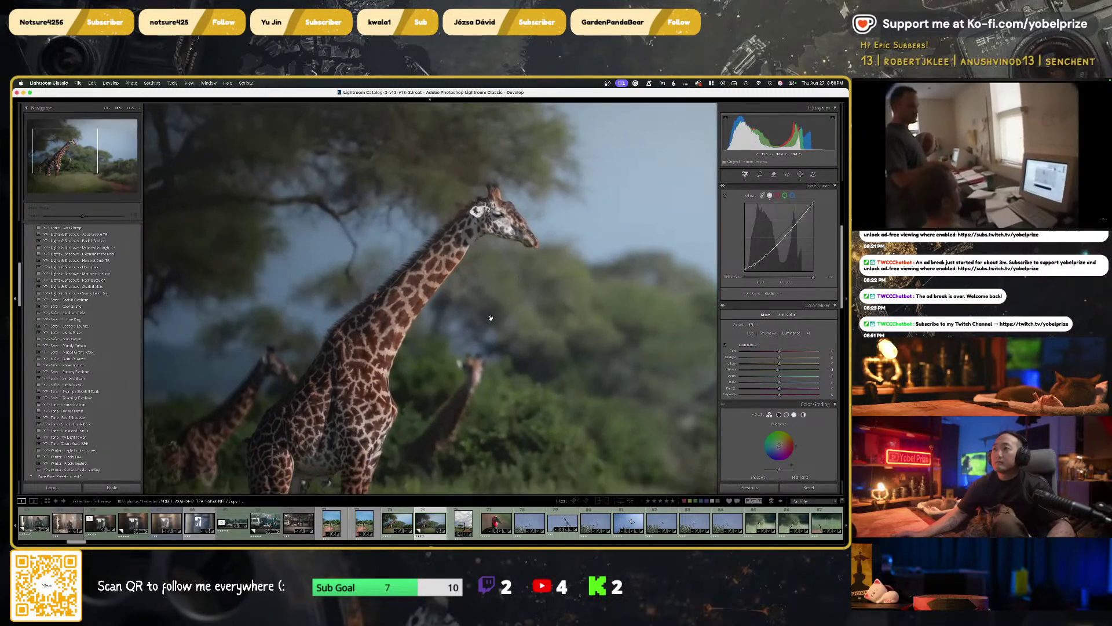
left_click_drag(491, 317, 549, 242)
left_click_drag(452, 302, 521, 271)
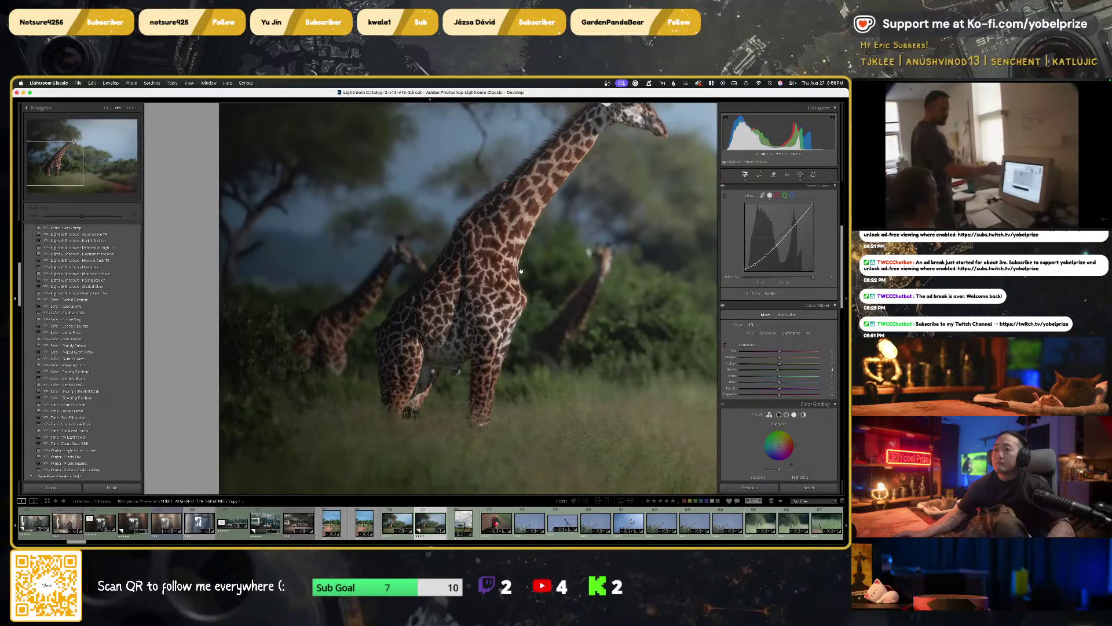
left_click(545, 270)
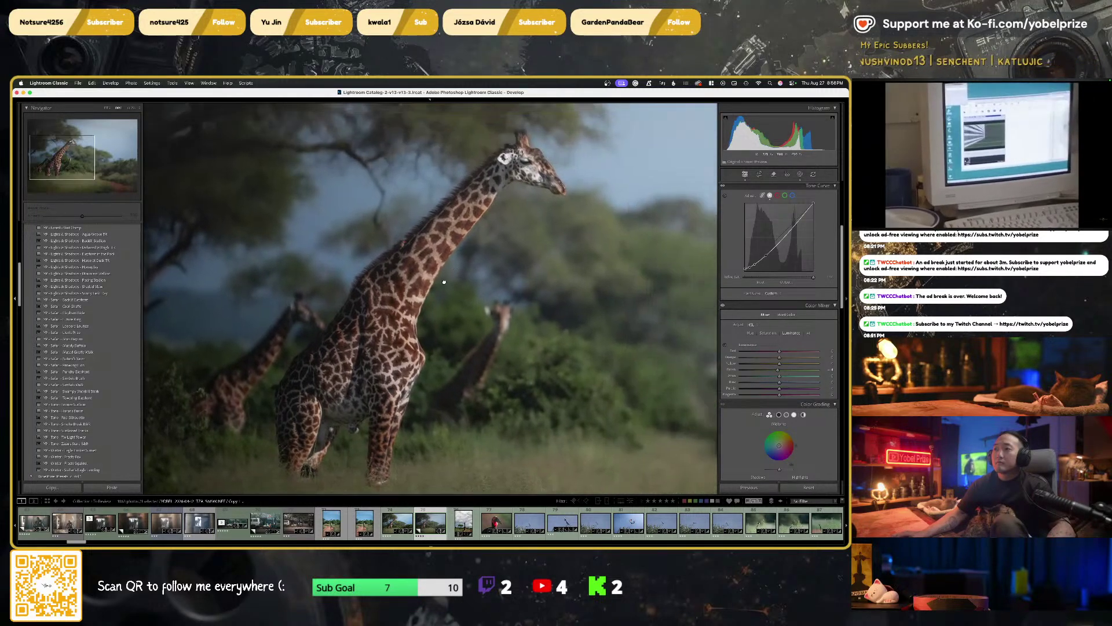
left_click(475, 218)
left_click(475, 219)
Open the edited giraffe photo in the Dehancer film emulation plug-in
right_click(400, 261)
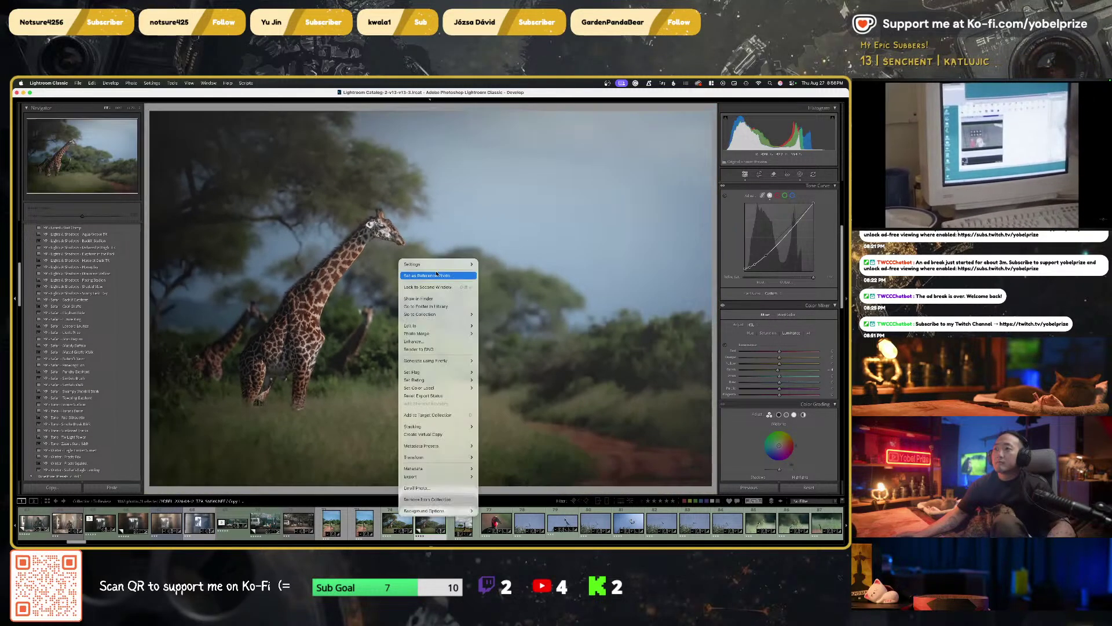
mouse_move(472, 326)
left_click(516, 337)
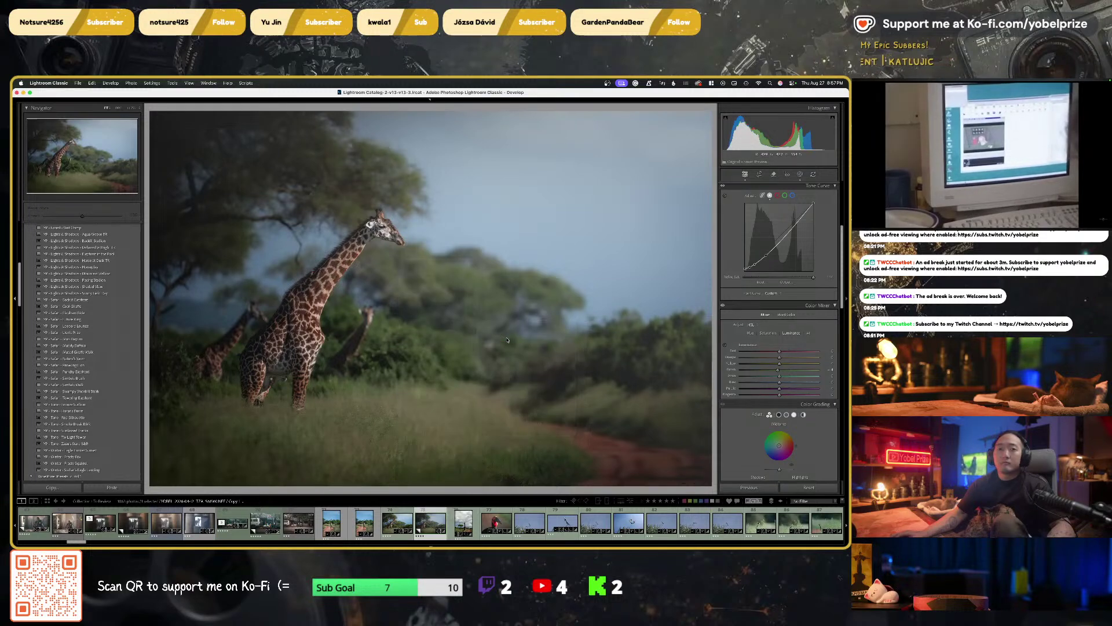
left_click(469, 340)
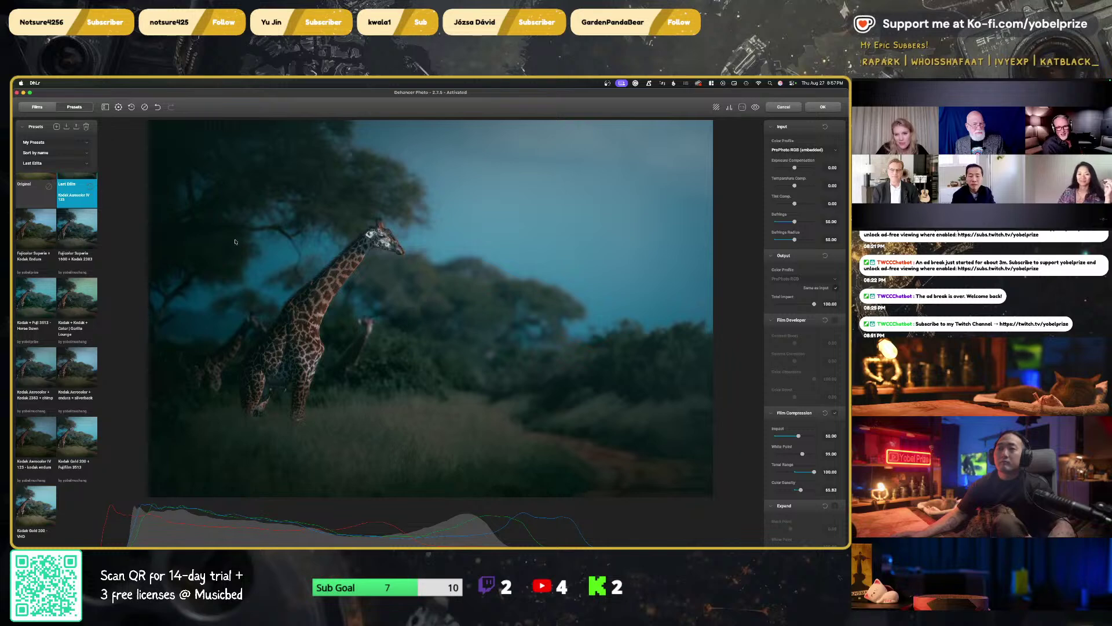
scroll(60, 240, "up", 2)
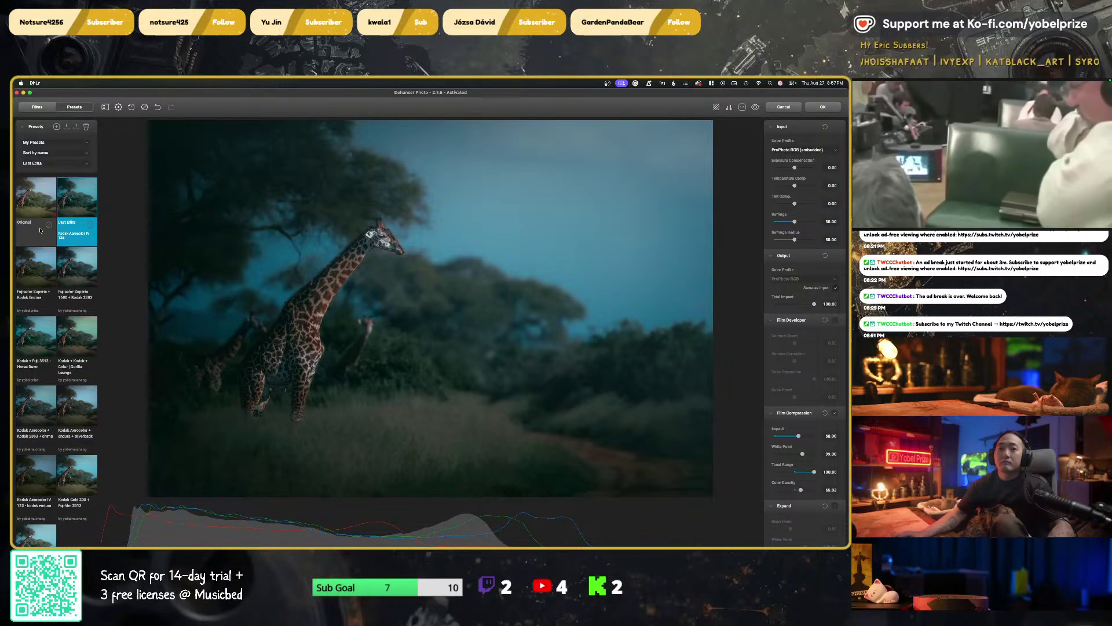
Compare the saved presets on the giraffe photo, from Fujicolor Superia + Kodak Endura through Kodak Gold 200 - VHD
left_click(34, 265)
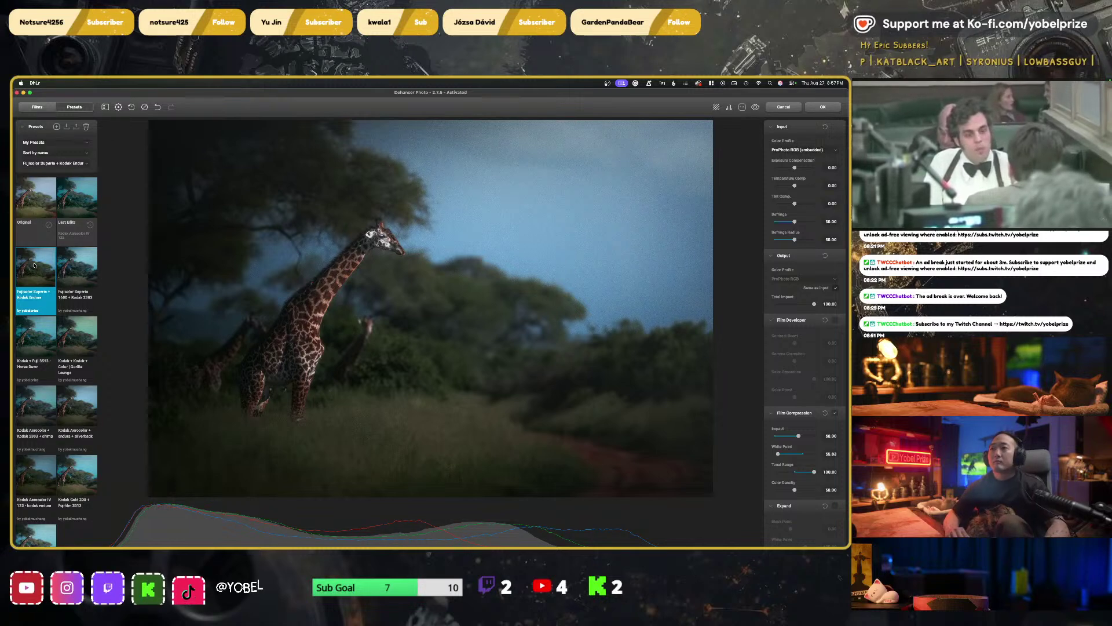
key("Right")
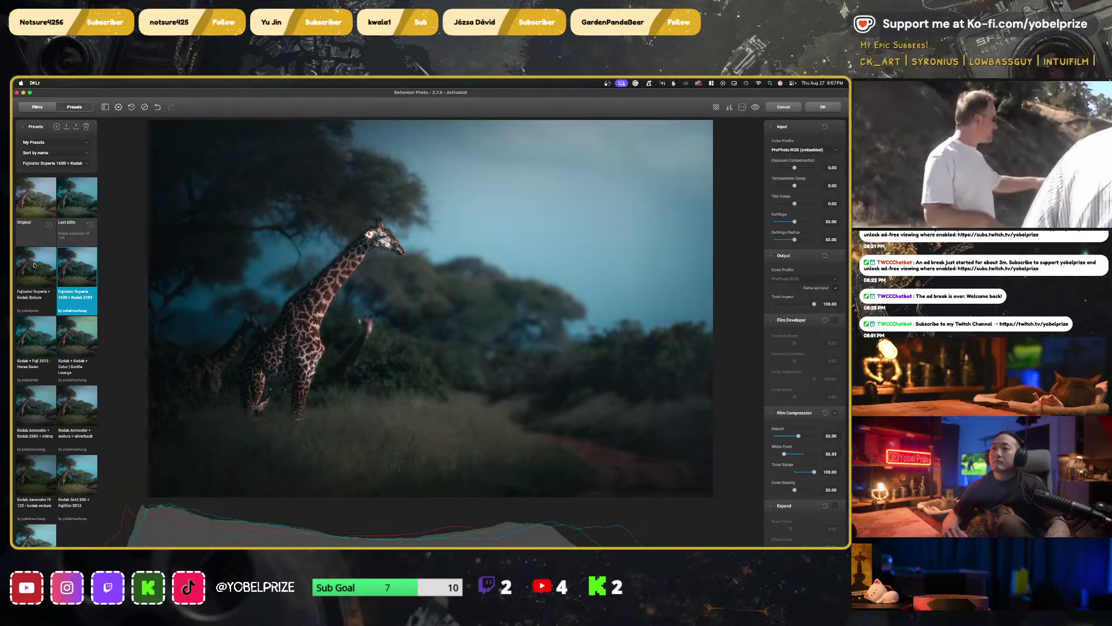
key("Right")
key("Left")
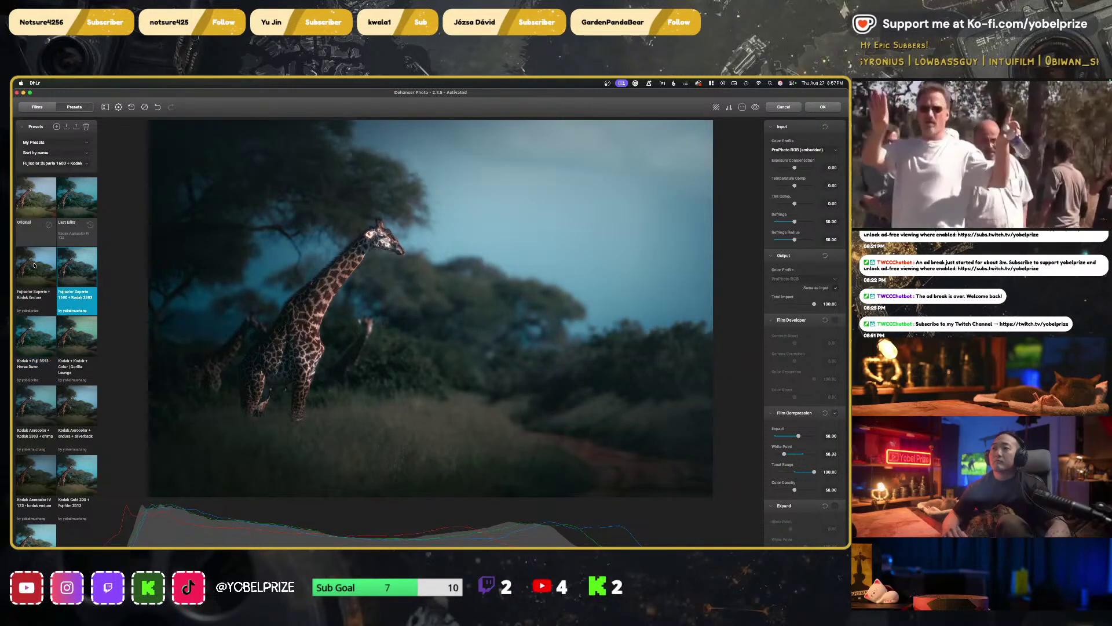
key("Right")
key("Right")
key("Right")
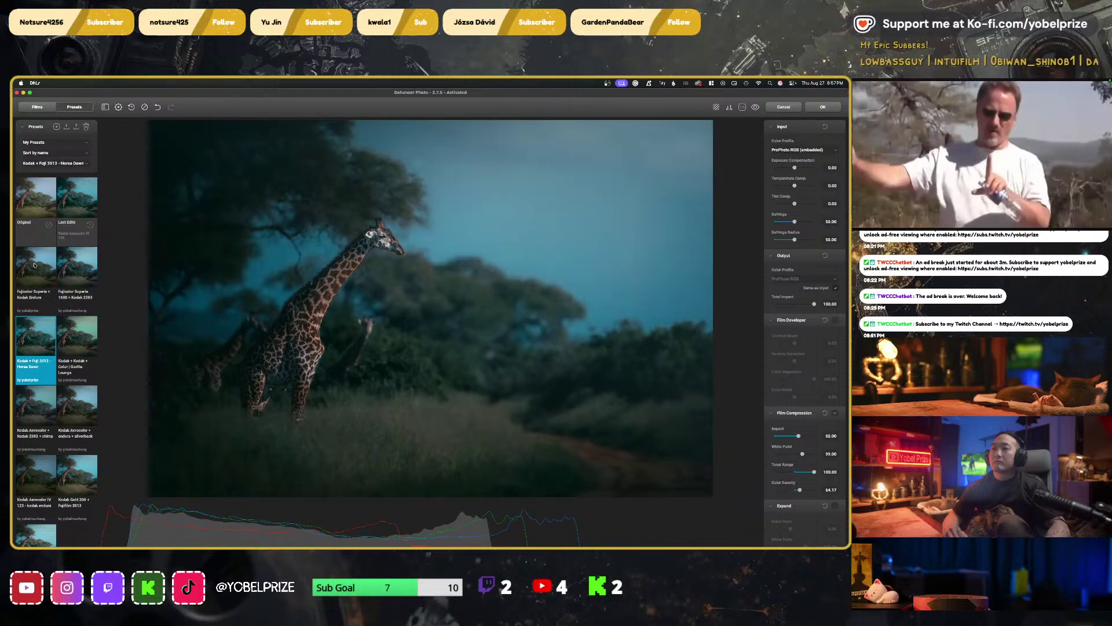
key("Right")
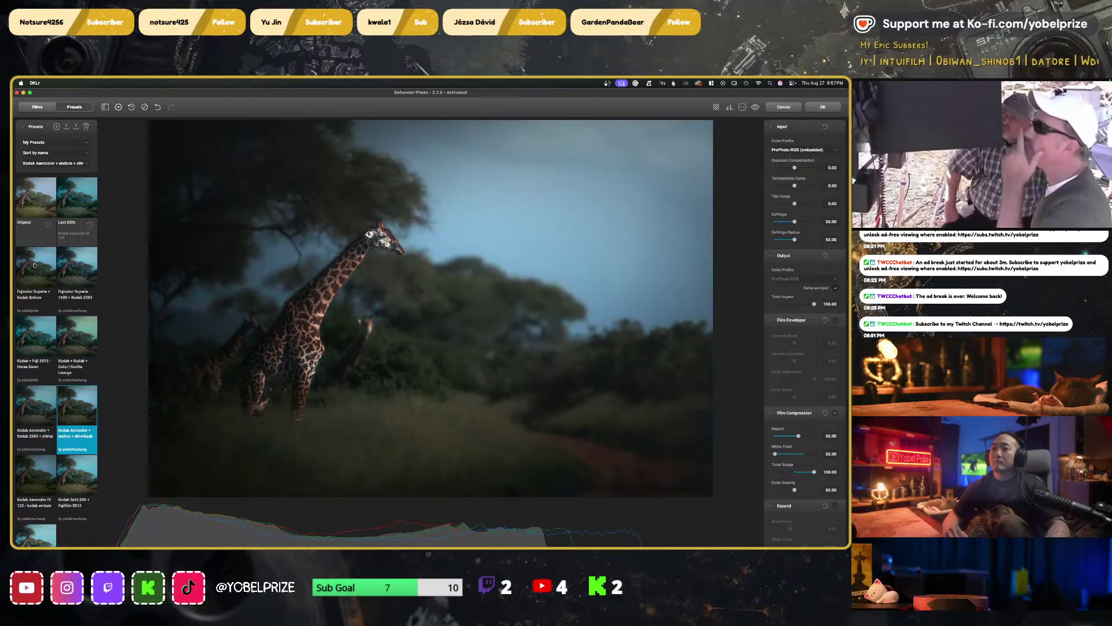
key("Left")
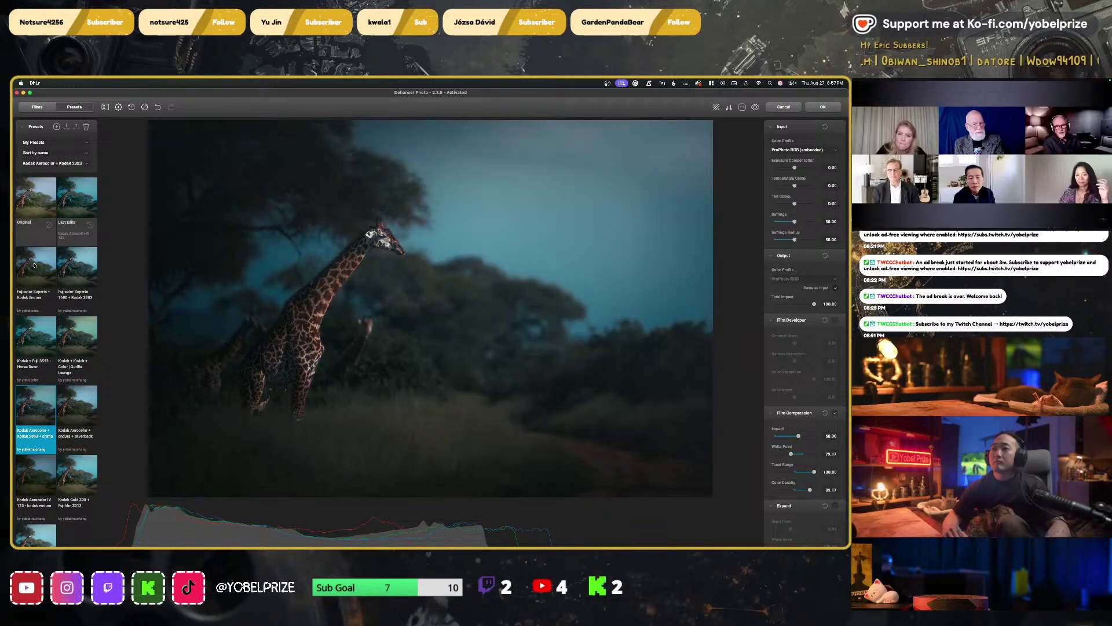
key("Down")
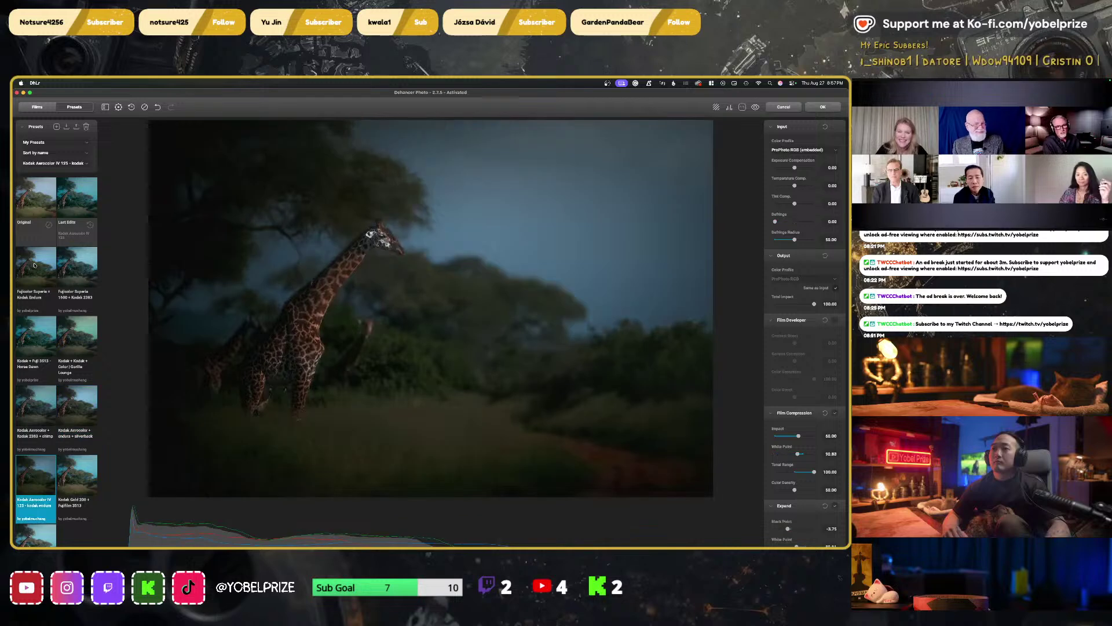
key("Right")
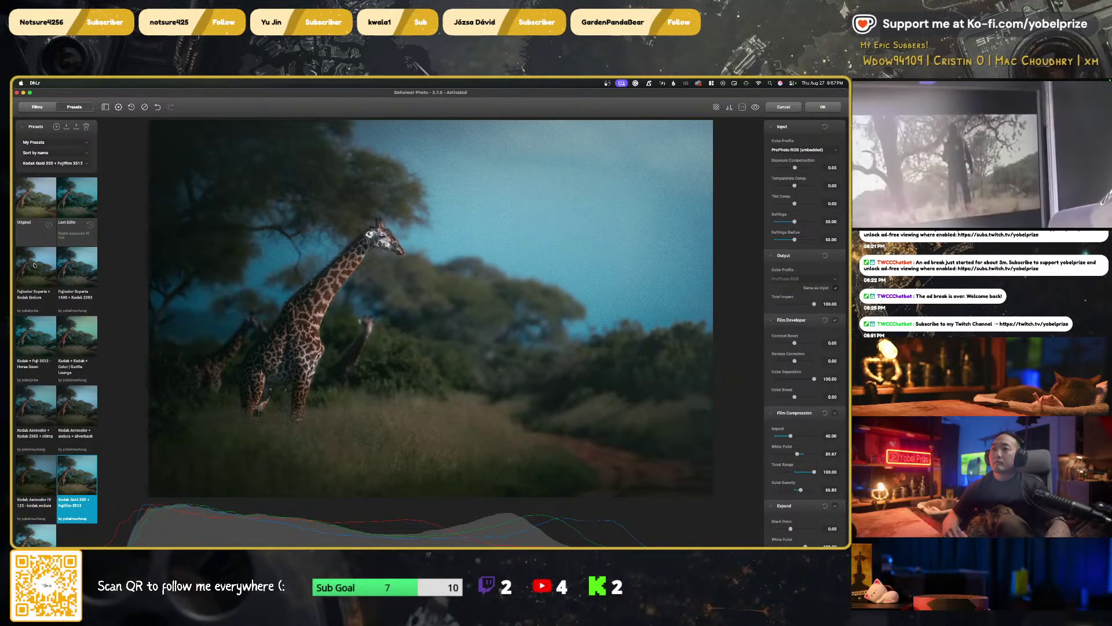
key("Right")
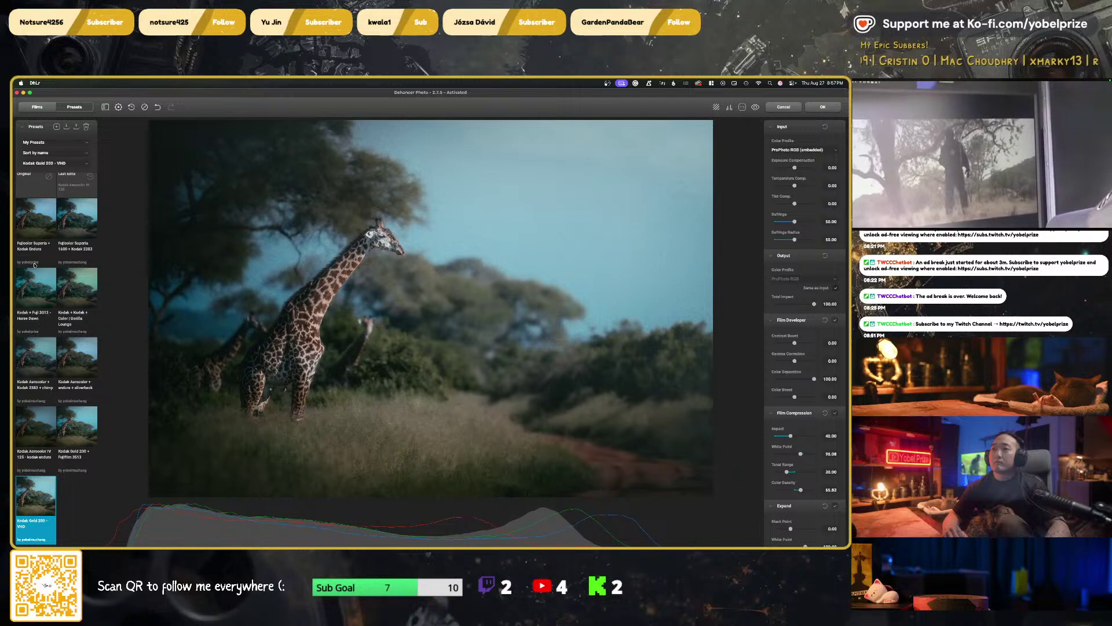
key("Left")
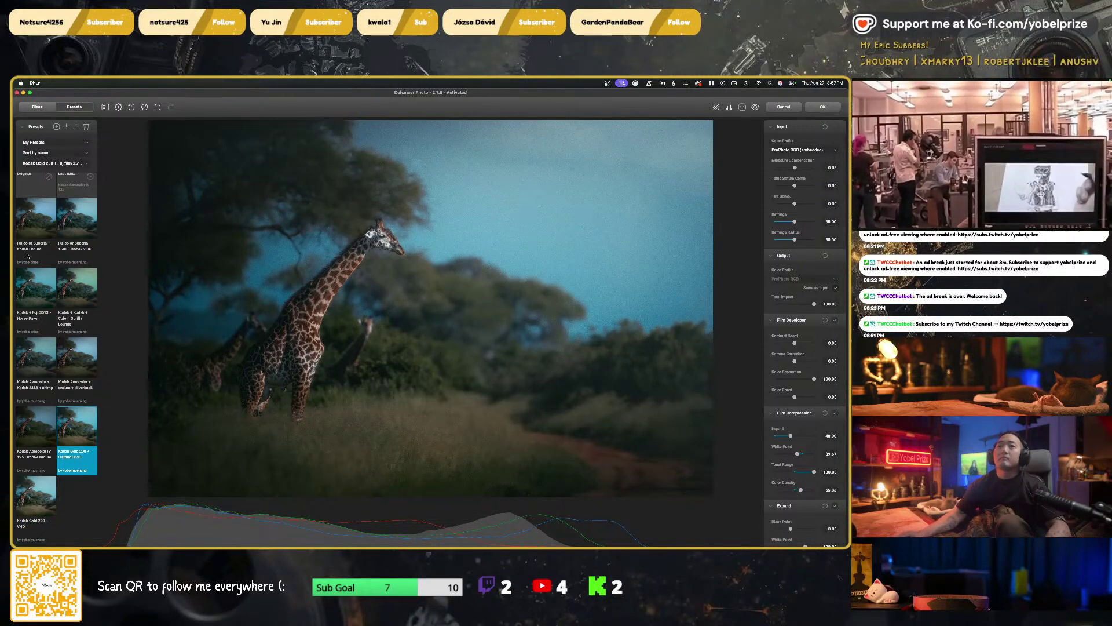
Return the photo to the Original preset and bring up the individual film profiles
scroll(41, 192, "up", 2)
left_click(41, 193)
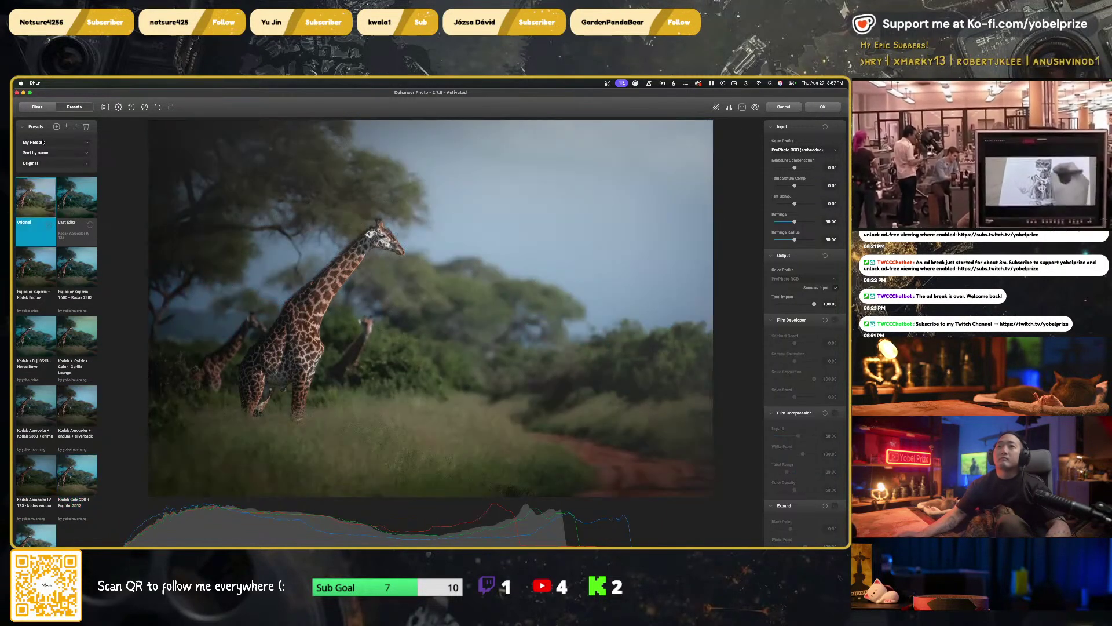
left_click(37, 107)
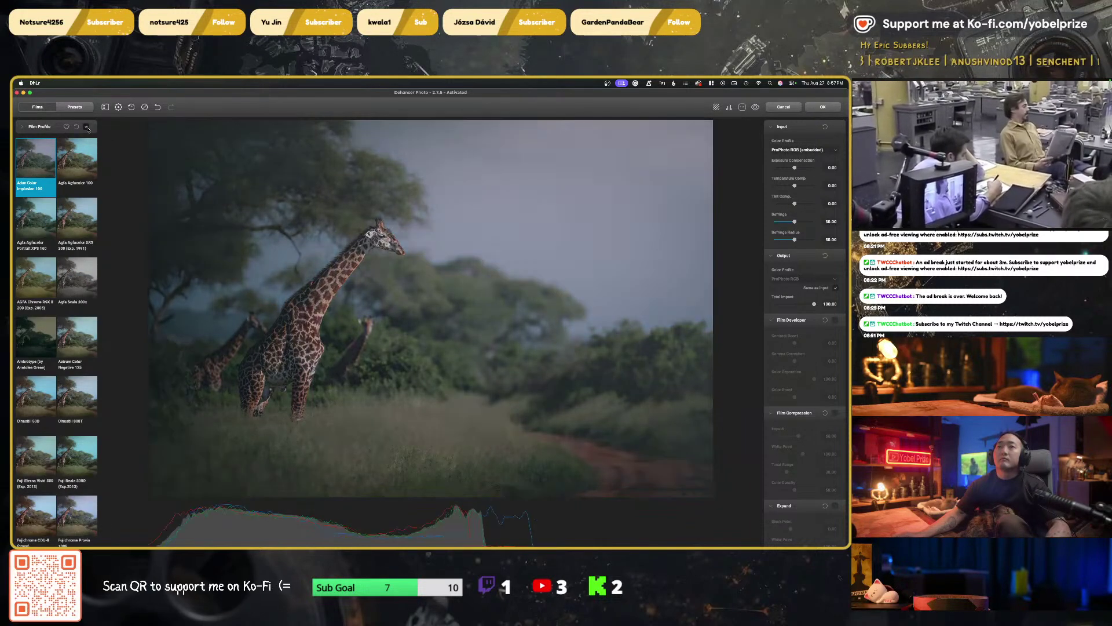
Preview the film profiles on the giraffe photo, from Adox Color Implosion 100 through Fujicolor C200
key("Down")
key("Down")
key("Down")
key("Down")
key("Down")
key("Down")
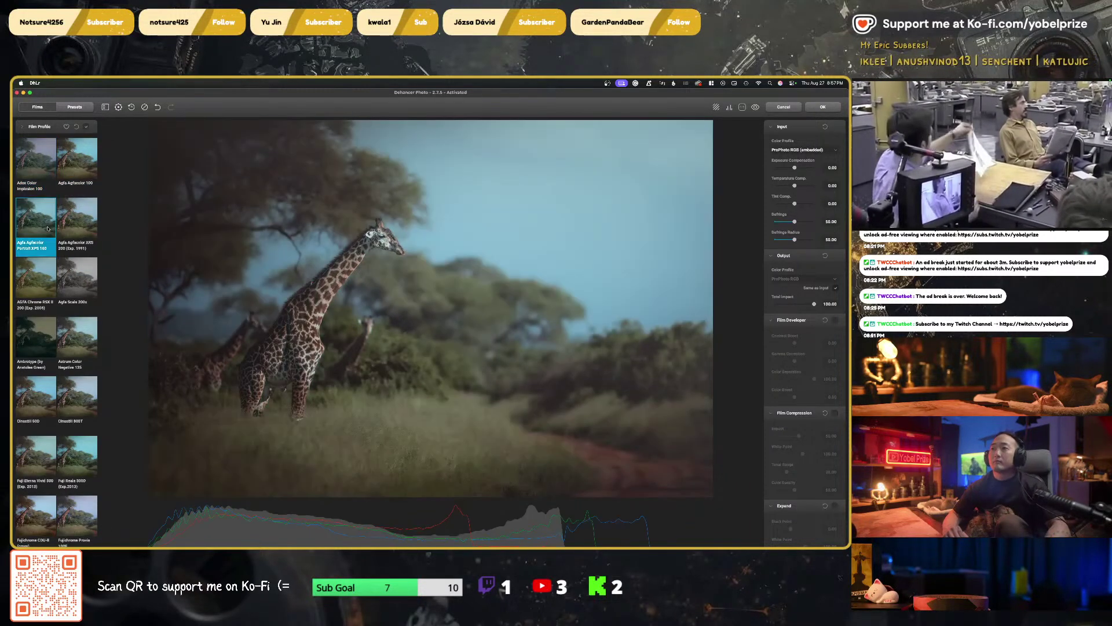
key("Down")
key("Down")
key("Down")
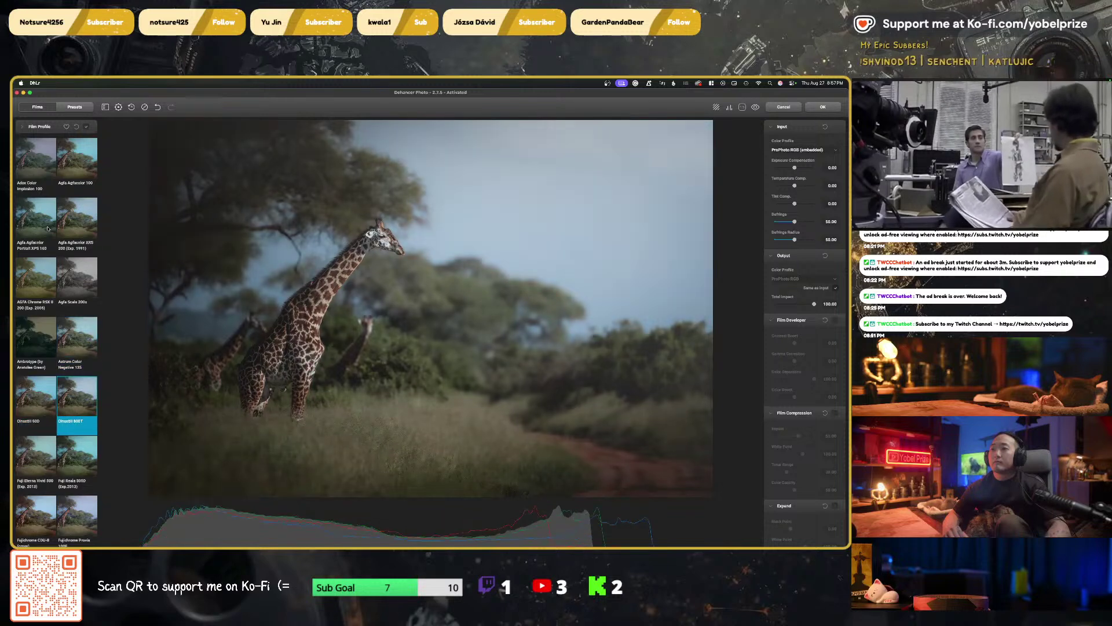
key("Down")
key("Down")
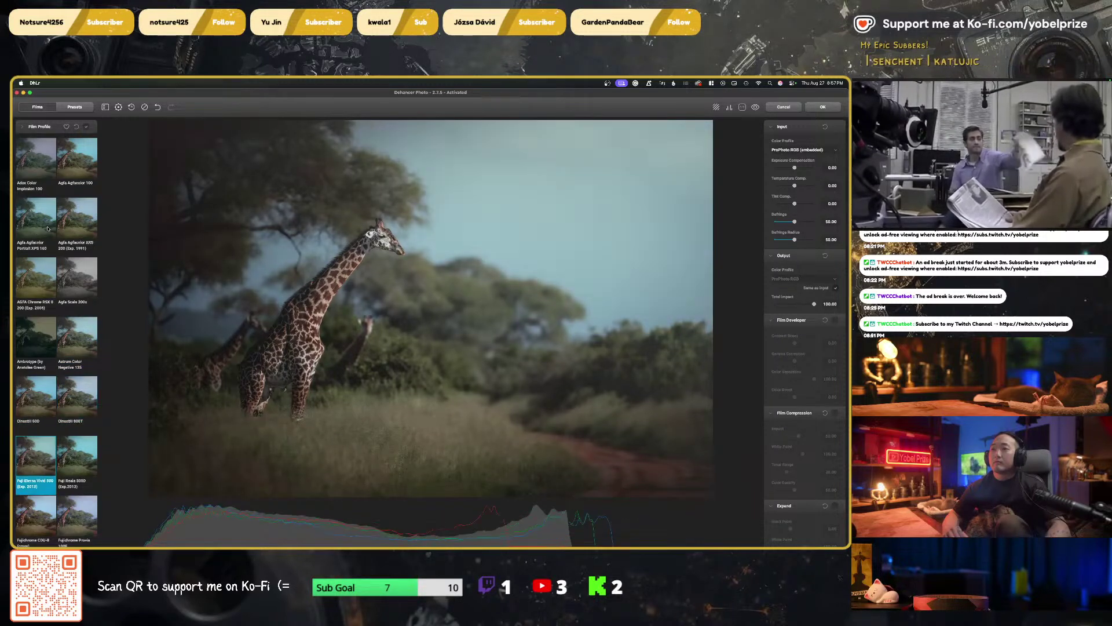
key("Down")
key("Down")
key("Down")
key("Down")
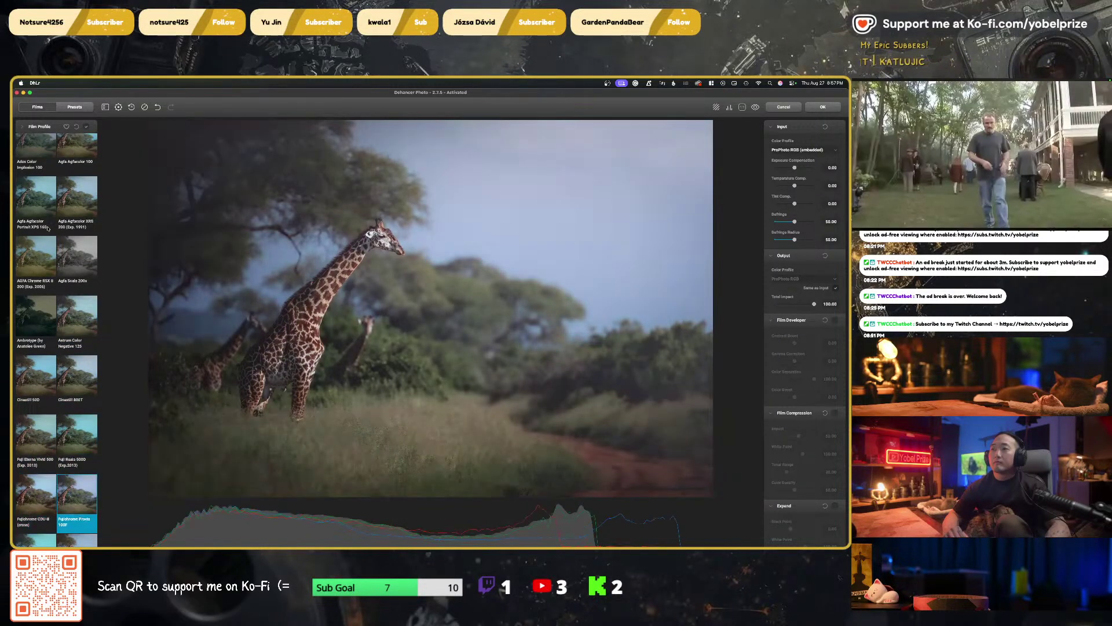
key("Down")
key("Down")
key("Down")
key("Down")
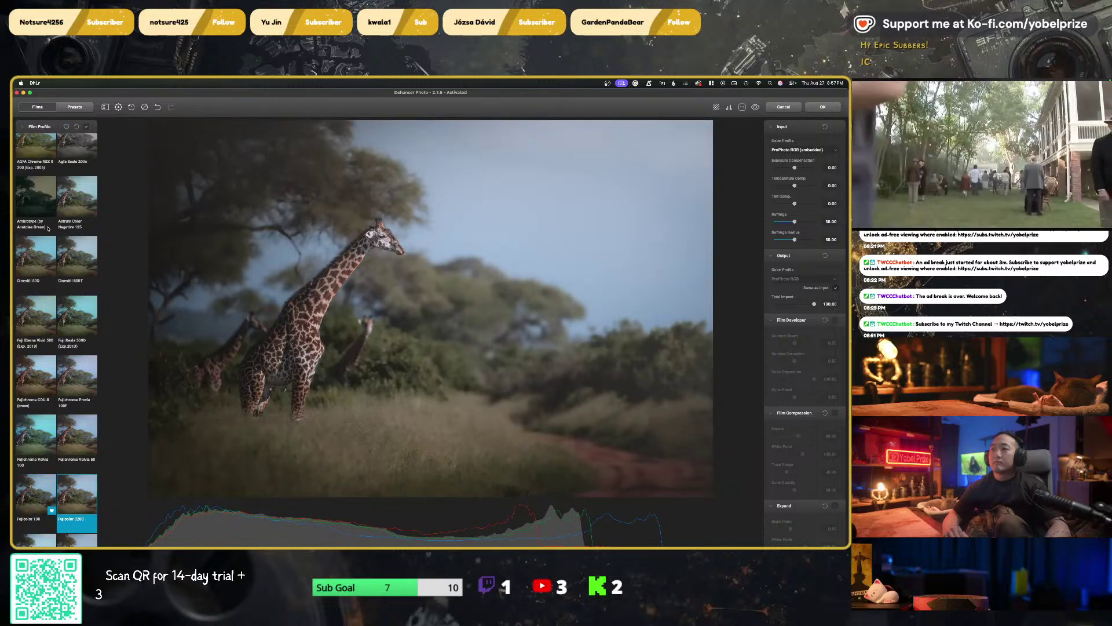
Compare the profiles from Fujicolor Natura 1600 through Kodak Aerocolor IV 125, and apply Fujicolor Superia 1600
key("Left")
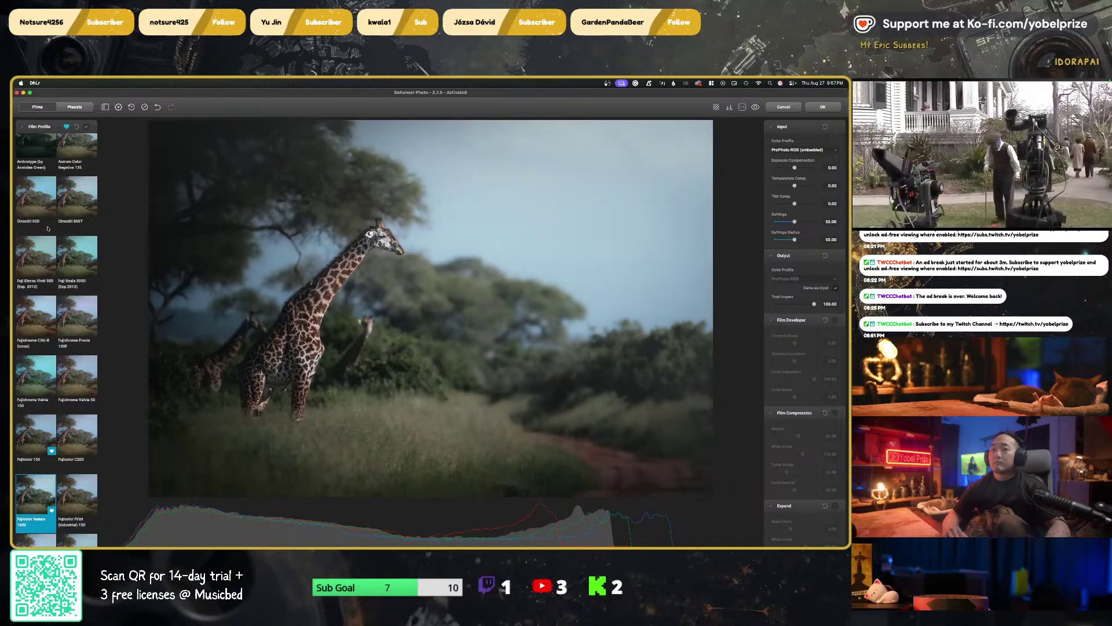
key("Right")
key("Down")
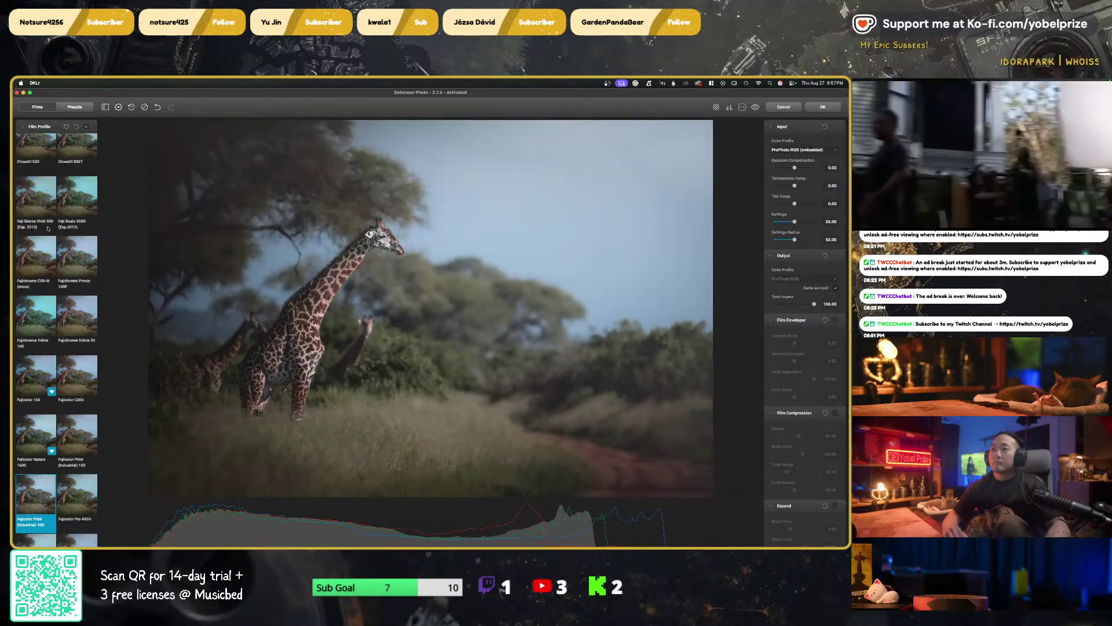
key("Right")
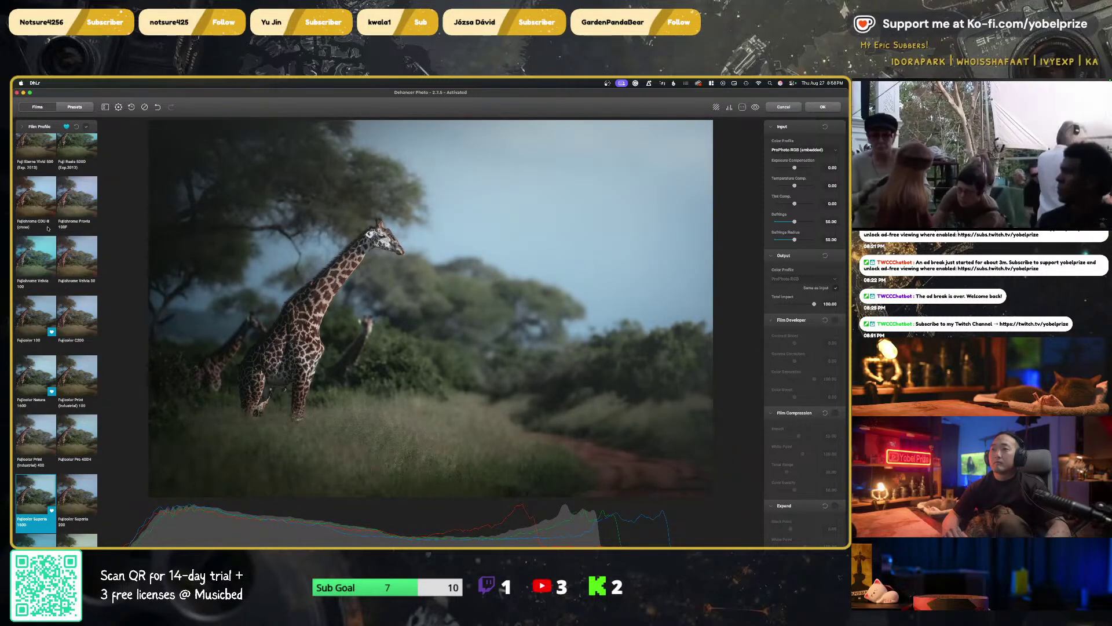
key("Down")
key("Down")
key("Down")
key("Right")
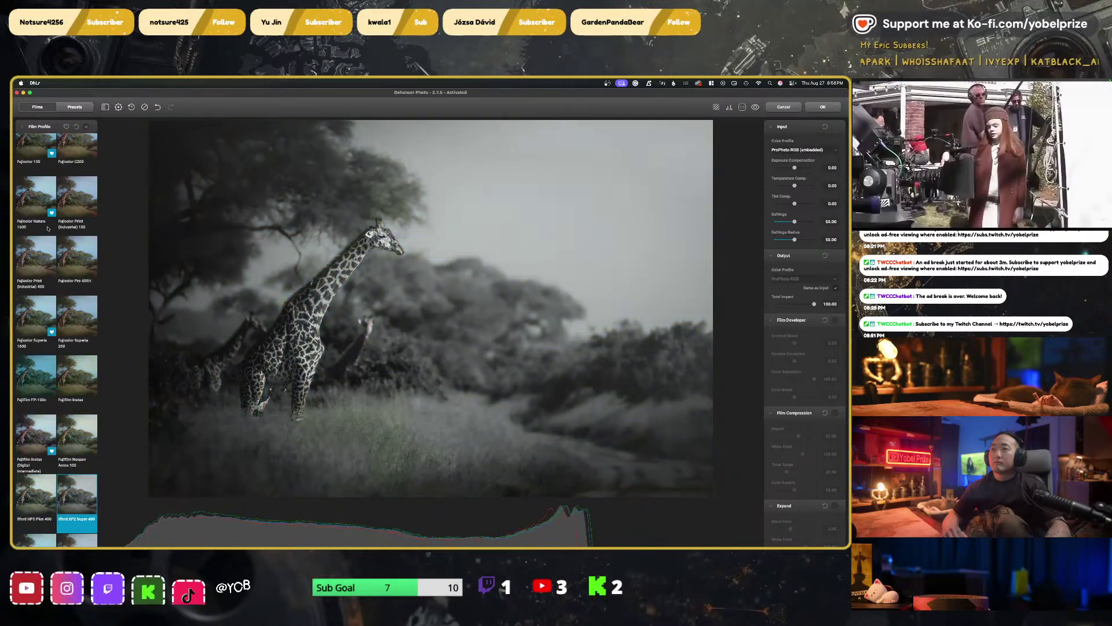
key("Right")
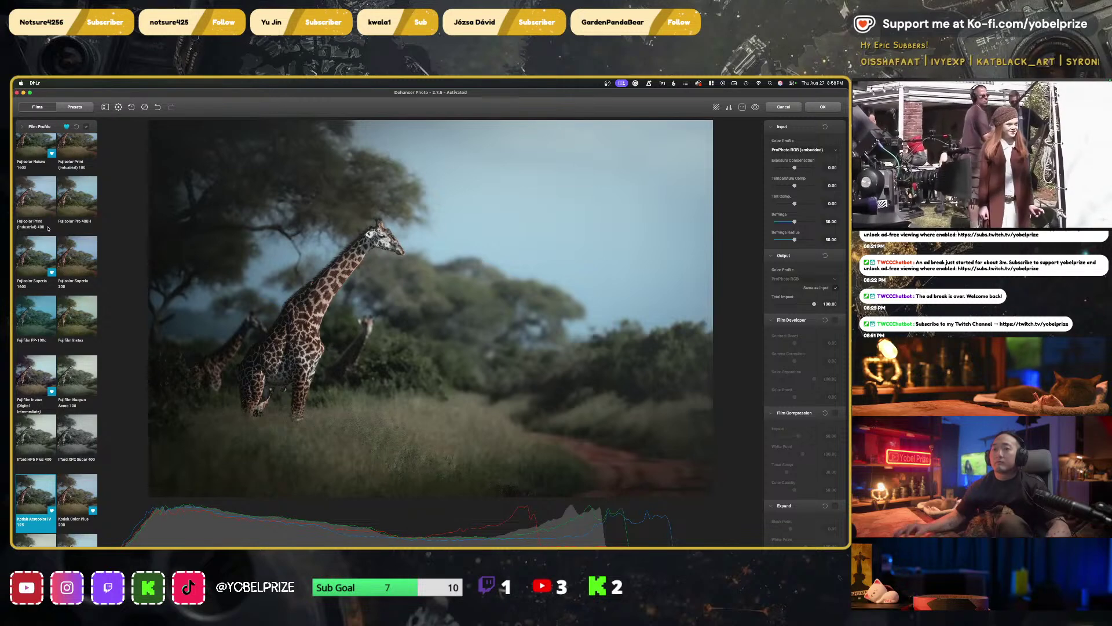
left_click(39, 259)
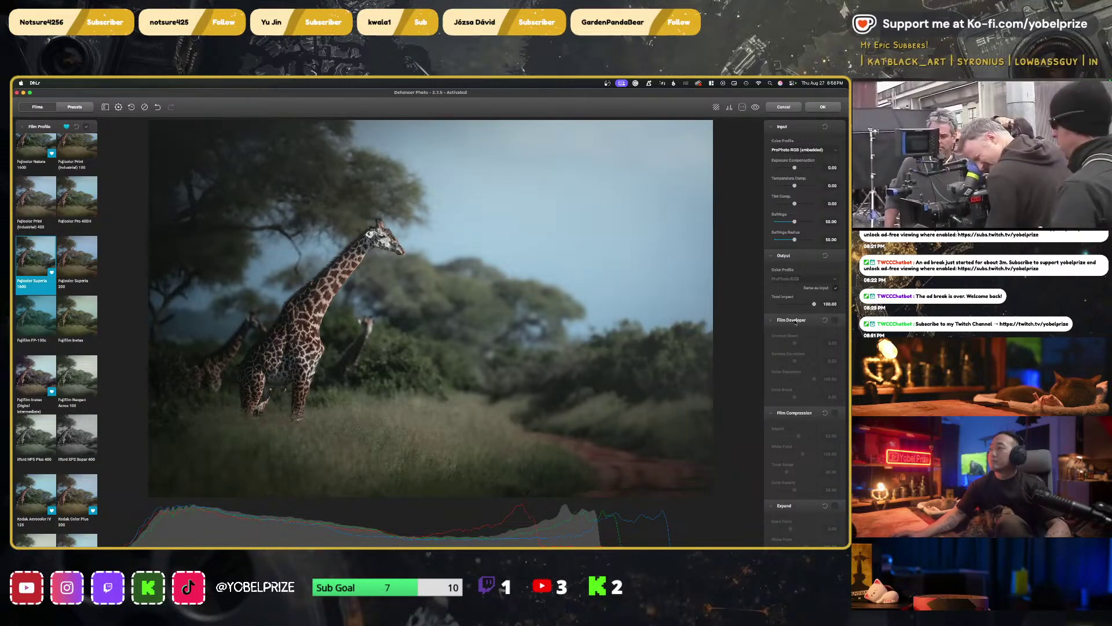
Enable Film Compression, set Tonal Range to 100 and White Point to 78, and leave Color Density at its default
scroll(836, 296, "down", 4)
left_click(836, 295)
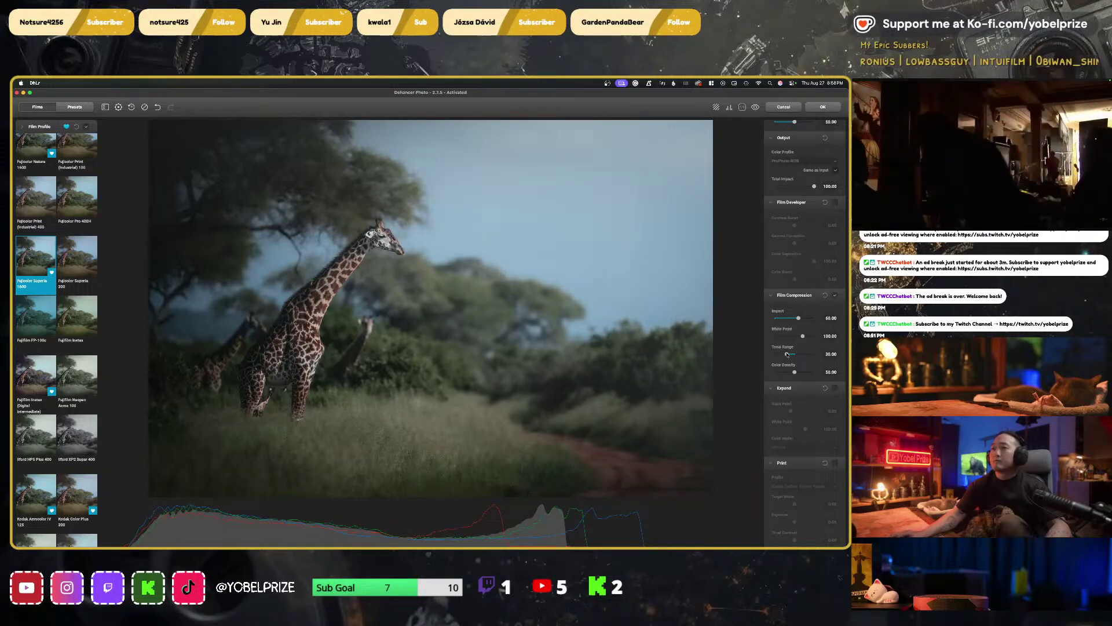
left_click_drag(788, 354, 819, 355)
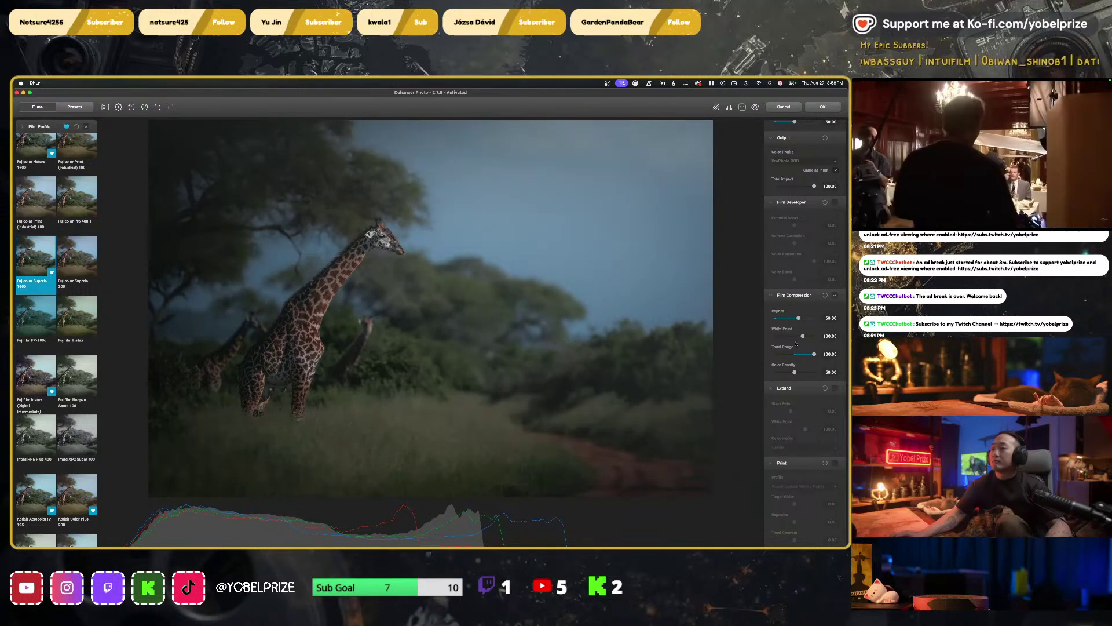
mouse_move(801, 336)
left_mouse_down()
mouse_move(777, 337)
mouse_move(790, 337)
left_mouse_up()
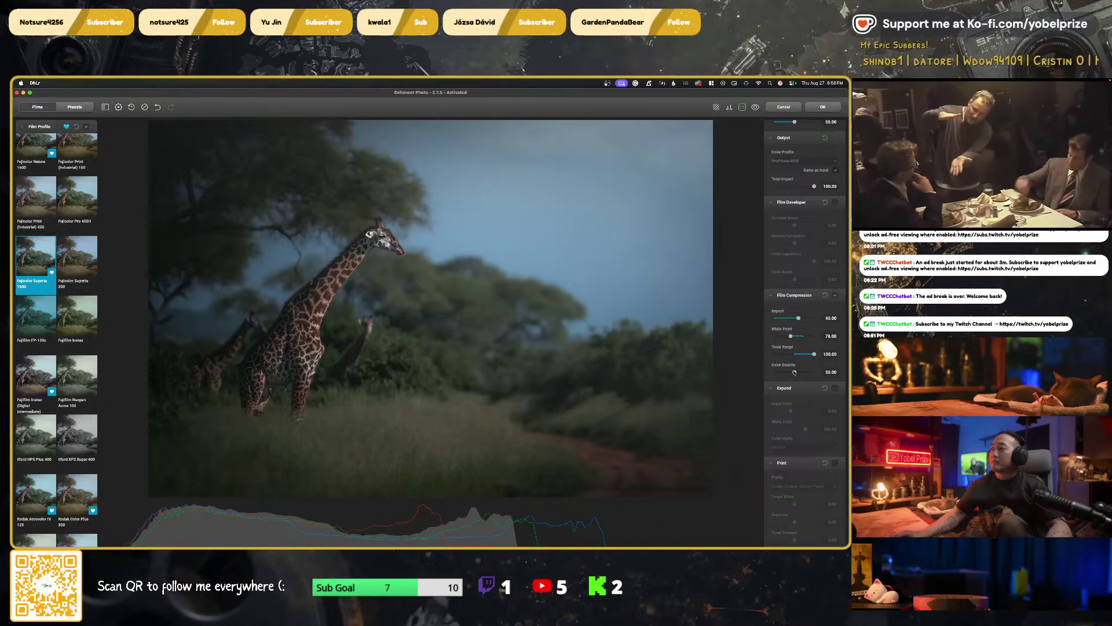
left_click_drag(794, 372, 741, 369)
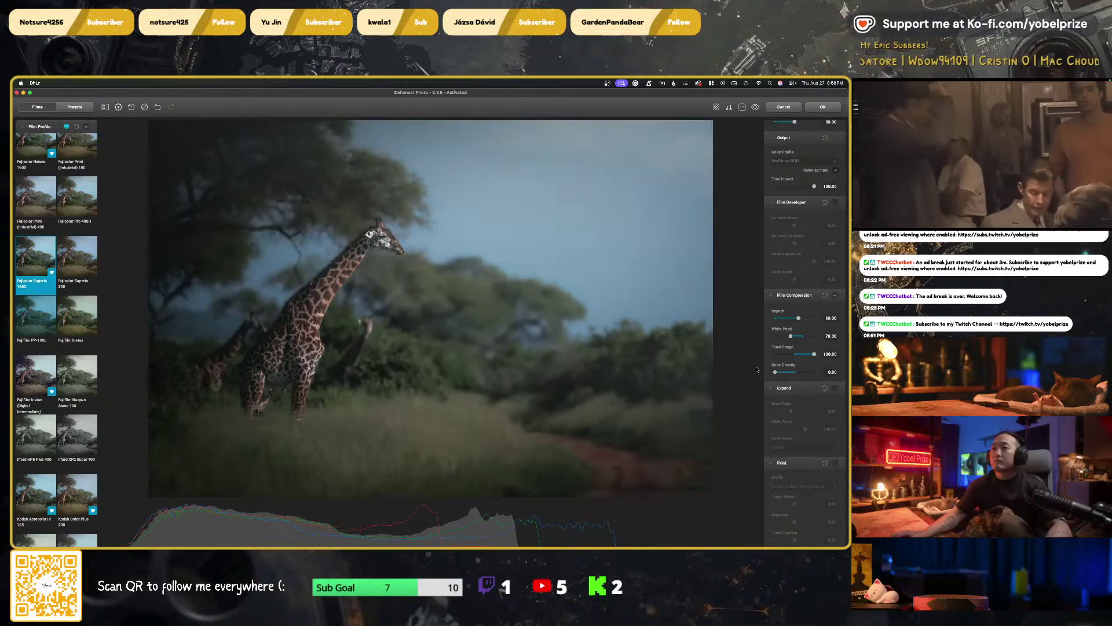
double_click(775, 372)
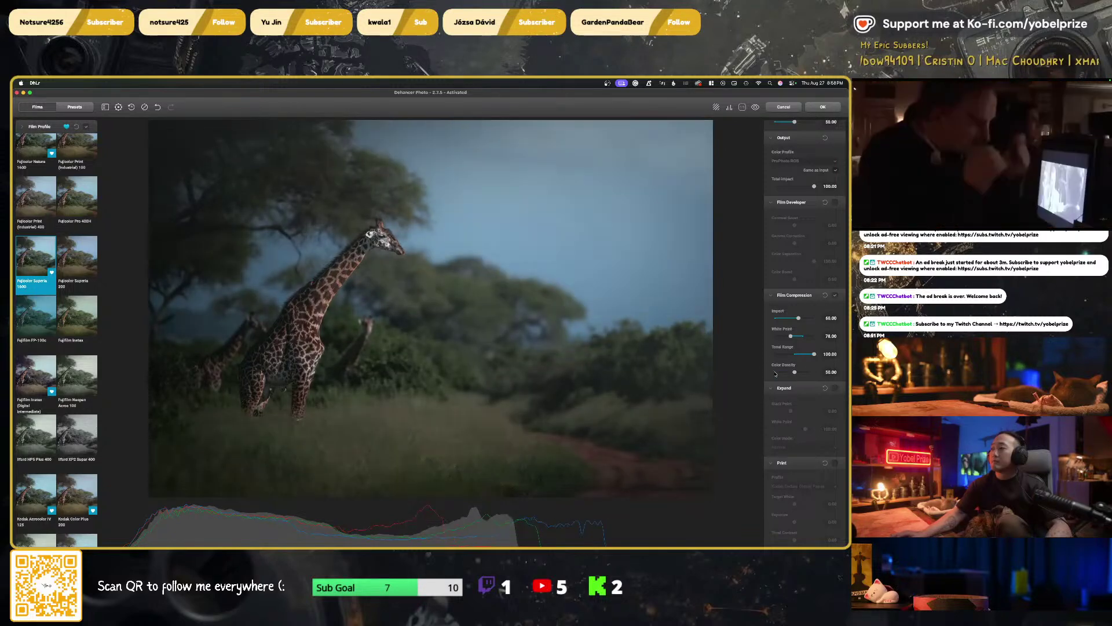
Enable the Print stage with Kodak Endura Glossy Paper and raise its Color Density to about 50
scroll(776, 372, "down", 3)
scroll(775, 372, "down", 8)
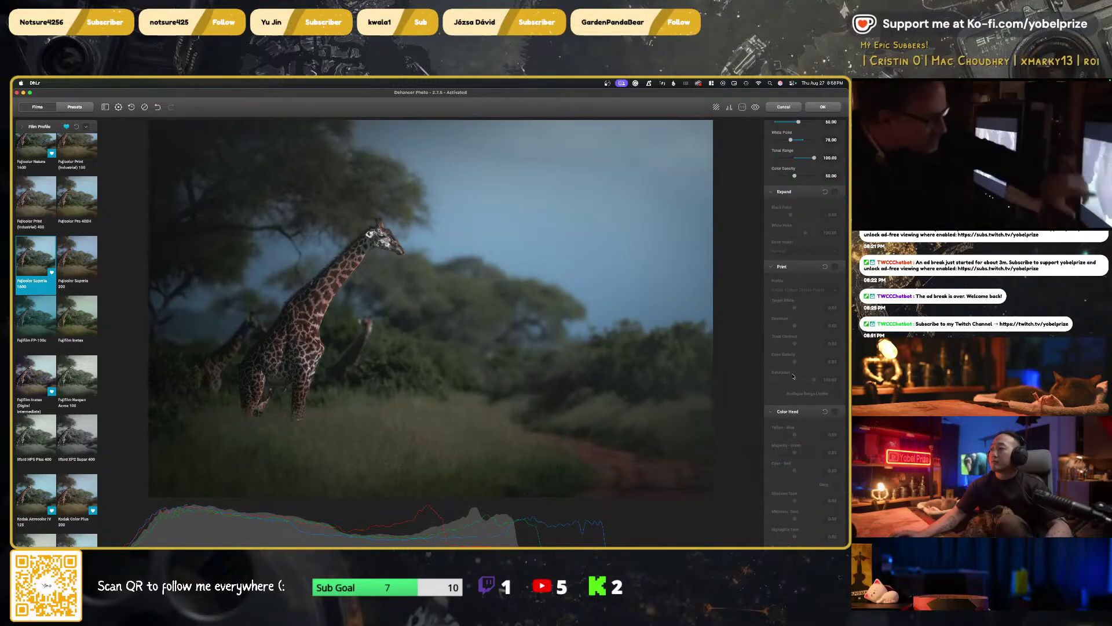
left_click(836, 189)
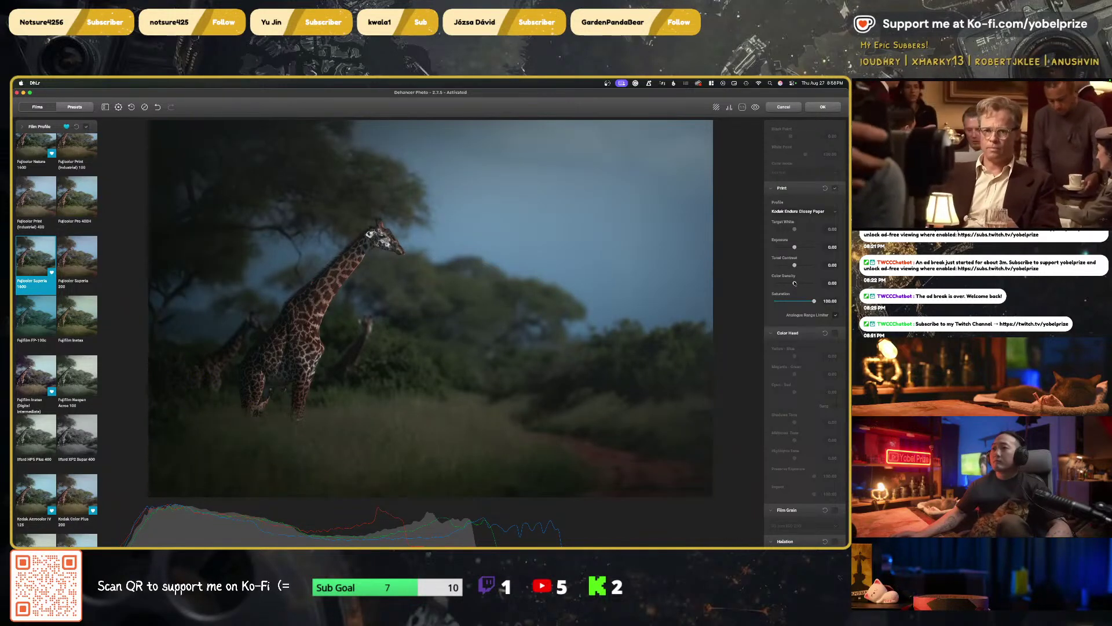
left_click_drag(794, 283, 804, 283)
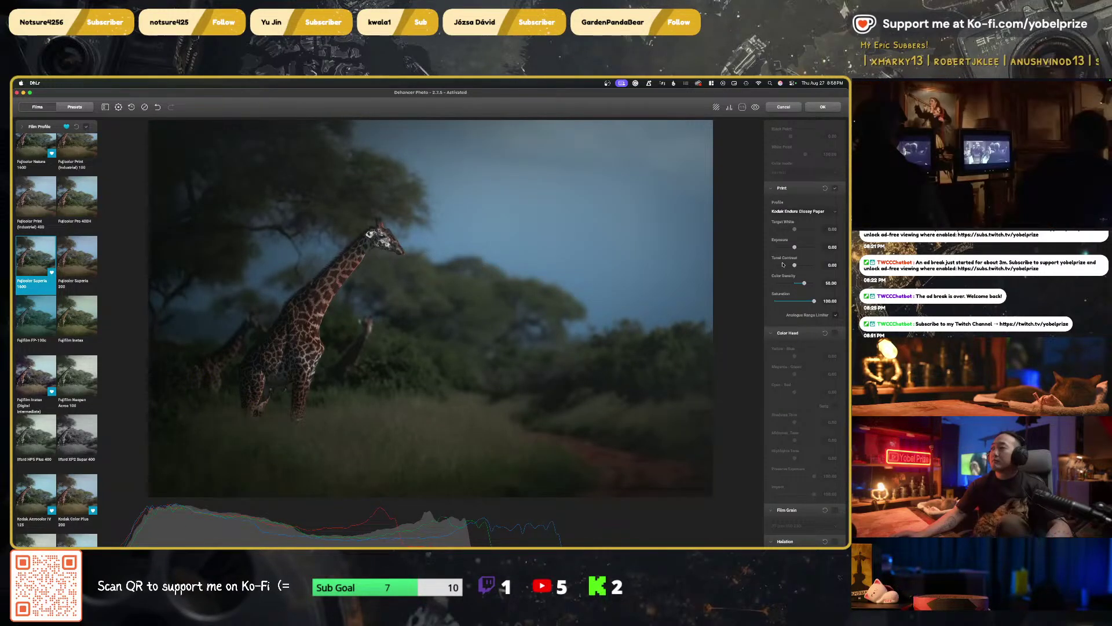
Compare the Fujifilm 3513 and Kodak 2383 print profiles, apply Kodak 2383 Print Film, and lower Target White to its minimum
left_click(800, 211)
left_click(800, 206)
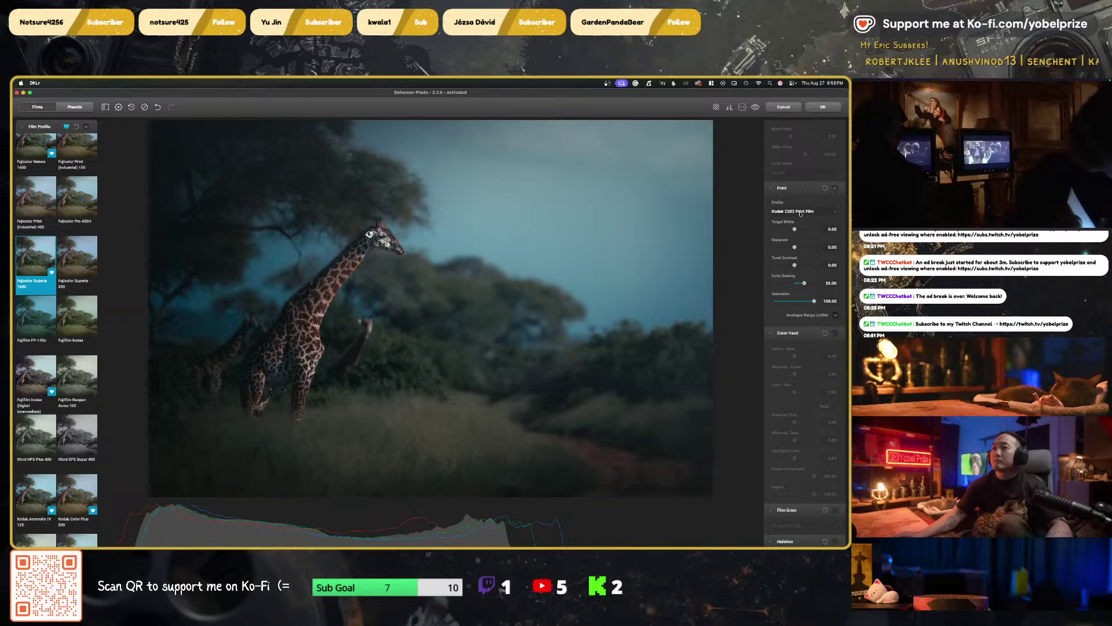
left_click(800, 213)
left_click(800, 209)
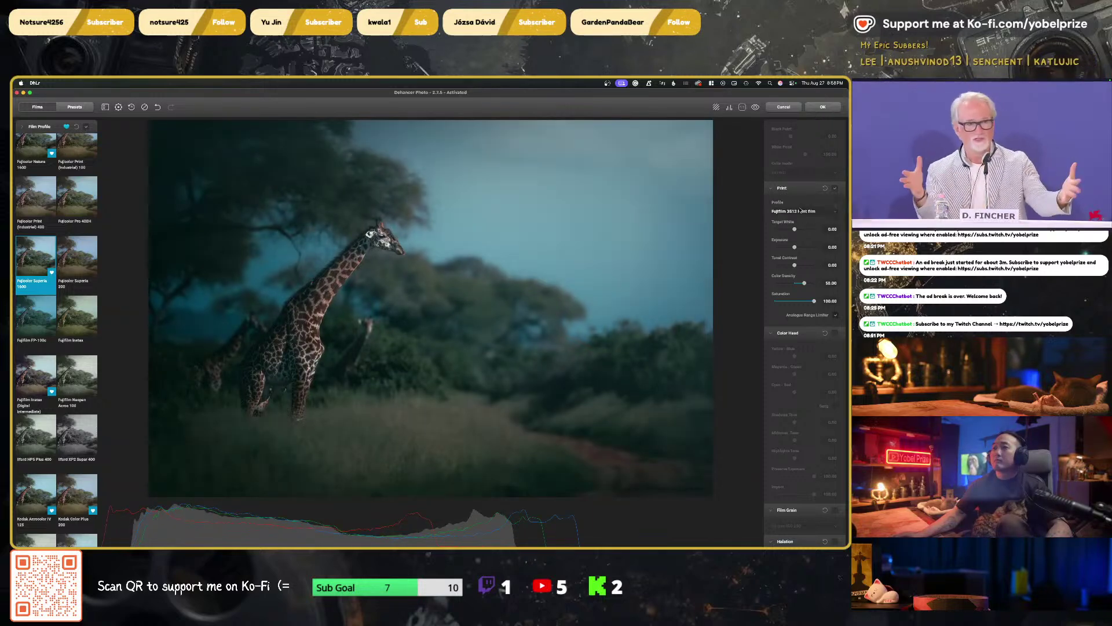
left_click(800, 211)
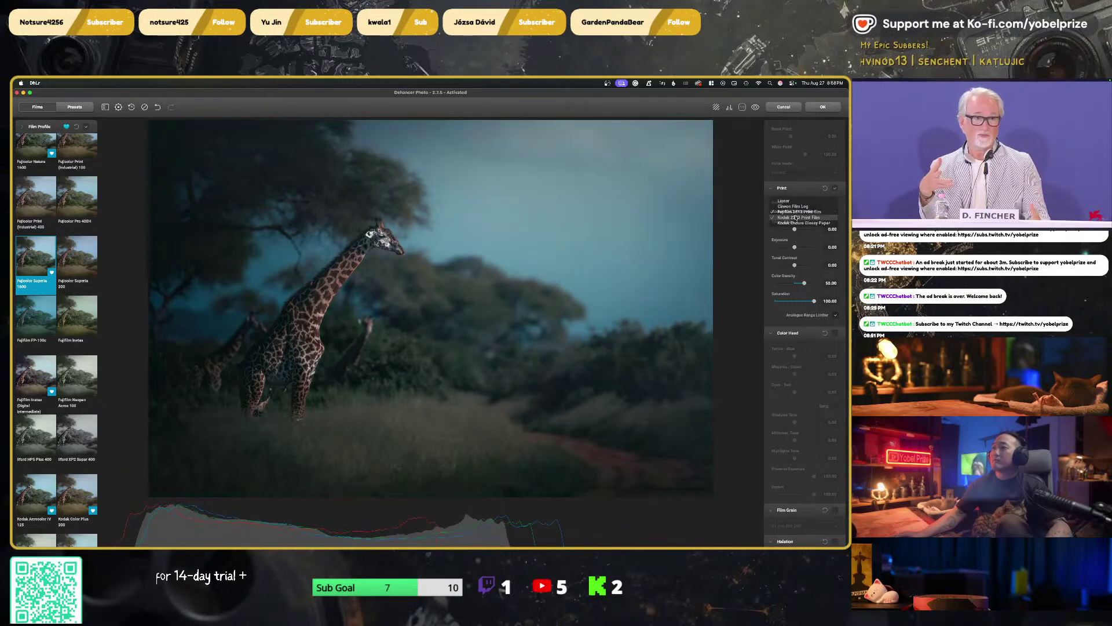
left_click(800, 205)
left_click_drag(794, 228, 728, 228)
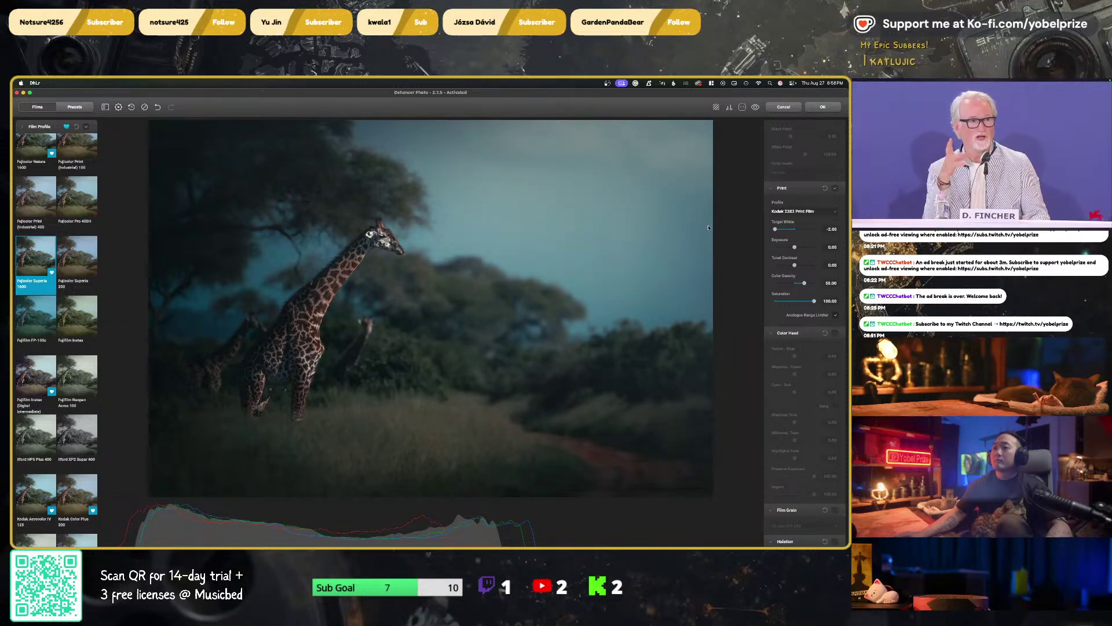
Test Target White at its maximum, reset it, and set it to about 0.43 in the Print settings
left_click_drag(770, 228, 818, 228)
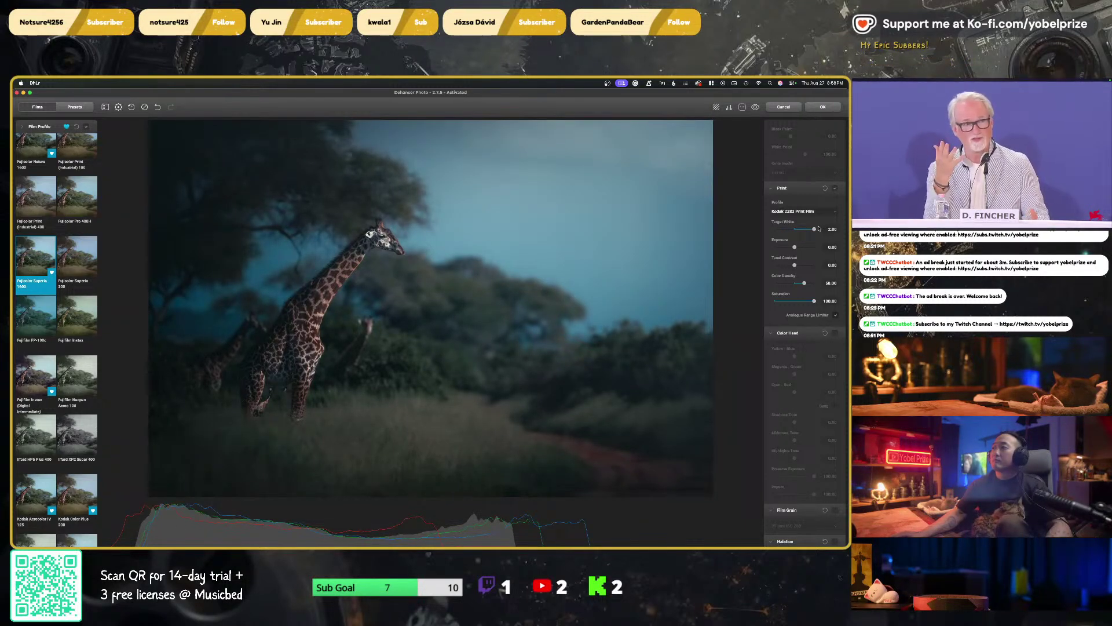
double_click(814, 229)
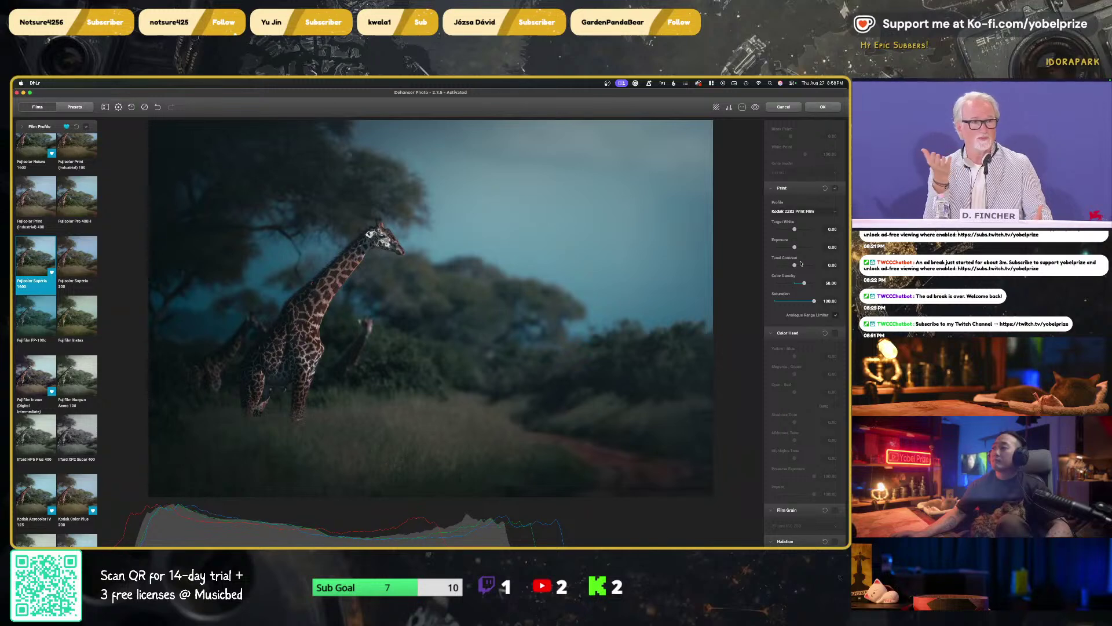
left_click(798, 230)
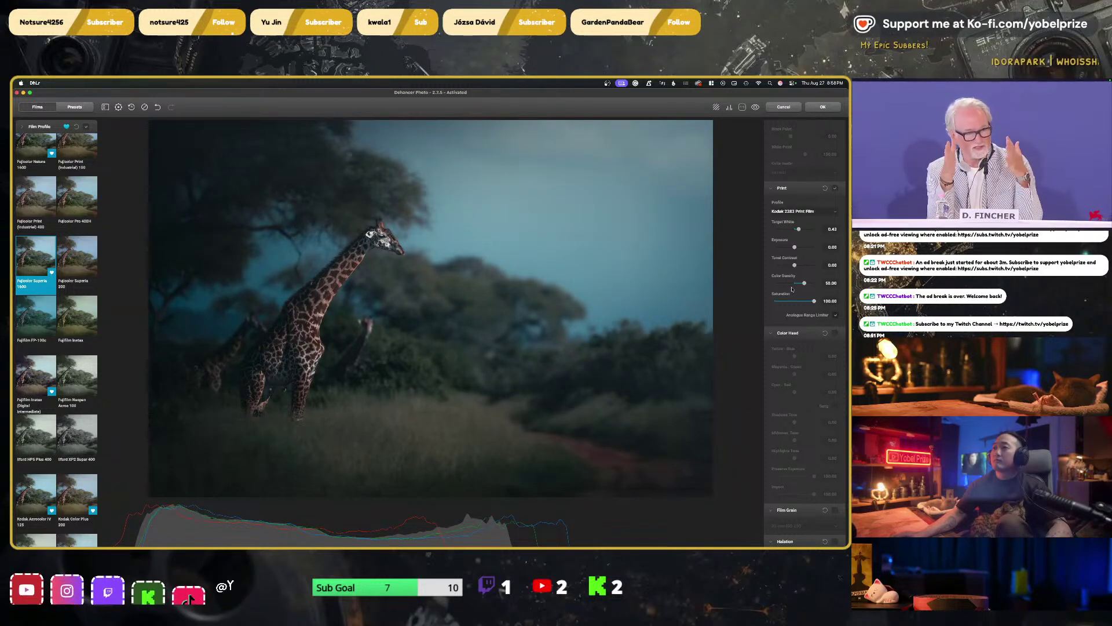
Enable the Film Grain and Bloom effects, with Bloom at 35 mm / Super 35
scroll(795, 292, "down", 2)
scroll(799, 302, "down", 8)
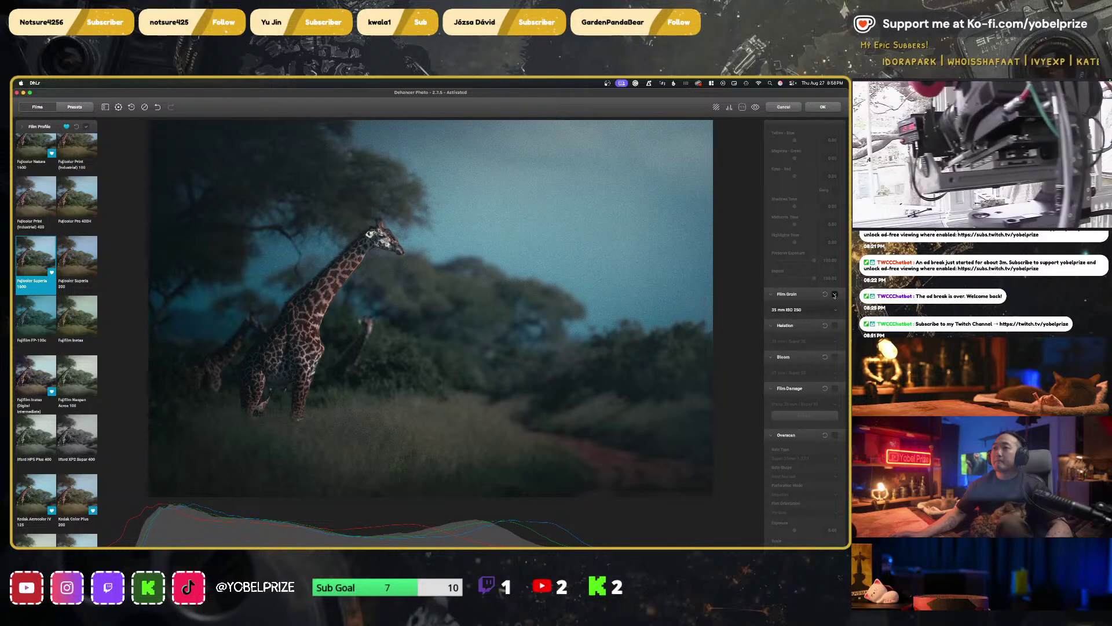
left_click(835, 295)
scroll(834, 297, "down", 1)
scroll(834, 293, "down", 3)
left_click(835, 279)
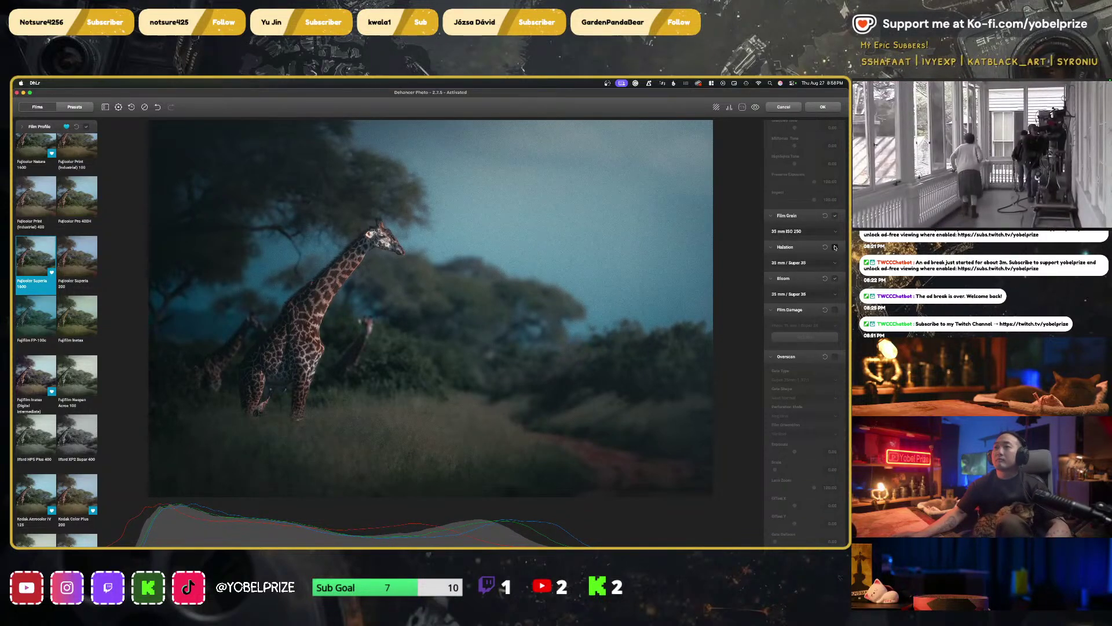
Compare the image with and without Film Grain, leaving Film Grain and Halation disabled
left_click(835, 216)
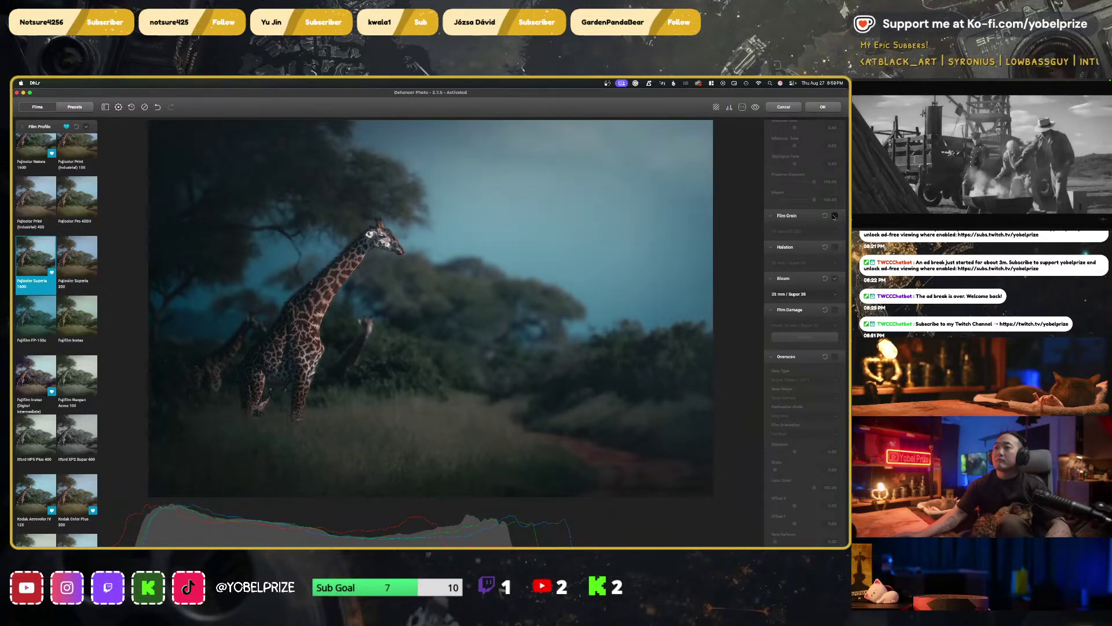
left_click(835, 216)
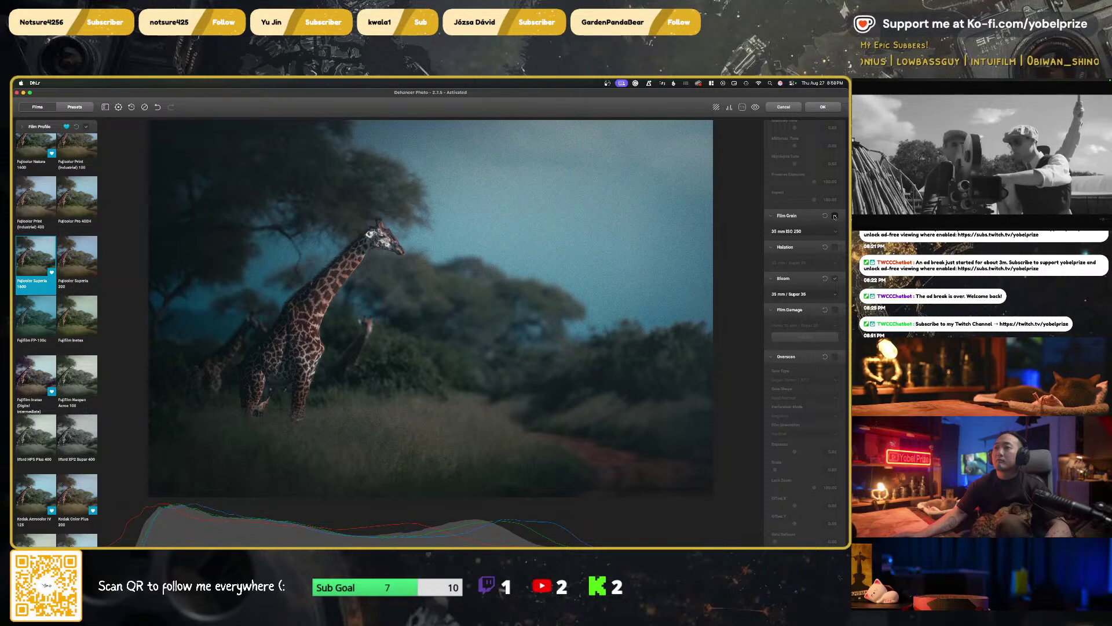
left_click(834, 216)
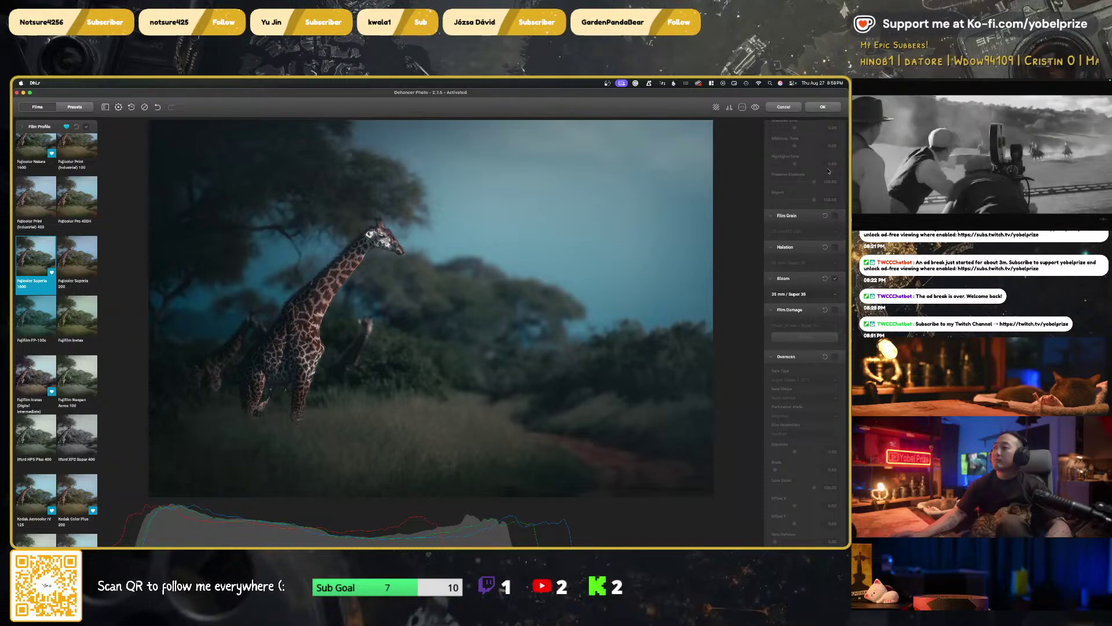
Review the Print and Film Compression settings and apply the finished film look to the giraffe photo
scroll(811, 324, "up", 5)
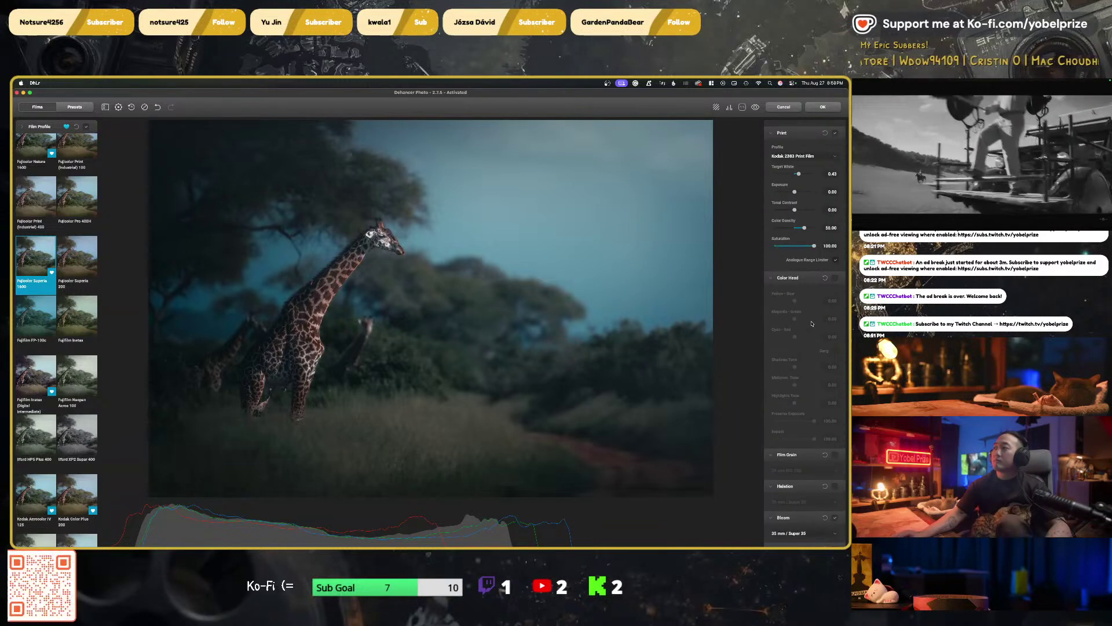
scroll(812, 323, "up", 5)
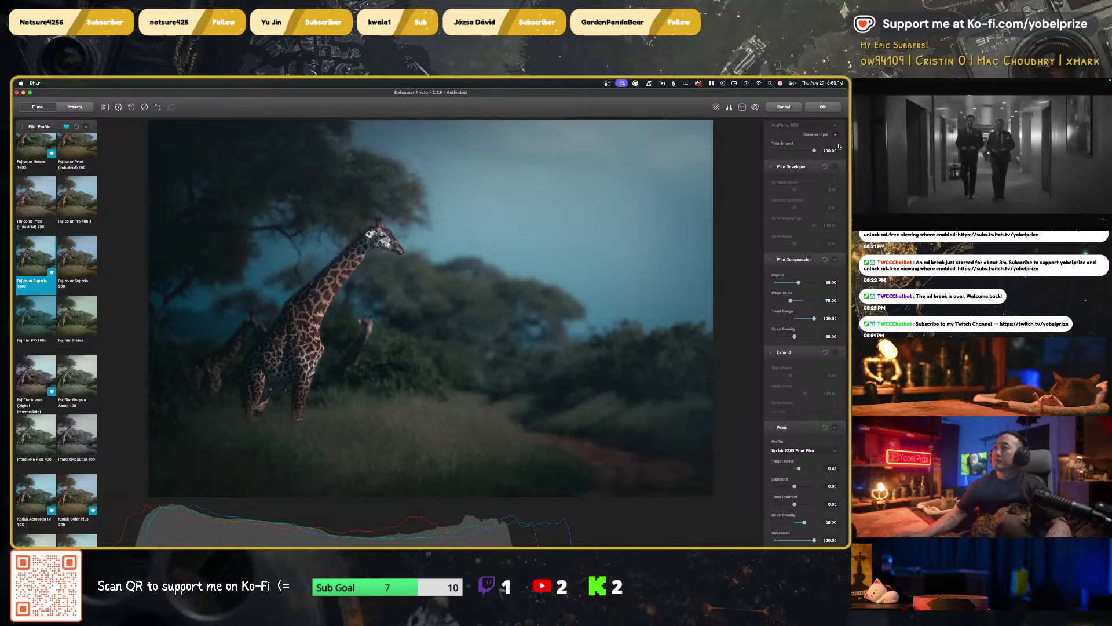
left_click(819, 108)
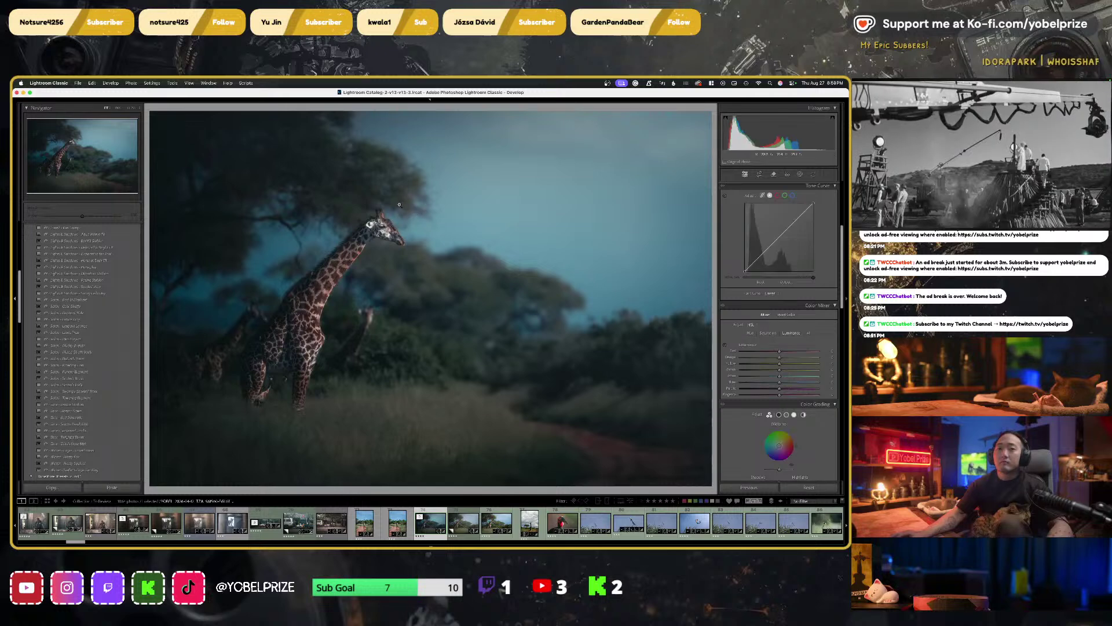
Crop the giraffe photo to a wider preset aspect ratio and tighten the frame by trimming its right side
mouse_move(577, 98)
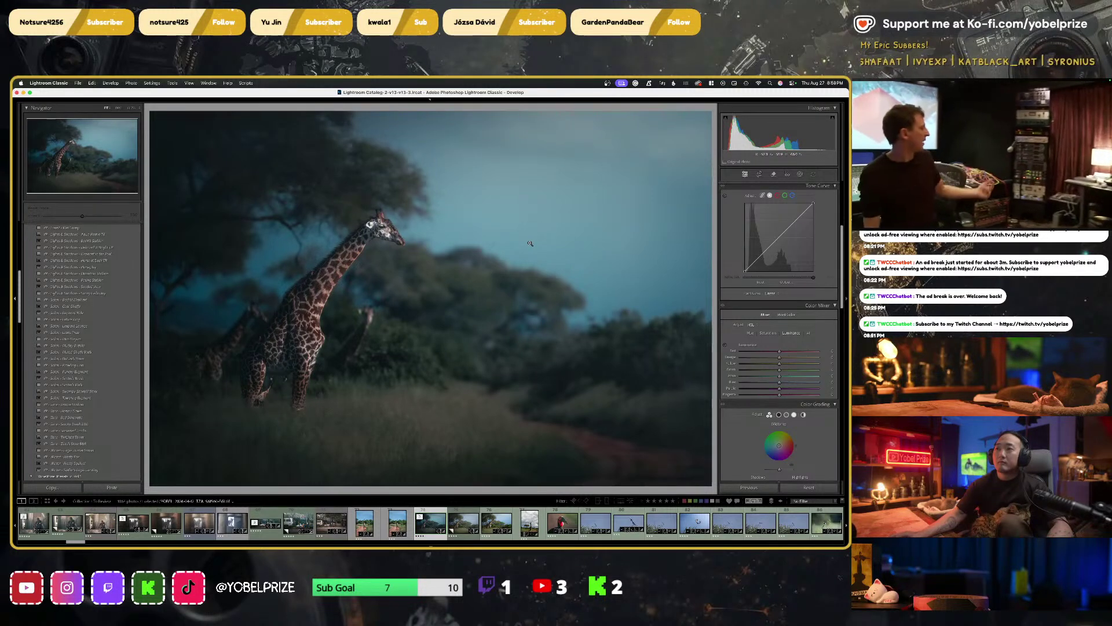
key("r")
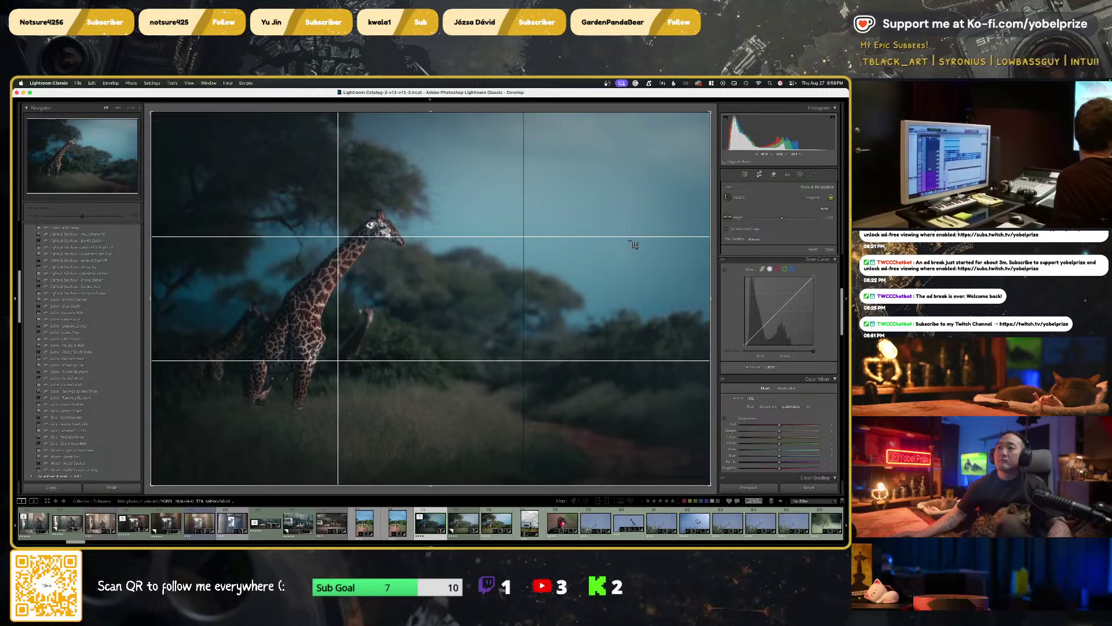
key("r")
key("r")
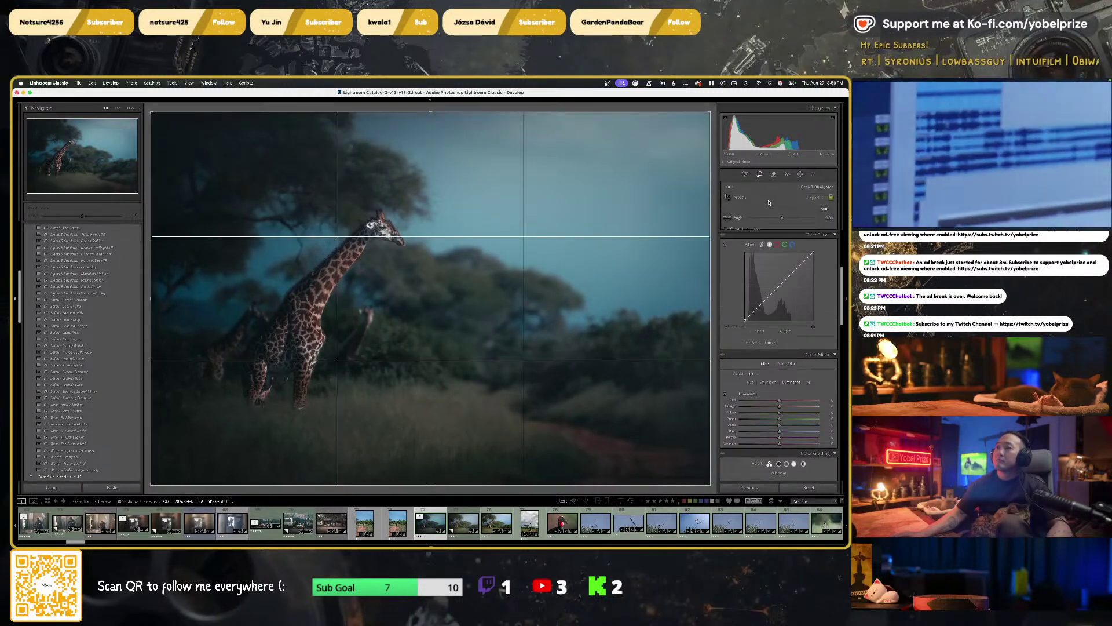
left_click(810, 197)
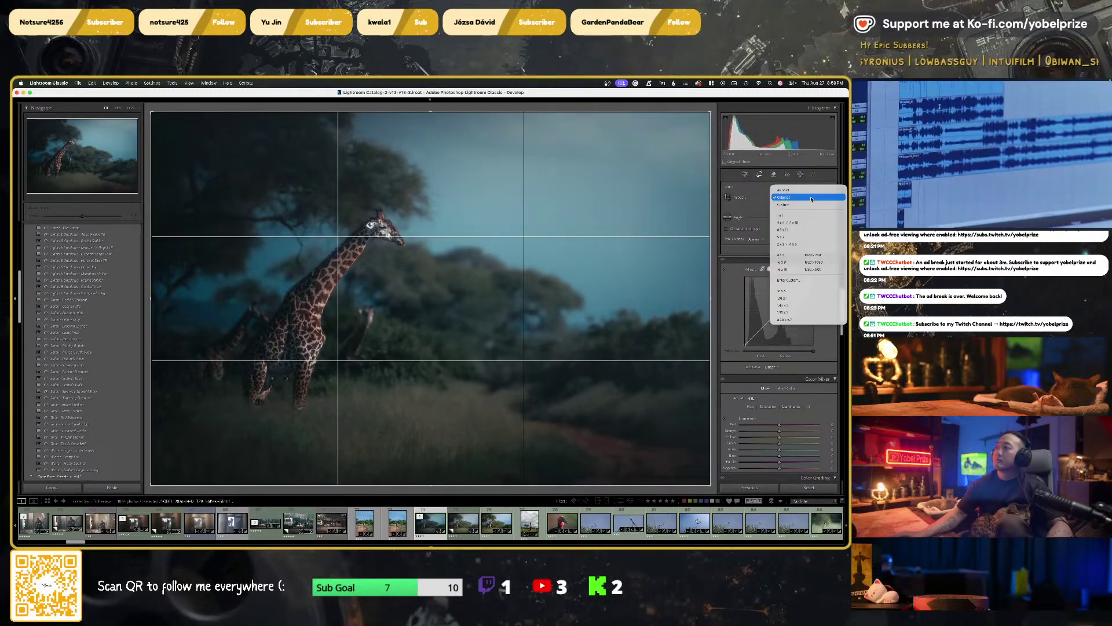
left_click(787, 262)
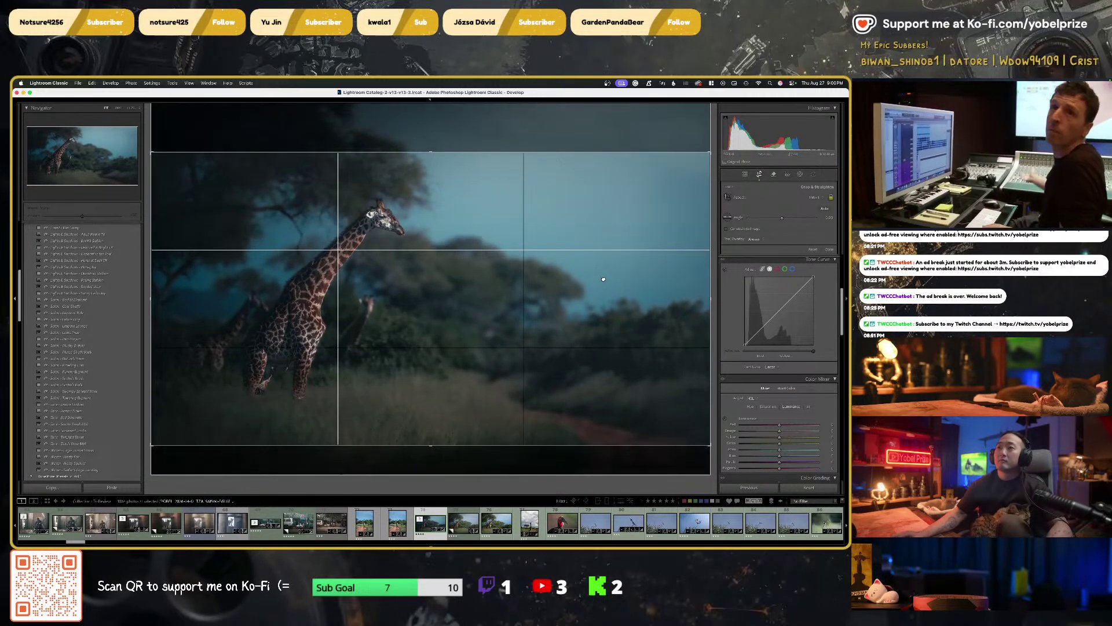
left_click_drag(708, 302, 685, 305)
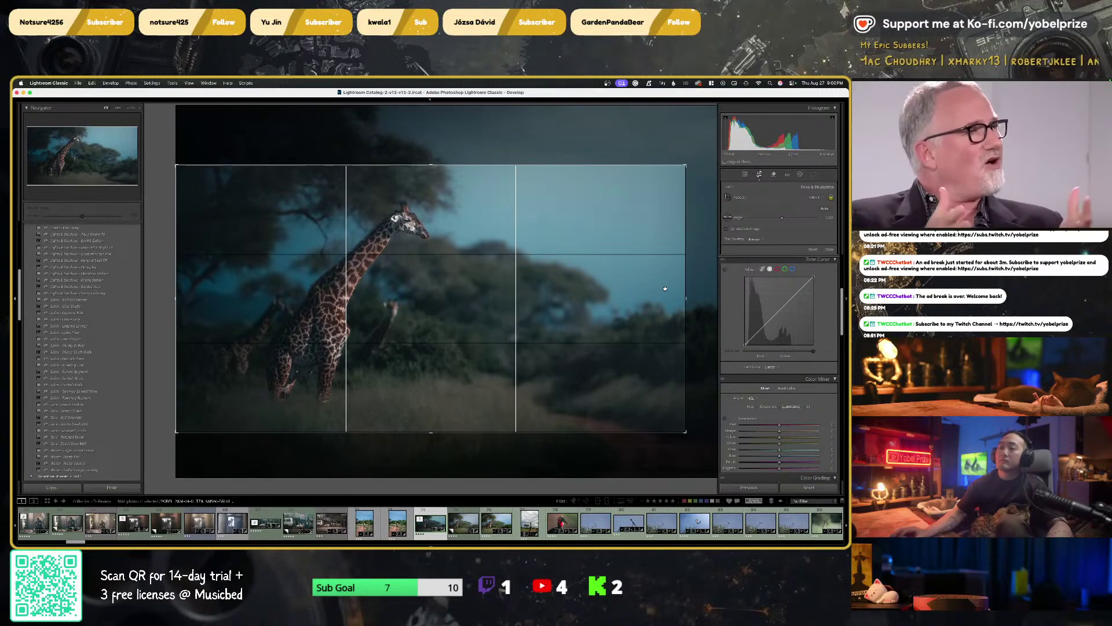
key("Return")
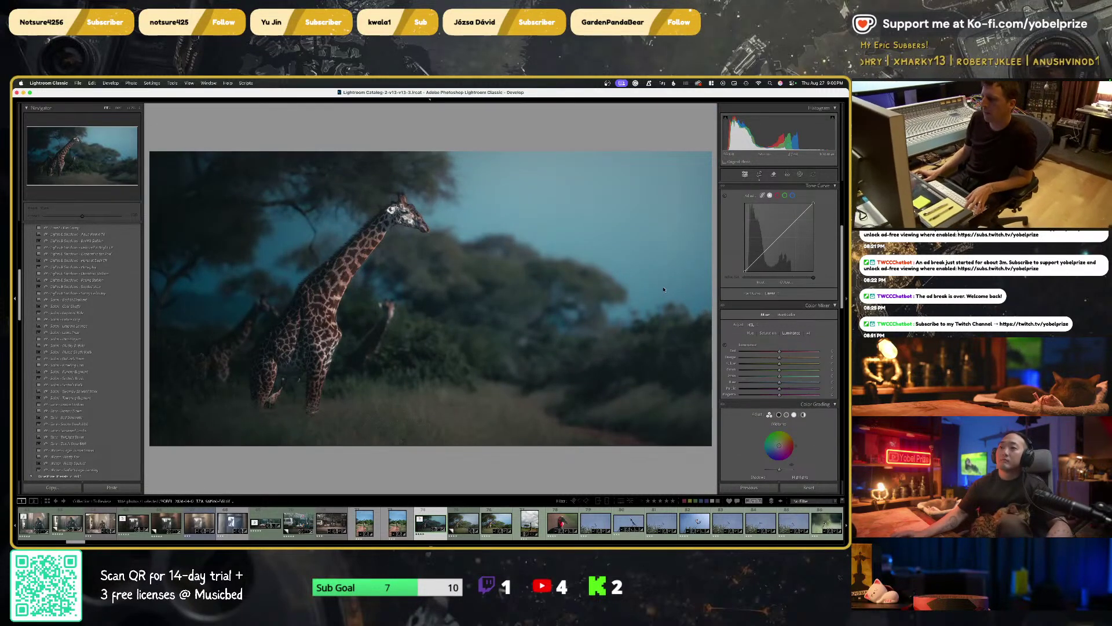
Add a linear gradient mask running diagonally from the photo's upper-right corner, and adjust its position and spread to fade across the giraffe
left_click(800, 174)
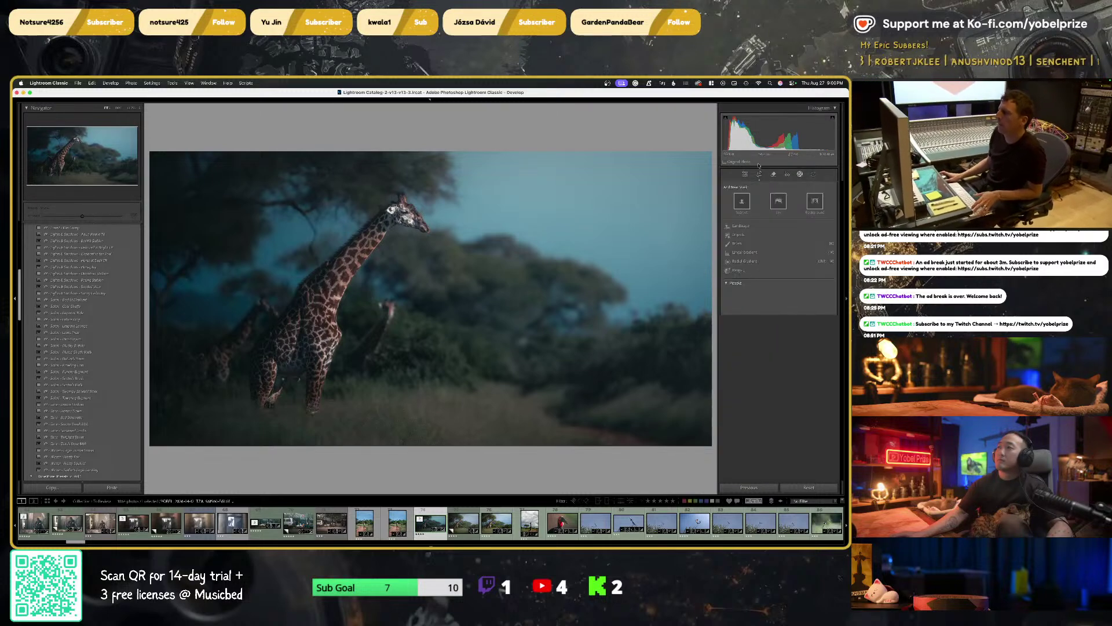
left_click(741, 251)
left_click_drag(504, 143, 277, 464)
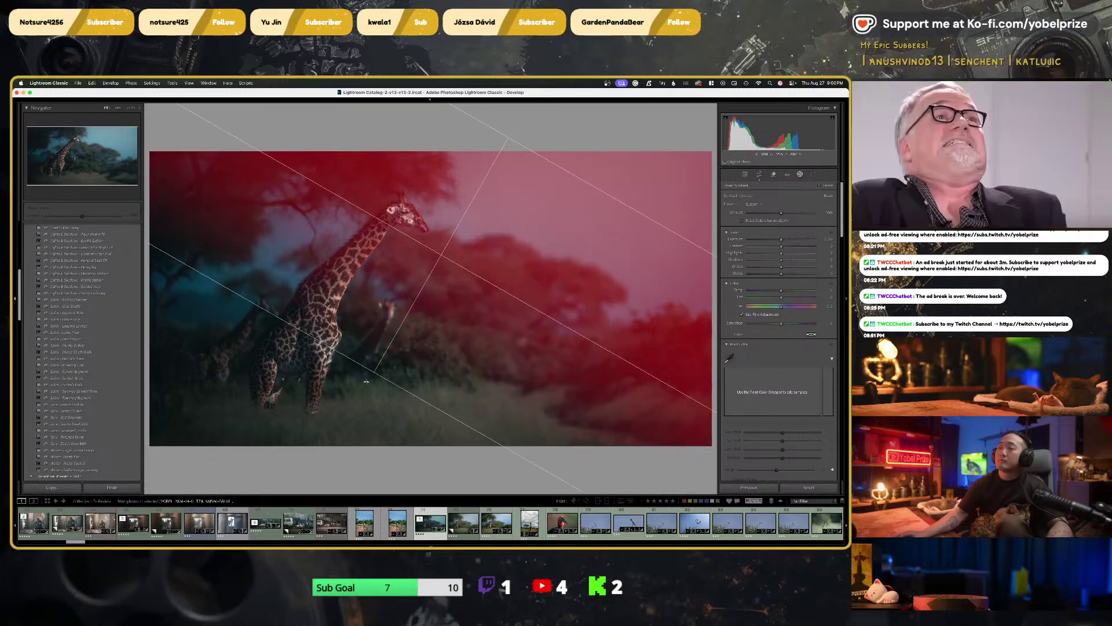
key("super+minus")
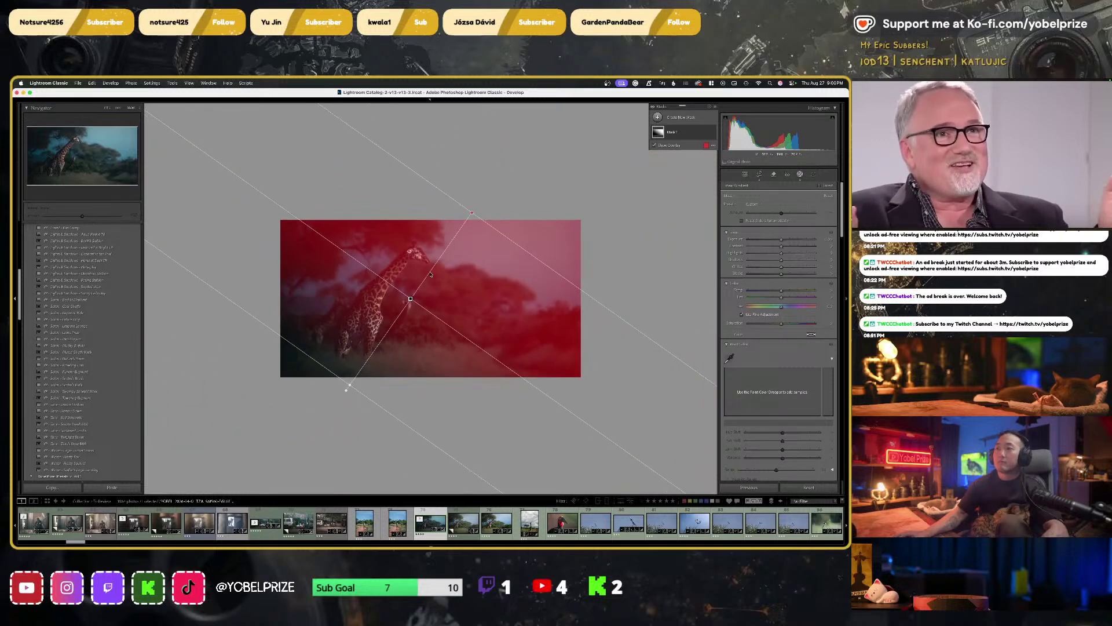
left_click_drag(411, 299, 462, 226)
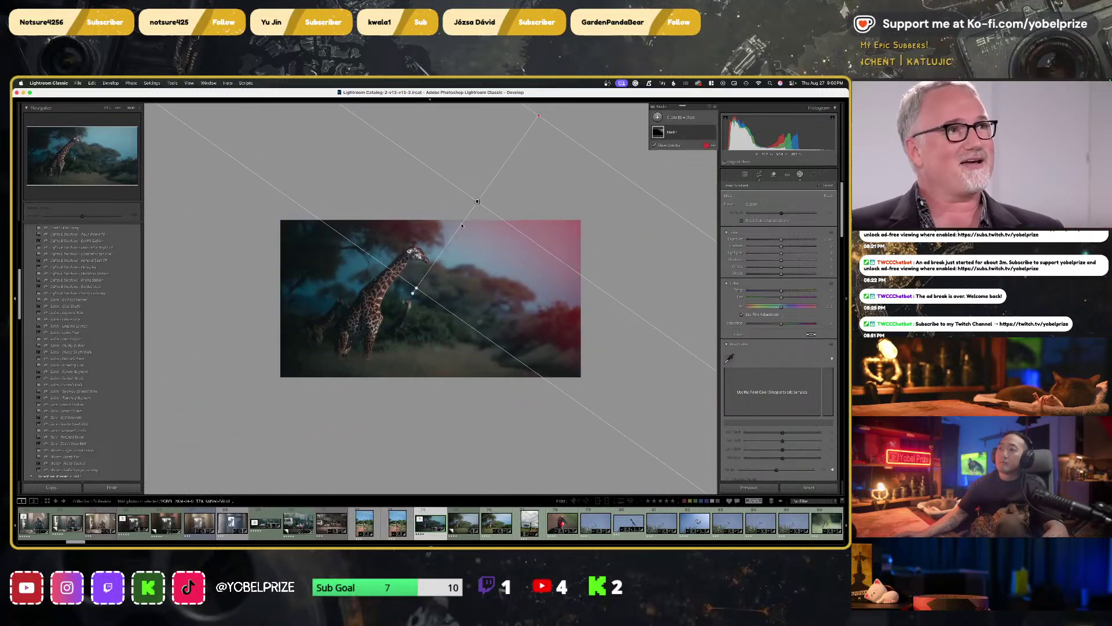
left_click_drag(416, 287, 338, 394)
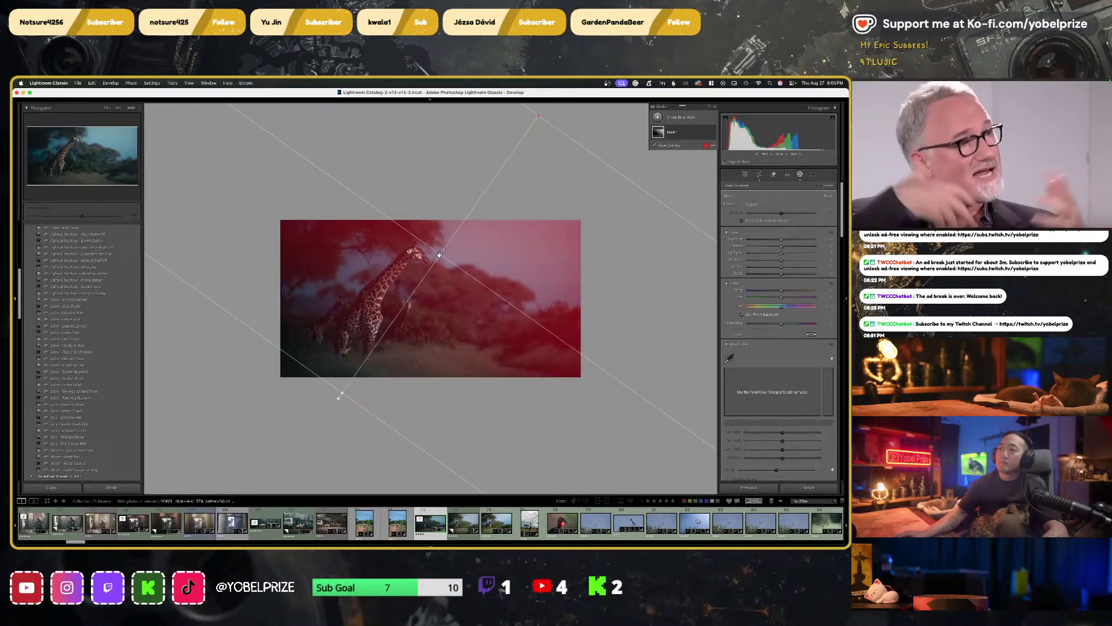
left_click_drag(440, 254, 371, 353)
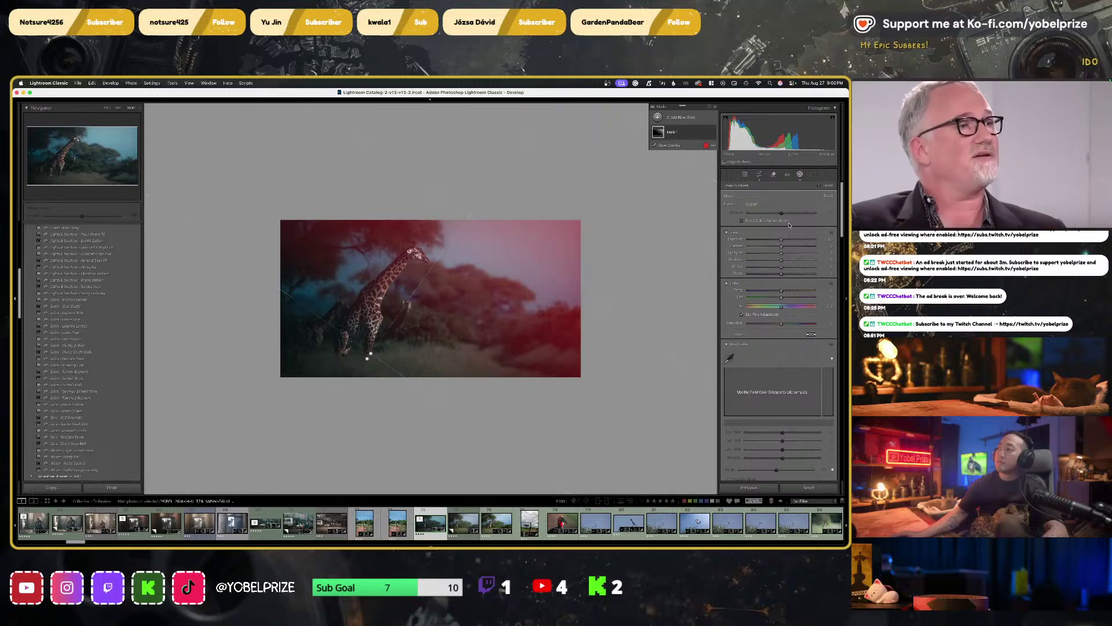
Lower the gradient mask's Contrast to its minimum and raise Blacks to the maximum, testing a higher Exposure and resetting it
left_click_drag(781, 246, 699, 259)
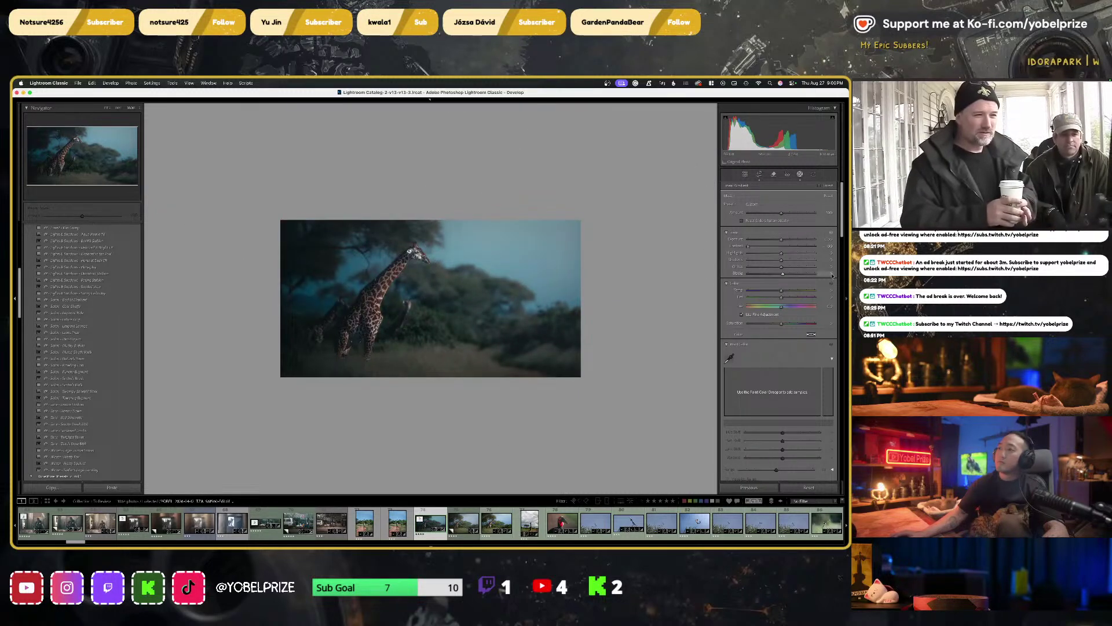
left_click_drag(782, 274, 817, 274)
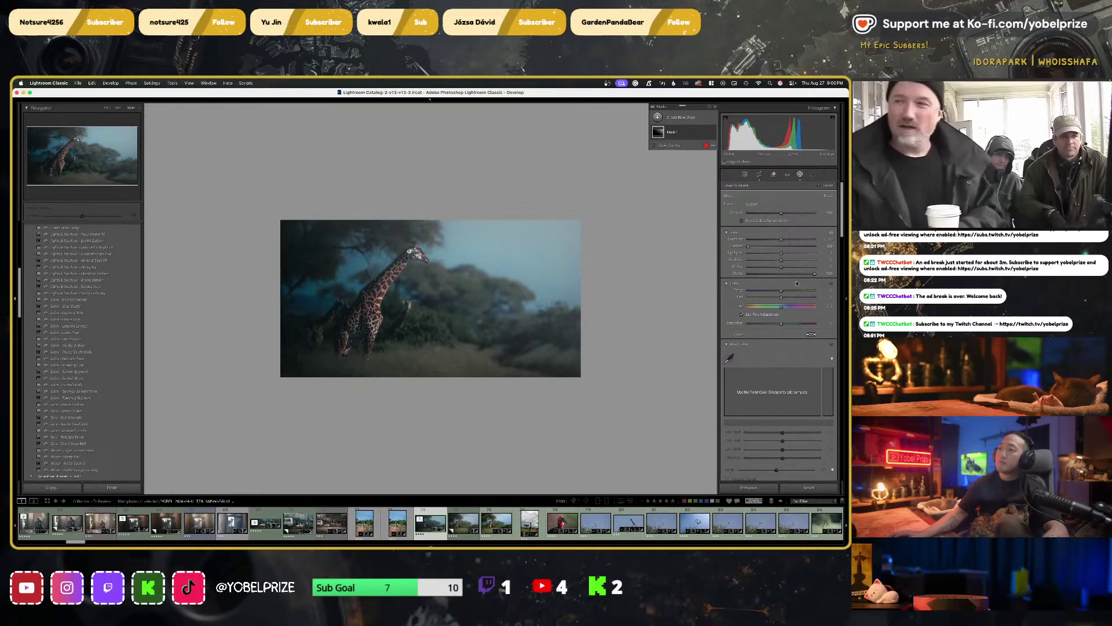
left_click_drag(781, 240, 821, 239)
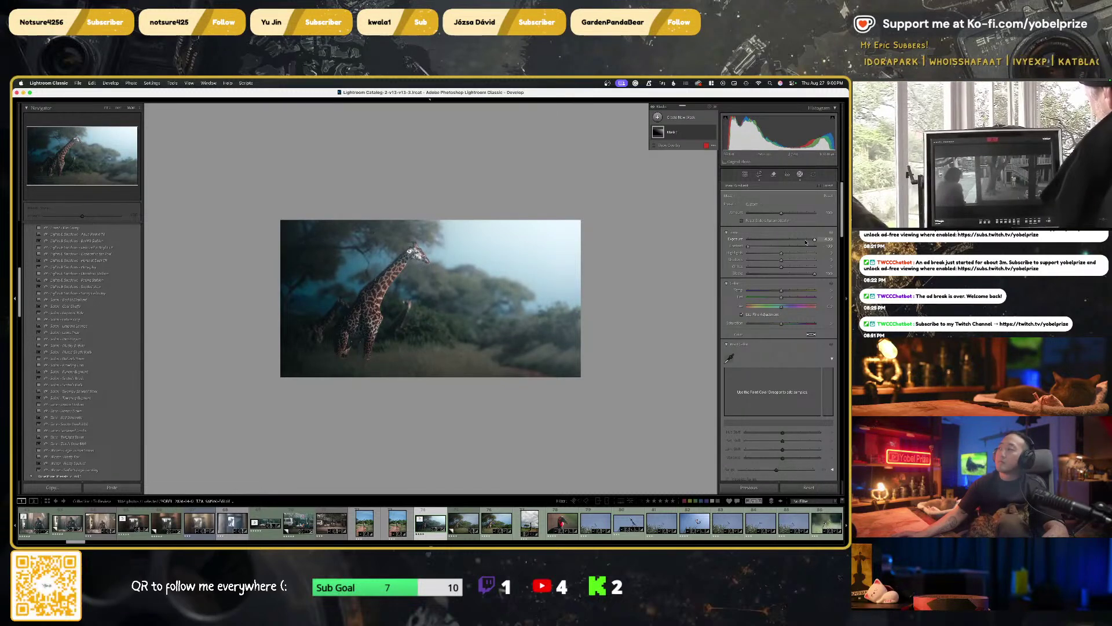
double_click(816, 239)
Test Dehaze at its minimum on the gradient mask and set it slightly below zero
scroll(776, 402, "down", 6)
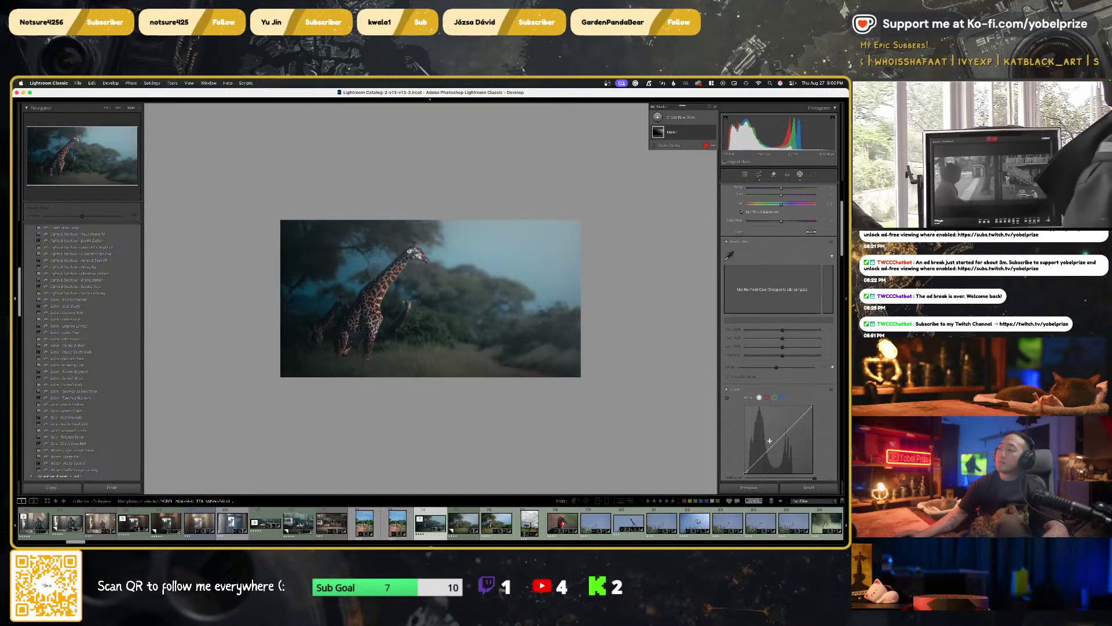
left_click_drag(781, 442, 741, 439)
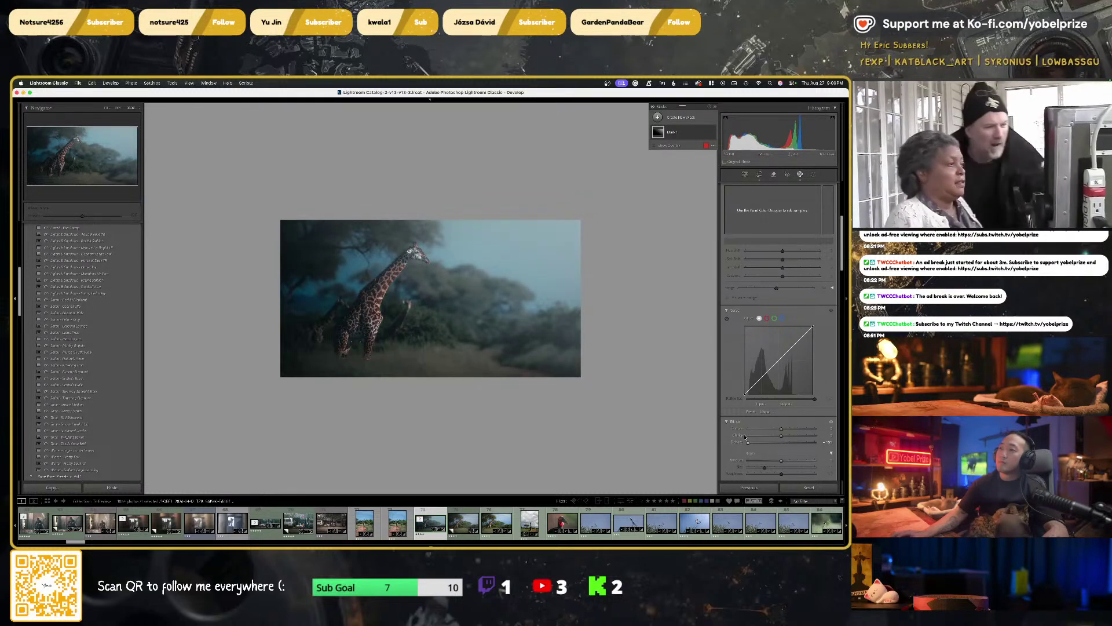
left_click(775, 442)
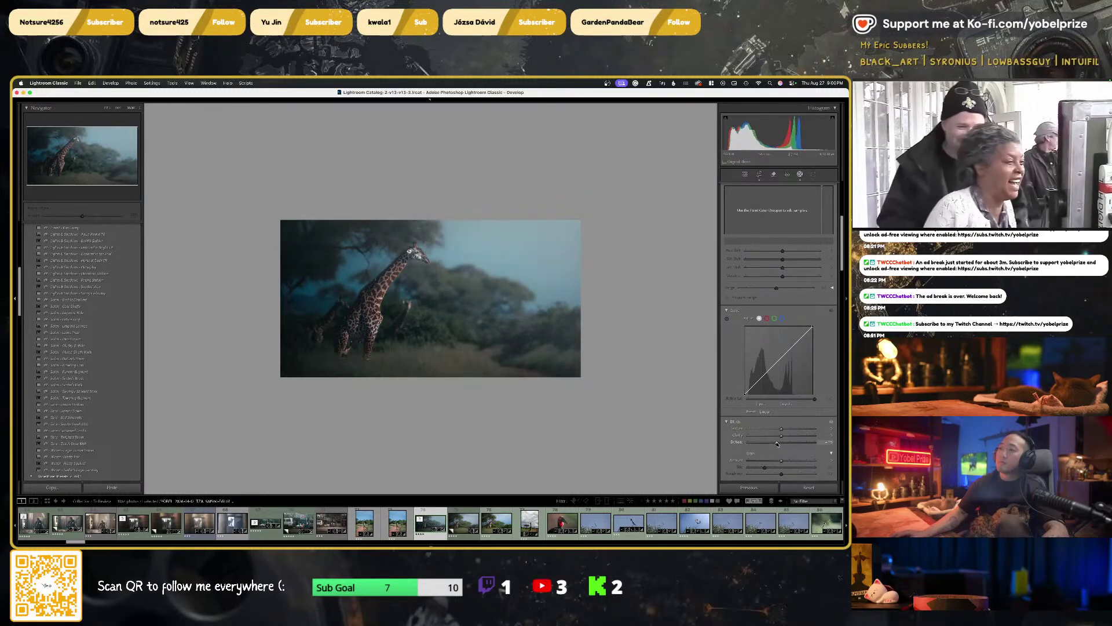
Leave the new mask options unused, reopen the linear gradient mask and raise its Whites strongly
scroll(767, 420, "up", 5)
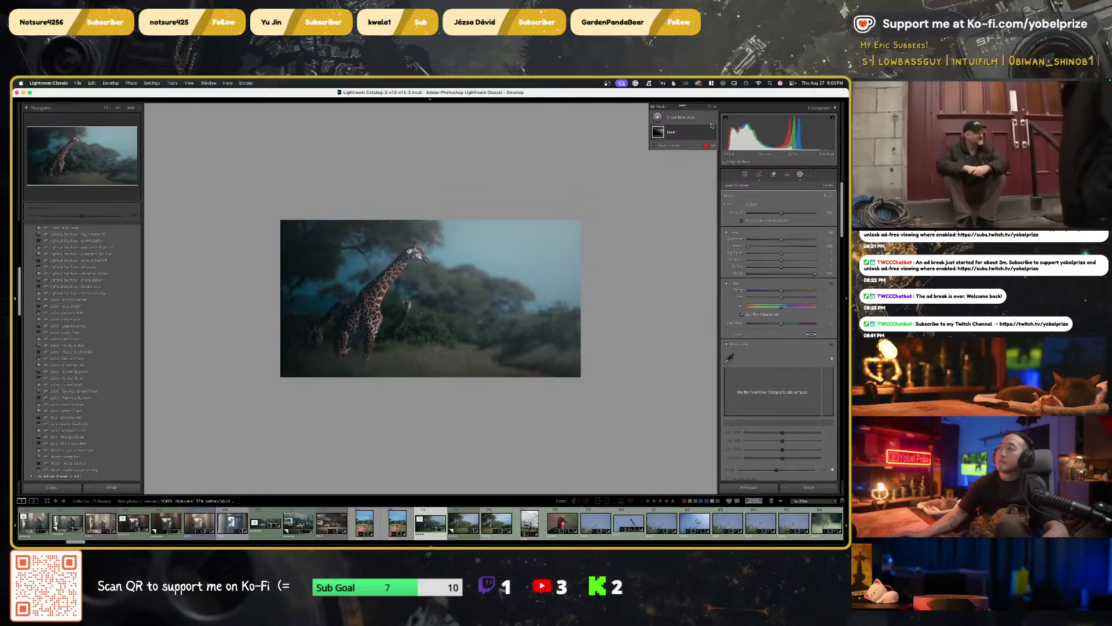
left_click(687, 119)
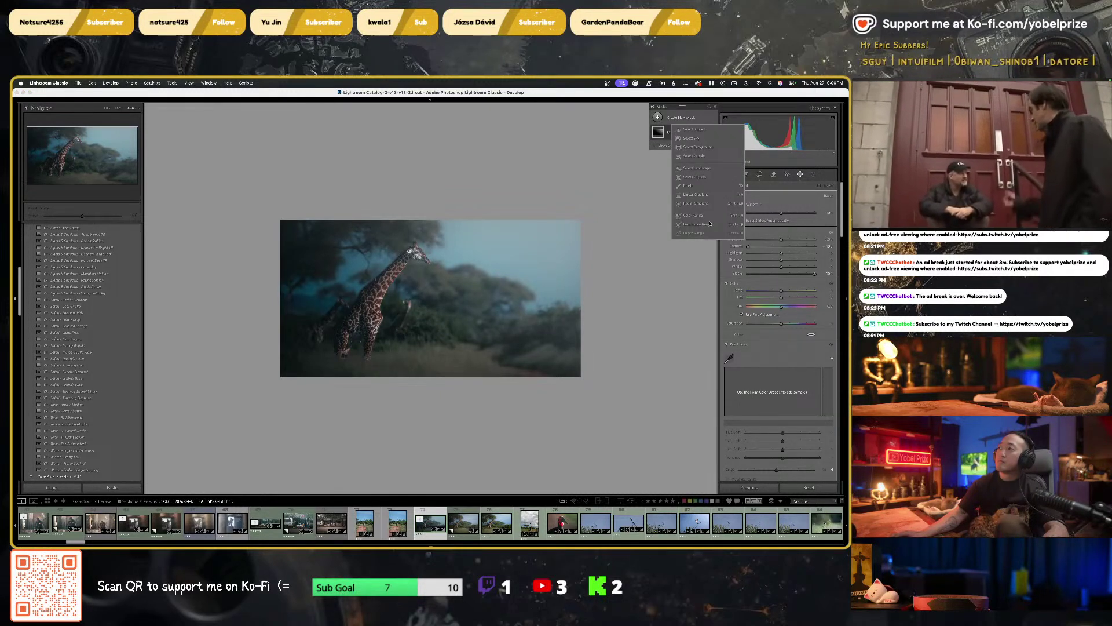
left_click(800, 175)
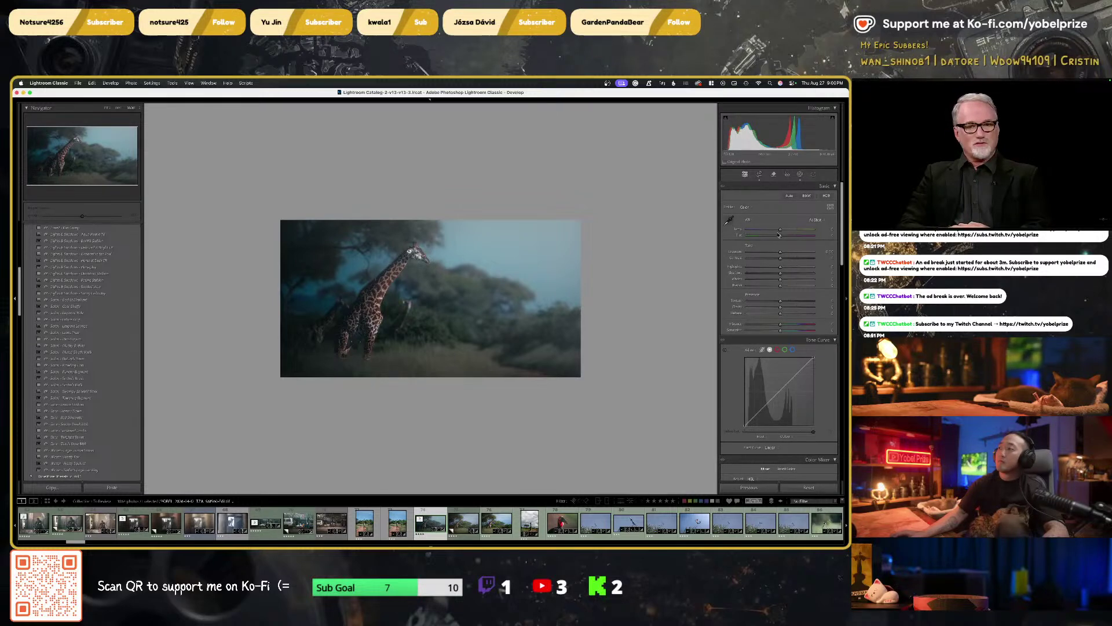
left_click(800, 175)
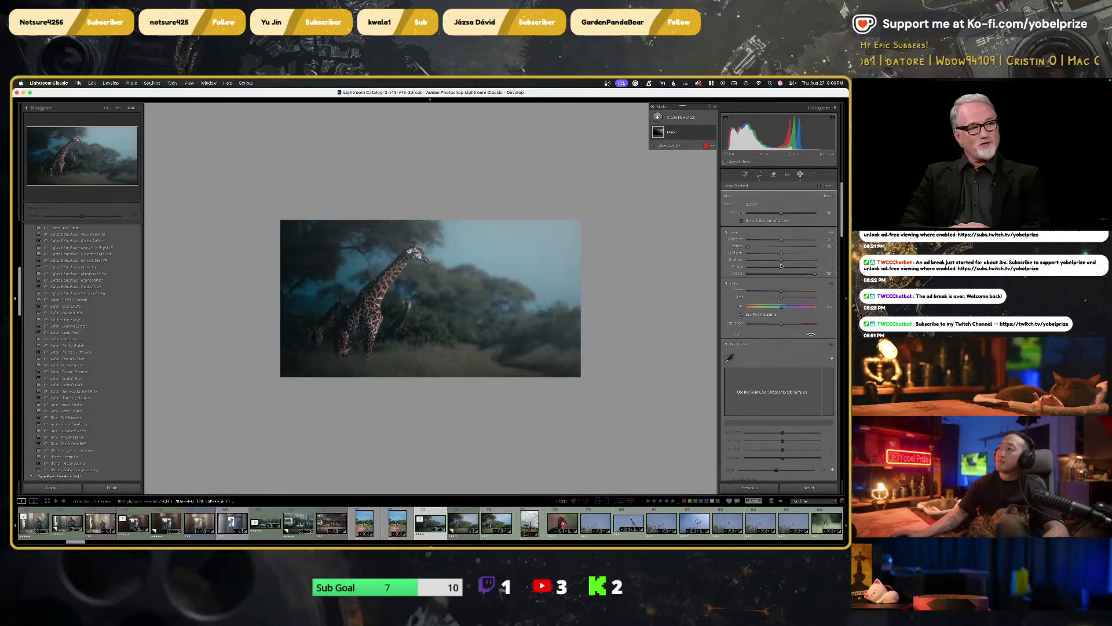
left_click_drag(781, 265, 809, 268)
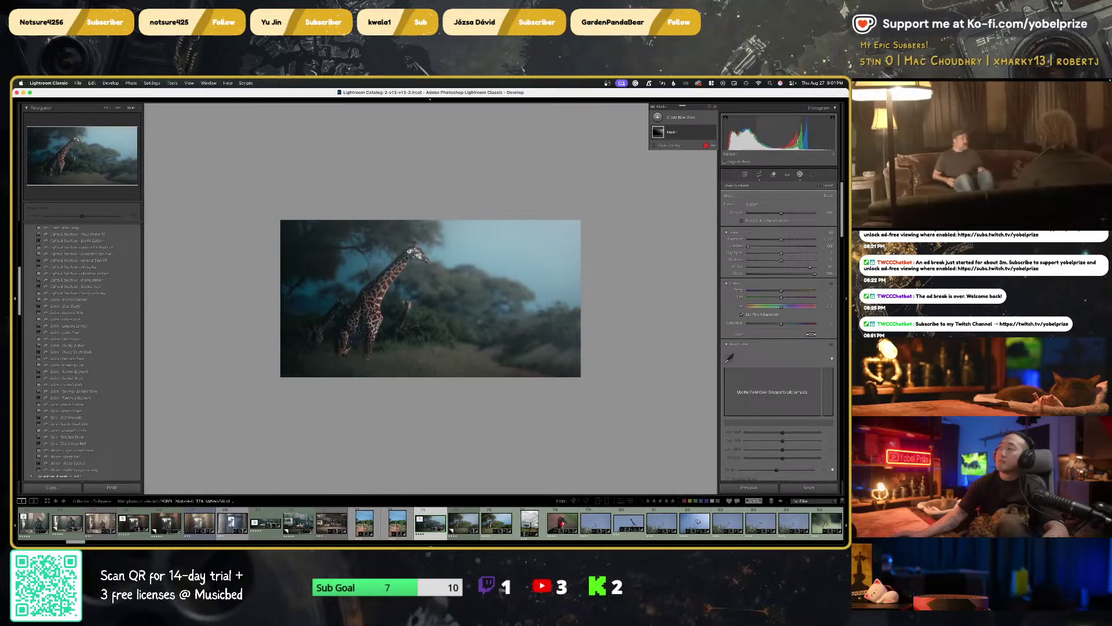
Finish the mask editing and create a virtual copy of the wide-cropped giraffe photo
left_click(800, 175)
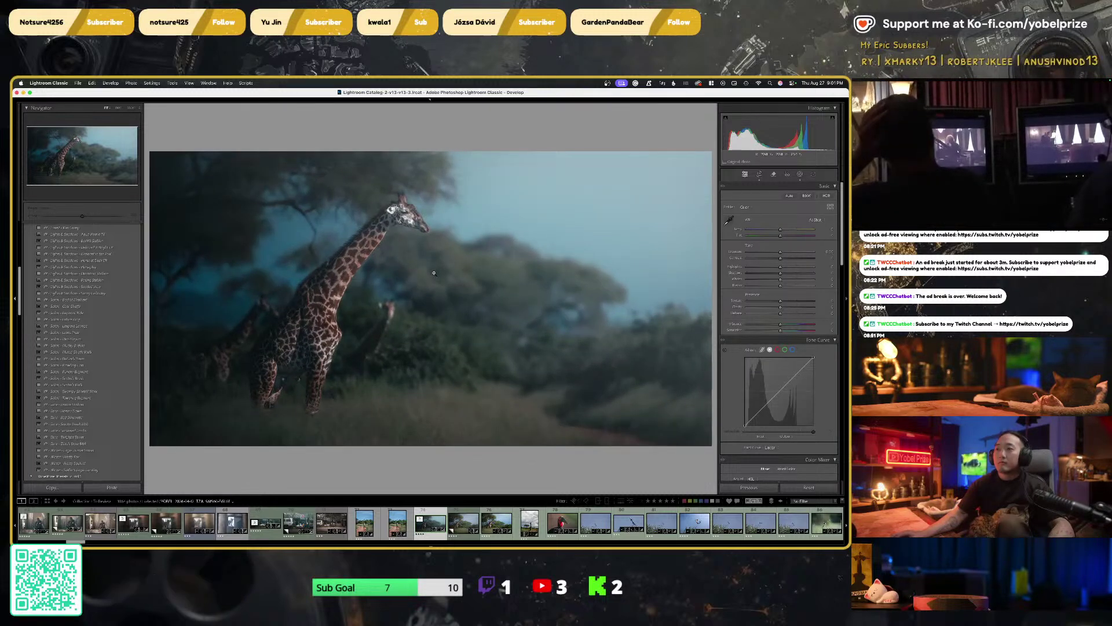
left_click(434, 272)
key("super+apostrophe")
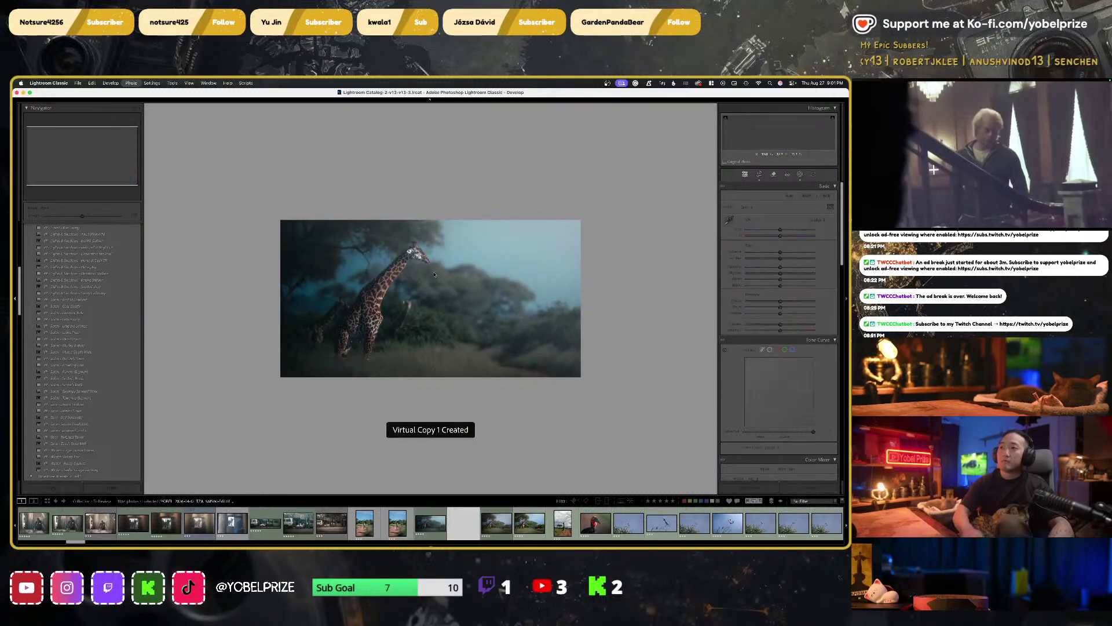
Switch the virtual copy's crop to the next narrower custom aspect ratio and reposition the photo so the giraffes sit nearer the frame's middle
key("r")
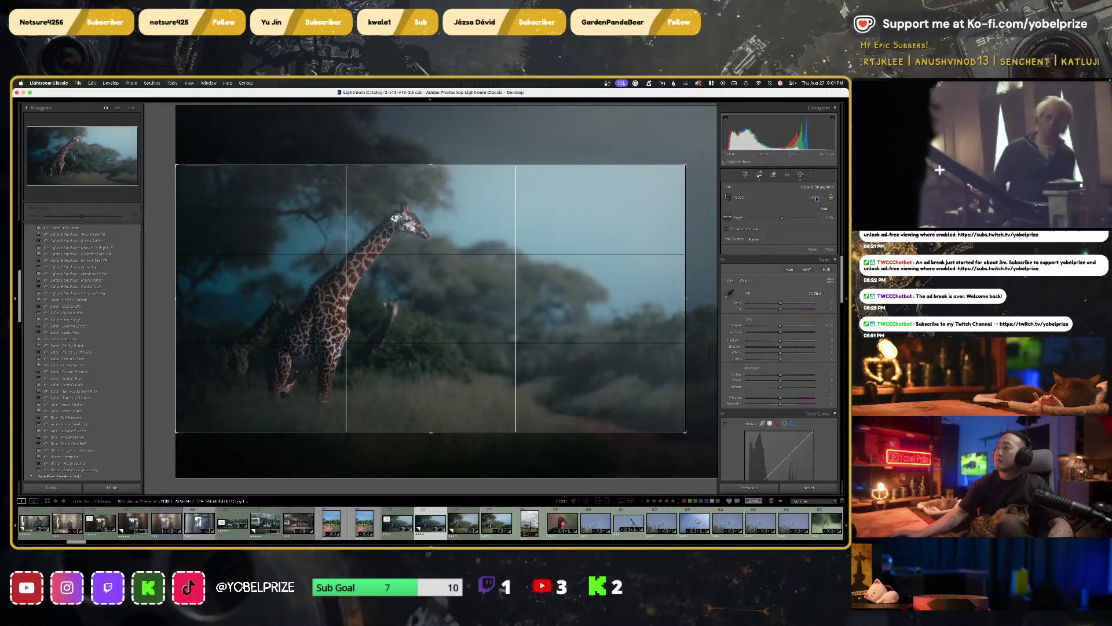
left_click(817, 199)
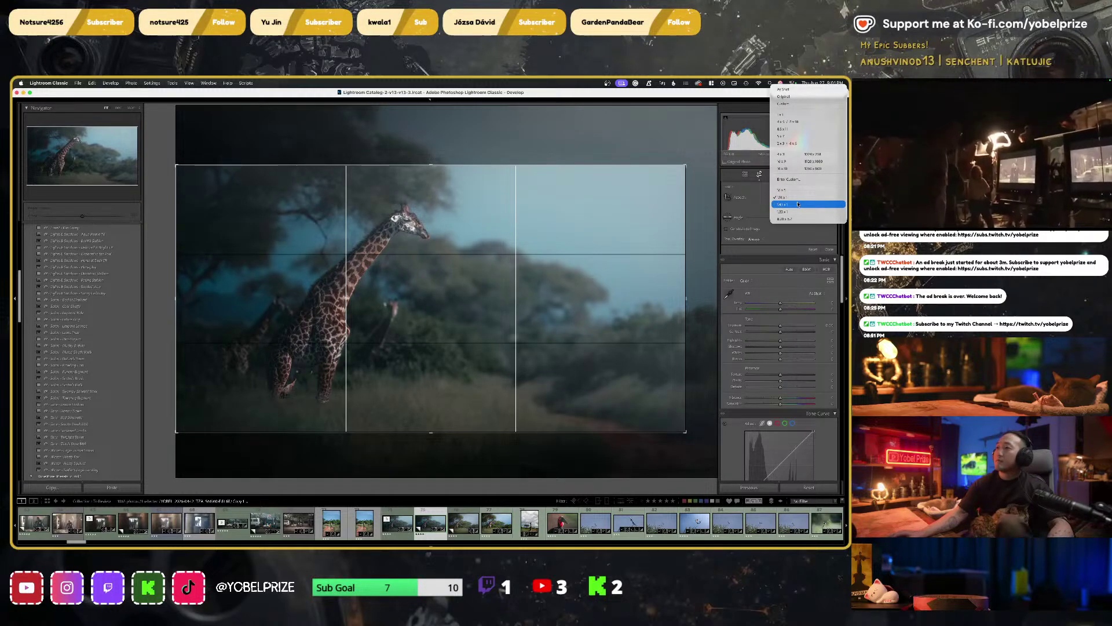
left_click(797, 204)
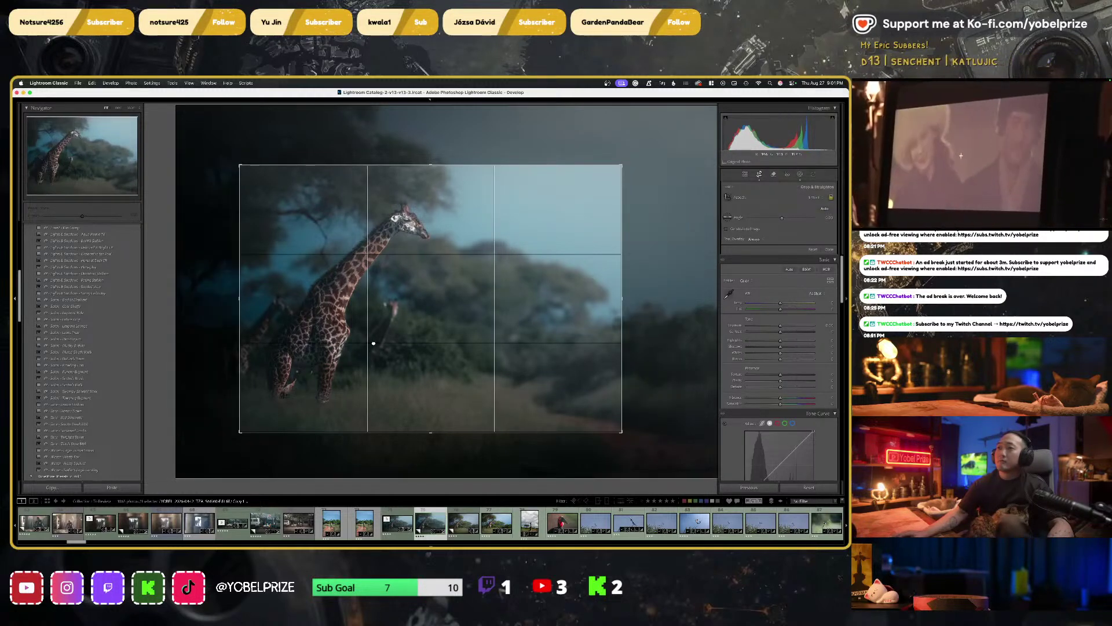
left_click_drag(374, 343, 450, 340)
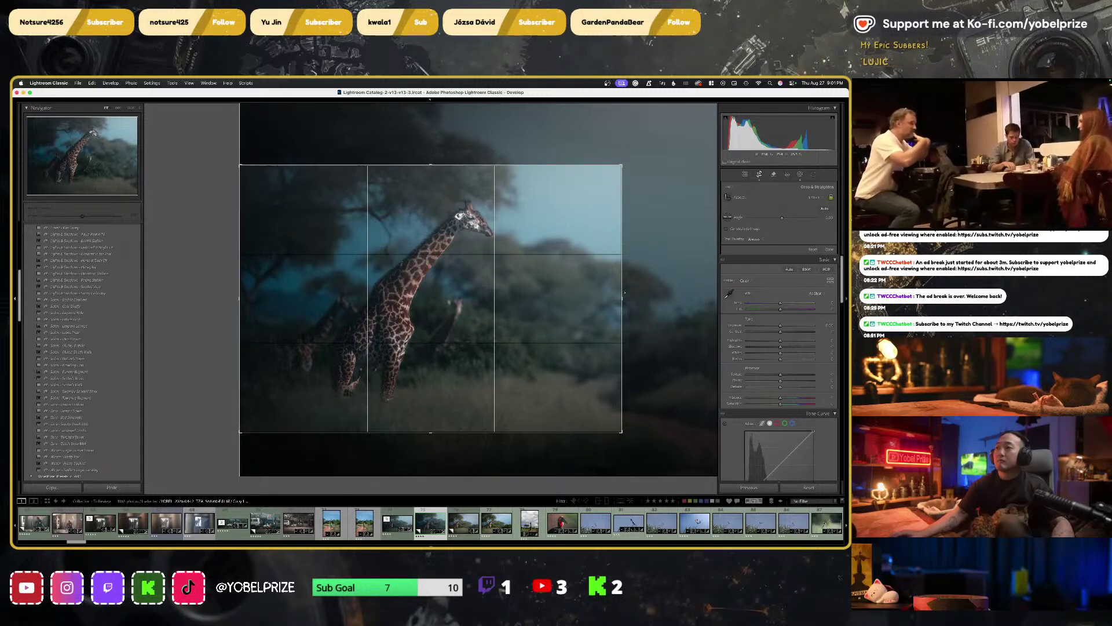
Tighten the crop around the main giraffe, keeping its head and legs inside the frame, and apply it
left_click_drag(623, 299, 588, 300)
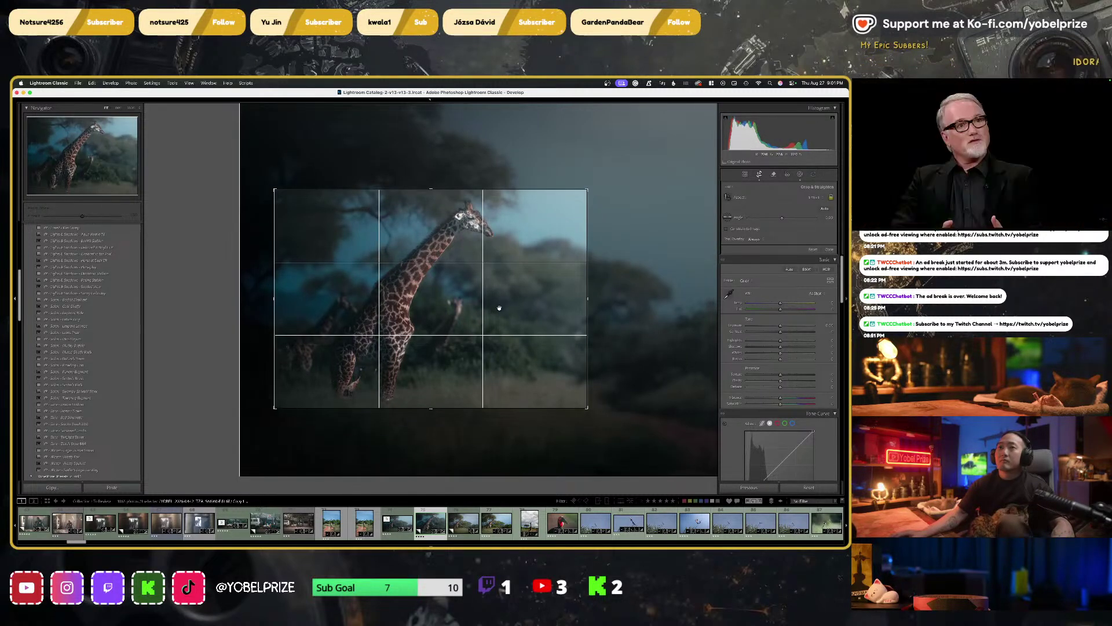
left_click_drag(496, 307, 529, 283)
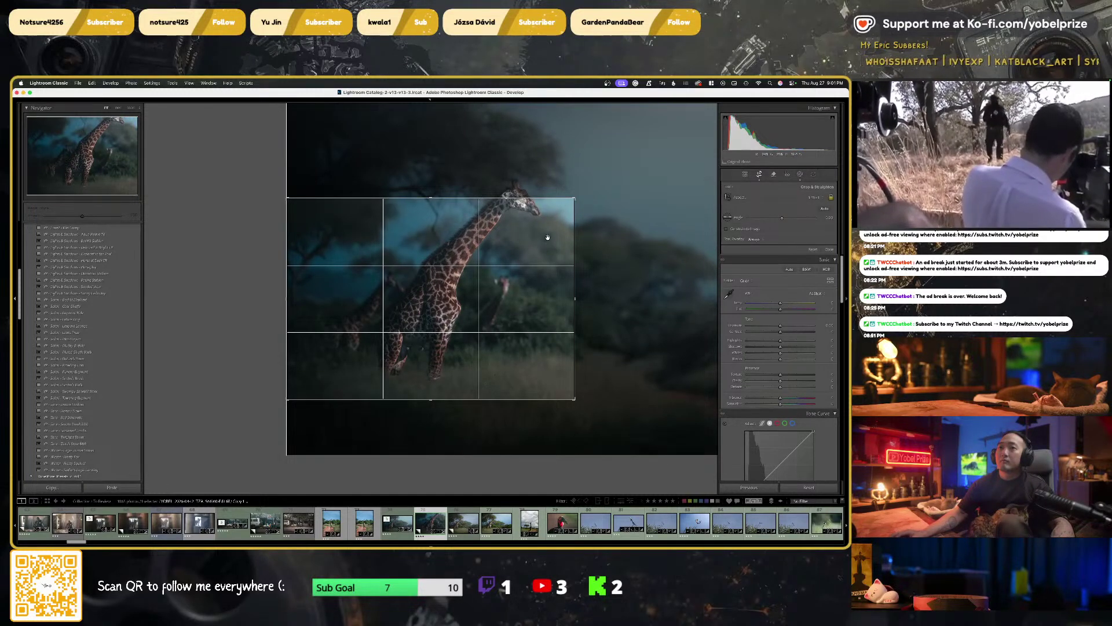
left_click_drag(574, 198, 600, 184)
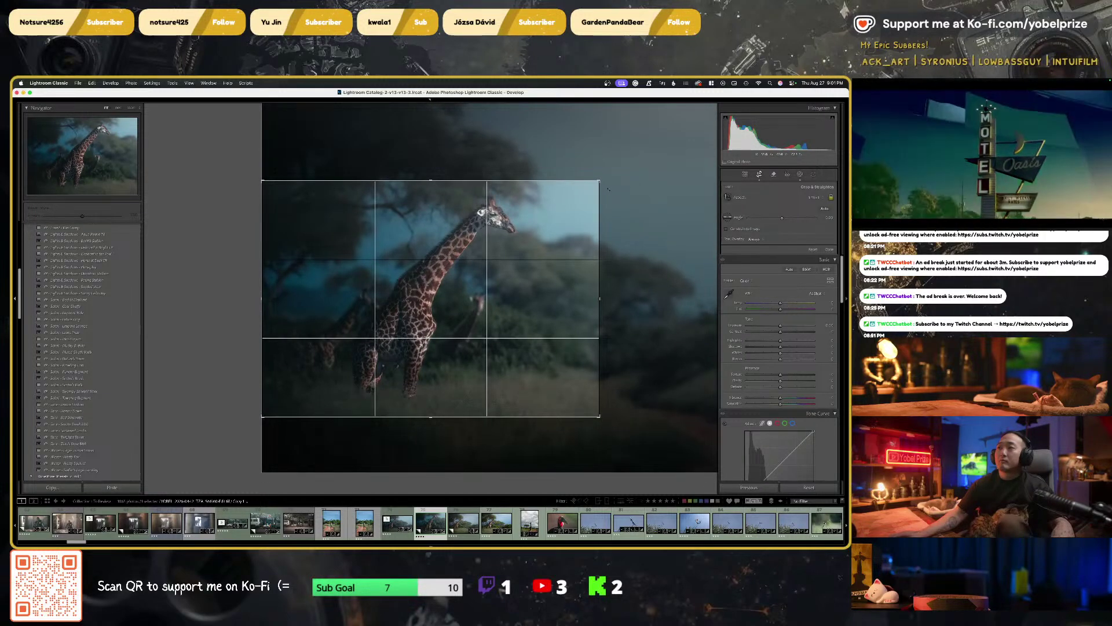
left_click_drag(603, 185, 604, 180)
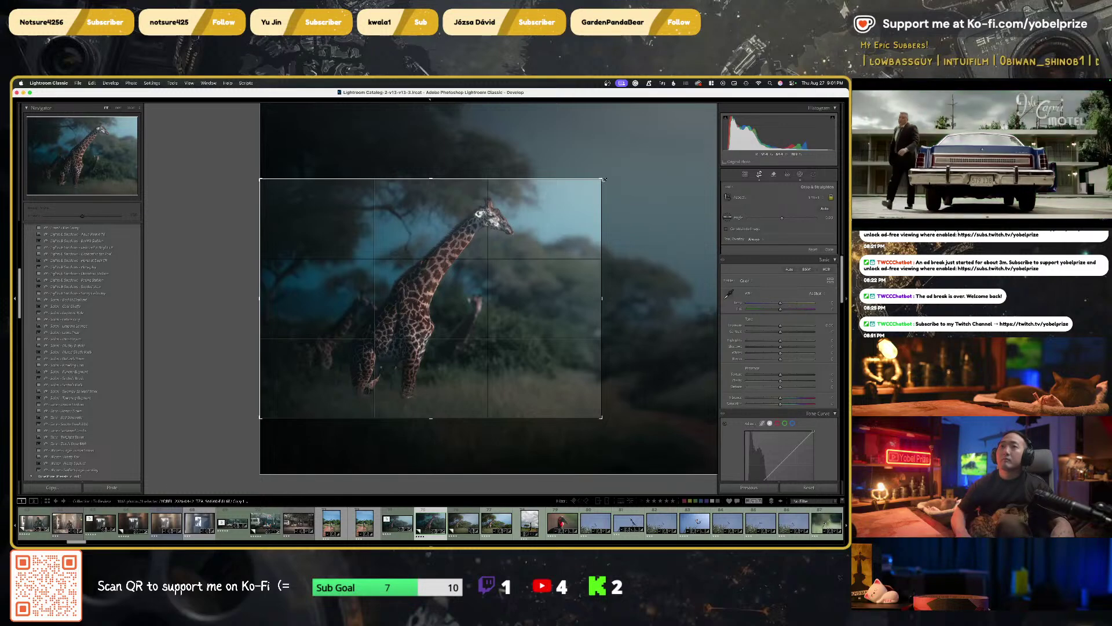
key("Return")
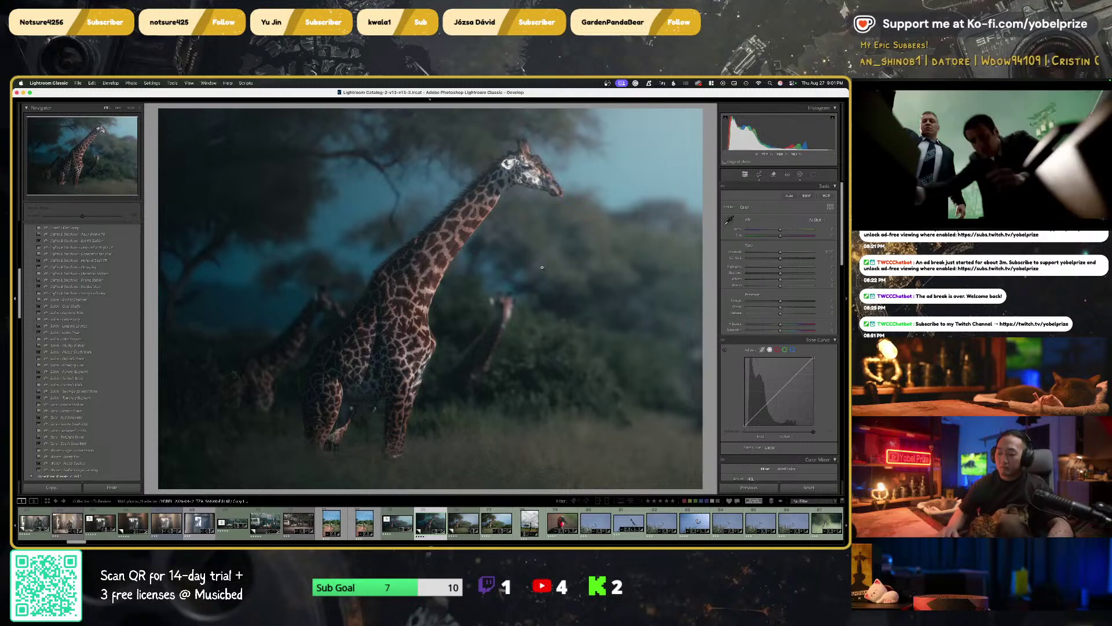
Compare the neighbouring giraffe versions and give the tight and wide crops a green color label
key("Right")
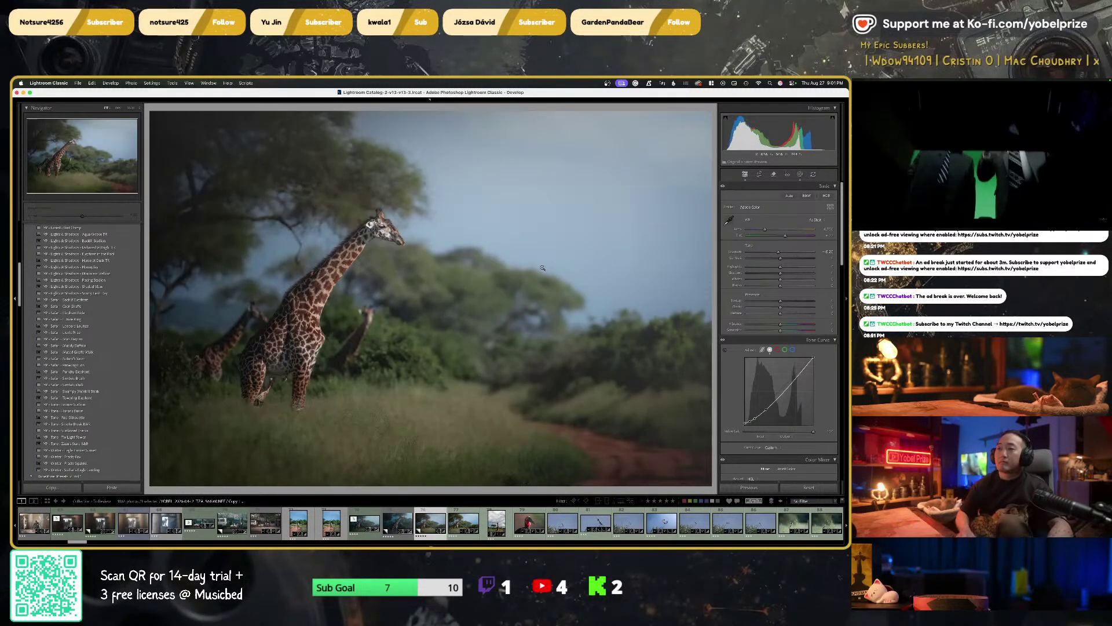
key("Left")
key("Left")
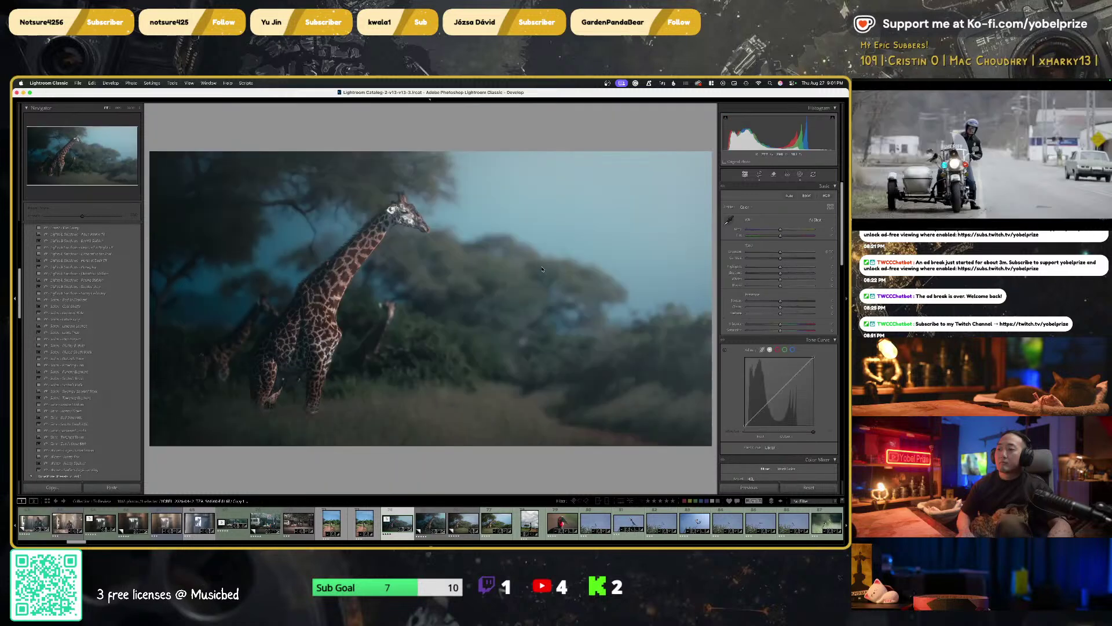
key("Right")
key("8")
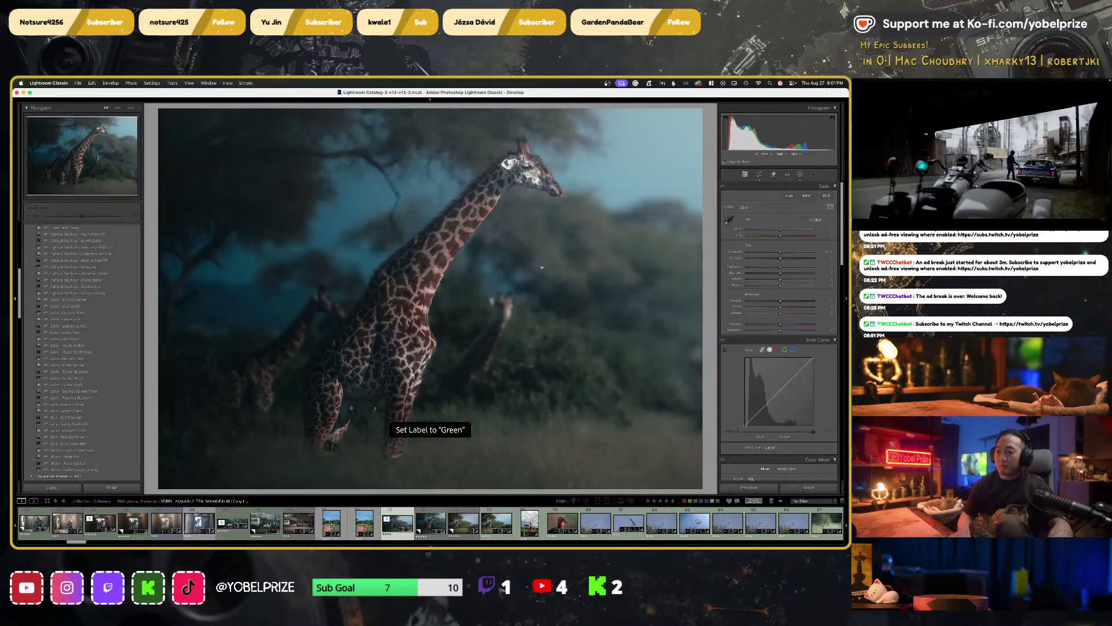
key("Left")
key("8")
key("8")
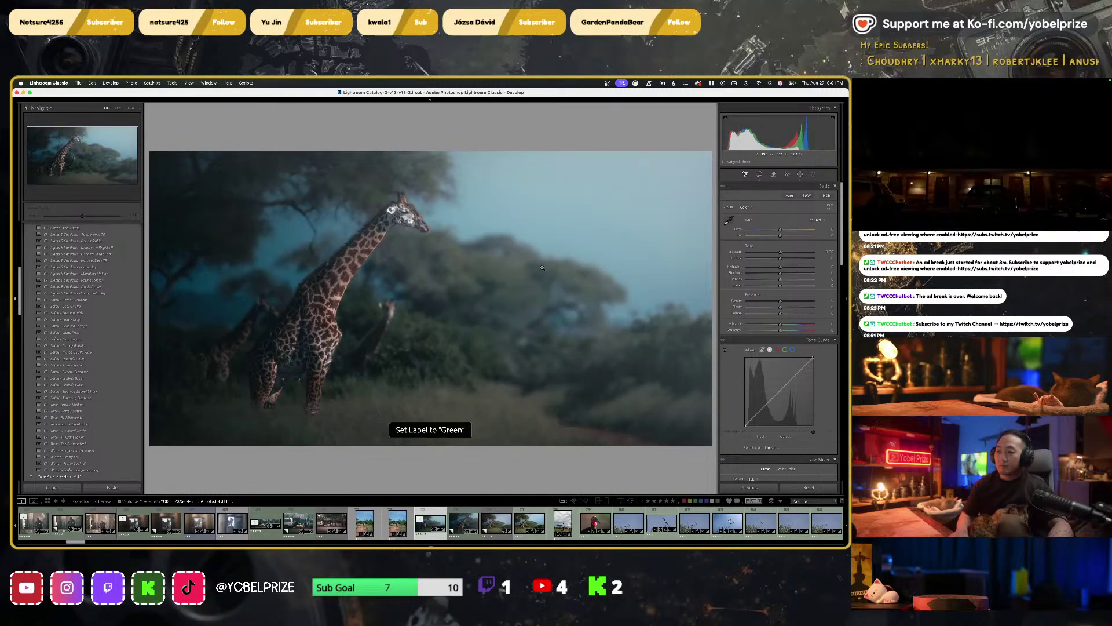
Rate the uncropped, muted giraffe version 4 stars, trying a green label on it and removing that label
key("Right")
key("Right")
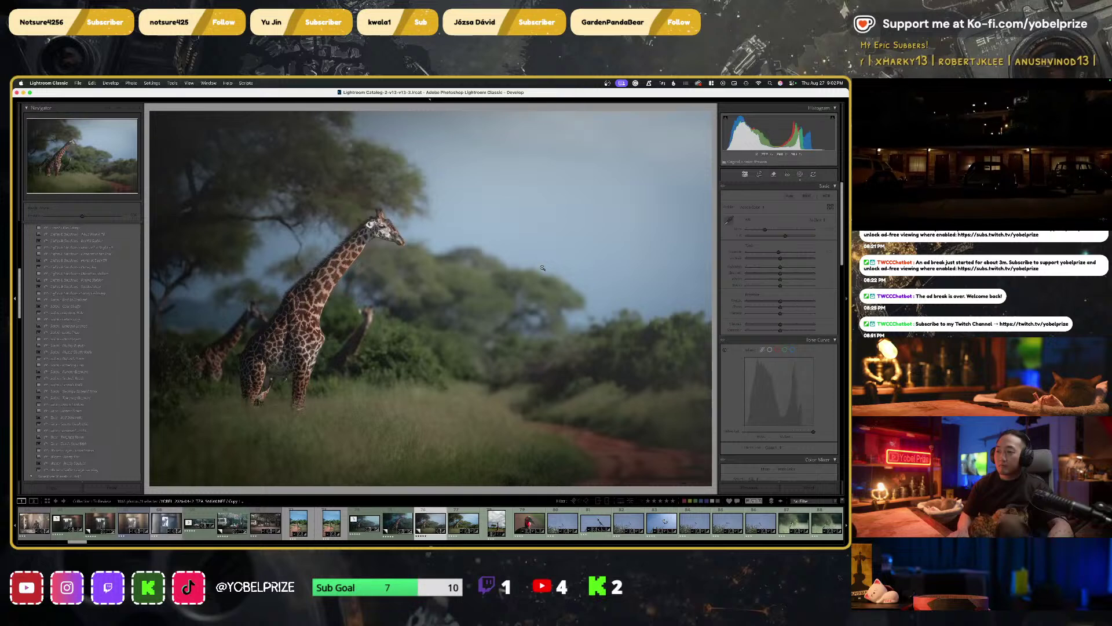
key("4")
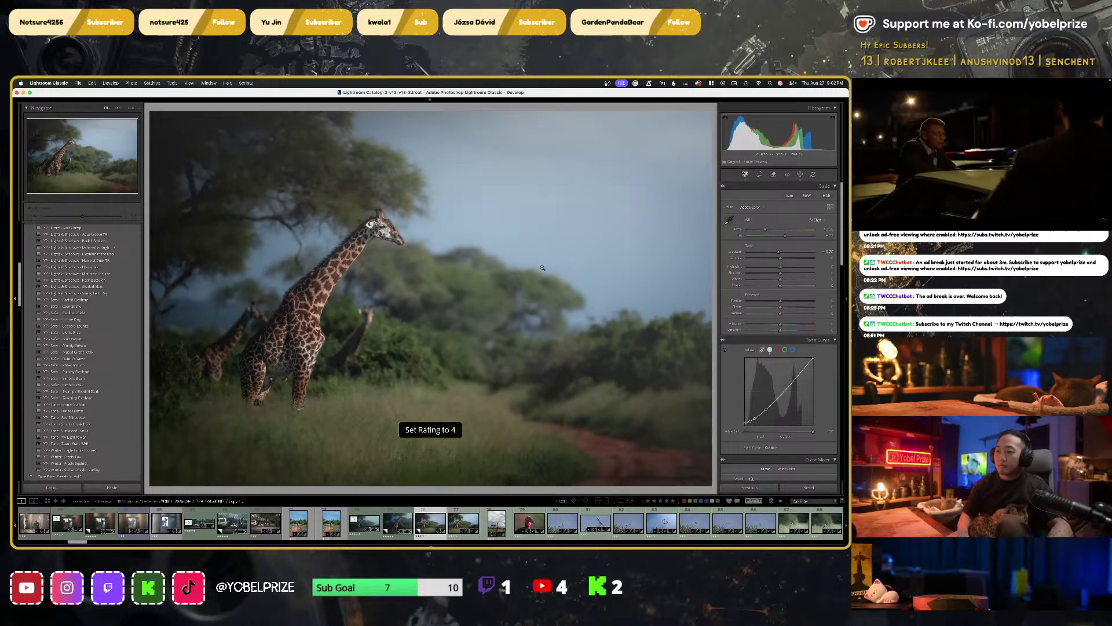
key("8")
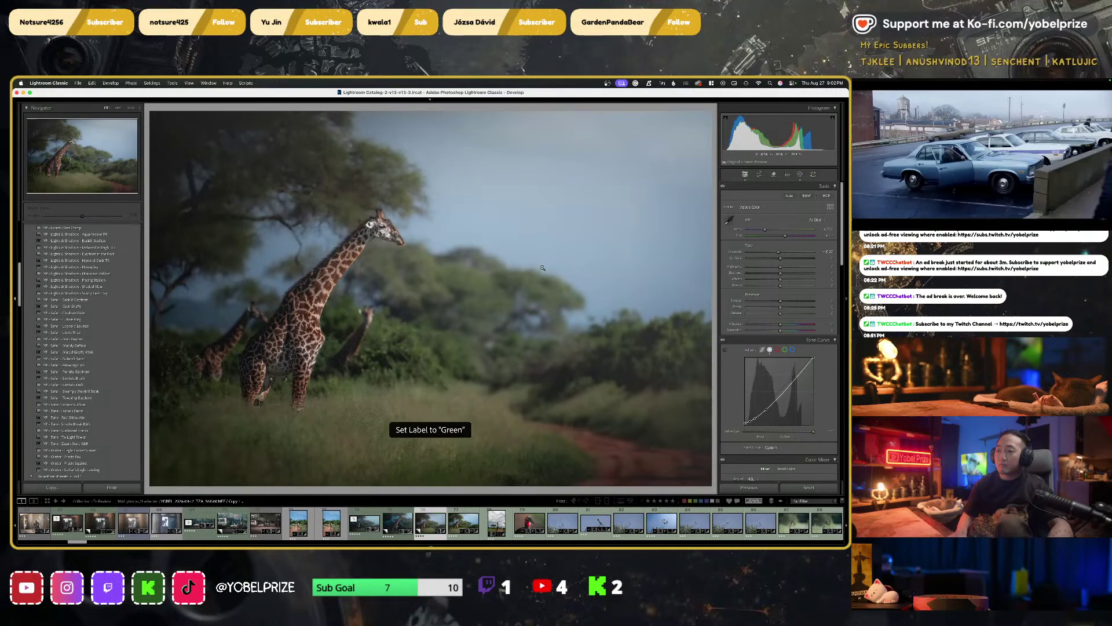
key("8")
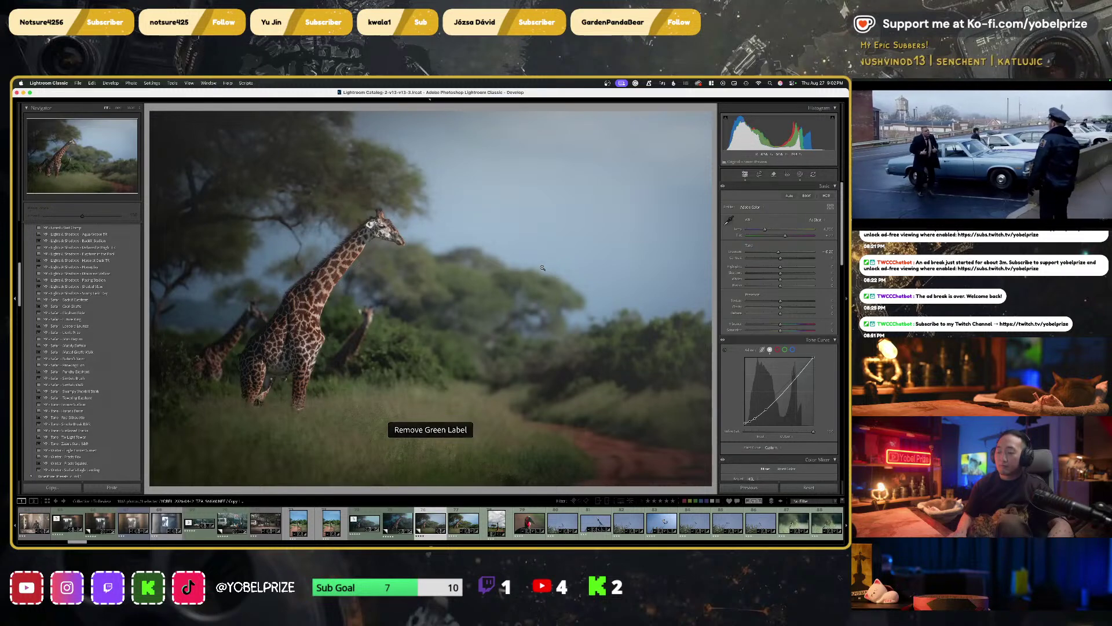
key("Right")
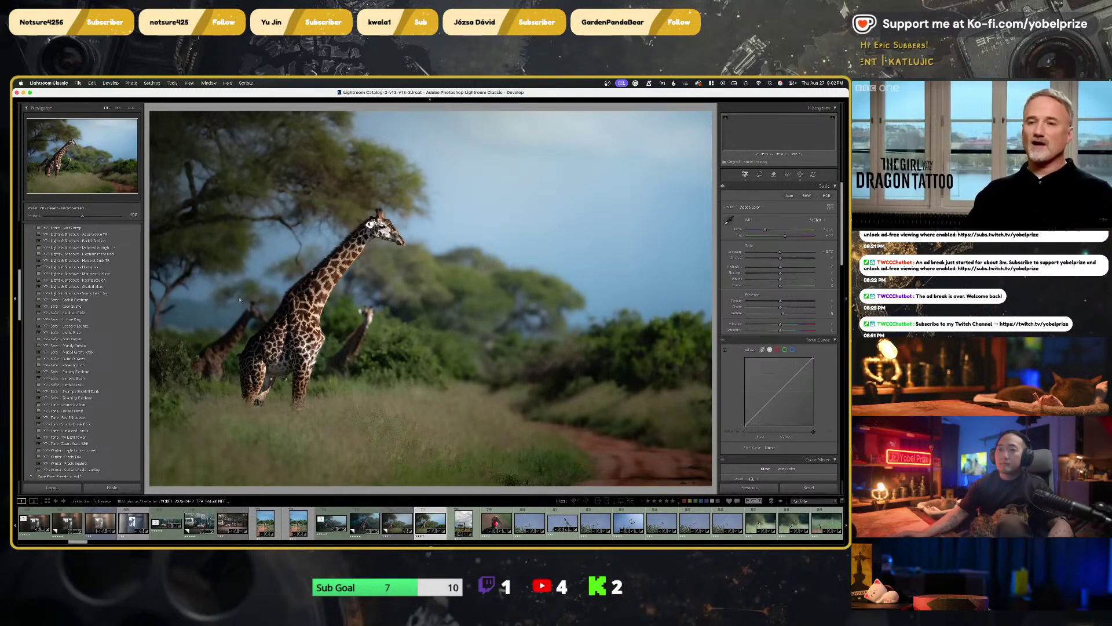
left_click(985, 143)
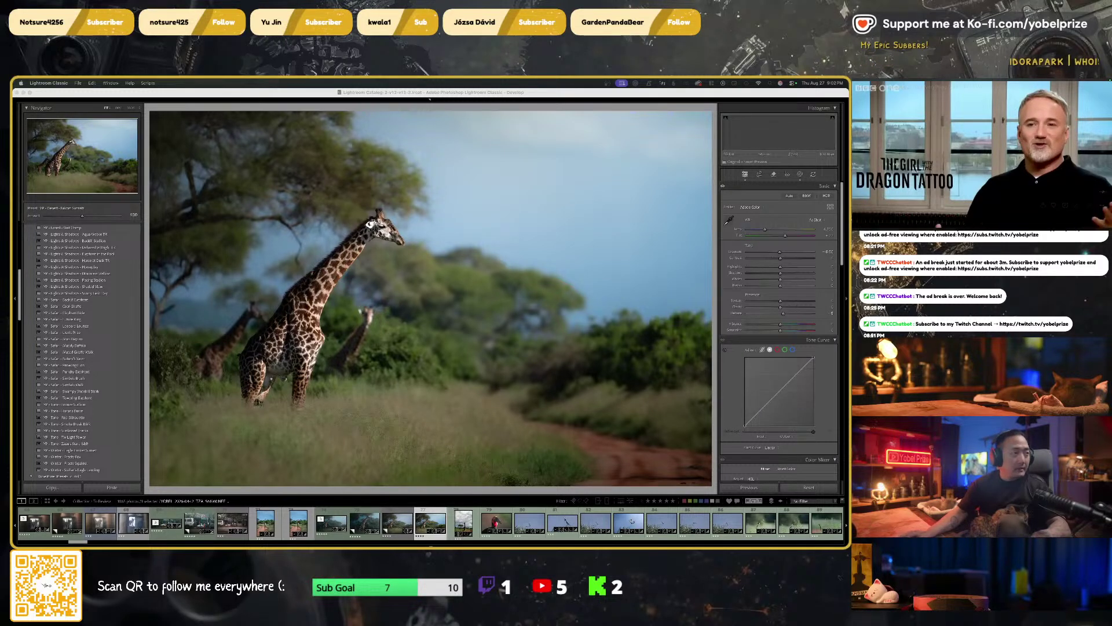
left_click(298, 100)
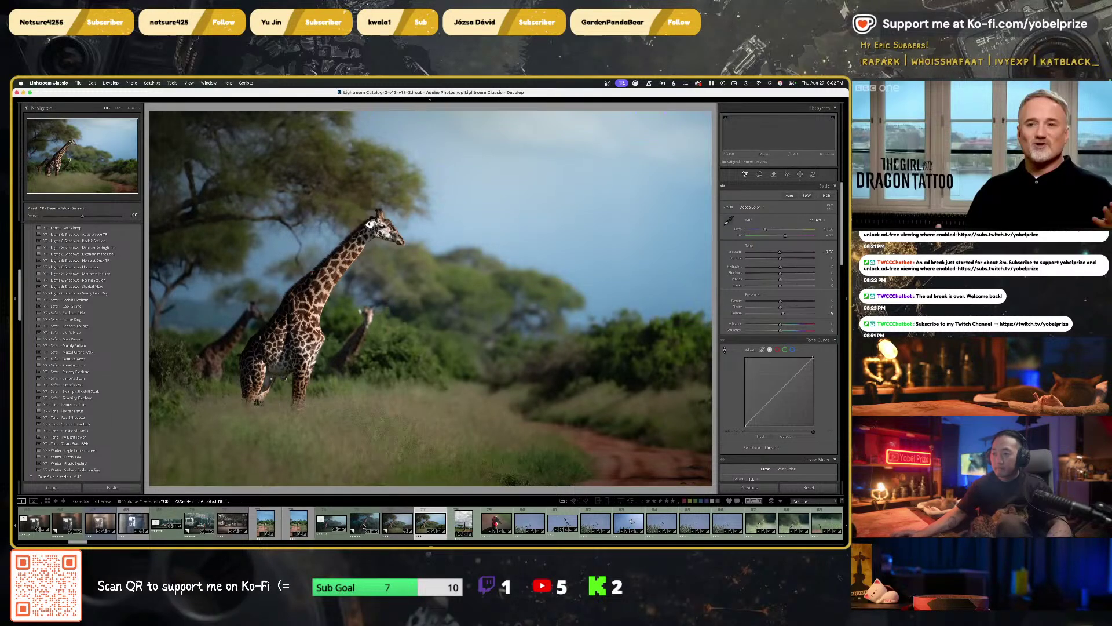
Create a virtual copy of the uncropped, muted giraffe version and reset its develop settings to the unedited look
left_click(398, 524)
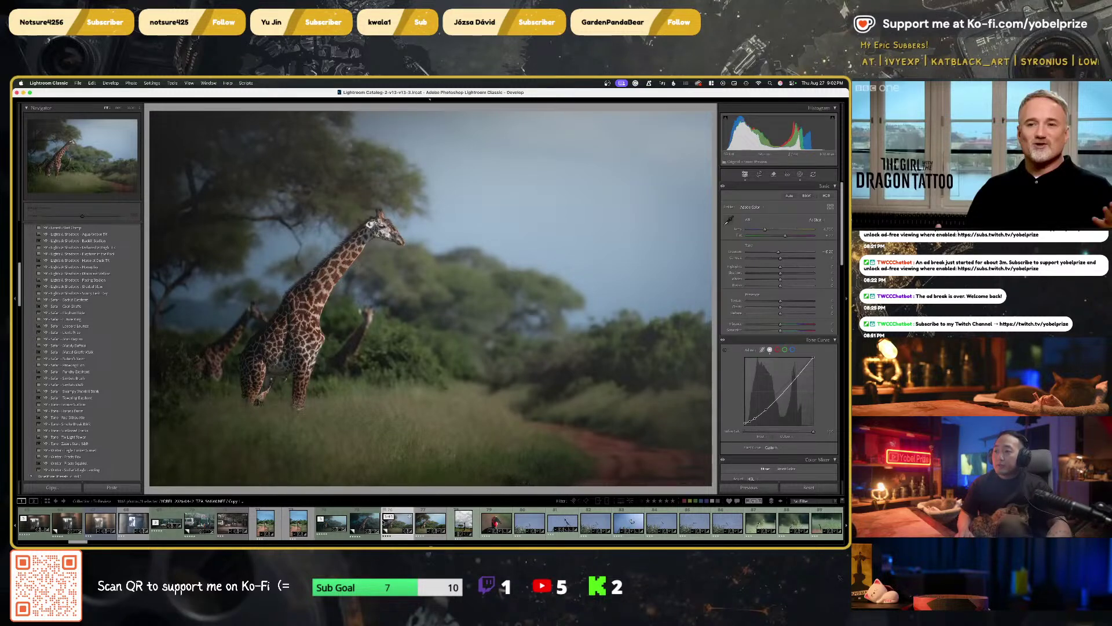
key("Right")
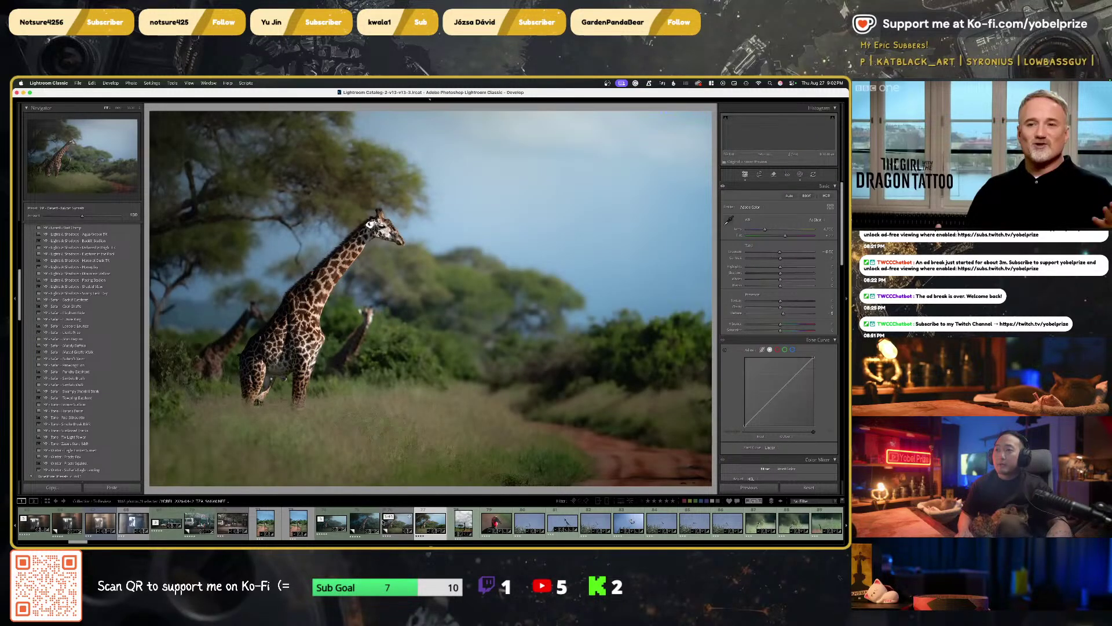
key("super+apostrophe")
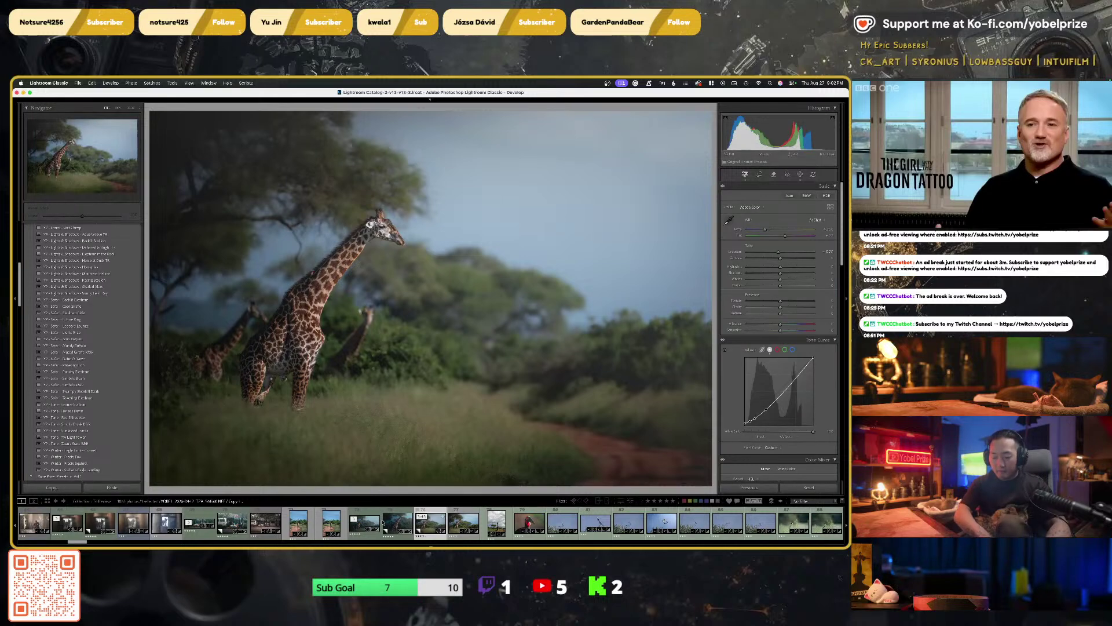
right_click(393, 524)
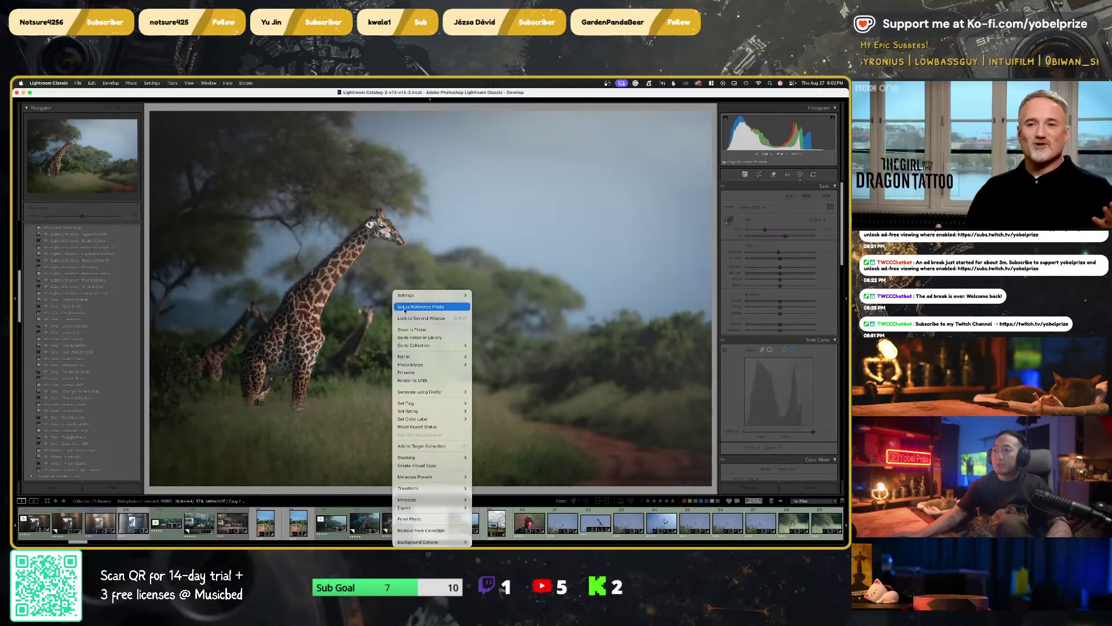
mouse_move(429, 295)
left_click(486, 295)
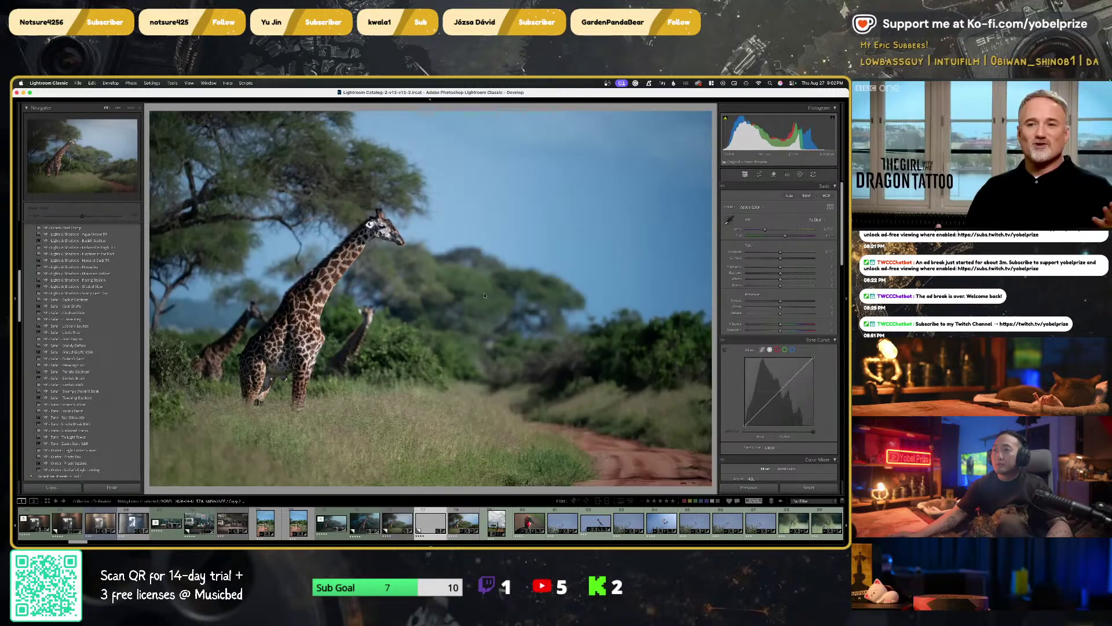
Compare the unedited copy with the muted, wide-cropped and tight-cropped giraffe versions in full-screen view
key("f")
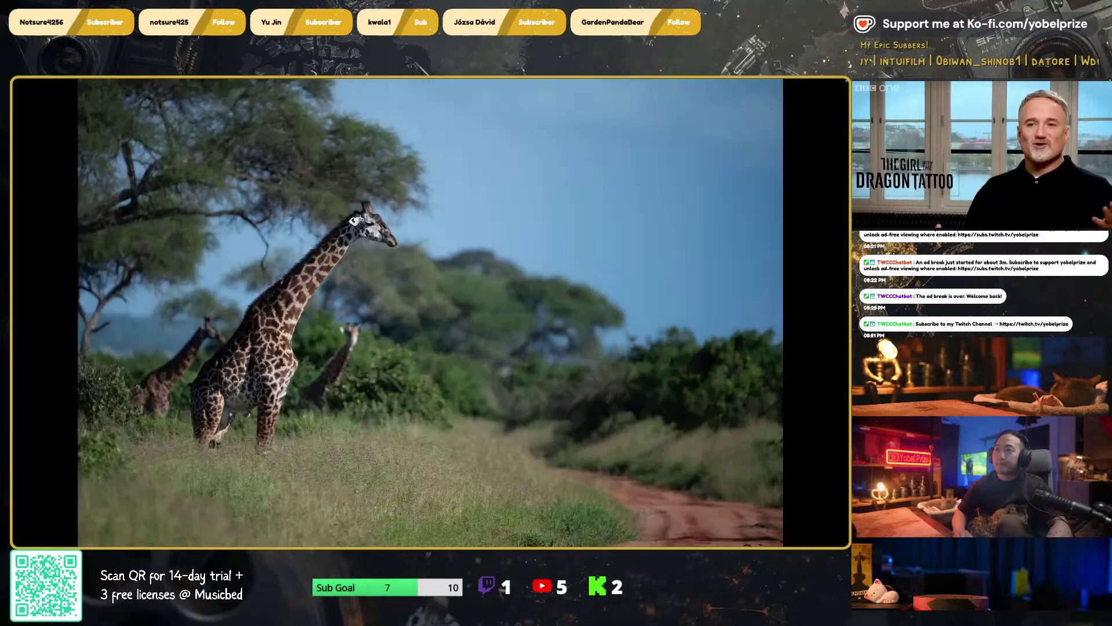
key("Left")
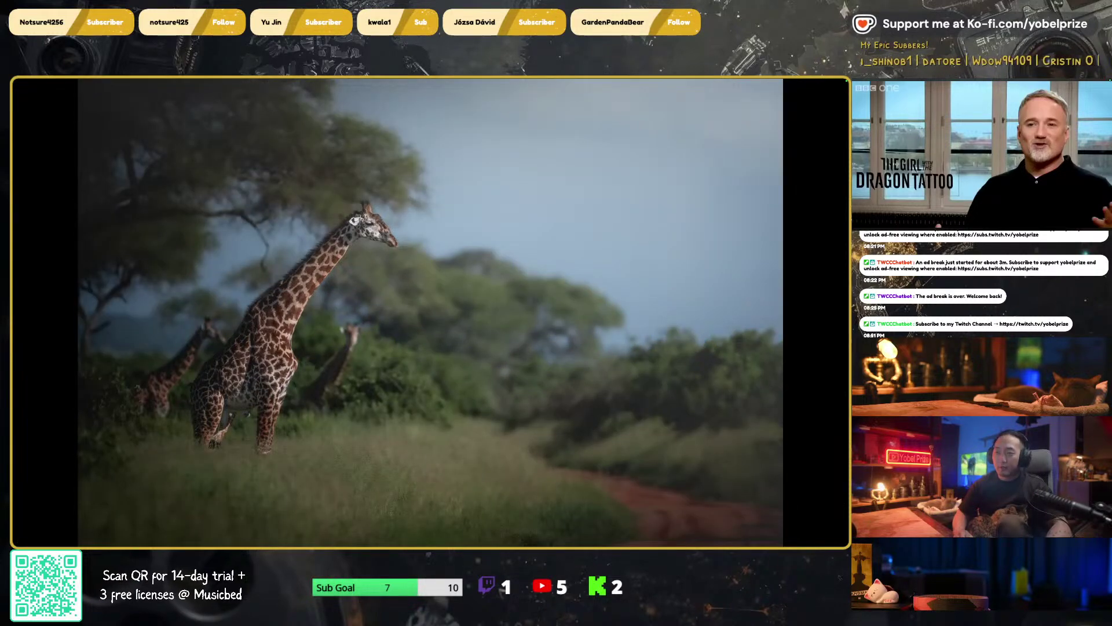
key("Left")
key("Right")
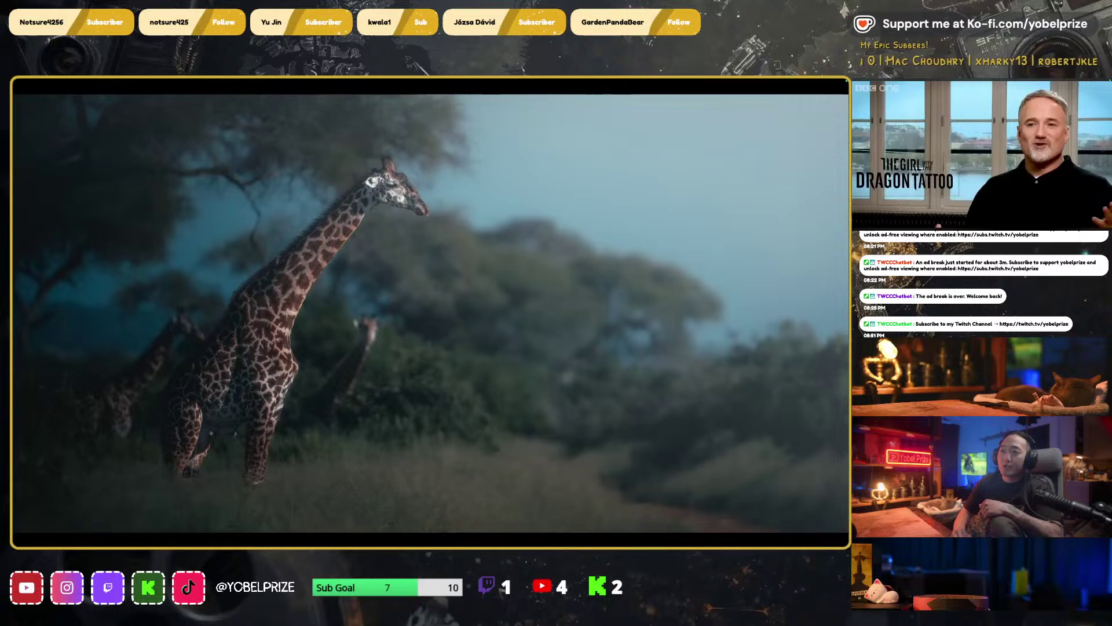
key("Left")
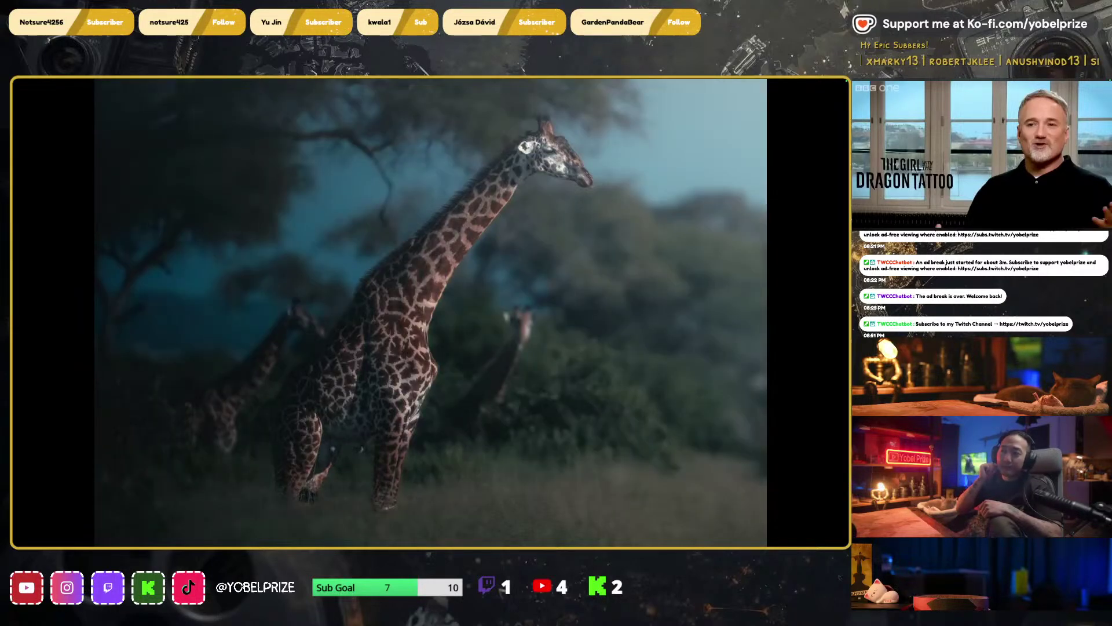
key("Escape")
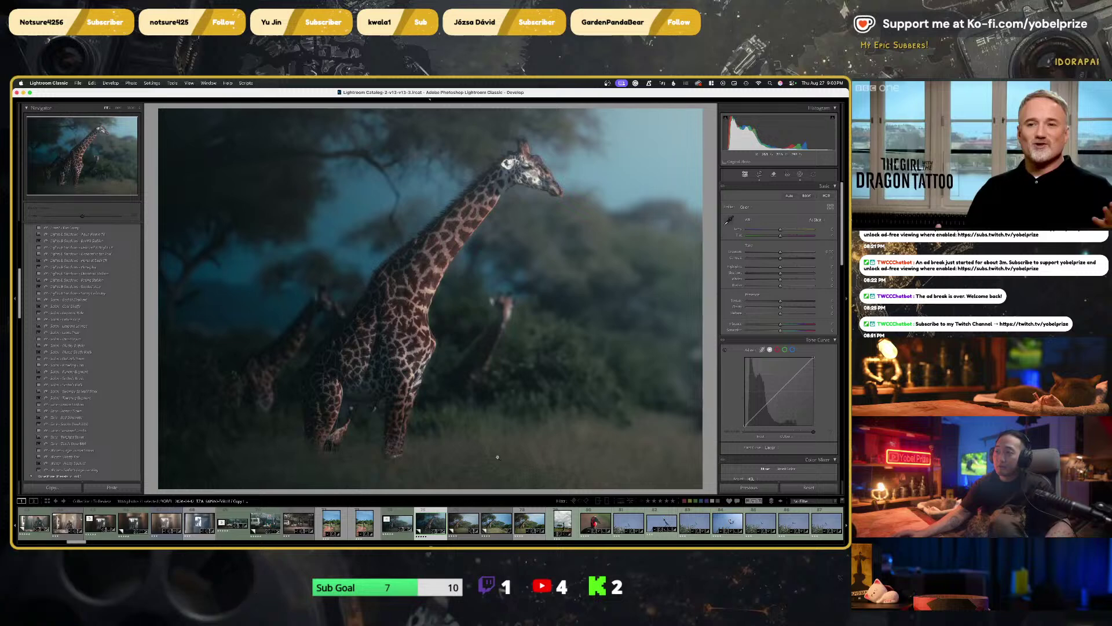
Review the wide-cropped version and open the portrait-orientation photo of the giraffe walking on the dirt road
left_click(404, 511)
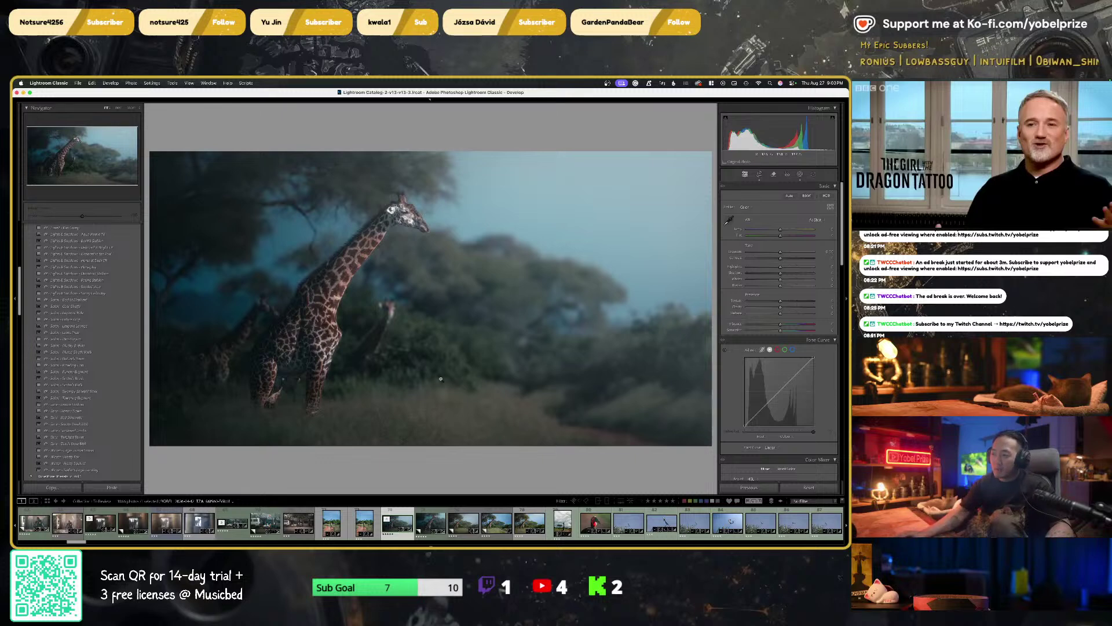
scroll(510, 529, "down", 2)
left_click(502, 525)
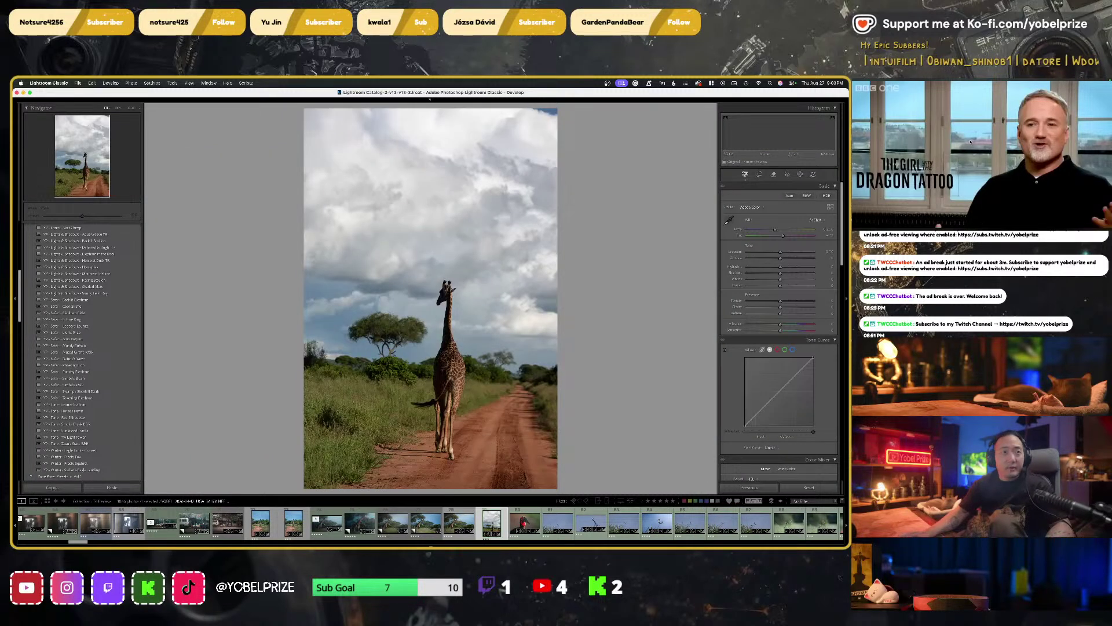
left_click(297, 94)
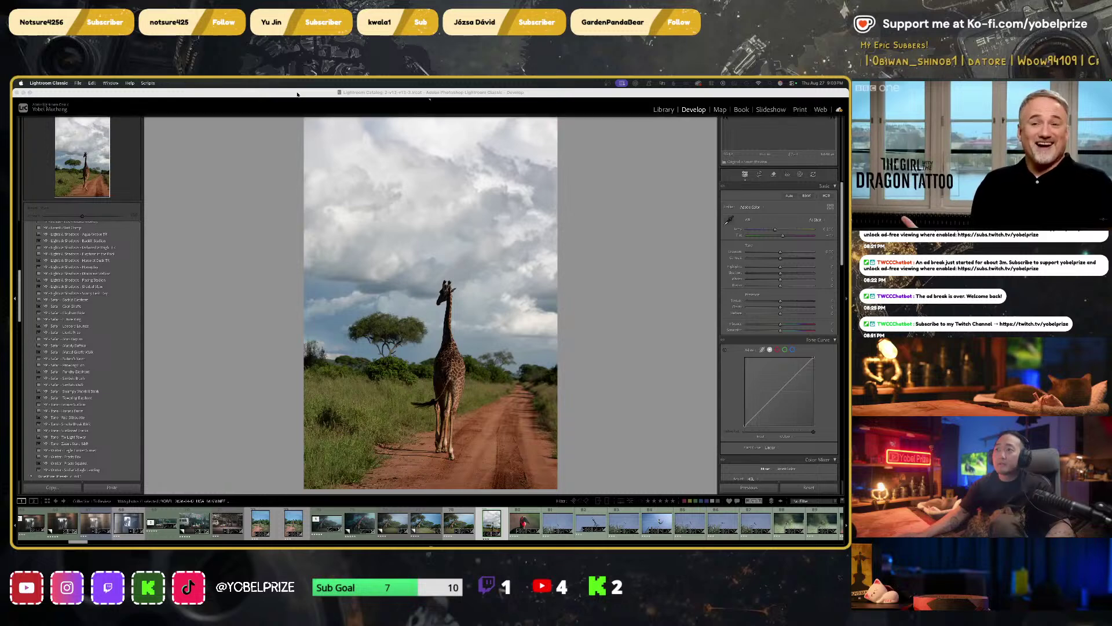
Browse past the giraffe and hornbill photos through the long-tailed bird shots and open the one flying with its tail streaming sideways
key("Right")
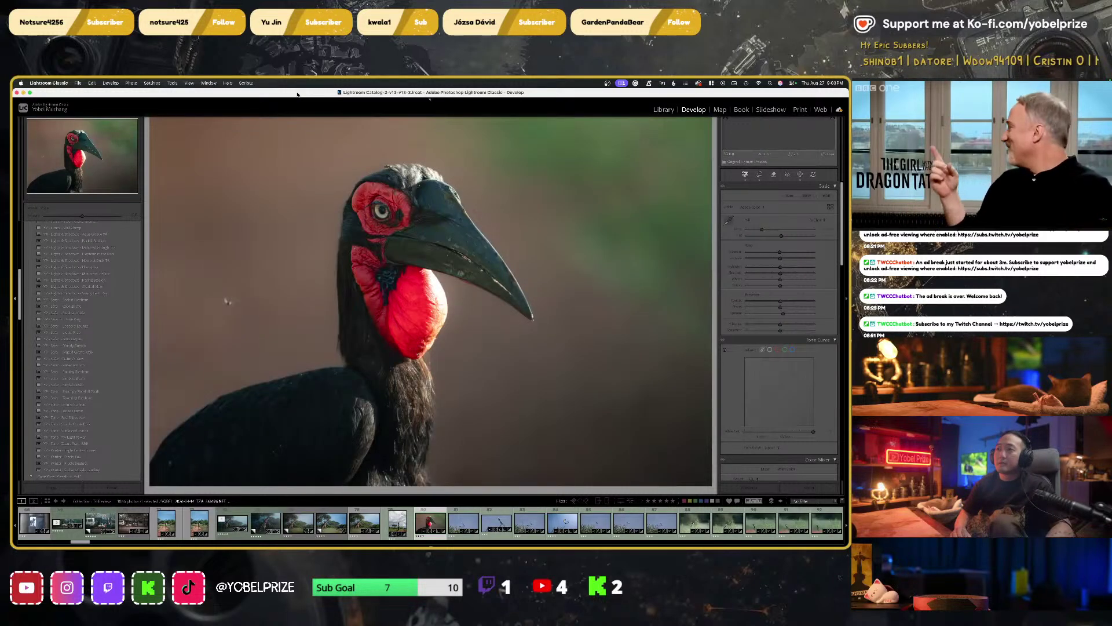
key("Right")
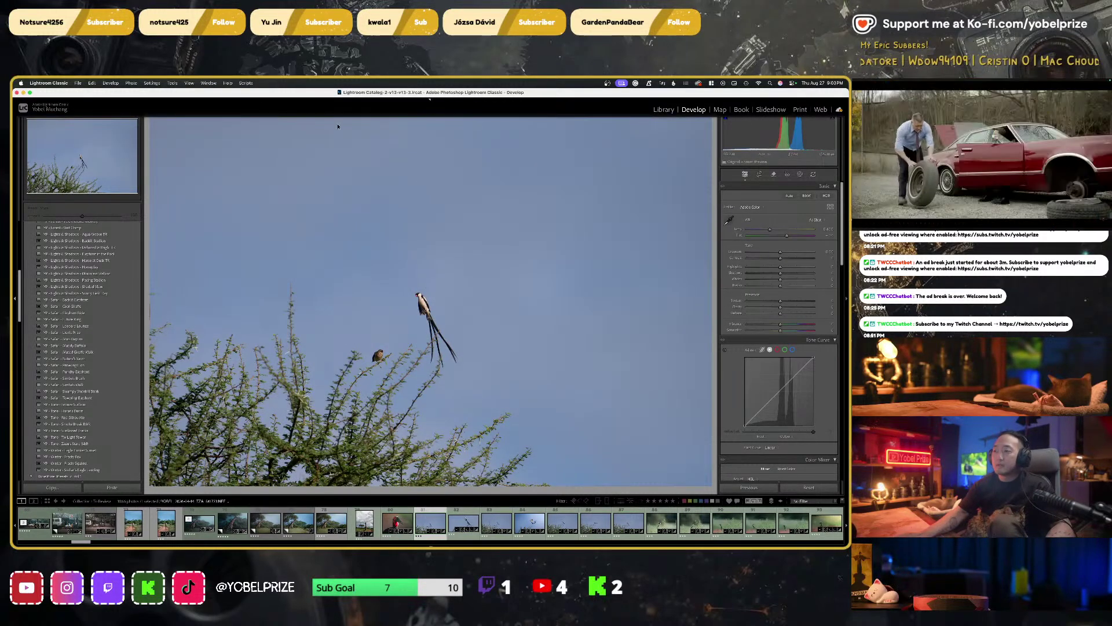
left_click(425, 330)
key("Right")
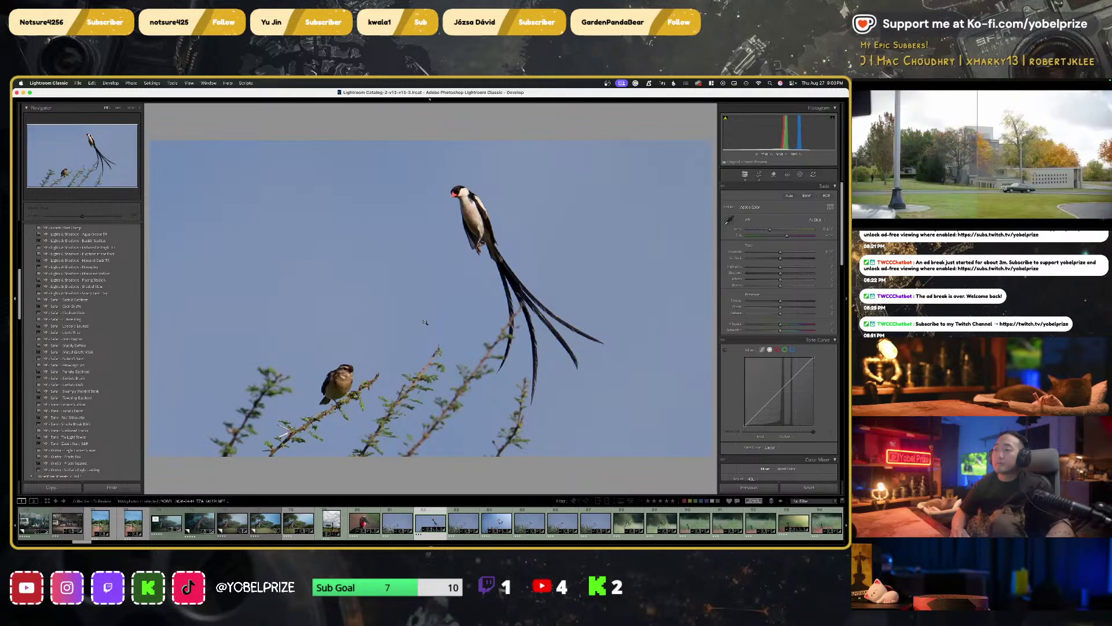
key("Right")
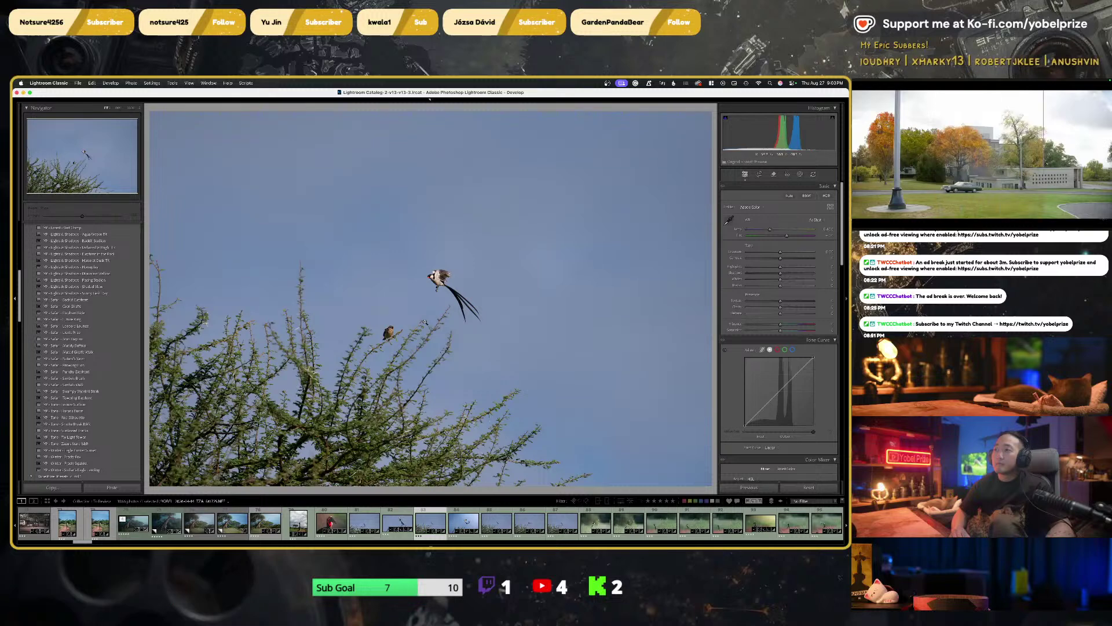
key("Right")
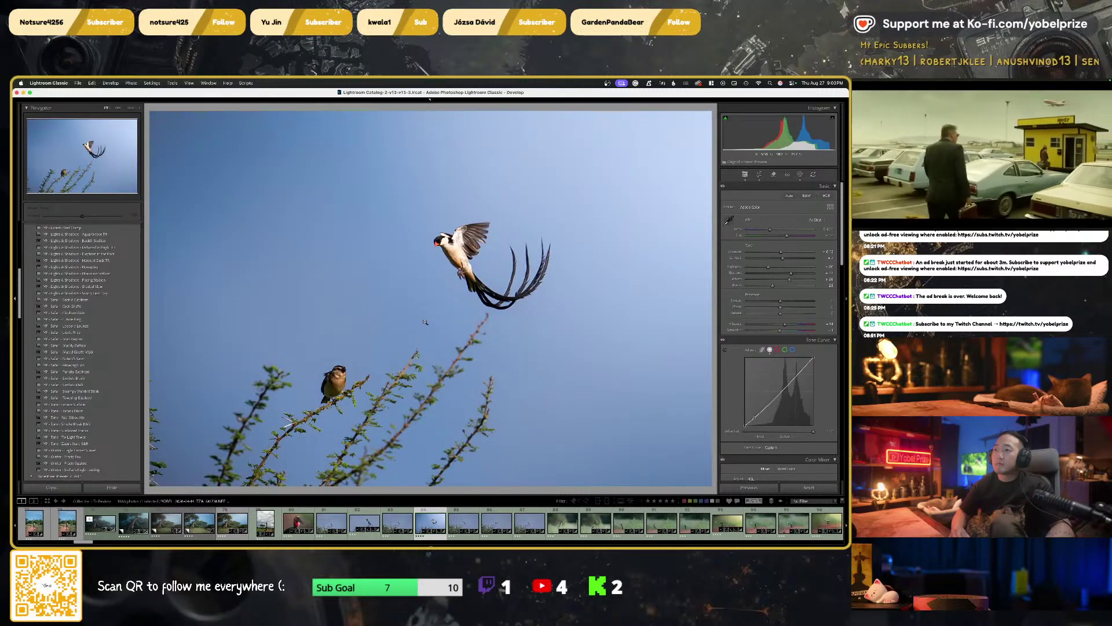
key("Right")
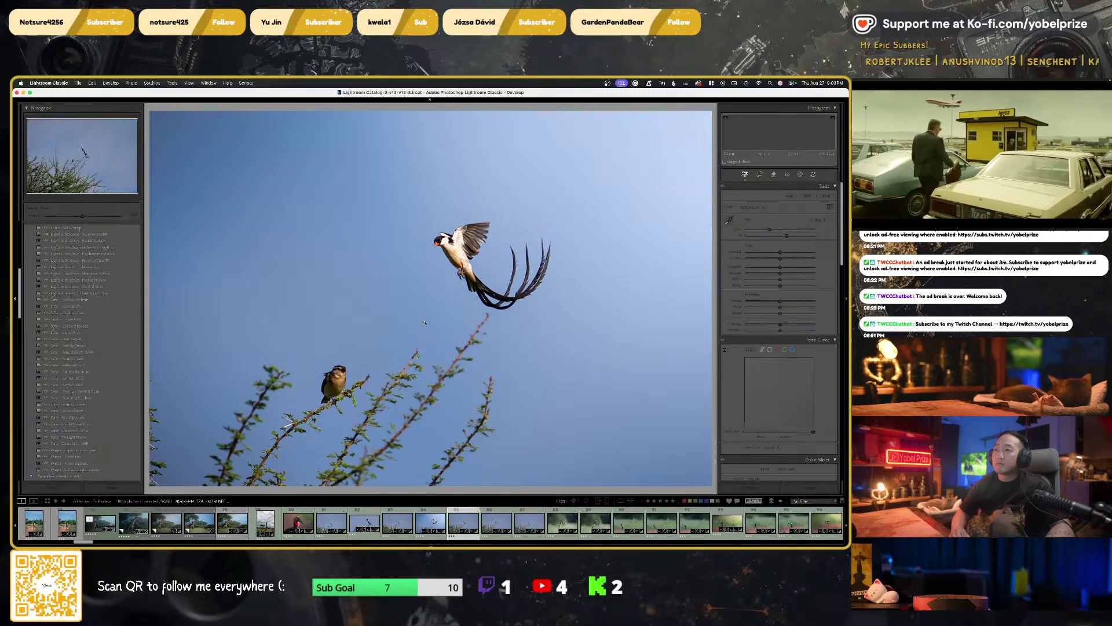
key("Right")
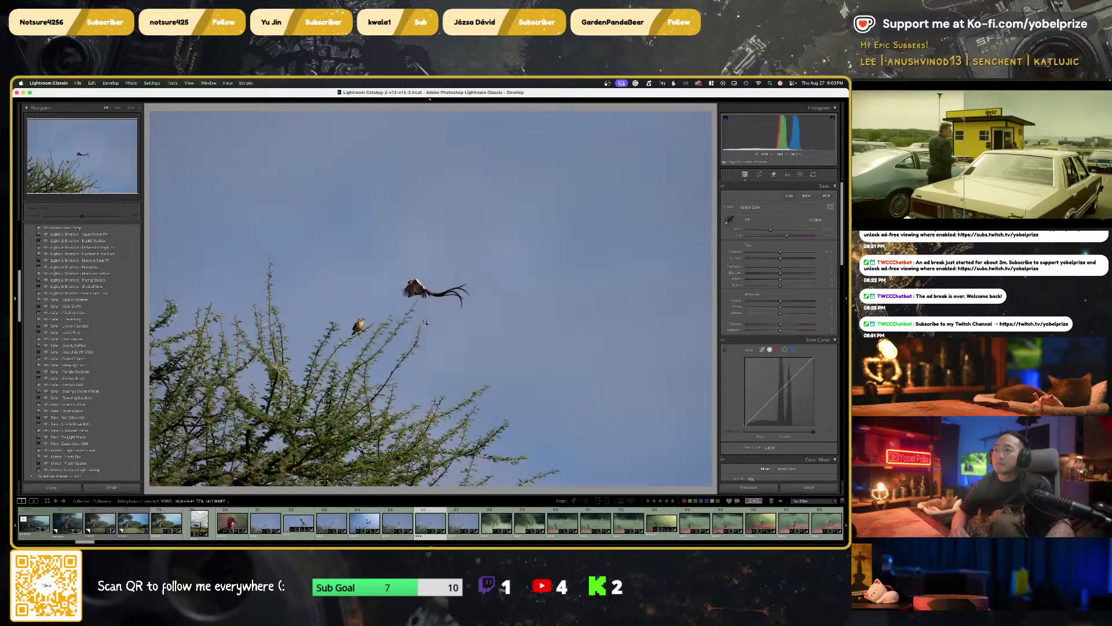
key("Right")
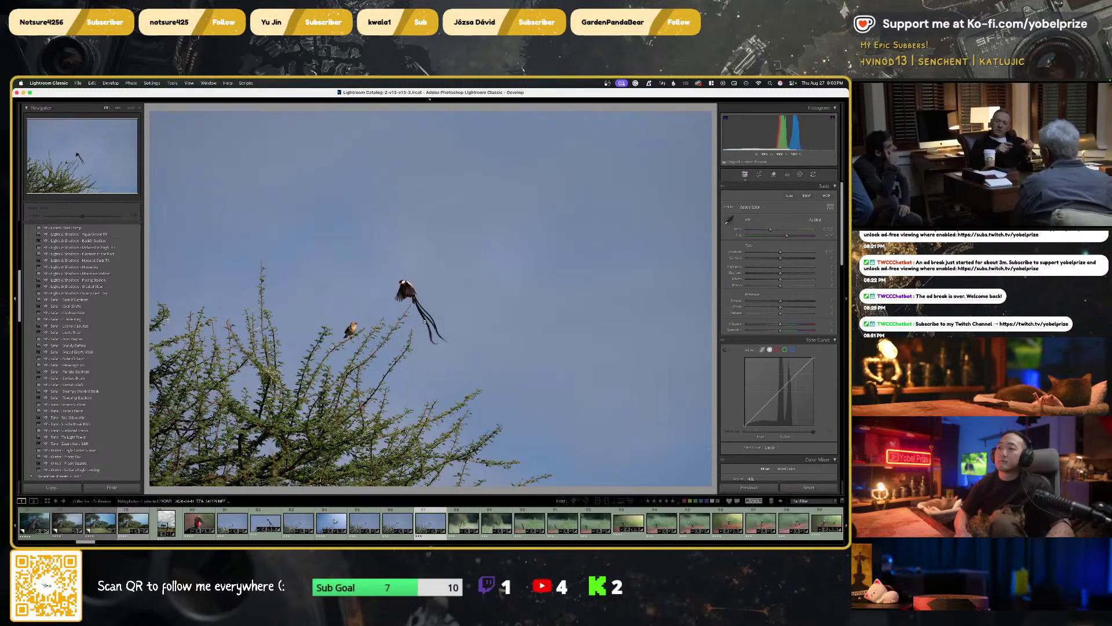
key("Left")
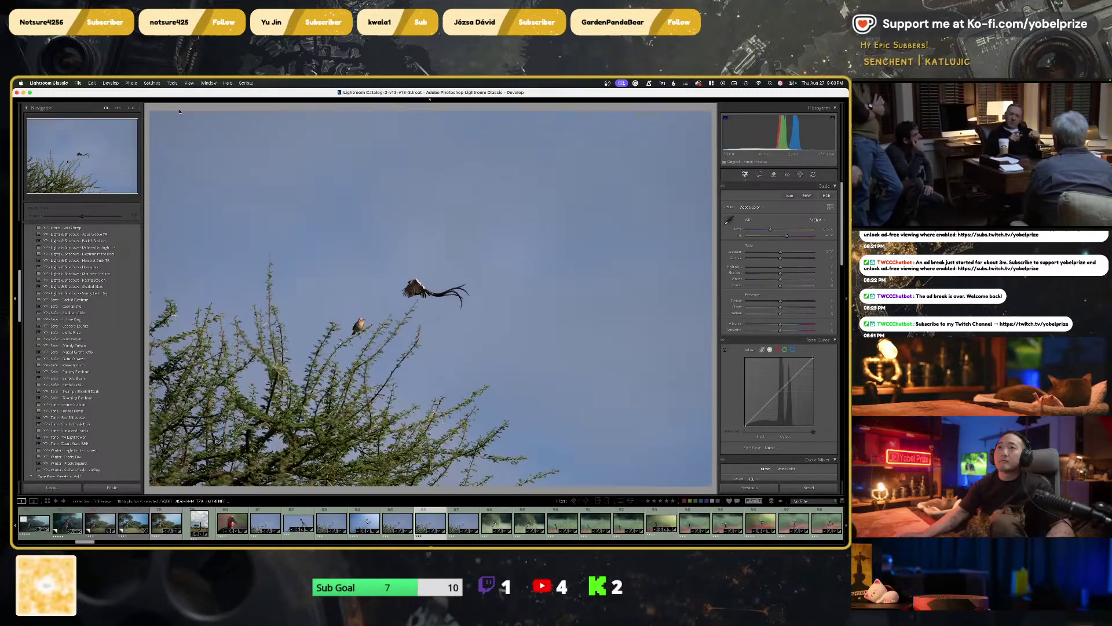
left_click(117, 108)
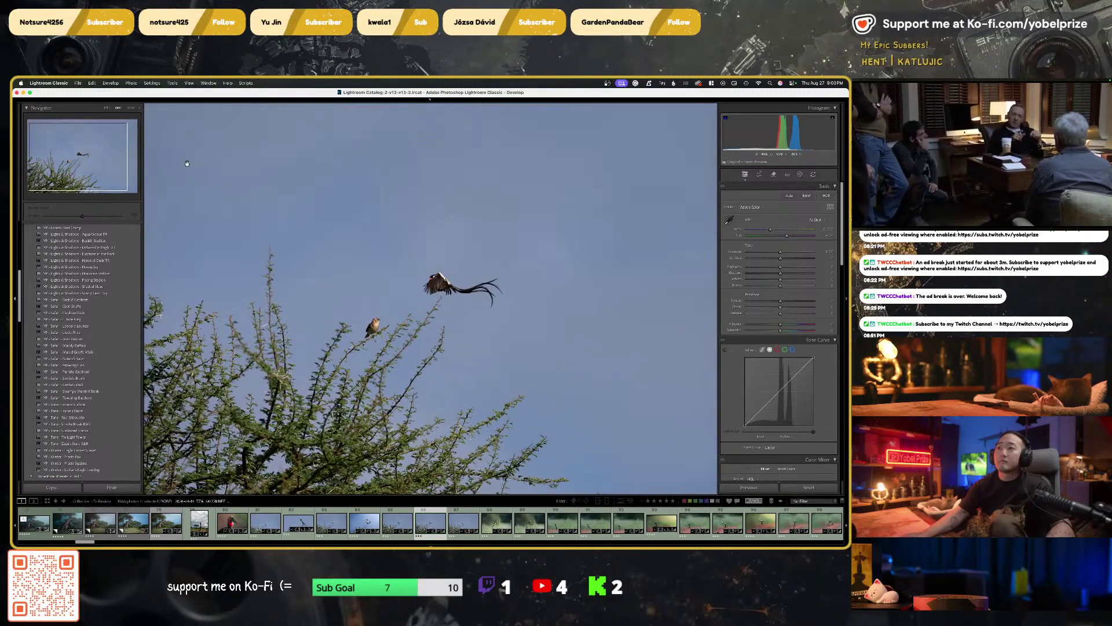
left_click(428, 304)
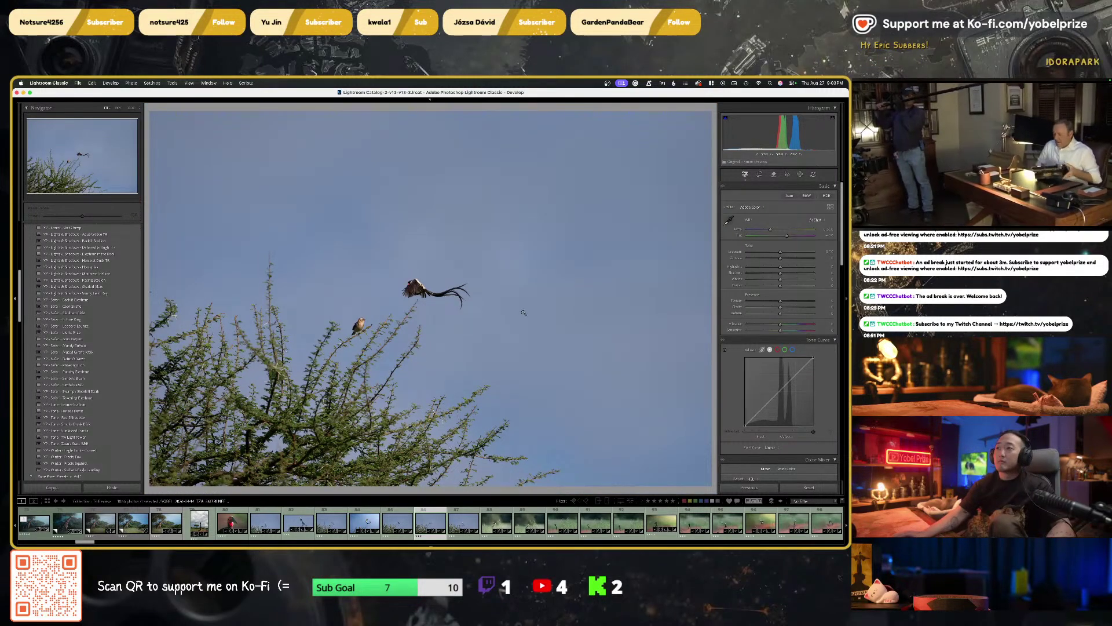
Crop the flying-bird photo to a wide panoramic ratio, tightening and repositioning the frame around both birds
key("r")
right_click(393, 318)
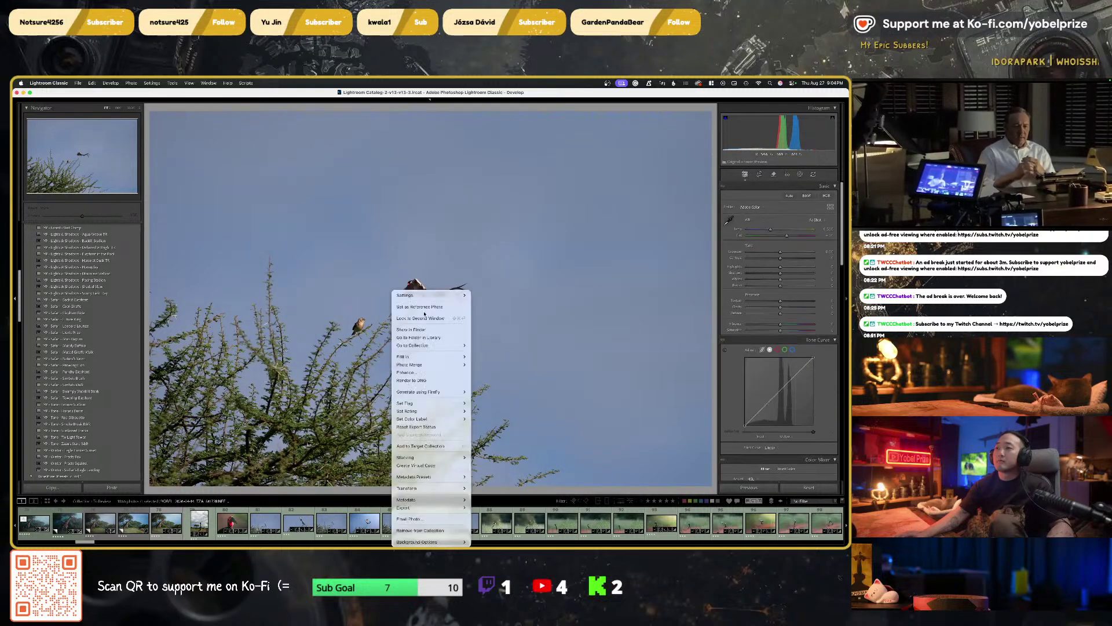
mouse_move(446, 295)
left_click(492, 297)
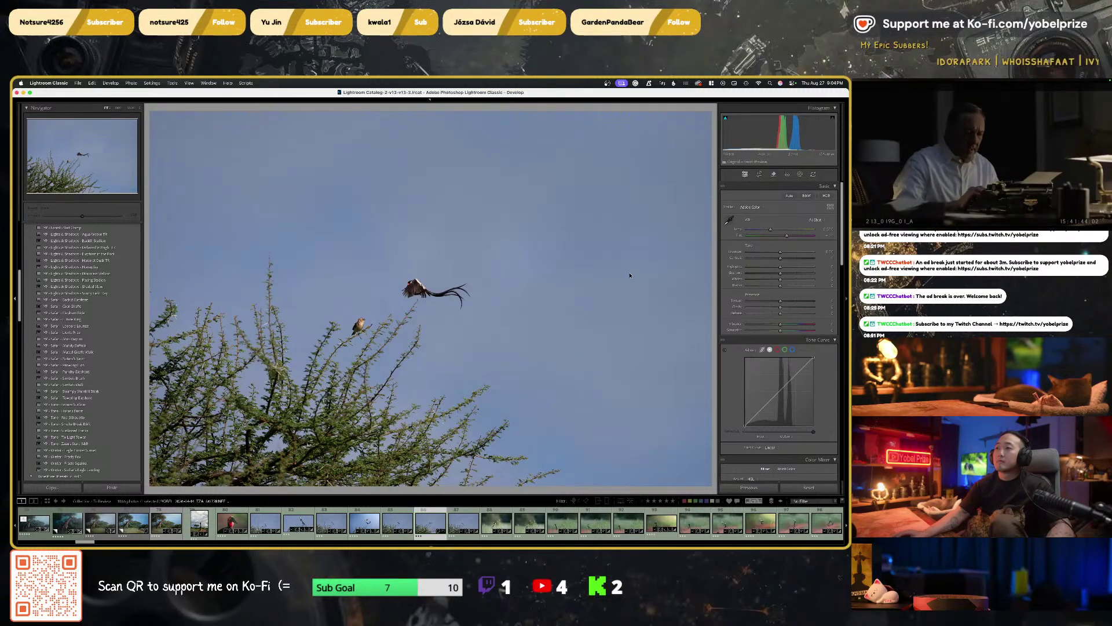
key("r")
left_click(811, 198)
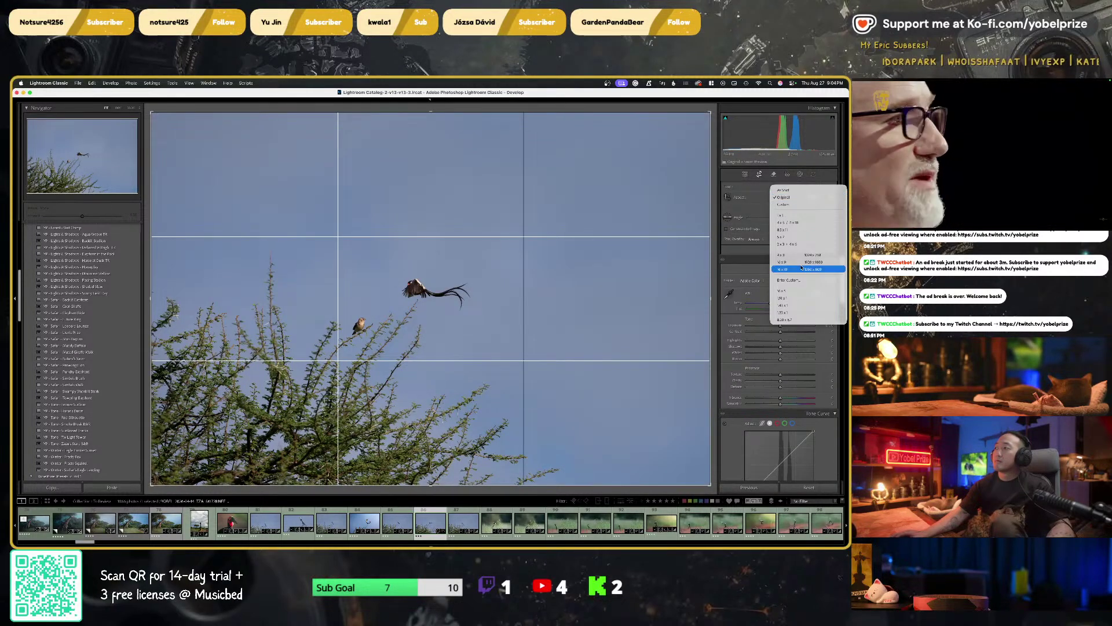
left_click(794, 291)
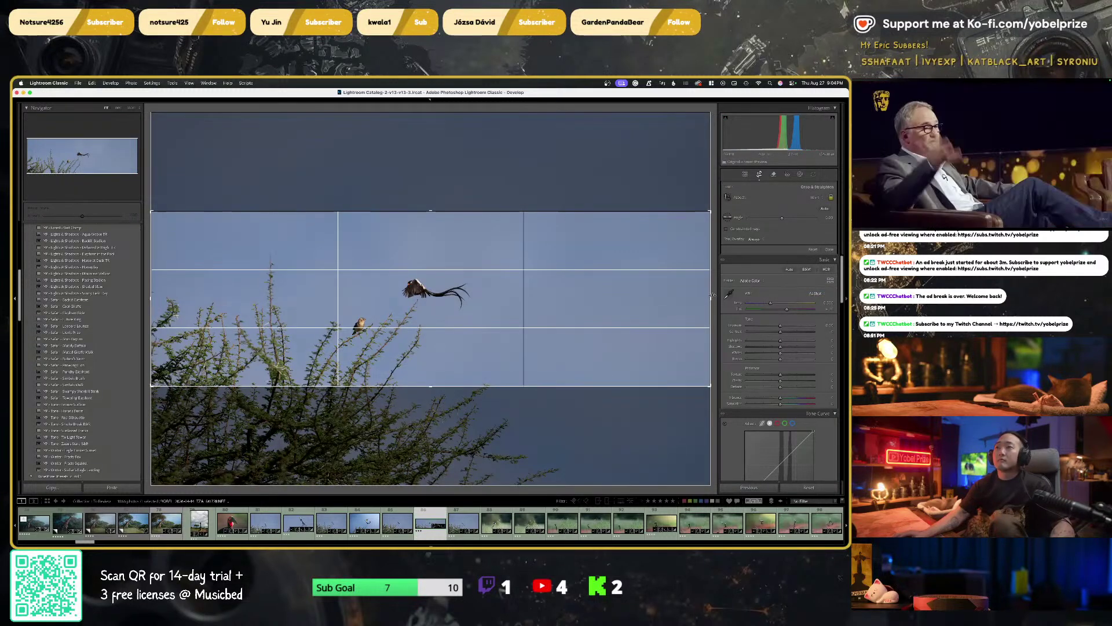
left_click_drag(708, 297, 647, 298)
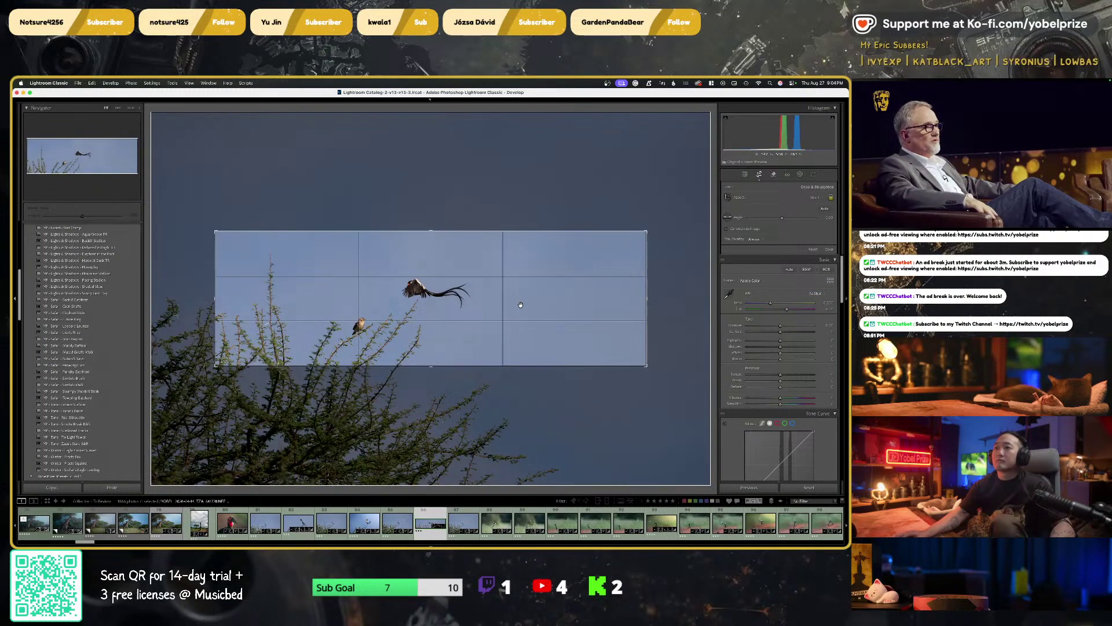
left_click_drag(521, 304, 584, 304)
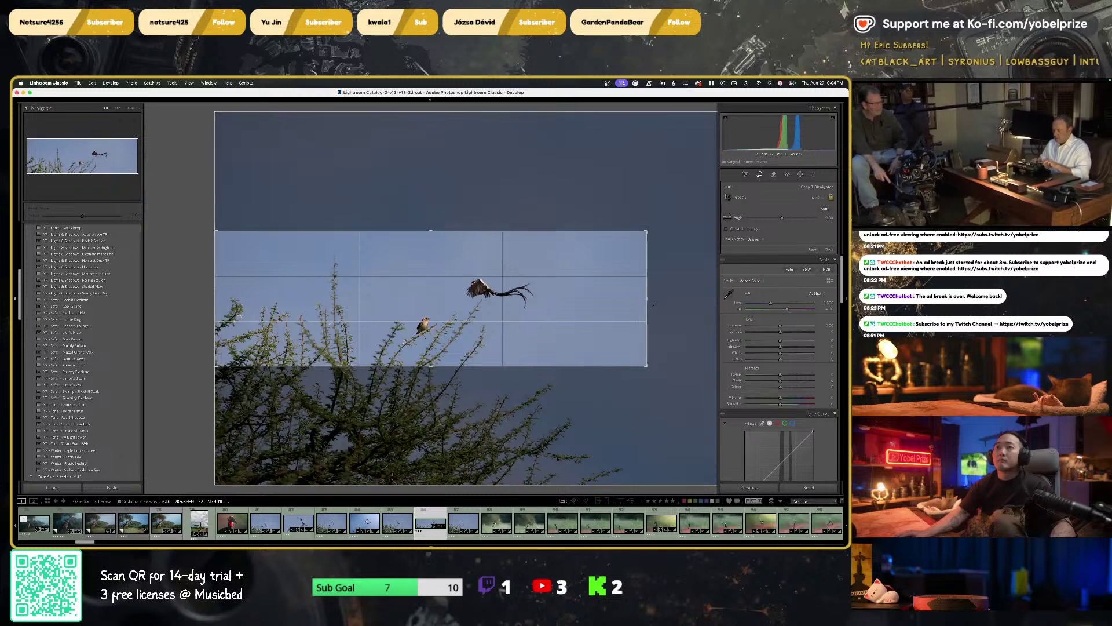
left_click_drag(652, 301, 598, 302)
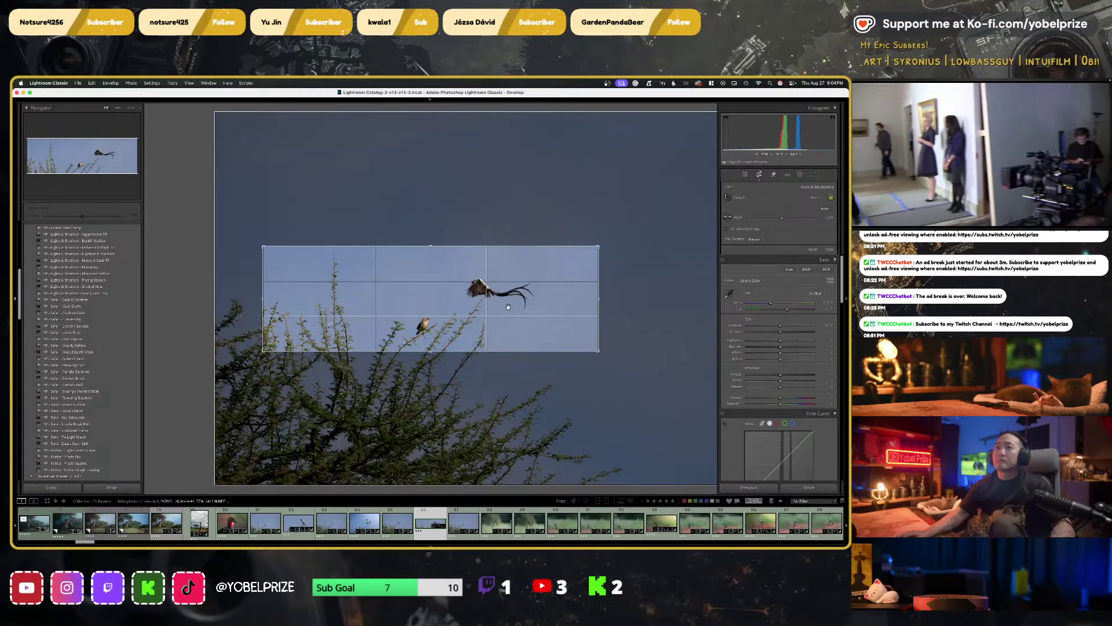
left_click_drag(472, 300, 472, 305)
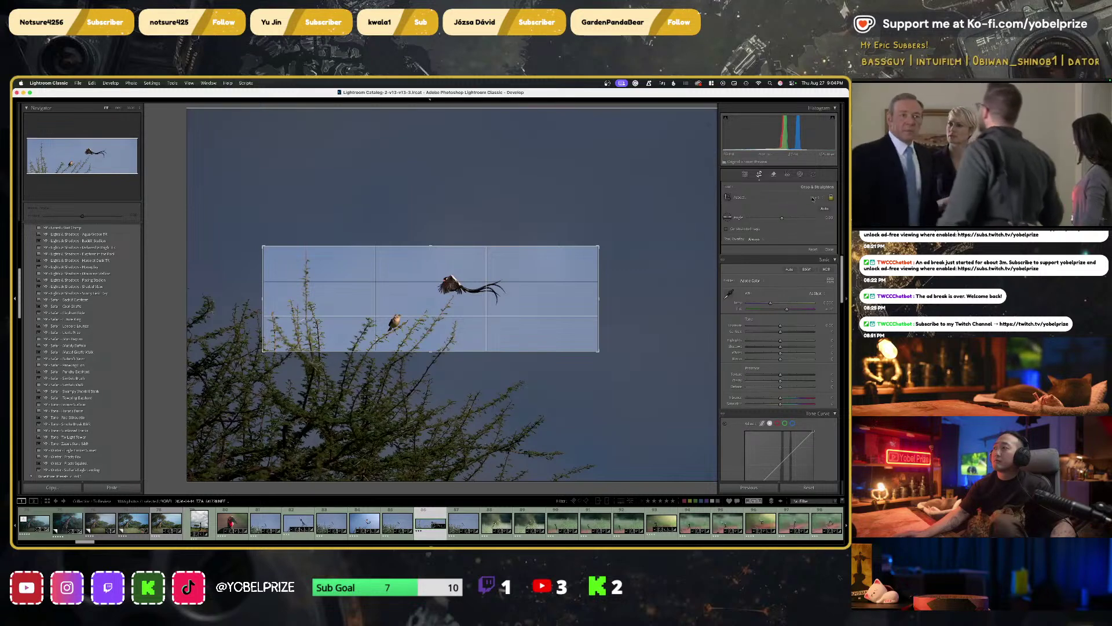
Change the bird photo's crop ratio to 16 x 9, widen the frame slightly around both birds, and apply it
left_click(810, 197)
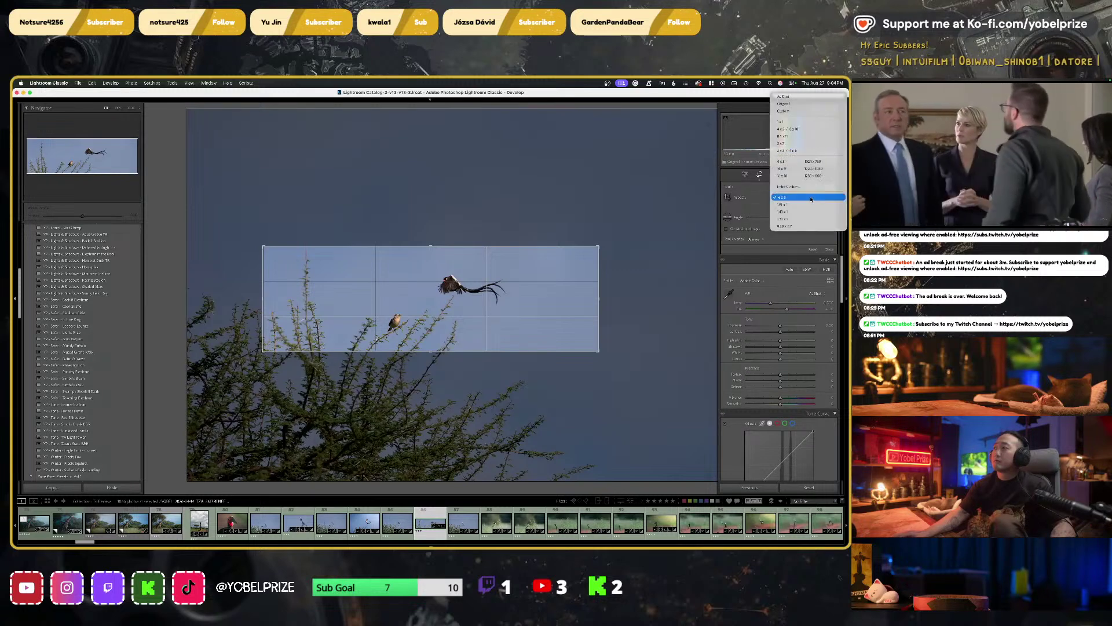
left_click(797, 169)
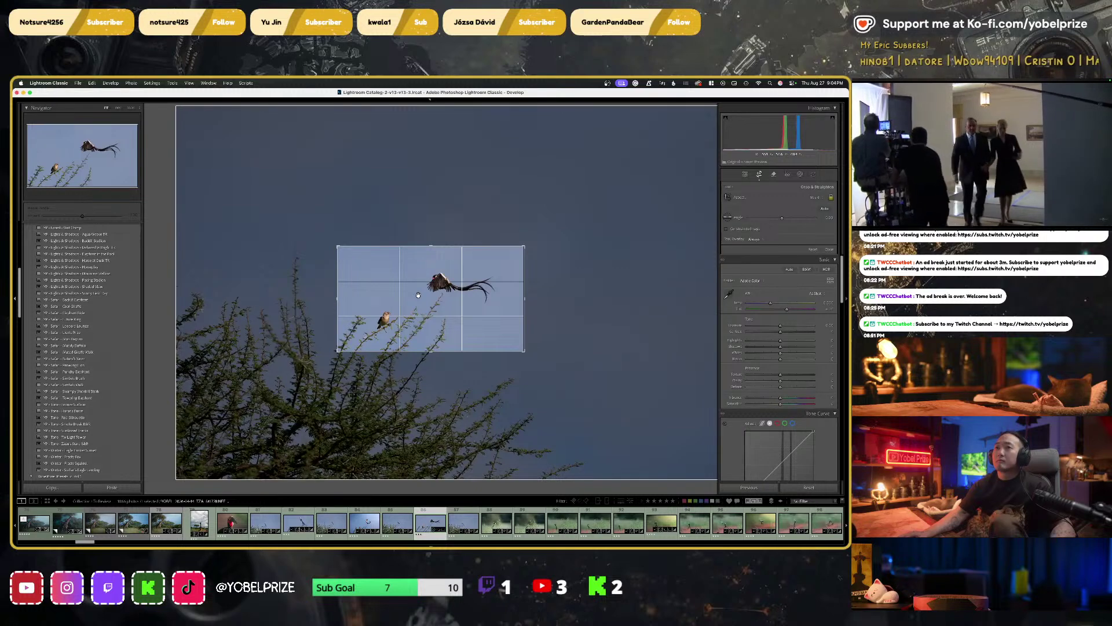
key("Return")
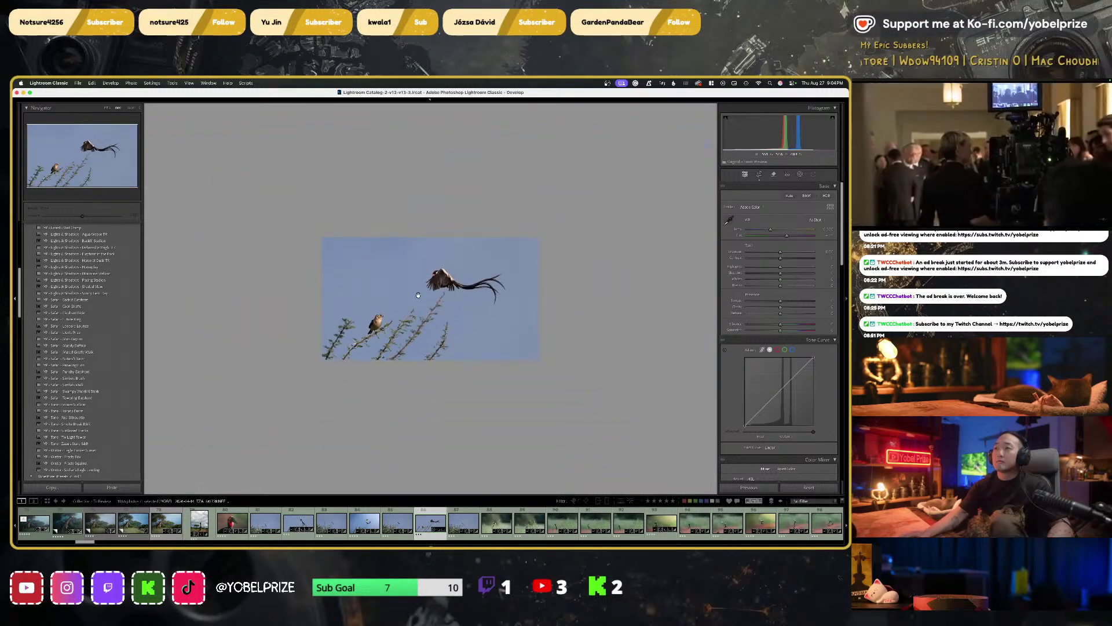
key("r")
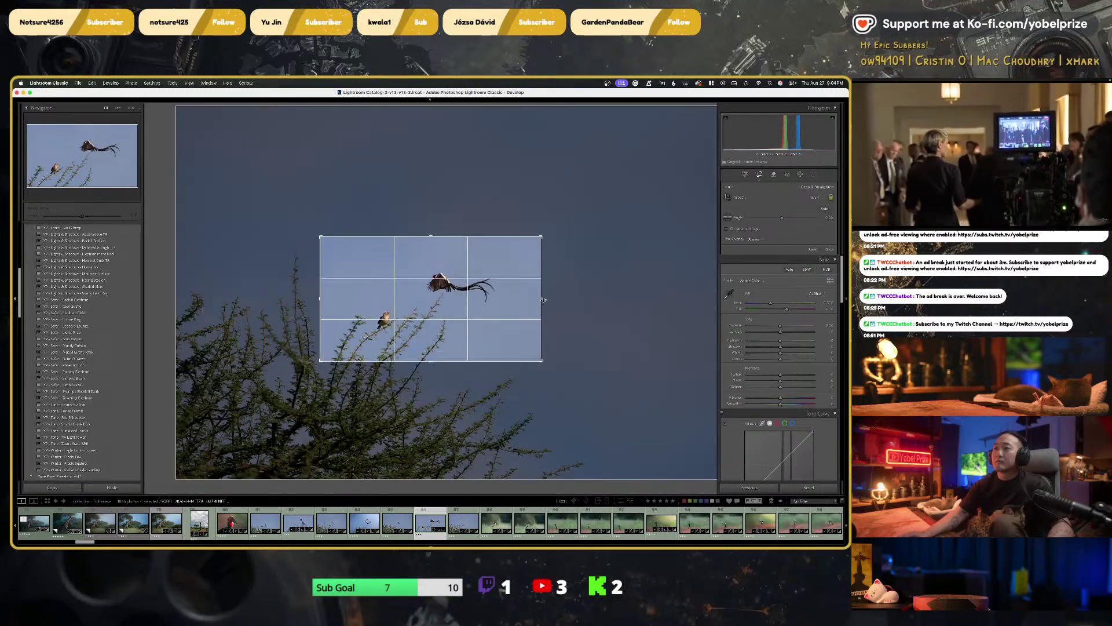
left_click_drag(543, 299, 550, 299)
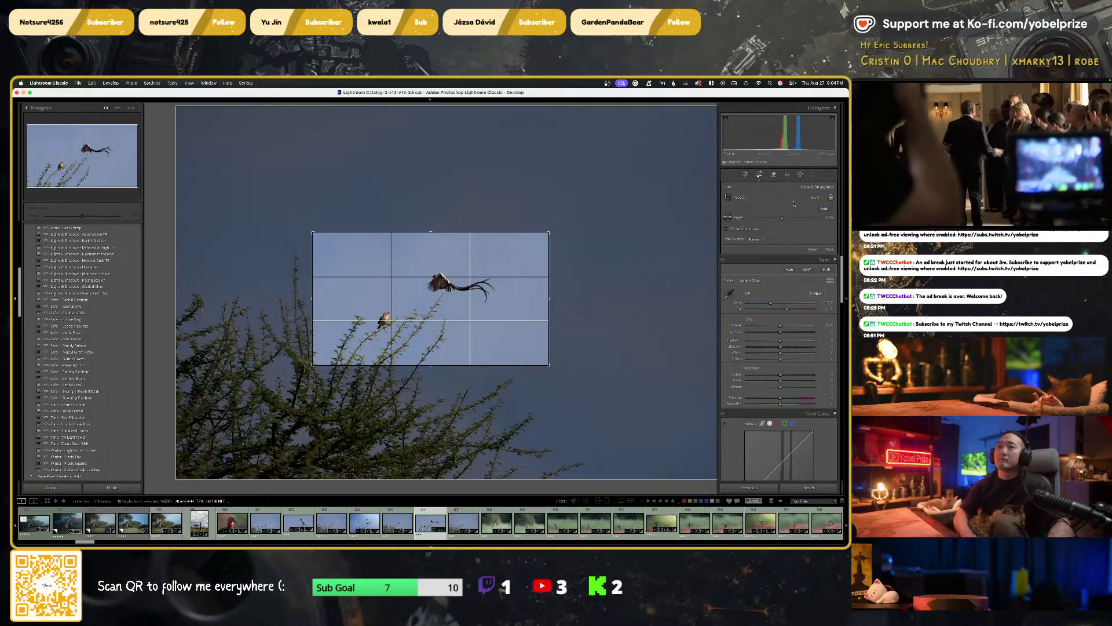
key("Return")
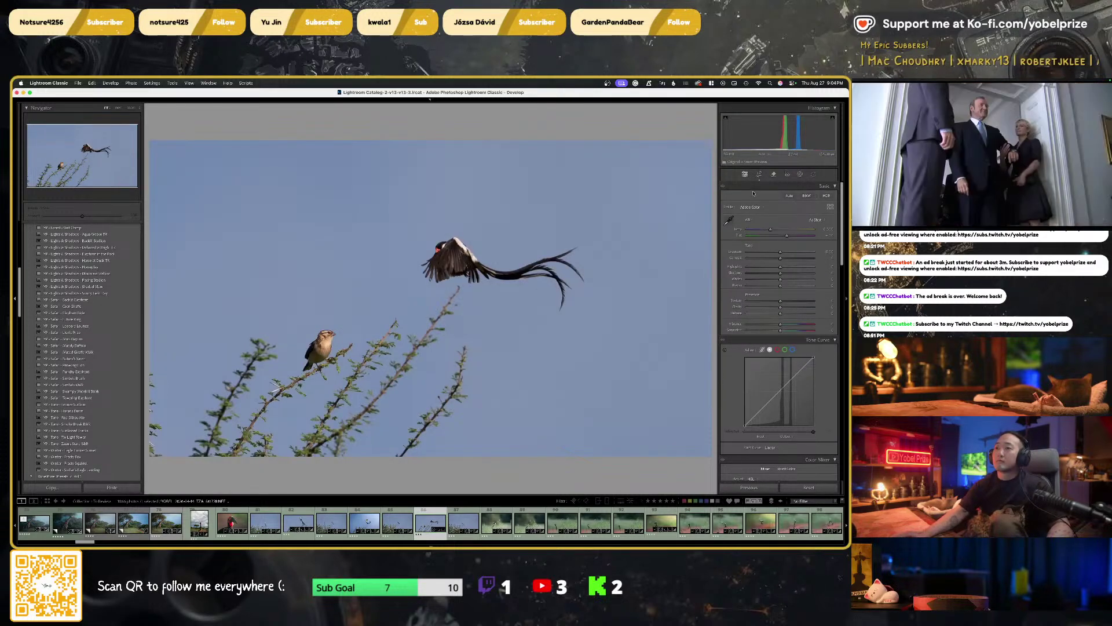
Try a pale teal color preset on the cropped bird photo and undo it
key("r")
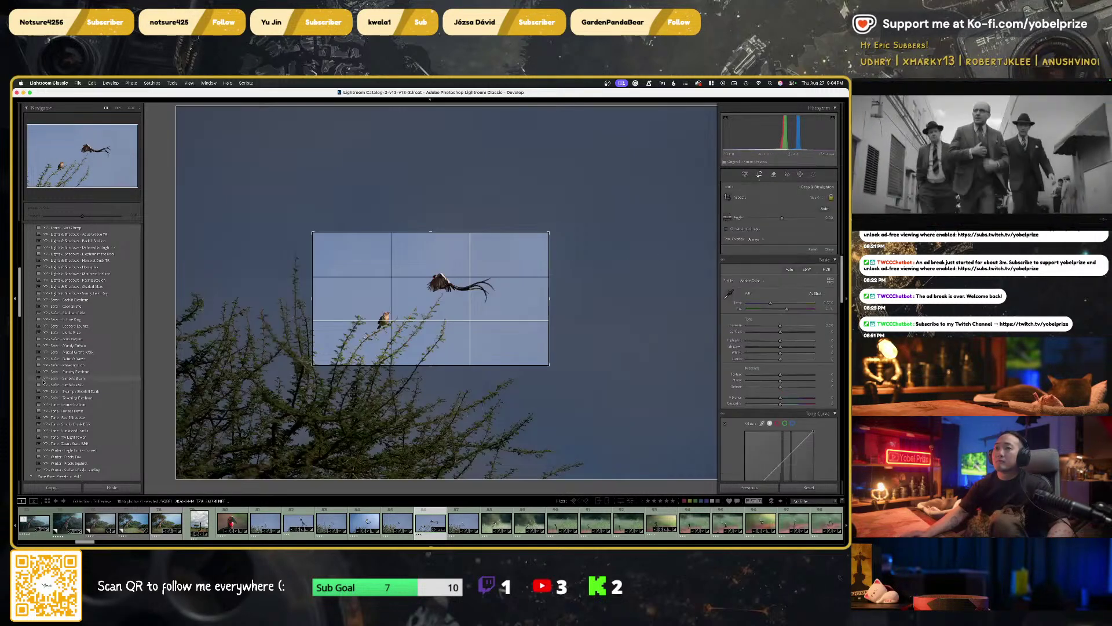
left_click(48, 380)
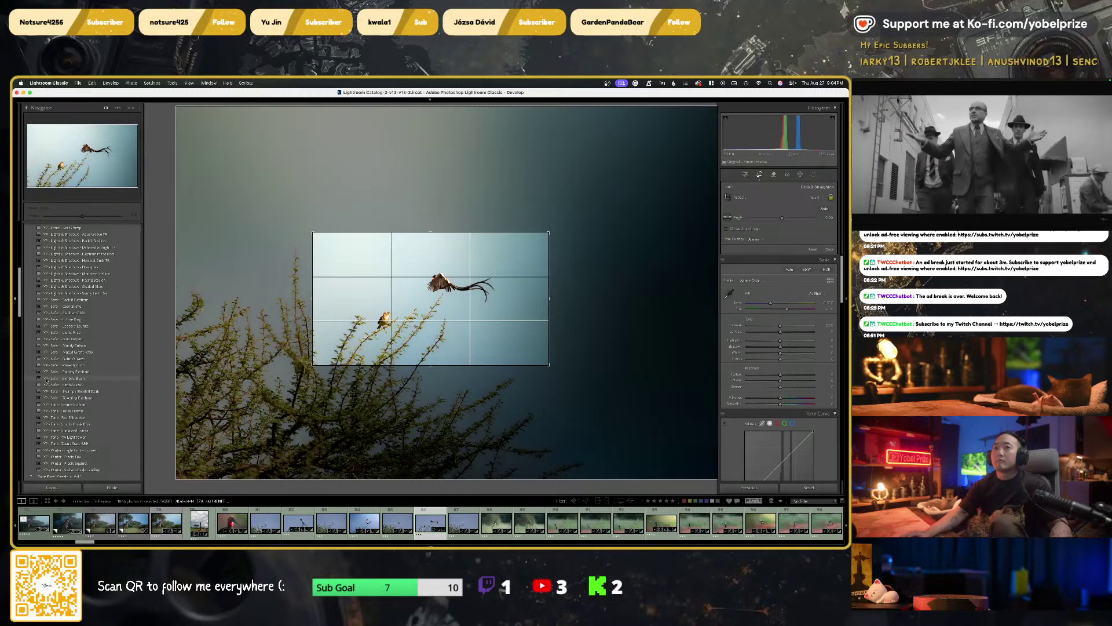
key("ctrl+z")
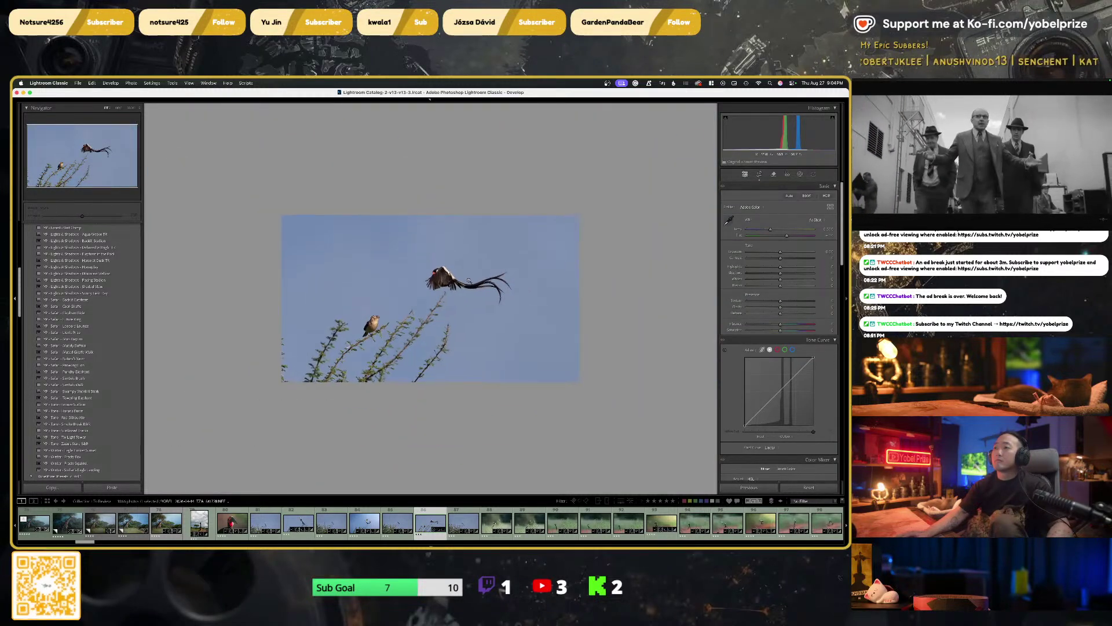
Recrop the bird photo to a squarer preset ratio, enlarging and shifting the frame to include more branches and sky
key("r")
left_click(779, 197)
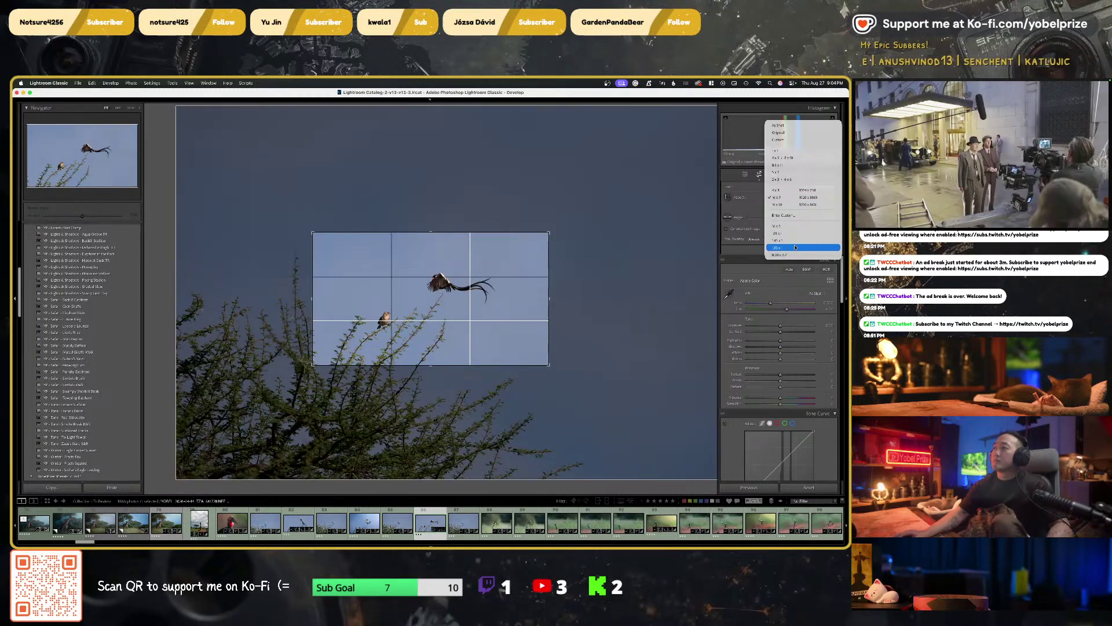
left_click(795, 247)
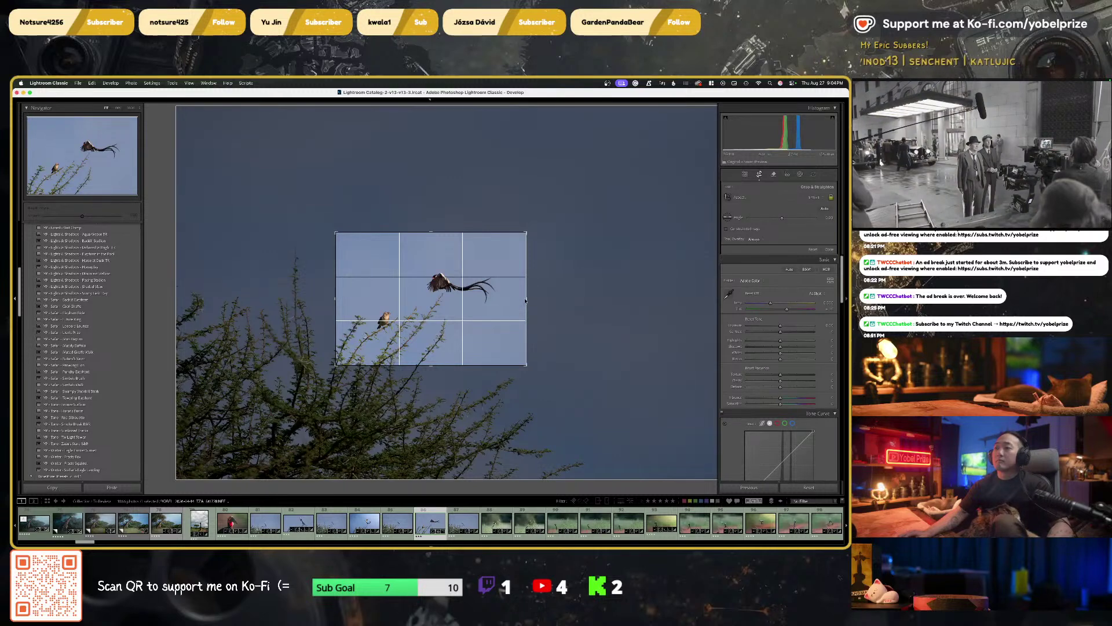
left_click_drag(526, 301, 578, 301)
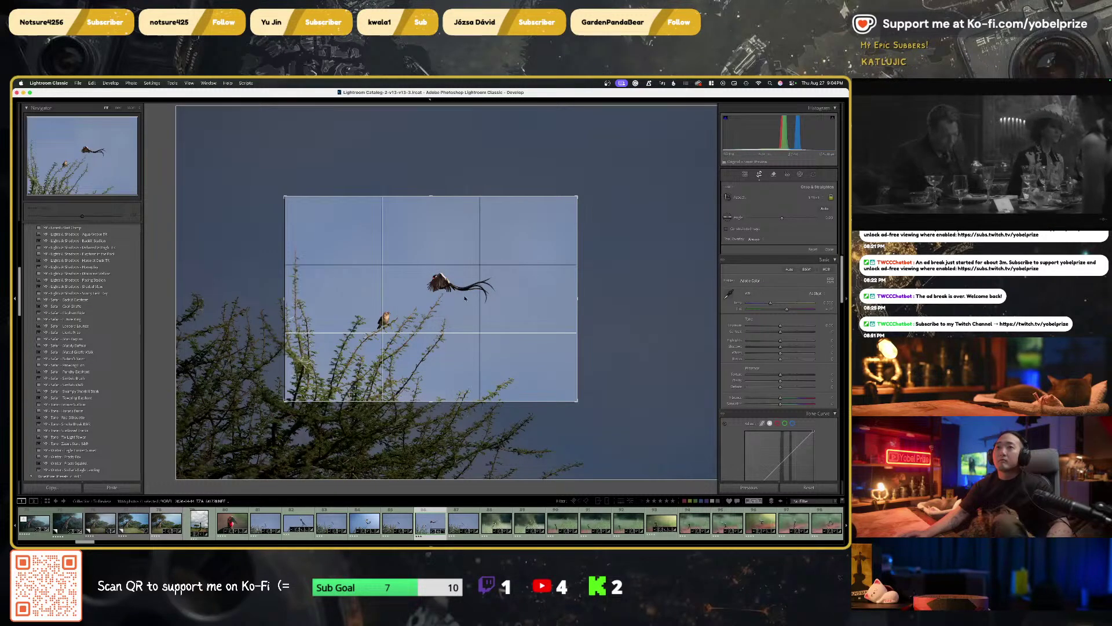
mouse_move(465, 298)
left_mouse_down()
mouse_move(531, 279)
mouse_move(426, 268)
mouse_move(471, 298)
left_mouse_up()
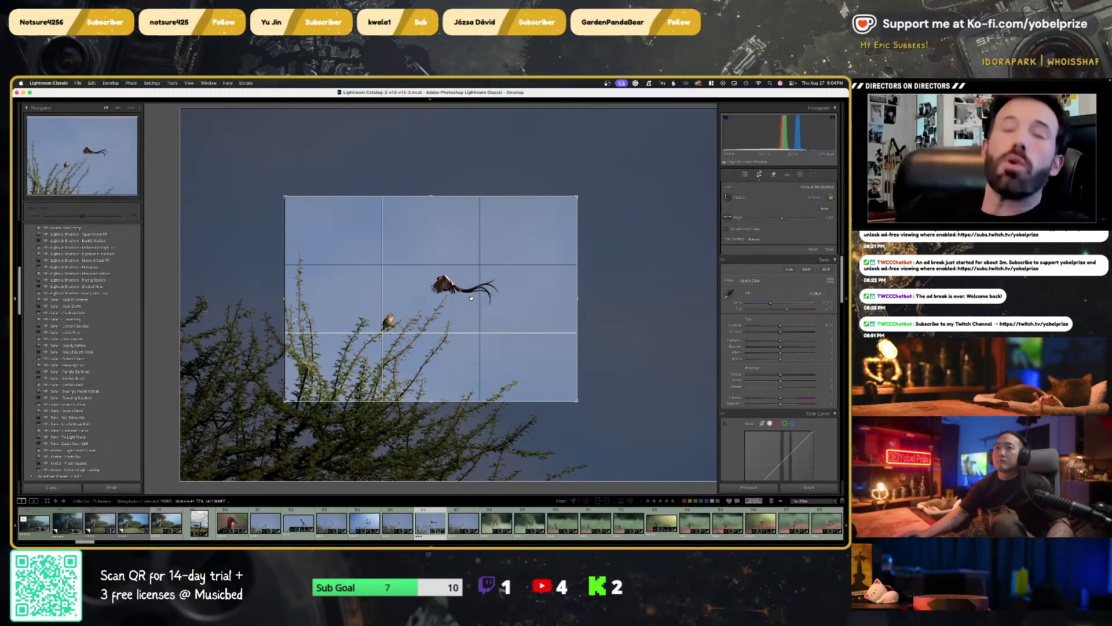
key("Return")
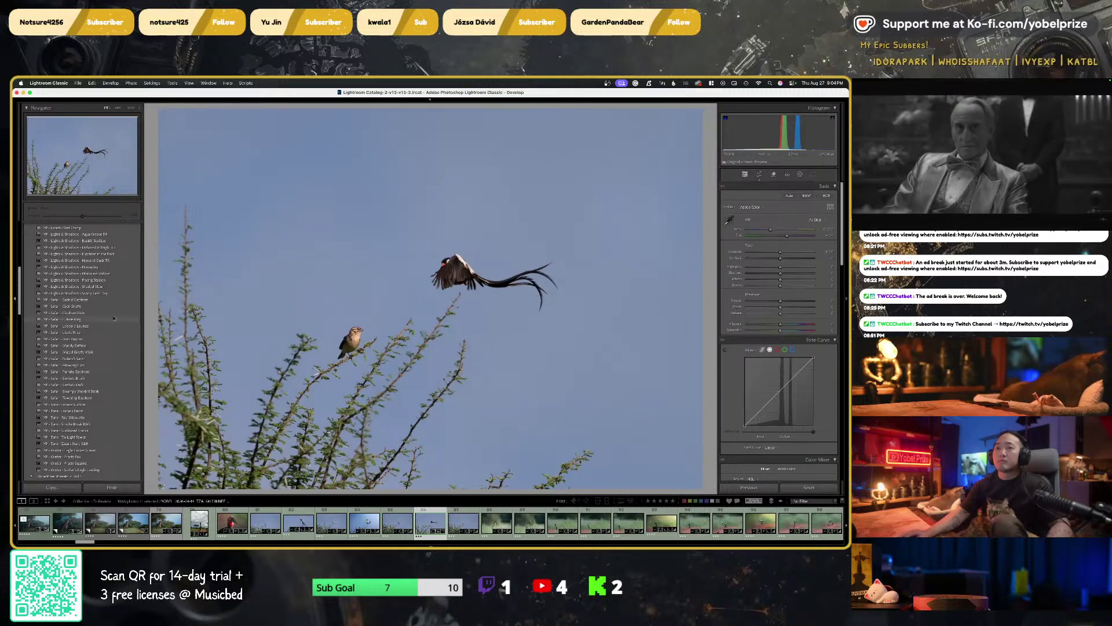
Try teal-green and warm muted color presets on the recropped flying-bird photo
left_click(87, 313)
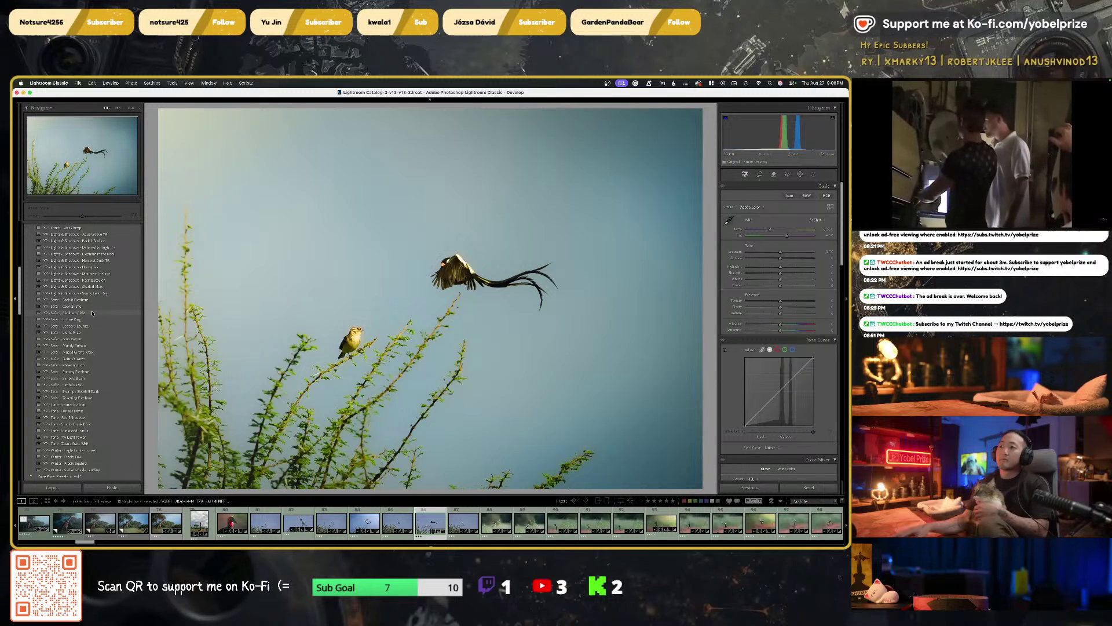
left_click(1013, 139)
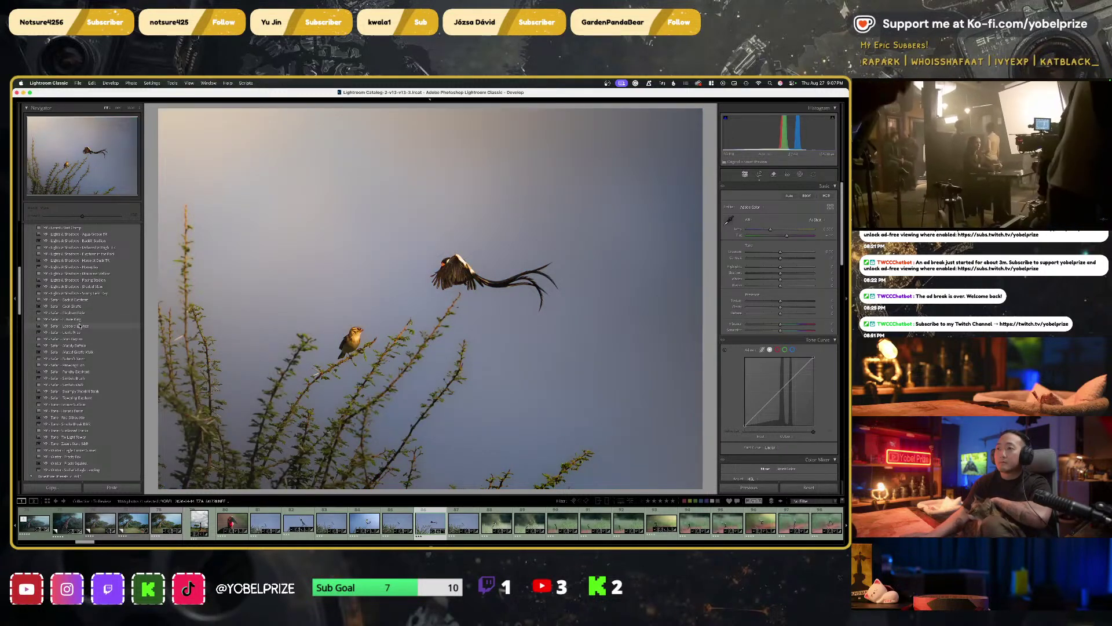
scroll(78, 330, "down", 3)
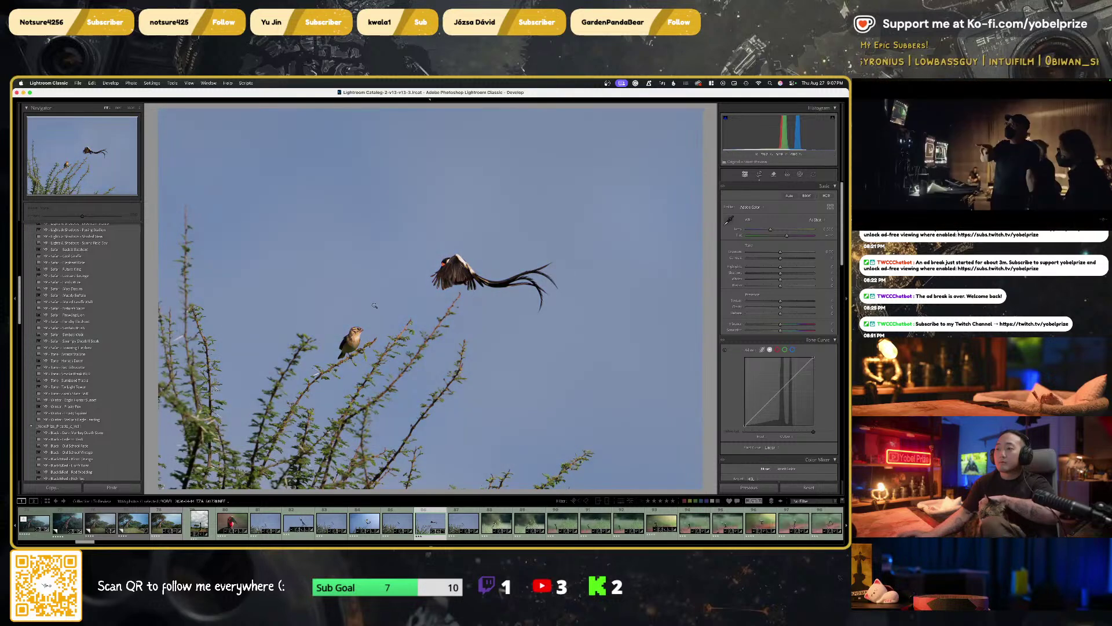
Browse the following long-tailed bird photos, from the perched shots in the greenery to the flying ones
left_click(470, 513)
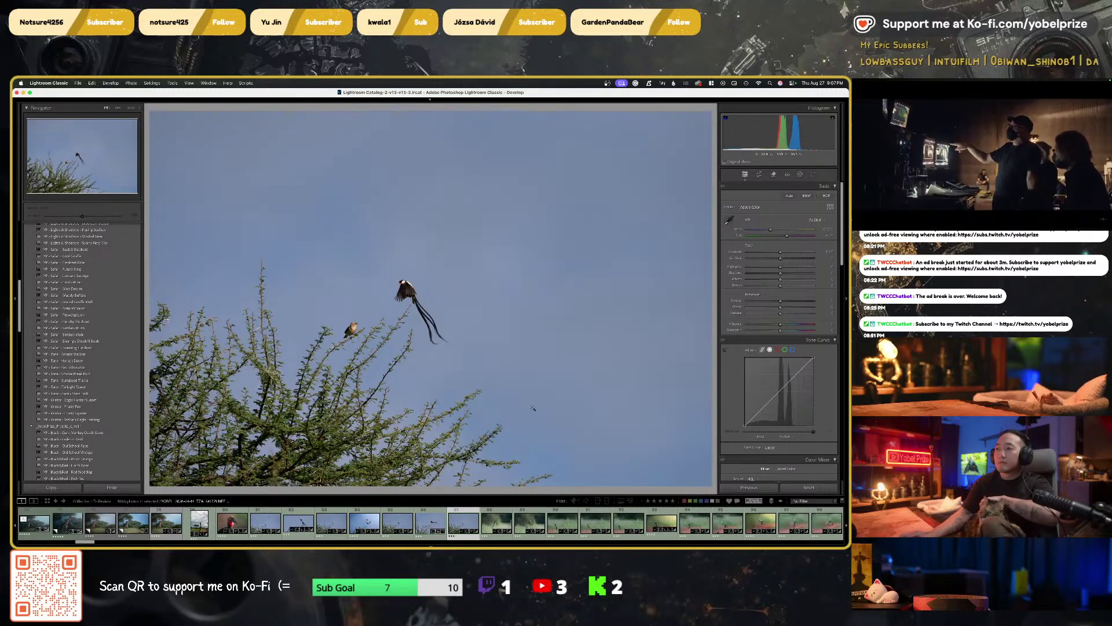
key("Right")
key("Right")
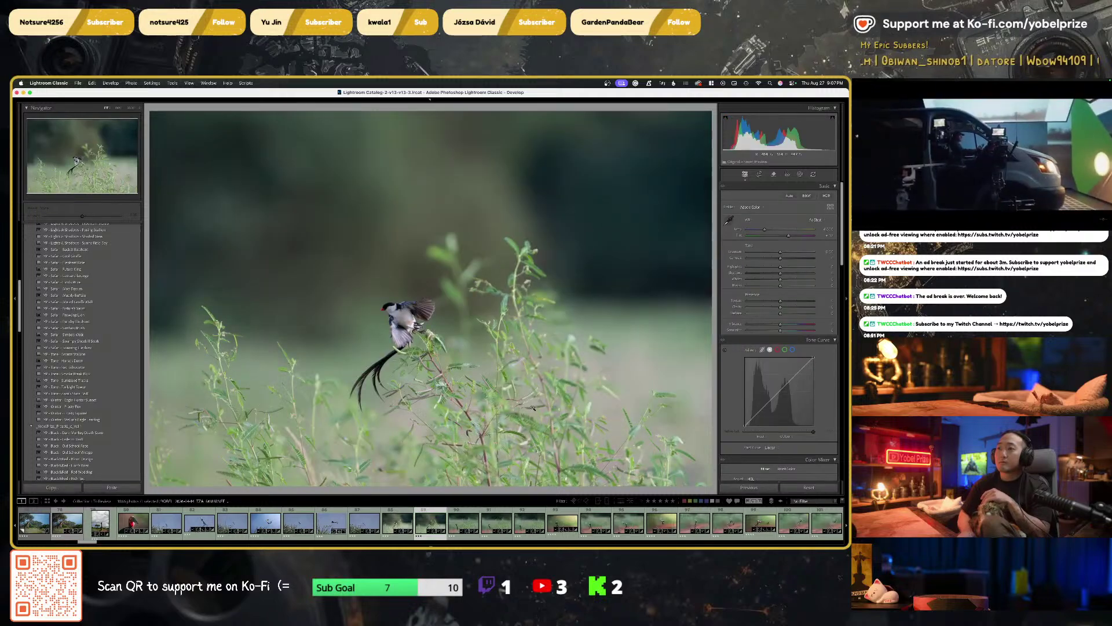
key("Right")
key("Left")
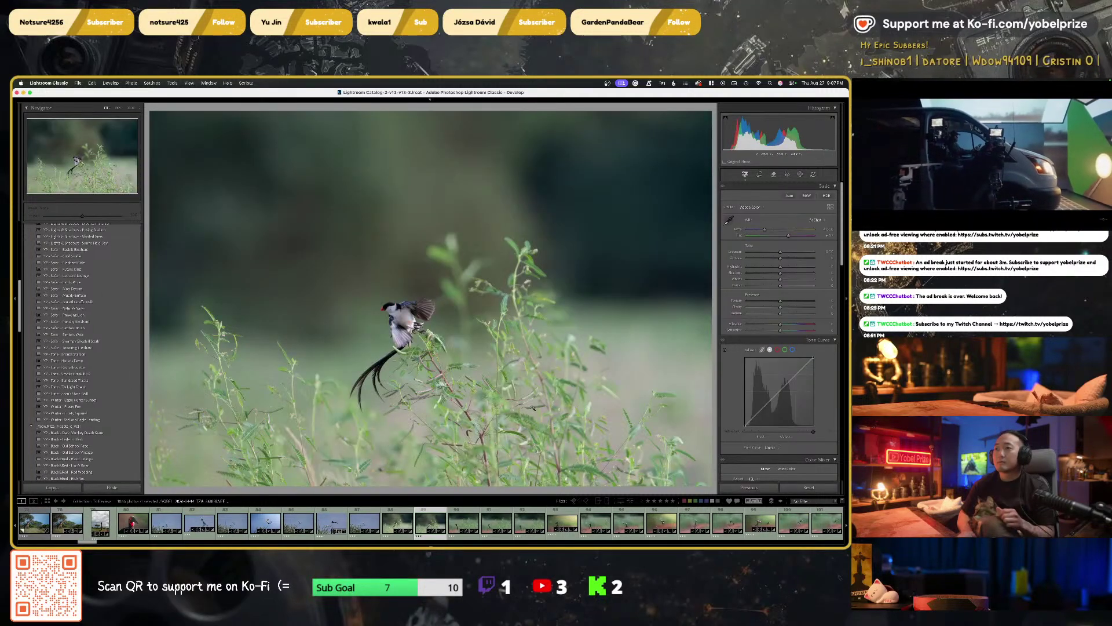
key("Right")
key("Right")
key("Right")
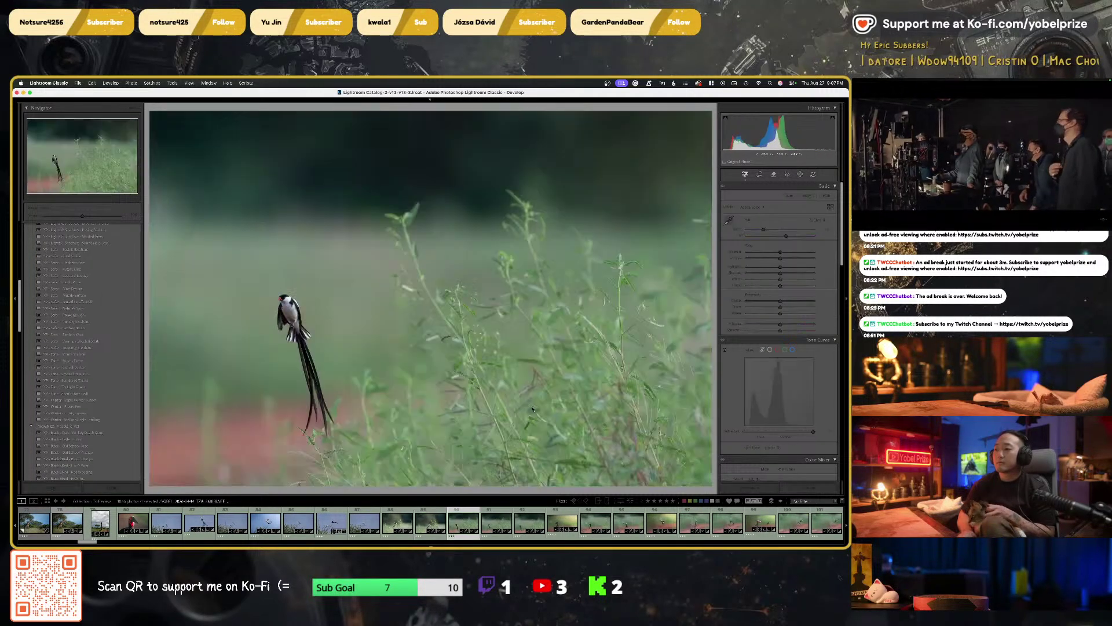
key("Right")
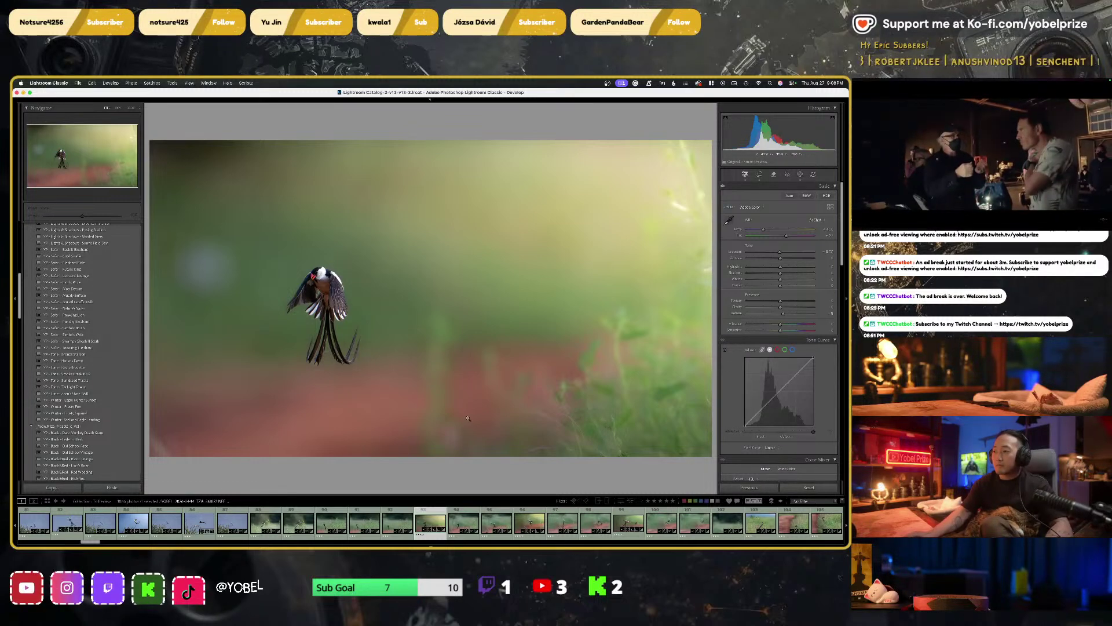
Compare the three edited flying-bird photos and return to the lone bird above the red soil
left_click(538, 526)
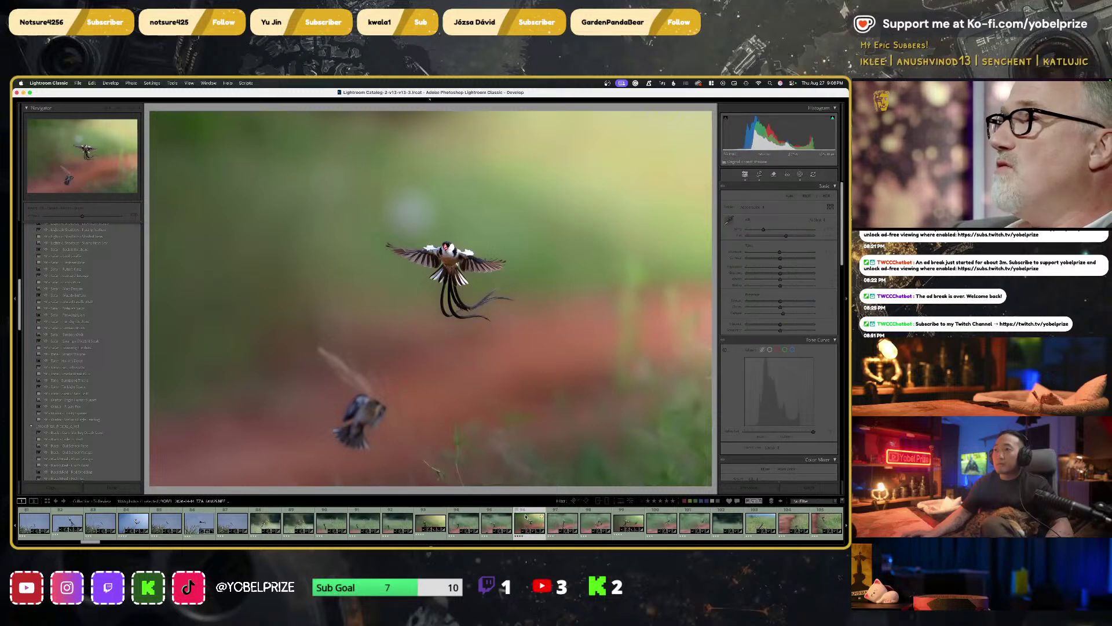
left_click(629, 521)
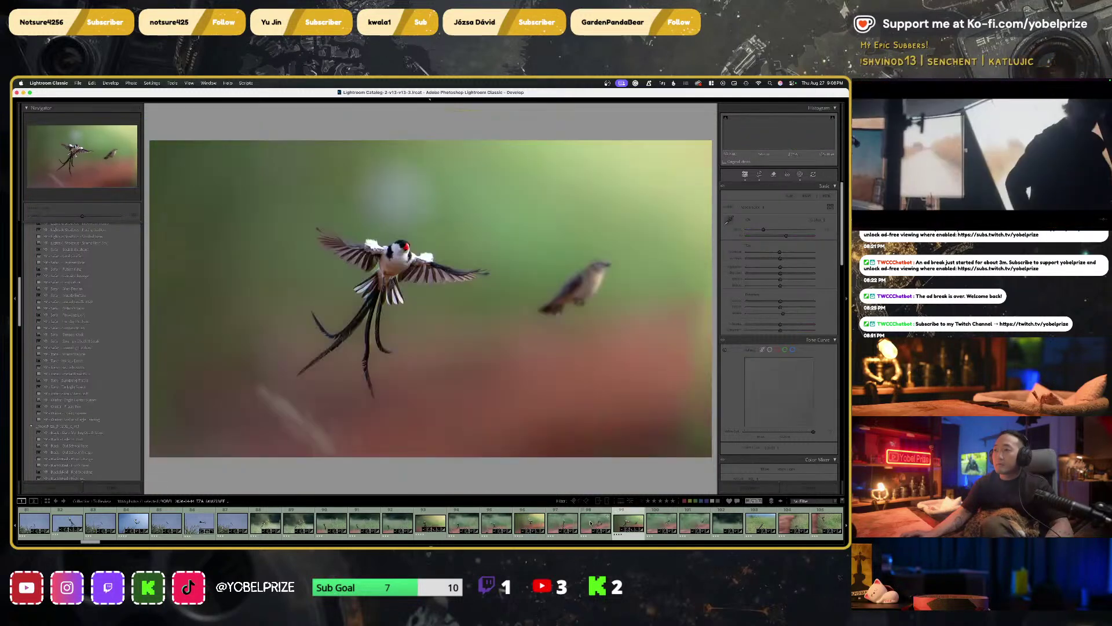
left_click(423, 522)
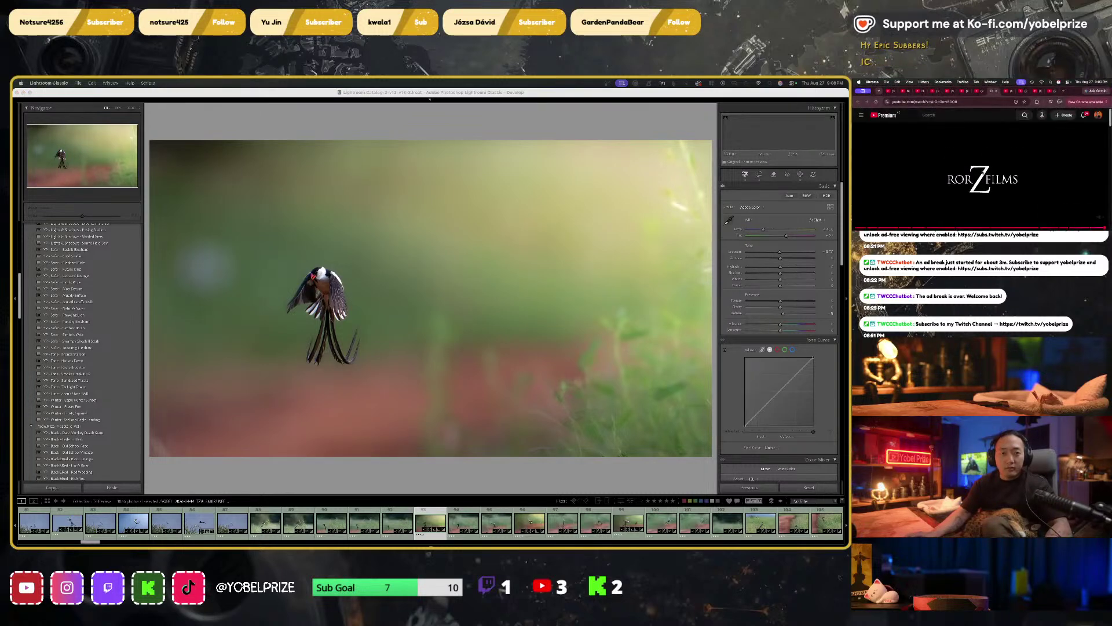
Switch to the YouTube window, leave full screen, and like the video "How David Fincher Controls Everything (And Why It Works)"
double_click(982, 172)
scroll(866, 200, "down", 2)
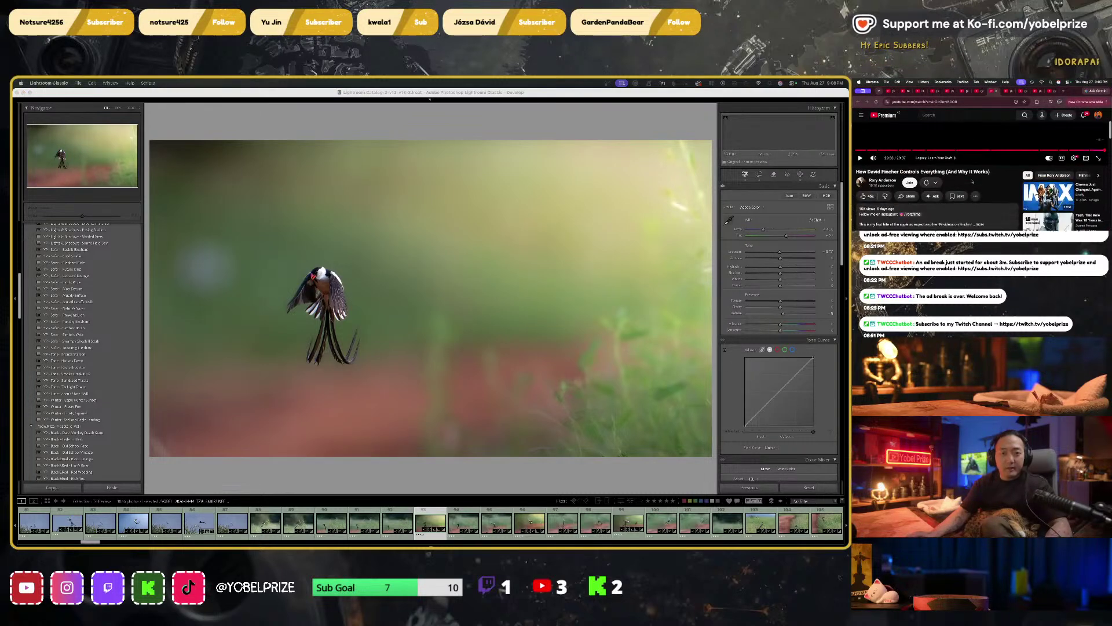
left_click(864, 197)
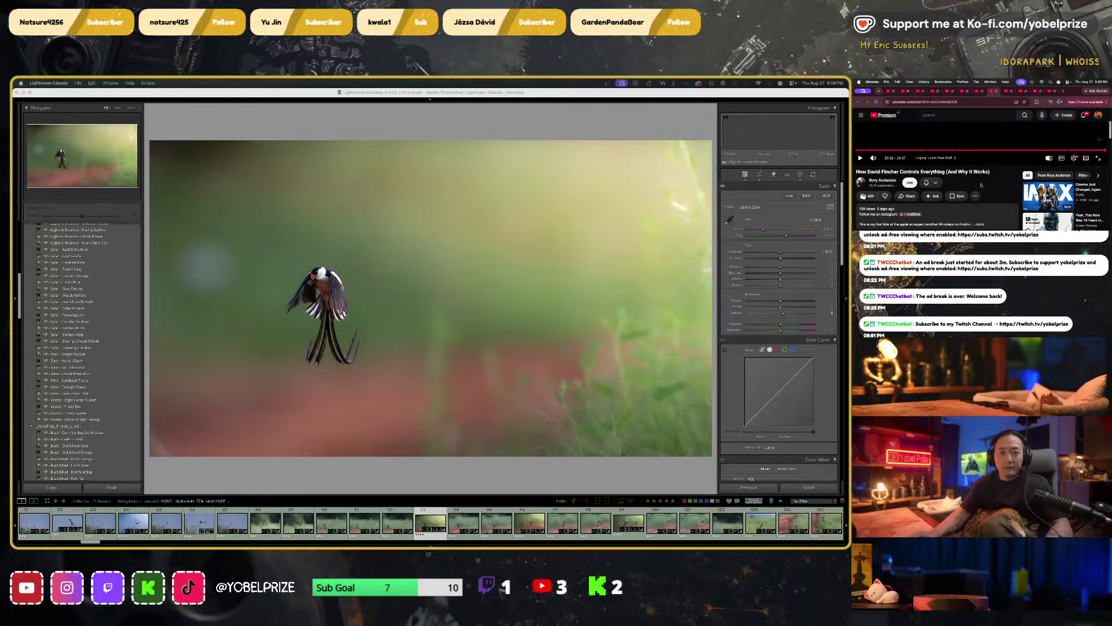
Pass over the Royal Navy photographers video, zoom out its page, and open "Why We Keep Returning to The Shawshank Redemption" in full screen
scroll(982, 186, "up", 2)
left_click(997, 91)
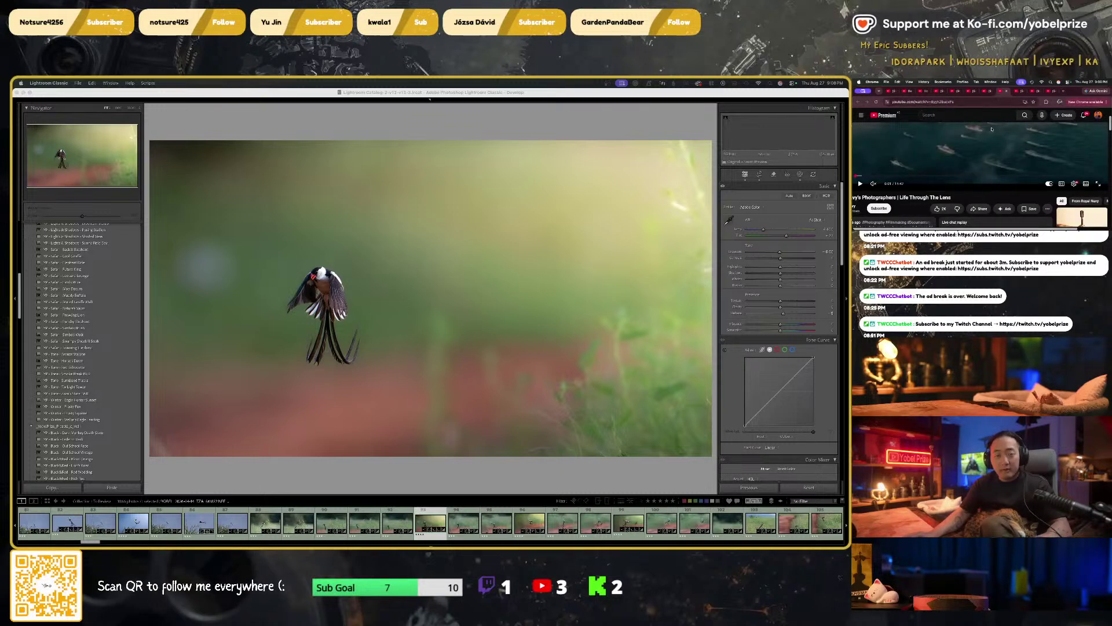
left_click(980, 165)
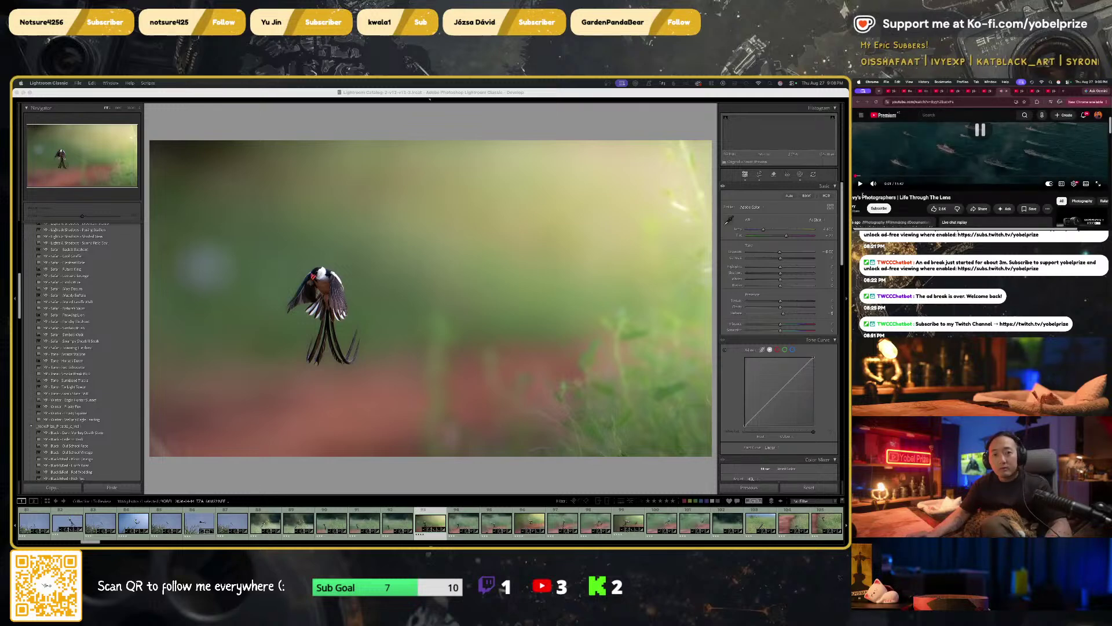
key("super+minus")
key("super+minus")
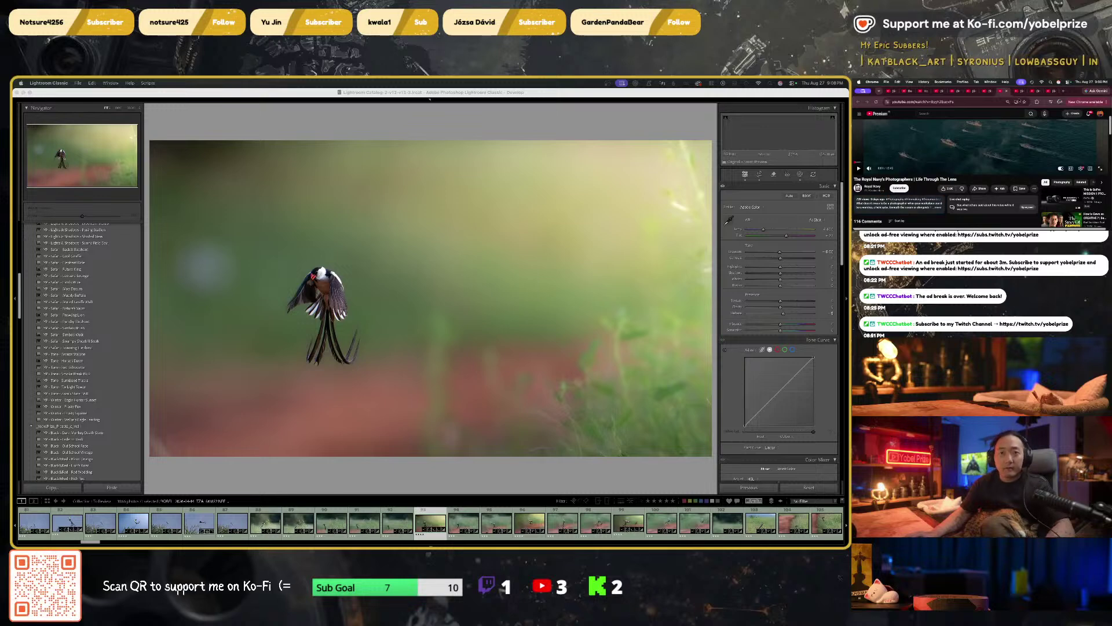
left_click(1017, 92)
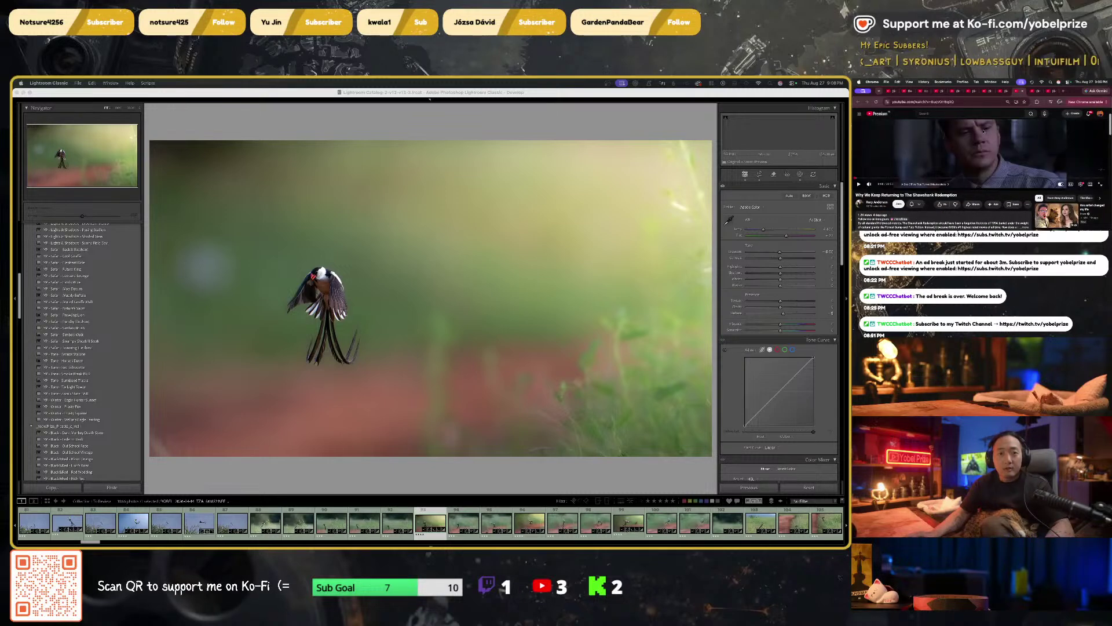
left_click(1100, 183)
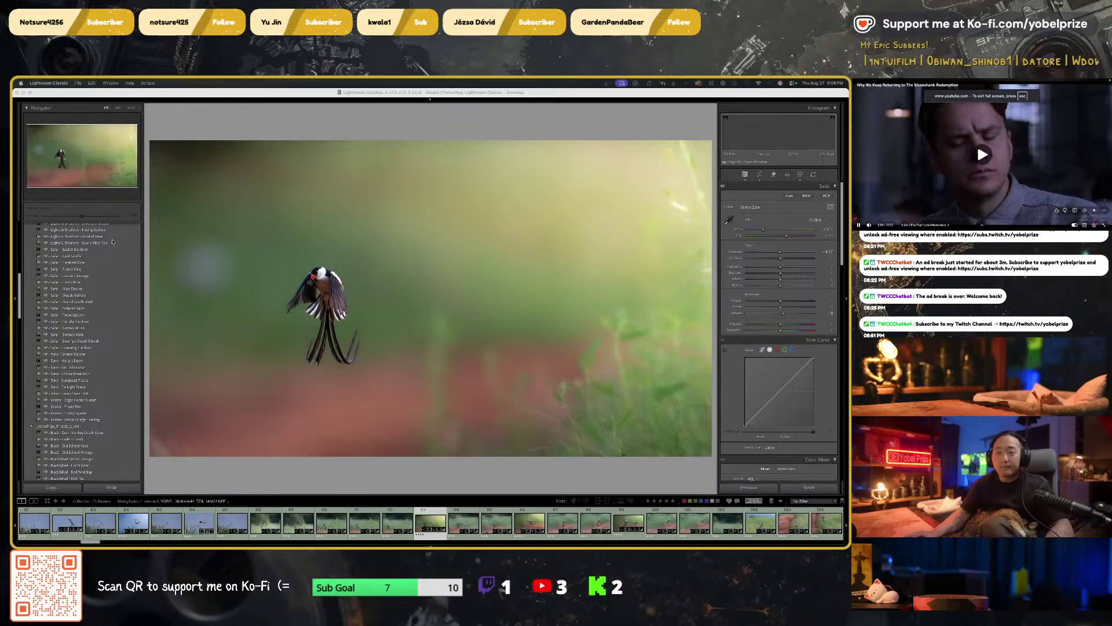
Return to Lightroom Classic, create a virtual copy of the edited lone flying-bird photo, and reset the copy's settings
left_click(246, 97)
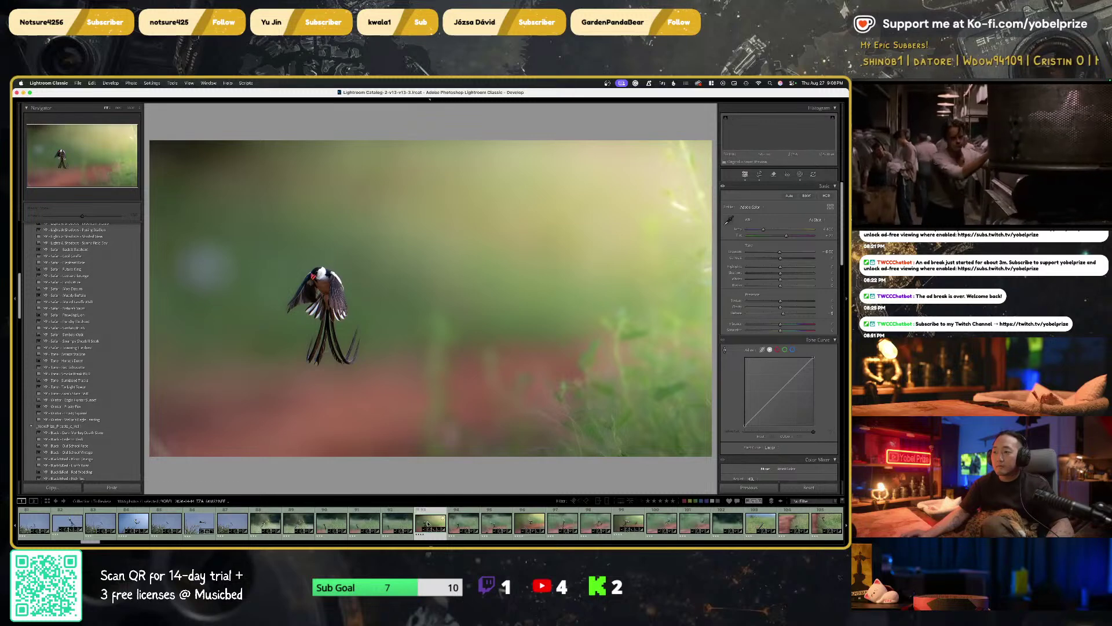
key("Right")
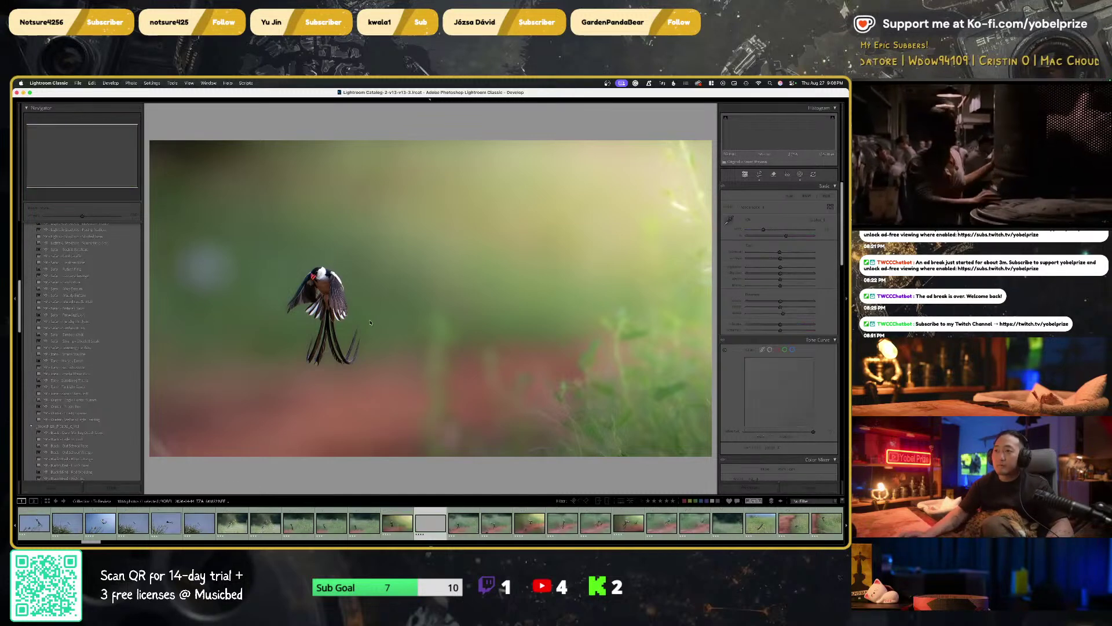
right_click(357, 282)
mouse_move(406, 286)
left_click(488, 293)
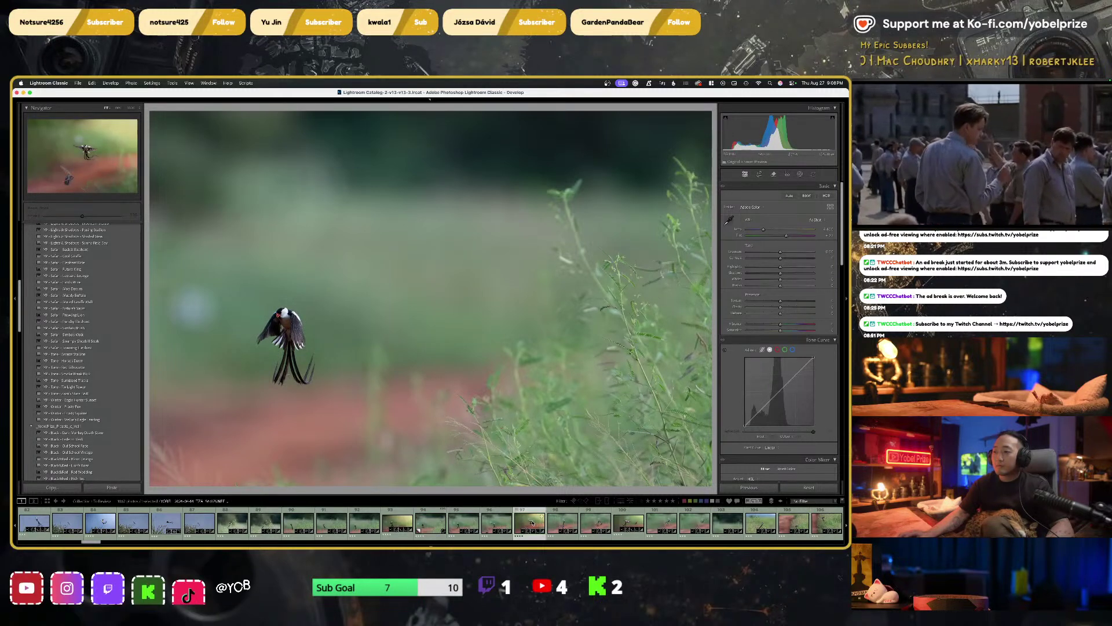
Create a virtual copy of the edited photo with the second bird below, and reset the copy's settings
left_click(528, 521)
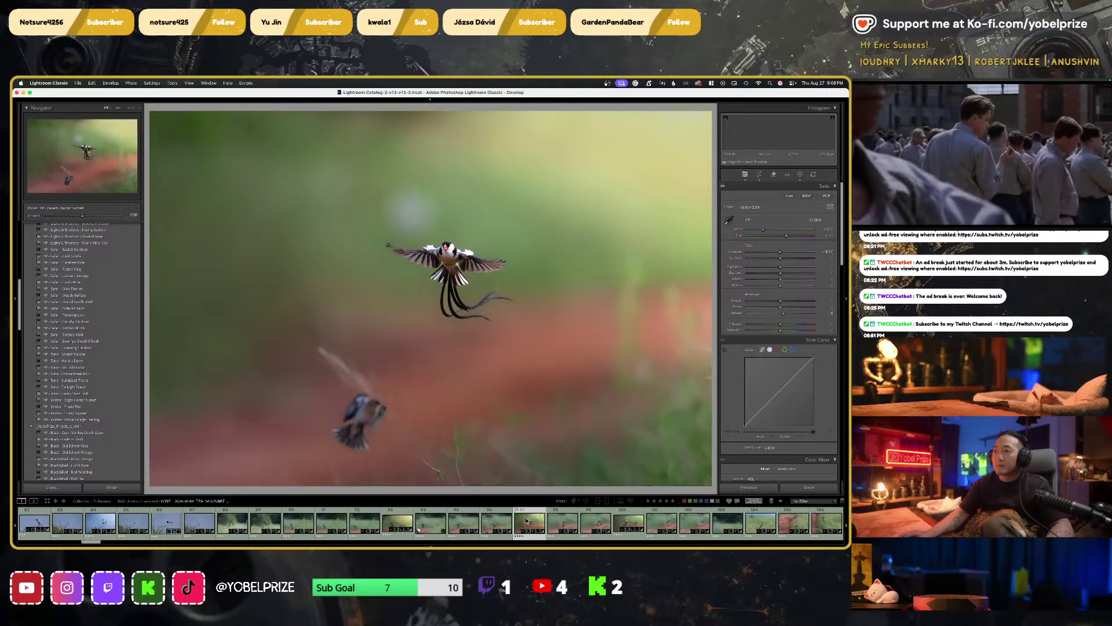
key("super+apostrophe")
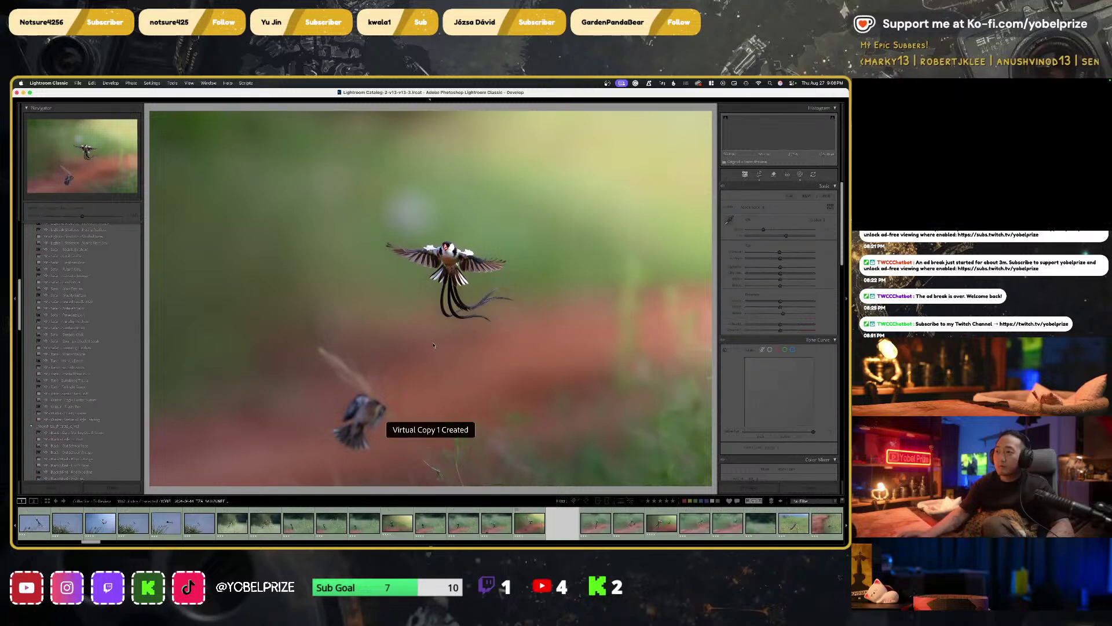
right_click(370, 279)
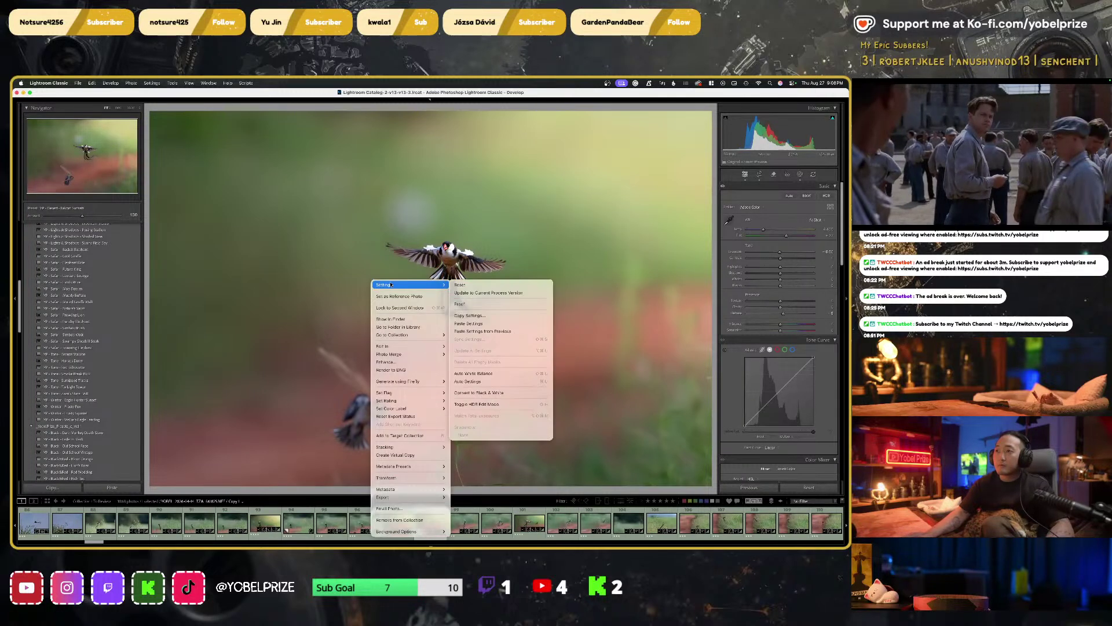
left_click(478, 288)
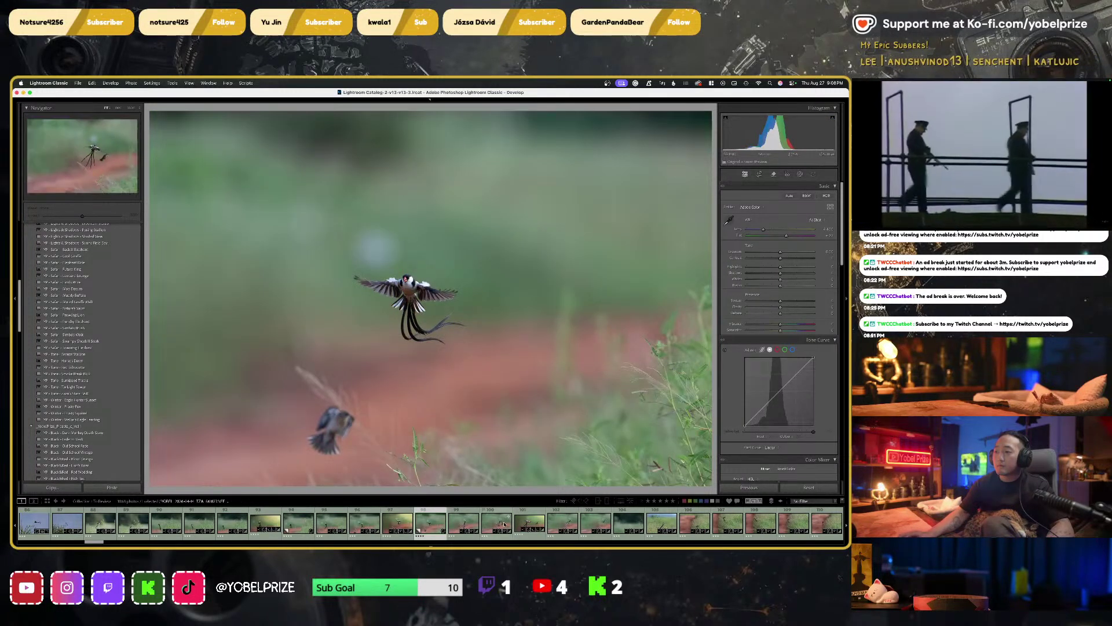
Create a virtual copy of the edited photo with two birds side by side, and reset the copy's settings
left_click(522, 523)
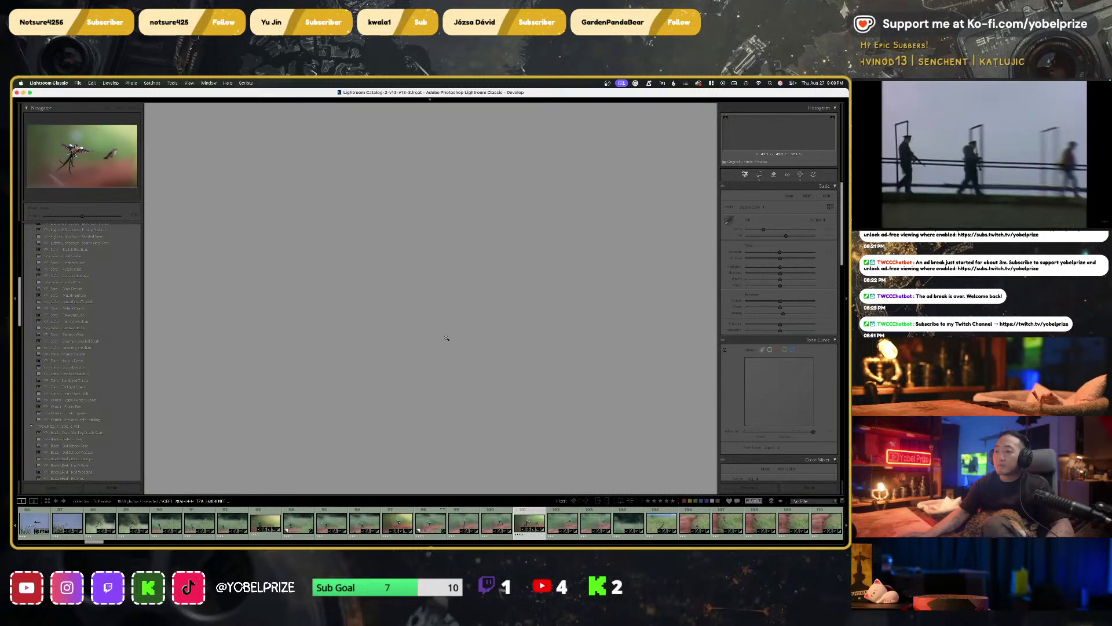
key("super+apostrophe")
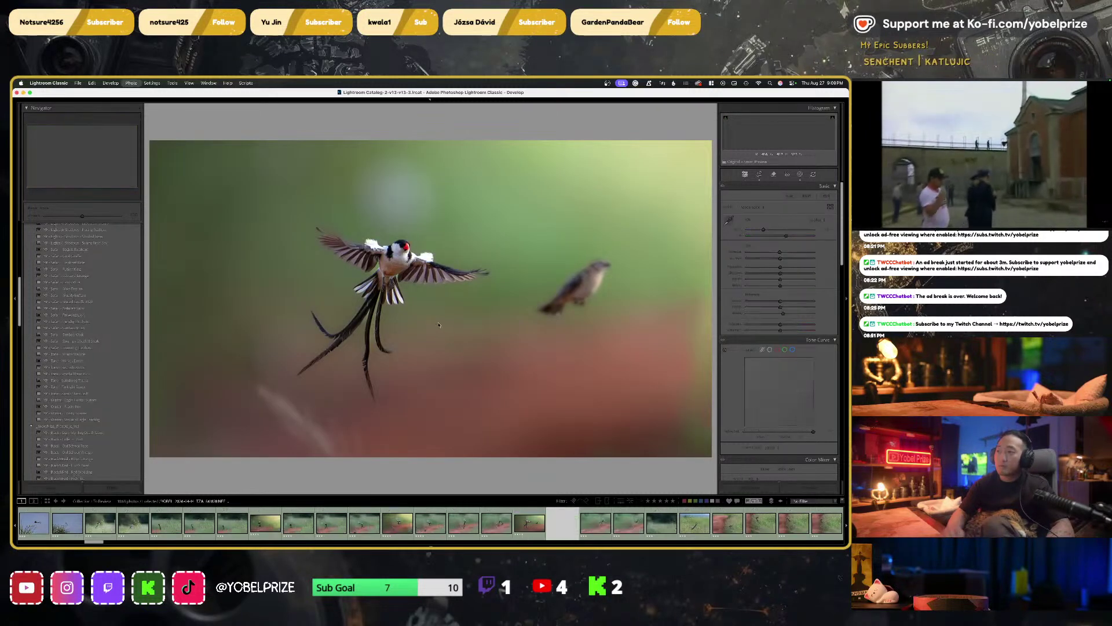
right_click(408, 302)
mouse_move(458, 296)
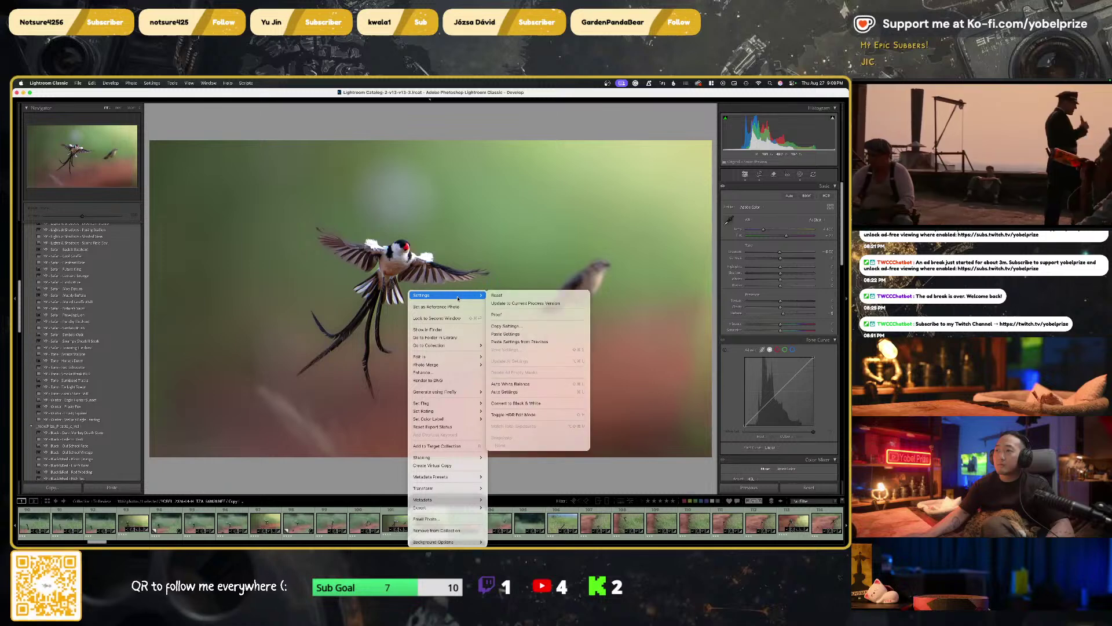
left_click(516, 297)
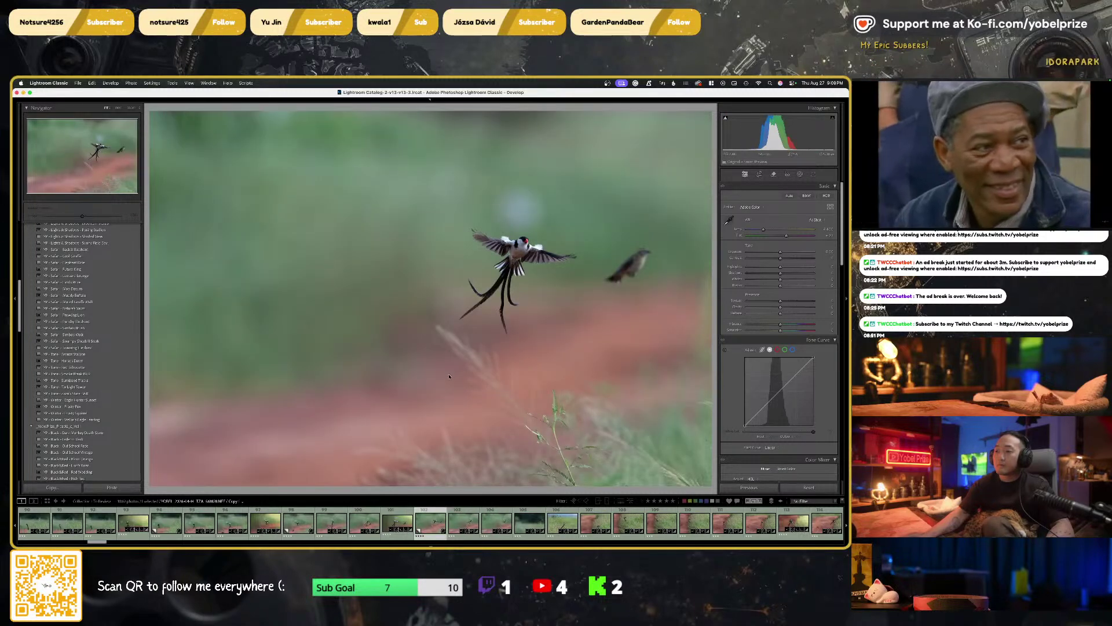
Compare the reset virtual copies of the lone flying bird, the two-bird shot with the lower second bird, and the side-by-side pair
left_click(167, 520)
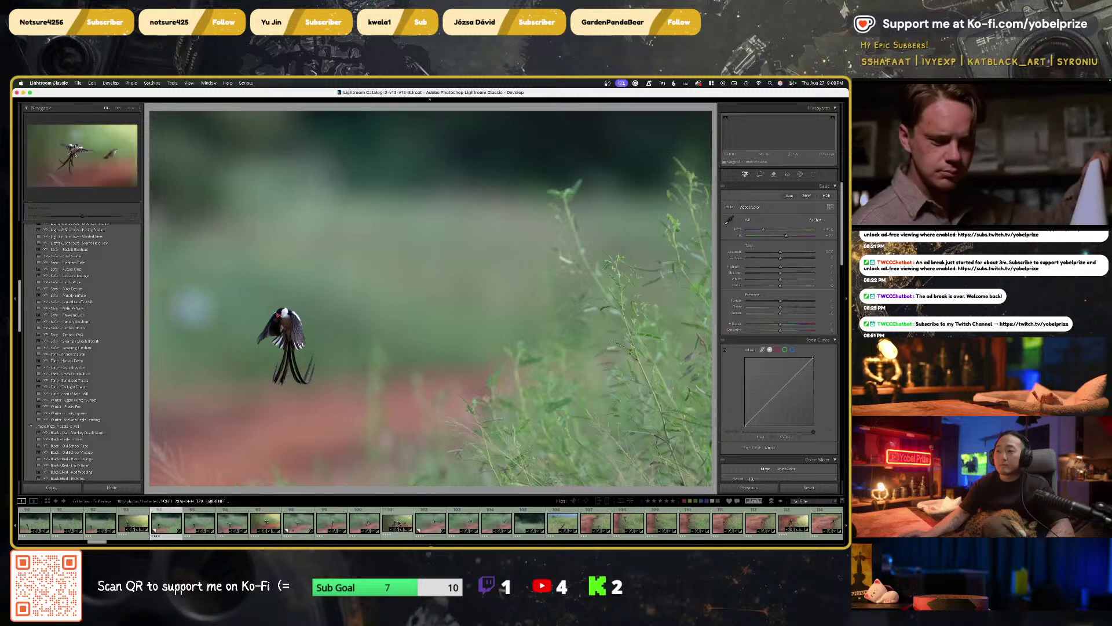
left_click(365, 521)
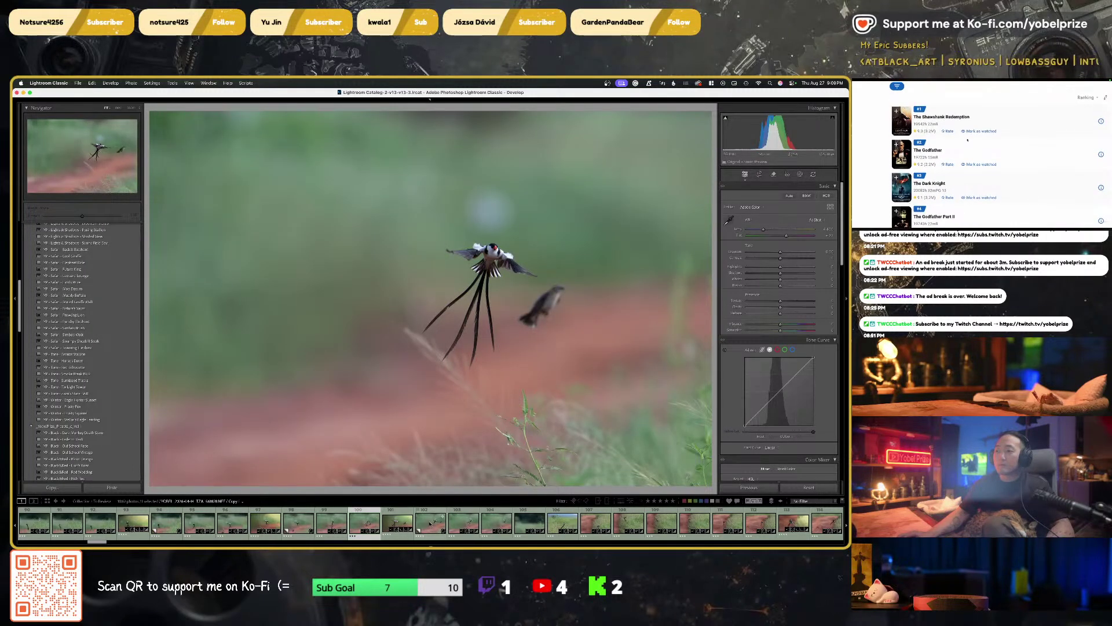
left_click(430, 523)
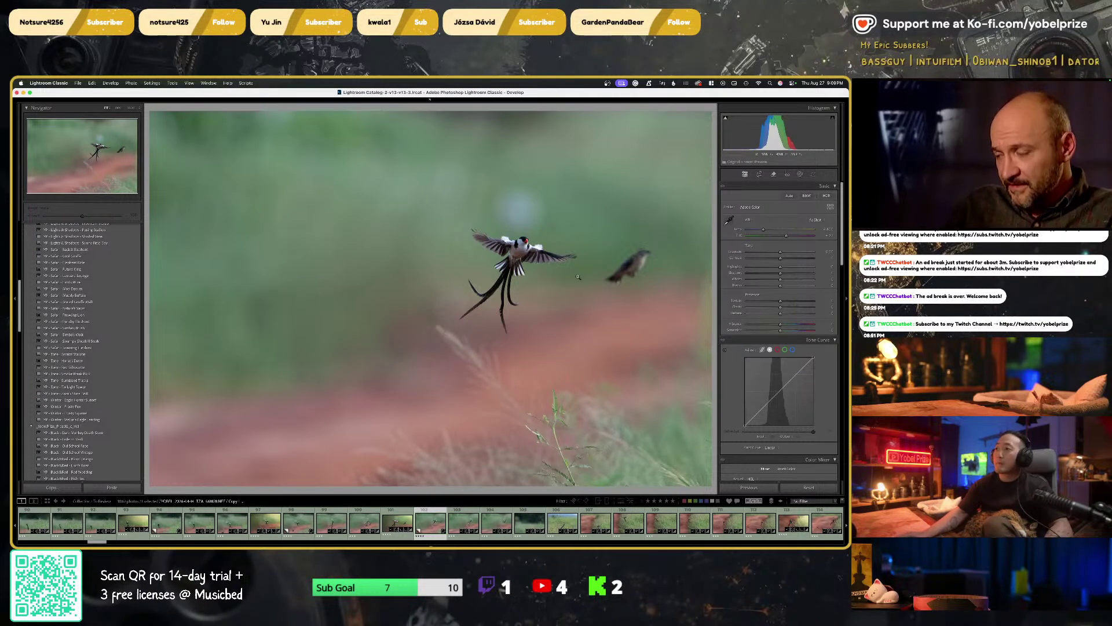
Try a panoramic crop on the virtual copy with two birds side by side, tightening the frame around them
key("r")
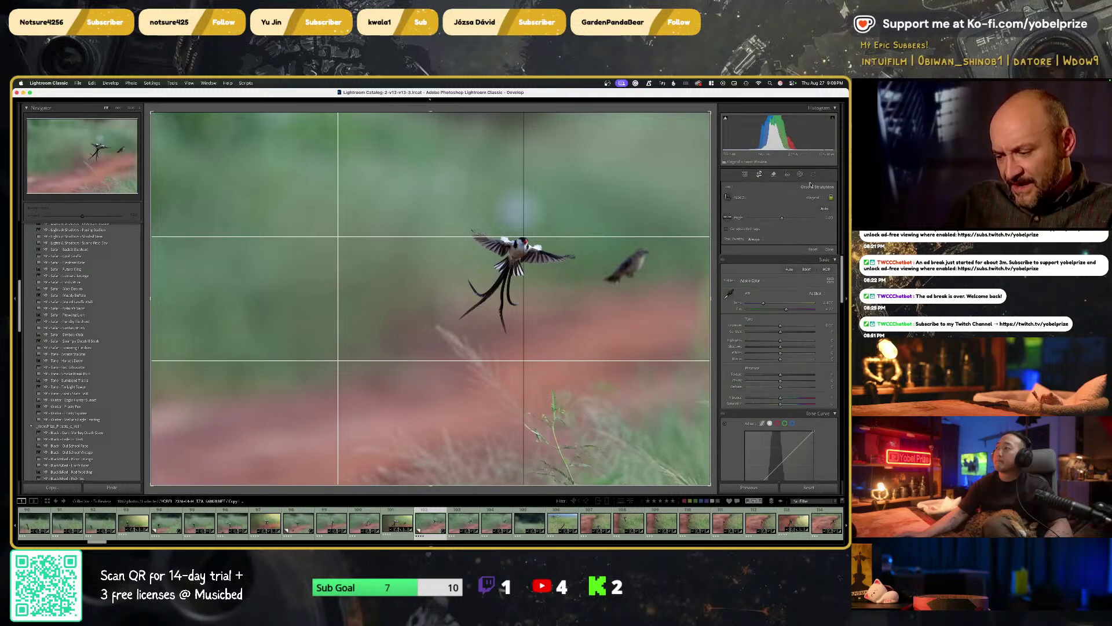
left_click(811, 198)
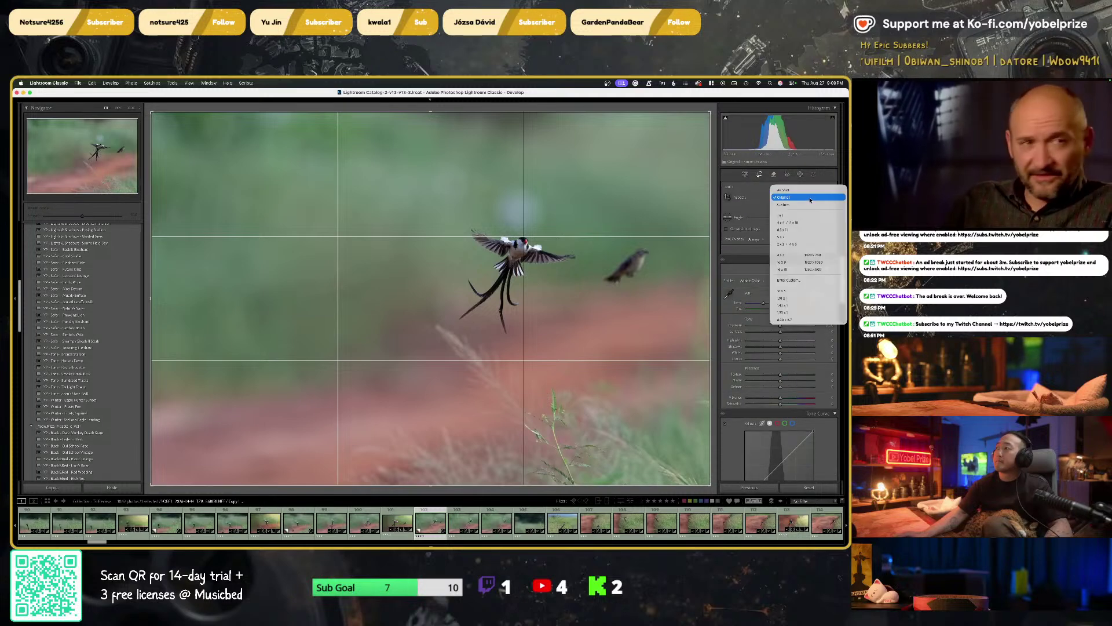
left_click(782, 291)
mouse_move(357, 270)
left_mouse_down()
mouse_move(342, 281)
mouse_move(373, 266)
mouse_move(340, 266)
mouse_move(369, 270)
left_mouse_up()
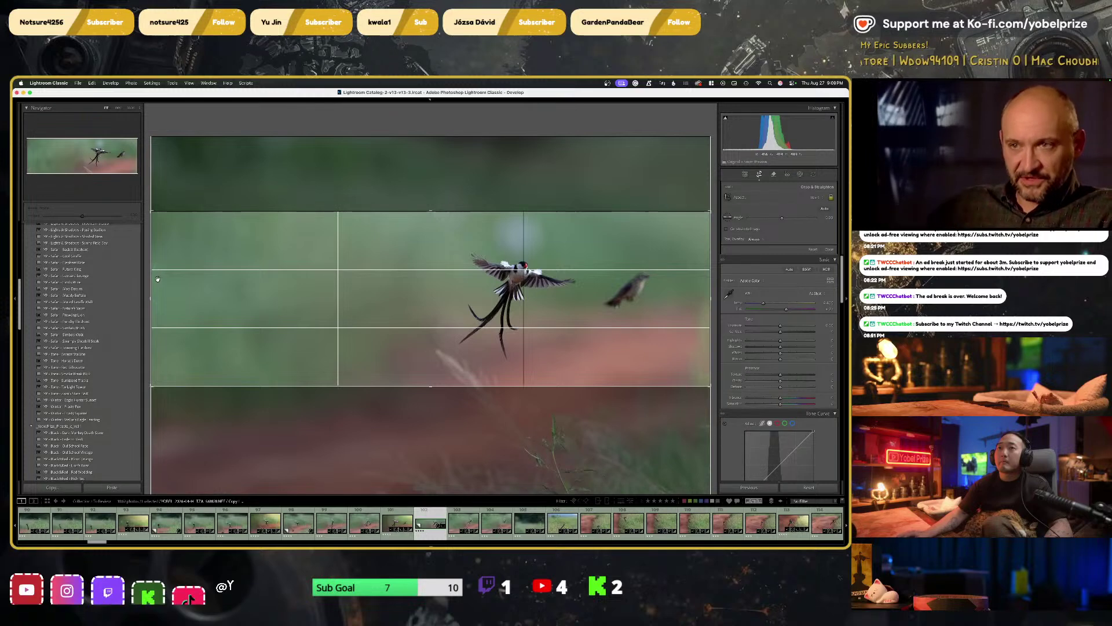
left_click_drag(152, 292, 228, 295)
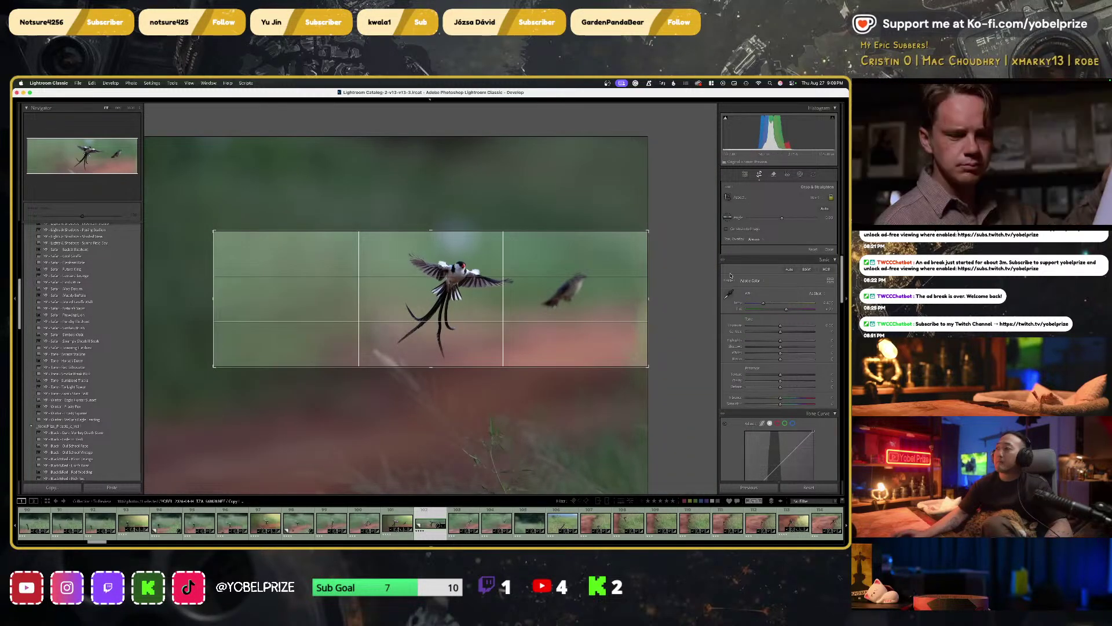
Crop the photo to 16 x 9 around both birds, place the long-tailed bird near the first vertical third, and apply the crop
left_click(813, 199)
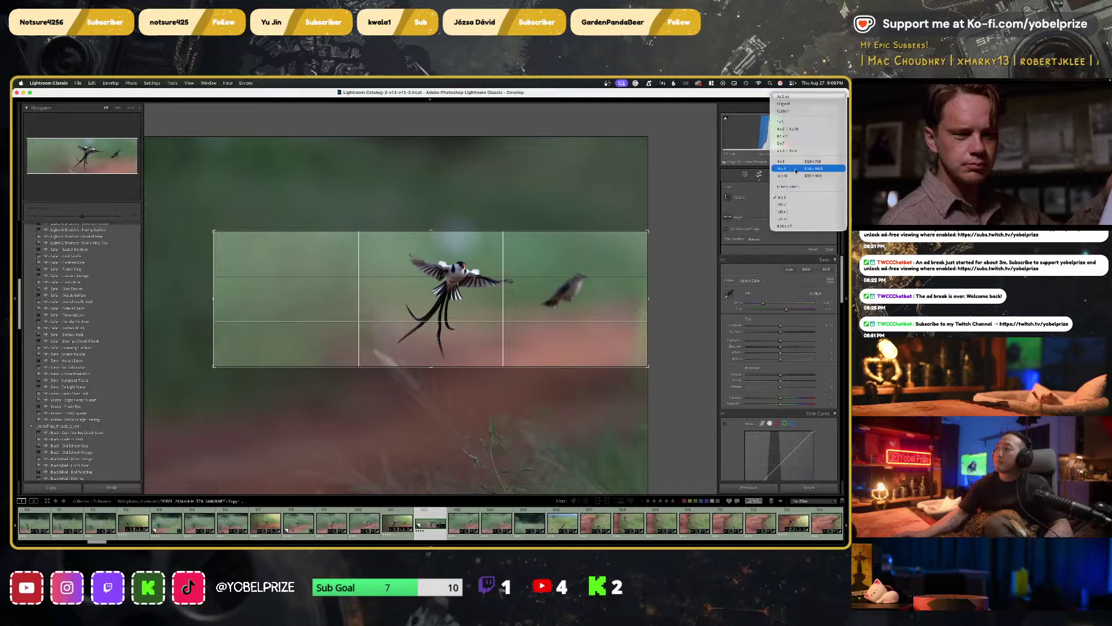
left_click(554, 287)
left_click_drag(554, 287, 477, 293)
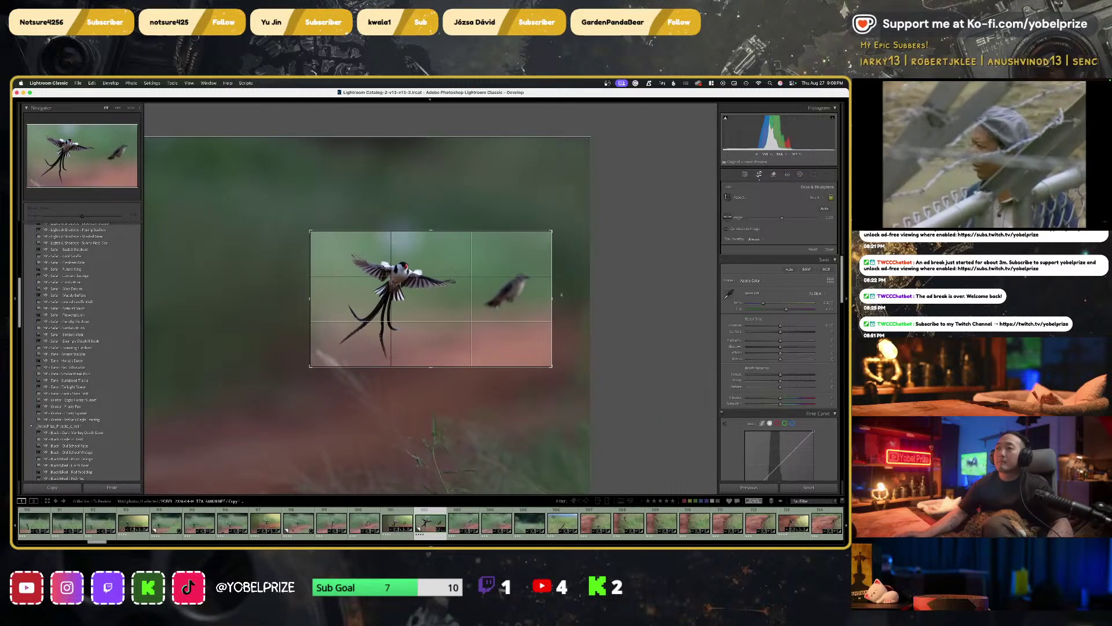
left_click_drag(554, 298, 582, 298)
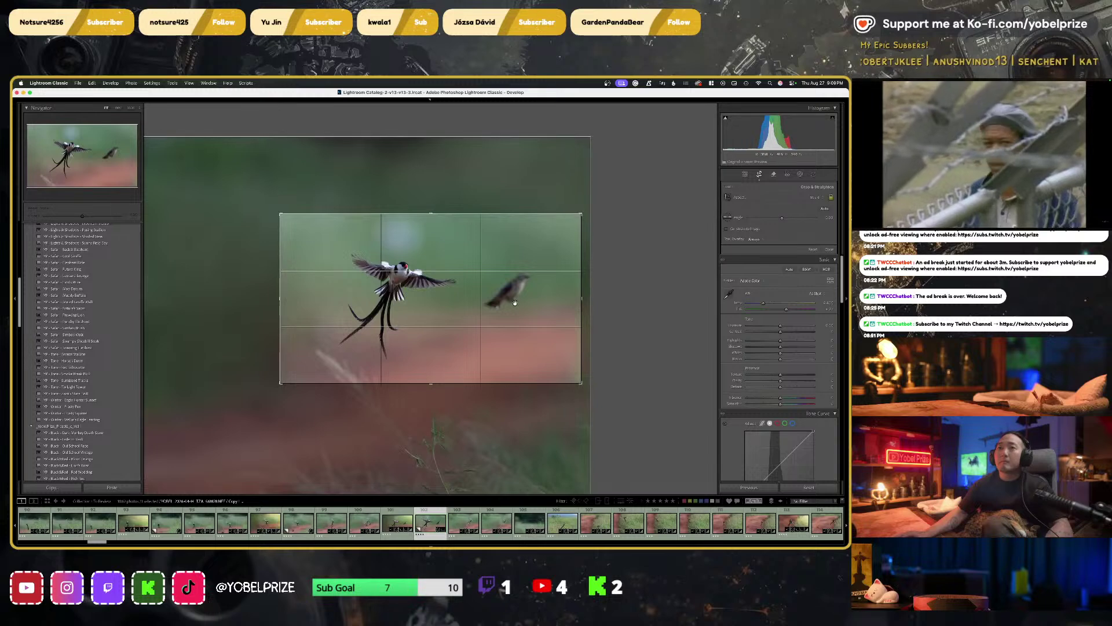
left_click_drag(505, 303, 505, 305)
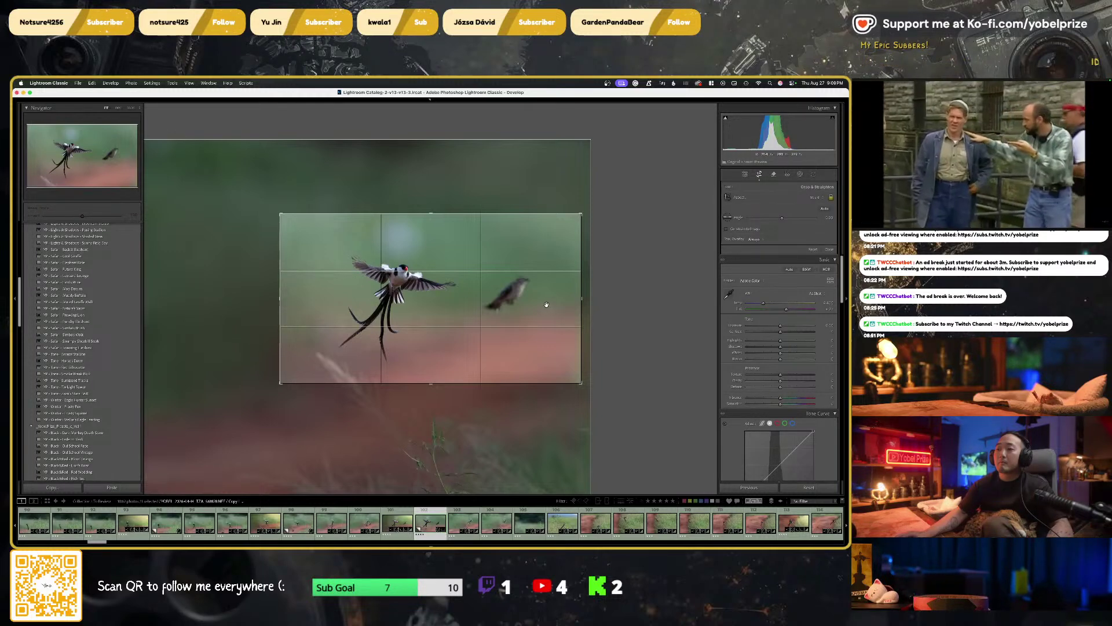
left_click_drag(546, 304, 542, 309)
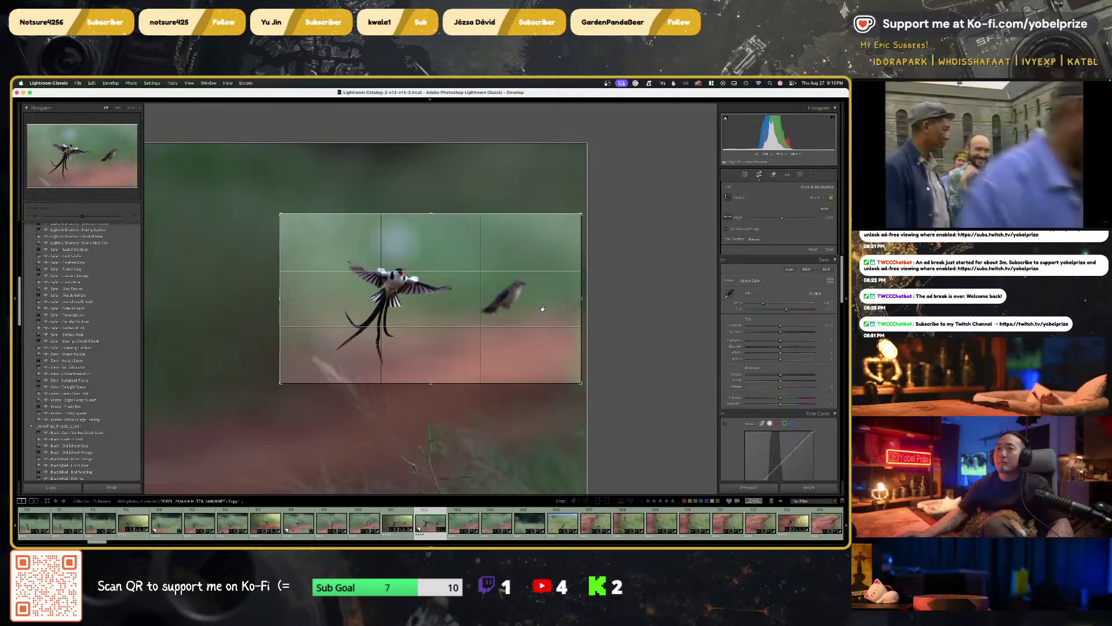
left_click_drag(542, 307, 534, 309)
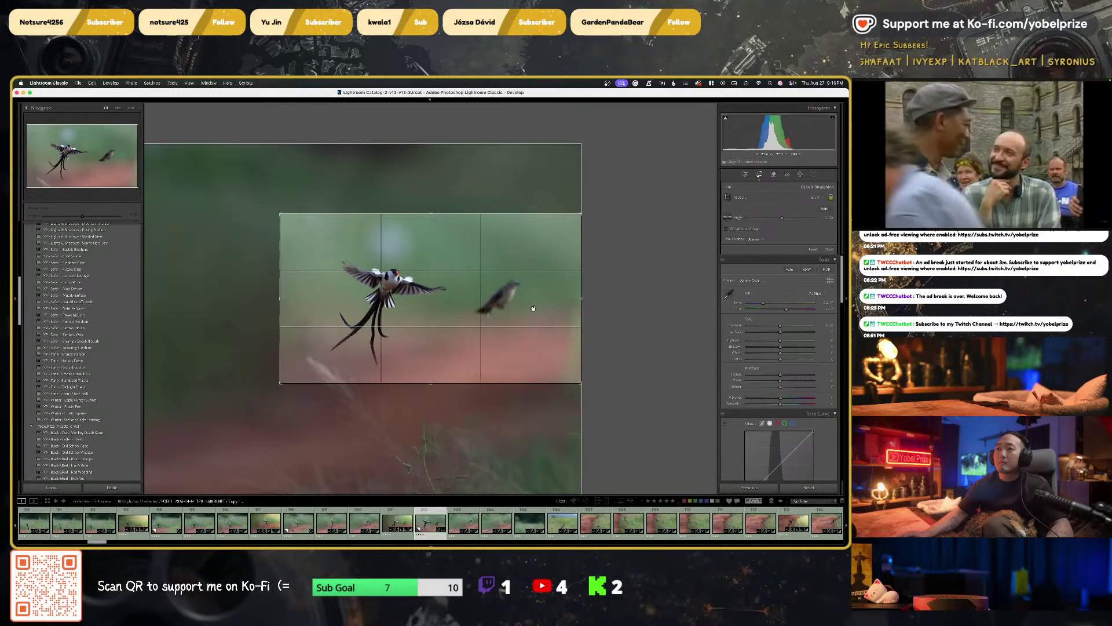
key("Return")
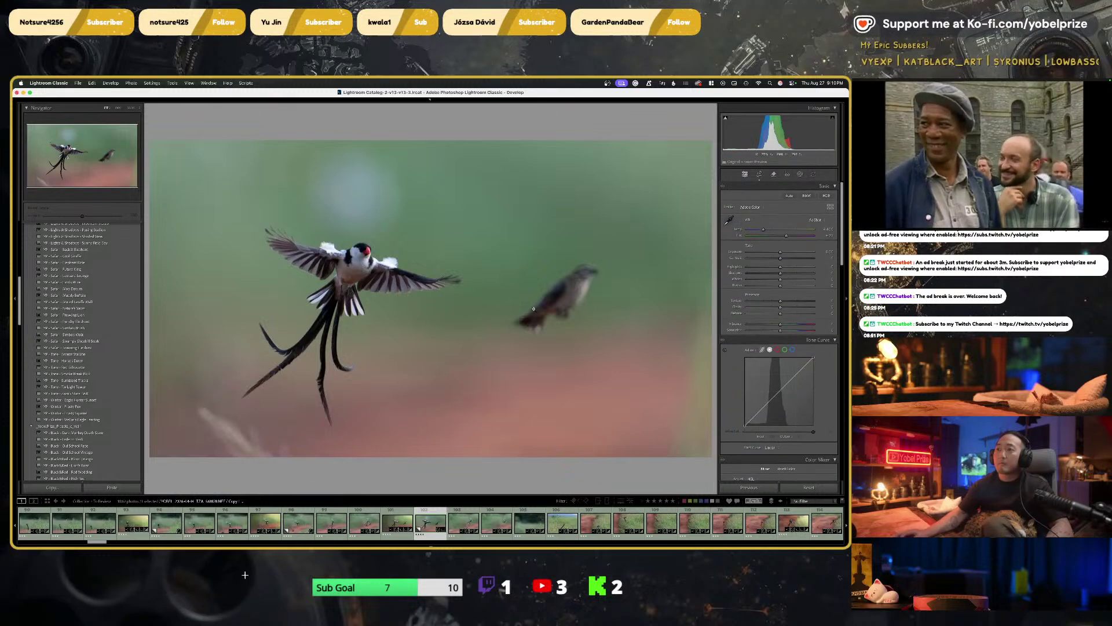
Enable Denoise in the Detail settings for the cropped two-bird photo
scroll(729, 405, "down", 5)
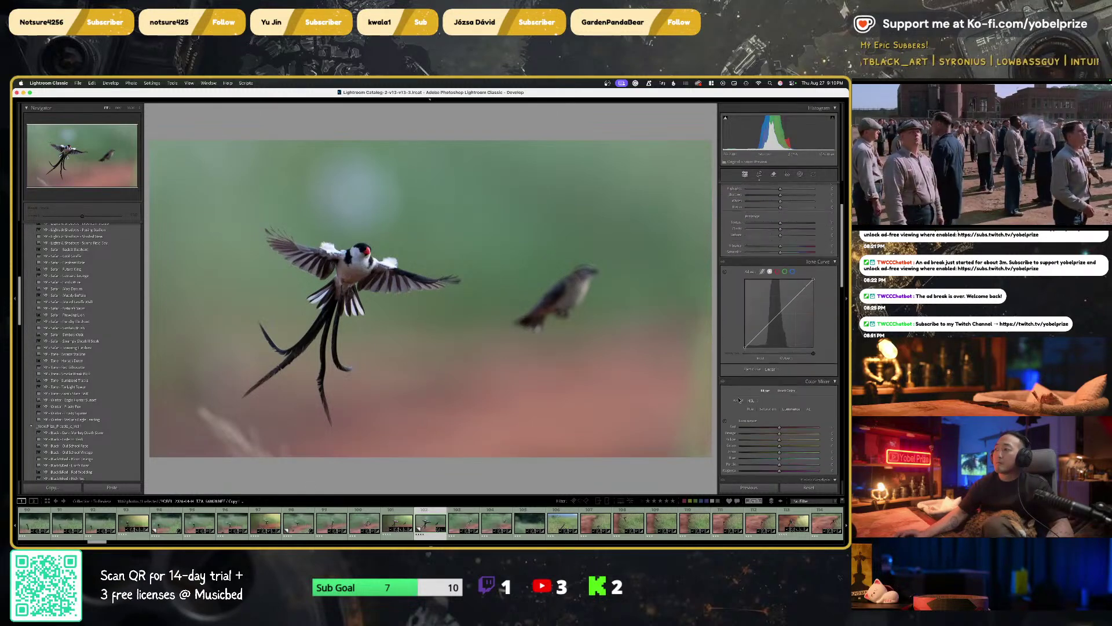
scroll(729, 406, "down", 5)
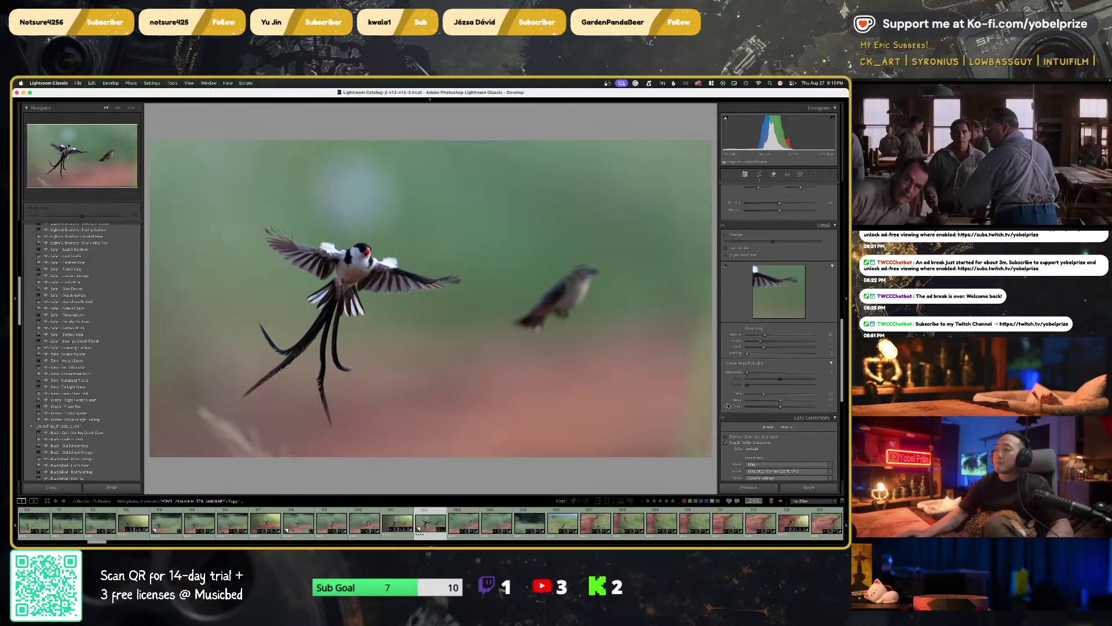
left_click(726, 235)
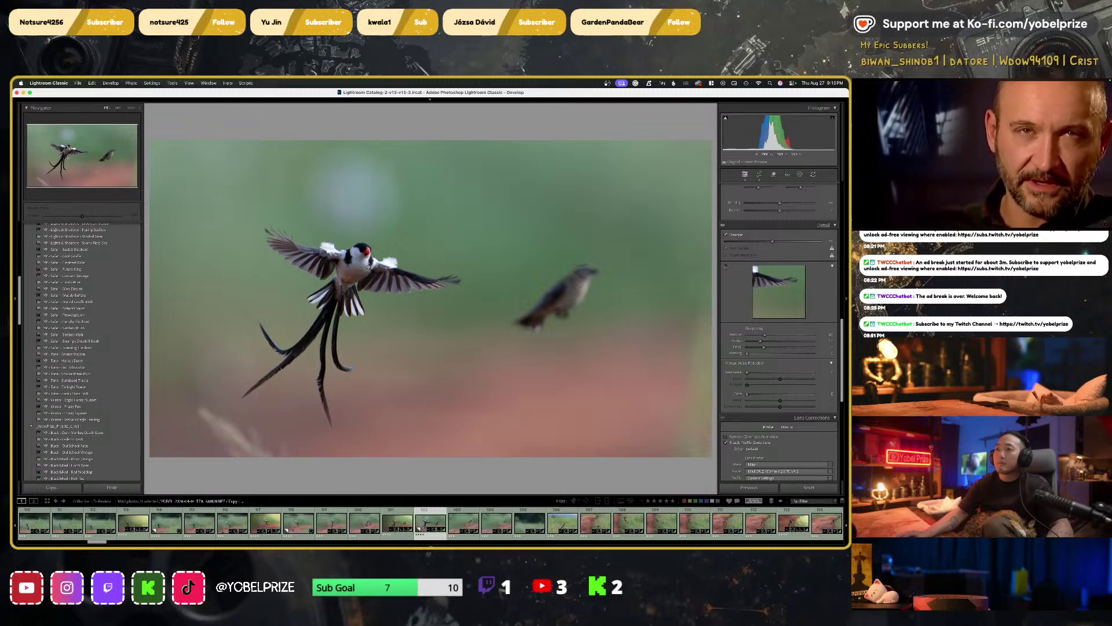
Apply the third preset of the second preset group to give the two-bird photo a warm yellow-green look
scroll(80, 297, "up", 6)
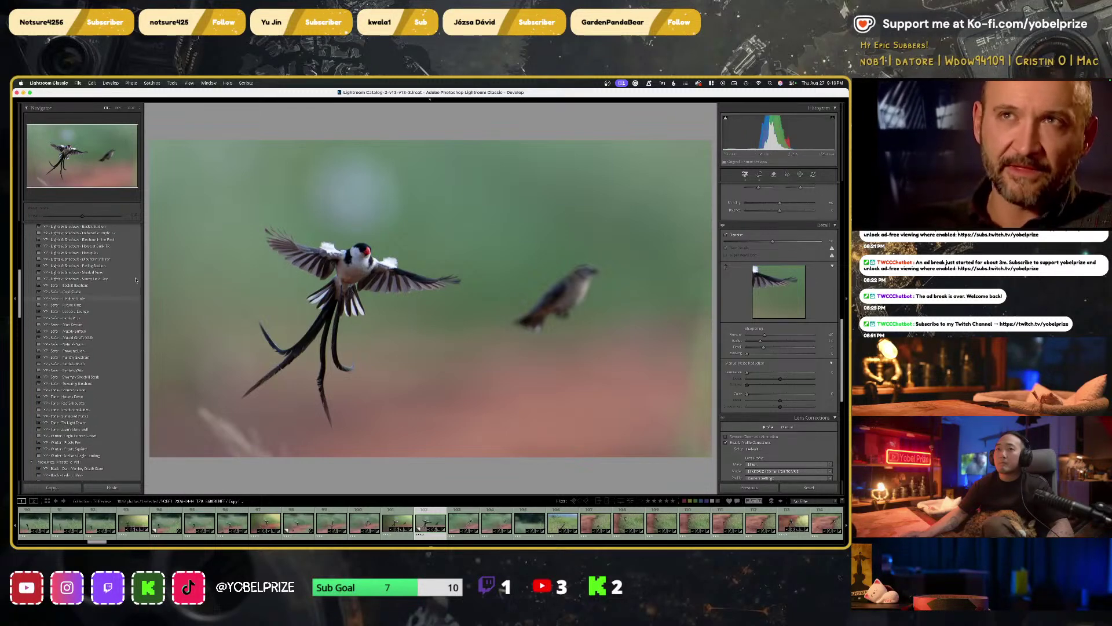
left_click(80, 297)
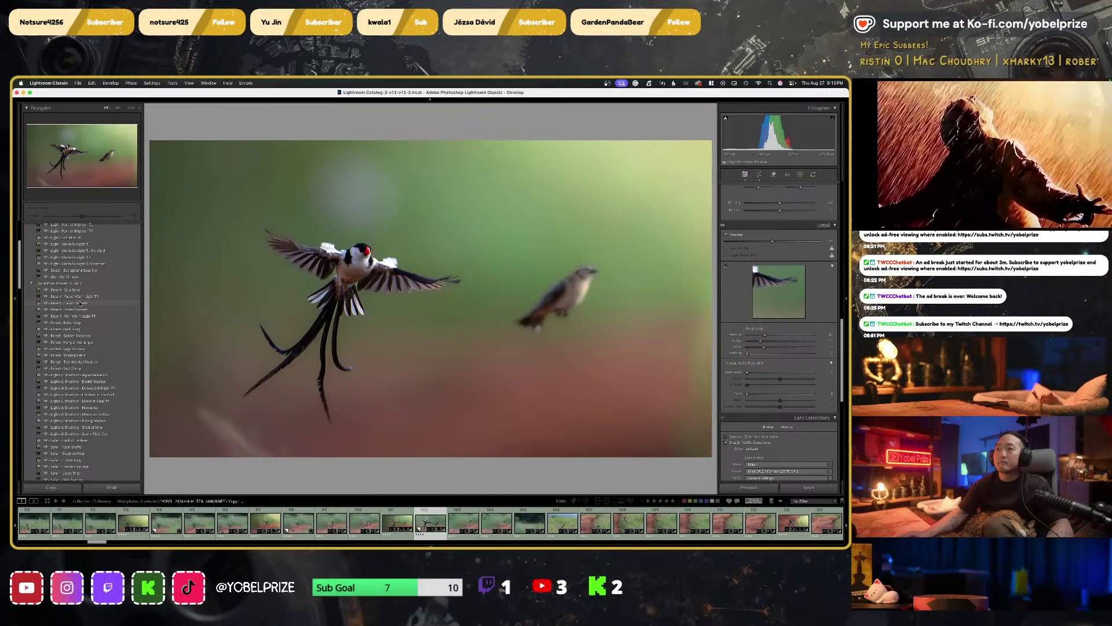
left_click(80, 303)
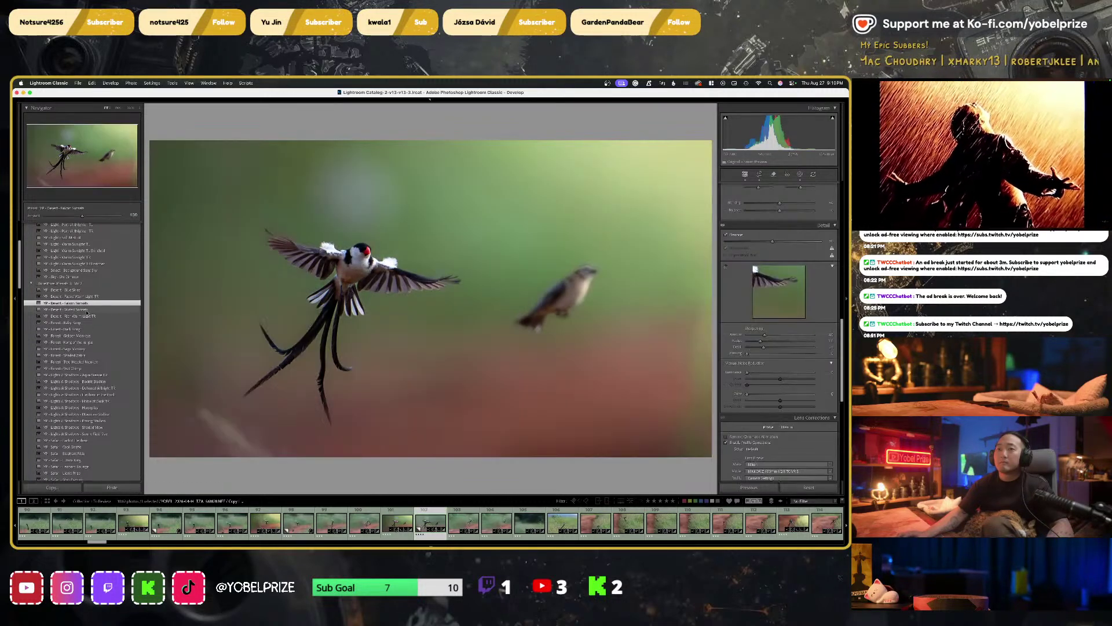
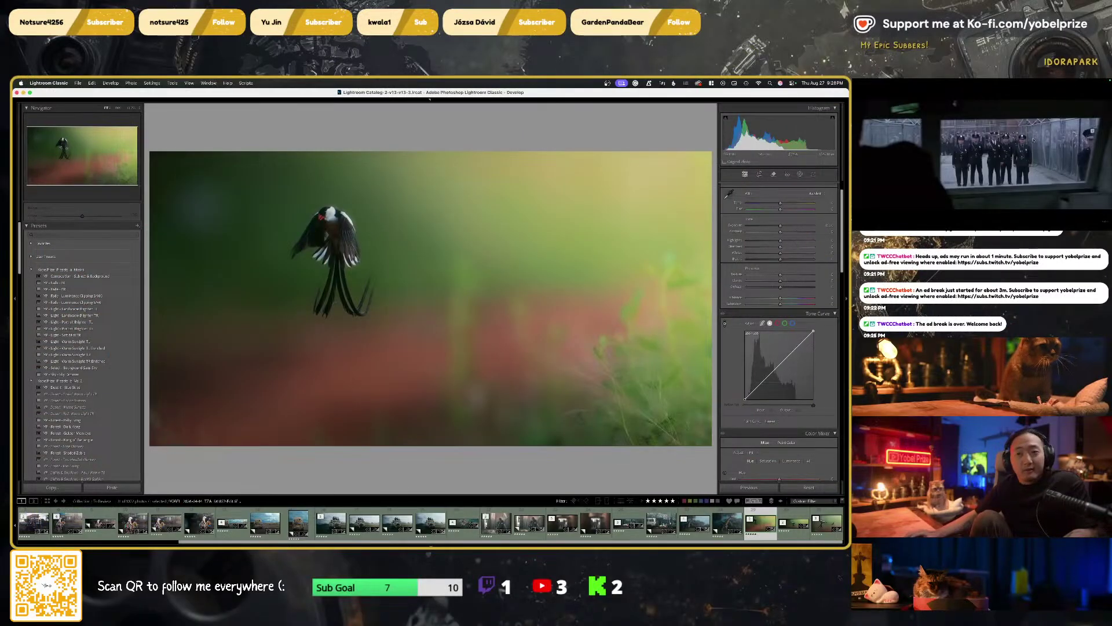
Show the photos in the Library grid without the star filter and select the edited two-bird photo 105
key("g")
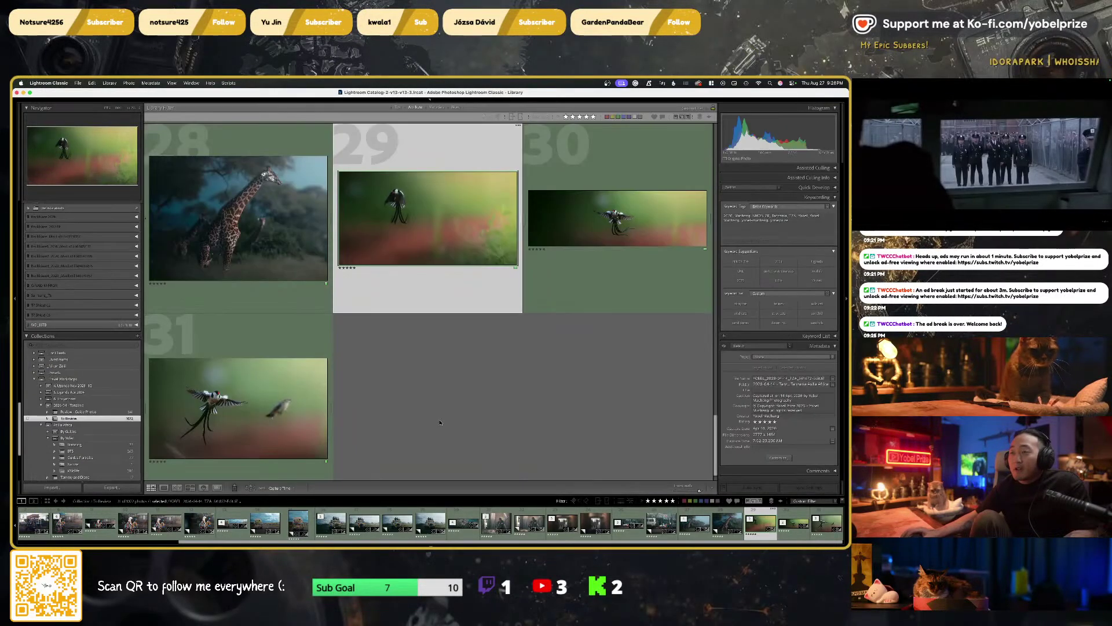
scroll(441, 418, "down", 15)
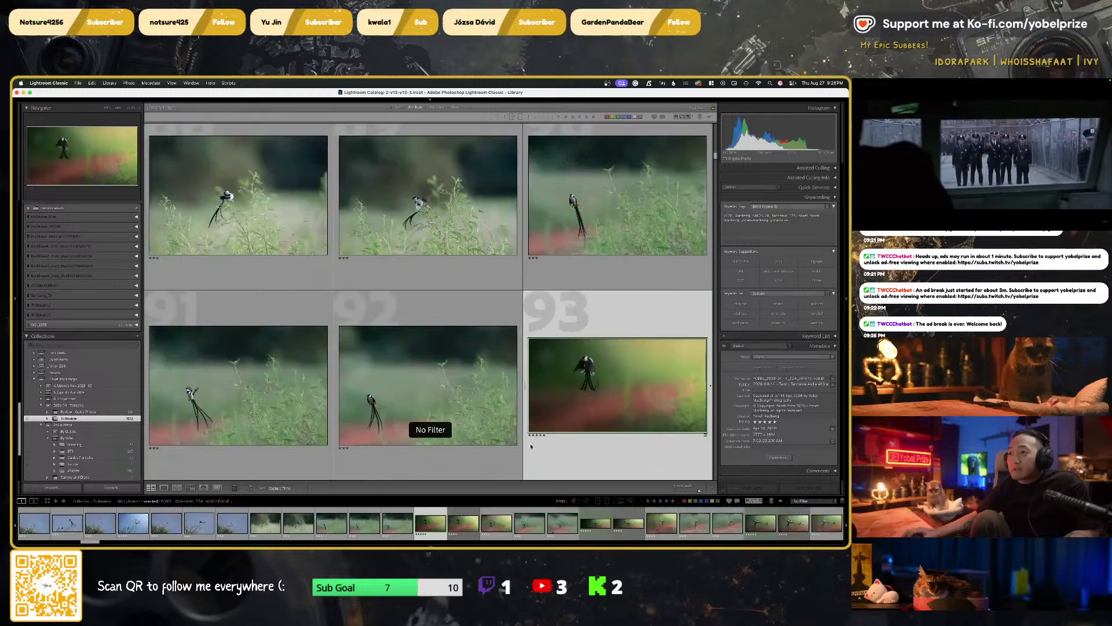
scroll(488, 408, "down", 3)
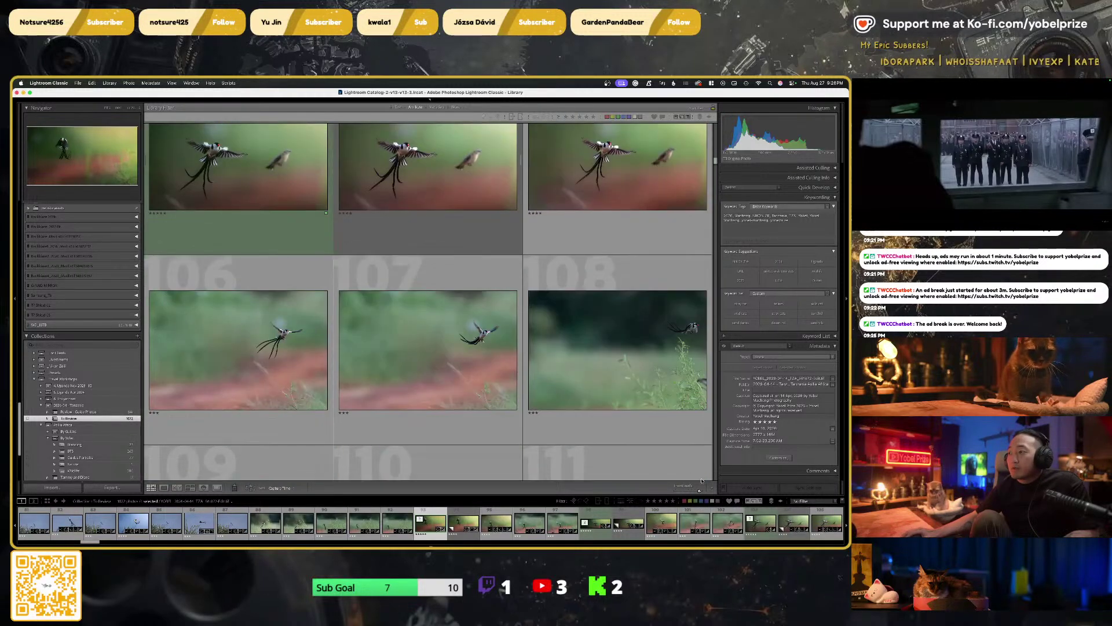
scroll(455, 379, "up", 1)
left_click(545, 278)
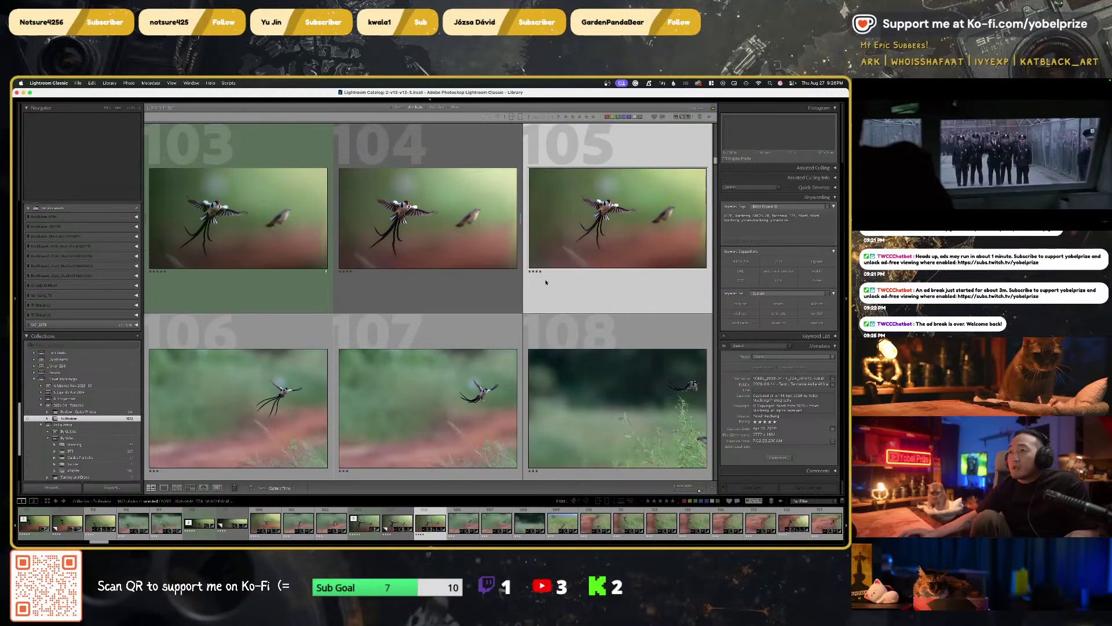
scroll(468, 337, "down", 1)
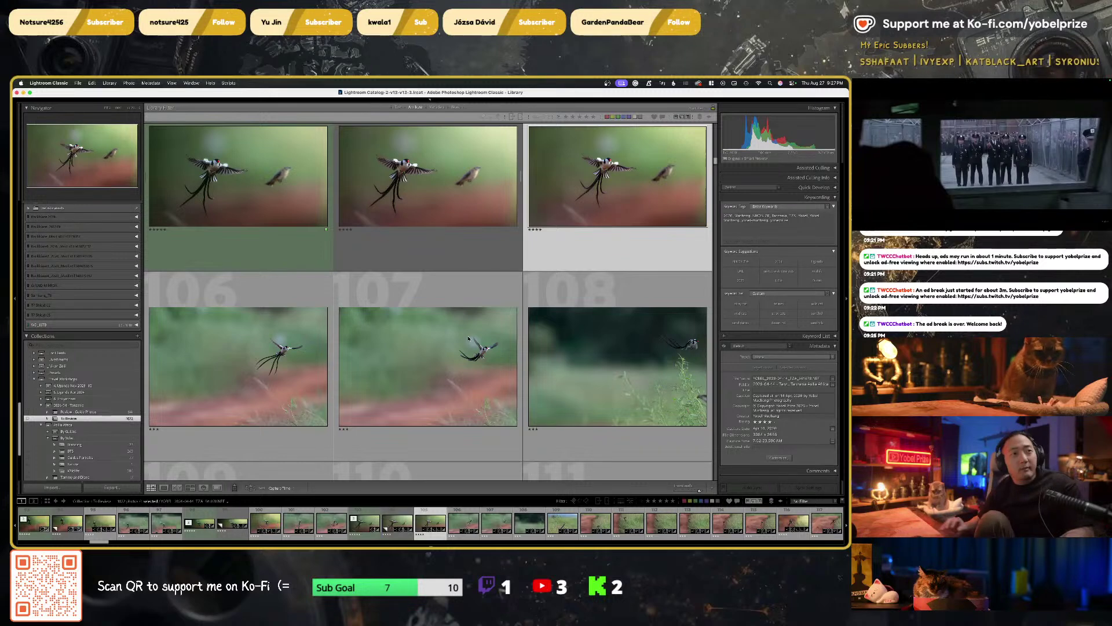
Switch to Finder and preview the Osmo Nano camp video ending in 0039, toggling its playback
key("super+space")
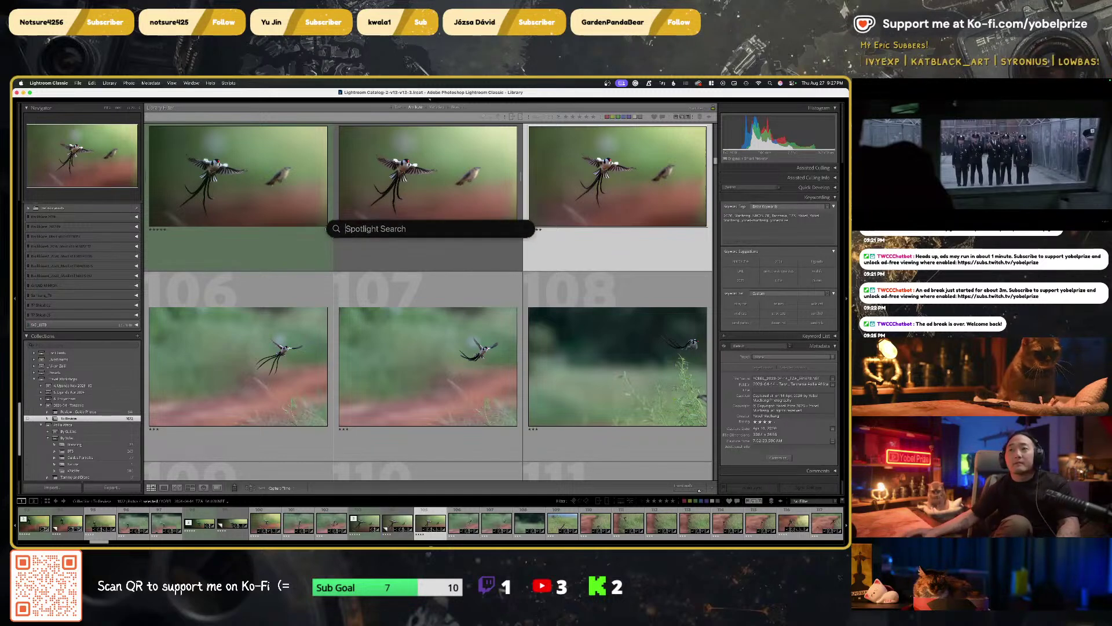
key("Escape")
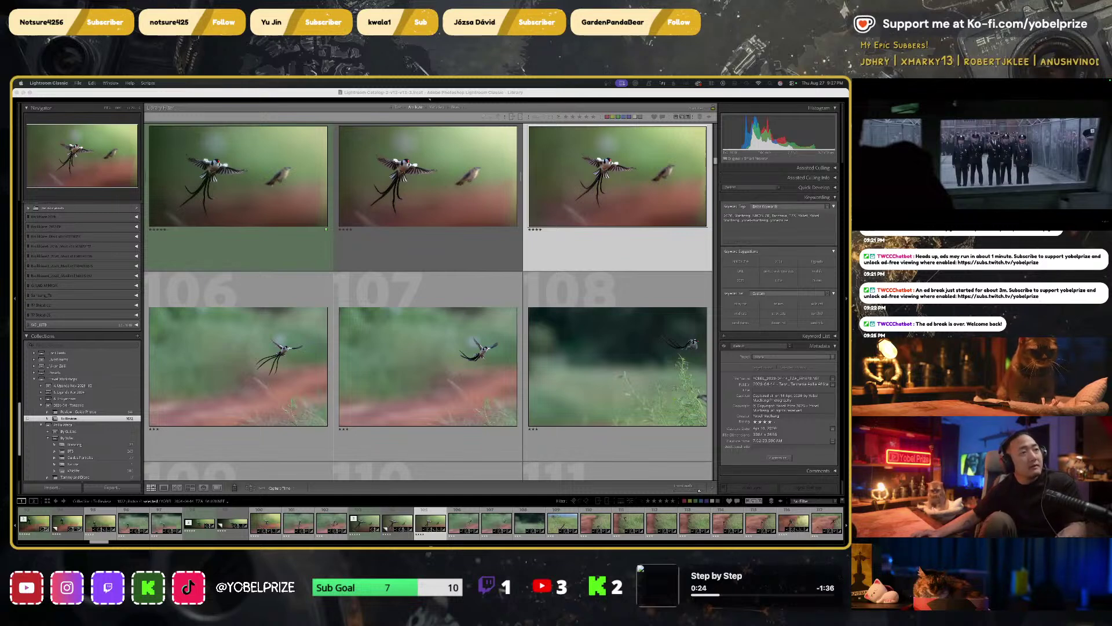
key("space")
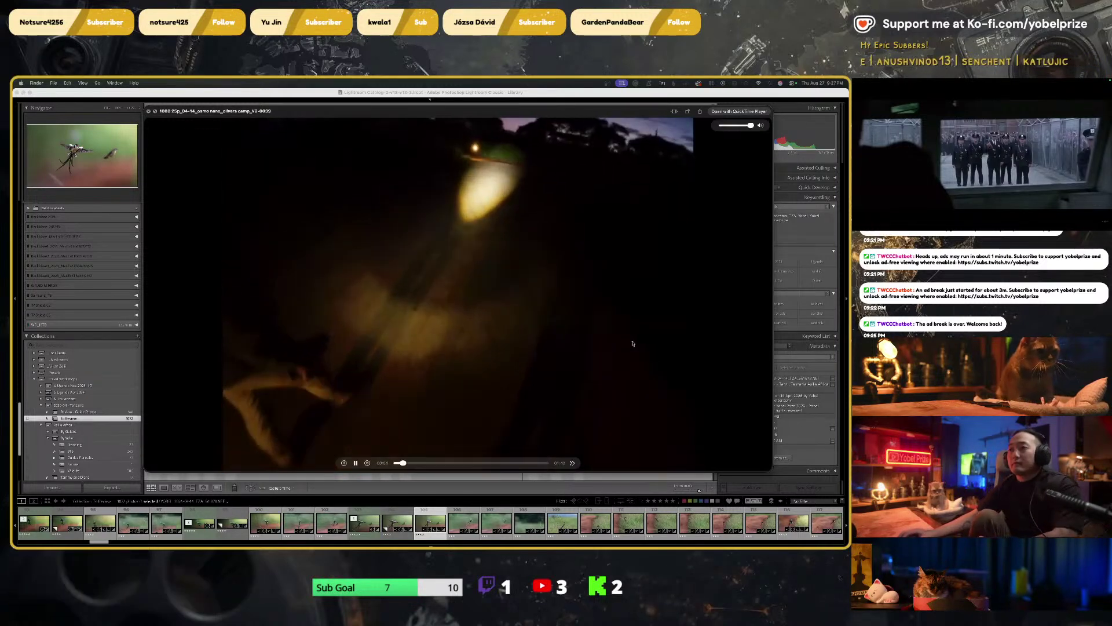
mouse_move(360, 457)
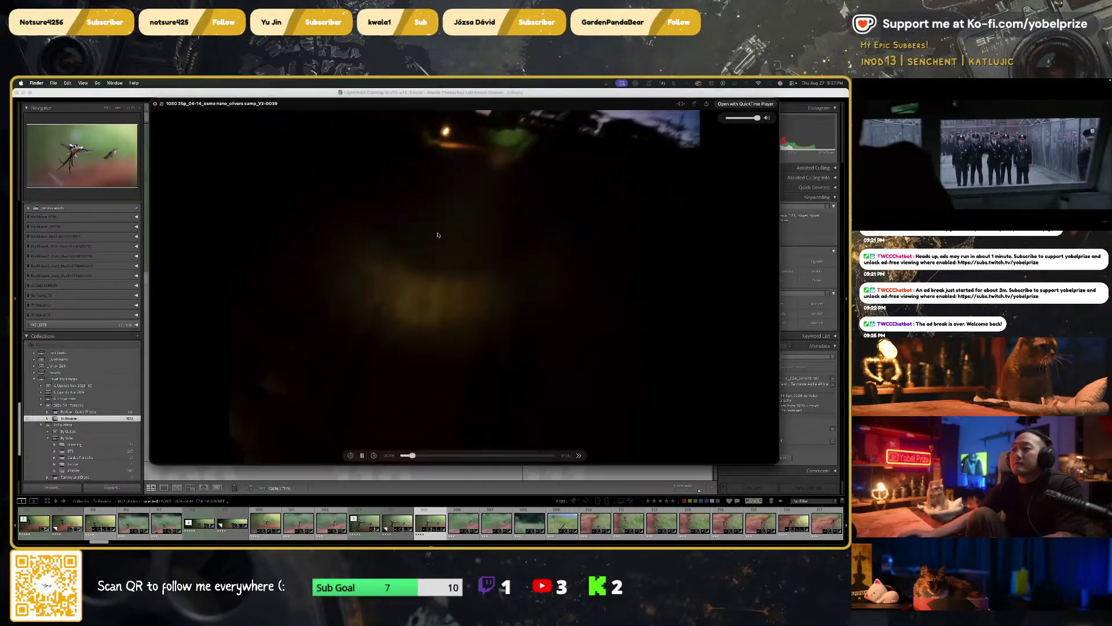
left_click(360, 456)
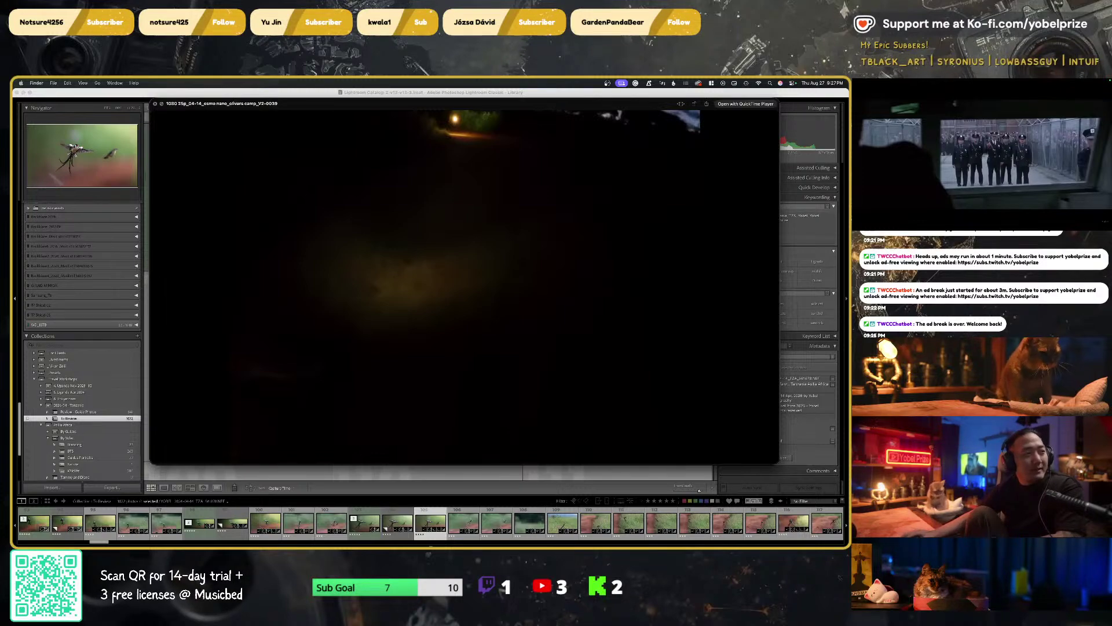
Preview the camp video ending in 0041, pause it, and skim forward to the group holding cameras in the tent
key("Right")
key("Right")
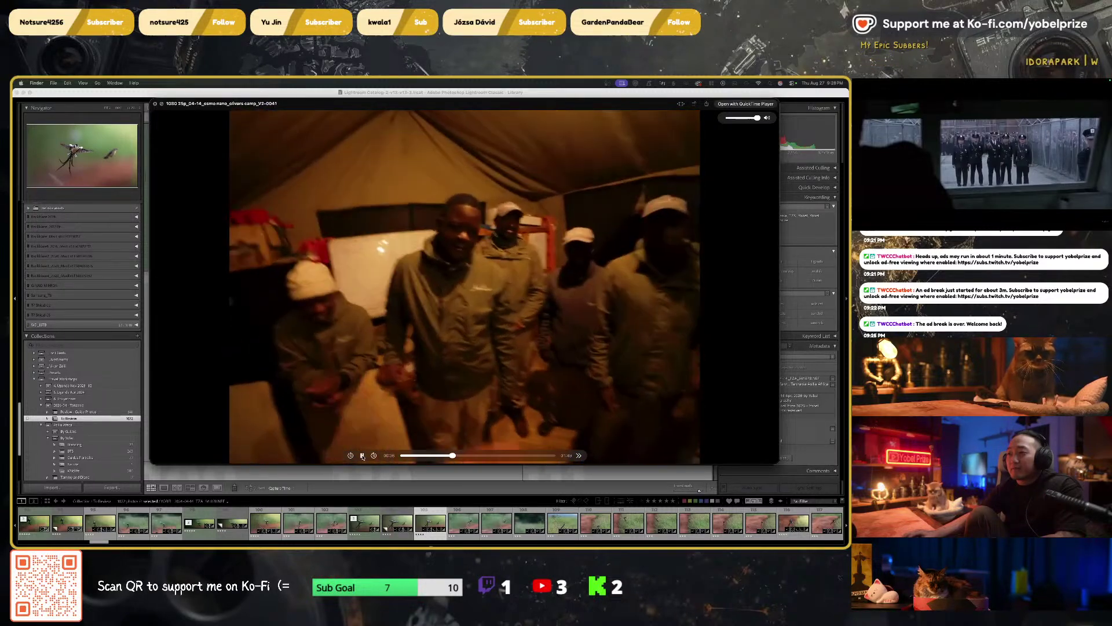
left_click(362, 456)
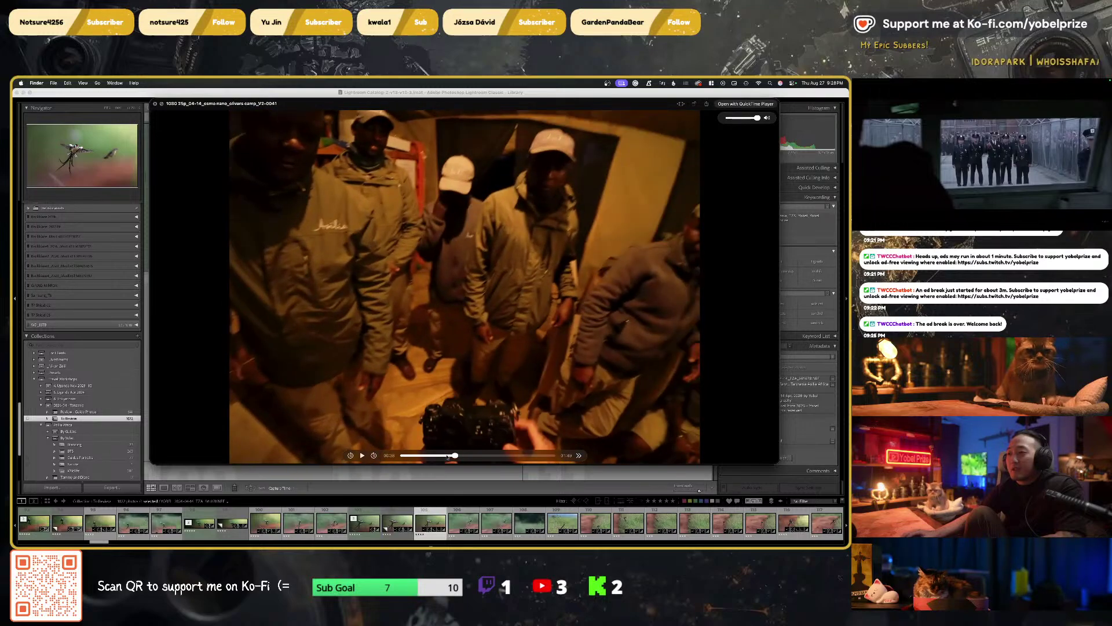
left_click(458, 456)
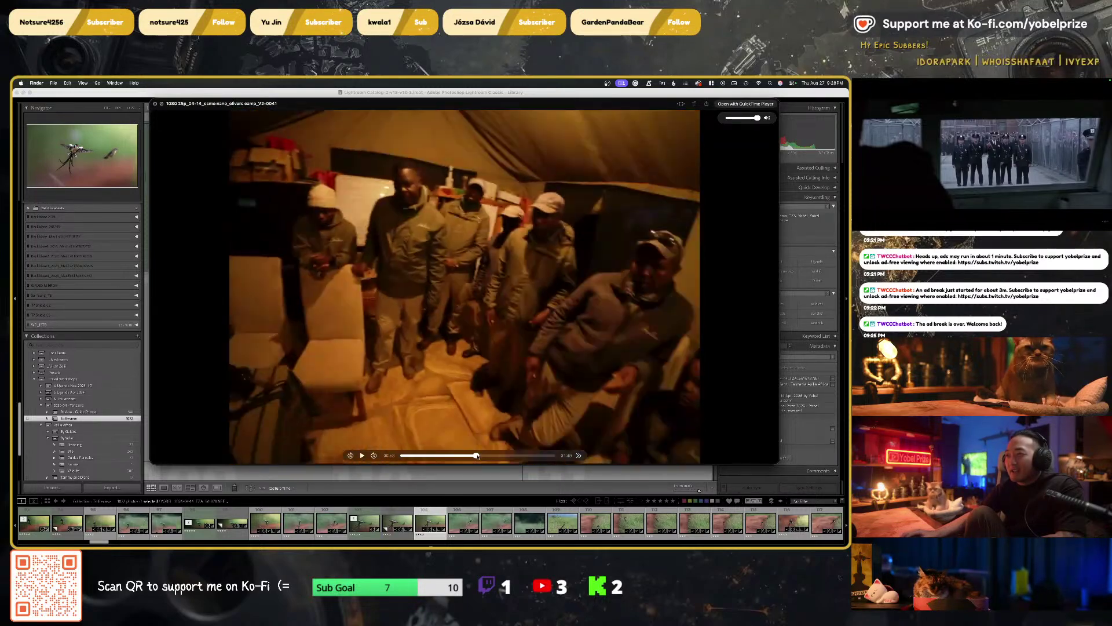
left_click_drag(476, 456, 522, 456)
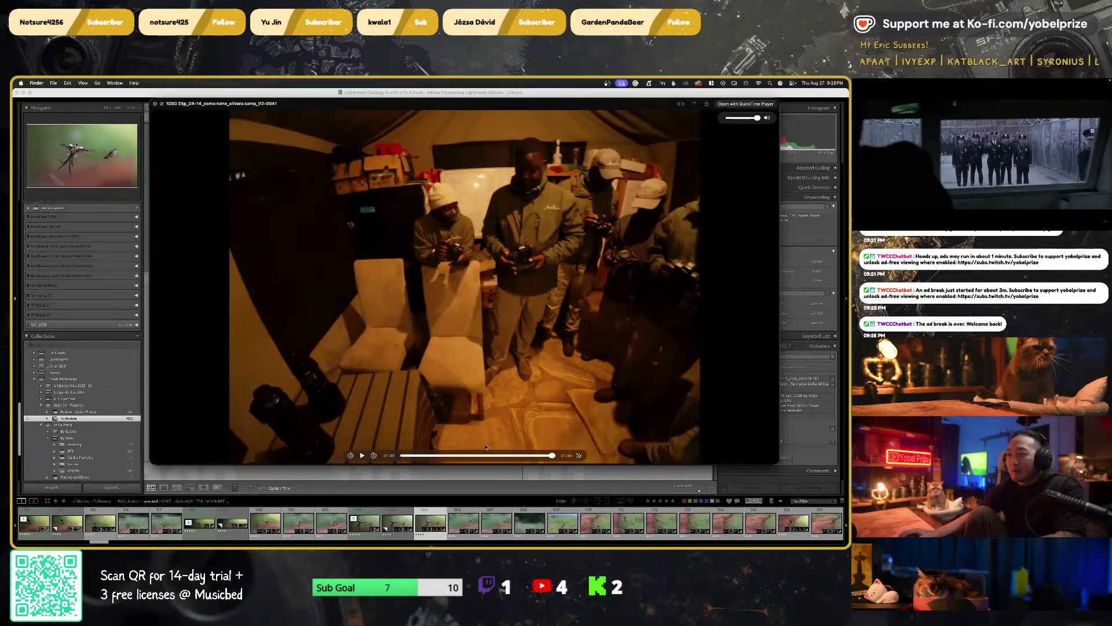
Preview the camp videos ending in 0042 and 0043, skimming forward through each clip
left_click(410, 456)
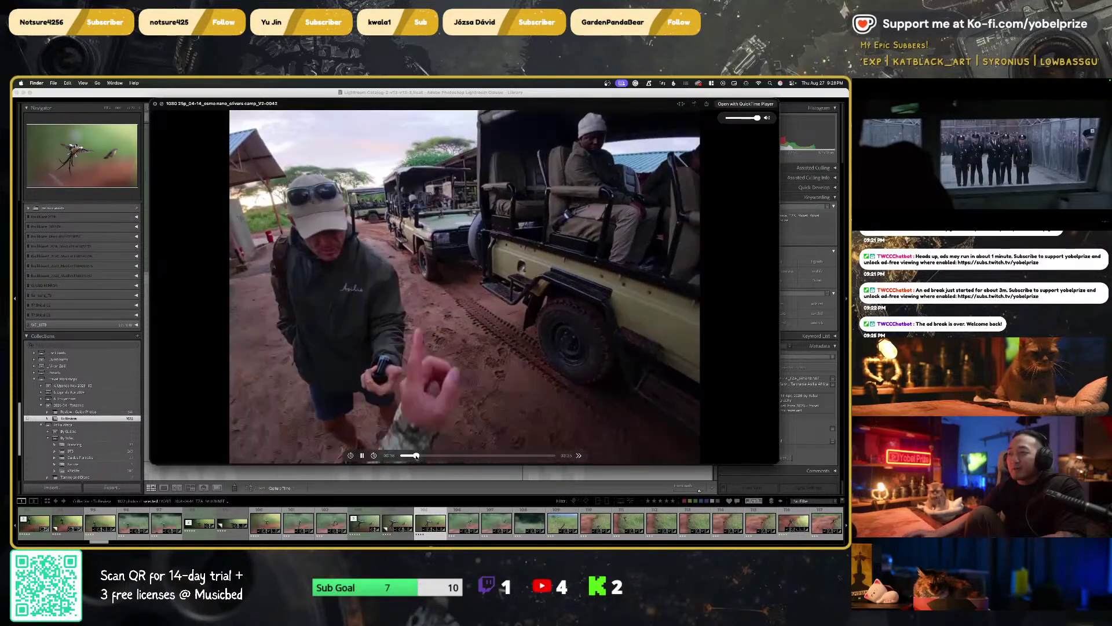
left_click_drag(423, 456, 540, 456)
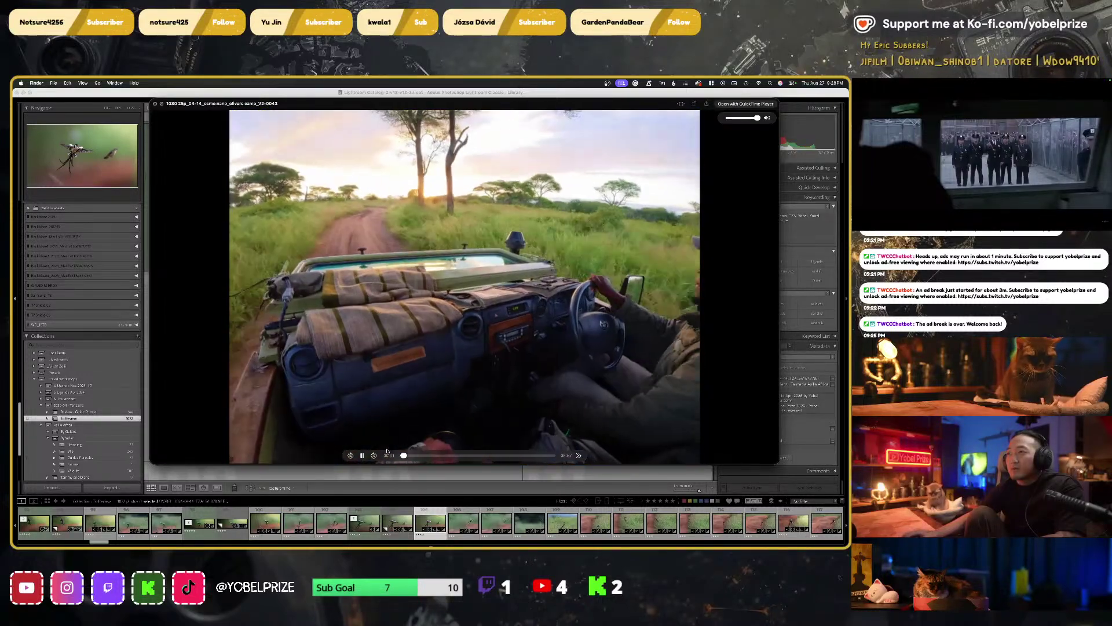
left_click_drag(407, 457, 443, 457)
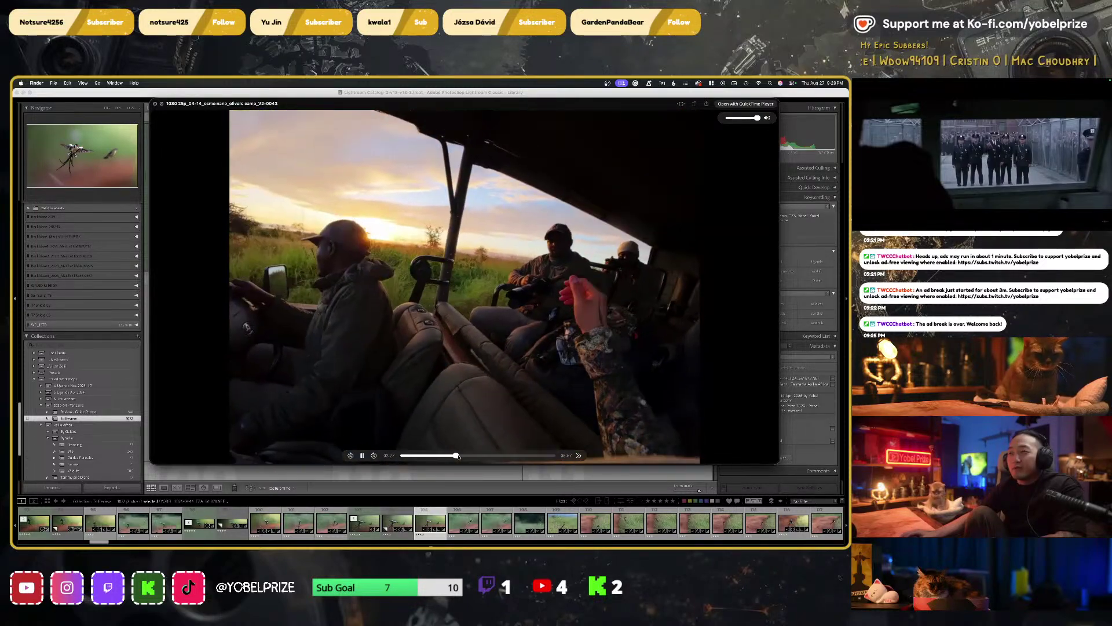
left_click_drag(462, 456, 492, 457)
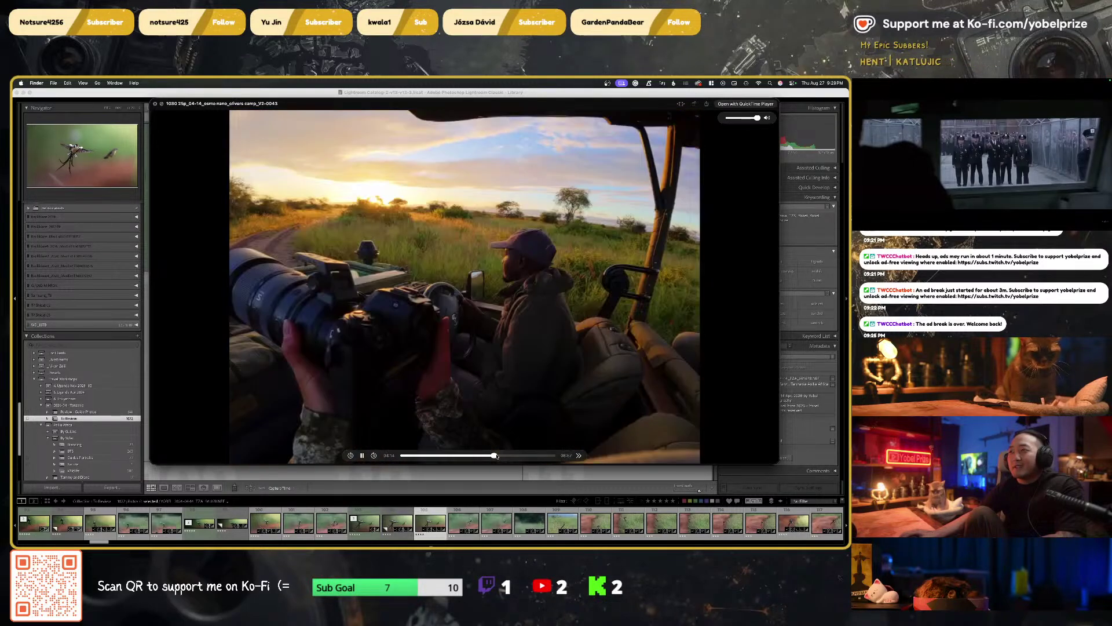
left_click_drag(498, 456, 404, 456)
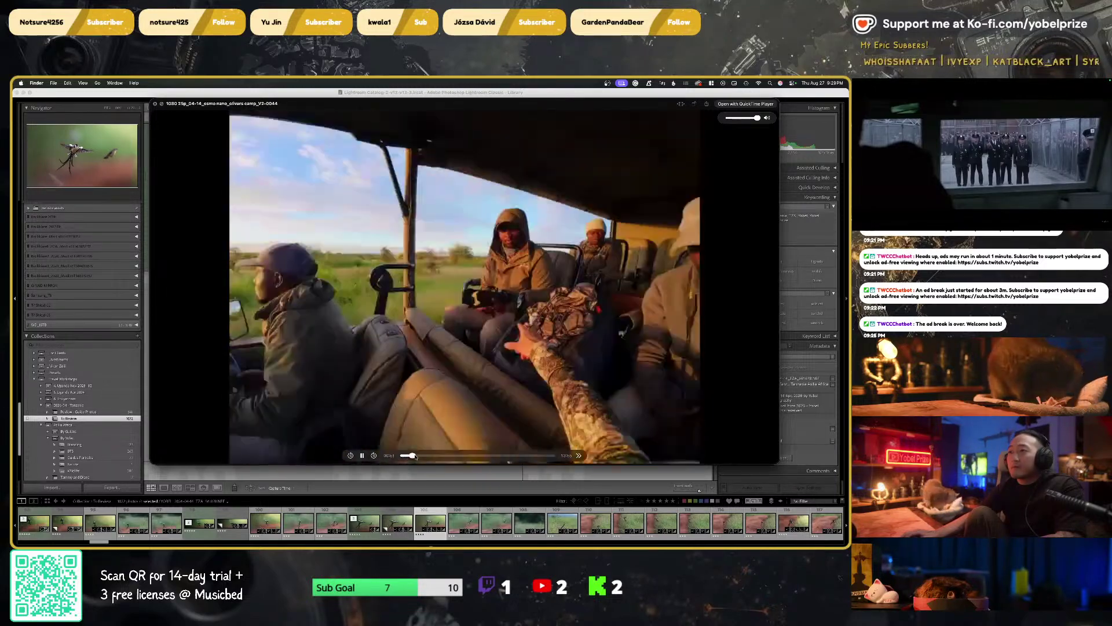
Preview the camp videos ending in 0044, 0045 and 0046, skimming each one toward its end
left_click_drag(422, 456, 537, 455)
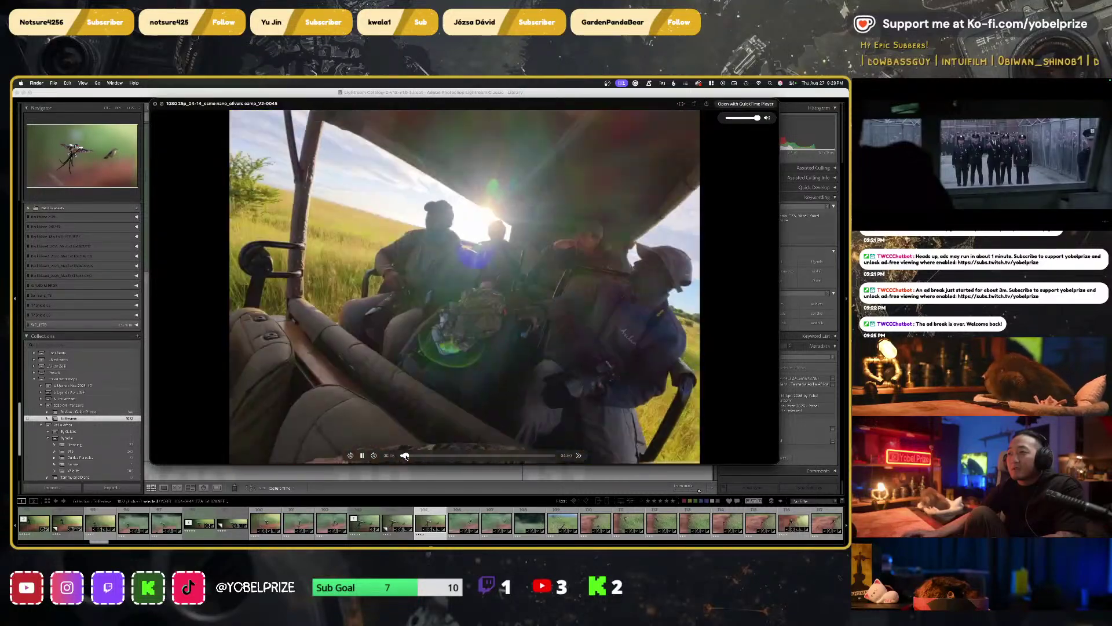
left_click_drag(405, 456, 538, 456)
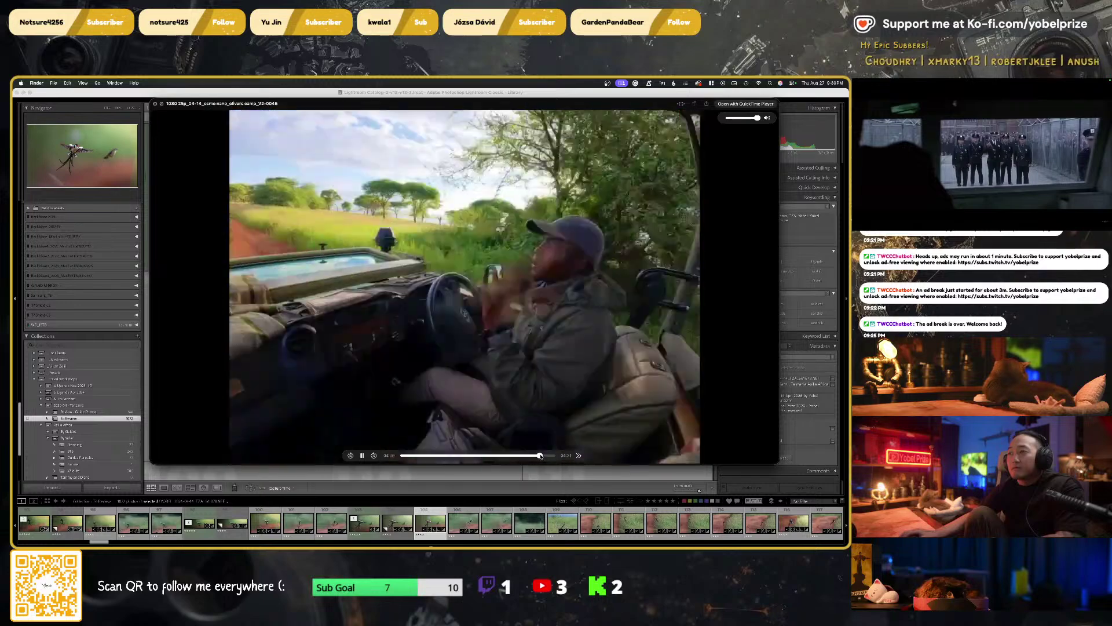
left_click_drag(544, 456, 551, 456)
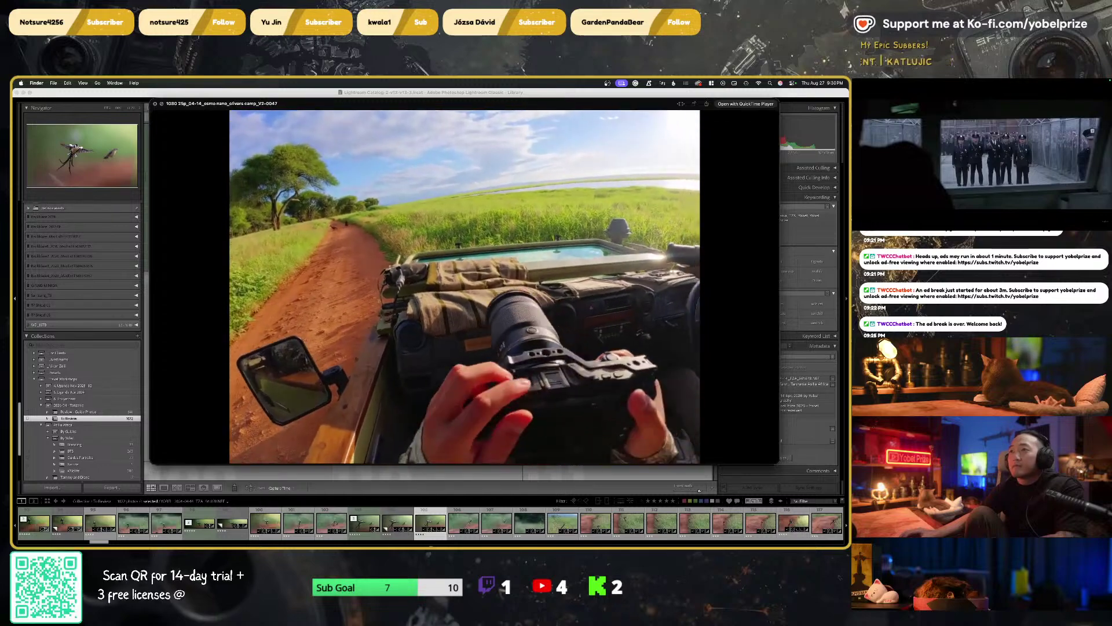
Preview the camp video ending in 0047 and skim from the hands-on camera handling through to the track drive near the end
mouse_move(469, 334)
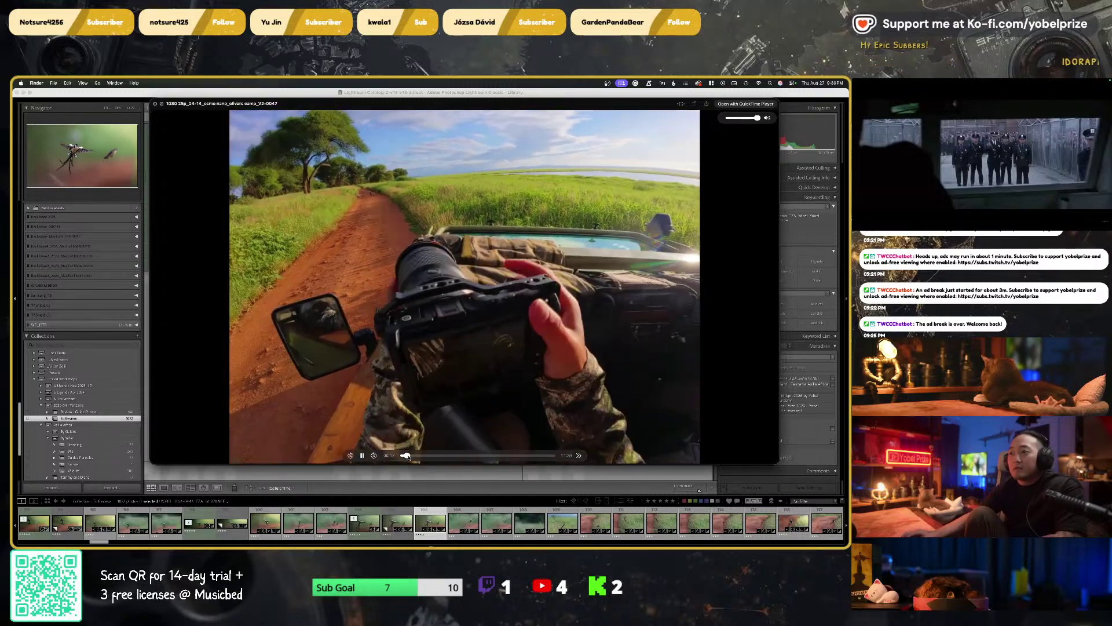
left_click_drag(407, 456, 457, 458)
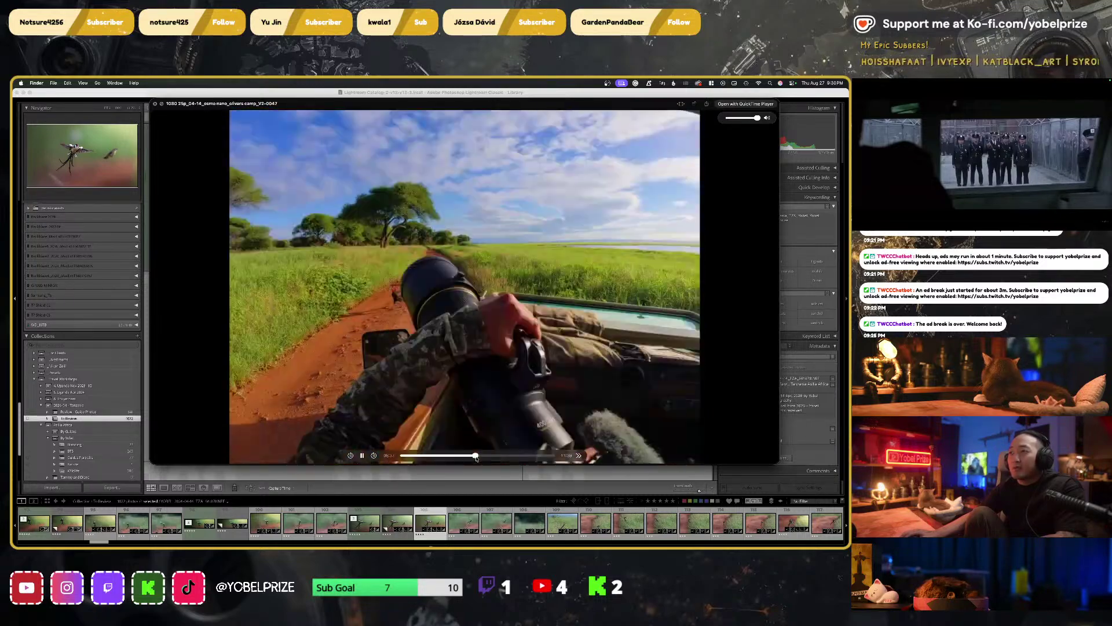
left_click_drag(480, 457, 499, 458)
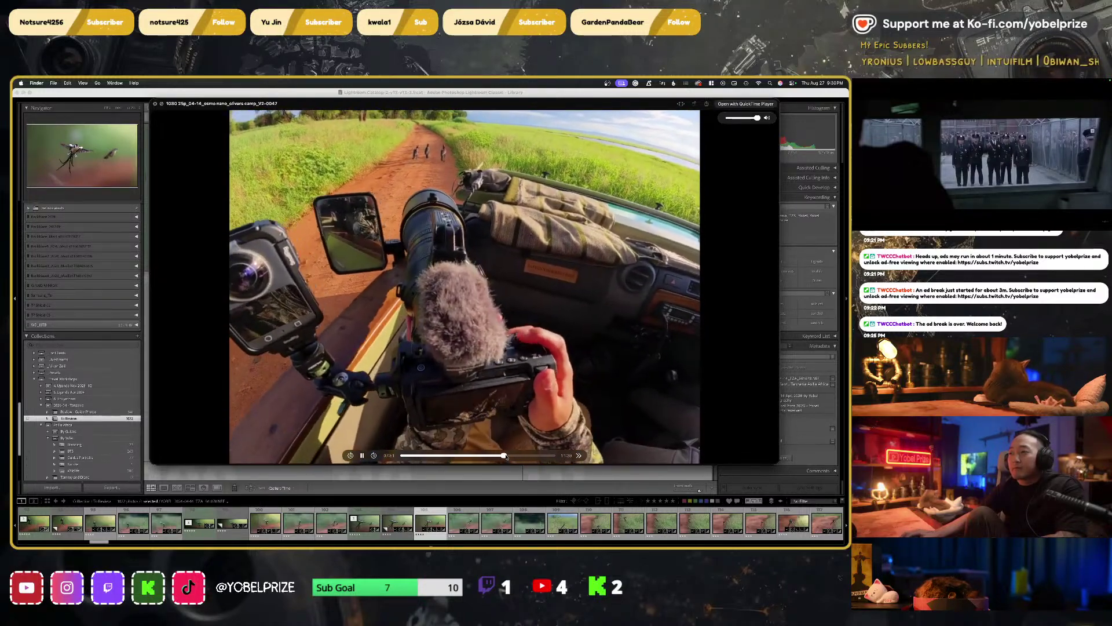
left_click_drag(506, 456, 519, 457)
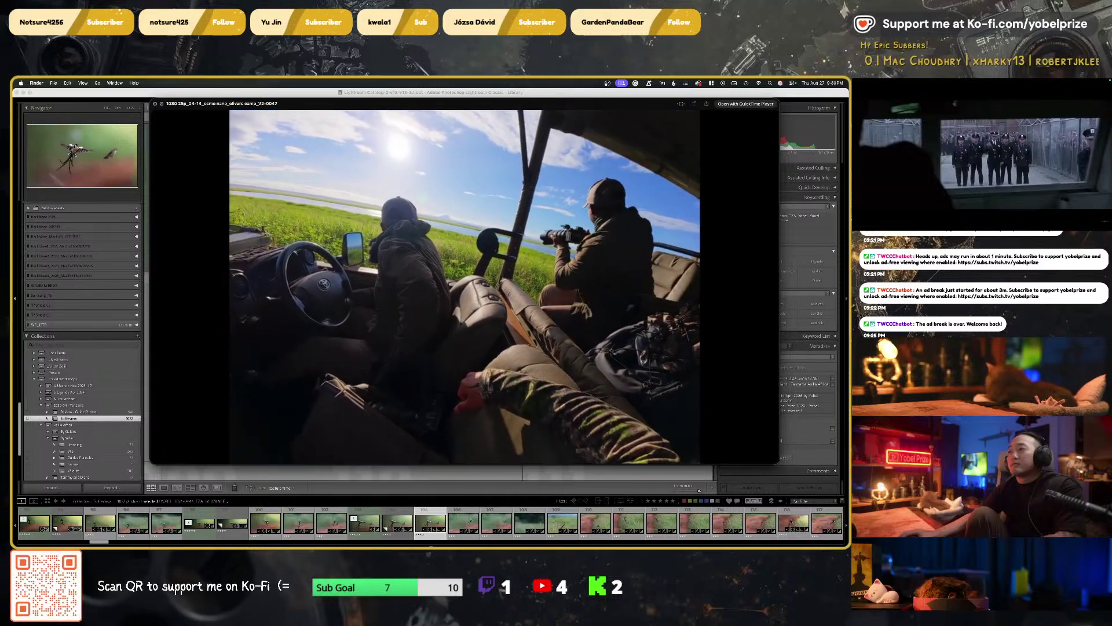
left_click(526, 456)
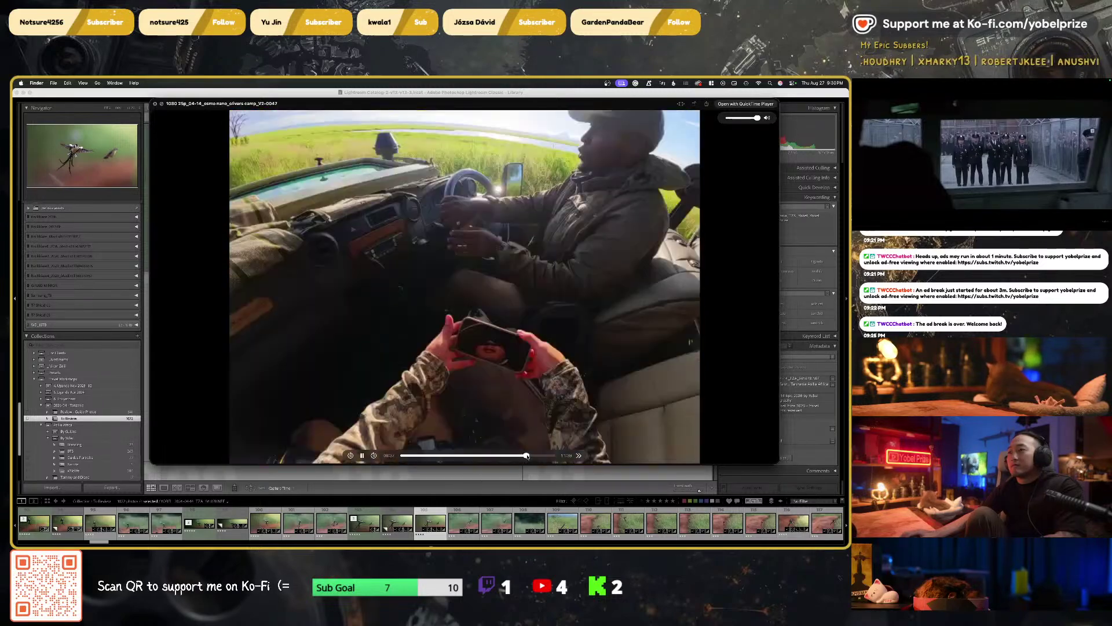
left_click(532, 455)
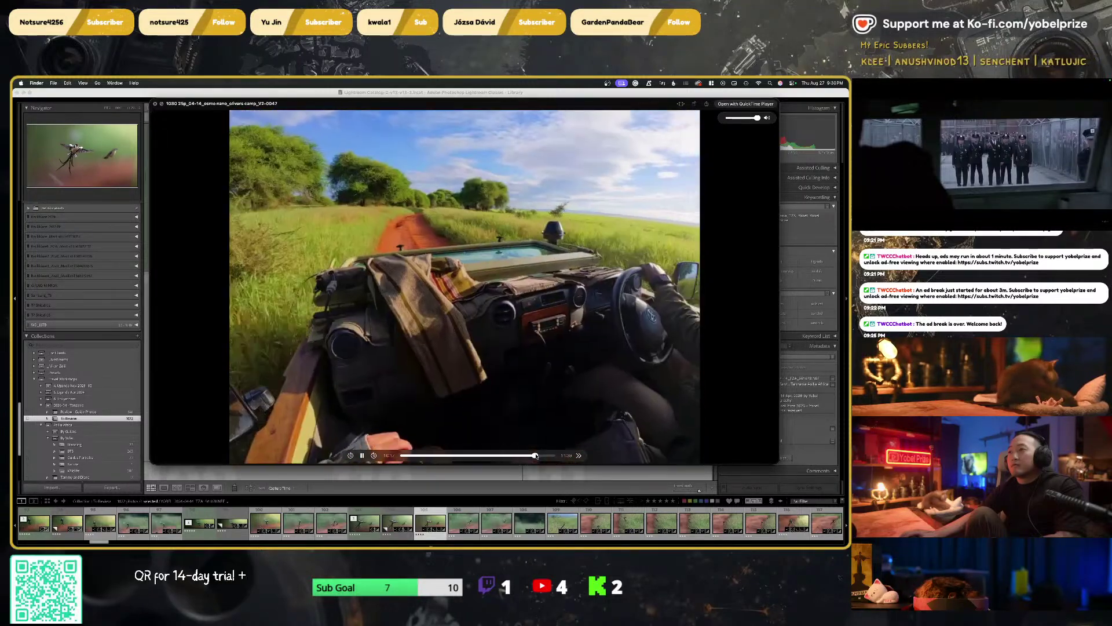
left_click(539, 456)
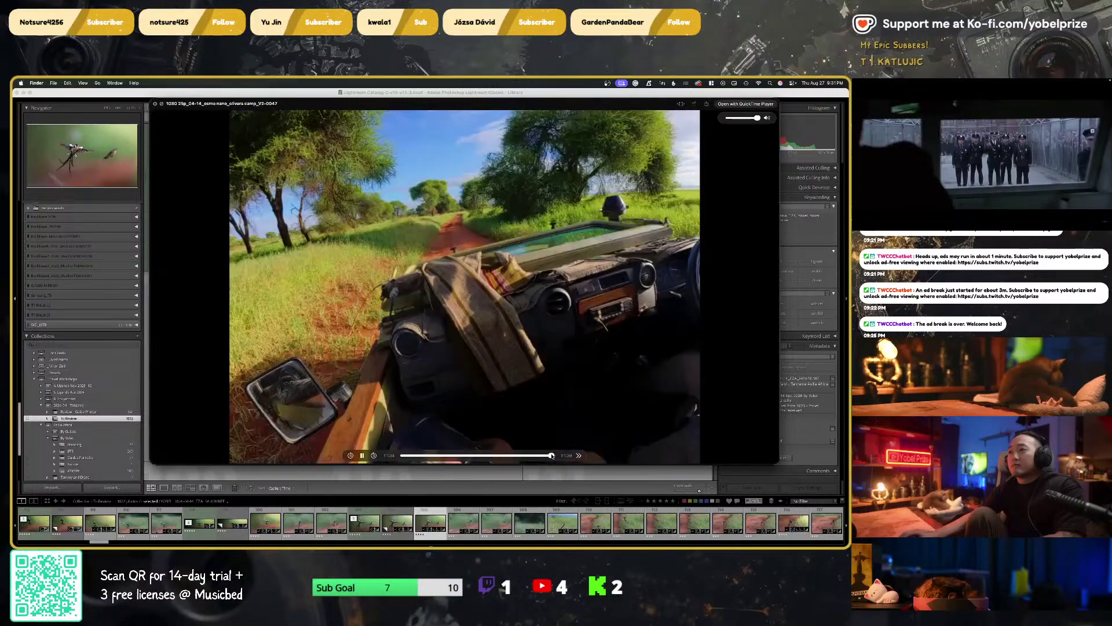
Preview the camp video ending in 0048 in full screen and pause it on the pointing hand over the dashboard
key("Right")
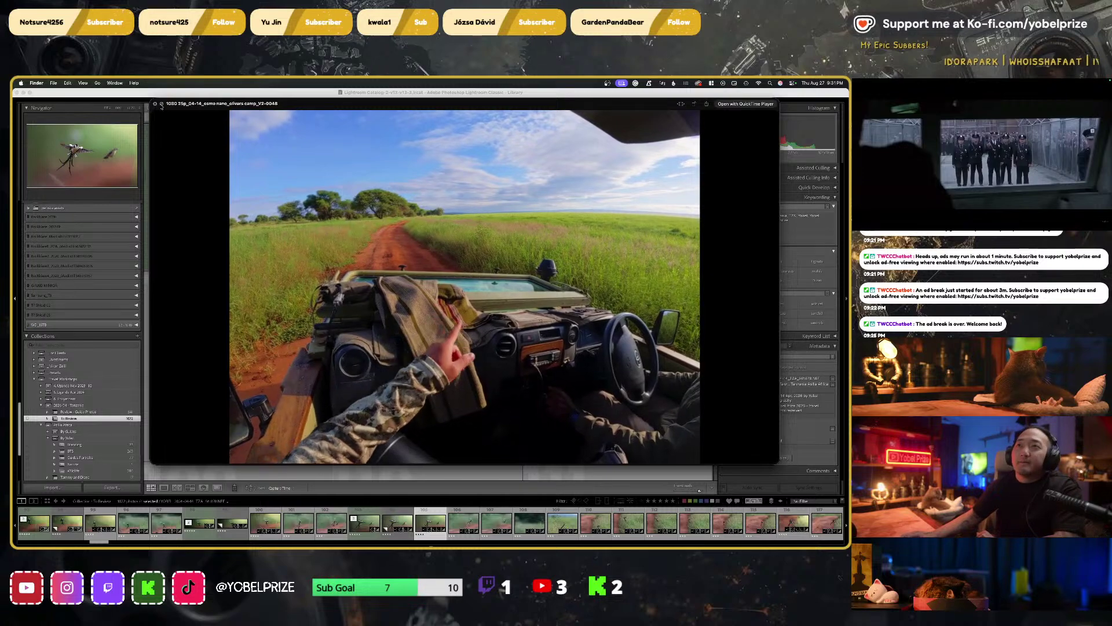
left_click(162, 104)
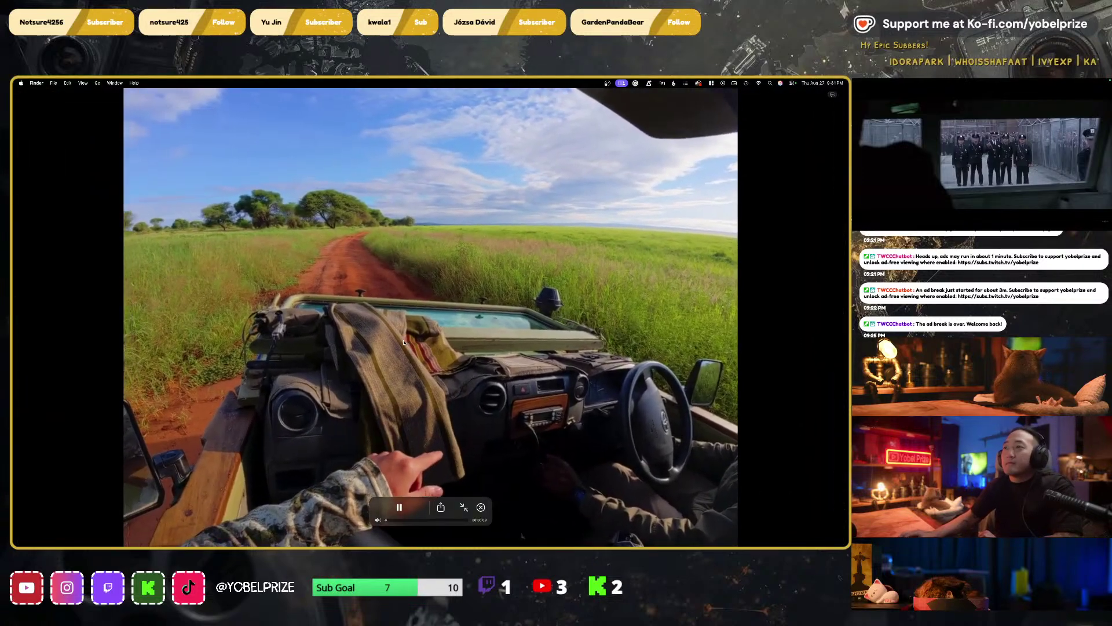
left_click(399, 507)
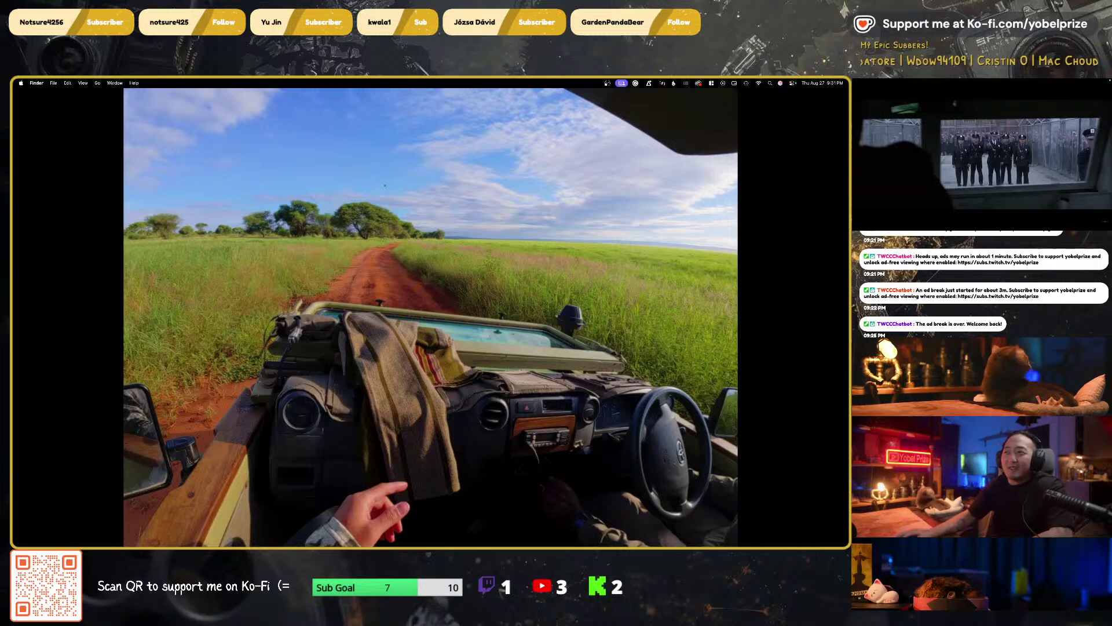
Resume the full-screen video, pause it on the mounted action camera and telephoto lens, and play it on
mouse_move(255, 125)
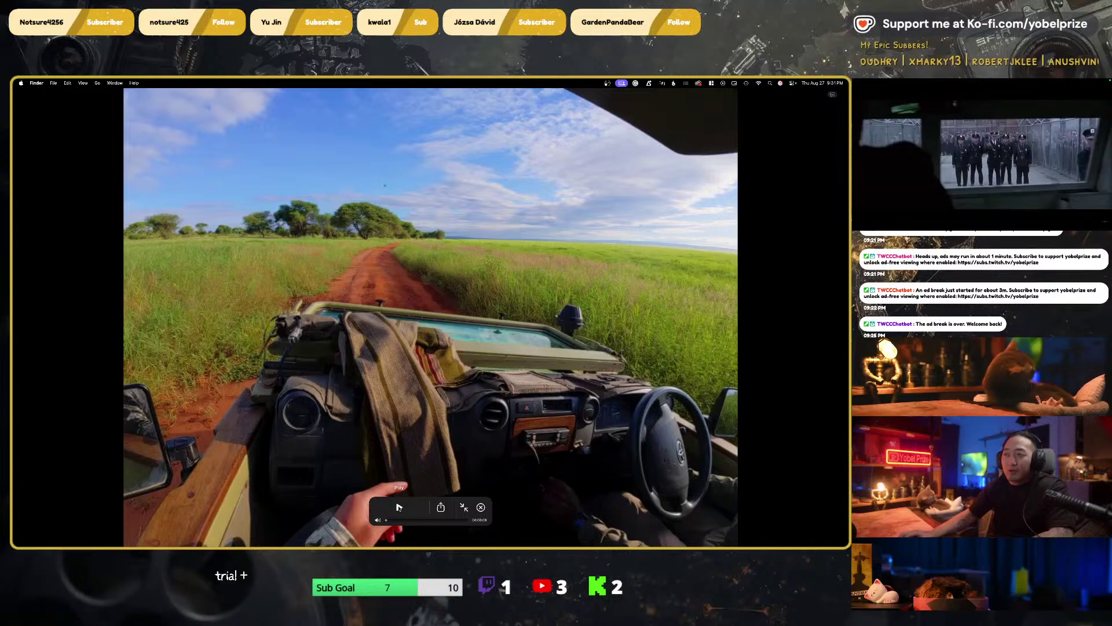
left_click(400, 508)
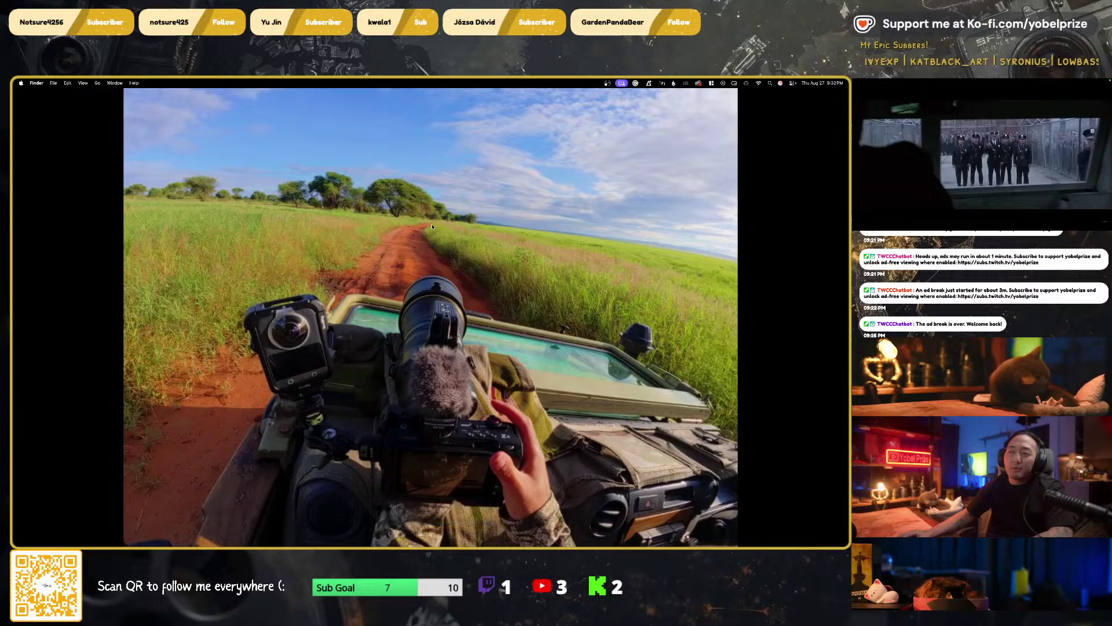
mouse_move(442, 308)
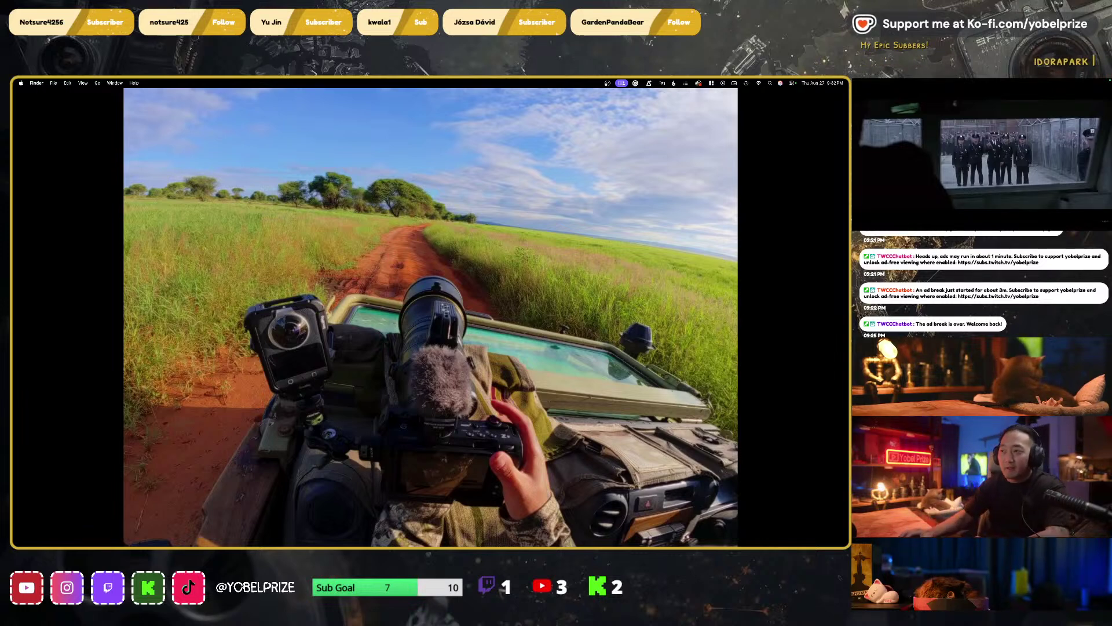
left_click(399, 508)
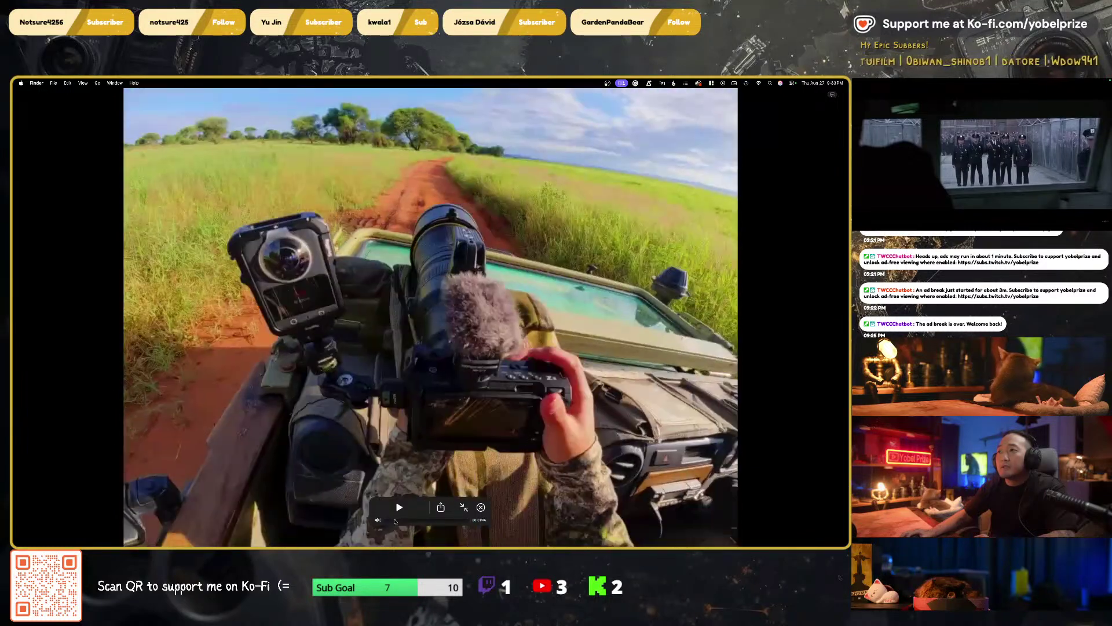
key("space")
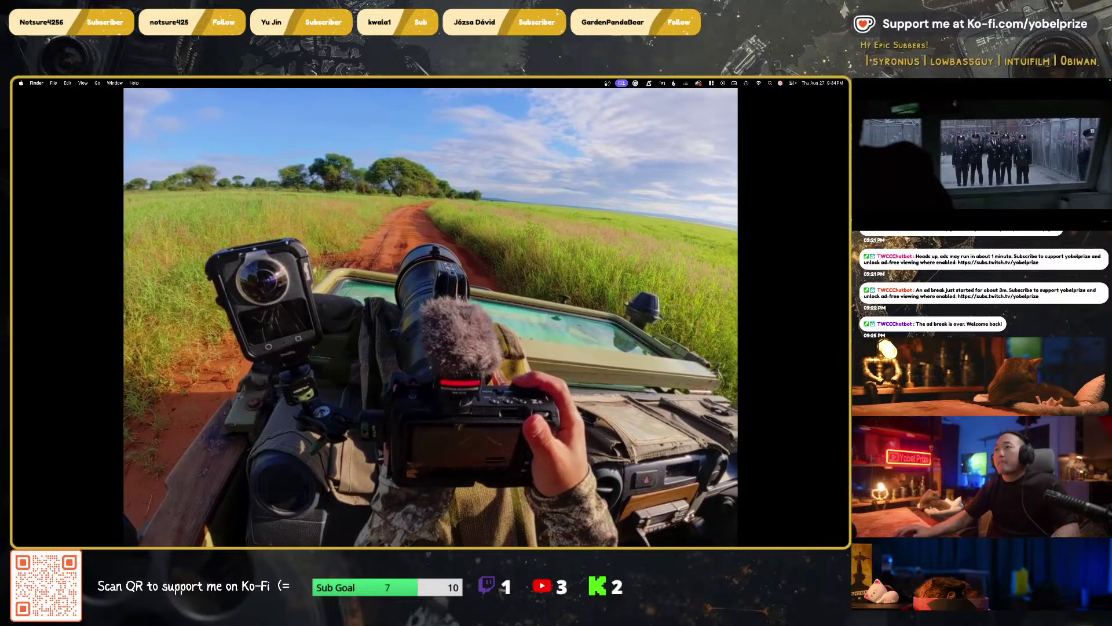
Skim further ahead in the camera-rig video, exit full screen and close the video preview
mouse_move(634, 465)
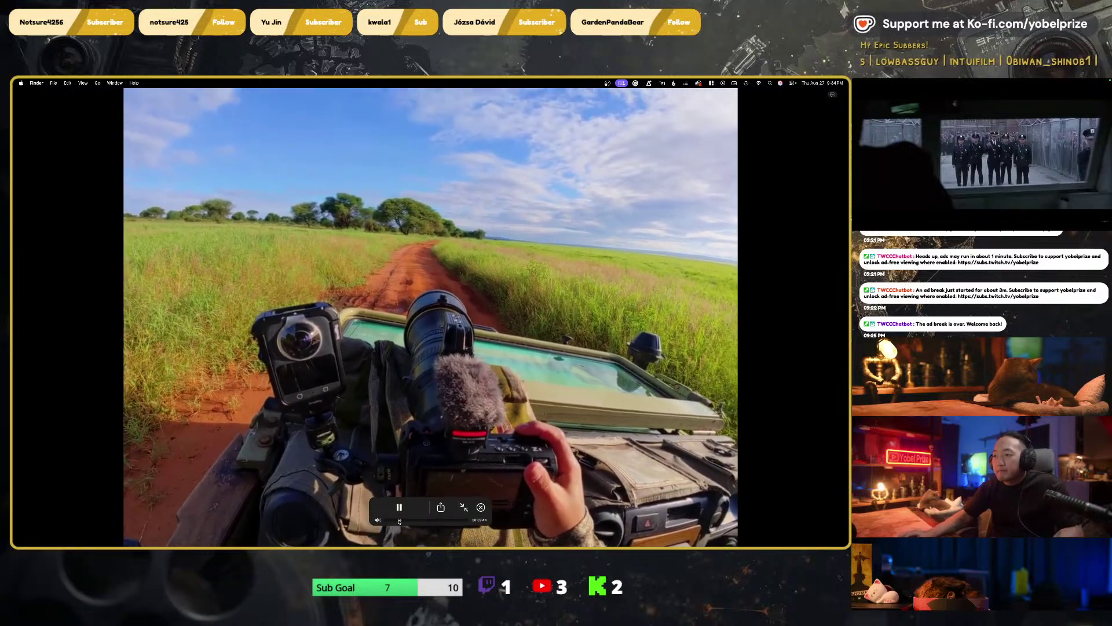
left_click_drag(400, 522, 406, 521)
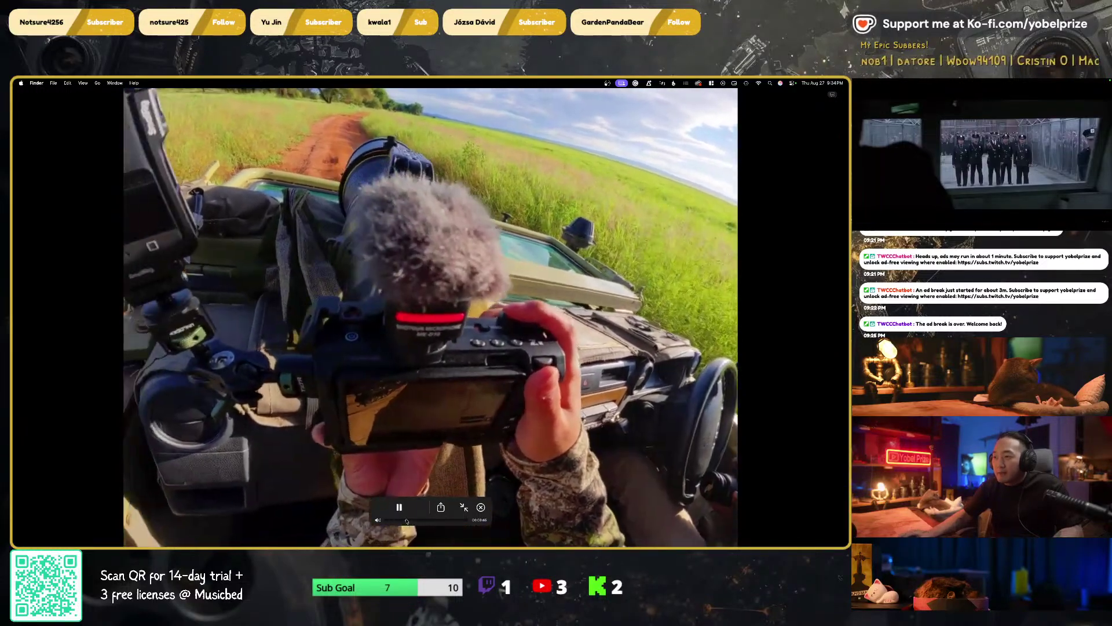
left_click_drag(406, 521, 430, 521)
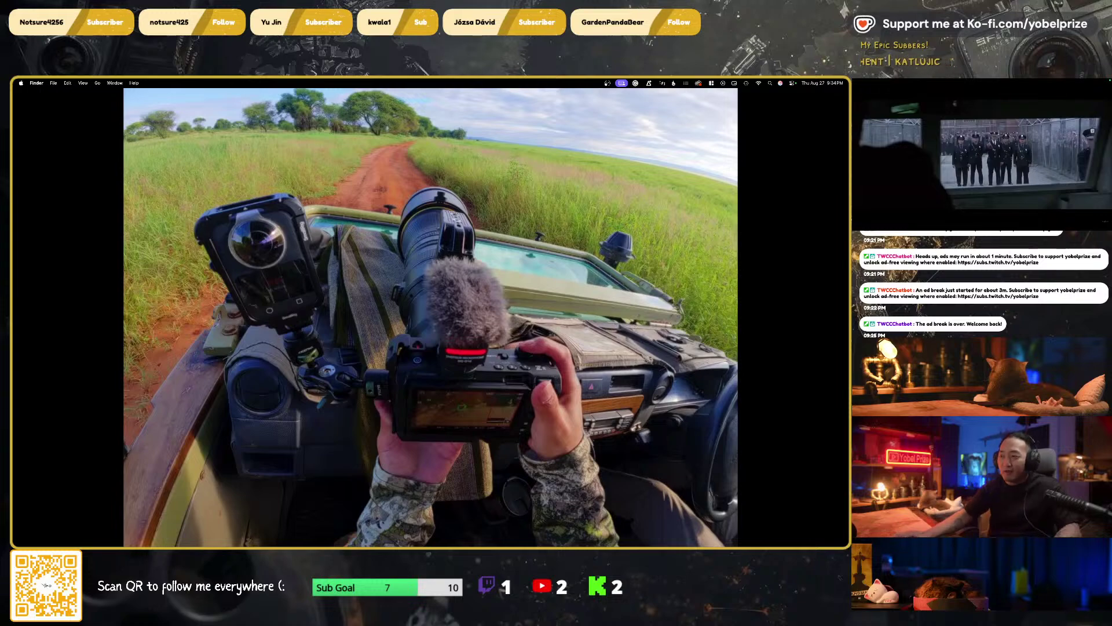
key("Escape")
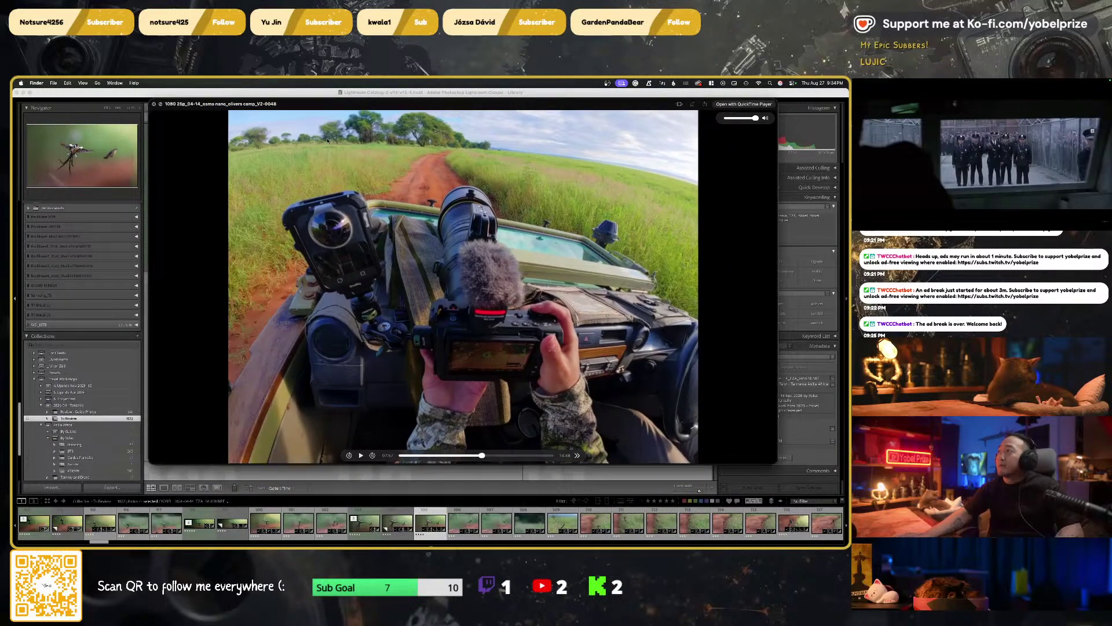
key("Escape")
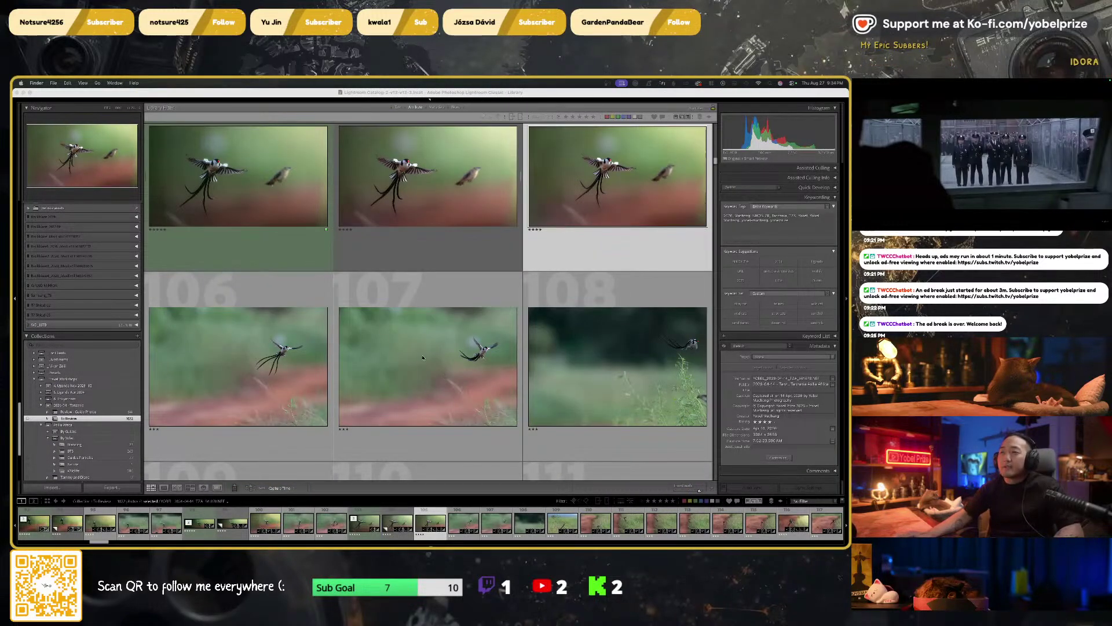
Return to Lightroom, select the portrait-cropped flying bird photo 142 in the Library grid and preview it full screen
scroll(509, 290, "up", 2)
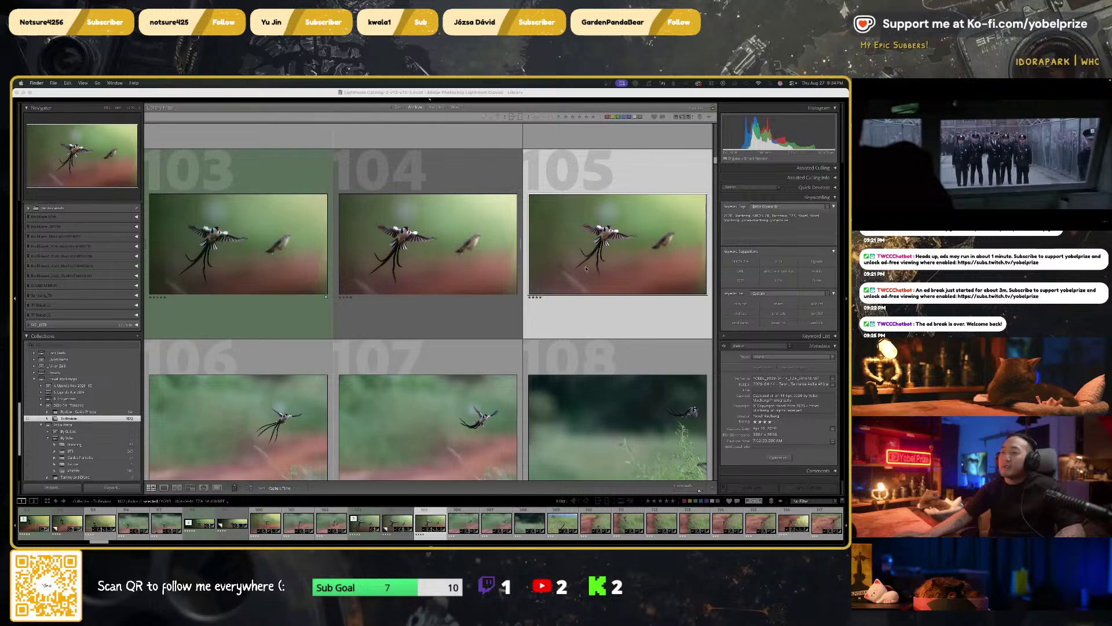
scroll(594, 310, "down", 3)
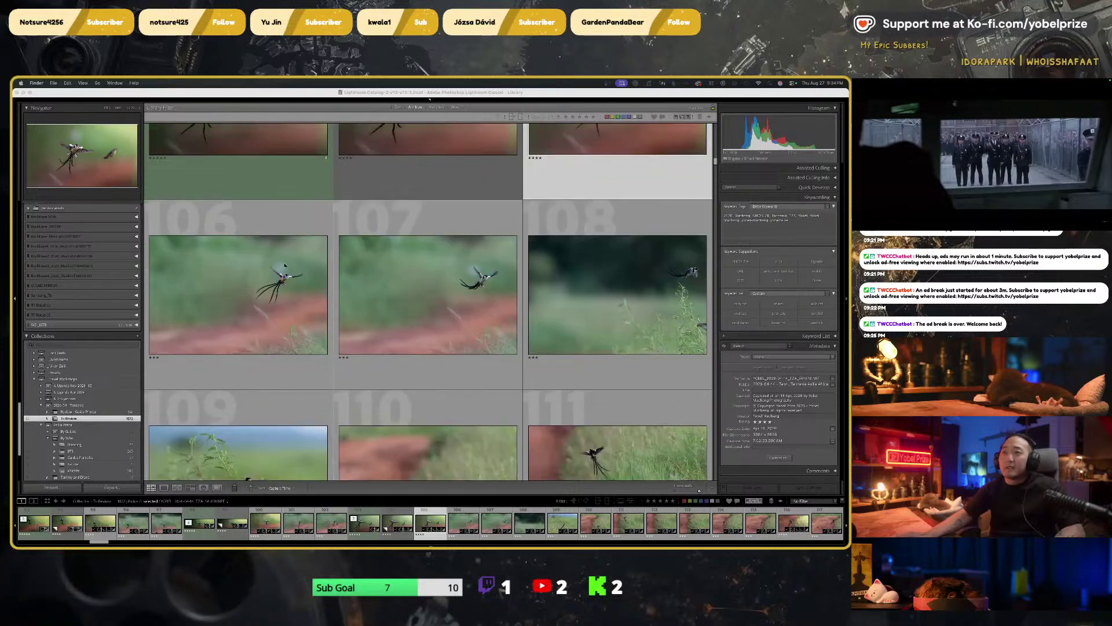
scroll(303, 305, "down", 10)
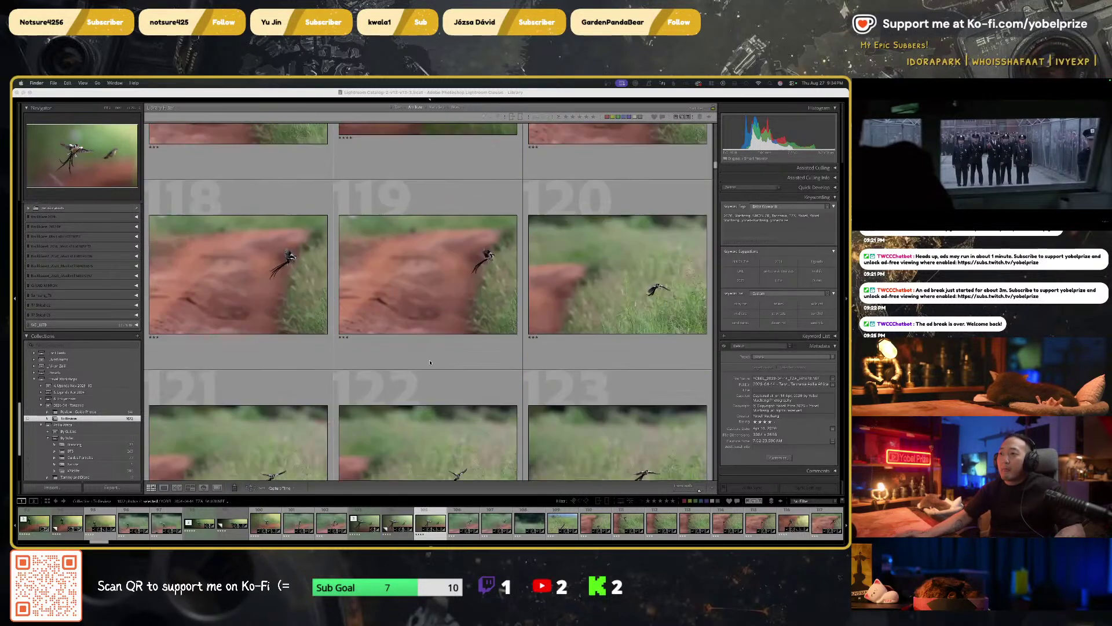
scroll(430, 362, "down", 6)
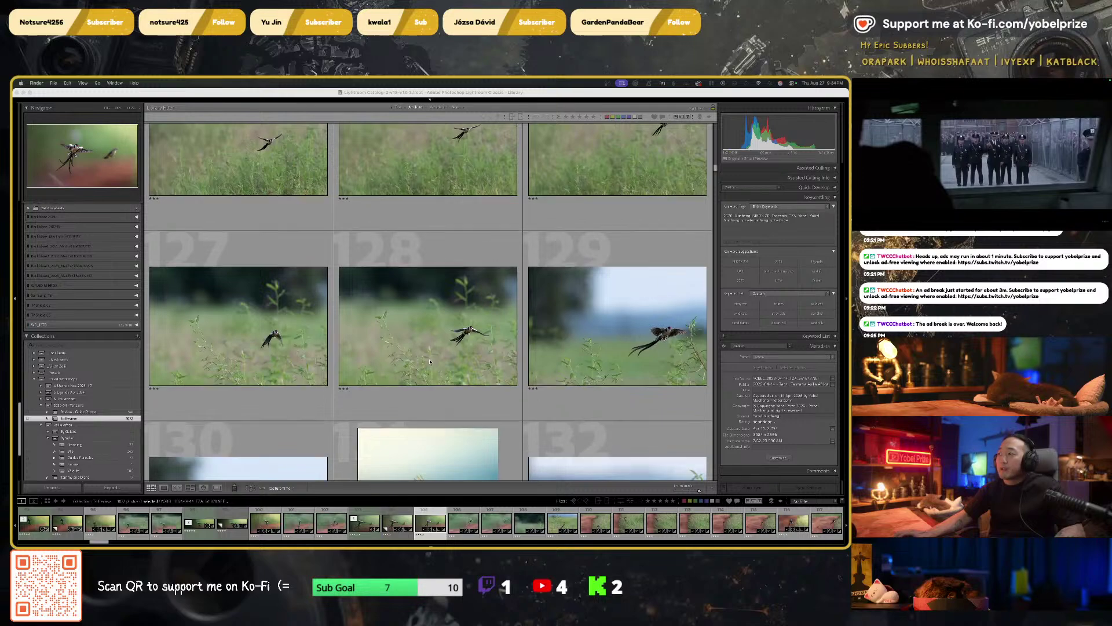
scroll(430, 360, "down", 6)
scroll(430, 360, "up", 2)
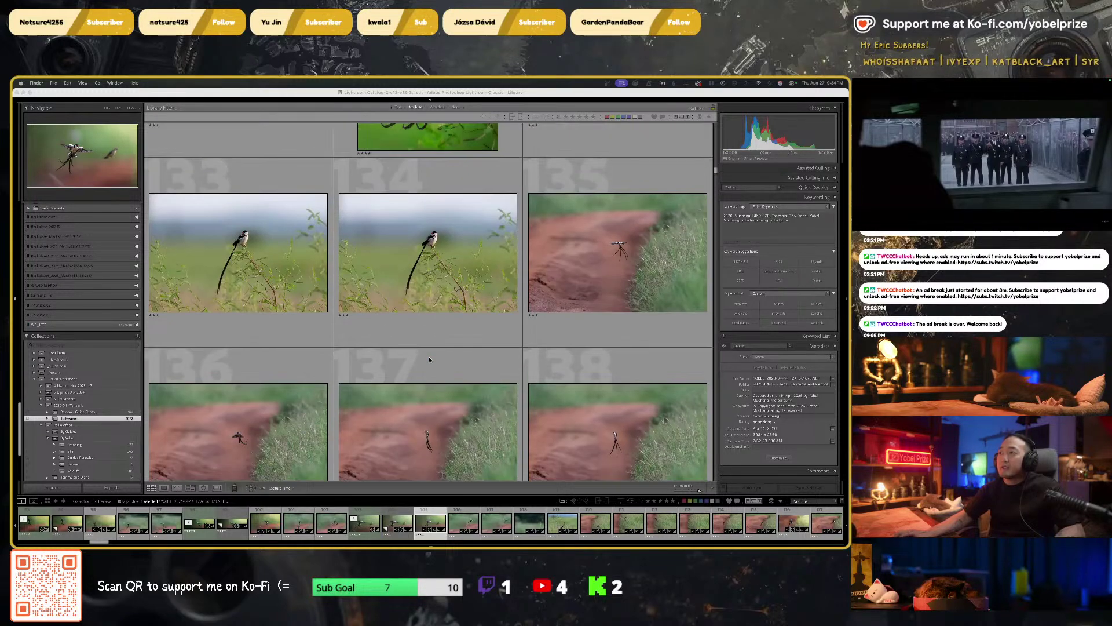
scroll(429, 359, "down", 4)
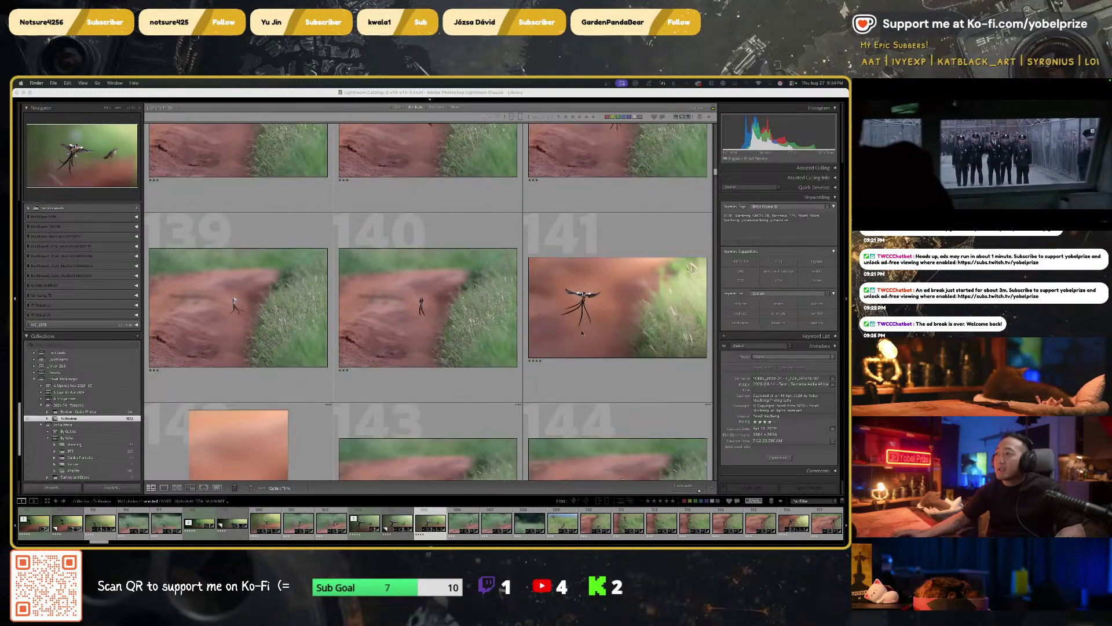
left_click(583, 334)
scroll(464, 359, "down", 3)
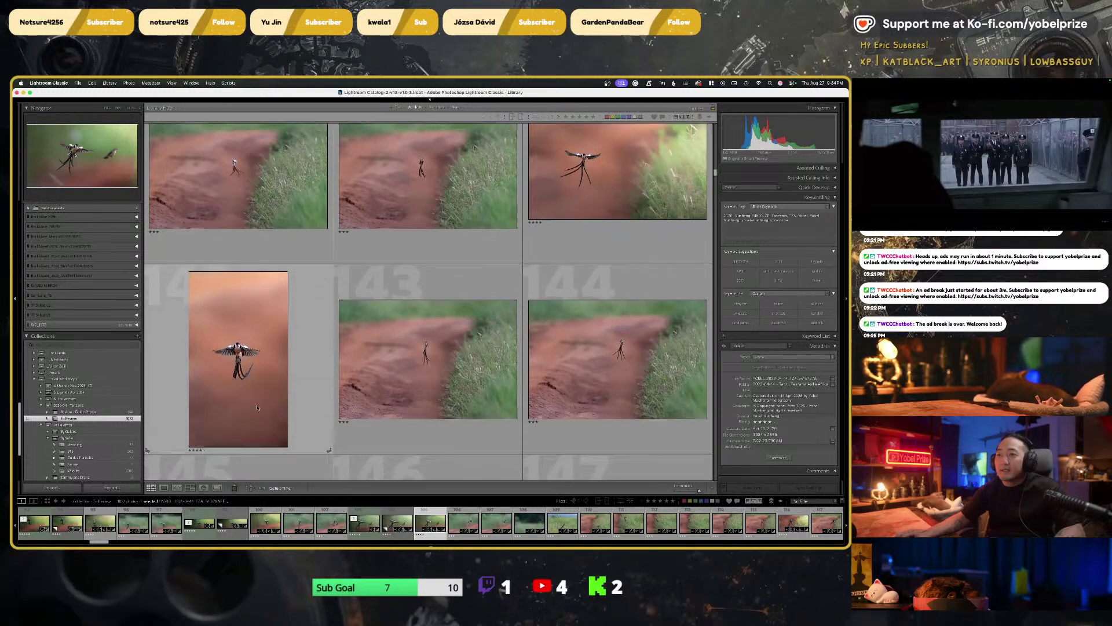
left_click(257, 408)
key("f")
key("f")
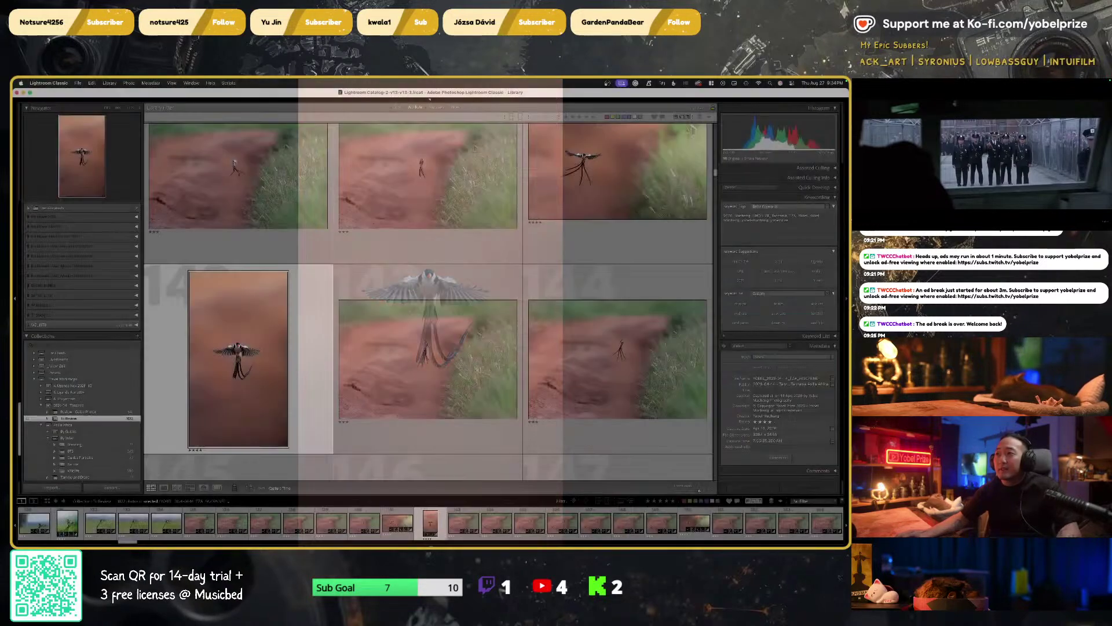